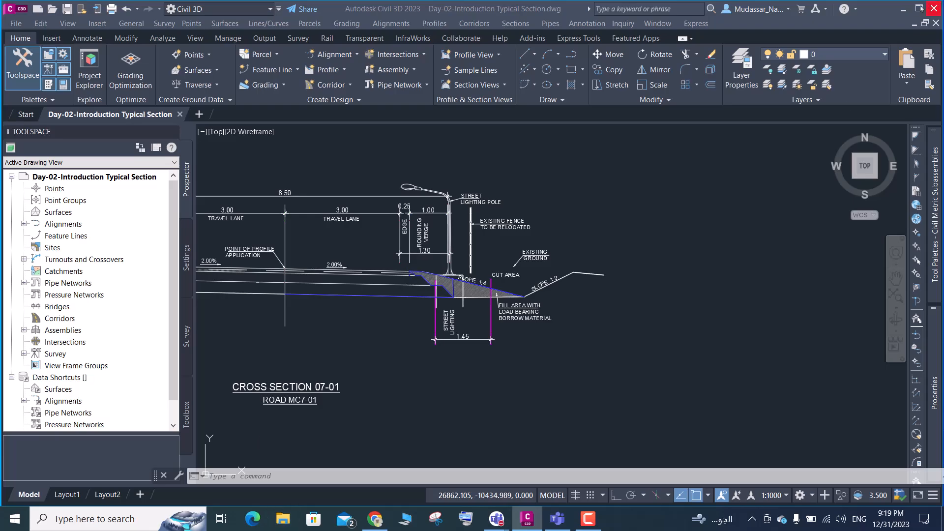
Browse drive C in File Explorer to the 04-Online Lecture folder's Day-02 subfolder and review its drawing and subassembly files
click(283, 519)
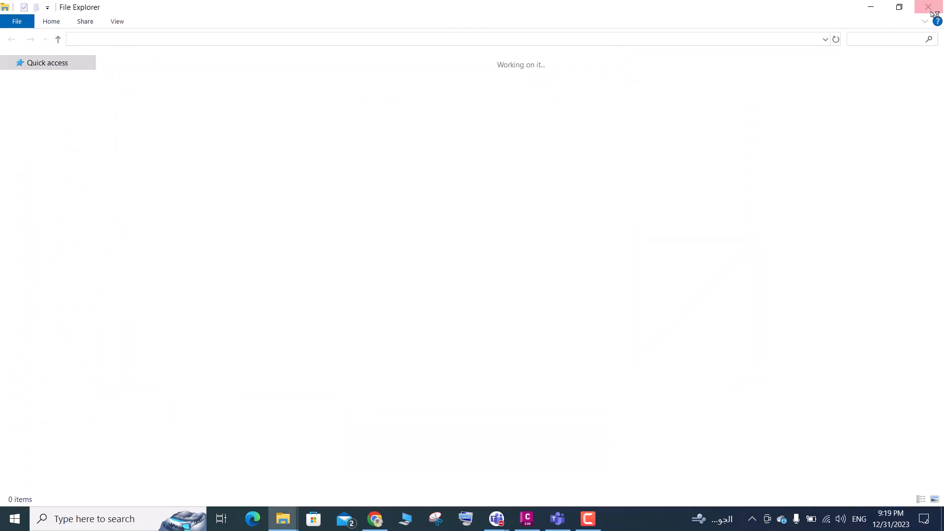
click(931, 11)
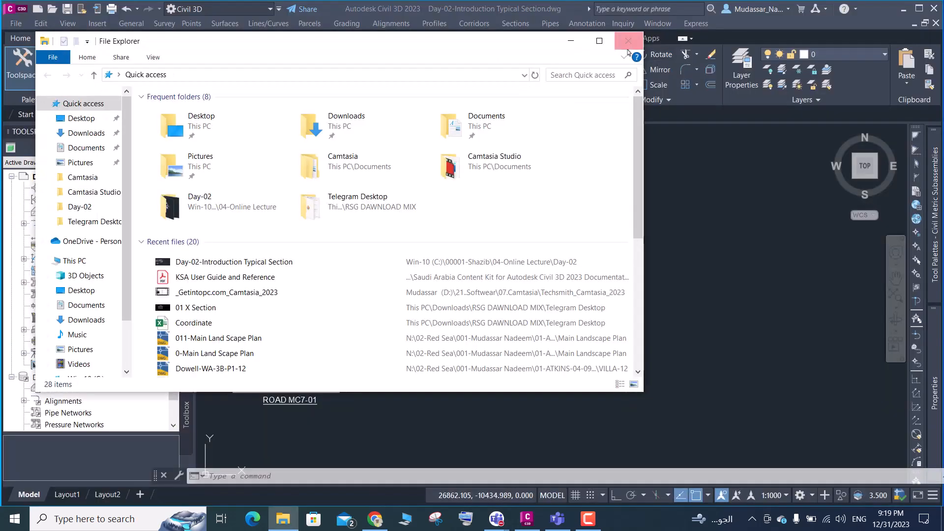
click(600, 40)
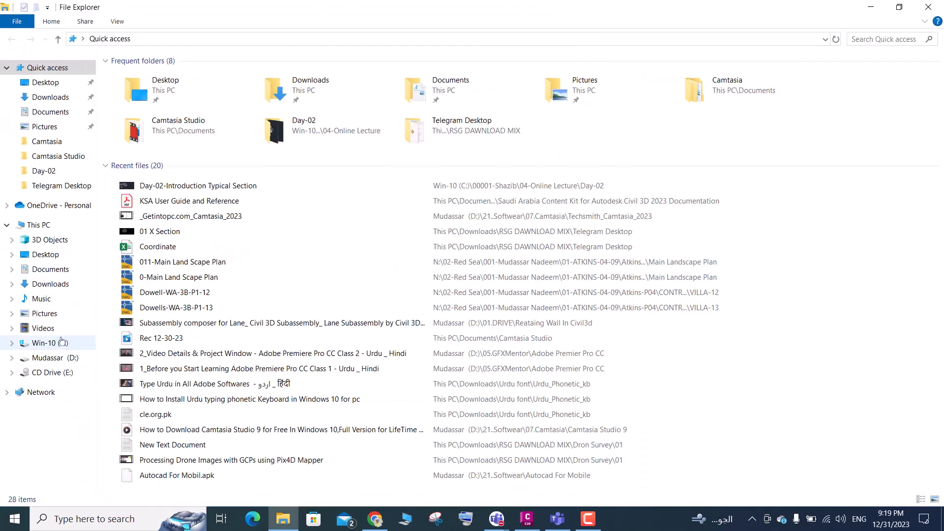
click(61, 342)
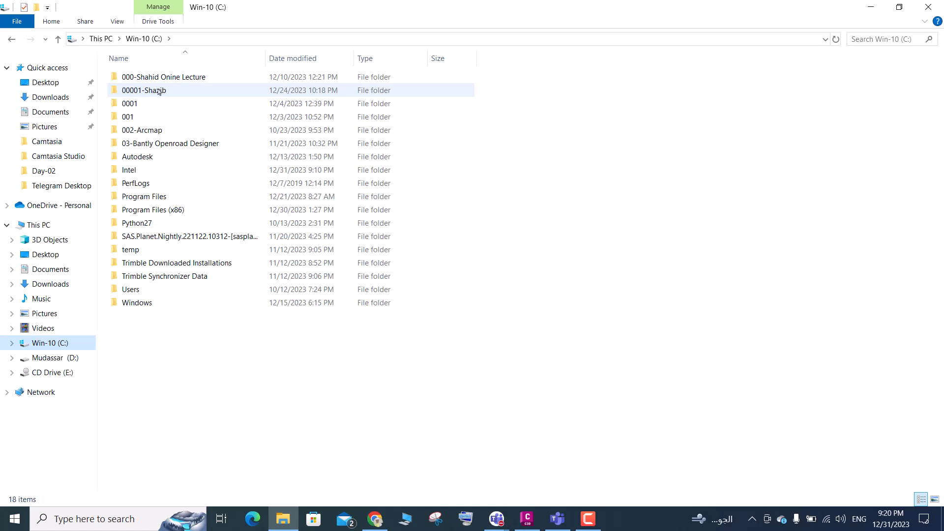
double_click(159, 91)
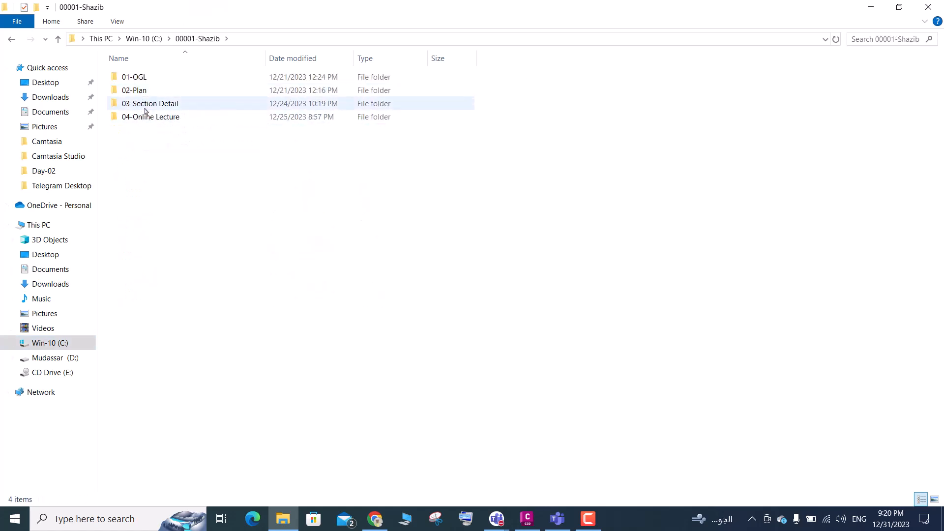
double_click(148, 118)
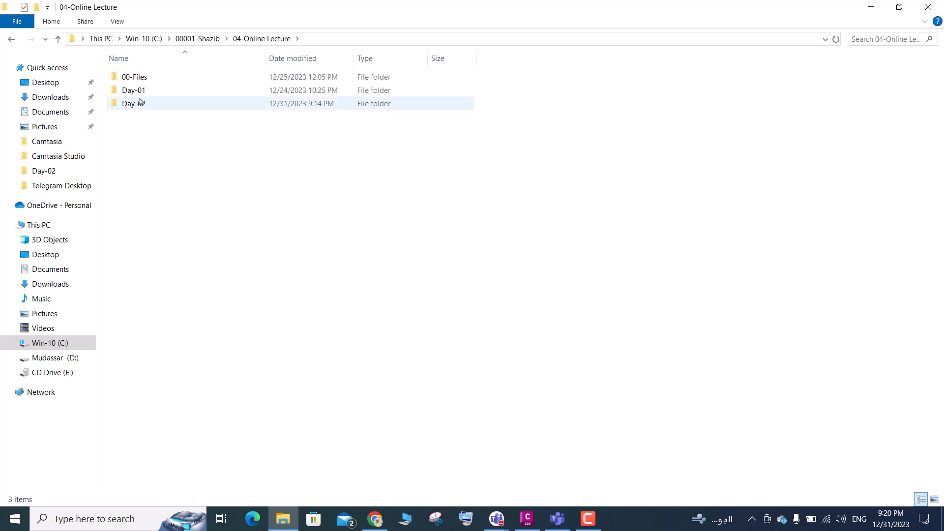
double_click(141, 102)
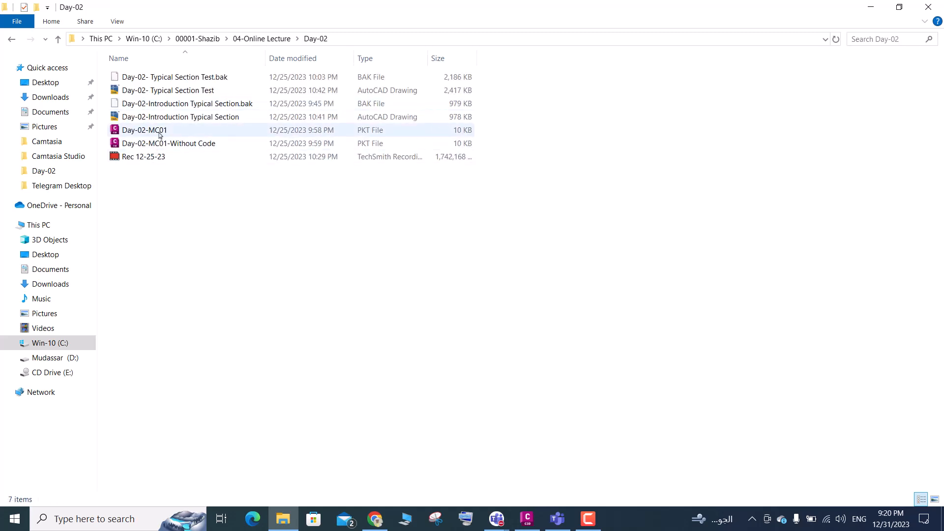
click(870, 7)
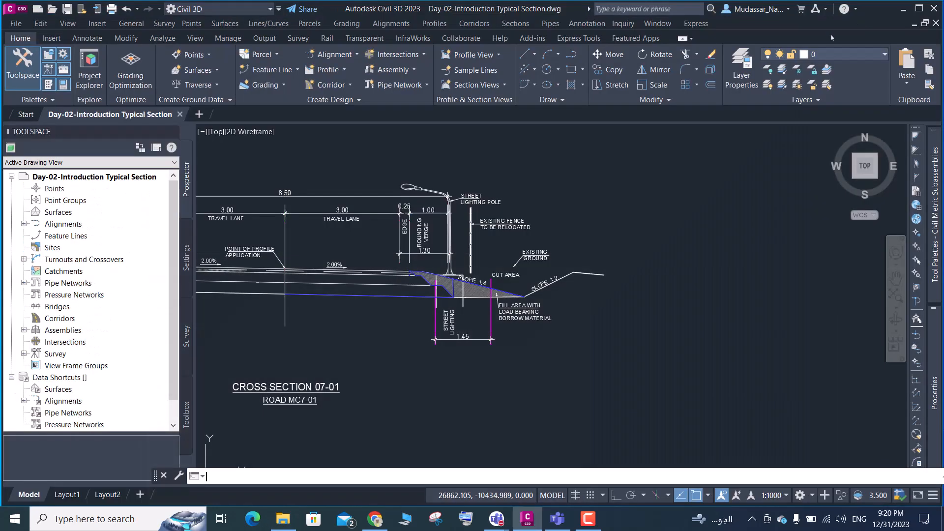
Examine the metric subassemblies available in the Lanes, Generic, Daylight, Conditional and Medians categories of the tool palettes
scroll(448, 340, down, 5)
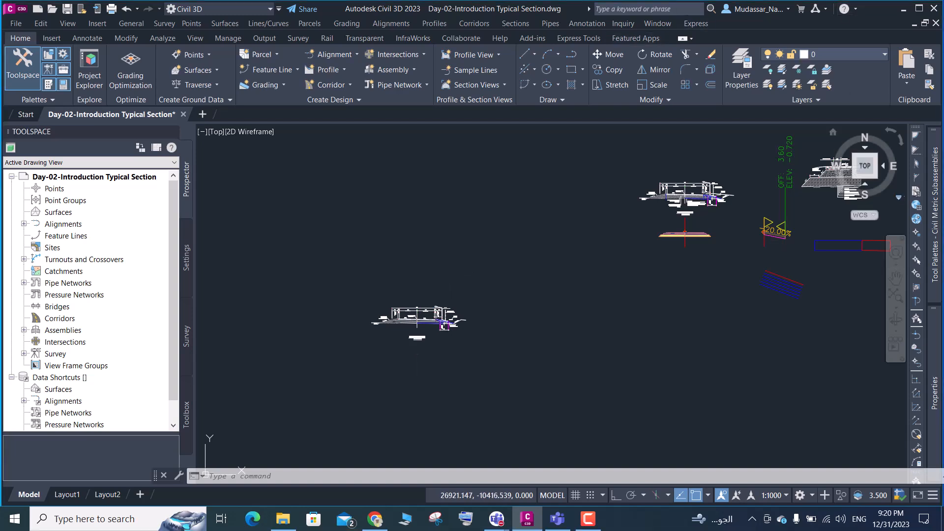
mouse_move(935, 199)
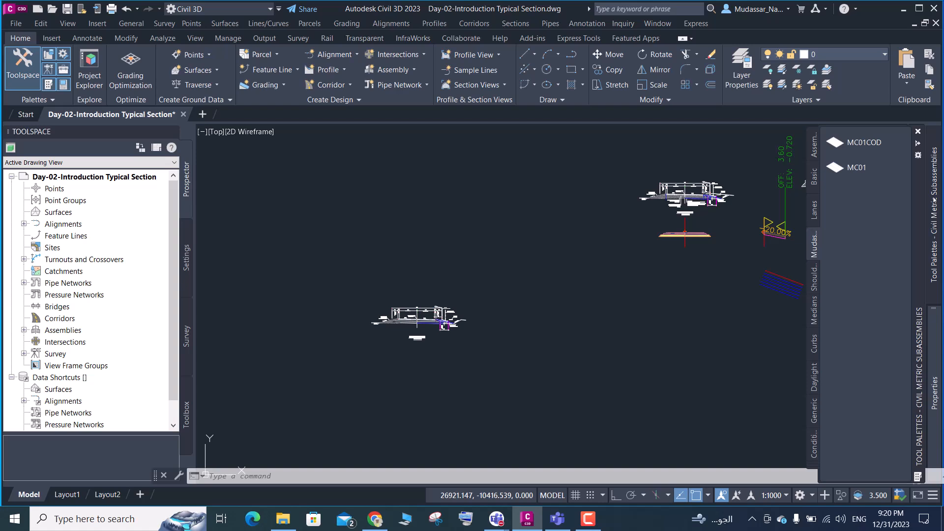
click(815, 214)
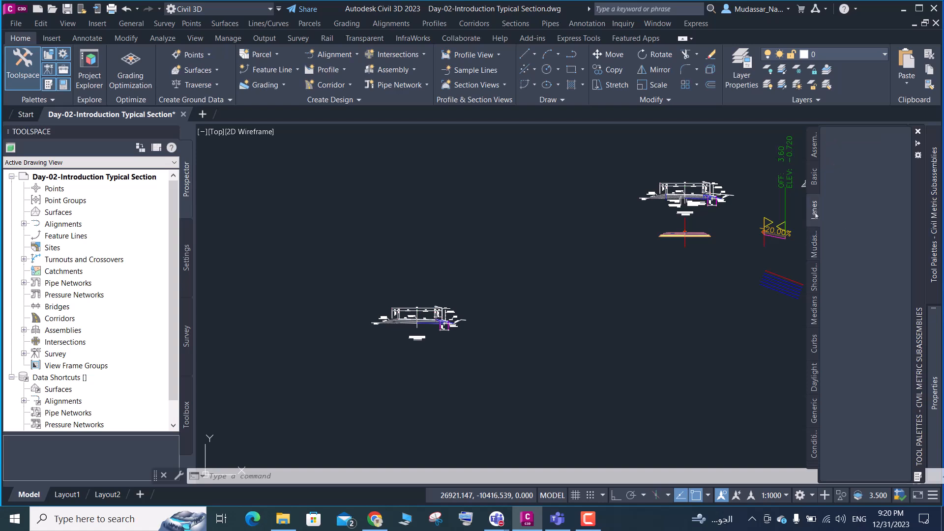
click(814, 413)
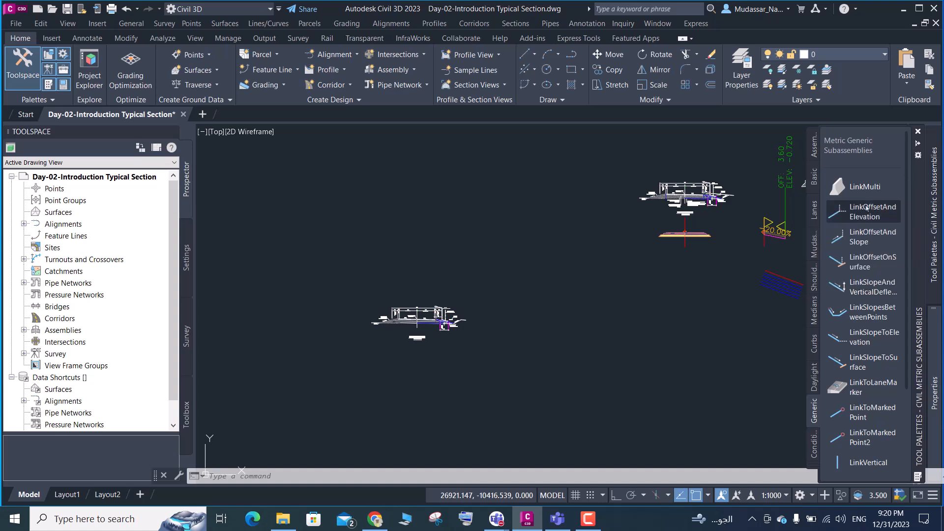
scroll(848, 248, down, 2)
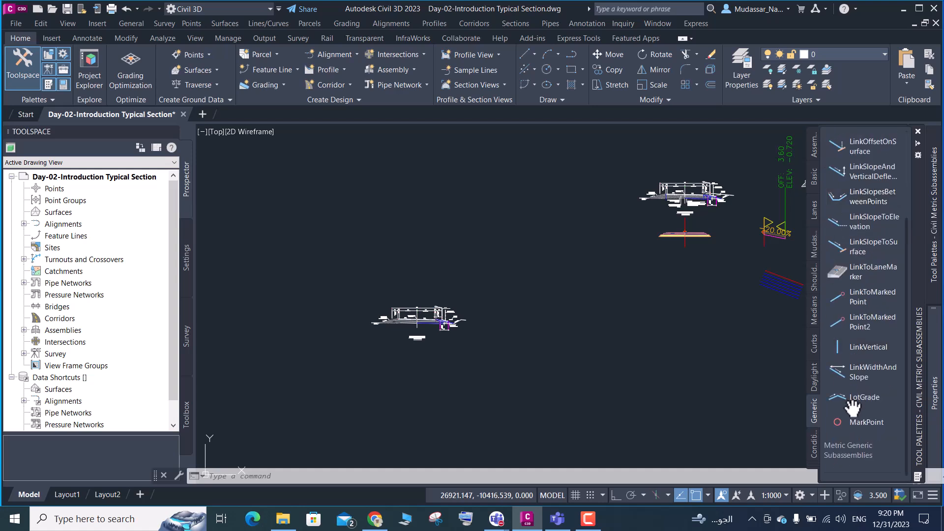
scroll(841, 276, up, 2)
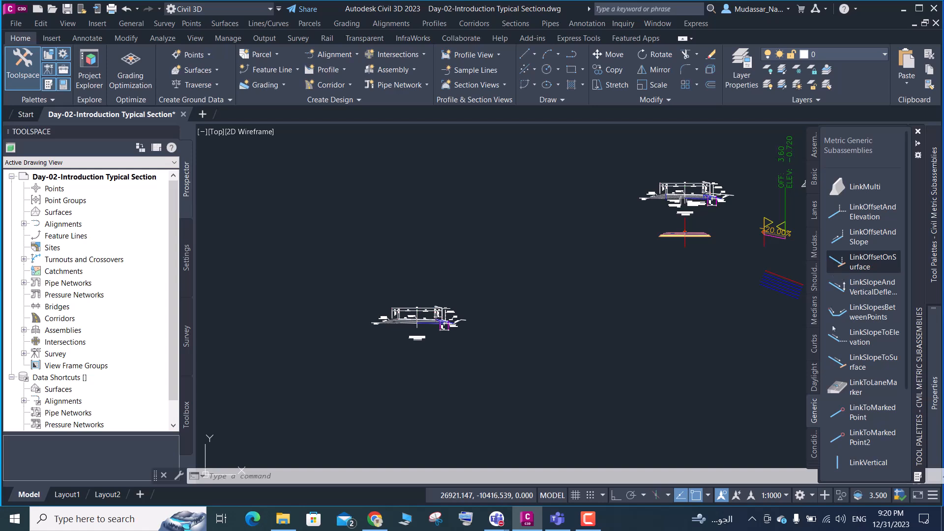
click(814, 377)
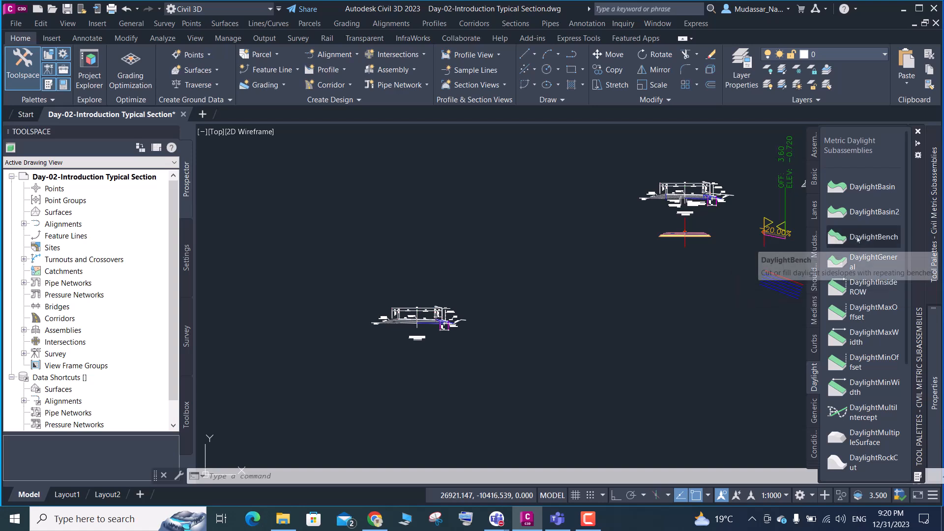
click(814, 443)
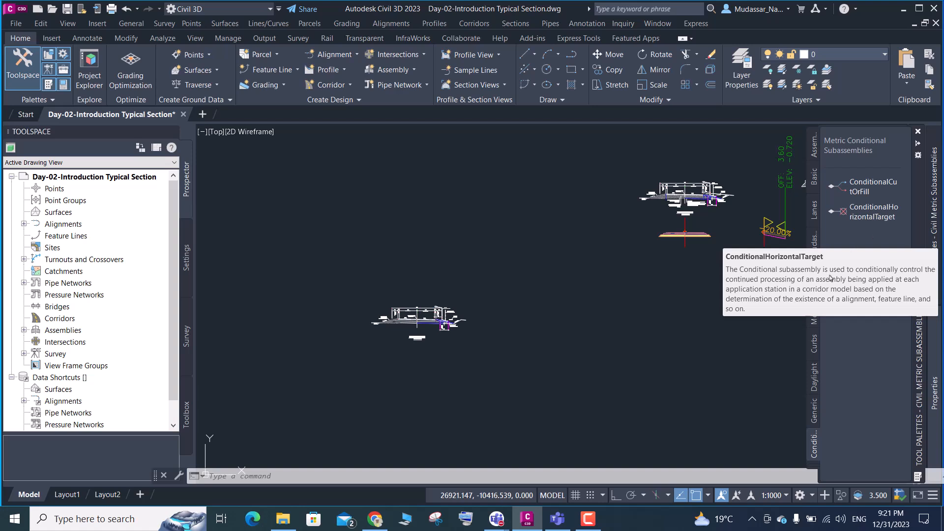
click(814, 312)
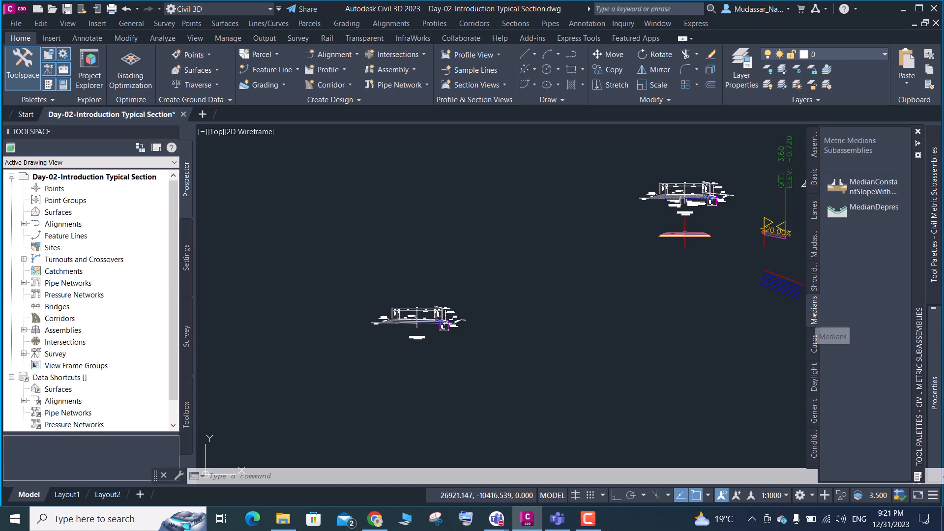
click(812, 218)
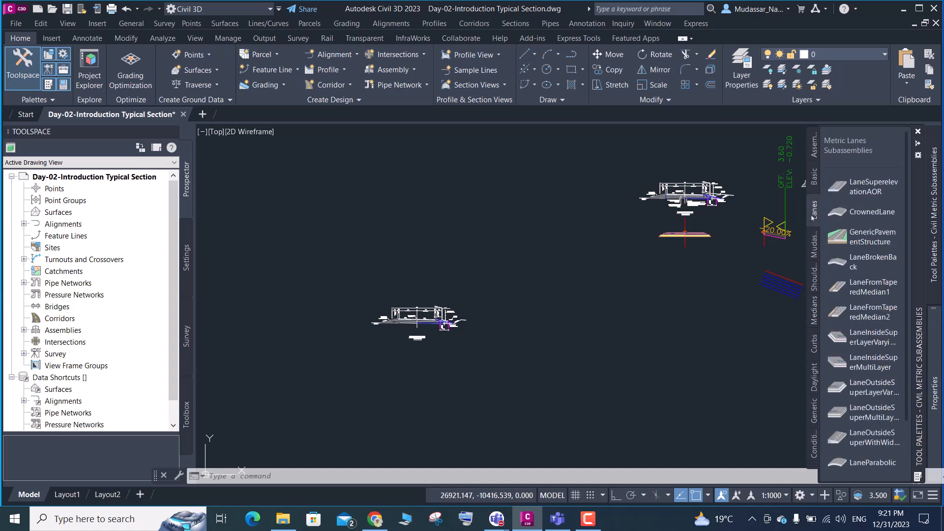
Switch to Autodesk Subassembly Composer and open the packet file Day-02-MC01
click(903, 9)
double_click(784, 144)
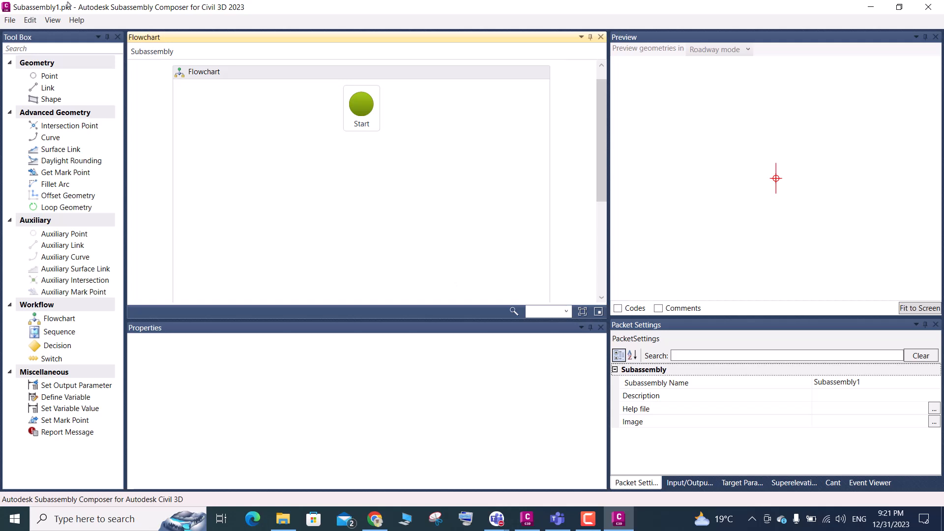
click(10, 20)
click(37, 47)
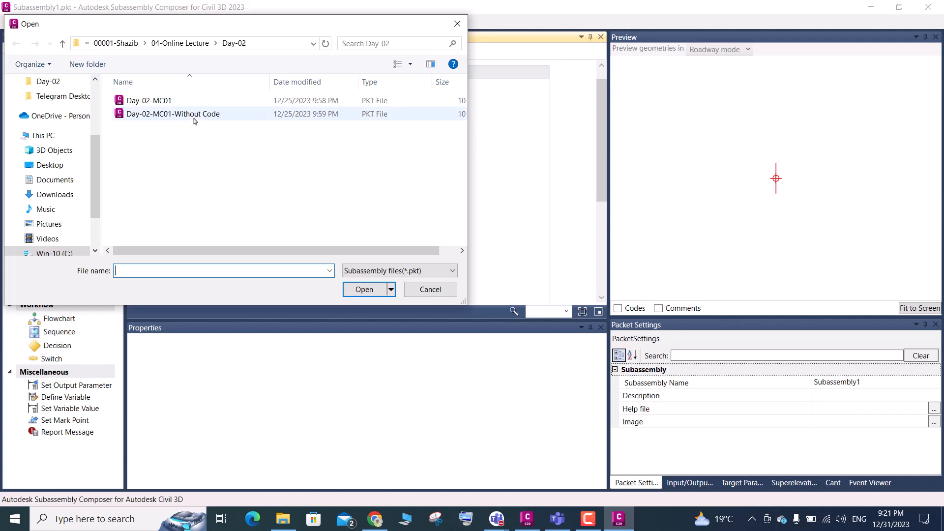
click(167, 102)
click(366, 289)
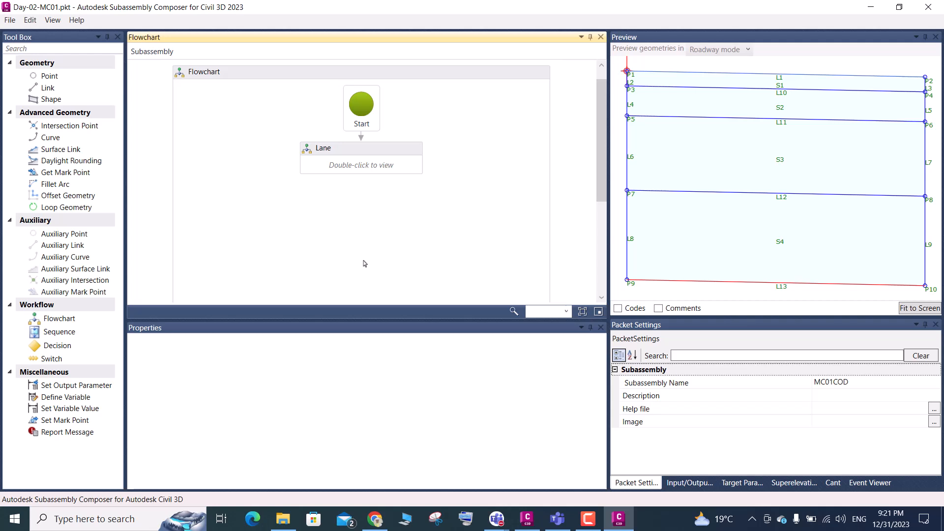
scroll(758, 173, down, 5)
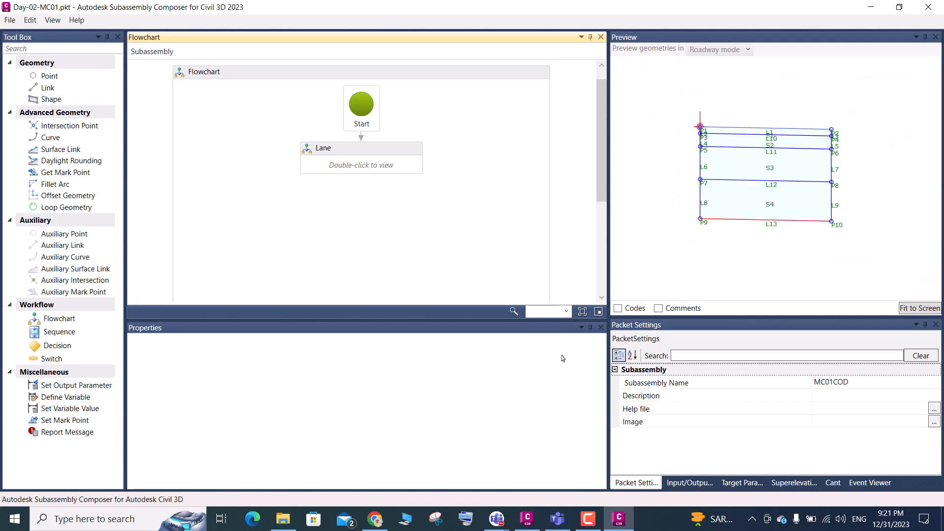
Compare the Cross Section 07-01 drawing in Civil 3D with the lane geometry previewed in Subassembly Composer
click(527, 519)
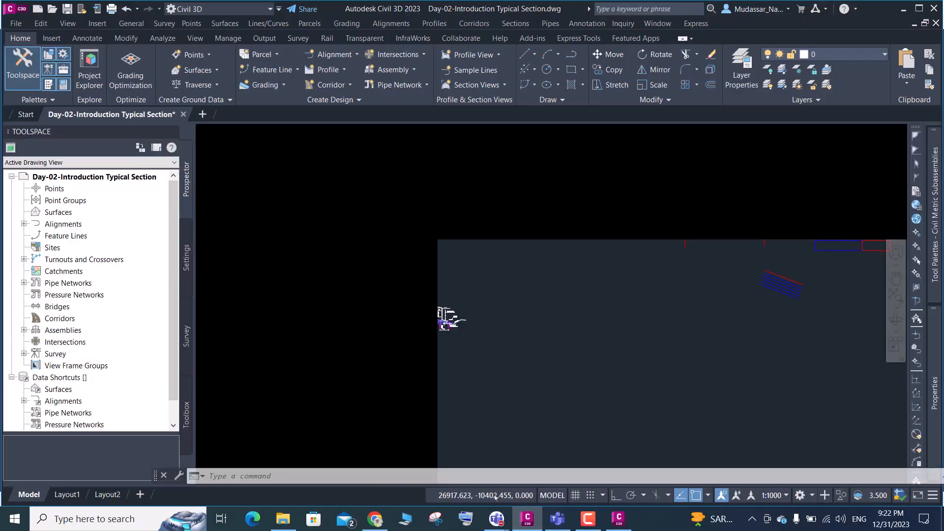
scroll(418, 338, up, 6)
scroll(417, 338, up, 3)
scroll(506, 310, down, 3)
scroll(499, 309, up, 7)
scroll(527, 341, down, 8)
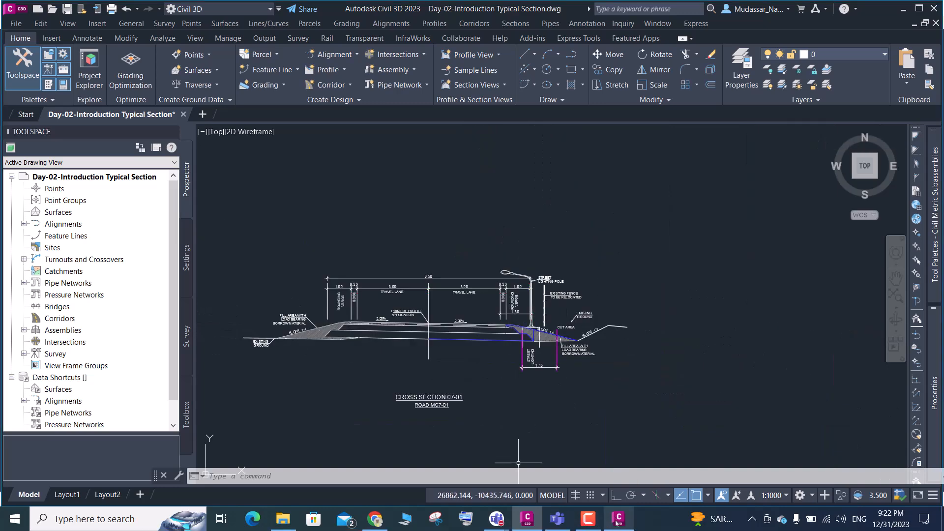
click(618, 520)
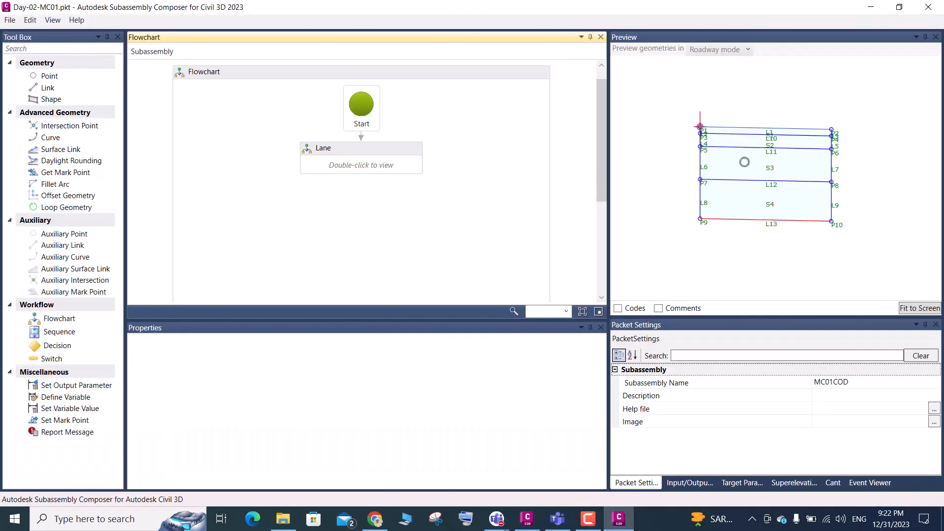
click(527, 521)
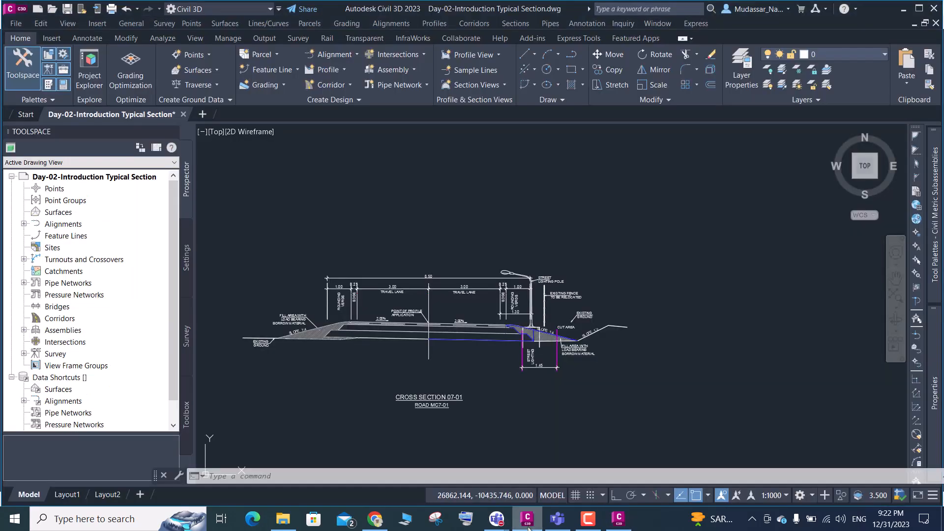
Draw a vertical polyline with Ortho on, about 0.94 long, downward from the pavement edge where the rounding verge begins in Cross Section 07-01
scroll(483, 327, up, 8)
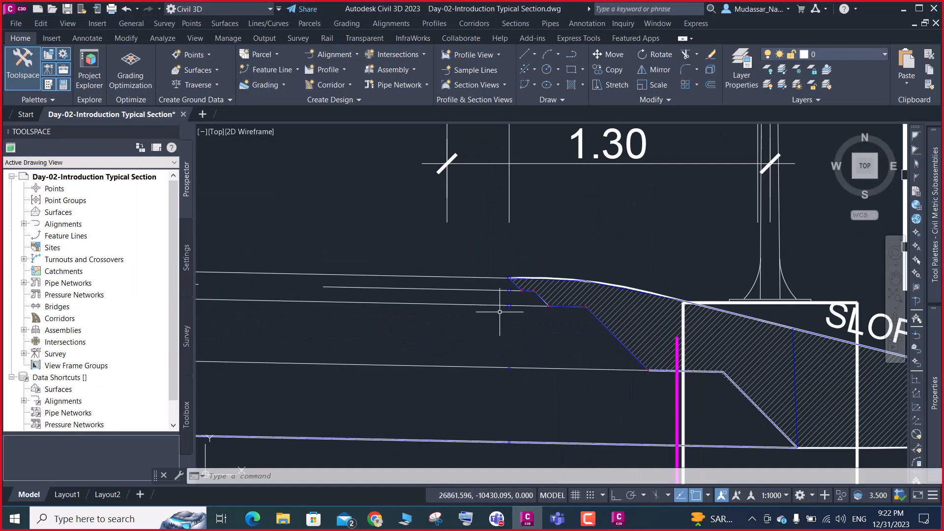
text(pl)
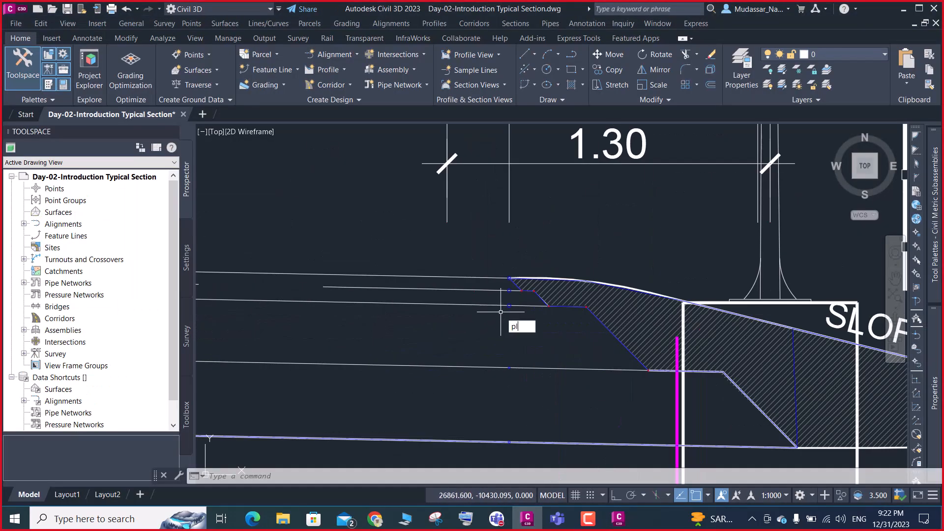
key(Return)
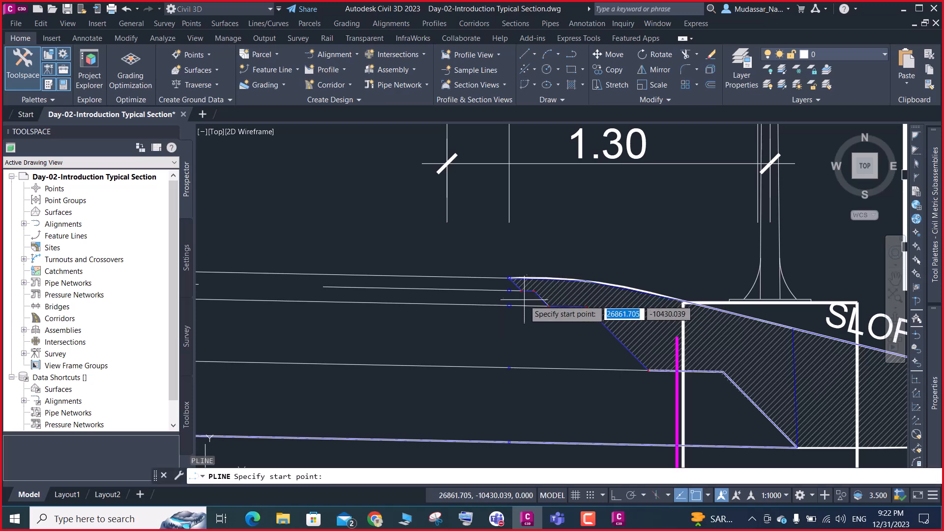
scroll(506, 297, up, 6)
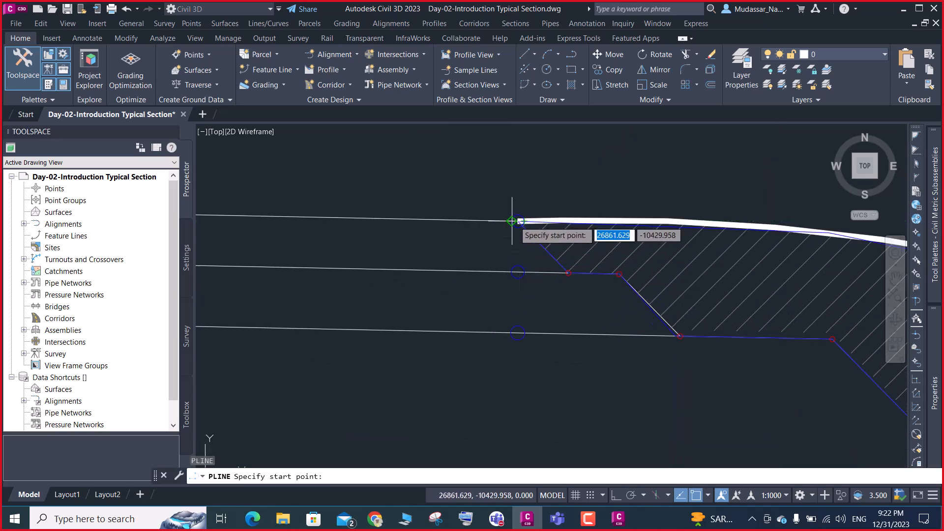
click(518, 221)
scroll(518, 216, down, 3)
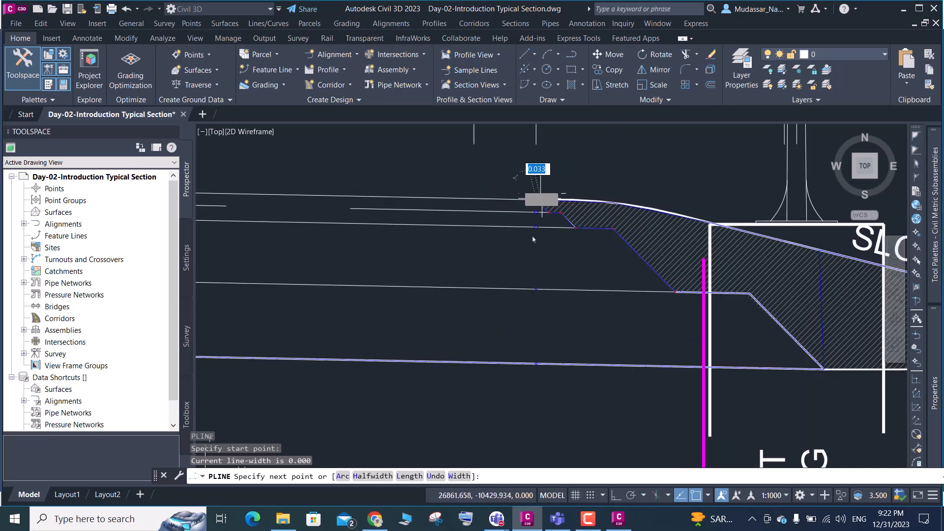
scroll(551, 297, down, 2)
scroll(552, 313, up, 6)
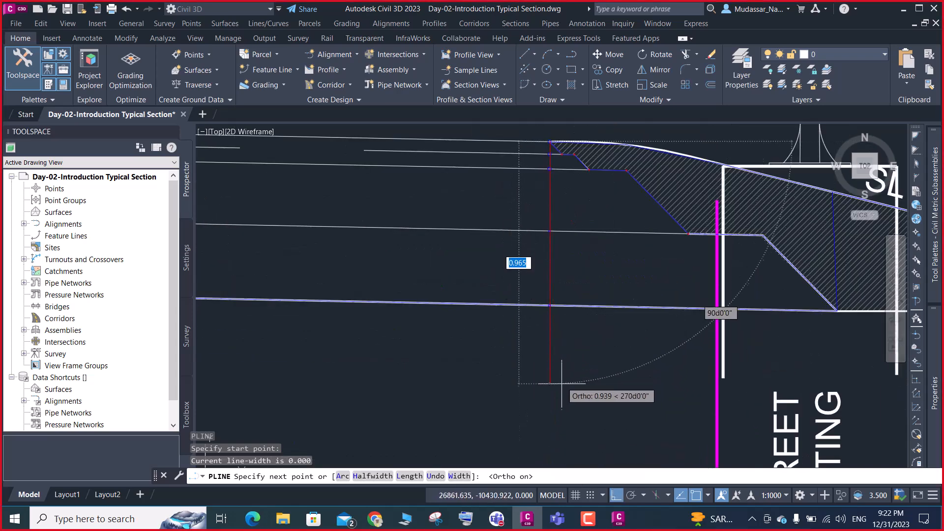
click(616, 496)
click(562, 388)
key(Return)
scroll(541, 408, down, 4)
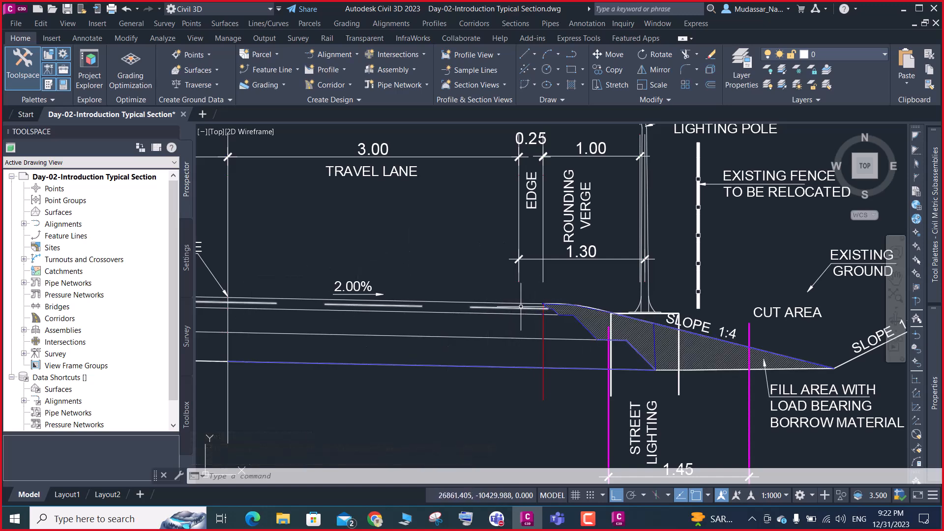
Switch to Subassembly Composer and review the Day-02-MC01 packet's input/output parameters and the previewed lane's outer edge
click(903, 9)
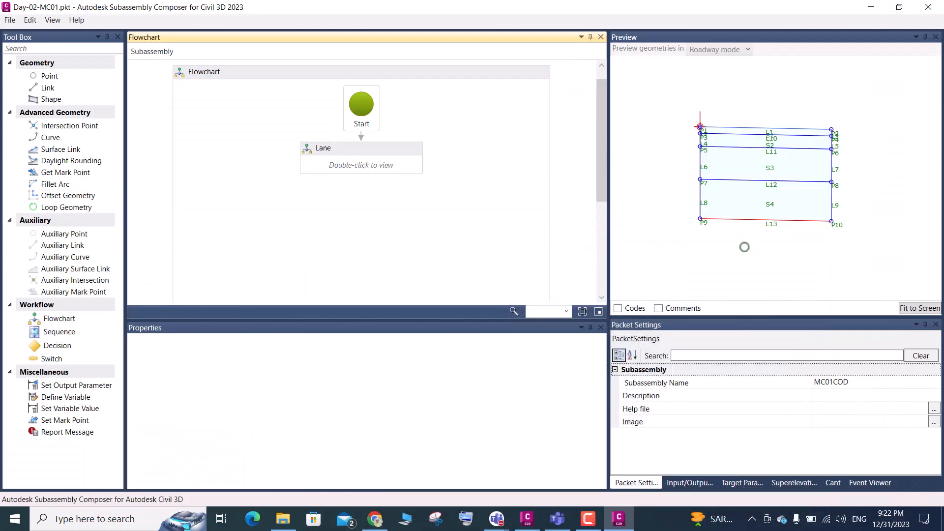
scroll(644, 250, down, 1)
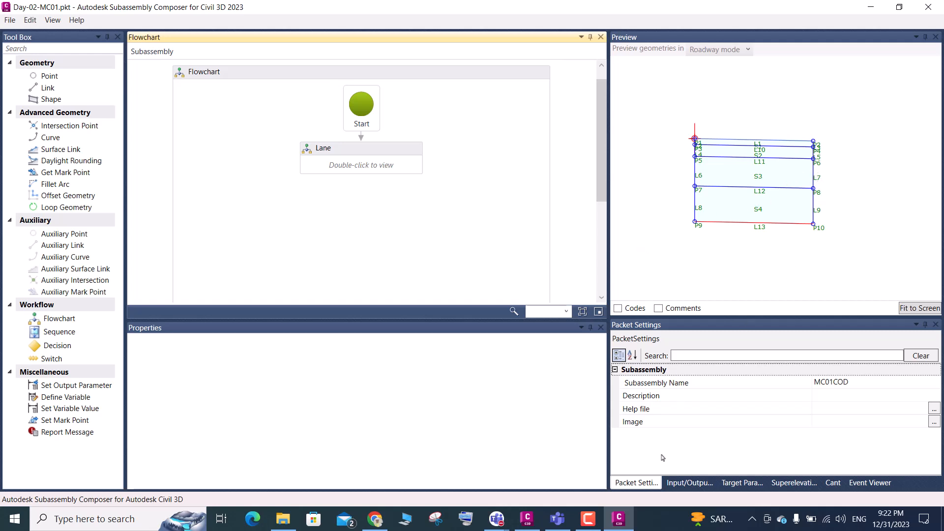
click(689, 483)
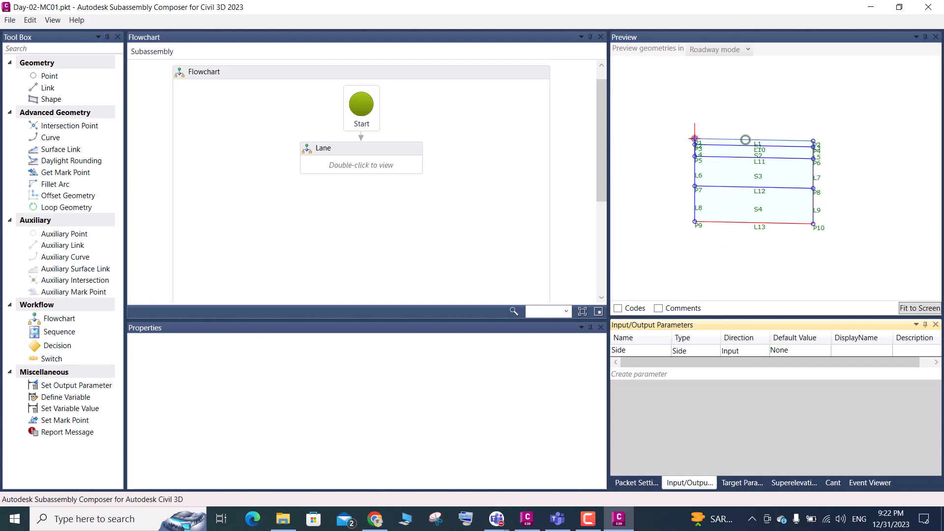
scroll(814, 146, up, 5)
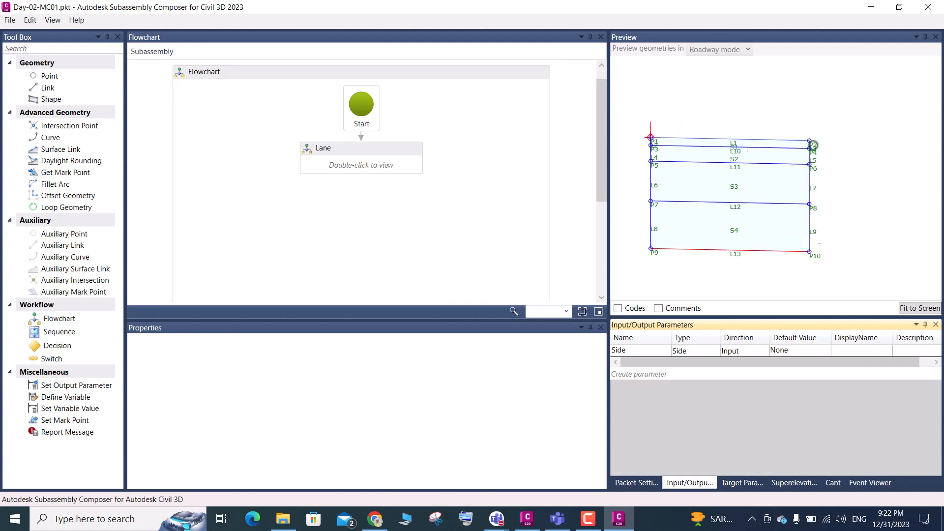
scroll(814, 145, down, 4)
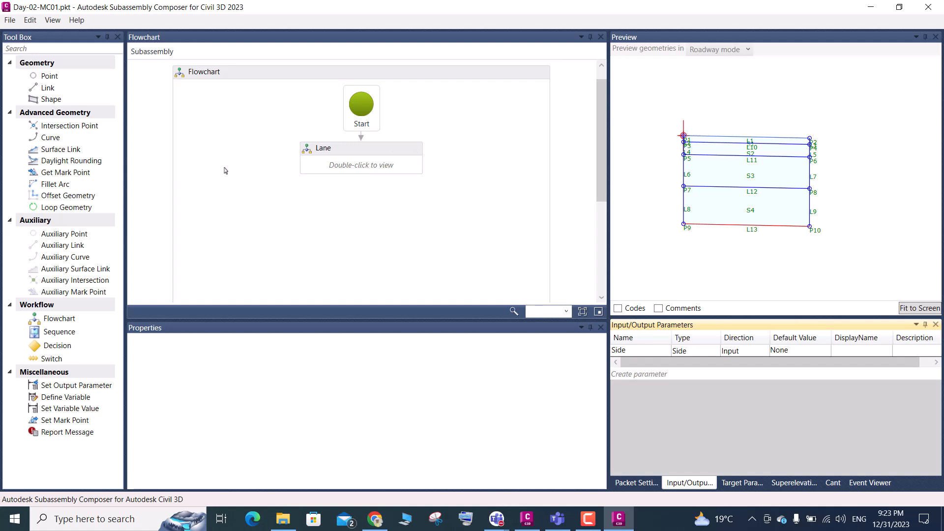
Add a Flowchart element below Lane in the main flowchart and look through the Lane flowchart's elements
drag(62, 325, 358, 134)
double_click(375, 123)
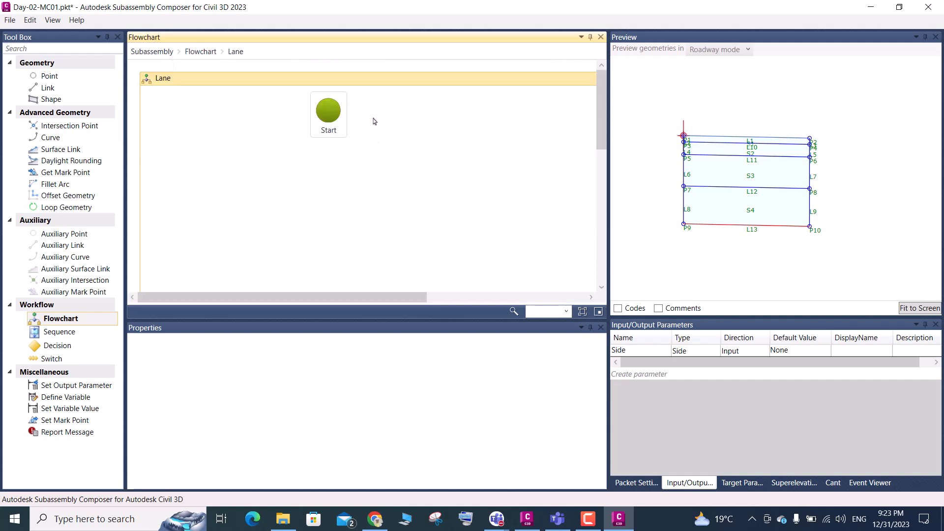
scroll(344, 190, down, 10)
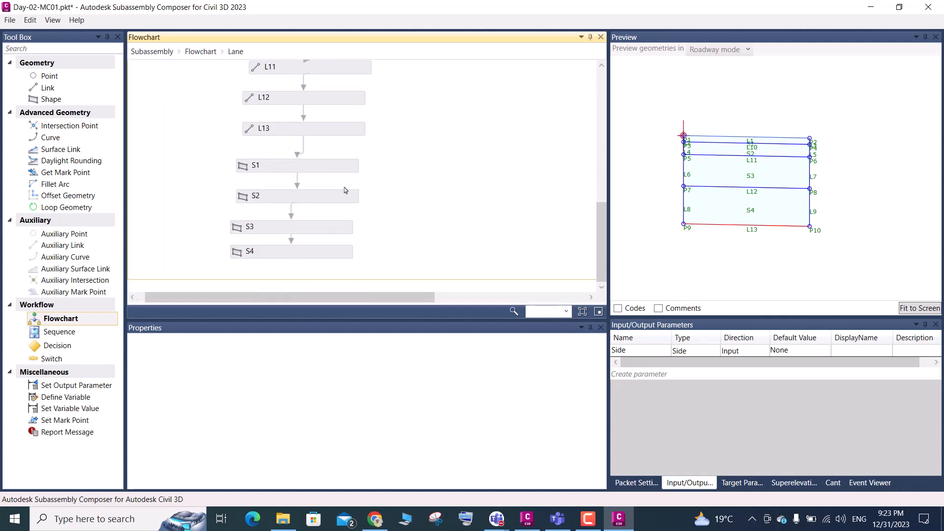
click(201, 51)
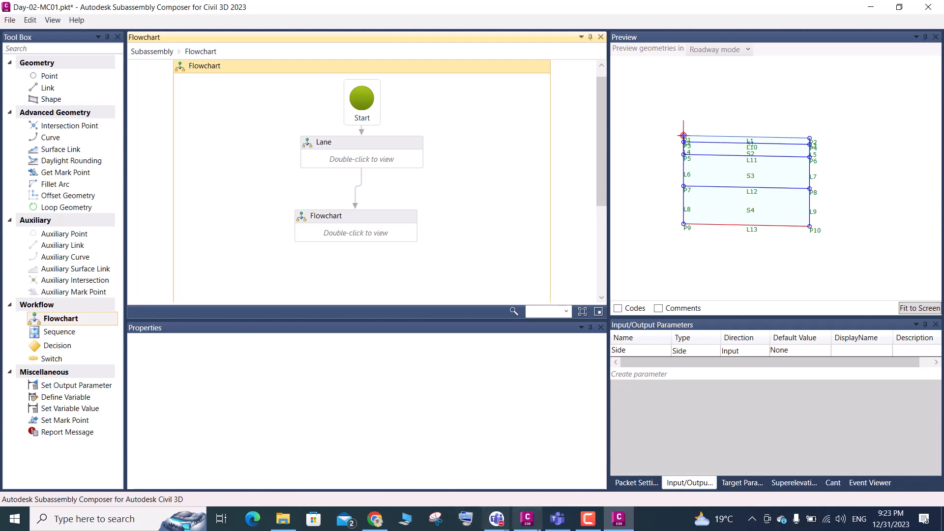
Switch to Civil 3D and examine the pavement layers, rounding verge and hatched fill area at the pavement edge in Cross Section 07-01
click(528, 520)
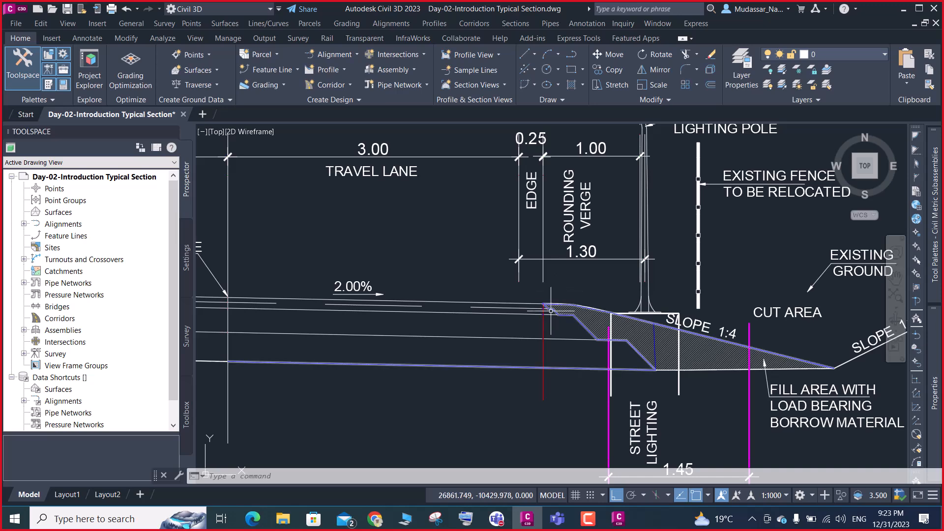
scroll(558, 292, up, 3)
scroll(558, 282, down, 3)
scroll(558, 282, down, 2)
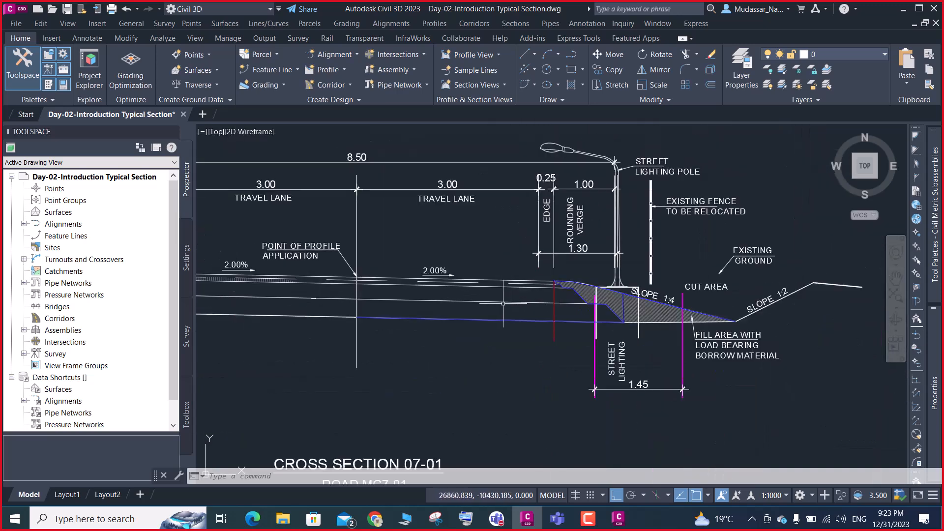
scroll(569, 300, up, 4)
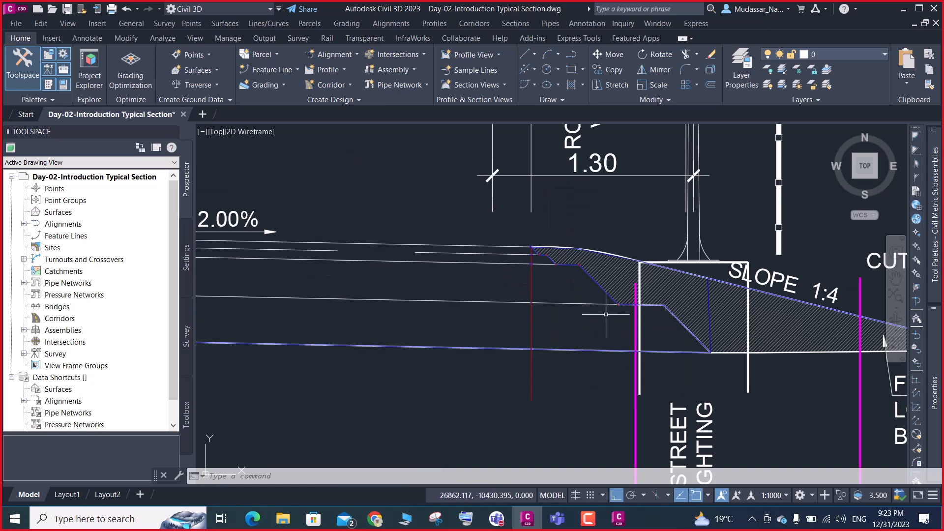
scroll(597, 278, down, 2)
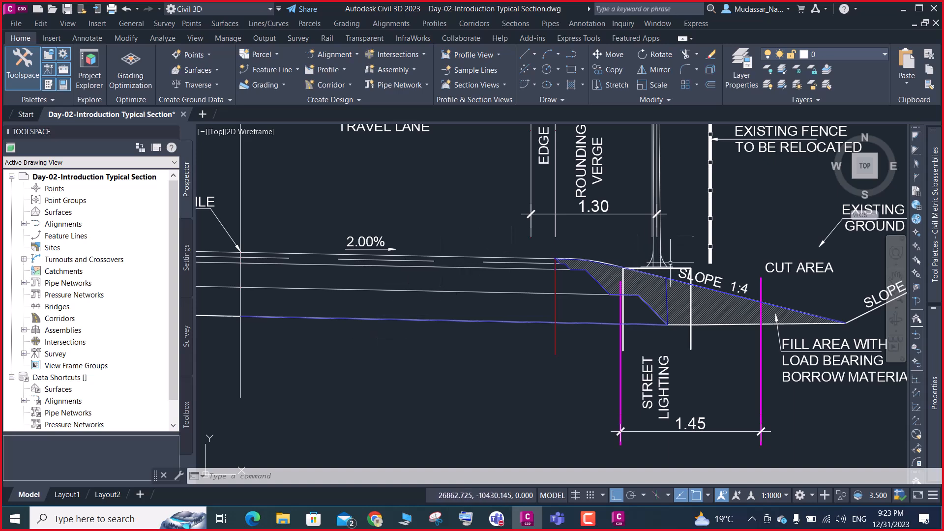
click(609, 278)
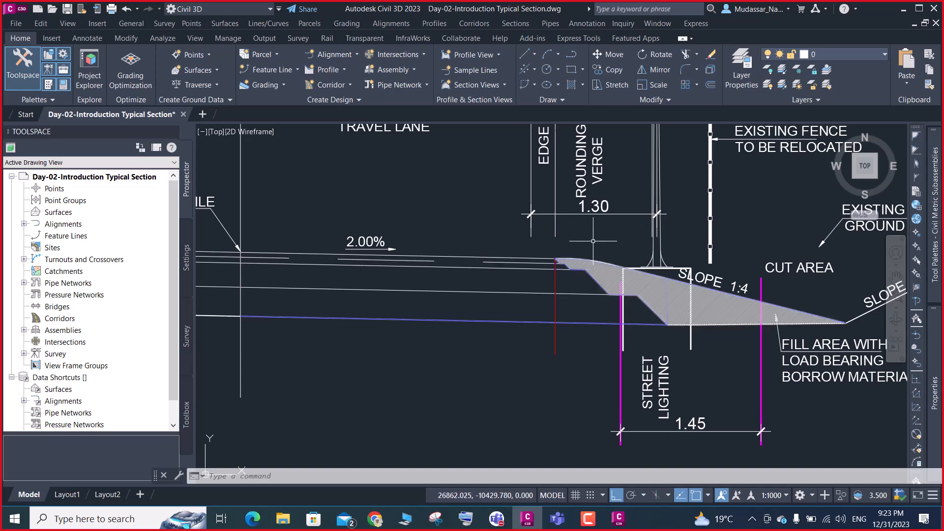
scroll(561, 295, up, 3)
scroll(570, 236, down, 3)
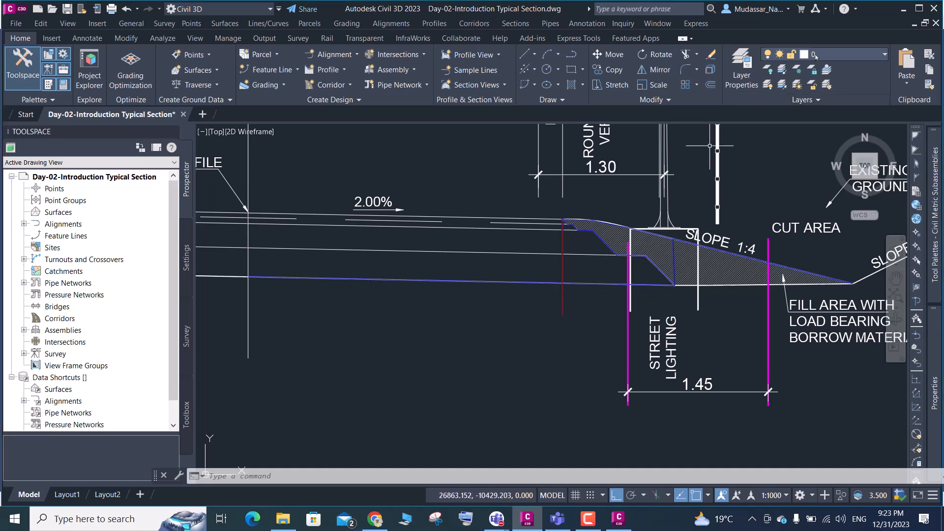
Switch to Subassembly Composer and delete the empty Flowchart element below Lane
click(903, 8)
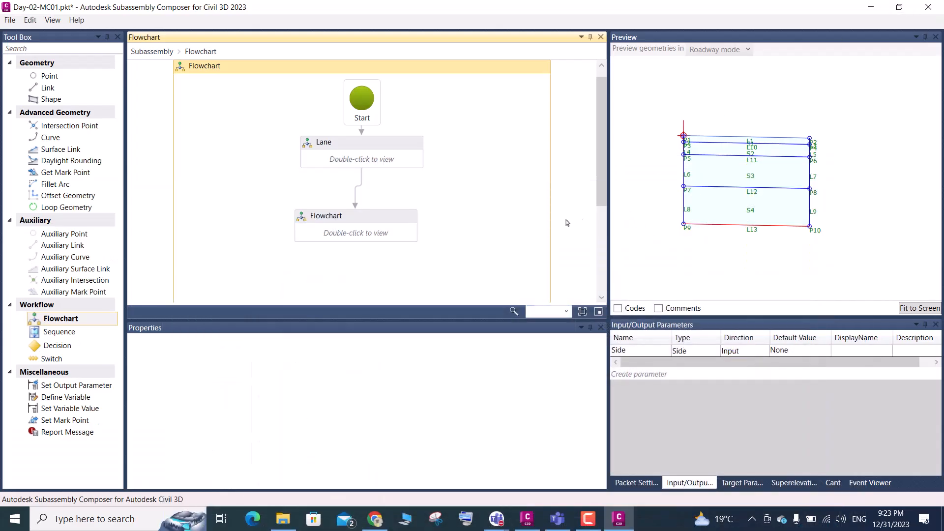
click(370, 220)
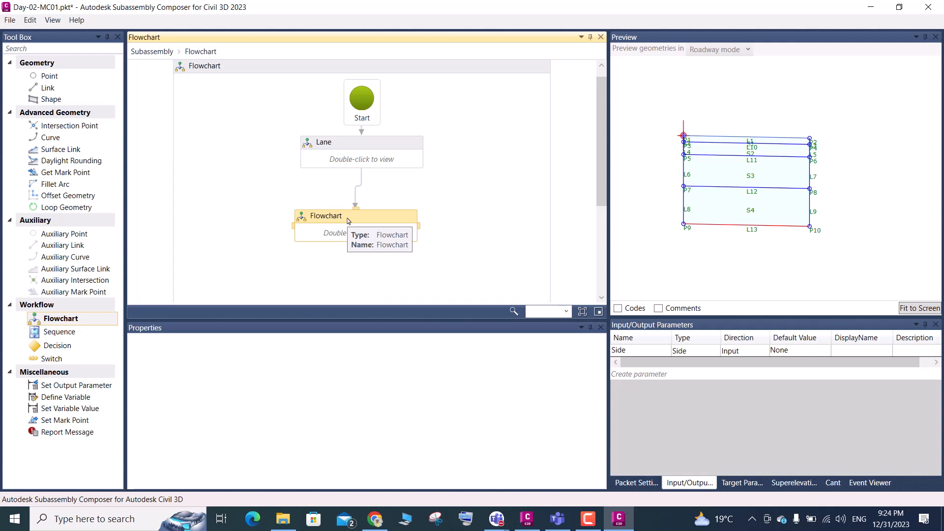
key(Delete)
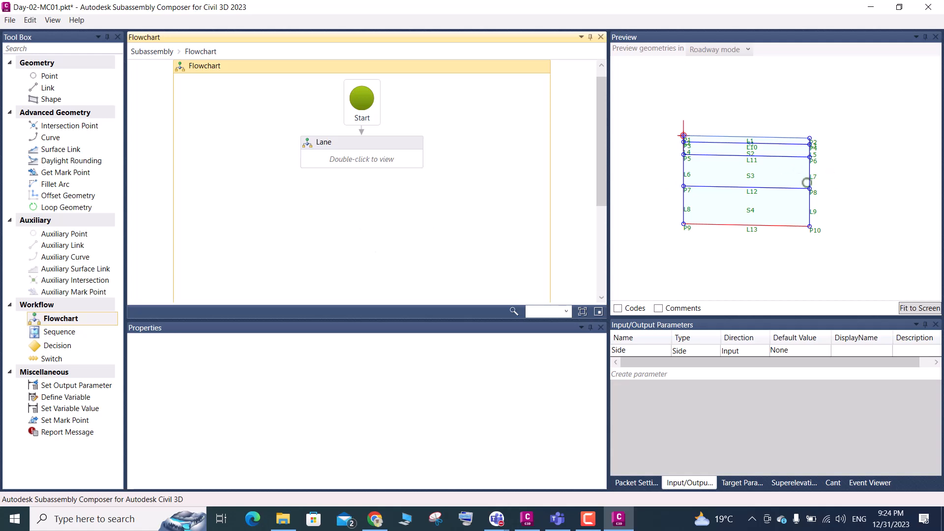
Compare the previewed lane's outer edge points with the stepped layer edges beside the verge in the Civil 3D drawing
scroll(816, 148, up, 5)
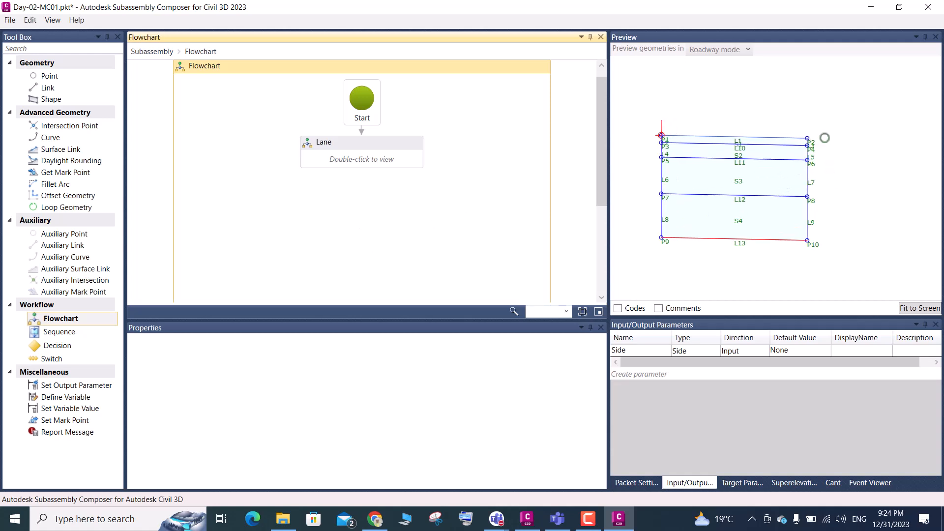
scroll(810, 149, up, 1)
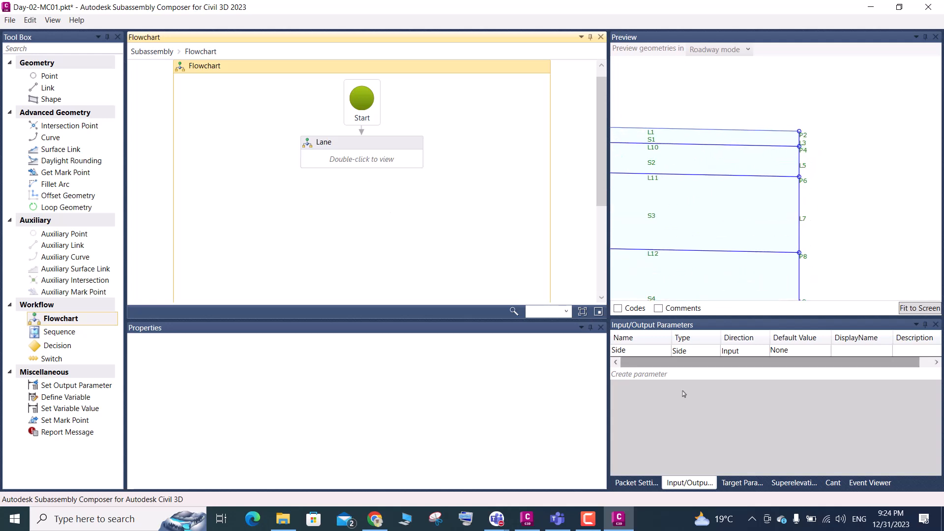
click(527, 519)
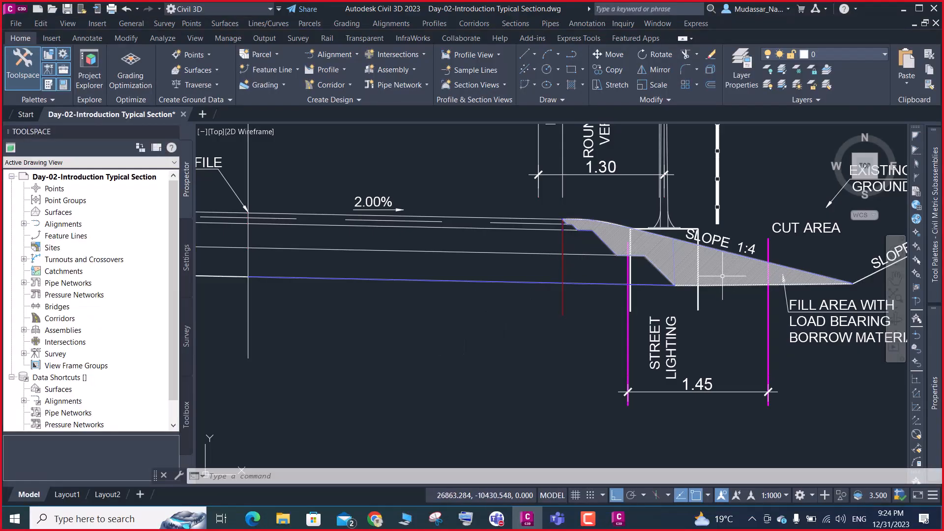
mouse_move(723, 277)
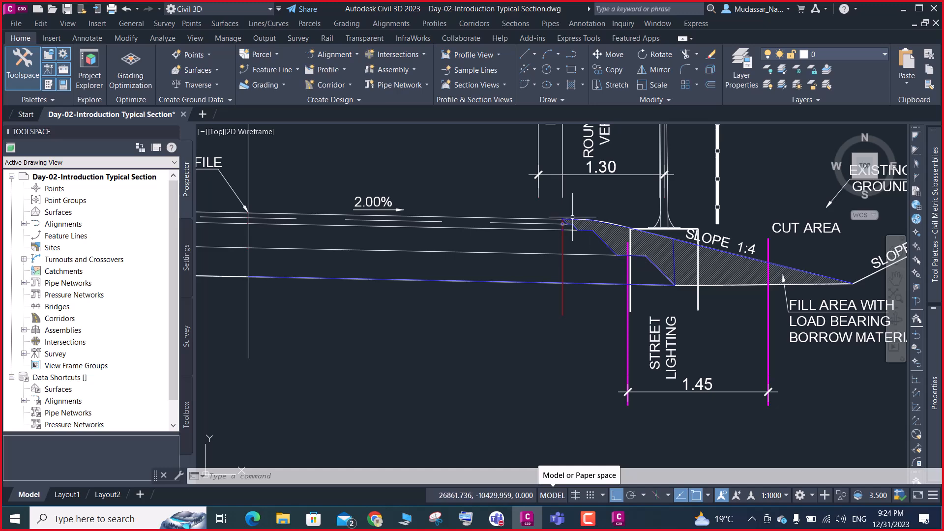
scroll(565, 209, up, 6)
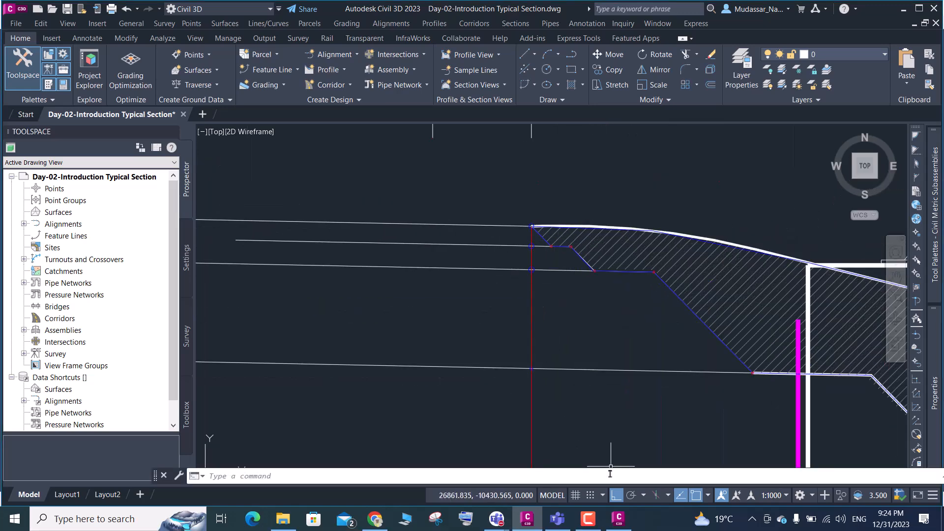
click(625, 522)
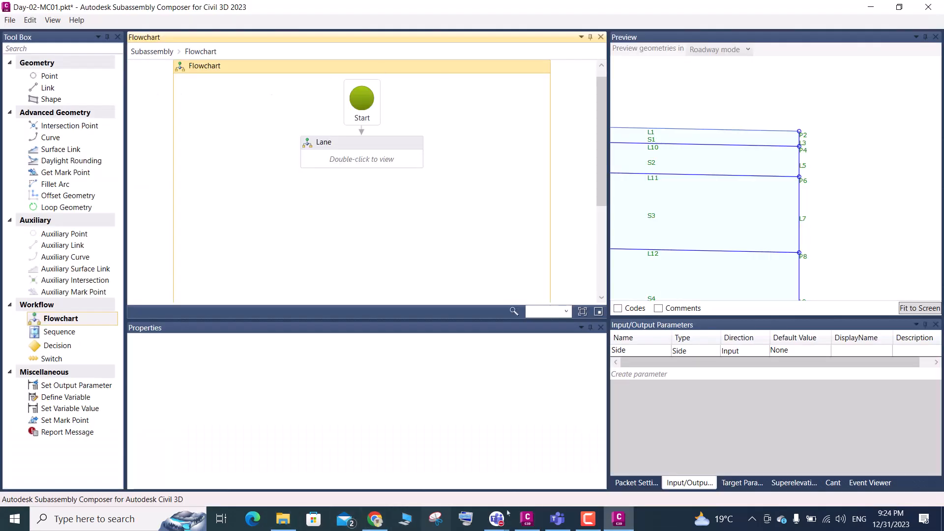
Switch to File Explorer and open the 04-Online Lecture folder on drive C
click(402, 520)
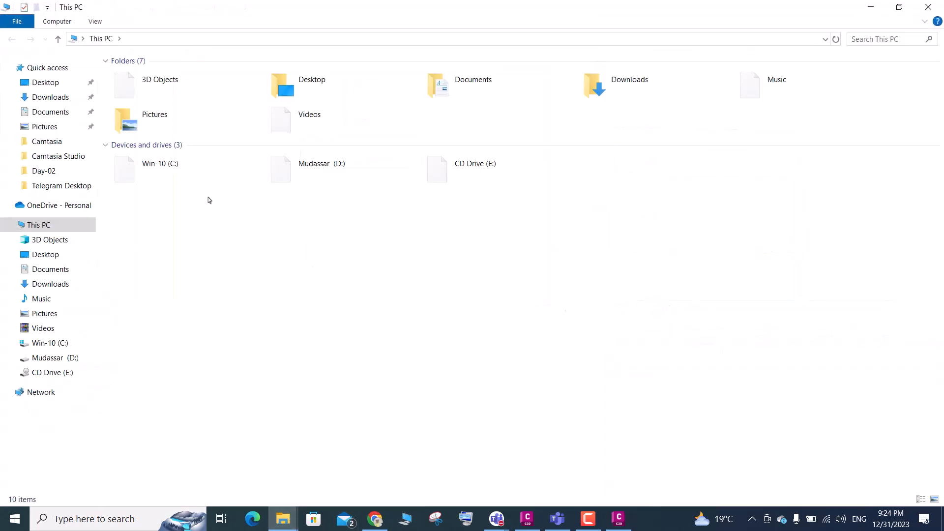
double_click(178, 155)
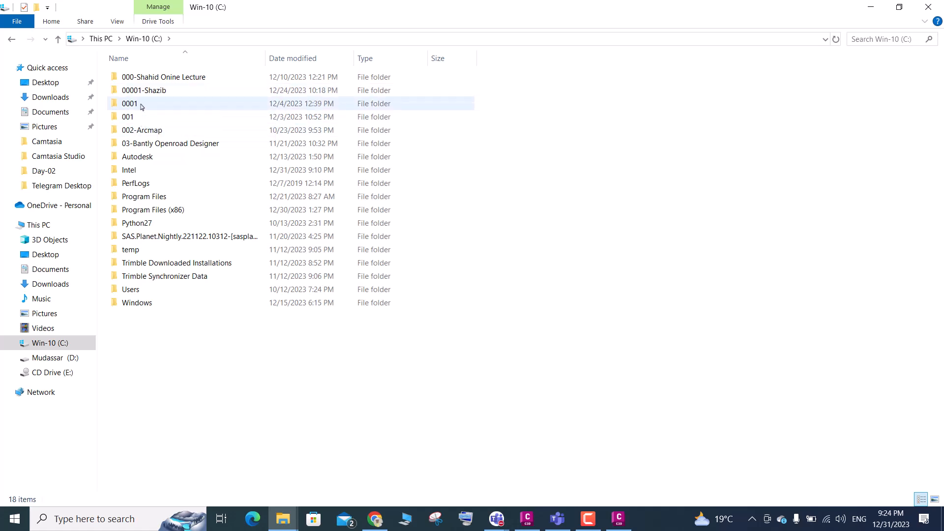
click(145, 94)
double_click(145, 93)
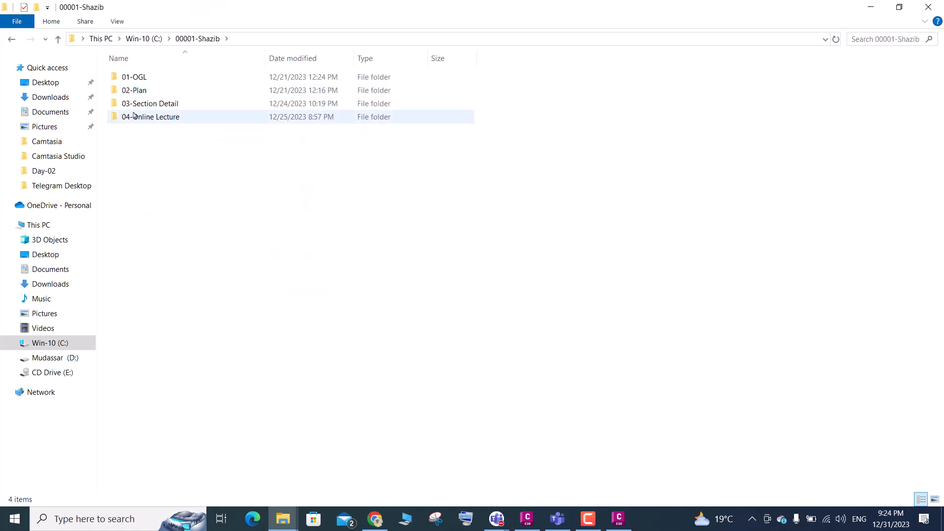
double_click(147, 118)
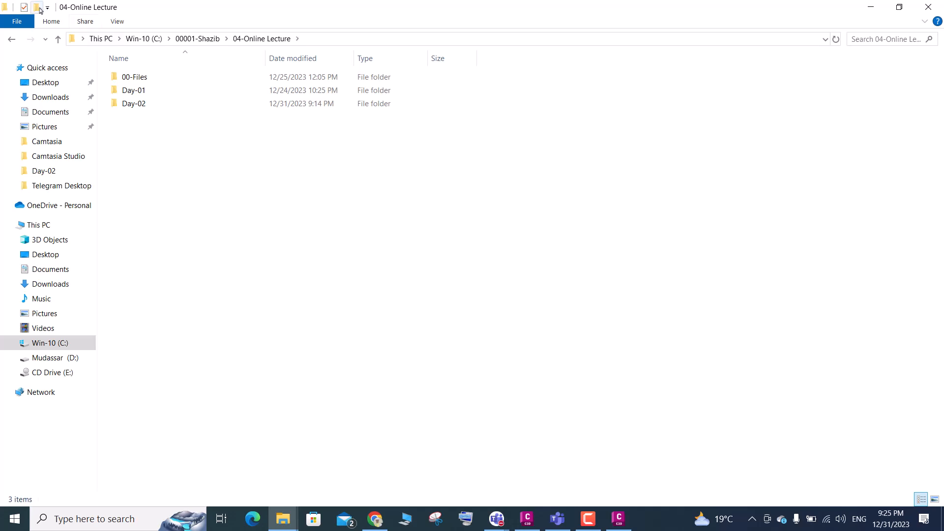
Create a new folder named Day-03 in the 04-Online Lecture folder
key(ctrl+shift+n)
text(D)
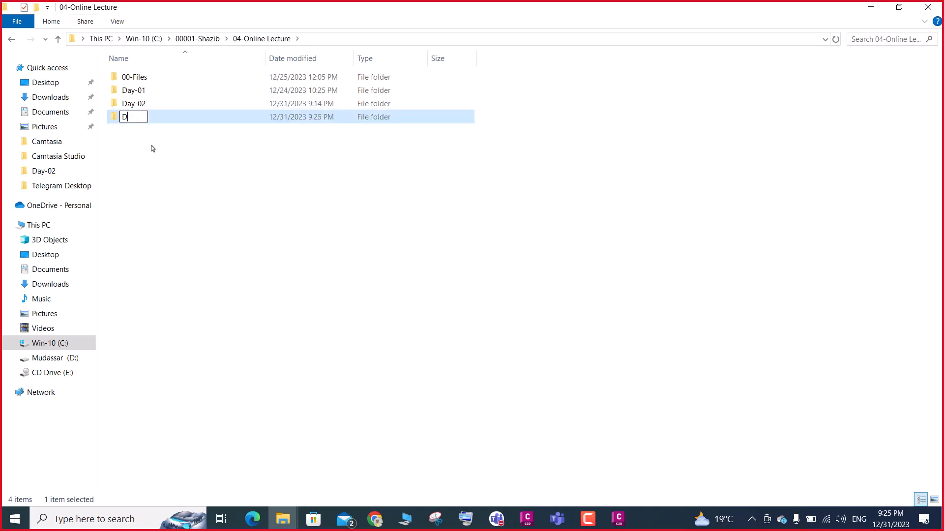
text(ay-03)
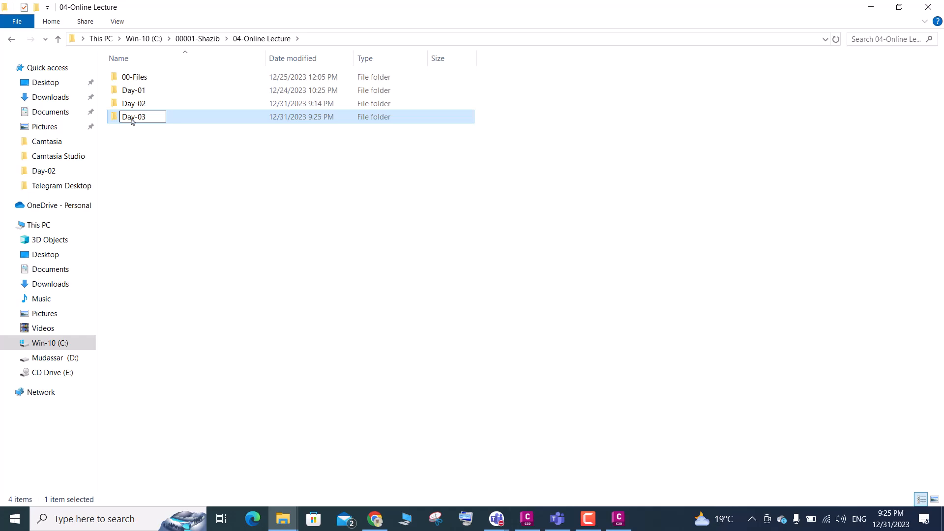
click(150, 161)
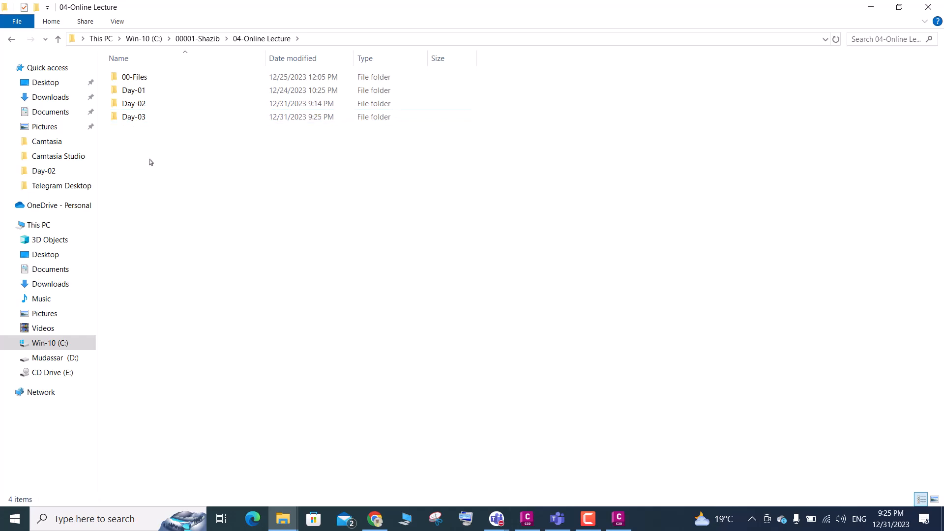
Switch to Civil 3D and choose the Day-03 folder as the location for saving a copy of the drawing
click(625, 526)
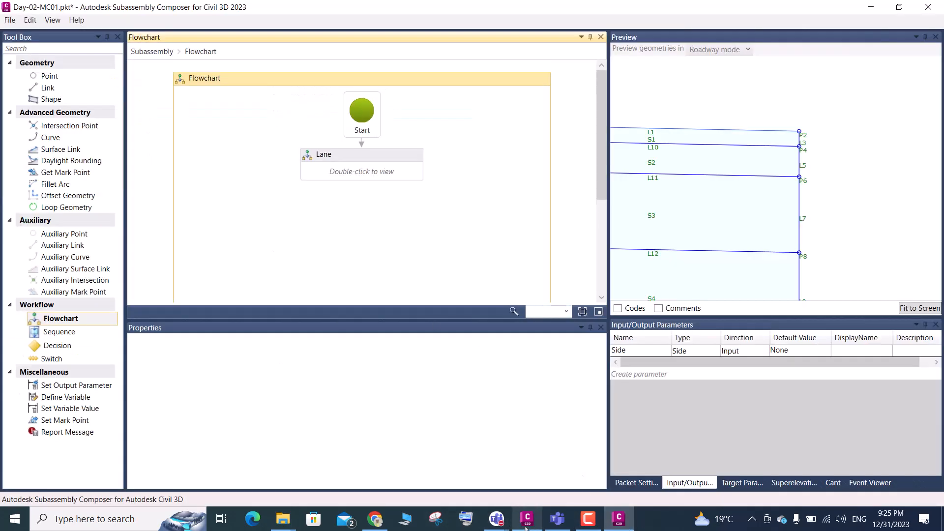
click(524, 523)
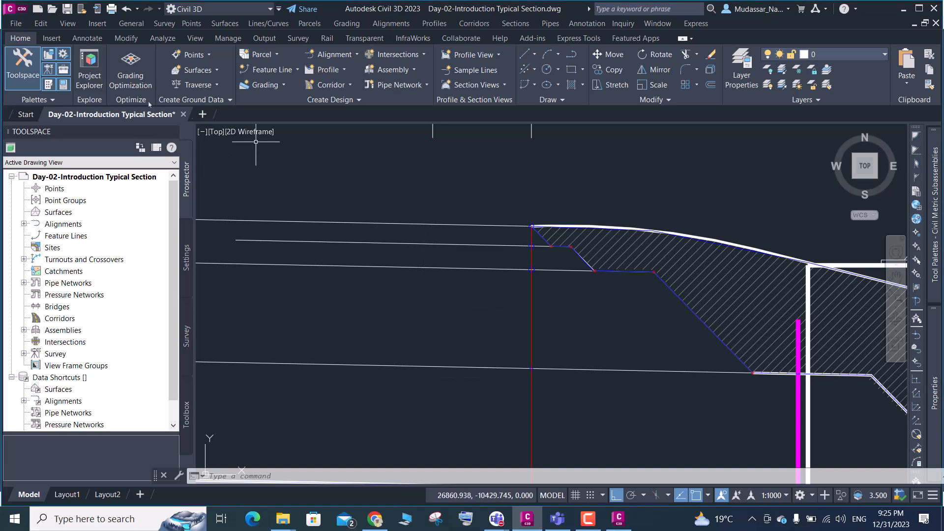
click(15, 23)
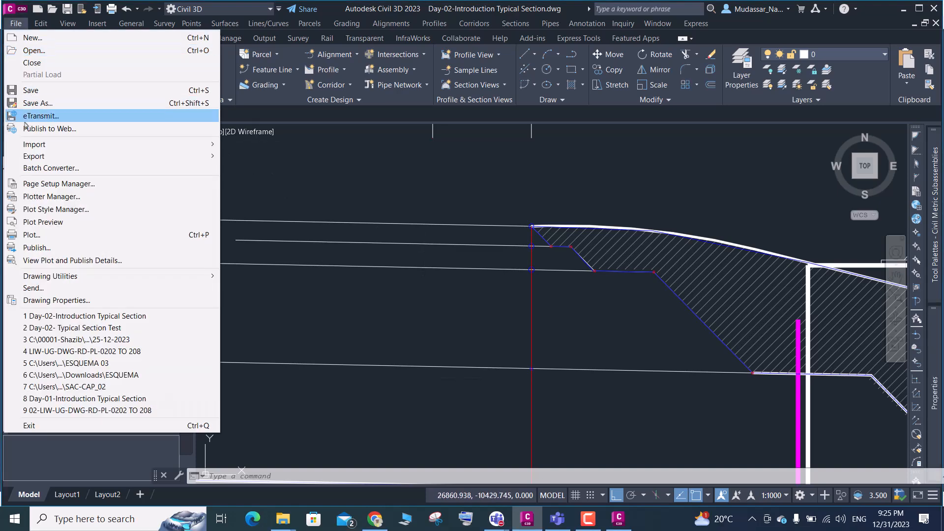
click(38, 103)
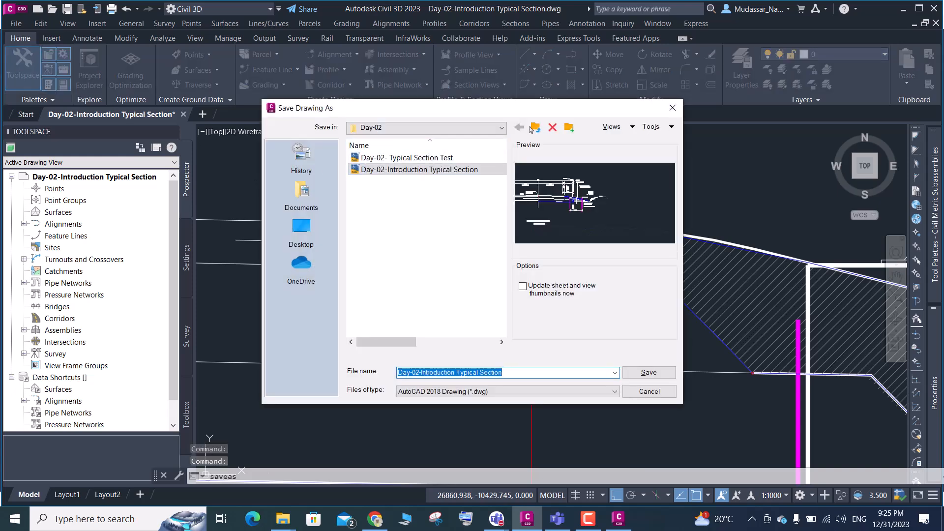
click(536, 128)
click(383, 193)
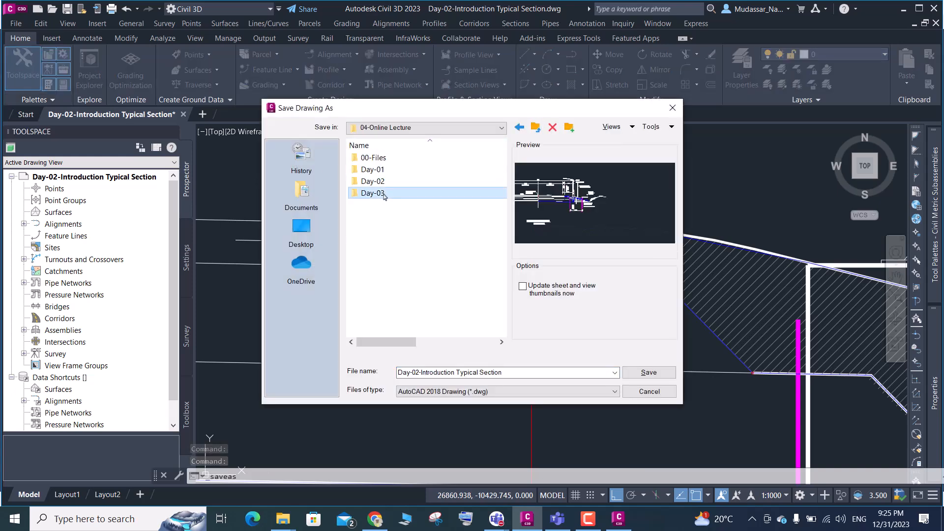
double_click(384, 194)
Name the drawing copy "Day-03- Shoulder Typical Section" and save it
click(417, 372)
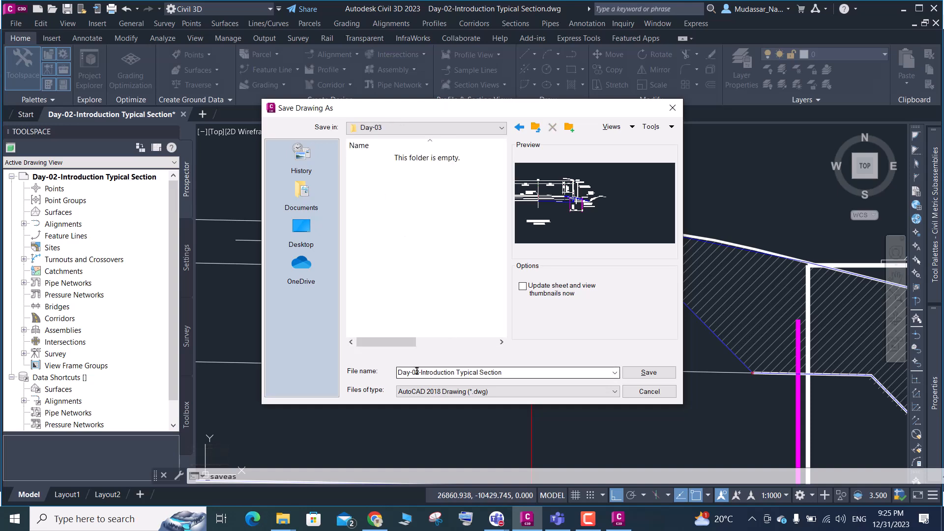
key(ctrl+a)
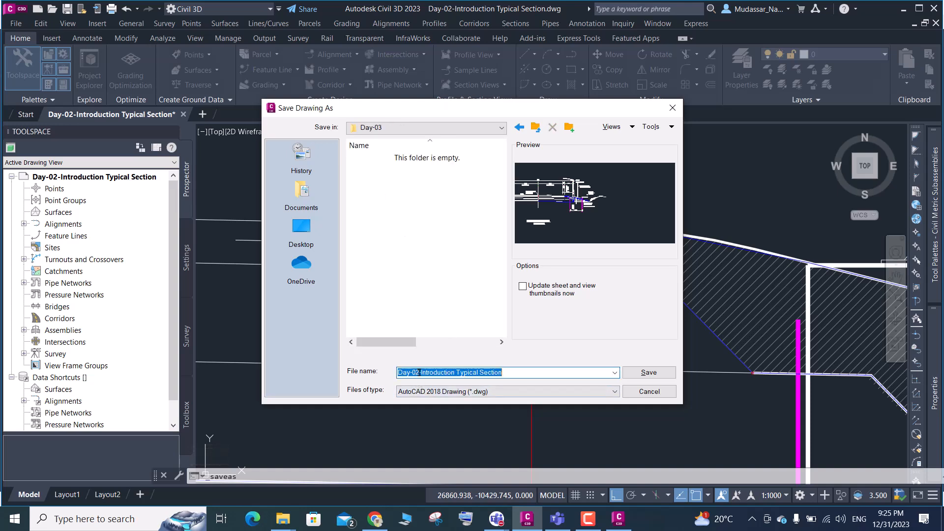
click(418, 373)
key(BackSpace)
key(BackSpace)
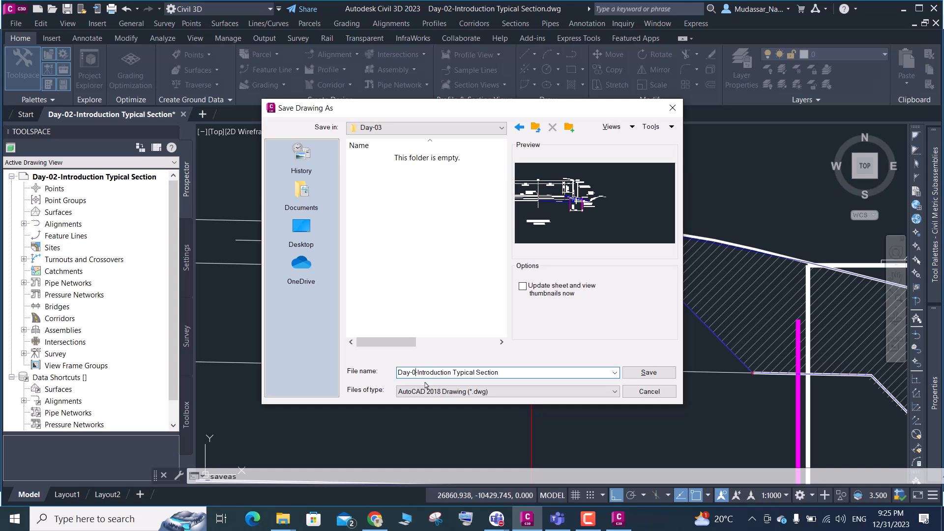
text(3-)
key(Delete)
key(Delete)
key(Delete)
key(Delete)
key(Delete)
key(Delete)
key(Delete)
key(Delete)
key(Delete)
key(Delete)
key(Delete)
key(Delete)
text(S)
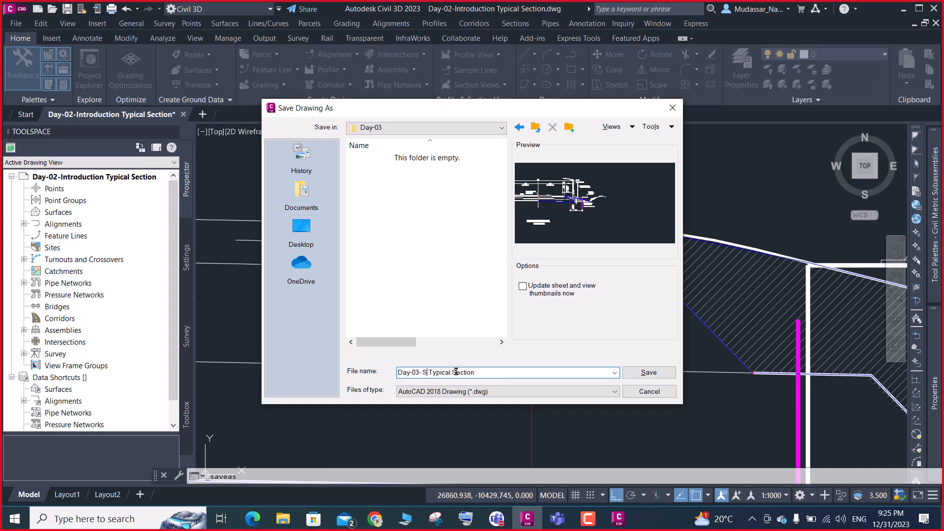
text(houlder)
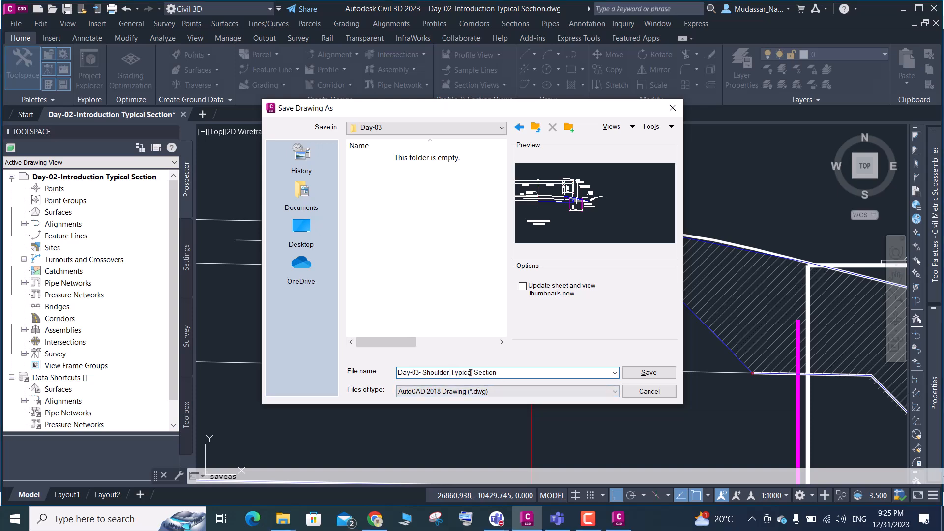
click(644, 376)
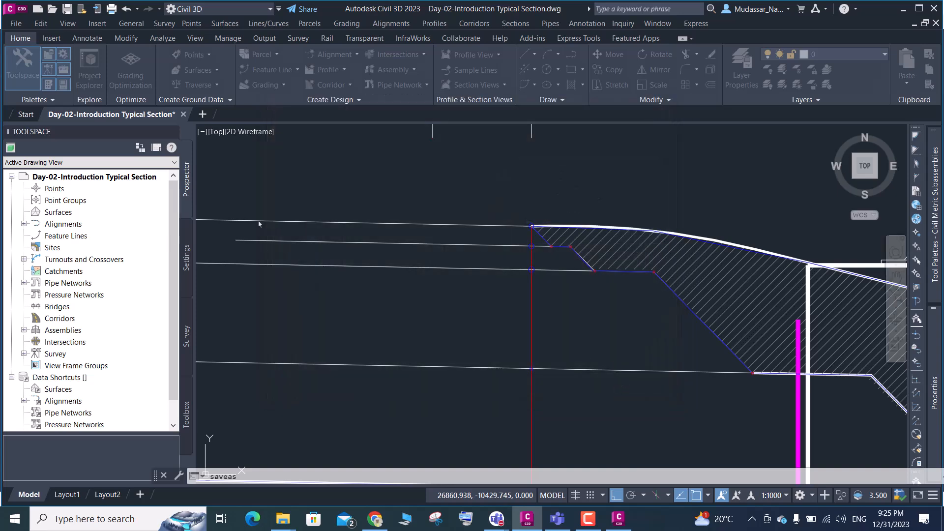
Switch to Subassembly Composer and start a new subassembly, saving the changes to Day-02-MC01.pkt
click(905, 9)
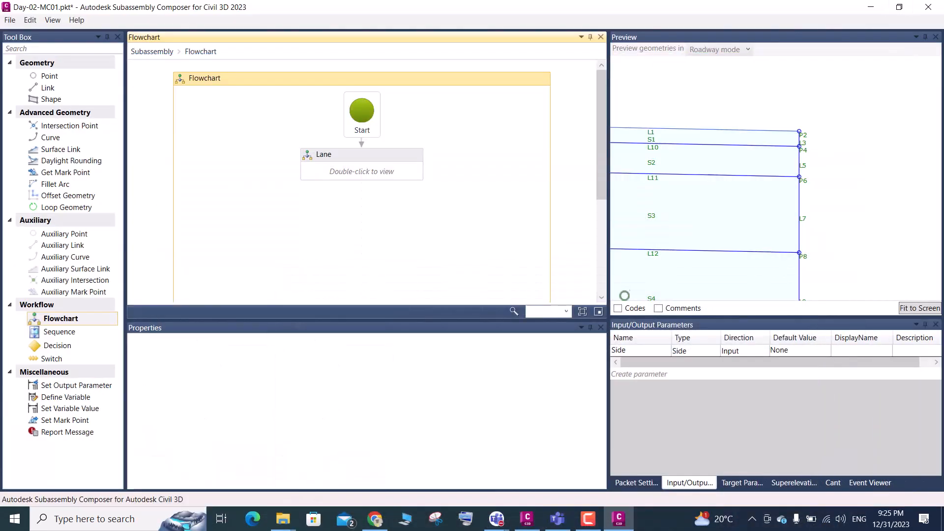
click(9, 19)
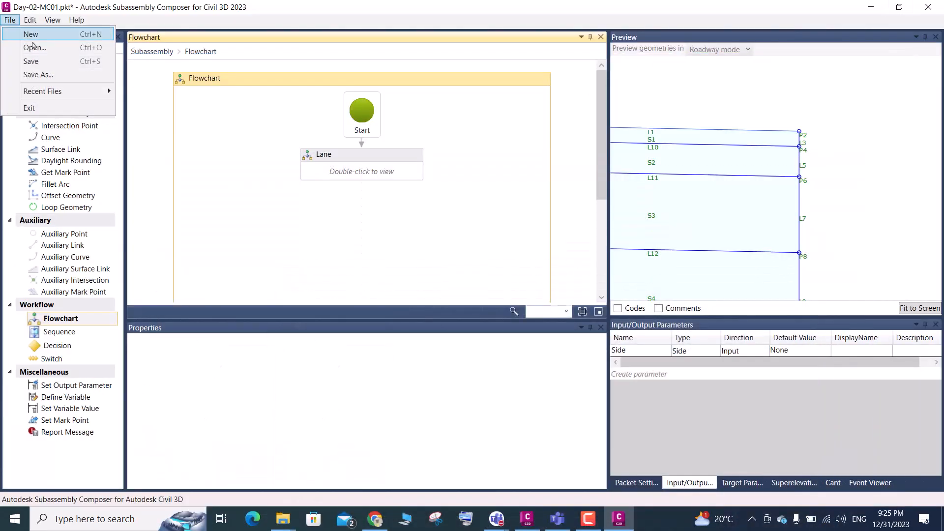
click(33, 35)
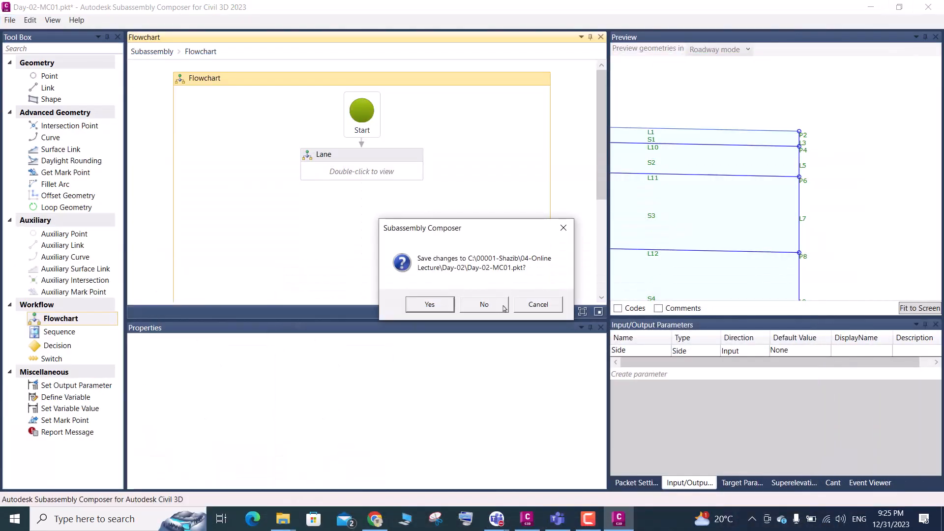
click(430, 304)
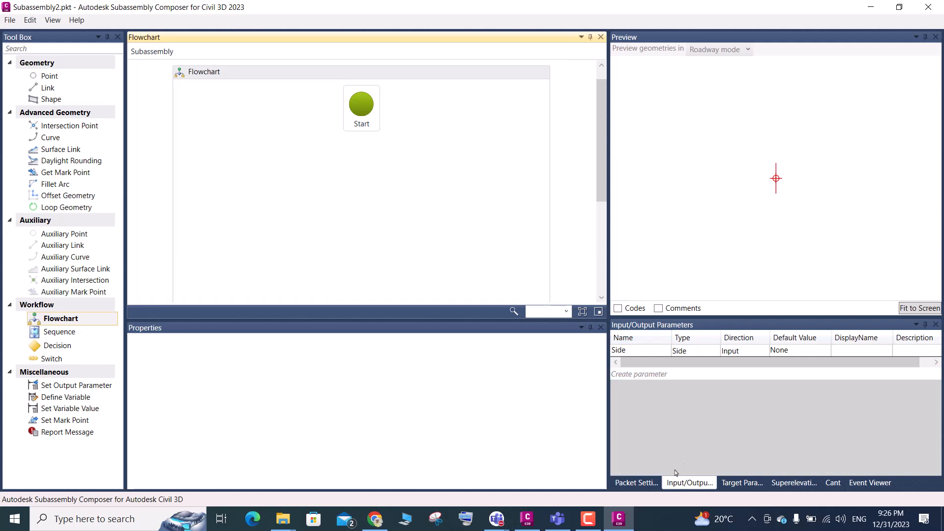
Set the subassembly name to Shoulder in the packet settings
click(638, 483)
click(859, 385)
double_click(858, 386)
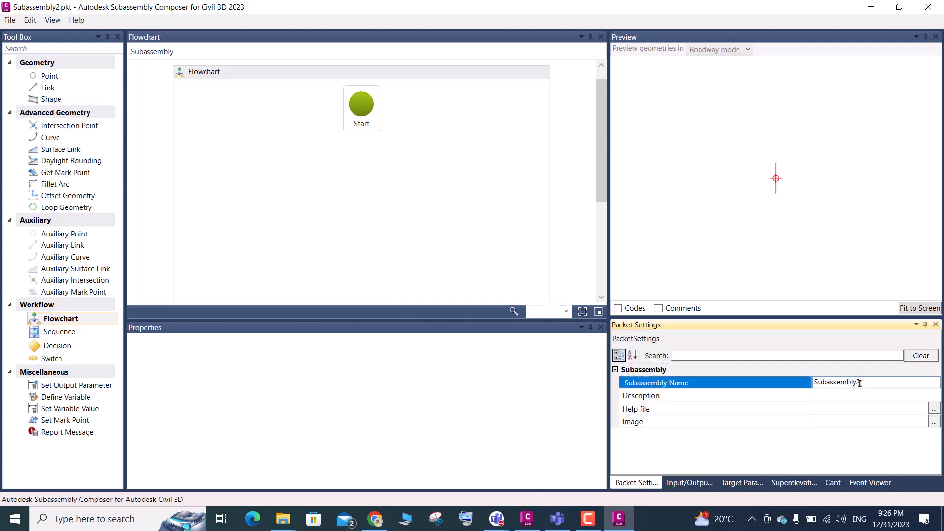
text(Shoulder)
click(785, 394)
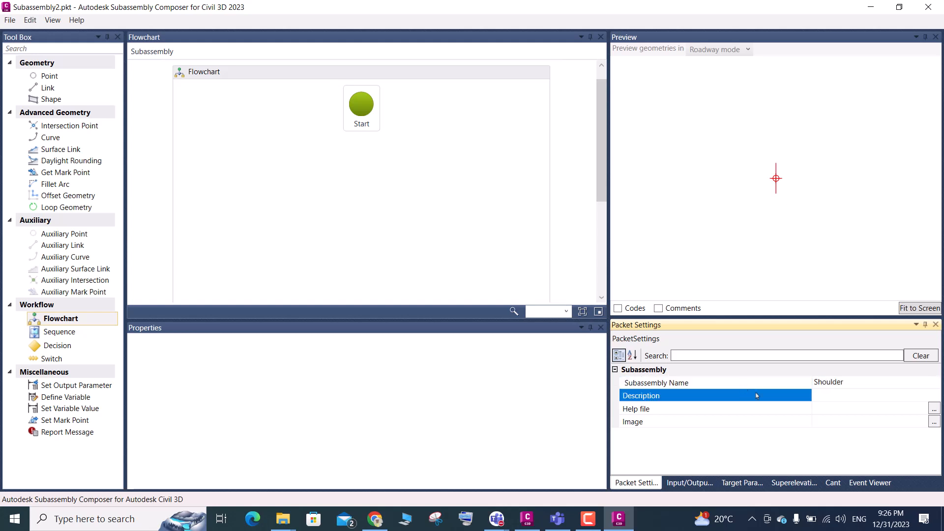
Save the new packet as Shoulder in the Day-03 folder, reusing the subassembly name as the file name
click(786, 388)
key(ctrl+c)
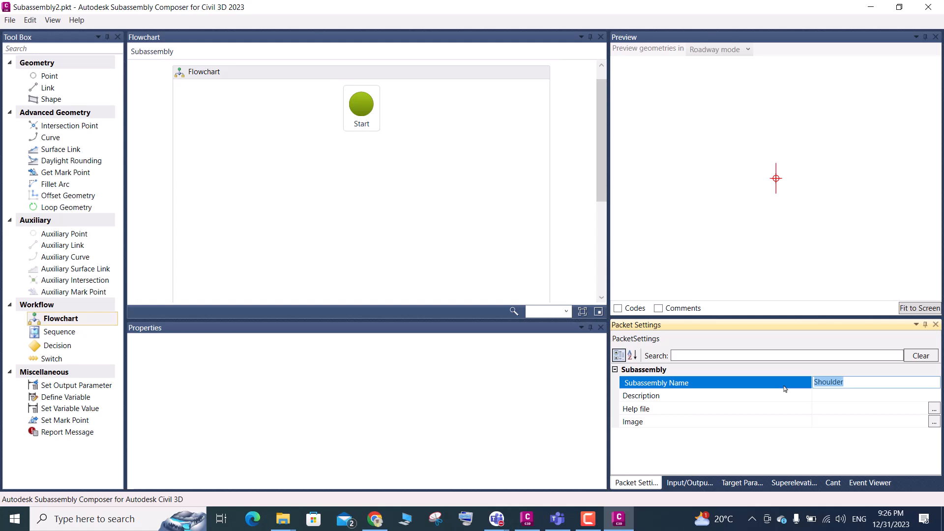
click(10, 19)
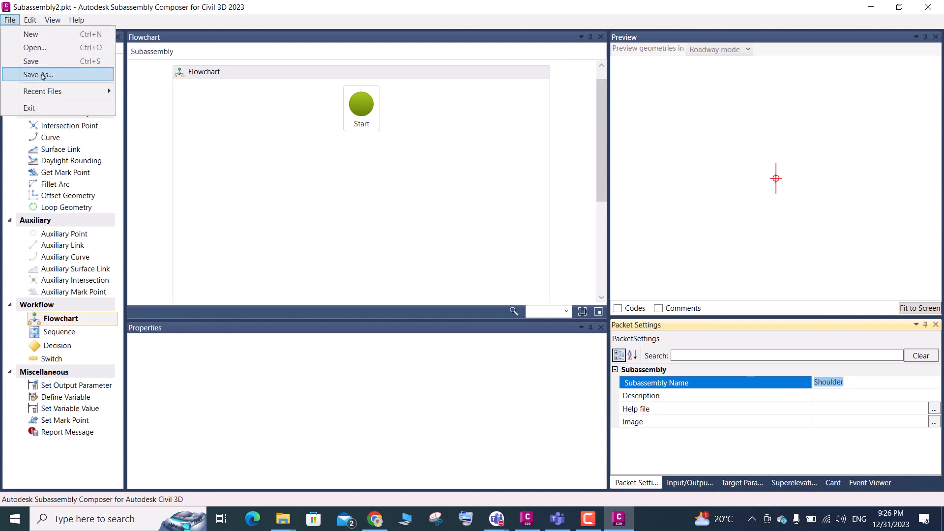
click(43, 75)
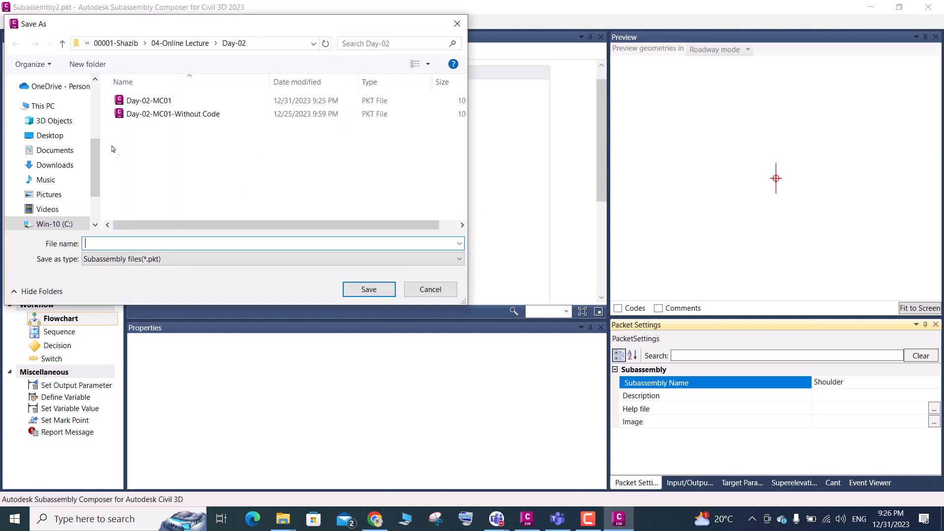
click(62, 43)
click(143, 141)
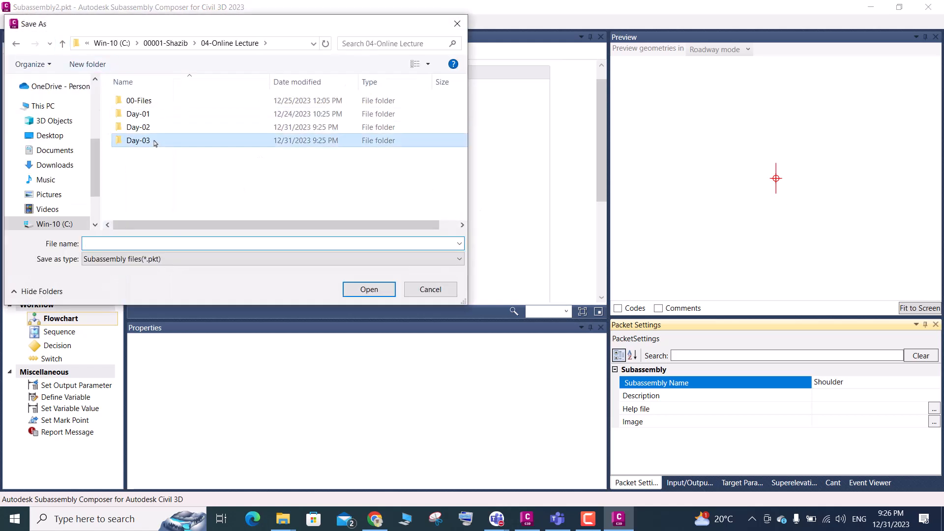
double_click(155, 142)
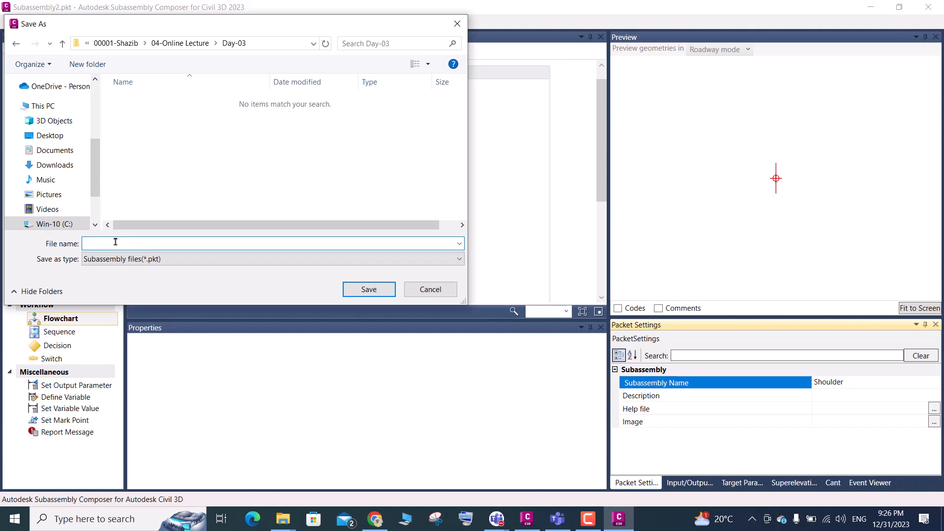
key(ctrl+v)
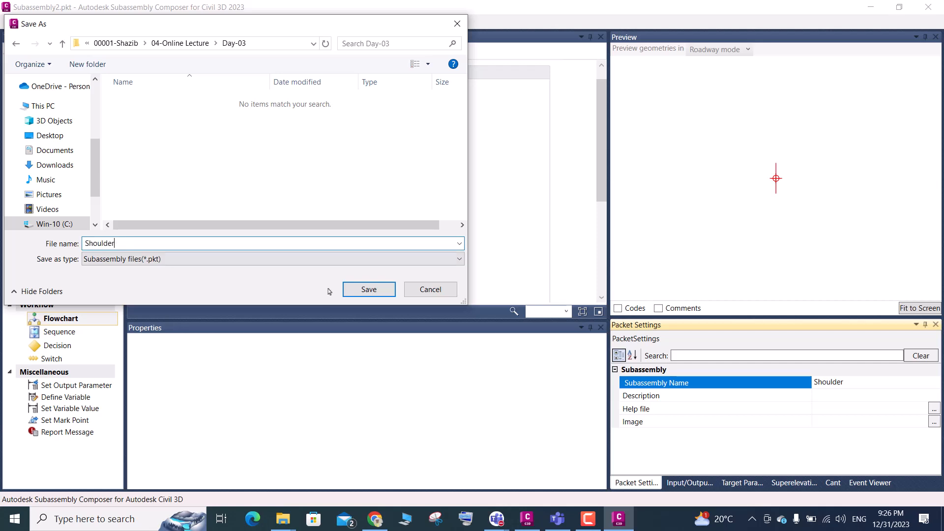
click(356, 291)
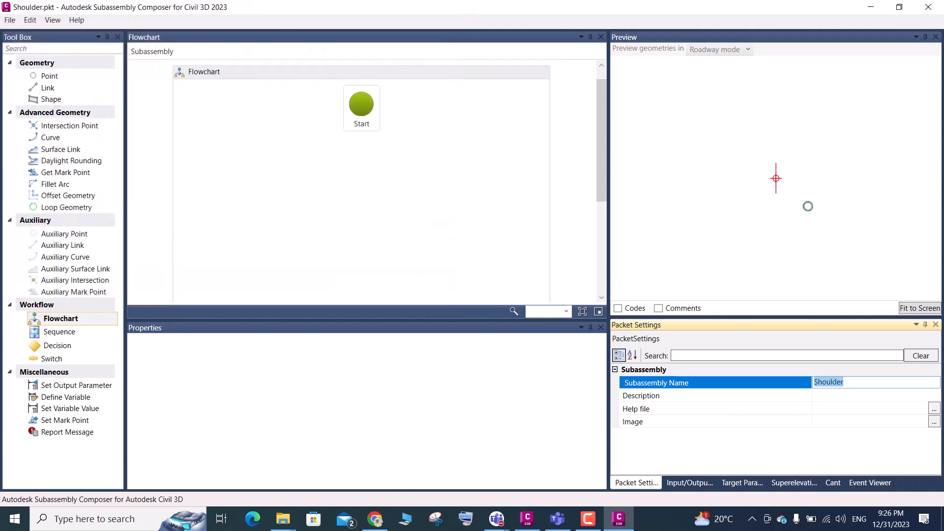
click(797, 246)
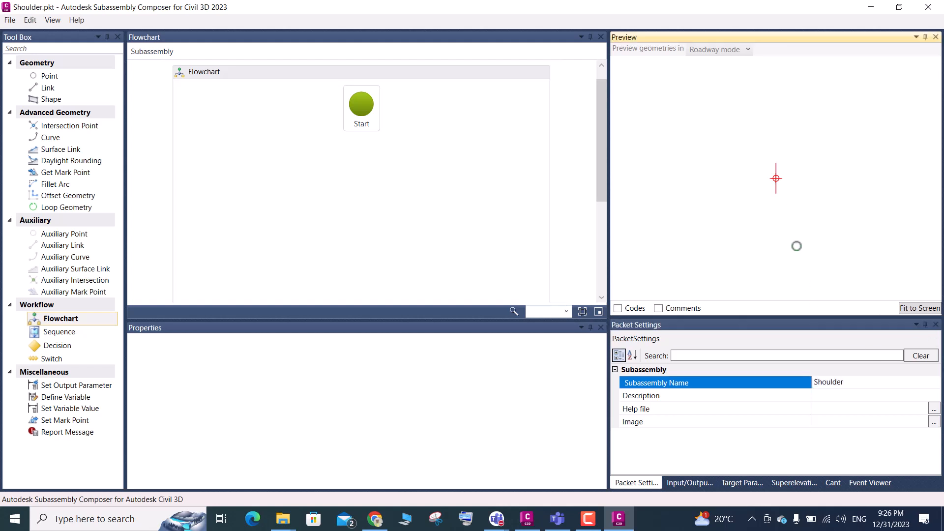
Set the default value of the Side input parameter to Right
click(700, 479)
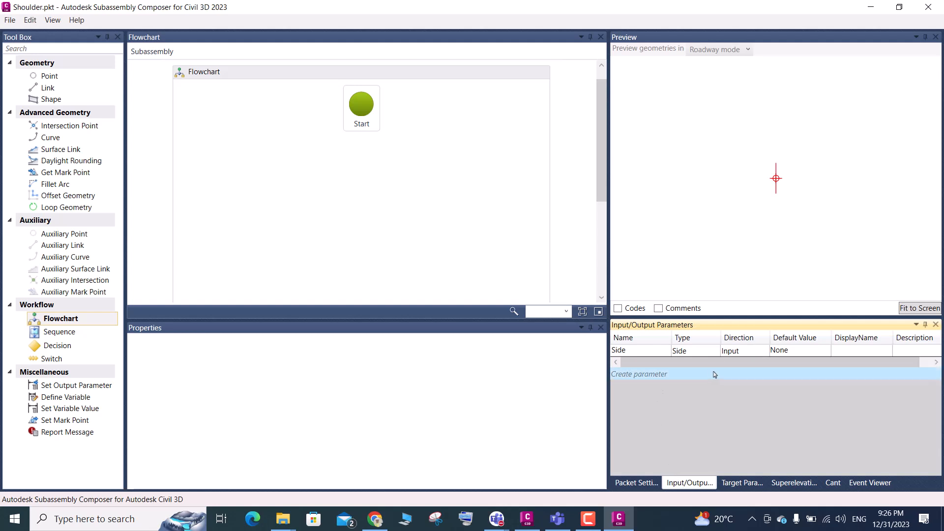
click(786, 356)
click(809, 354)
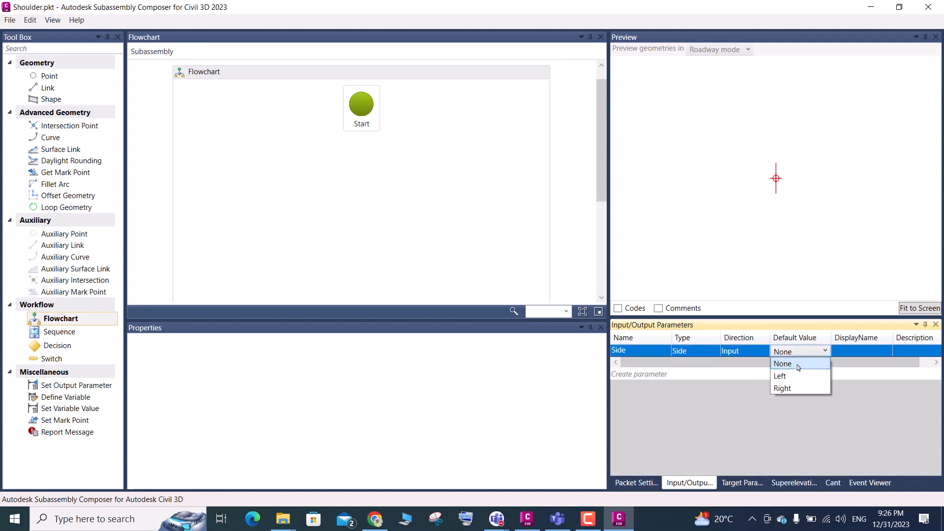
click(782, 389)
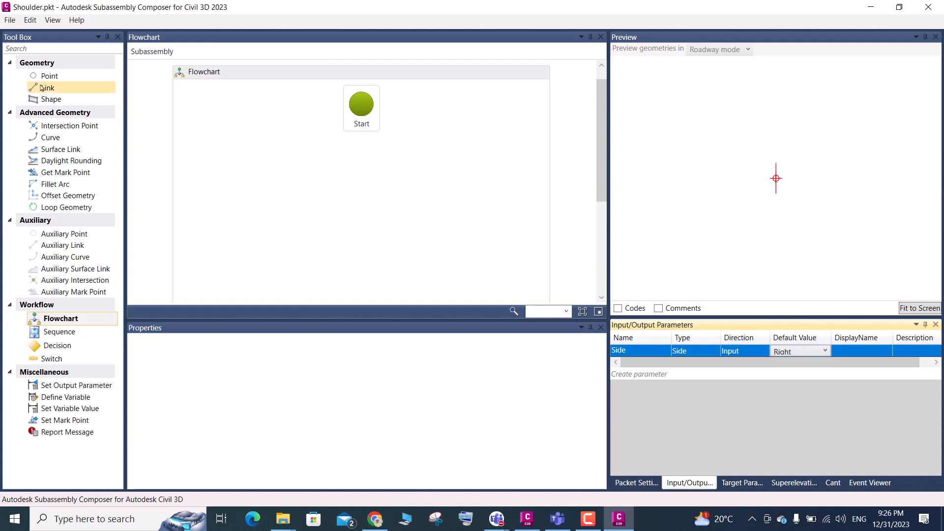
Add a Flowchart element connected below Start and rename it Shoulder
drag(65, 320, 349, 193)
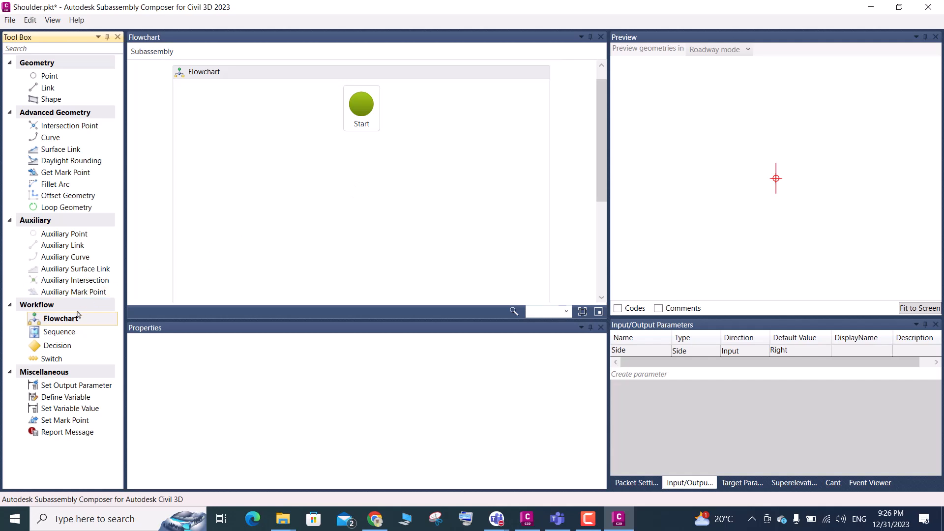
drag(72, 318, 358, 140)
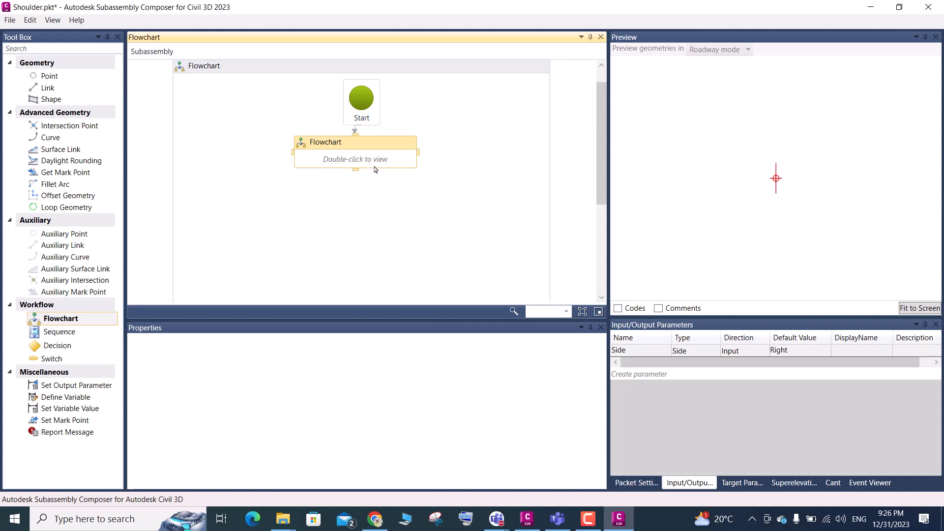
click(340, 150)
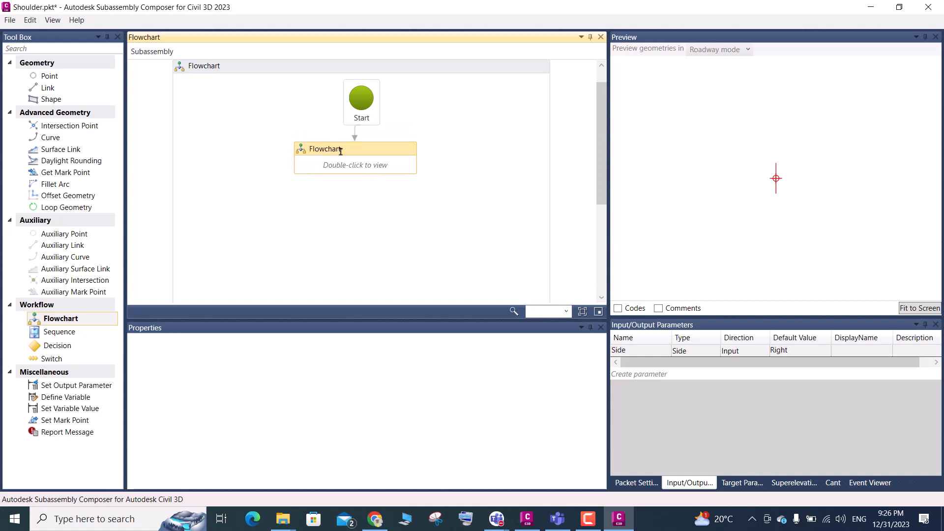
drag(310, 149, 342, 150)
key(BackSpace)
text(Shoulder)
key(Return)
Open the Shoulder flowchart and add a Point element connected below its Start
double_click(348, 168)
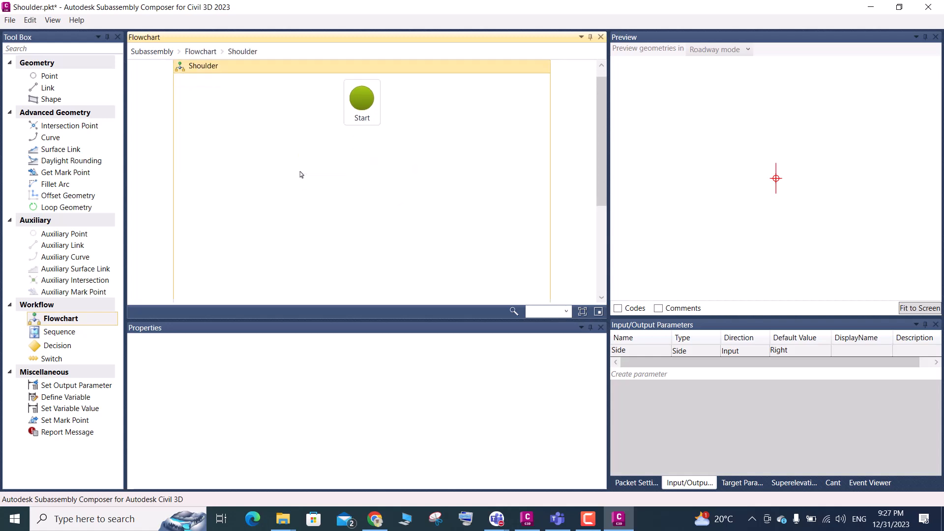
drag(54, 78, 364, 163)
click(363, 159)
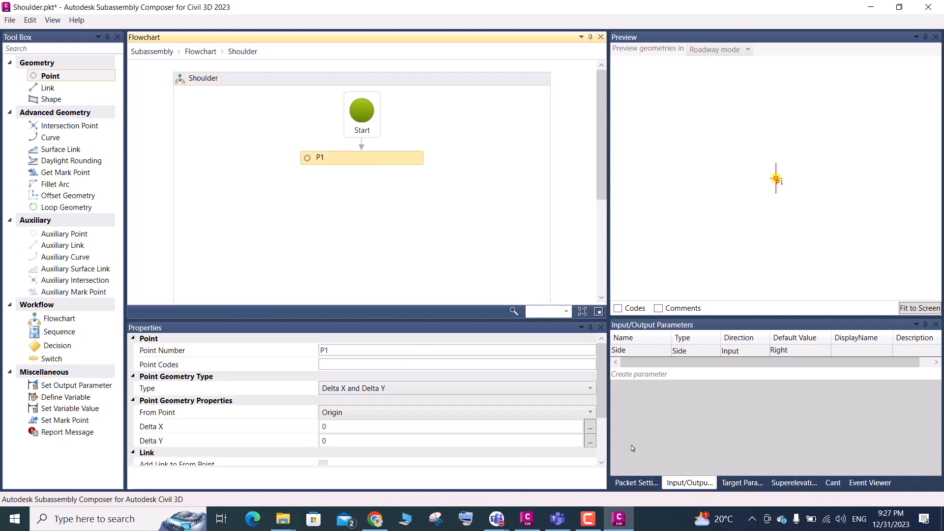
Check the shoulder's starting corner in the Civil 3D drawing and add a second Point element connected below P1 in the Shoulder flowchart
click(527, 519)
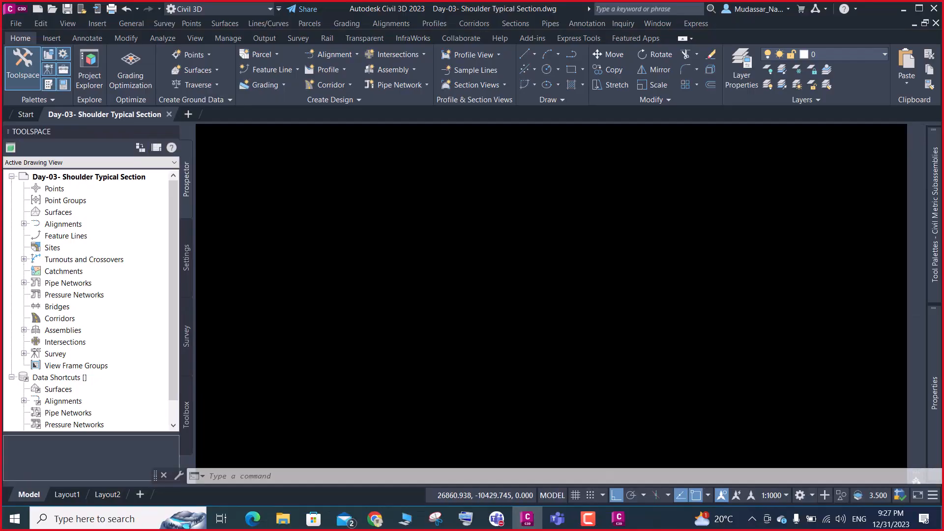
scroll(497, 231, up, 4)
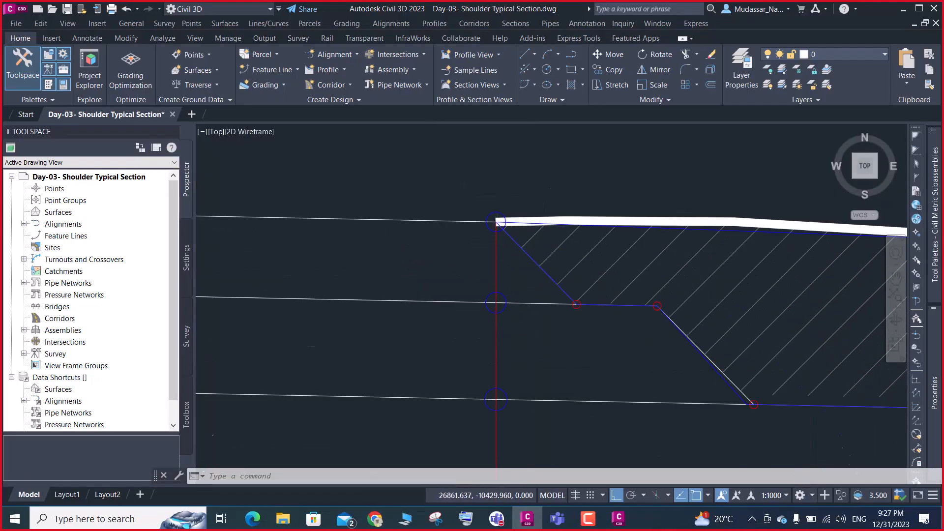
scroll(496, 223, up, 1)
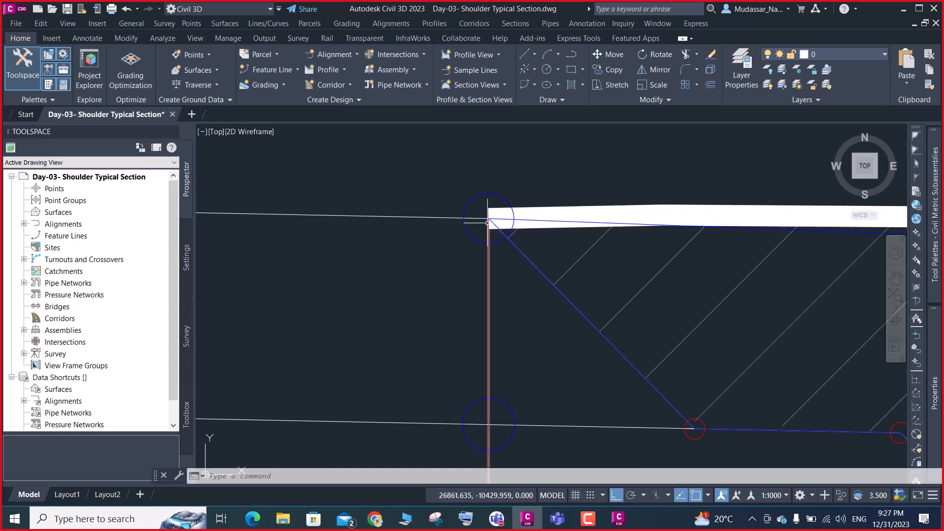
scroll(488, 223, down, 2)
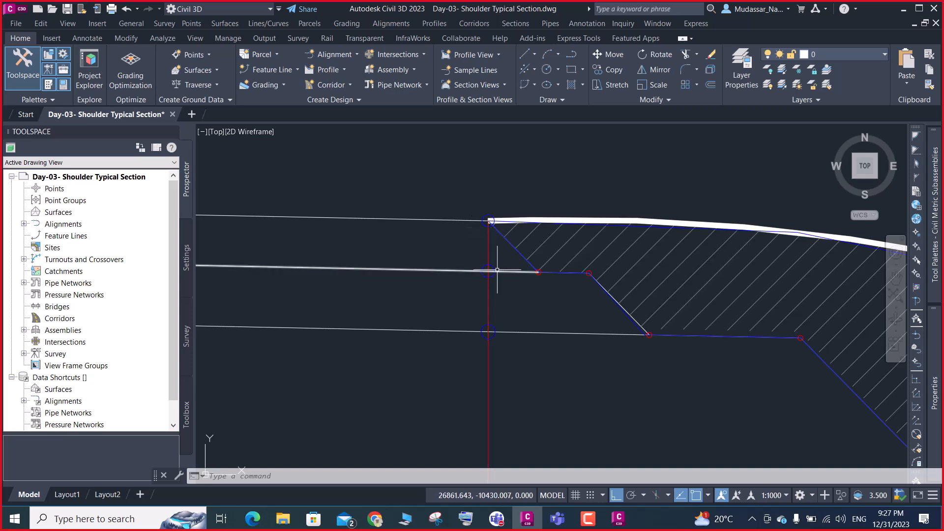
click(904, 9)
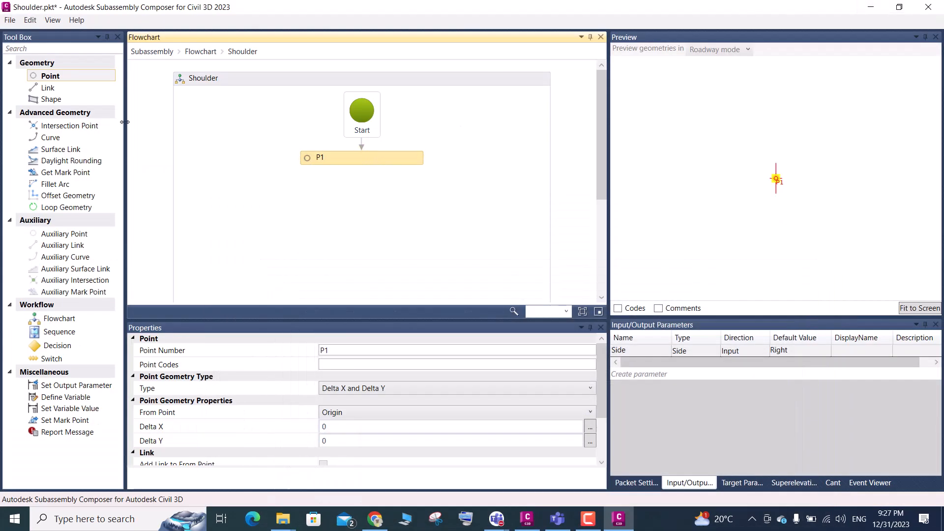
drag(51, 80, 370, 217)
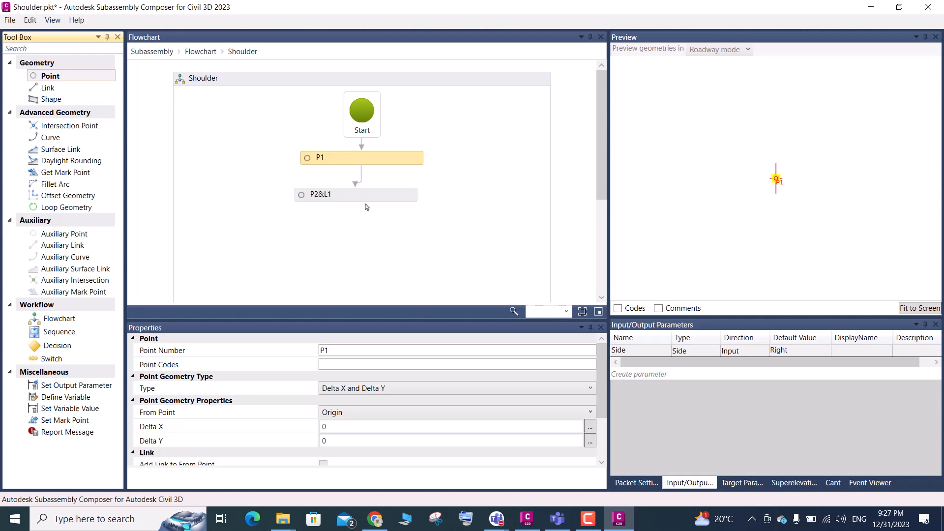
Switch to the Civil 3D drawing and examine the shoulder's upper corner where the pavement edge meets the hatched fill area
click(528, 520)
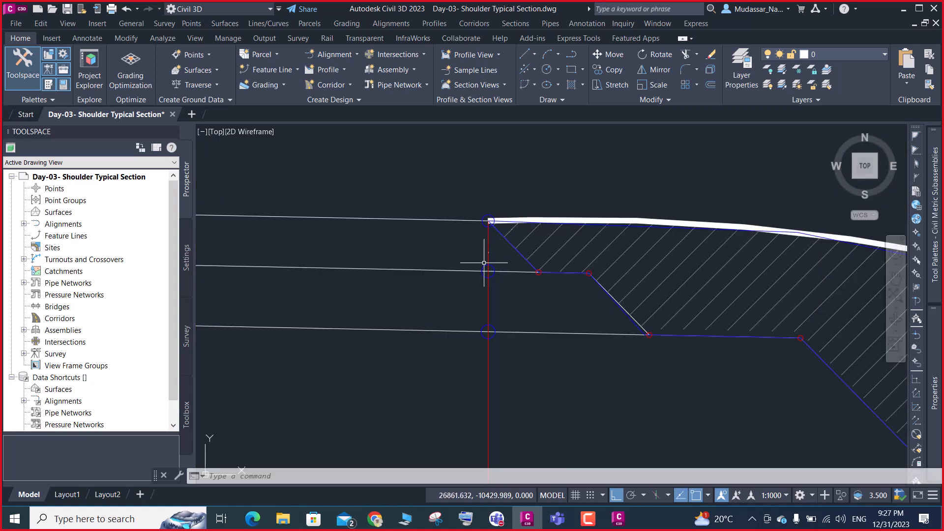
scroll(488, 270, down, 2)
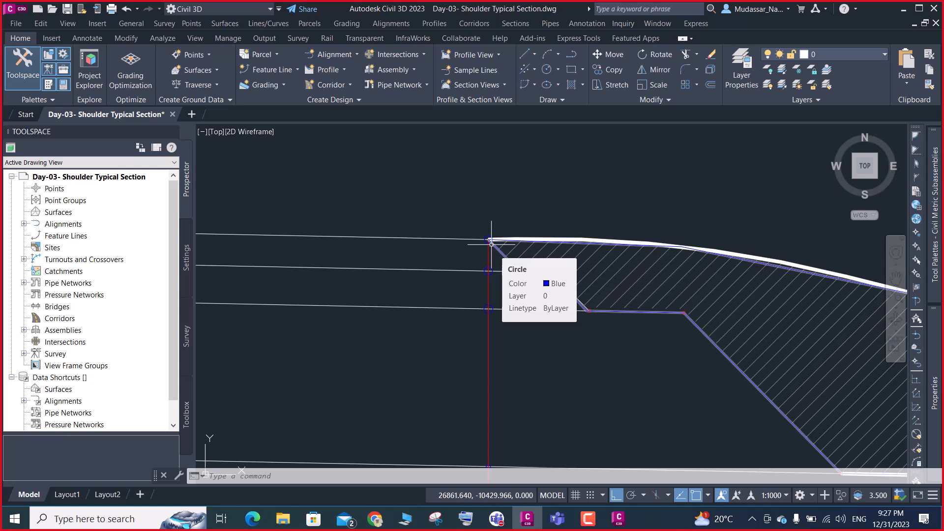
scroll(497, 244, up, 2)
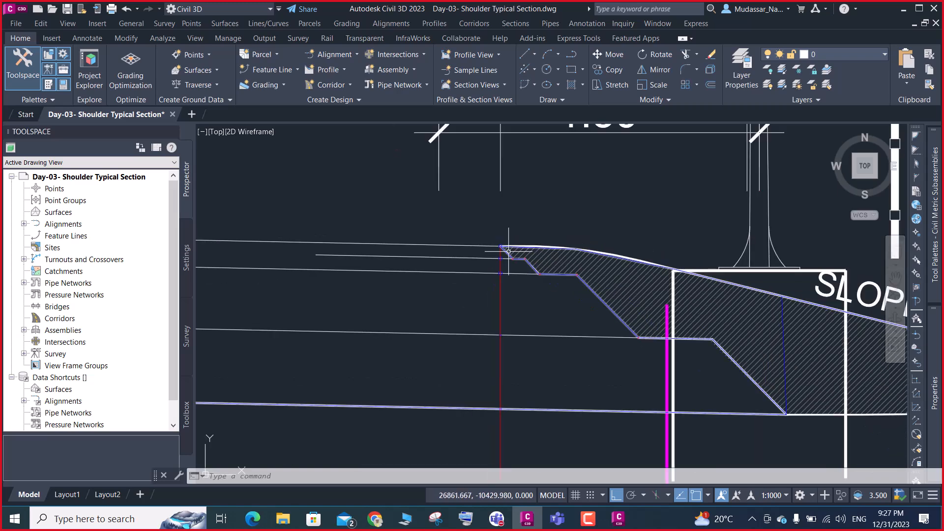
scroll(500, 248, up, 2)
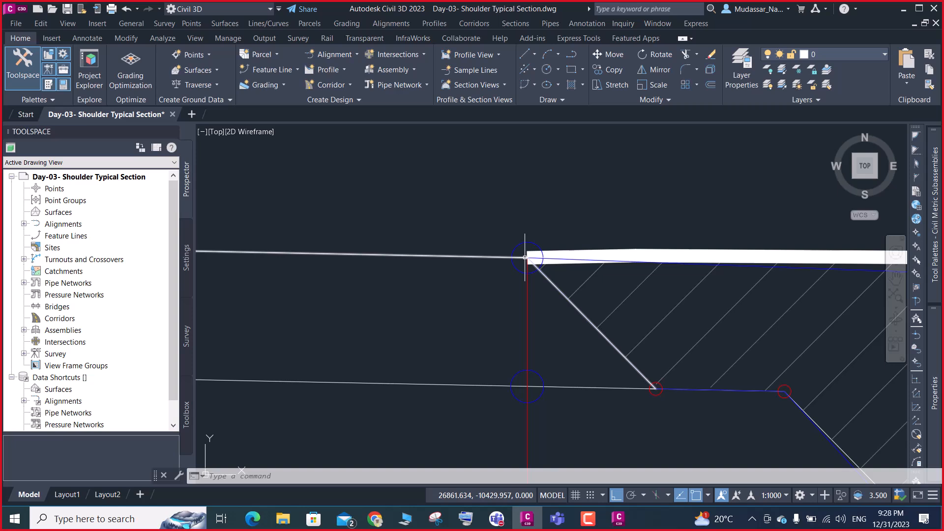
mouse_move(523, 243)
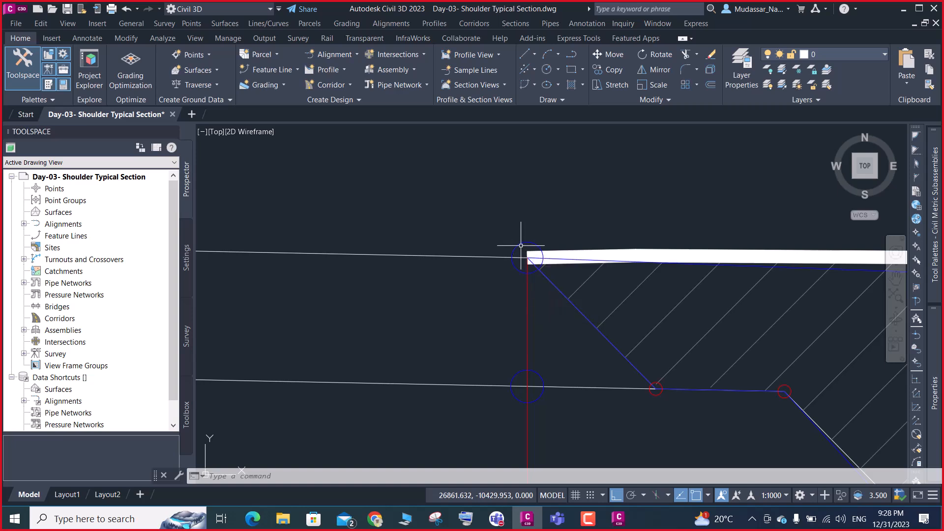
scroll(521, 245, down, 5)
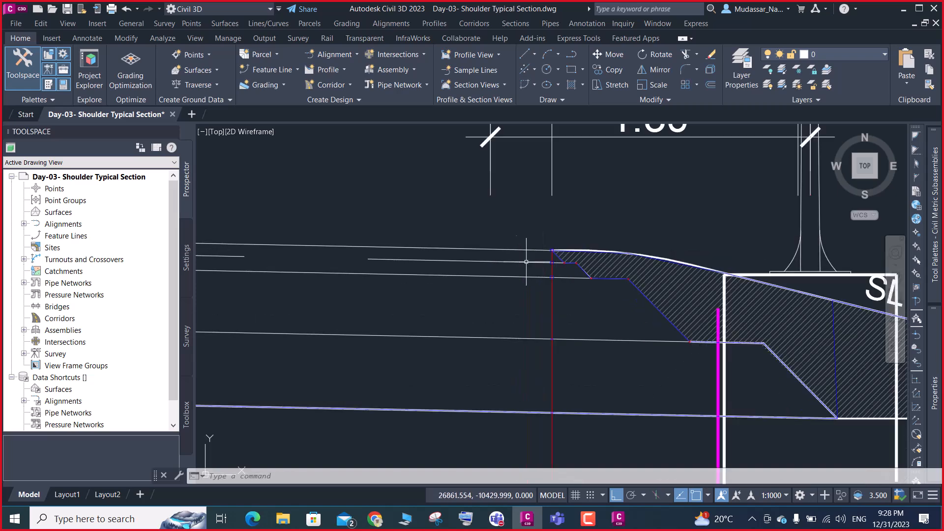
scroll(487, 258, up, 5)
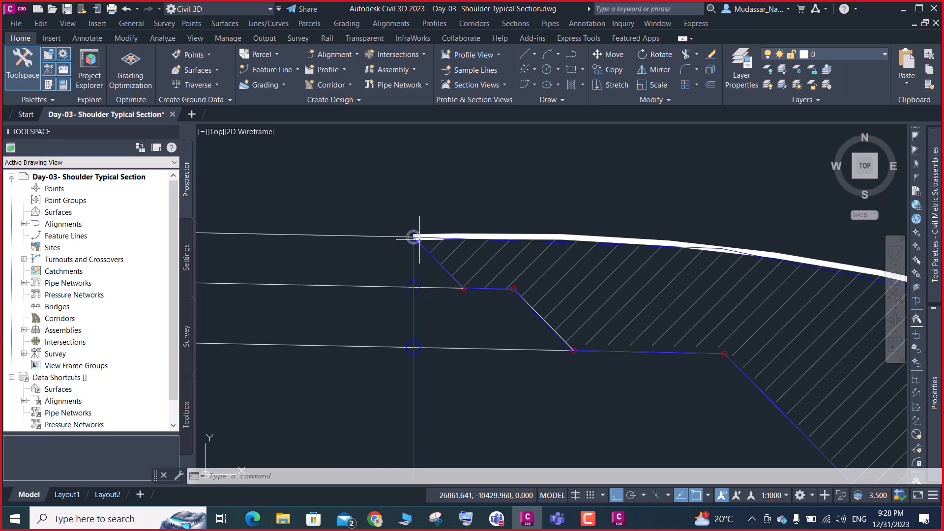
scroll(419, 239, down, 3)
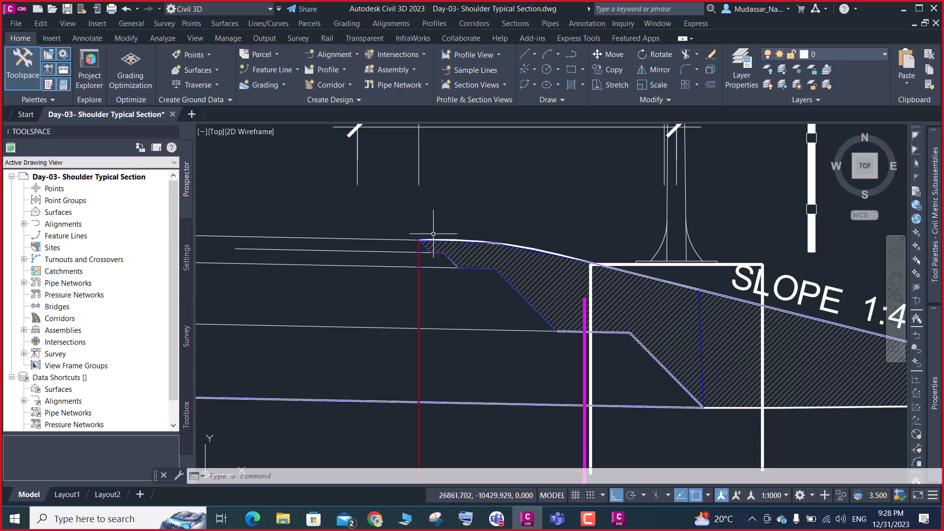
Copy the blue circle at the shoulder's upper corner a very short distance to its left, about 0.002
scroll(425, 241, up, 3)
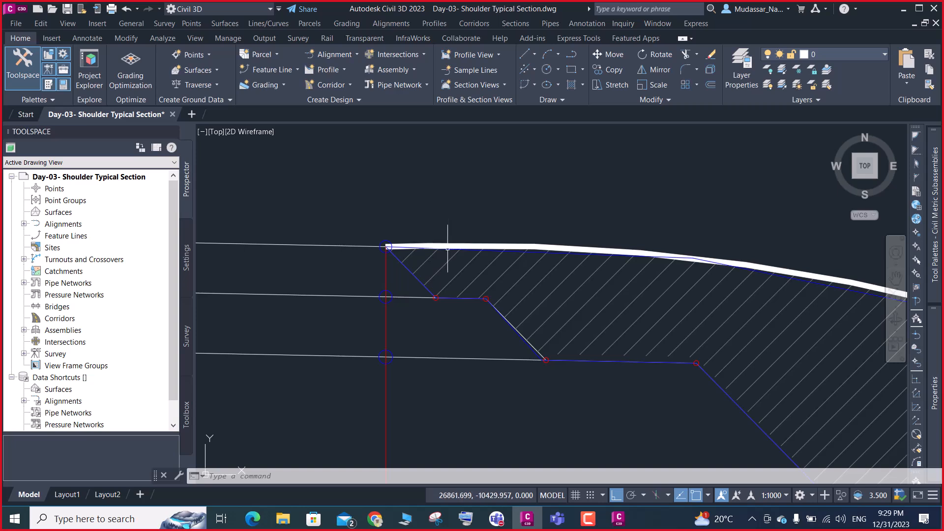
scroll(366, 248, up, 6)
click(370, 263)
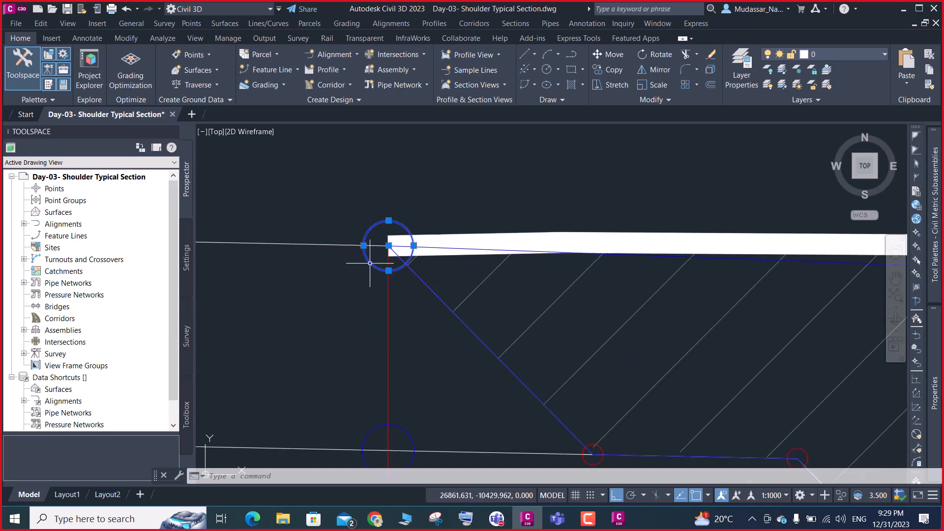
text(co)
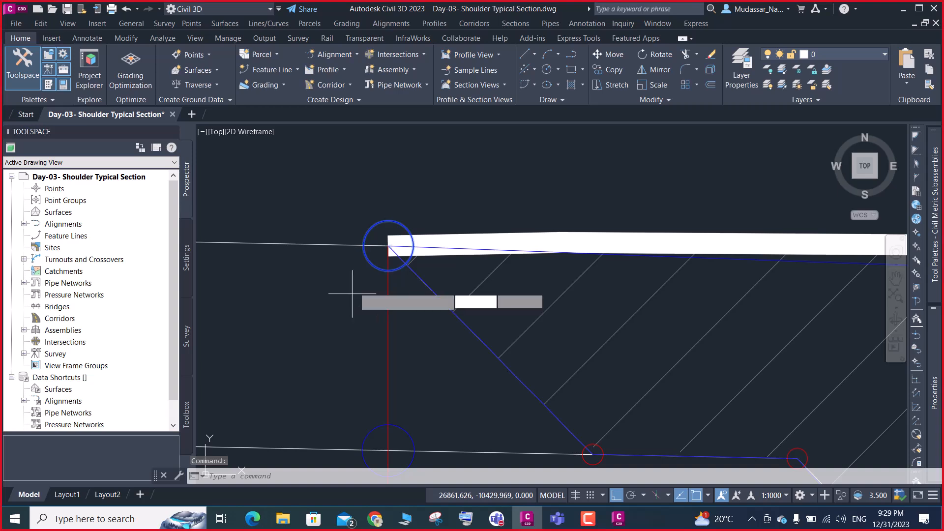
key(Return)
click(361, 276)
click(361, 297)
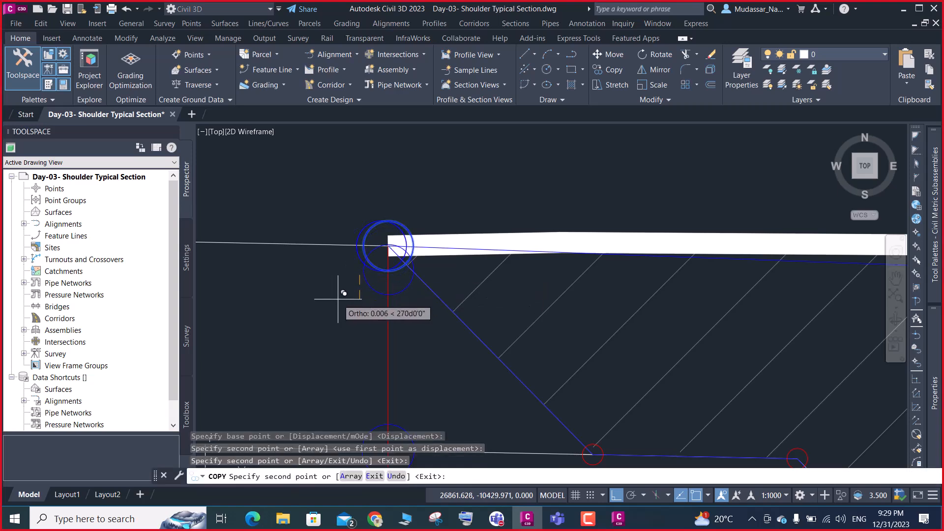
key(Escape)
Set the color of the original circle centred on the shoulder's upper corner to Red
click(366, 256)
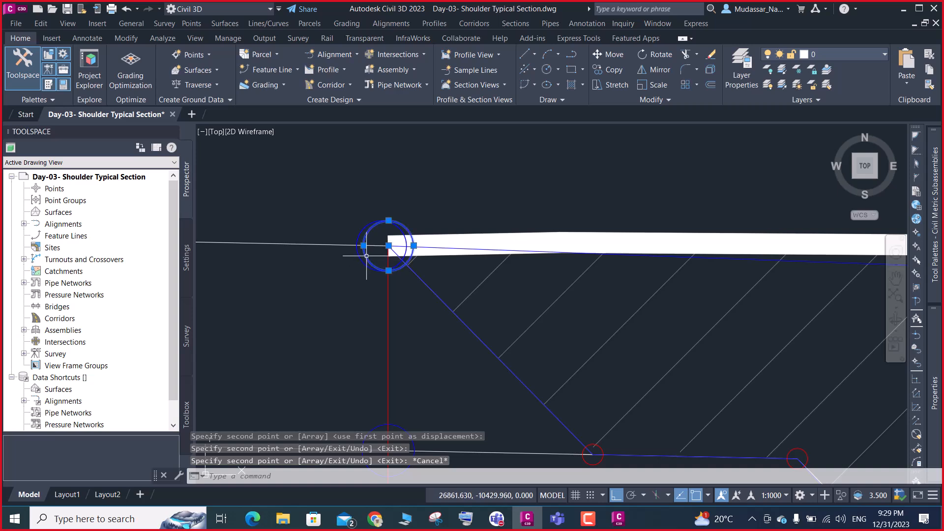
mouse_move(935, 345)
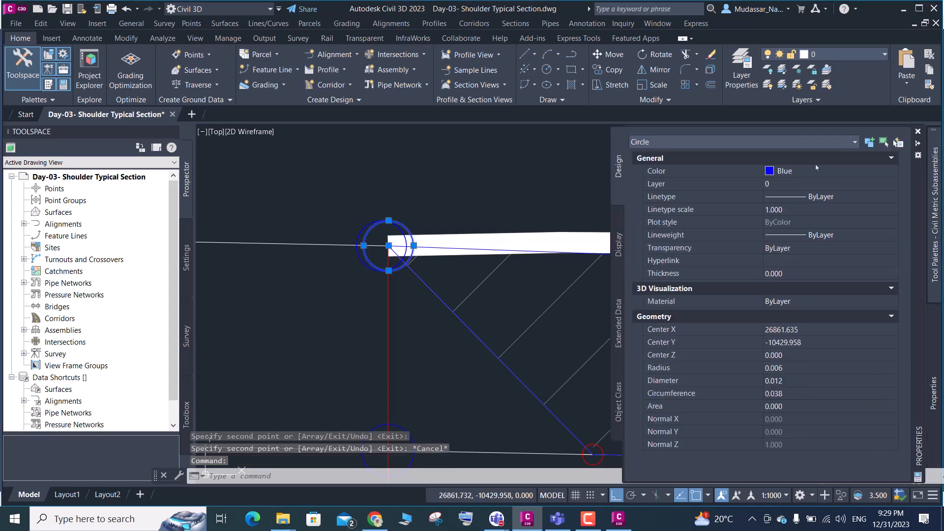
click(799, 175)
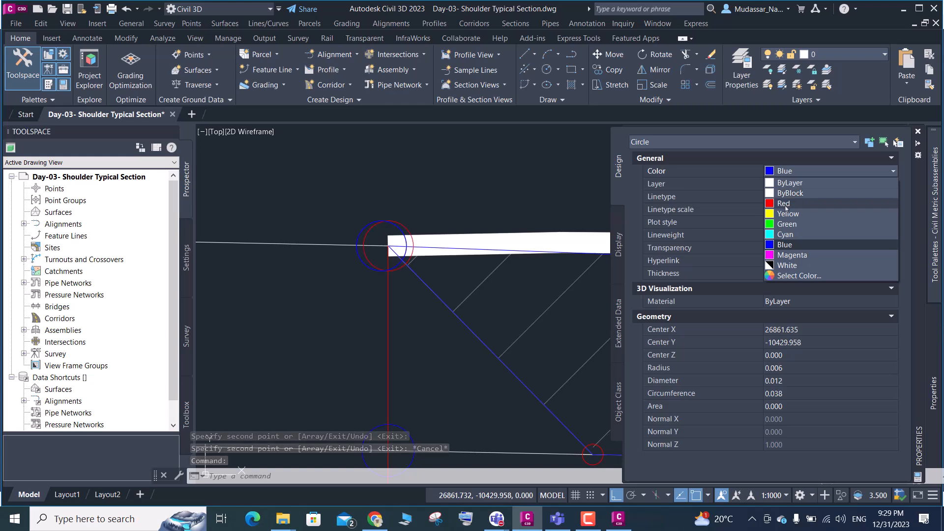
click(784, 213)
key(Escape)
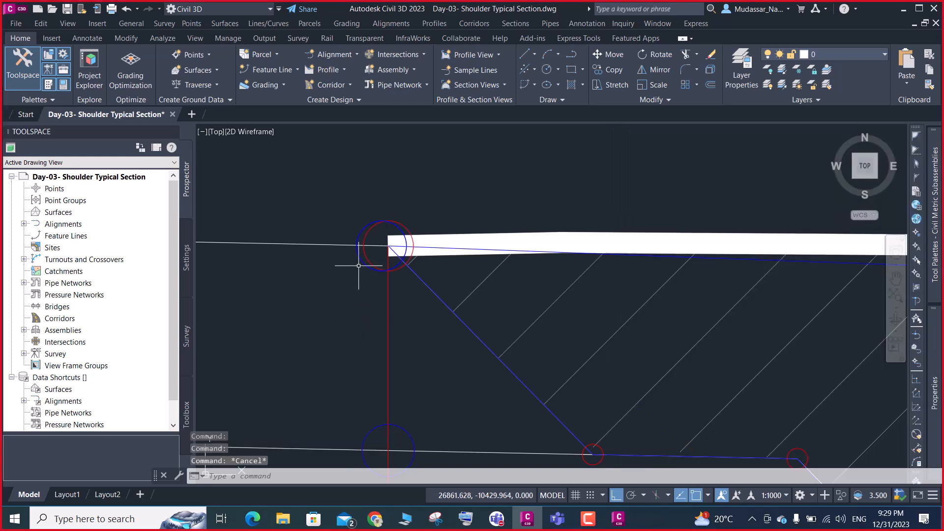
Set the color of the copied circle just left of the red one to Yellow
click(359, 258)
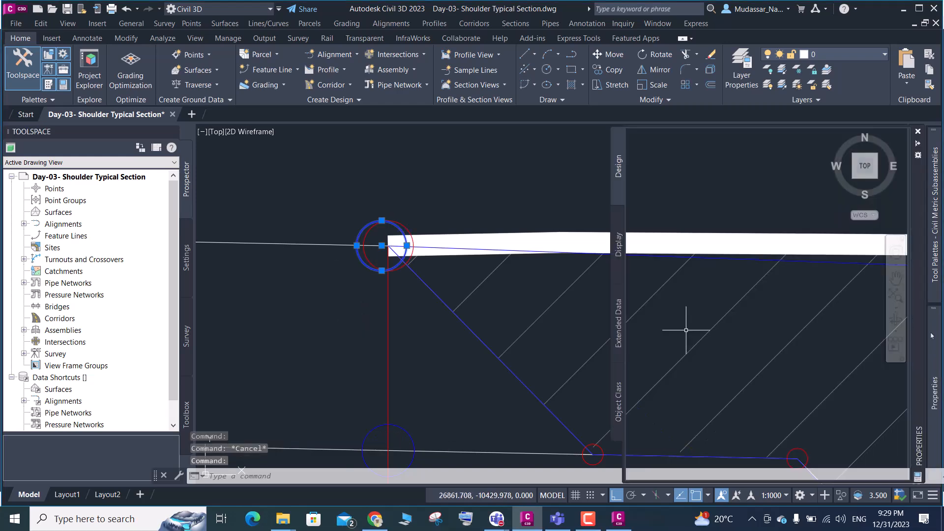
mouse_move(933, 394)
click(812, 171)
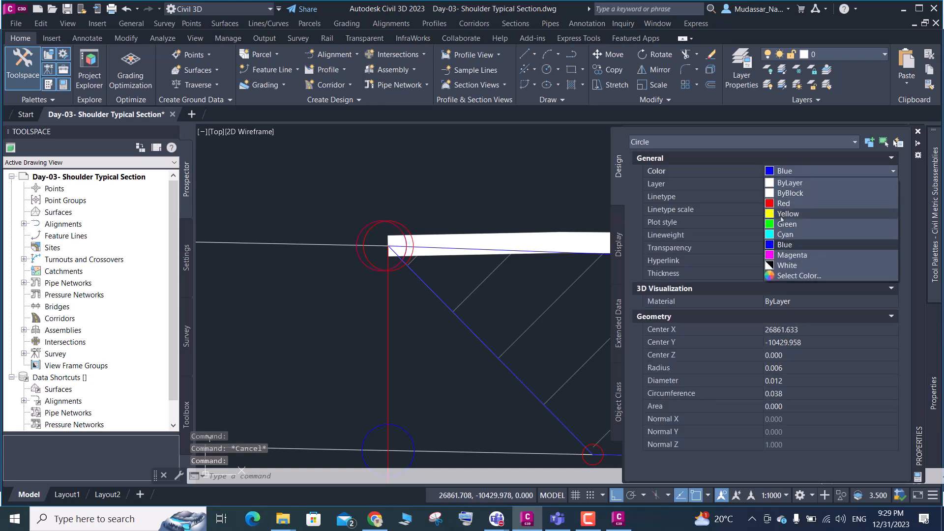
click(787, 214)
key(Escape)
Move the yellow circle horizontally so that it nearly coincides with the red circle at the shoulder's upper corner
scroll(424, 264, up, 2)
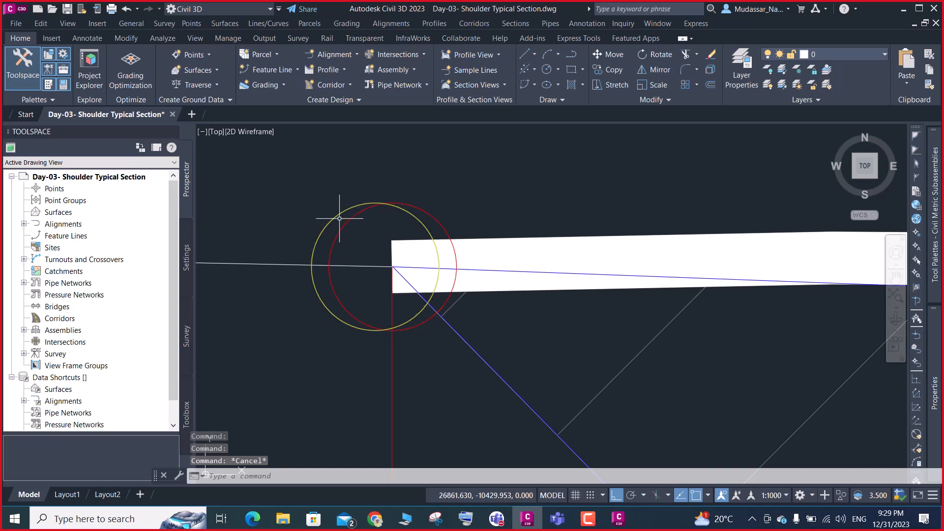
click(328, 216)
text(m)
key(Return)
click(276, 352)
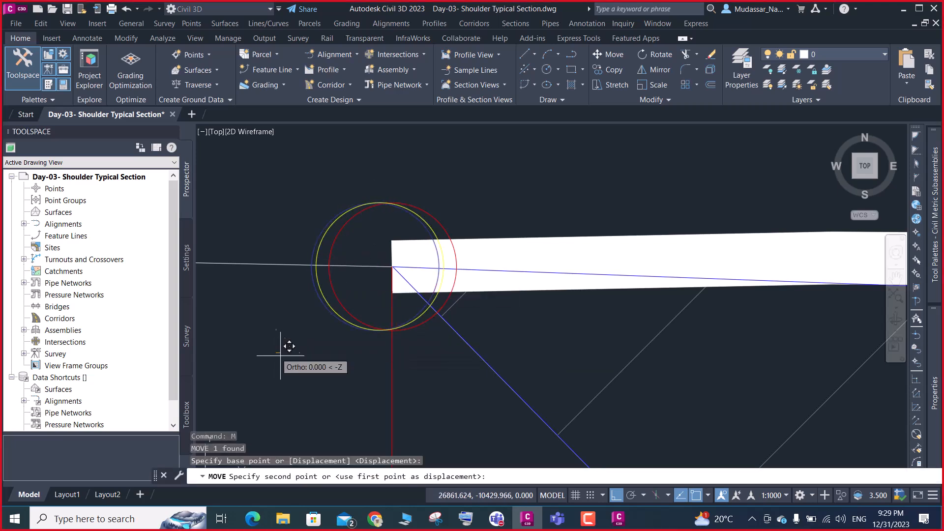
click(291, 357)
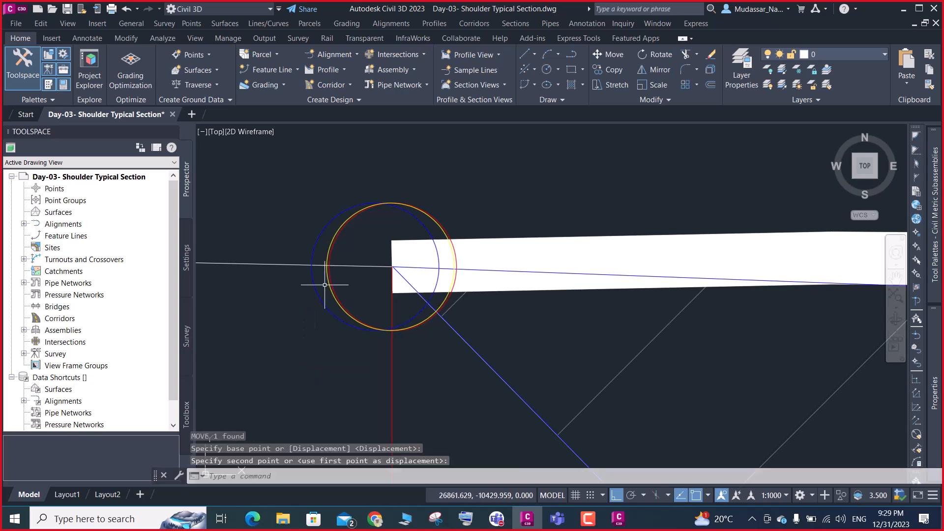
Erase the leftover blue circle beside the shoulder's upper corner and inspect the overlapping red and yellow circles
click(321, 302)
key(Delete)
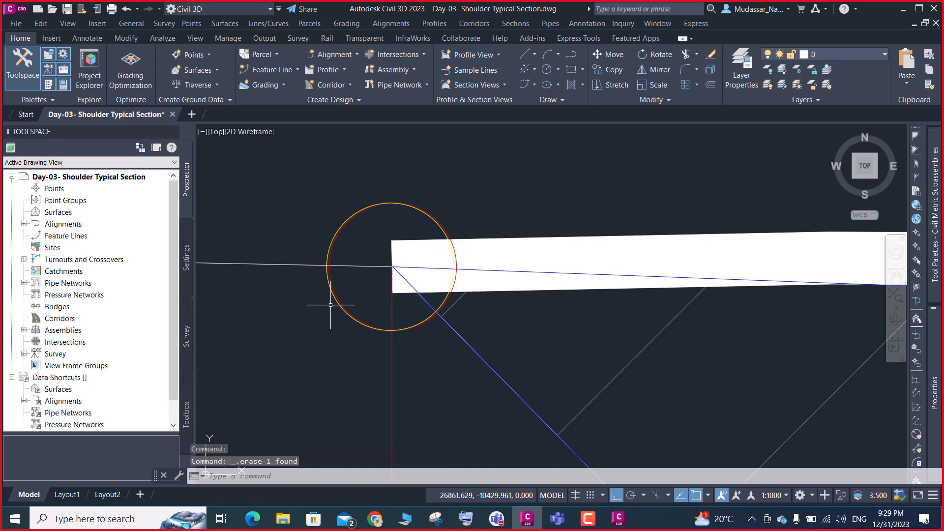
scroll(336, 291, up, 5)
mouse_move(335, 291)
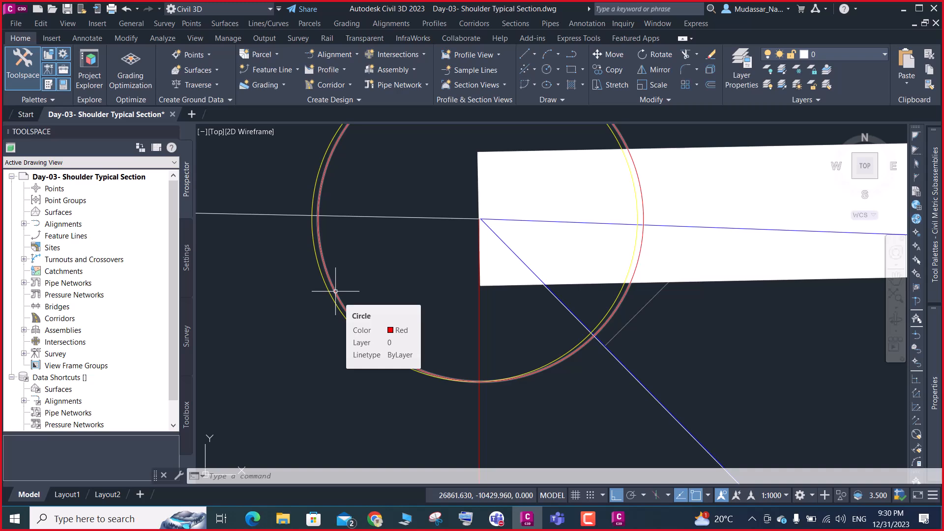
With ortho off, draw a single-segment polyline from the shoulder's upper corner diagonally down past the left side of the cross section
scroll(335, 291, down, 10)
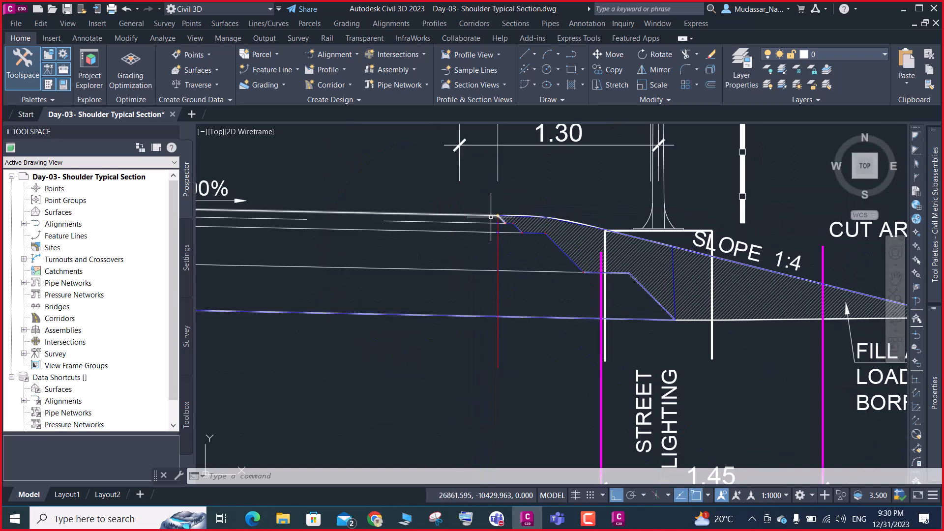
scroll(491, 217, down, 6)
scroll(492, 214, up, 5)
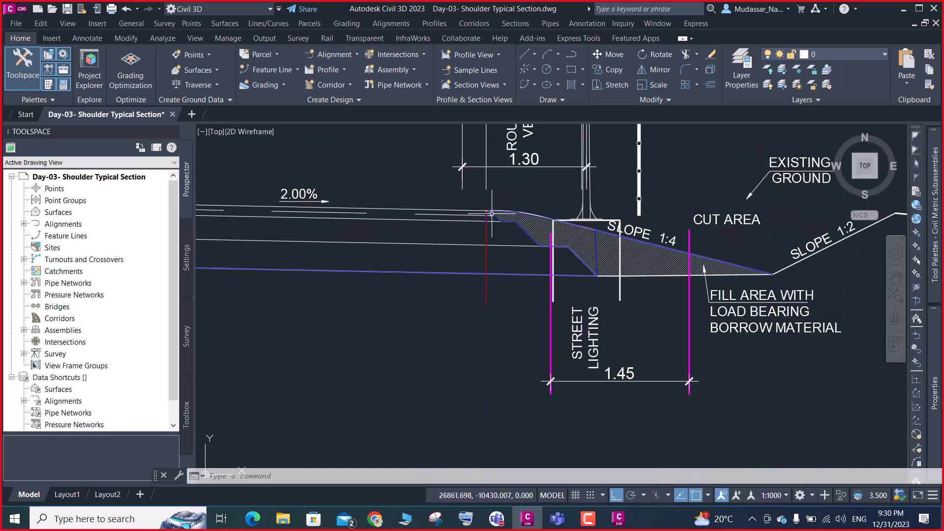
scroll(490, 215, down, 2)
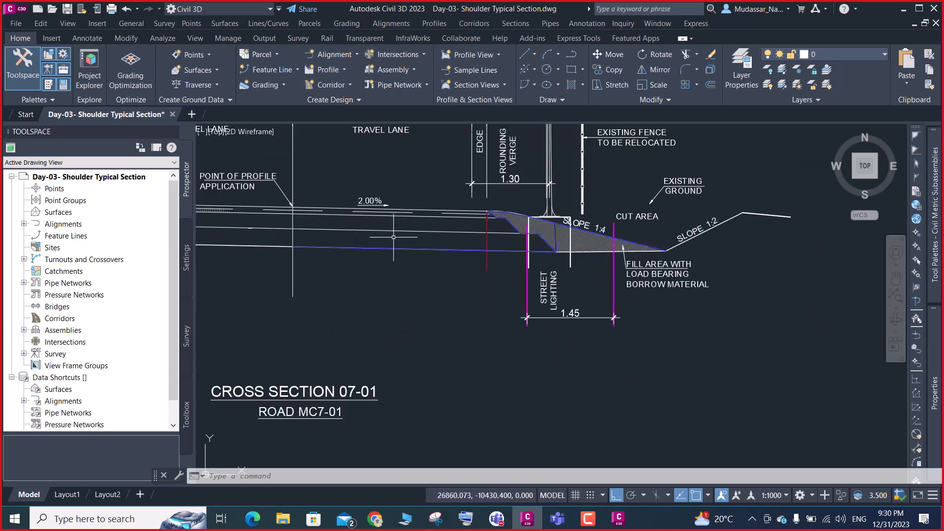
text(pl)
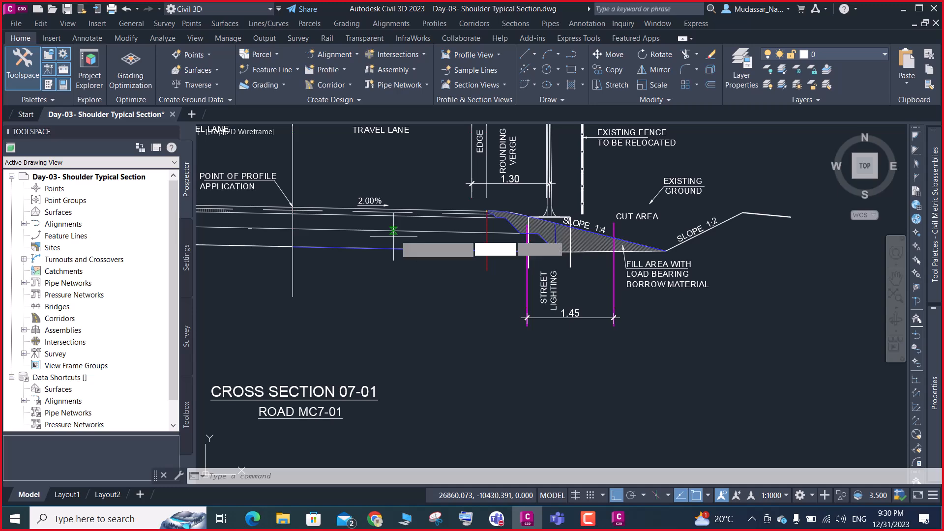
key(Return)
scroll(489, 210, up, 6)
scroll(489, 210, up, 3)
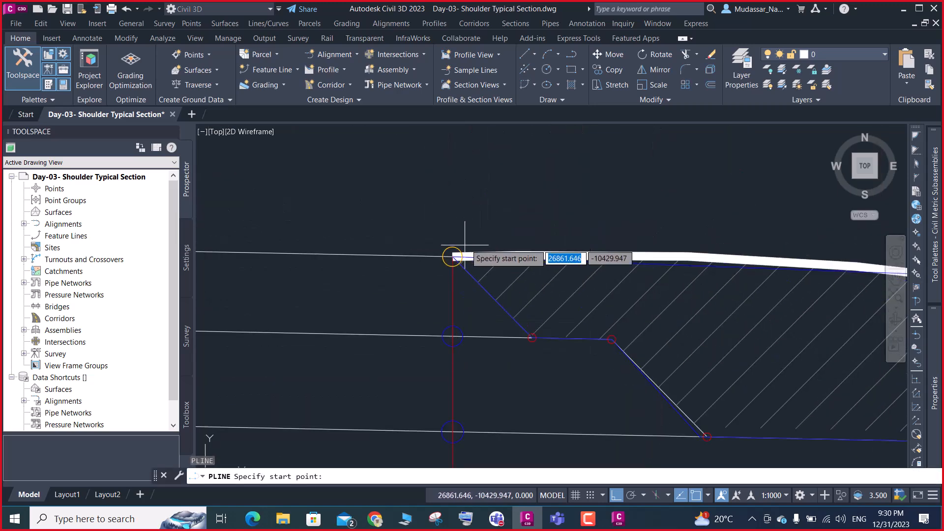
click(452, 256)
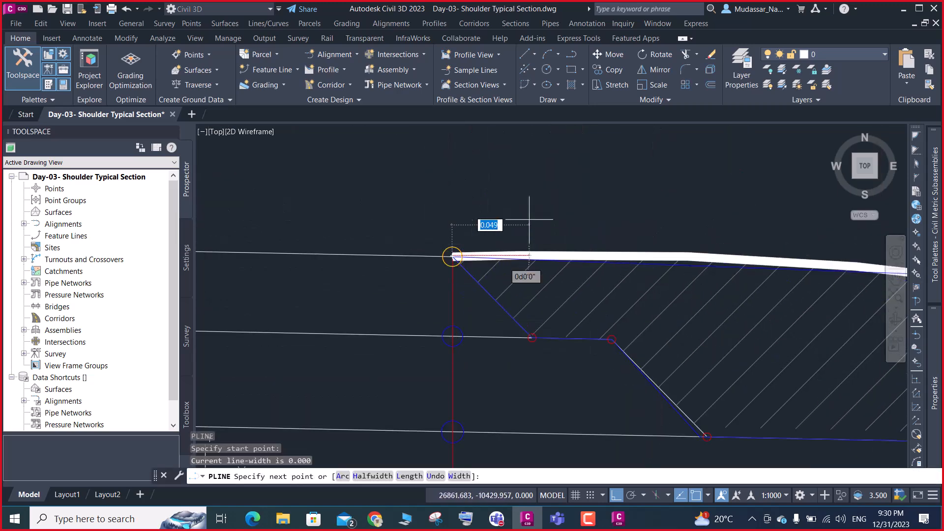
scroll(639, 182, down, 4)
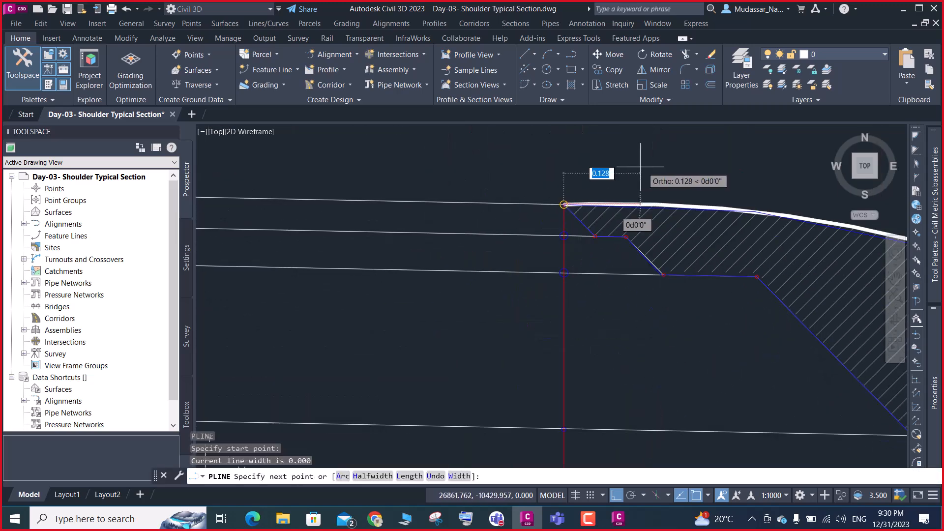
click(615, 496)
scroll(628, 242, down, 2)
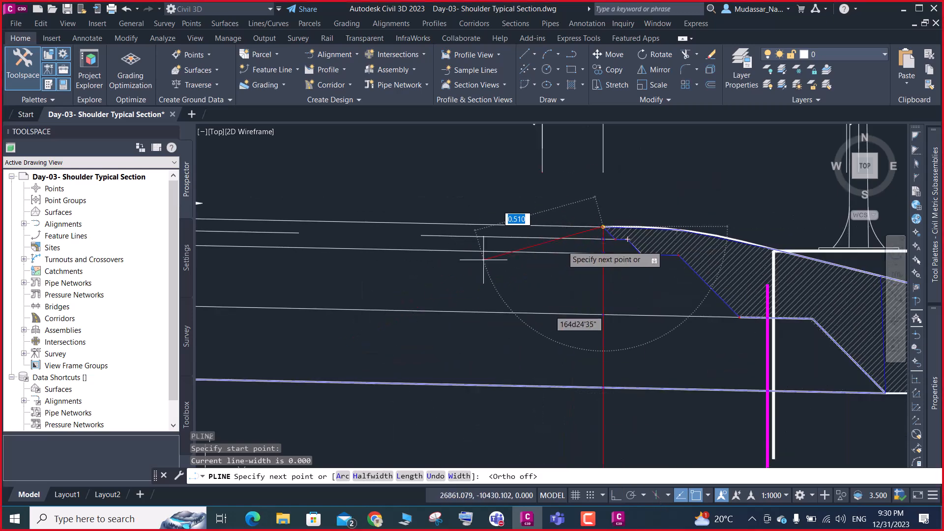
scroll(561, 255, down, 4)
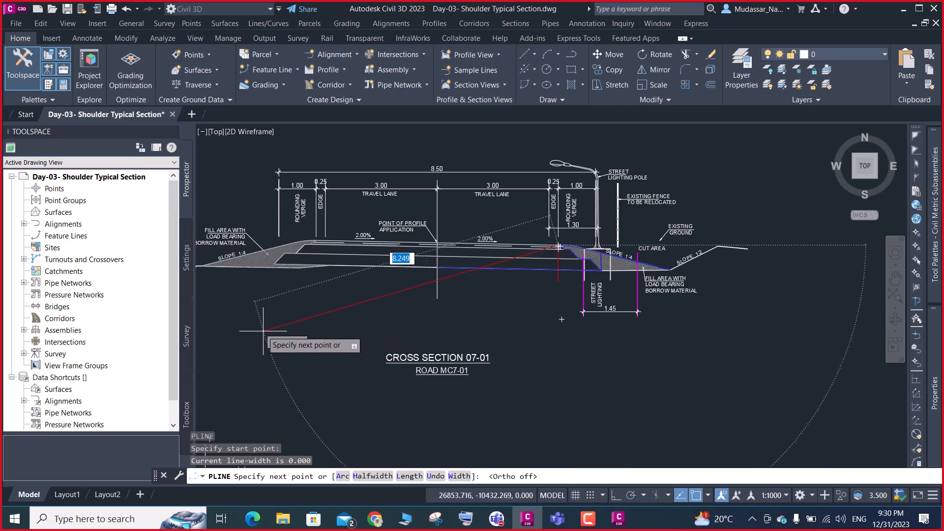
click(262, 328)
key(Return)
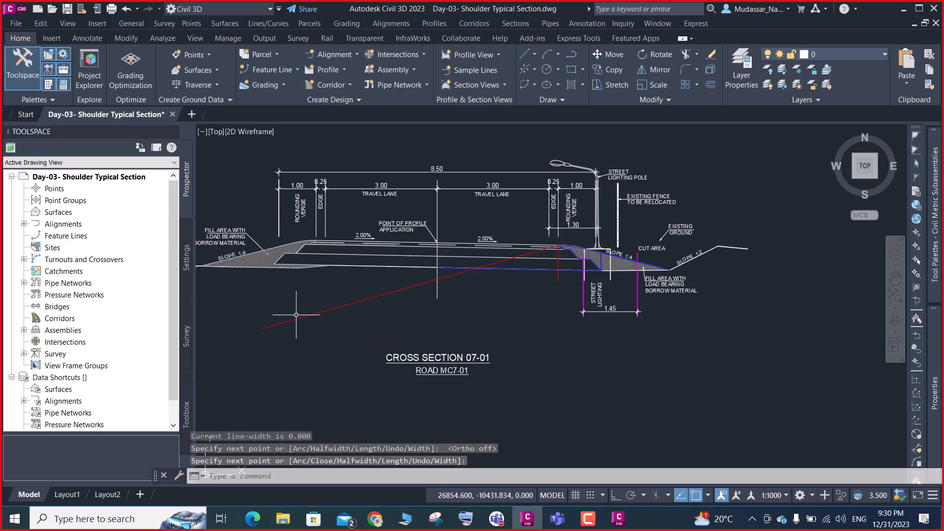
Move the new red diagonal line from a point along it onto the shoulder's upper corner, so that it passes through the corner
click(299, 318)
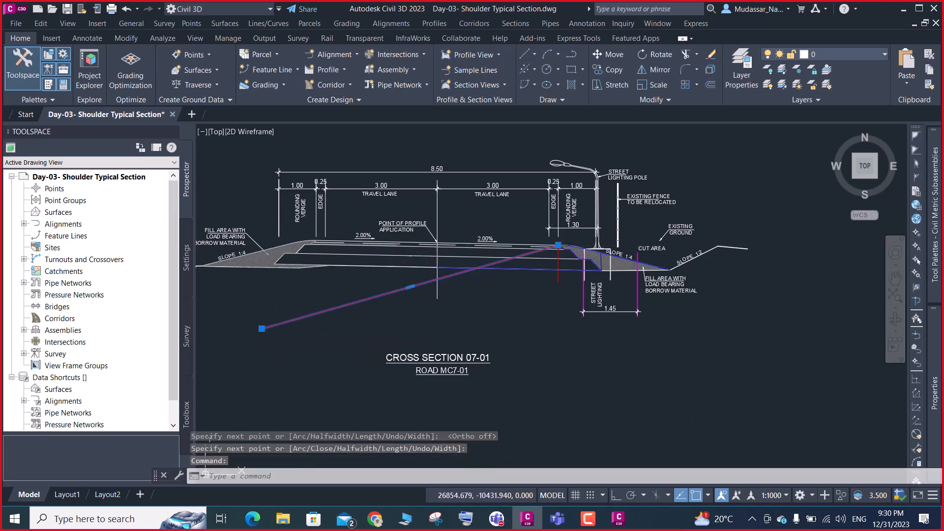
text(m)
key(Return)
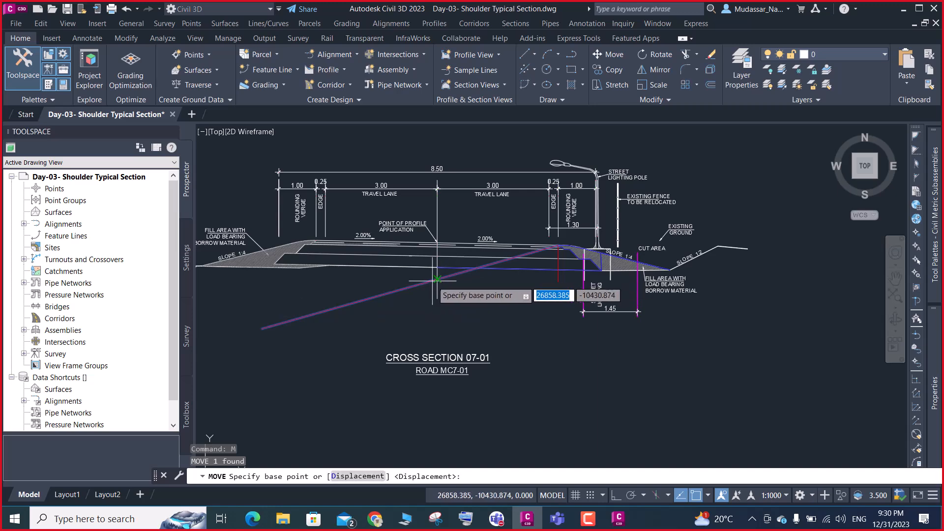
click(445, 274)
scroll(554, 249, up, 5)
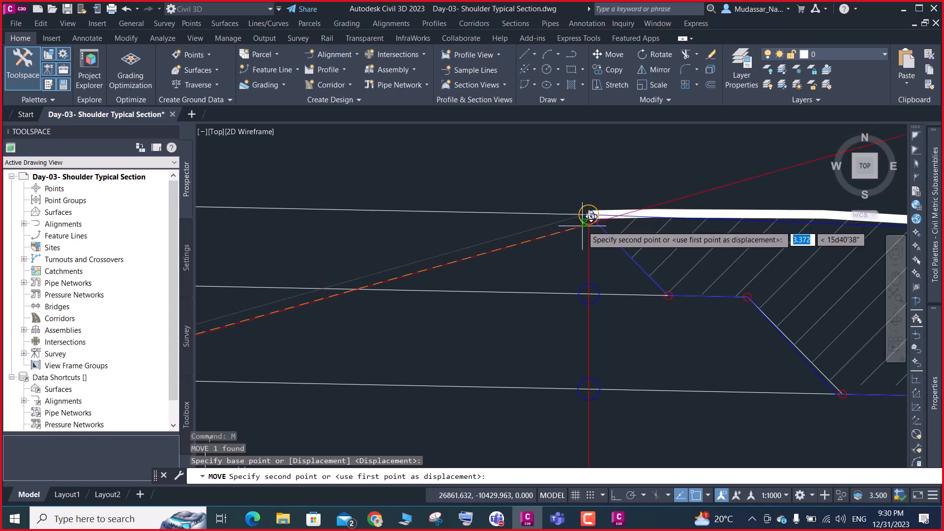
click(589, 215)
Examine how the red diagonal line crosses the shoulder's upper corner, close up and against the whole section
scroll(544, 231, down, 5)
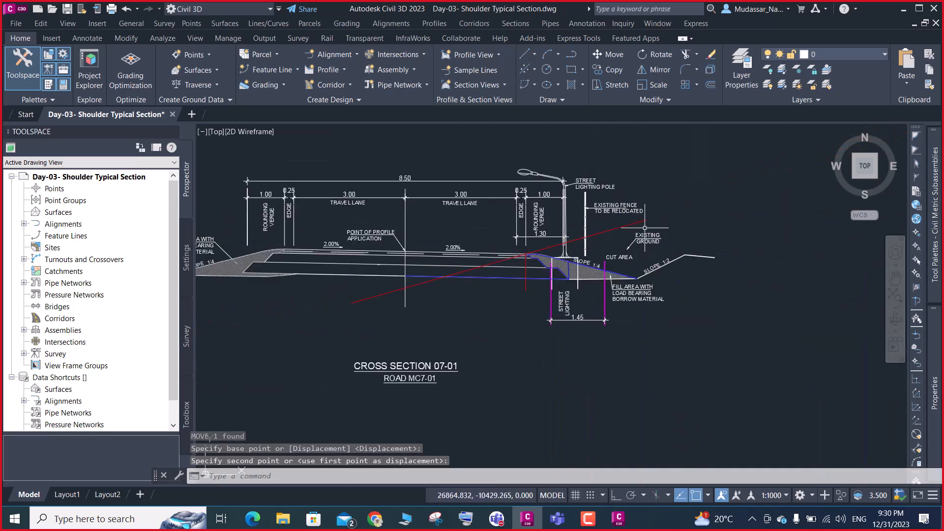
scroll(504, 250, up, 2)
scroll(506, 250, up, 2)
scroll(560, 246, up, 3)
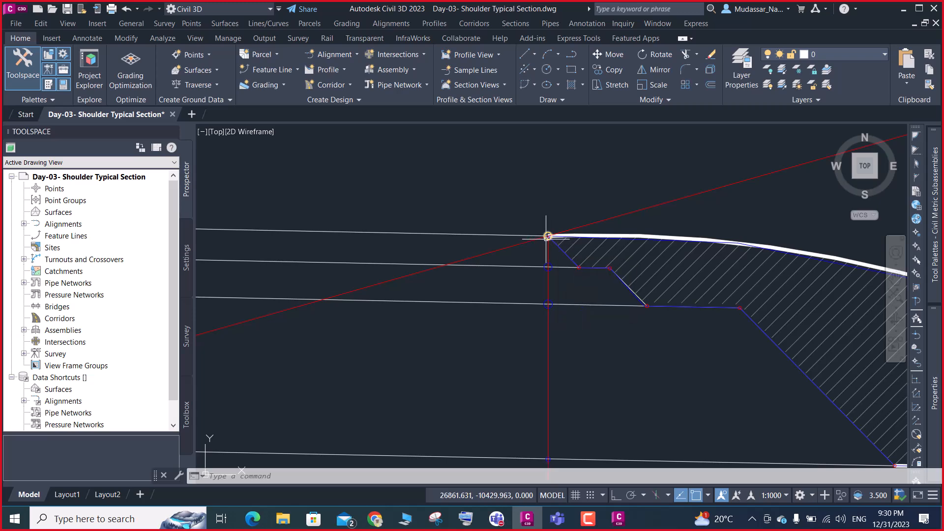
scroll(548, 237, down, 5)
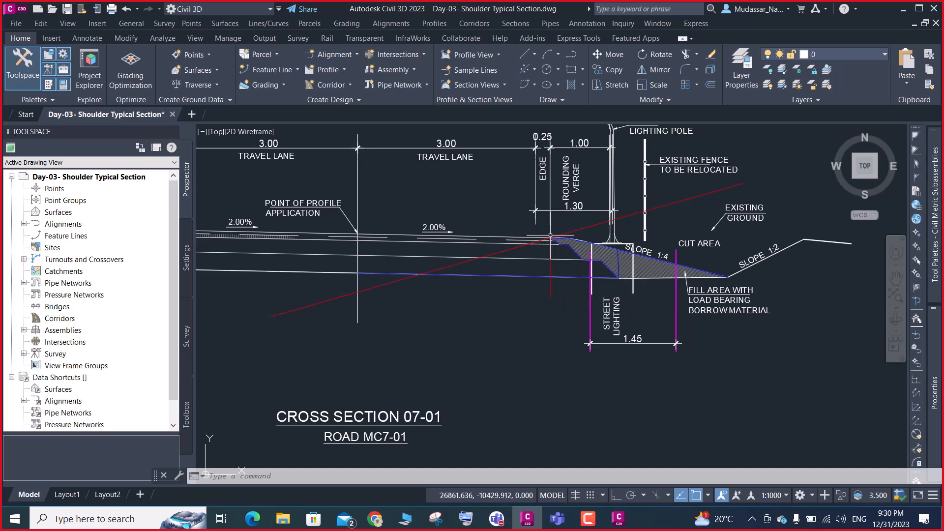
scroll(550, 238, up, 5)
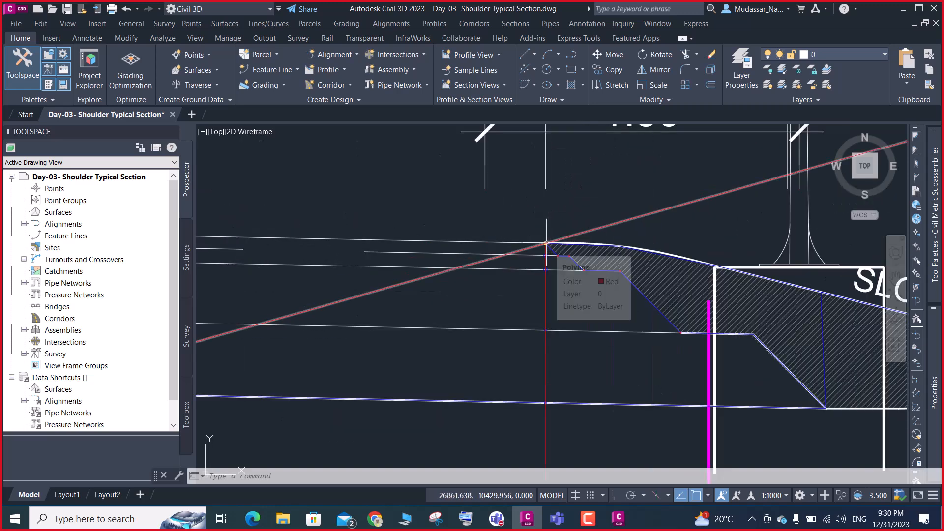
scroll(573, 263, down, 3)
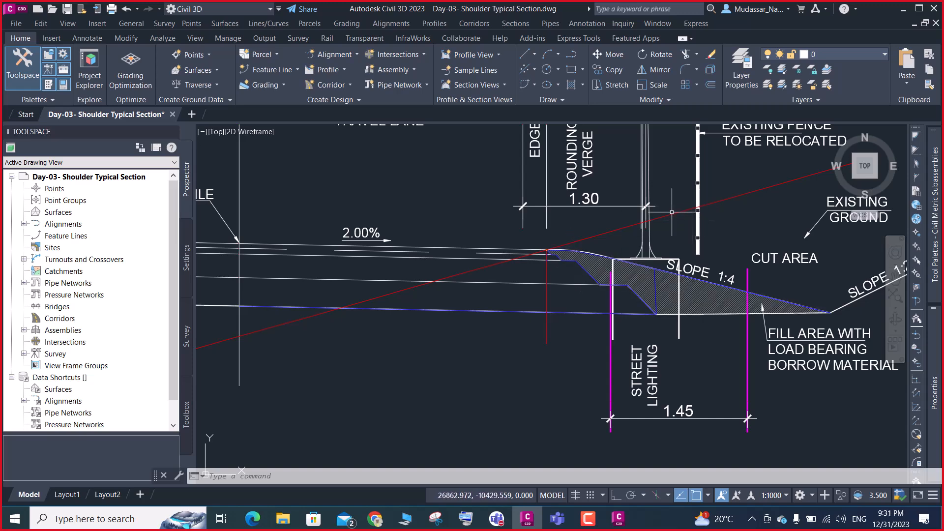
Break the red diagonal line beside the street lighting pole and stretch the outer segment's end back to close the gap
scroll(659, 223, up, 2)
scroll(659, 222, up, 2)
text(br)
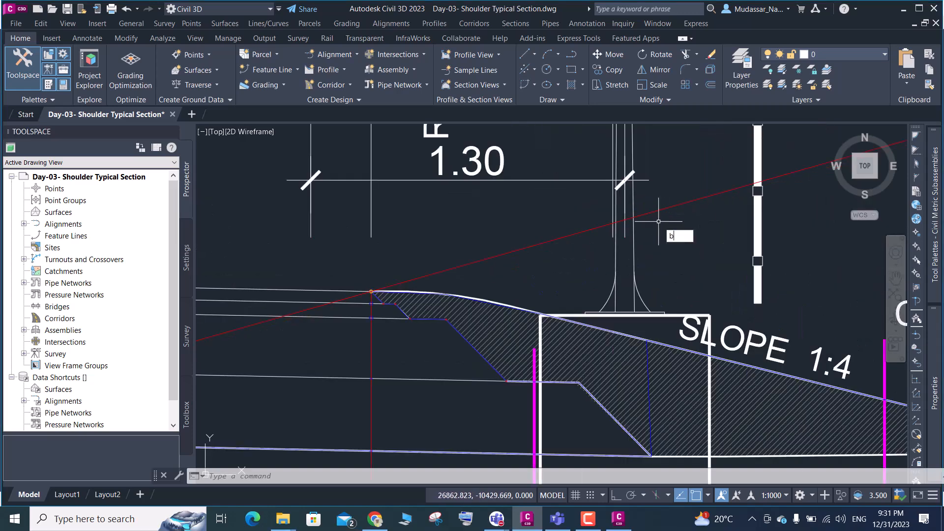
key(Return)
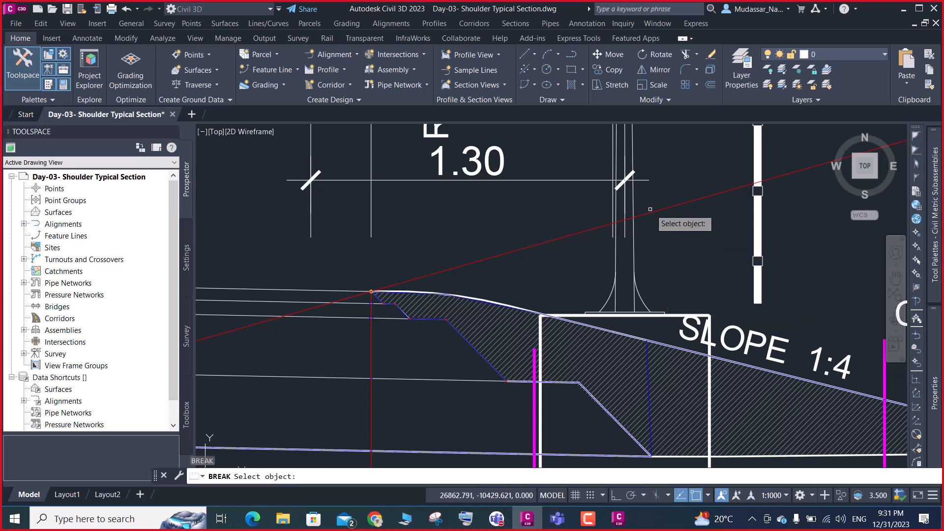
click(642, 216)
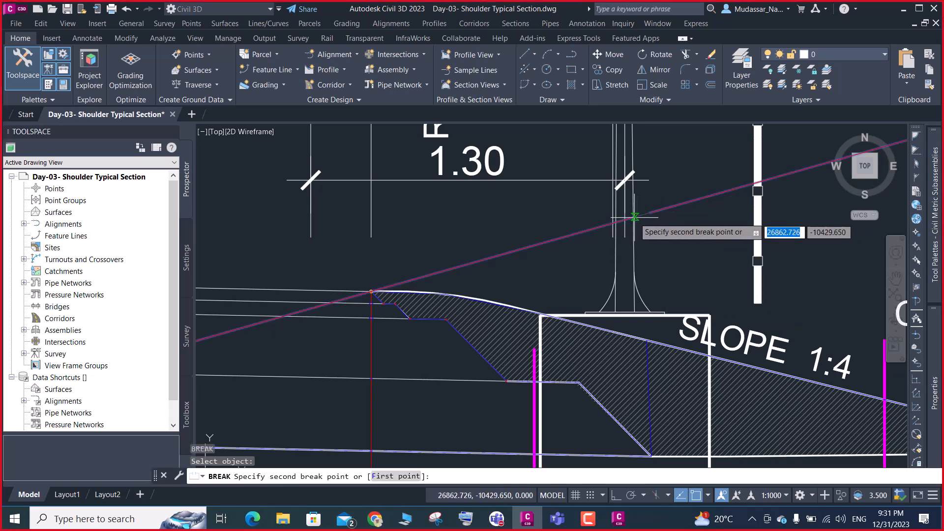
click(651, 212)
click(655, 210)
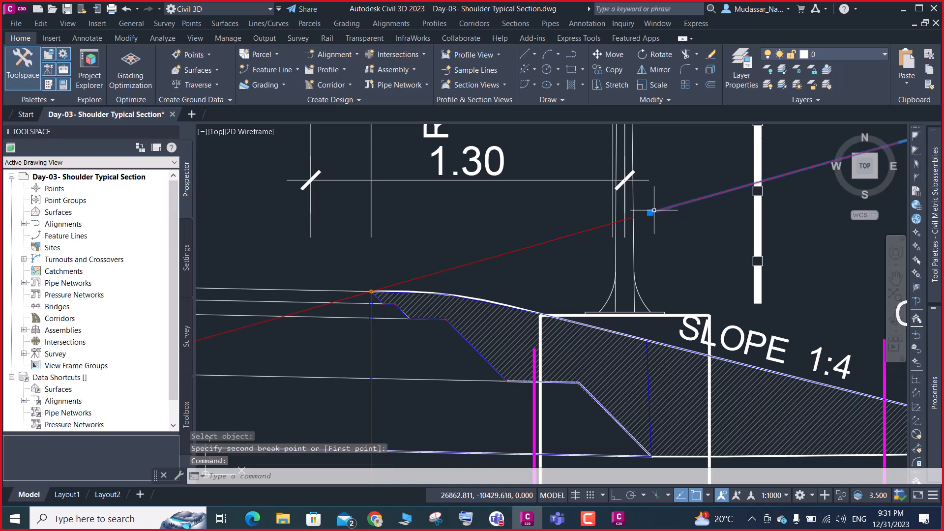
click(650, 212)
click(635, 217)
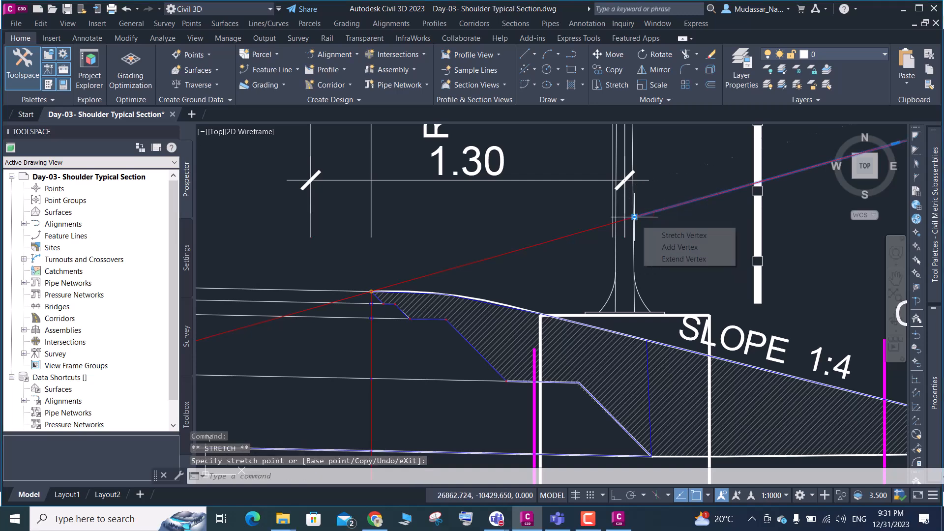
Set the color of the outer segment of the broken diagonal line to Blue
mouse_move(941, 328)
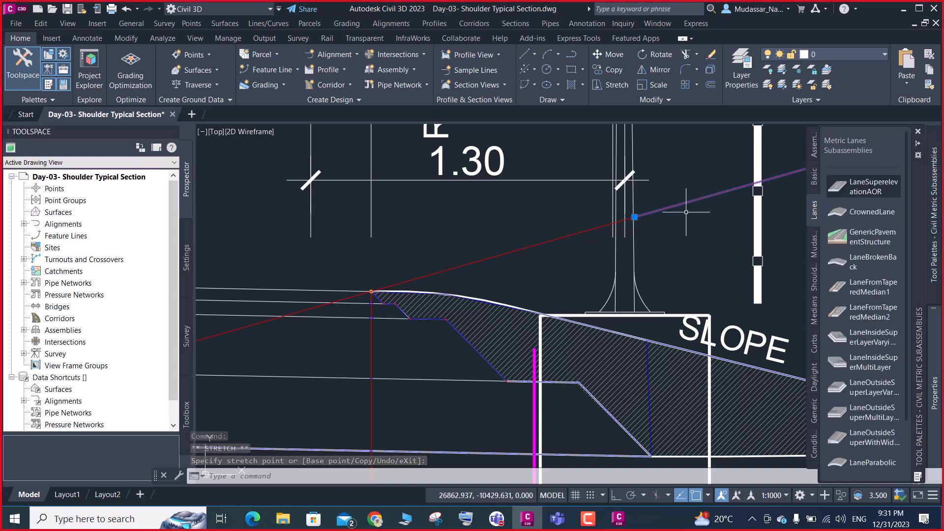
mouse_move(918, 361)
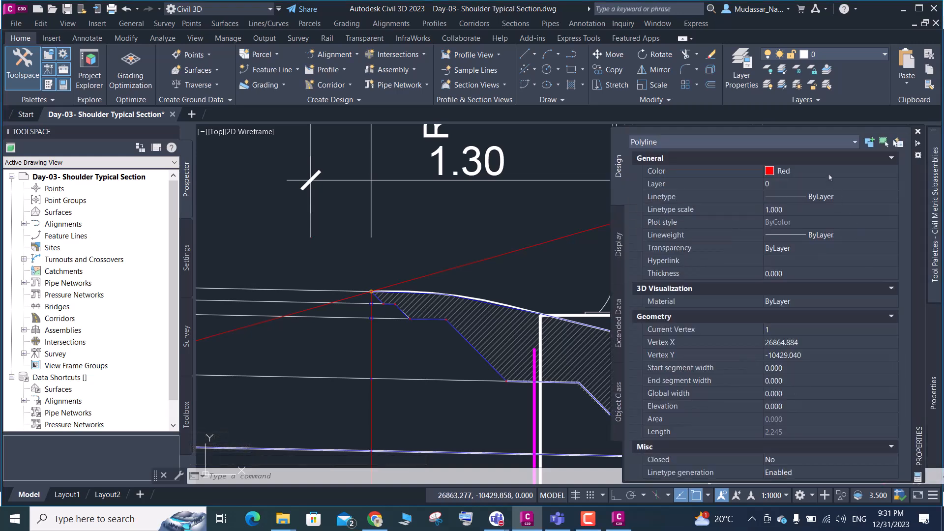
click(806, 170)
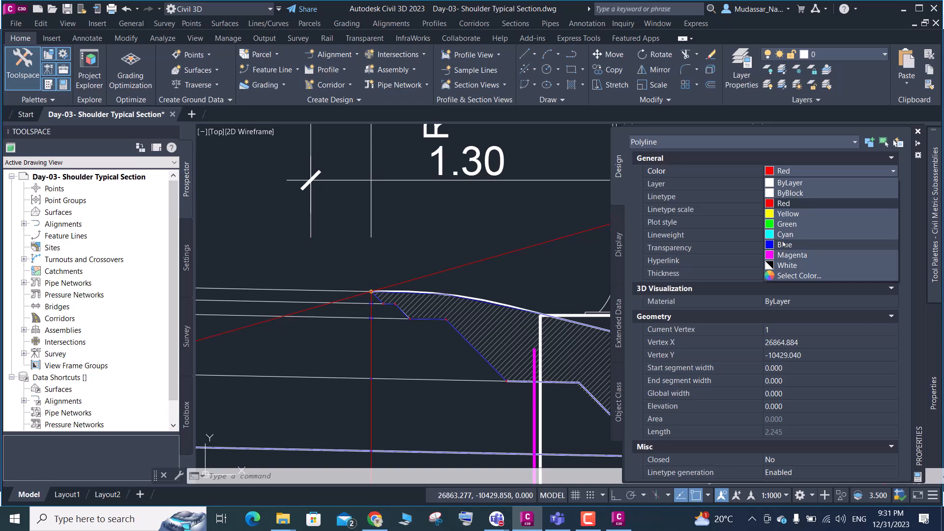
click(773, 249)
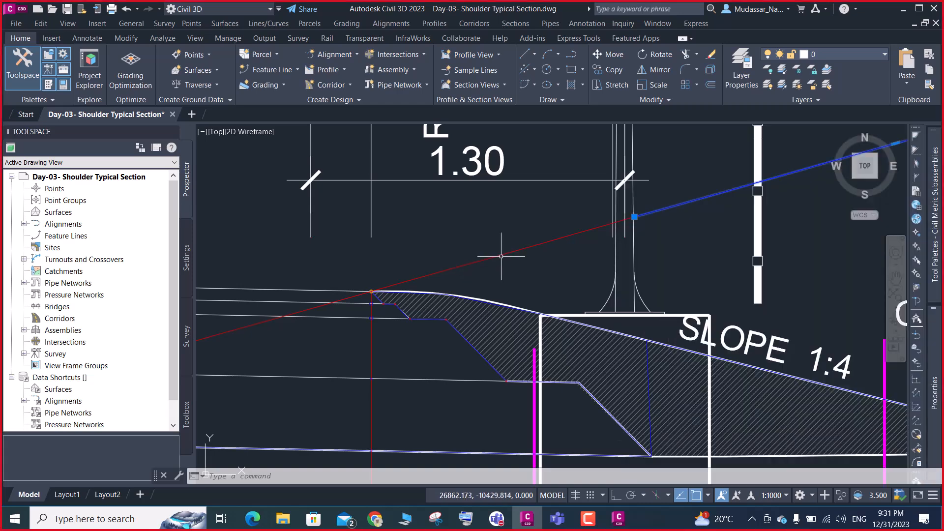
Move the red and blue diagonal segments together from their shared endpoint onto the circled upper corner of the shoulder
scroll(525, 273, down, 5)
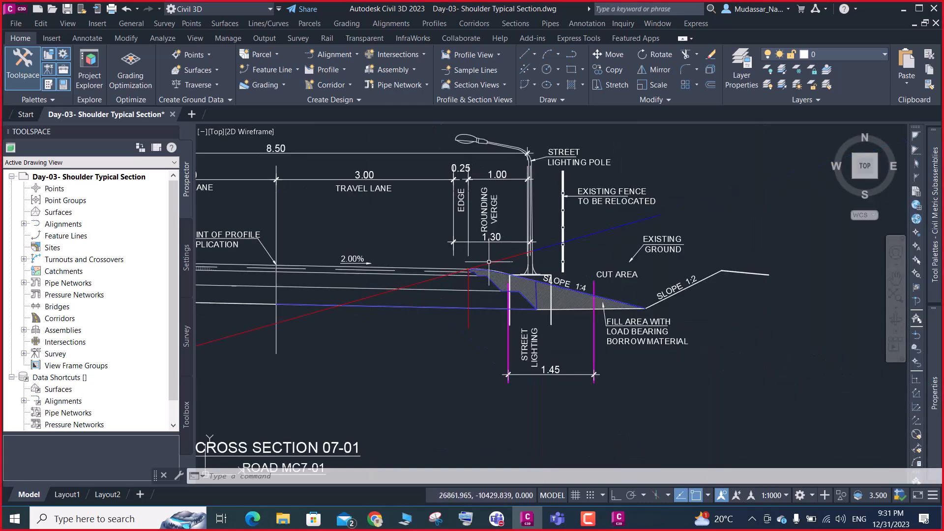
scroll(482, 278, up, 5)
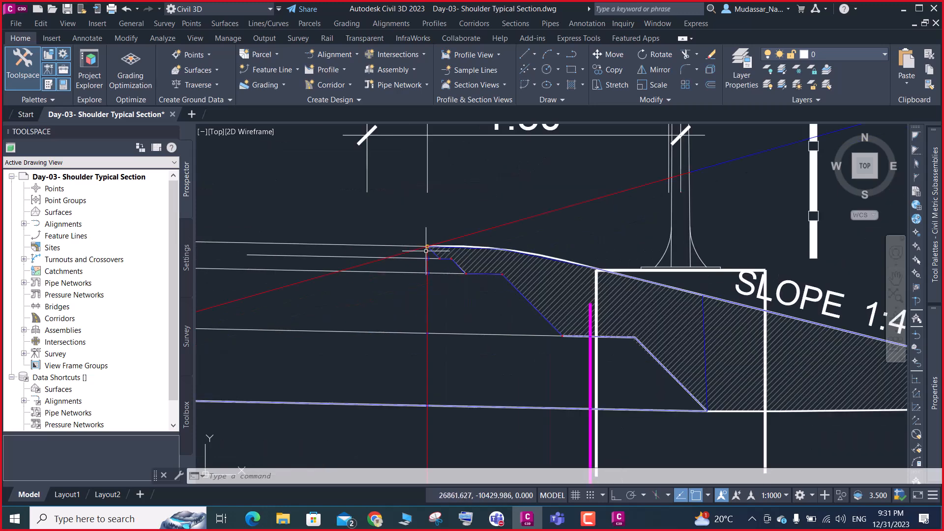
scroll(428, 245, down, 5)
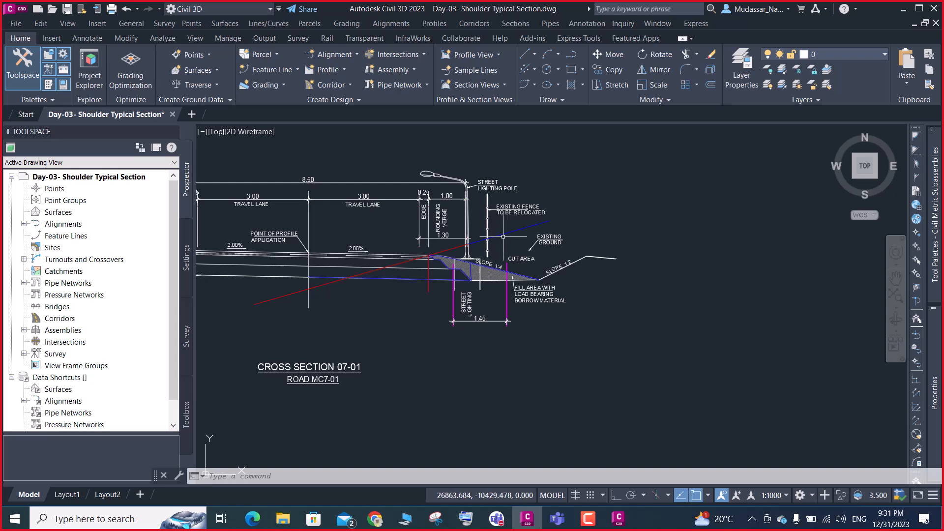
scroll(481, 241, up, 3)
click(485, 226)
click(466, 261)
click(362, 250)
click(355, 281)
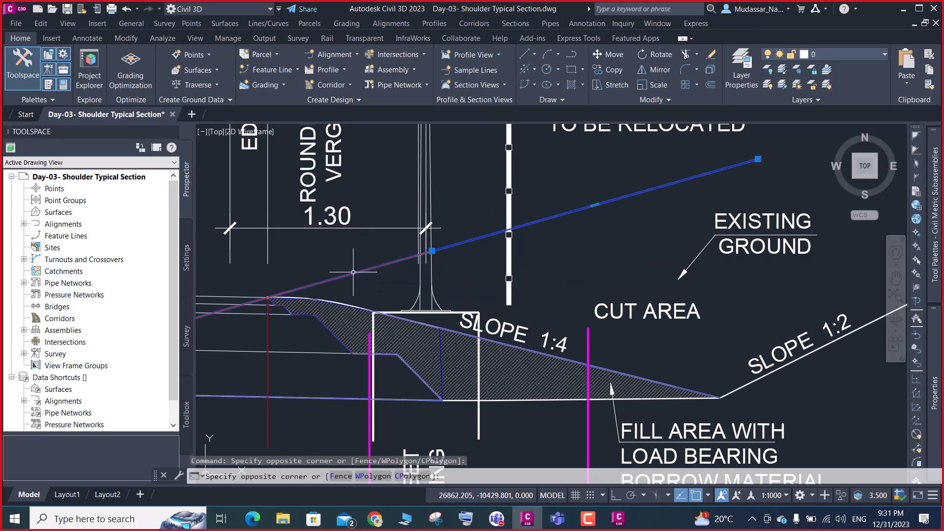
text(m)
key(Return)
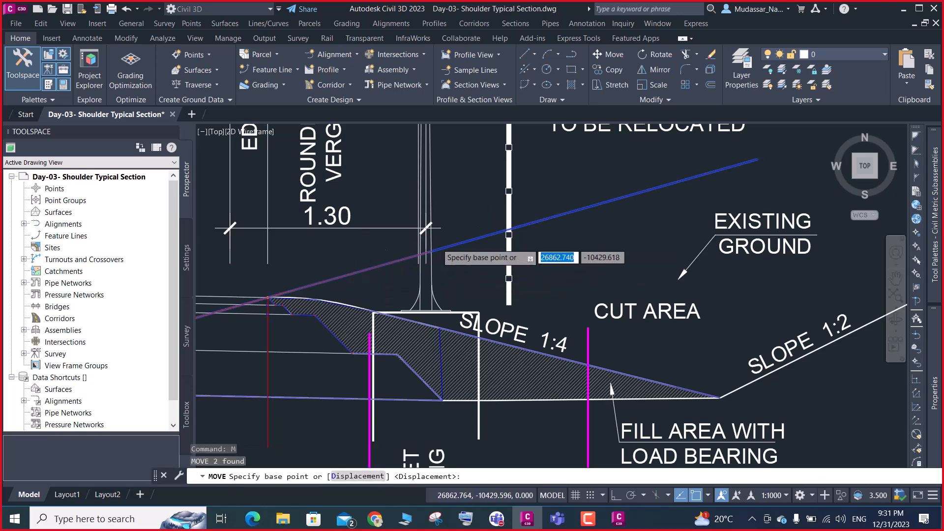
scroll(440, 240, up, 3)
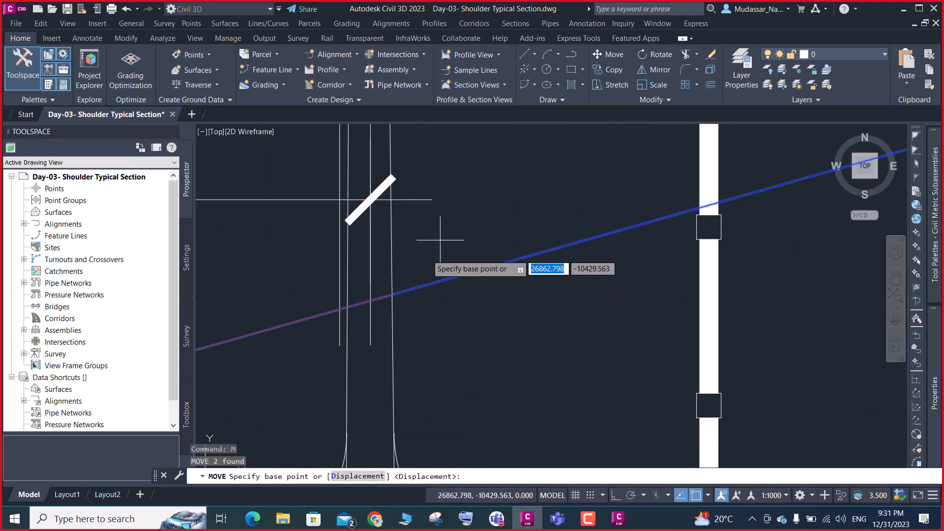
click(395, 293)
scroll(460, 258, down, 4)
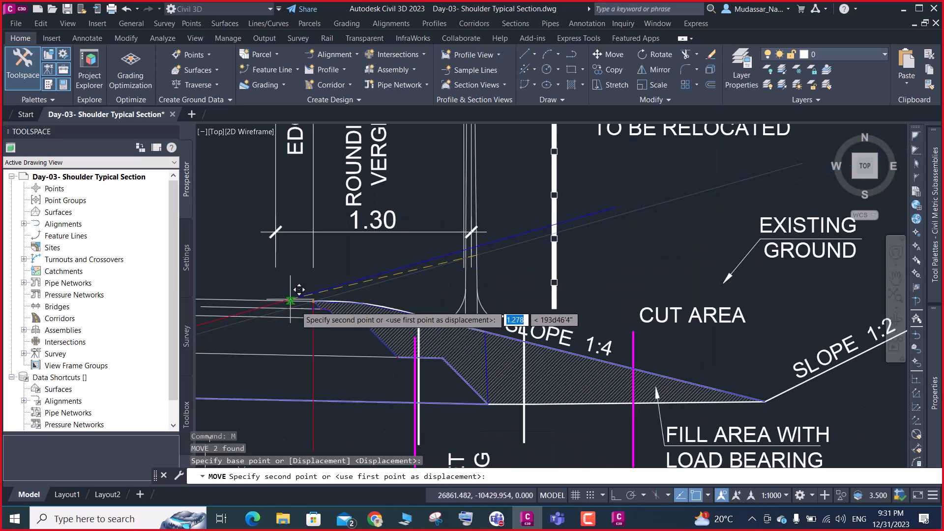
scroll(344, 300, up, 3)
scroll(353, 301, up, 3)
scroll(241, 251, up, 5)
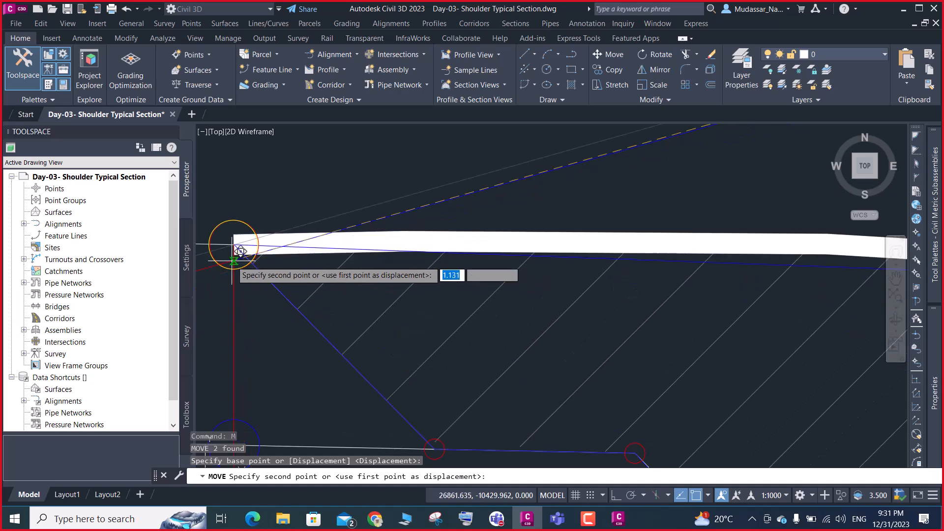
click(238, 244)
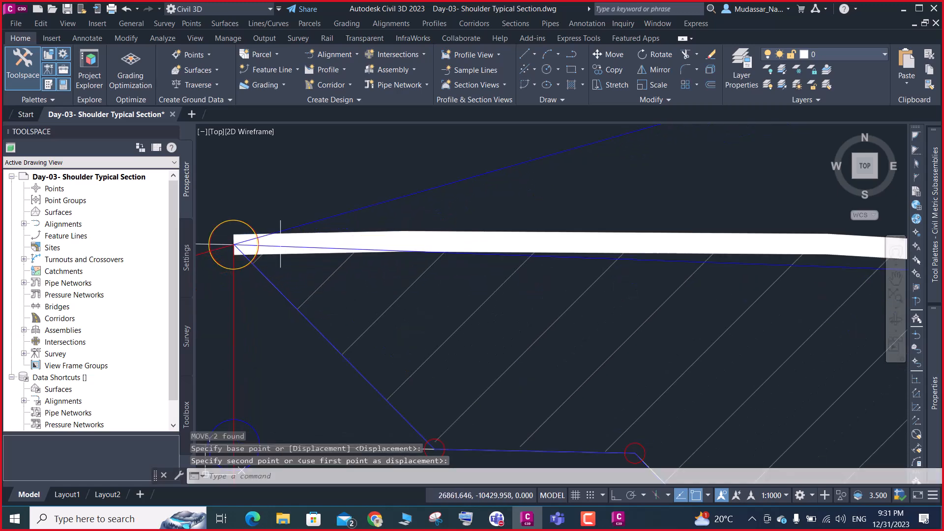
scroll(297, 274, down, 4)
key(Escape)
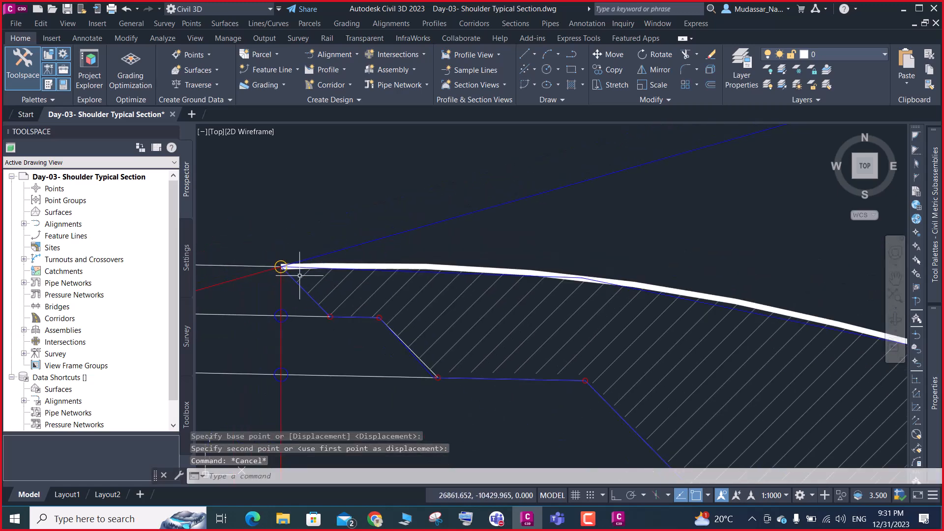
Check the Shoulder packet settings in Subassembly Composer, and return to Civil 3D to examine the diagonals at the shoulder's upper corner
click(618, 519)
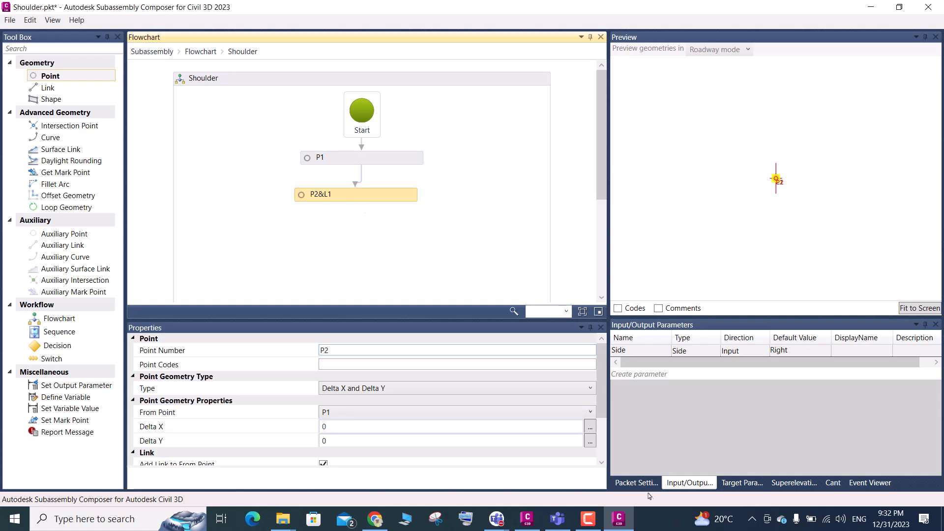
click(637, 483)
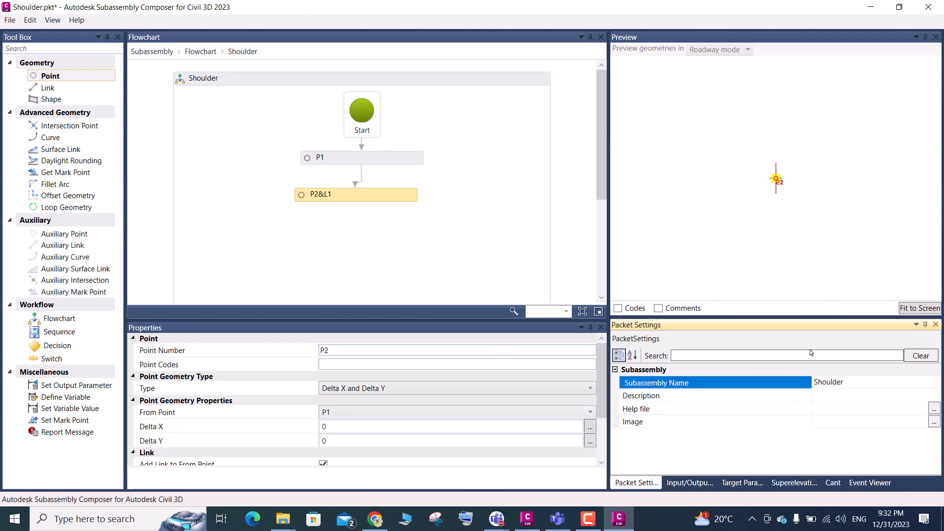
click(871, 7)
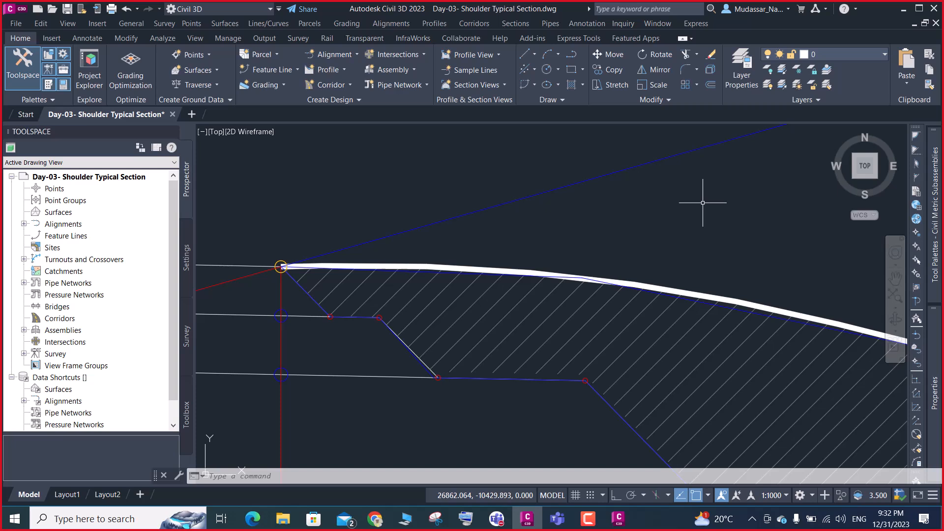
scroll(275, 270, up, 2)
scroll(275, 270, up, 1)
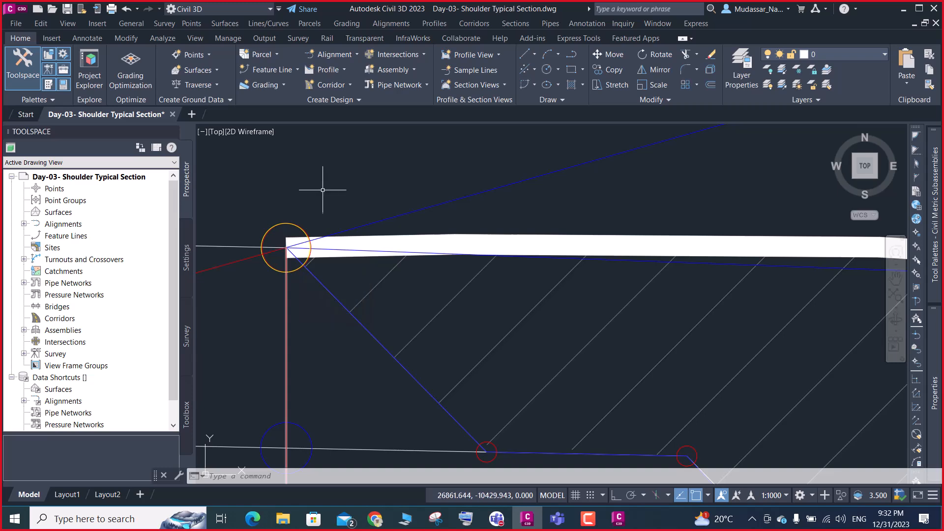
scroll(445, 199, down, 2)
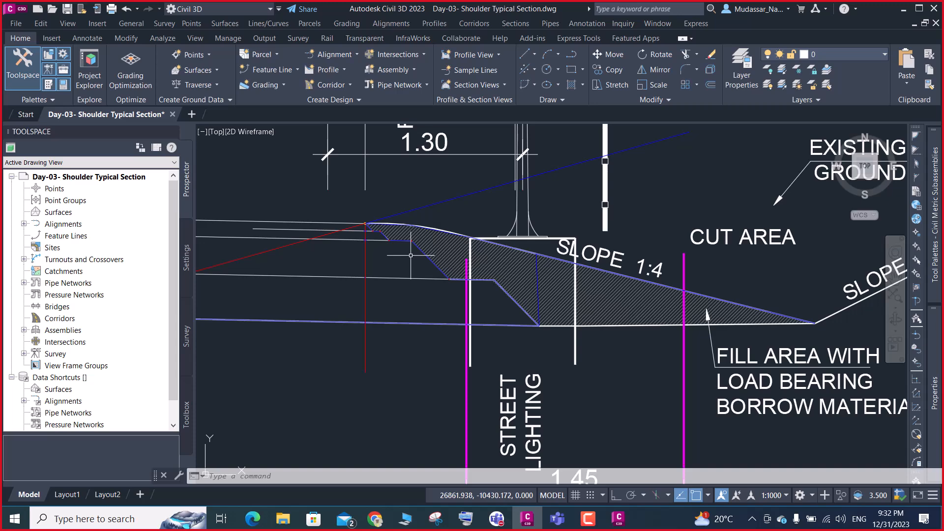
scroll(480, 160, down, 3)
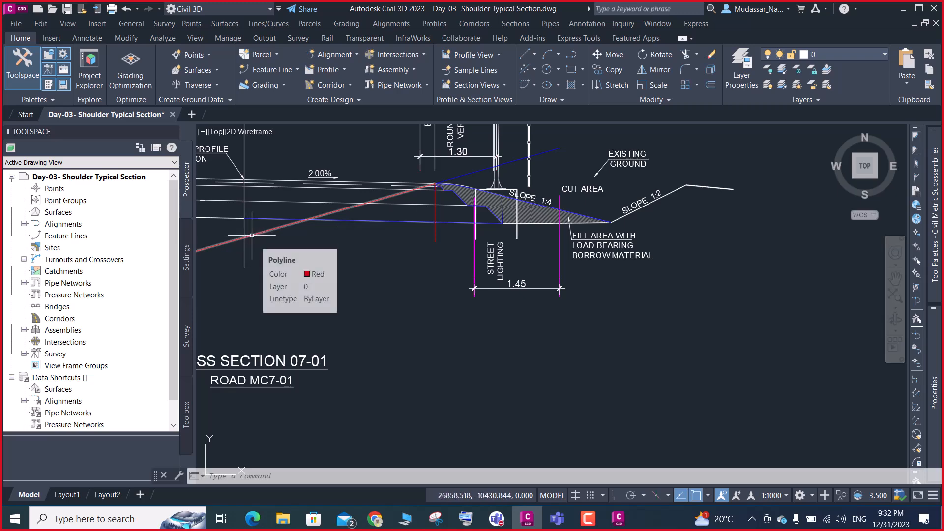
scroll(447, 183, up, 5)
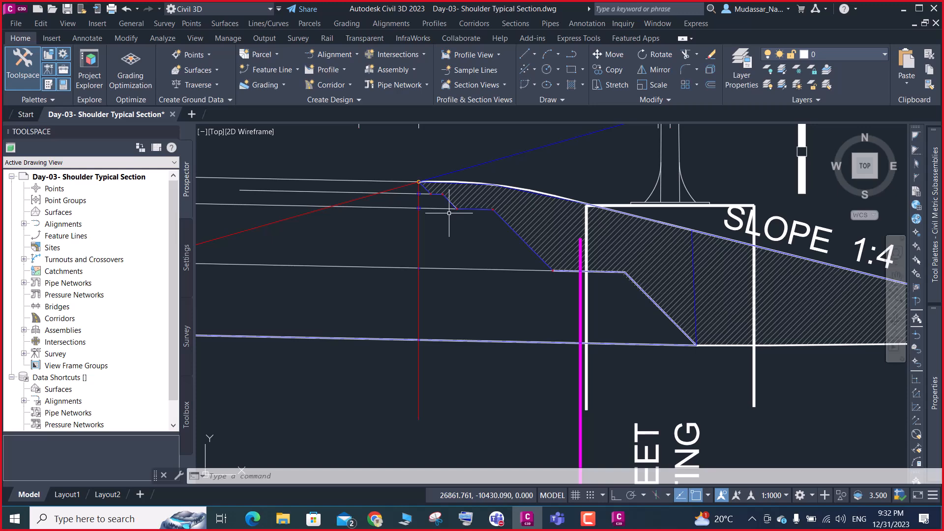
Switch to Subassembly Composer and save the Shoulder packet
click(903, 9)
click(619, 519)
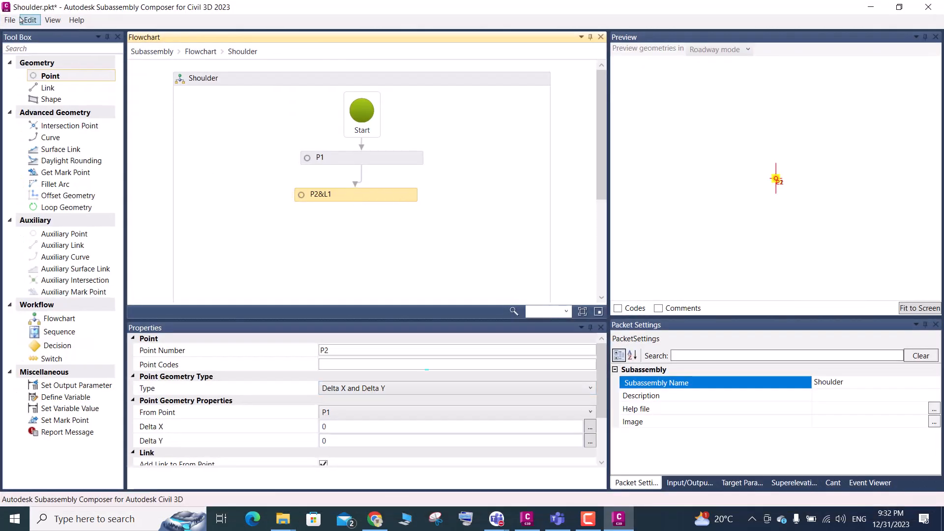
key(ctrl+s)
Open the subassembly file Day-02-MC01 from the Day-02 folder
click(10, 20)
click(36, 47)
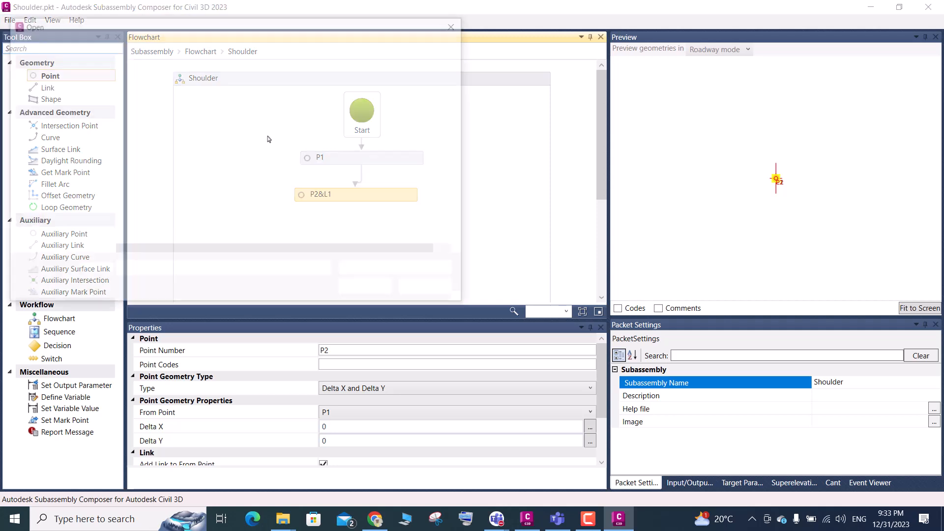
click(63, 44)
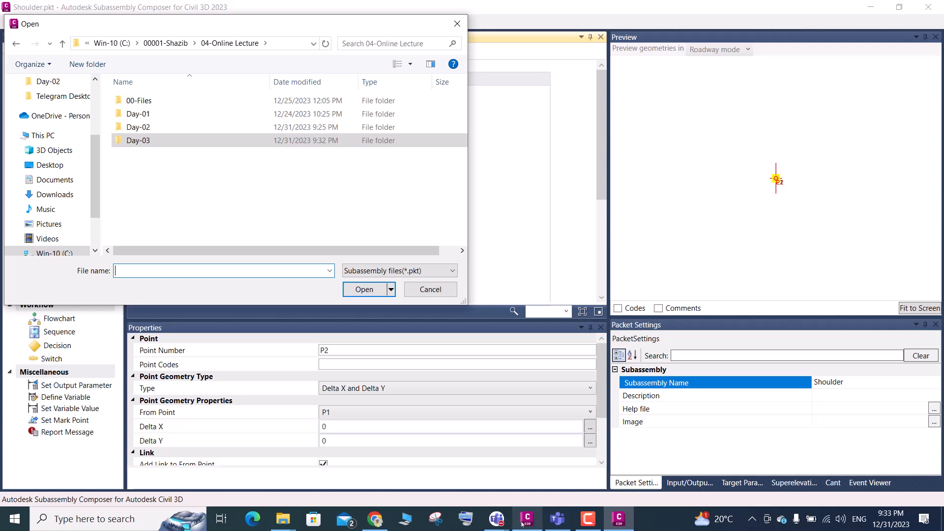
click(589, 519)
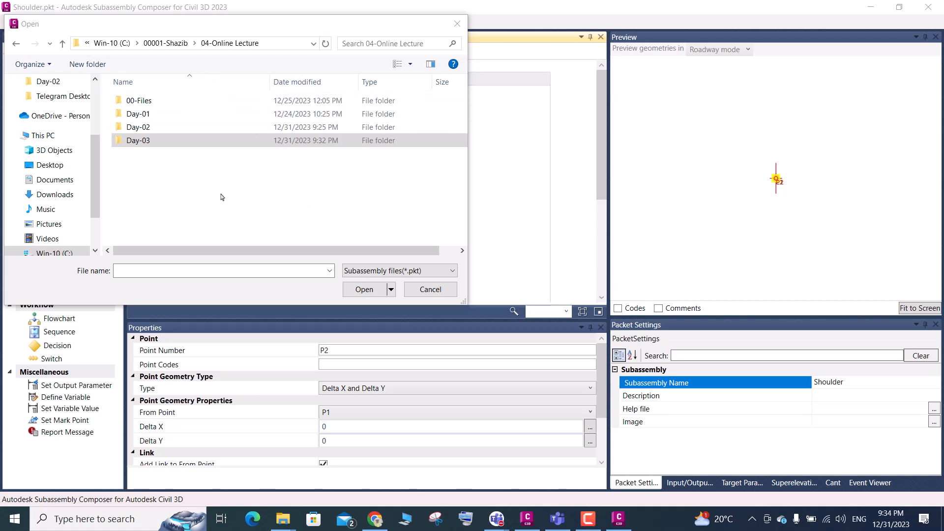
double_click(158, 128)
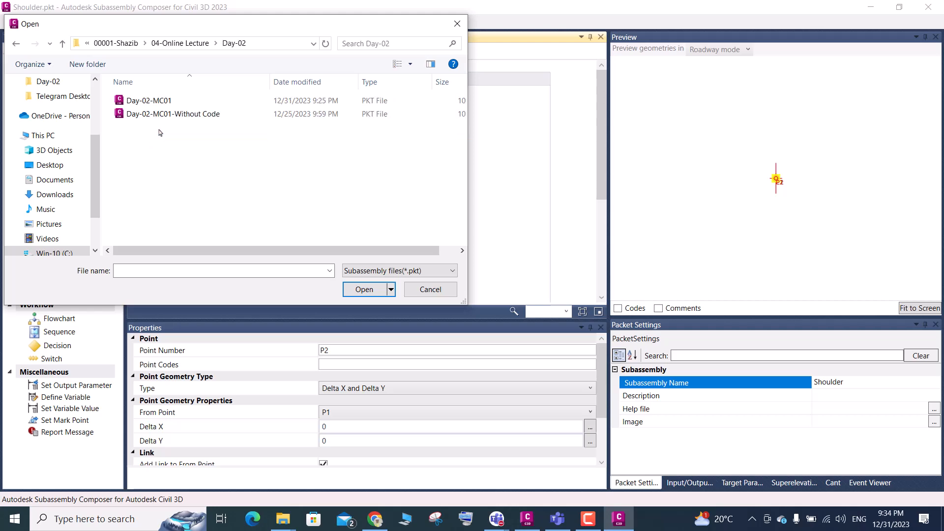
click(149, 101)
click(370, 290)
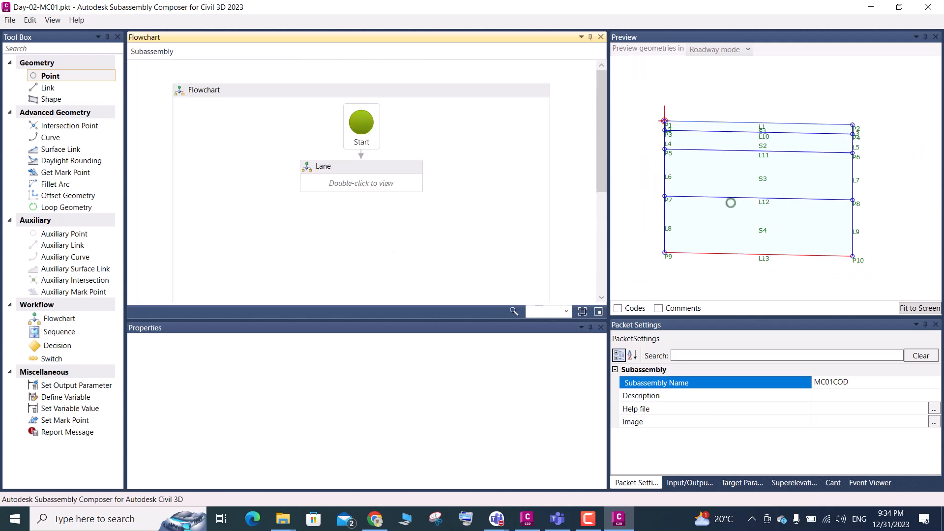
Locate point P2 at the lane's outer upper corner in the preview and open the Lane flowchart
scroll(826, 146, up, 3)
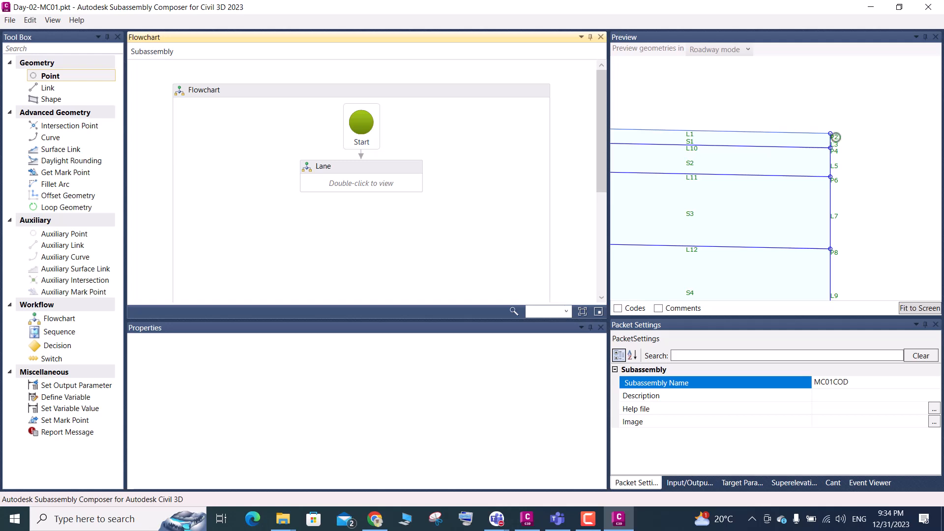
click(836, 137)
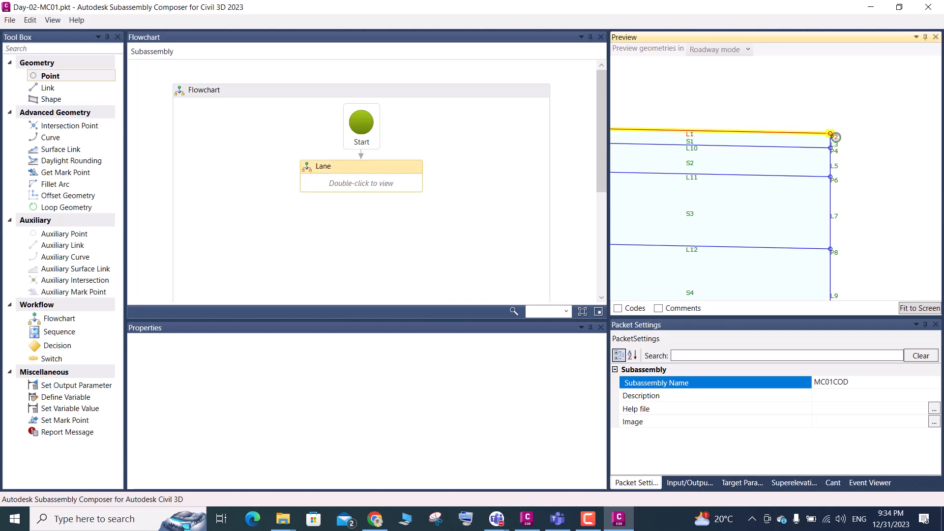
click(360, 182)
double_click(359, 184)
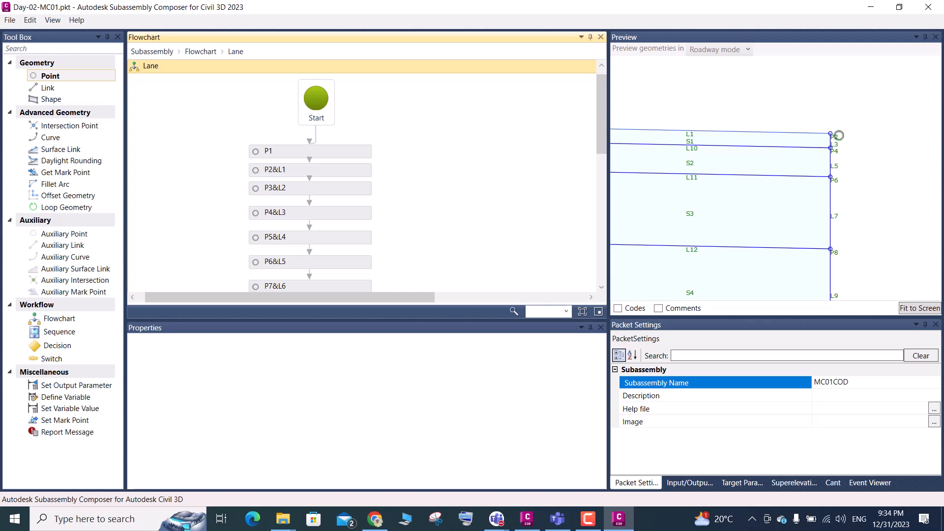
Examine the properties of point P2 and review the points, links and shapes in the Lane flowchart
click(831, 133)
scroll(831, 140, down, 3)
scroll(745, 170, down, 2)
scroll(828, 145, up, 2)
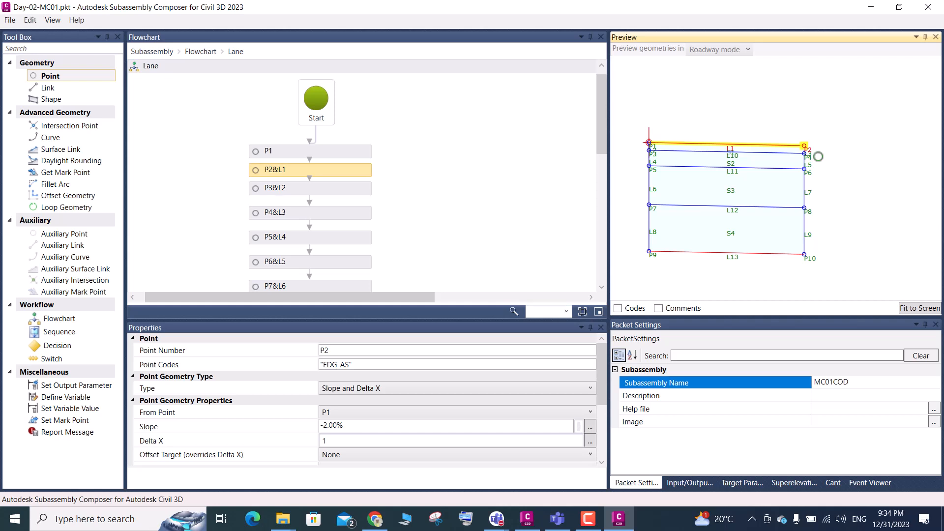
scroll(280, 226, down, 10)
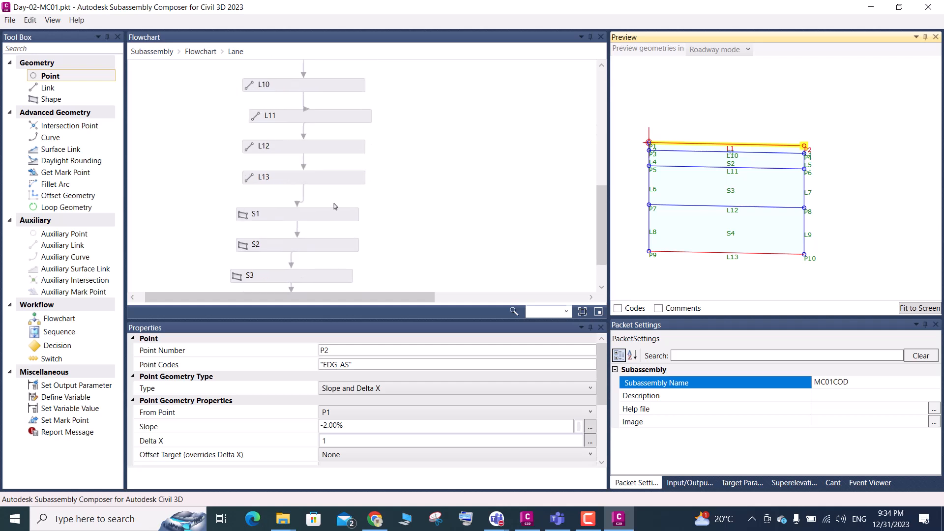
scroll(335, 206, down, 2)
scroll(330, 244, up, 12)
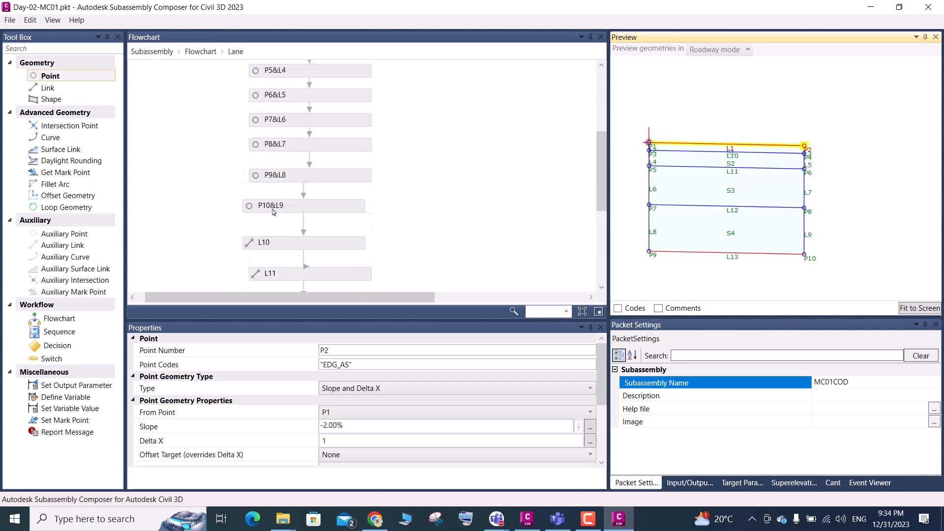
Return to the main flowchart, add a new flowchart below Lane and rename it Shoulder
click(204, 54)
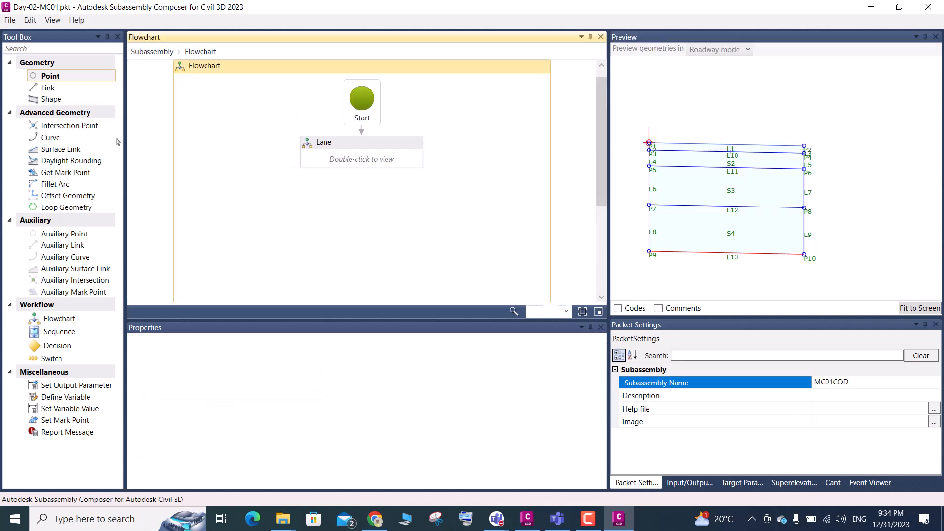
drag(51, 323, 359, 191)
click(341, 175)
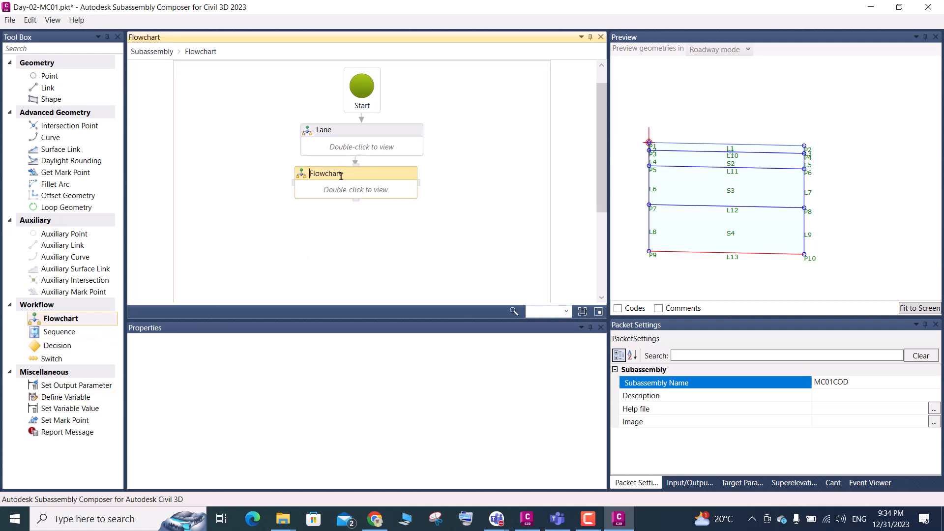
drag(342, 173, 299, 181)
key(BackSpace)
click(329, 239)
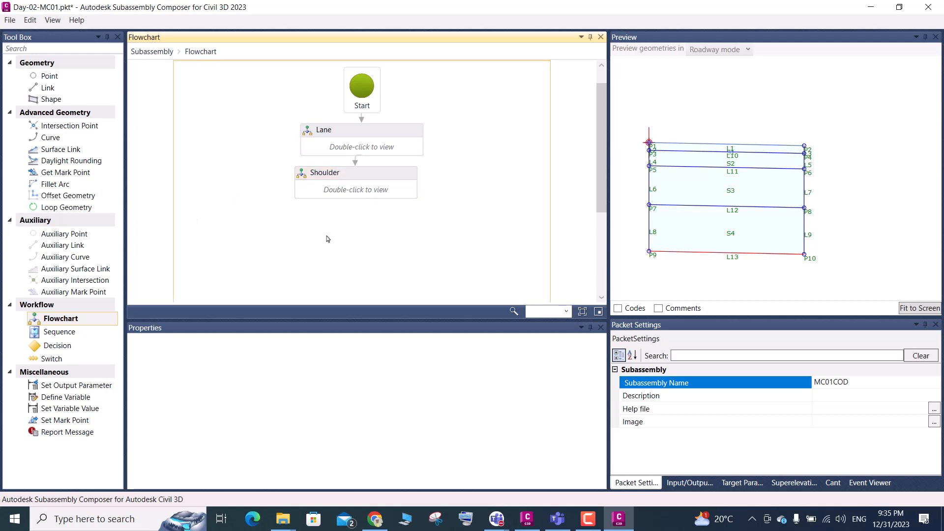
Add a point after Start inside the Shoulder flowchart and set its From Point to P2
double_click(356, 196)
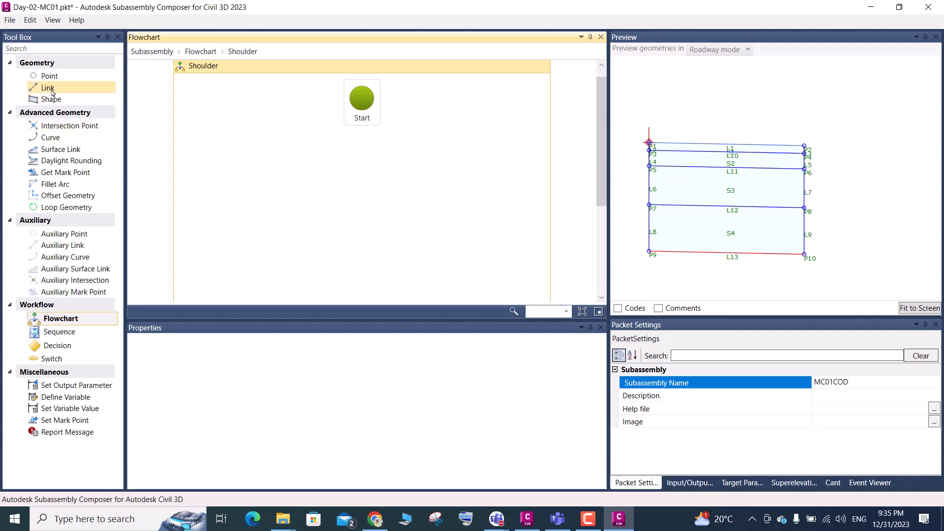
drag(50, 82, 359, 177)
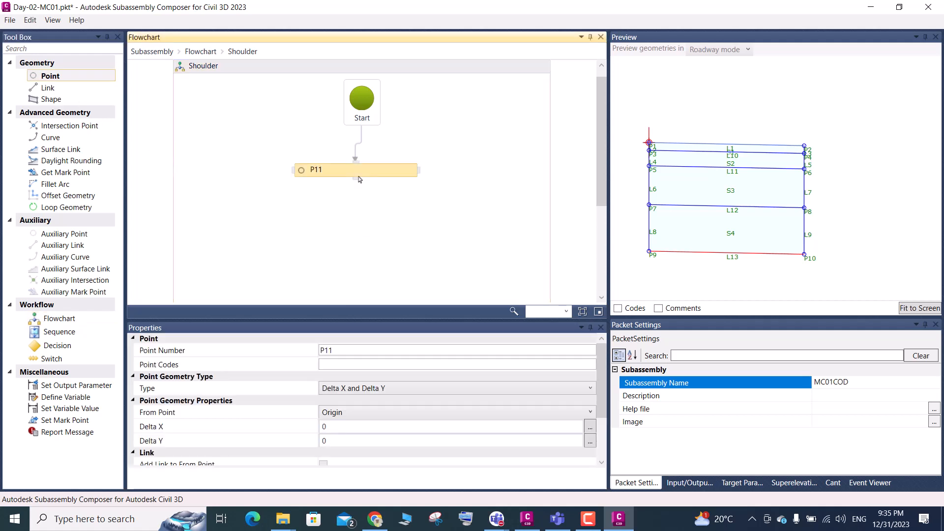
click(337, 416)
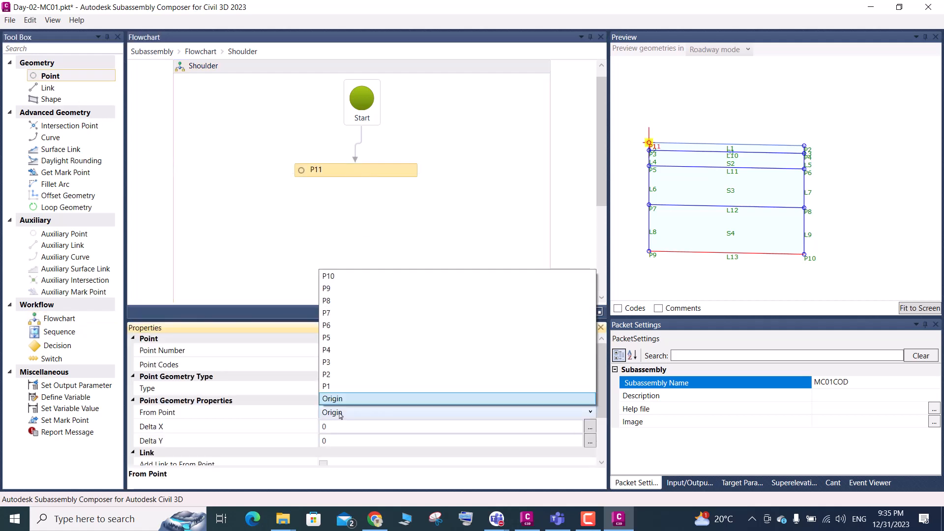
click(338, 374)
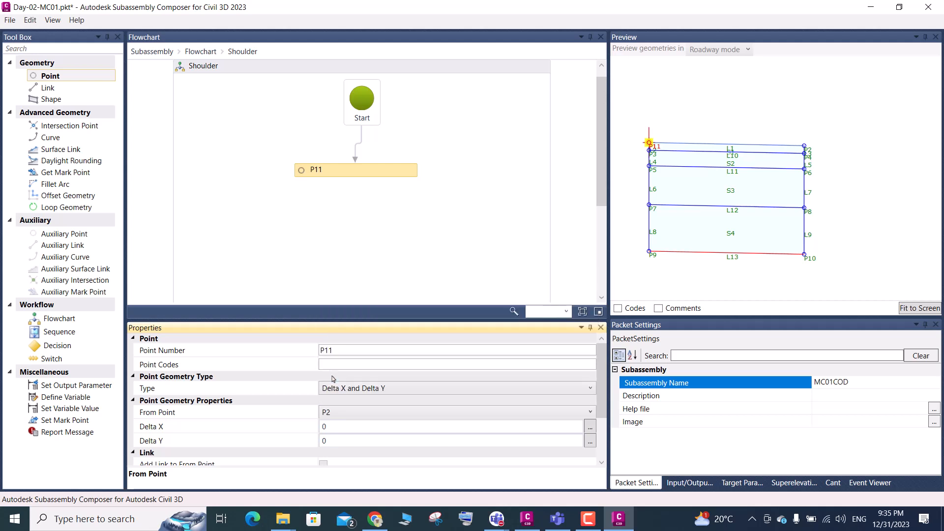
Set point P11's geometry type to Slope and Delta X with a Delta X of 1, and fit the preview
click(359, 392)
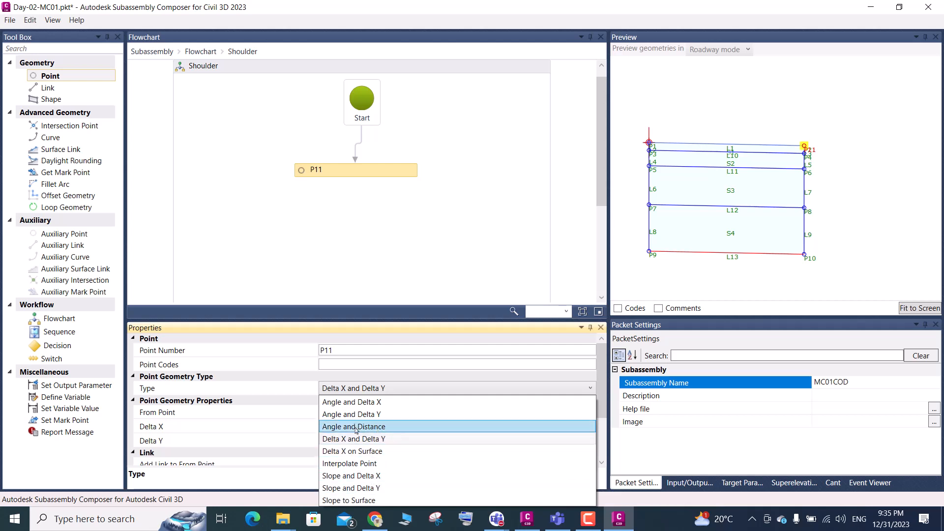
click(365, 476)
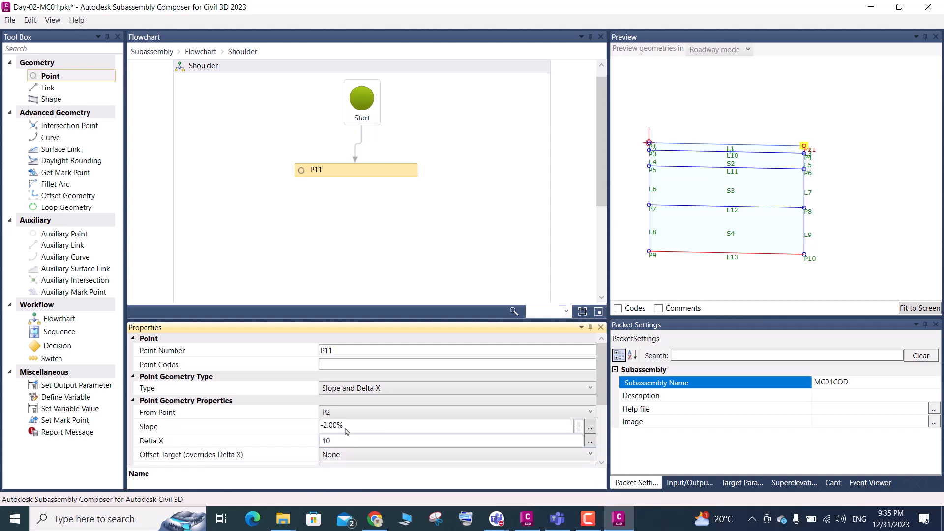
click(338, 445)
double_click(328, 442)
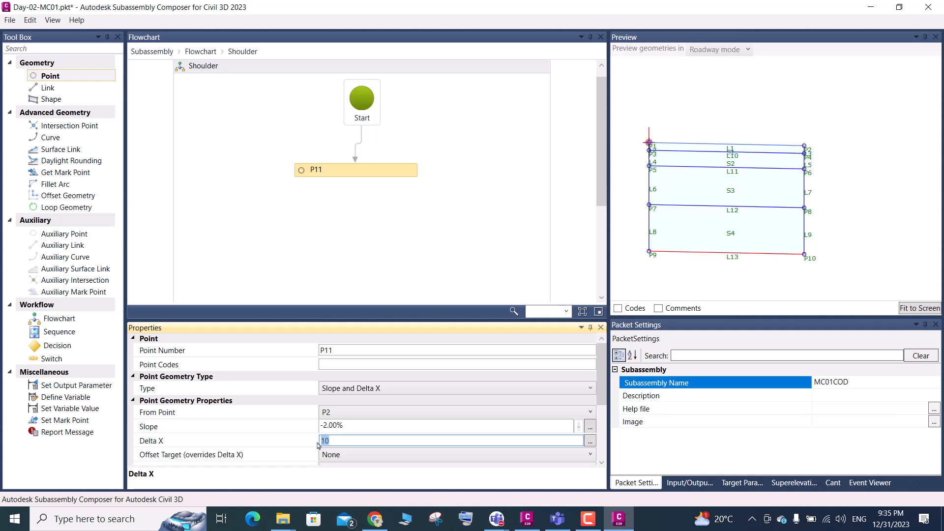
text(2)
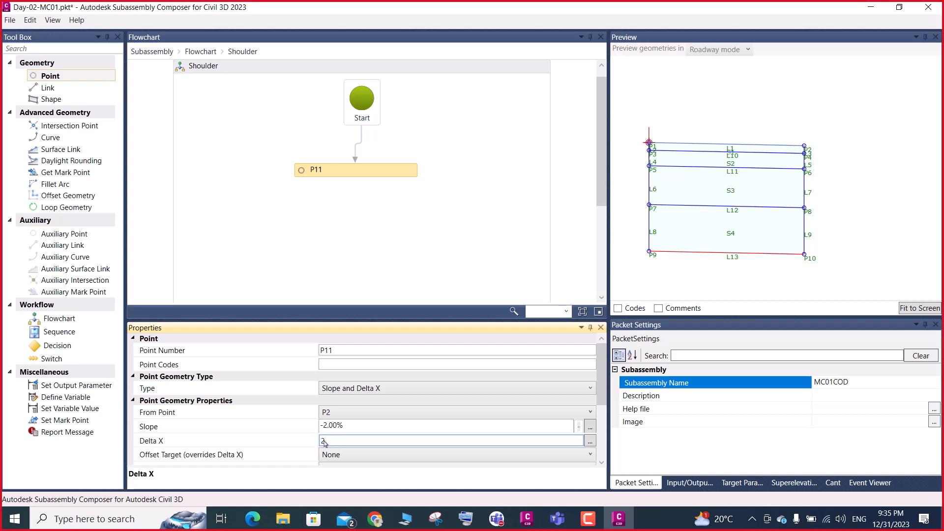
key(Return)
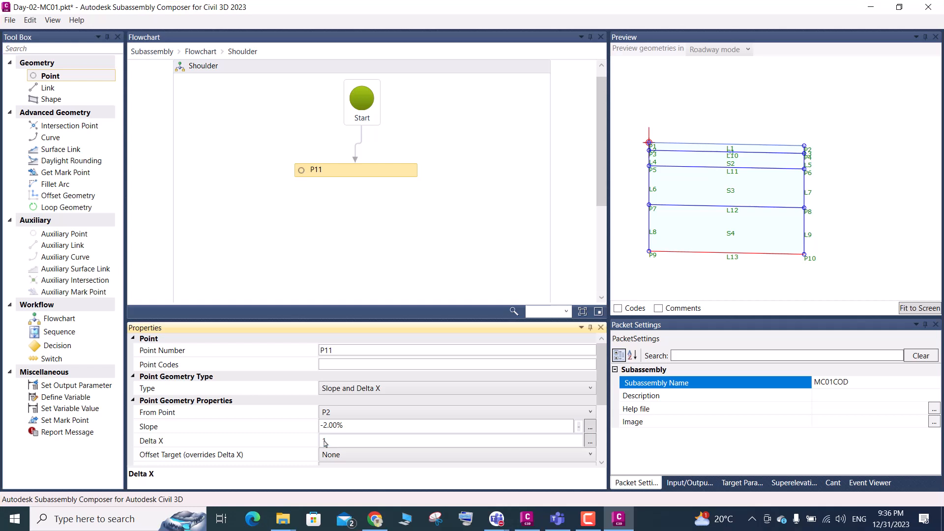
click(918, 308)
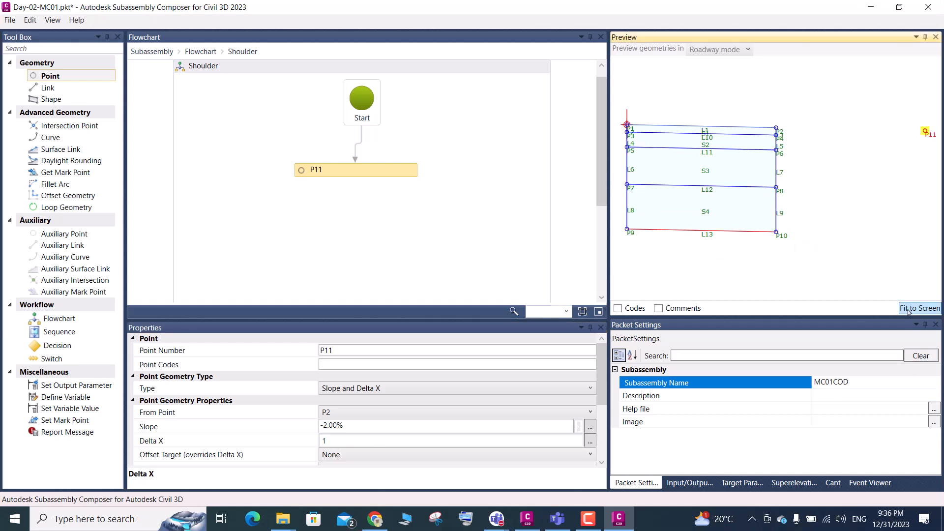
Add a link from point P11 to its From Point, P2
scroll(256, 442, down, 2)
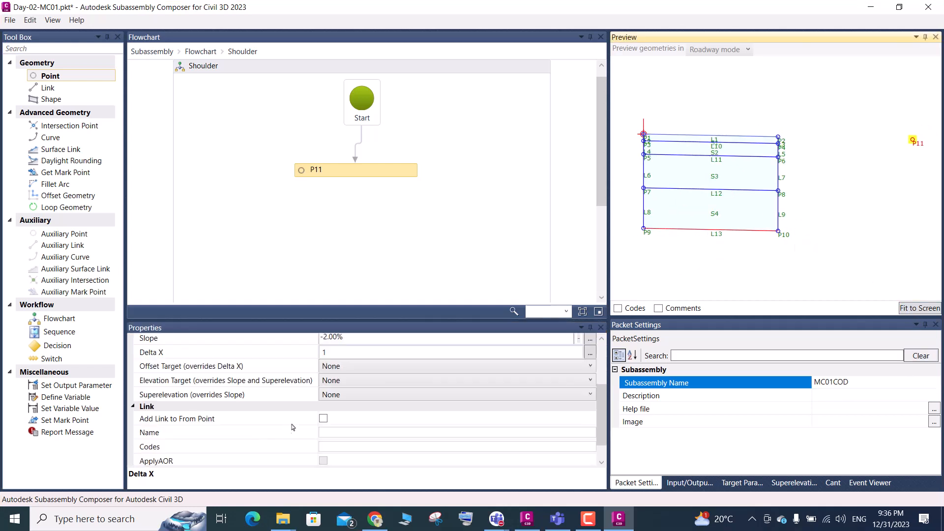
click(324, 422)
click(324, 419)
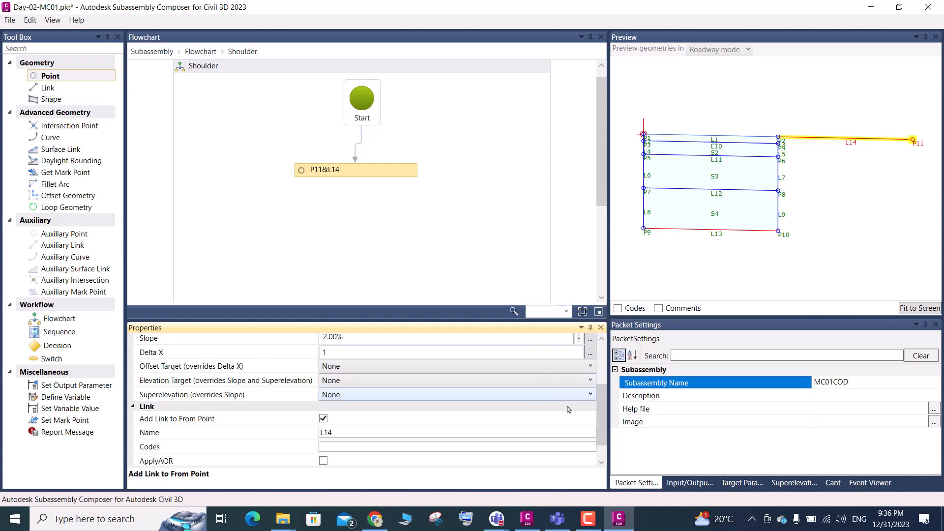
Show the input/output parameters and display the properties of point P2 in the Lane flowchart
click(686, 483)
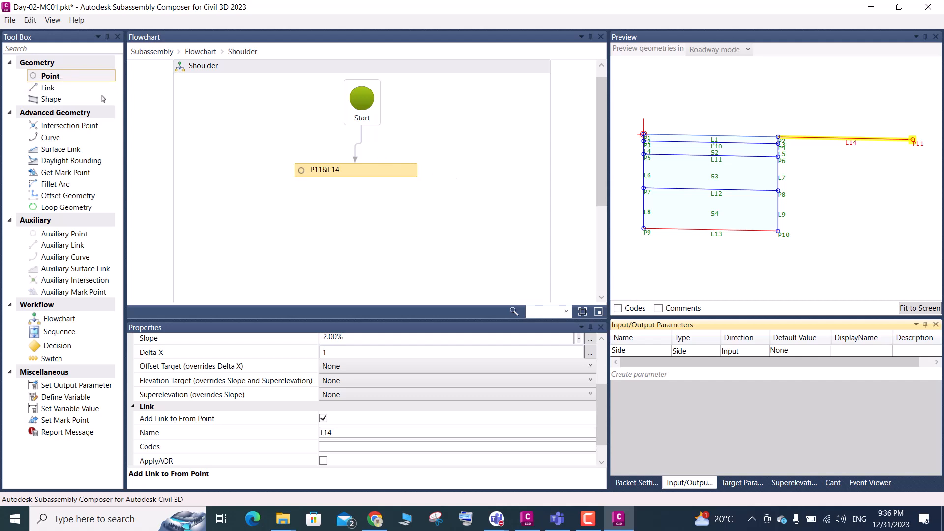
click(201, 52)
double_click(352, 174)
scroll(782, 143, up, 3)
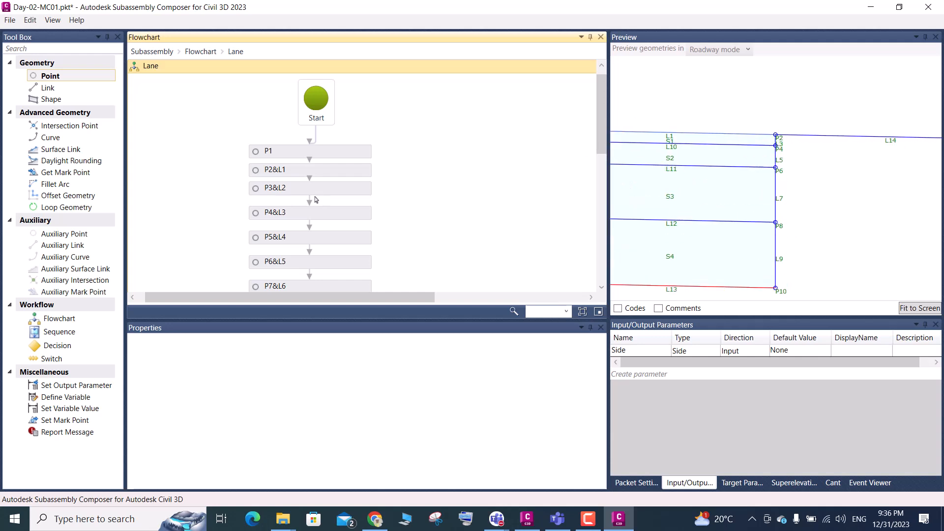
click(284, 172)
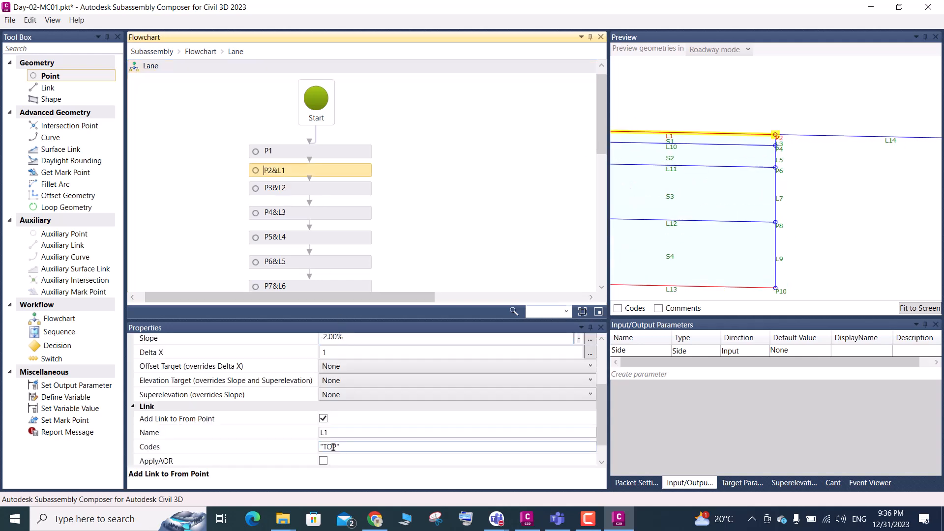
scroll(356, 410, up, 2)
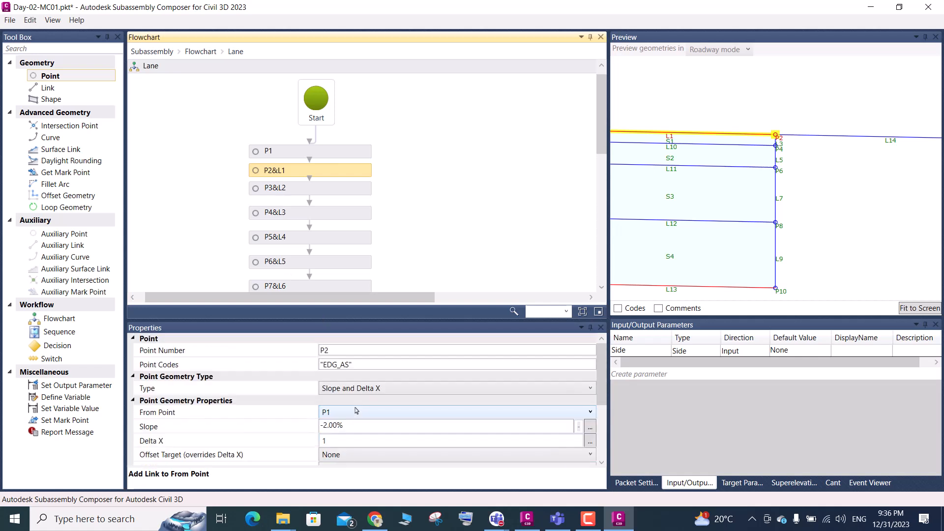
scroll(746, 185, down, 4)
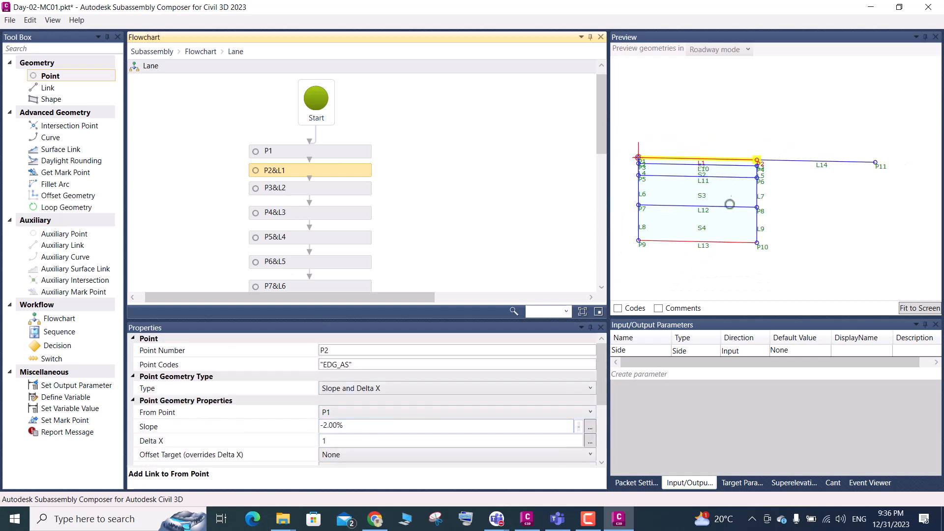
Set point P2's slope to -5.00% and inspect the effect on the lane and shoulder link in the preview
drag(347, 424, 325, 427)
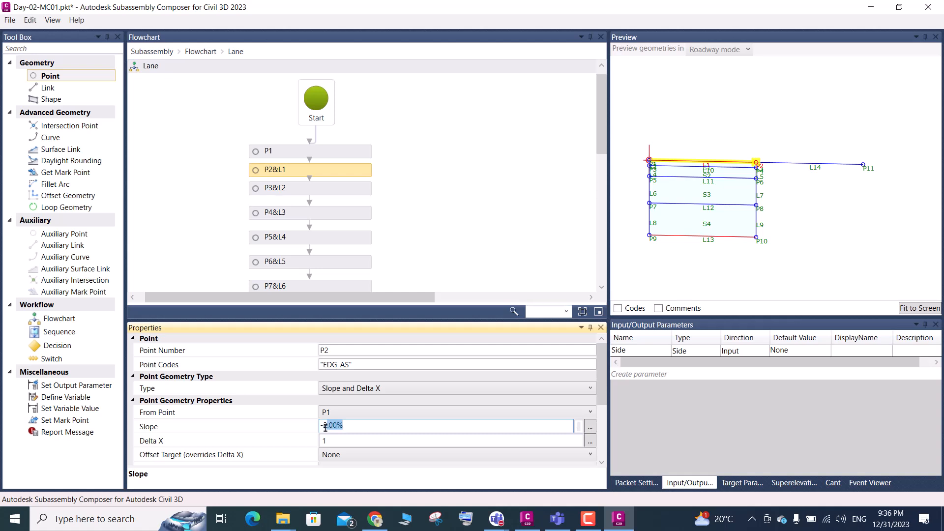
text(50)
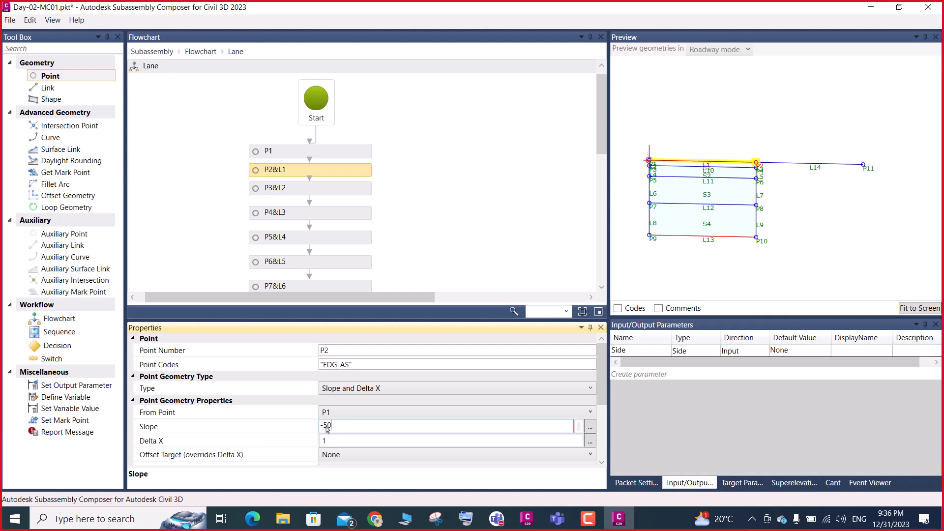
key(Tab)
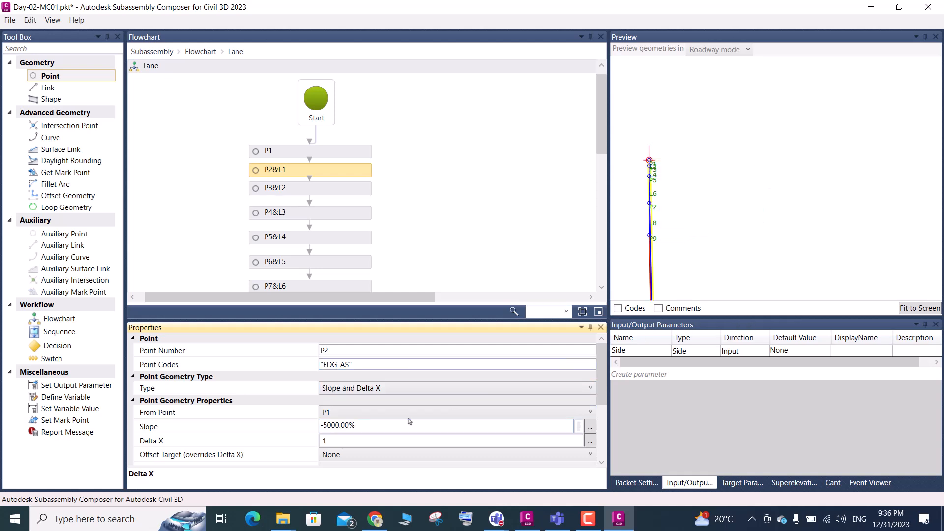
click(340, 424)
key(BackSpace)
key(BackSpace)
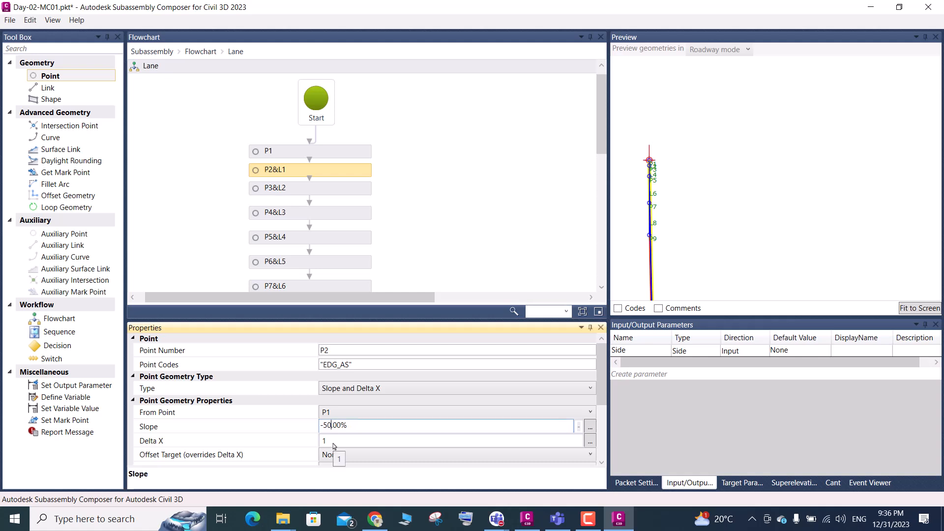
key(BackSpace)
click(334, 446)
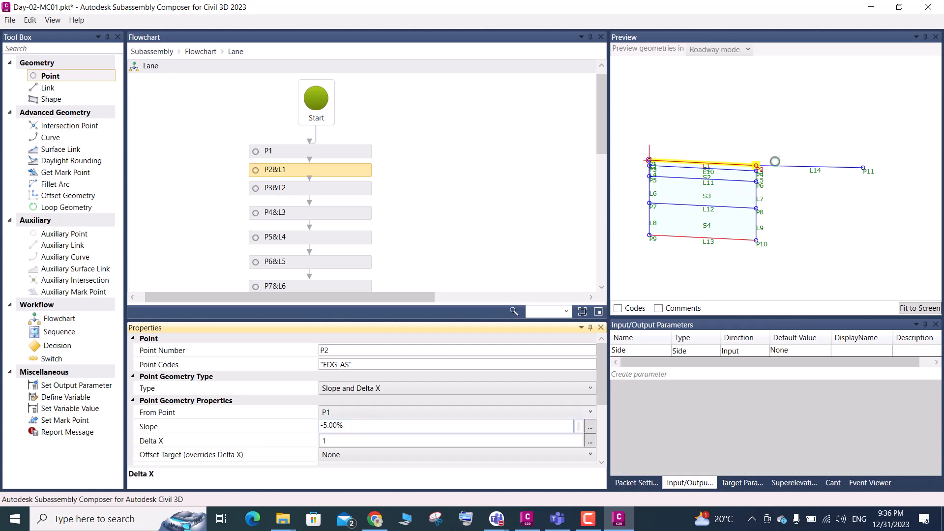
scroll(764, 164, up, 4)
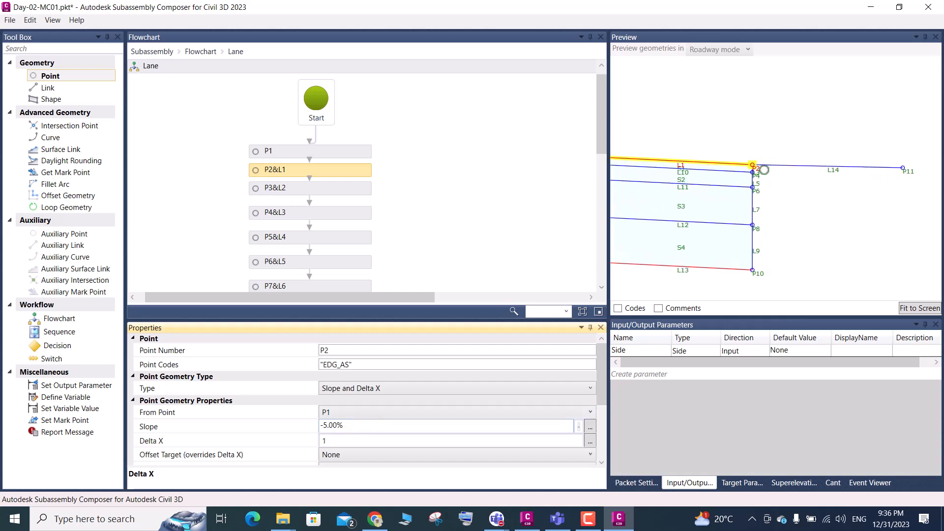
scroll(777, 175, down, 2)
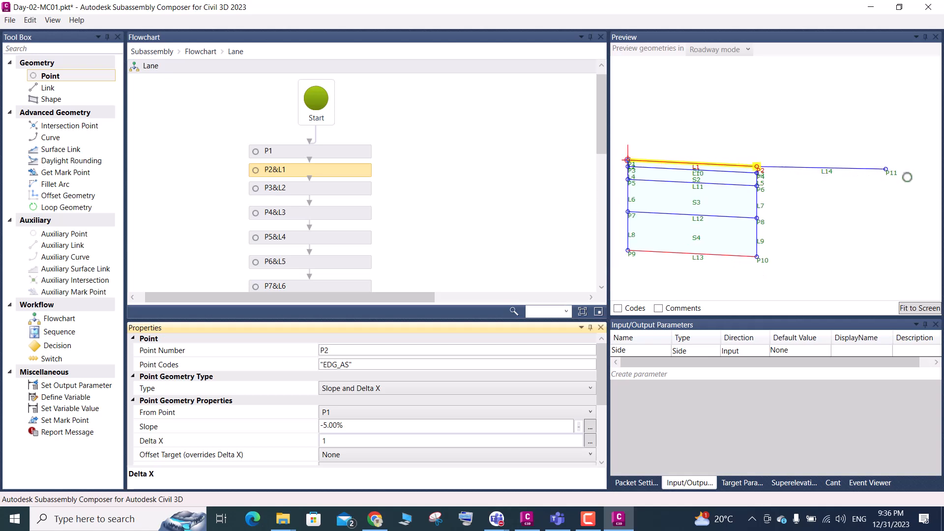
Set the slope of point P2 in the Lane flowchart to -10.00%
click(325, 426)
key(BackSpace)
text(10)
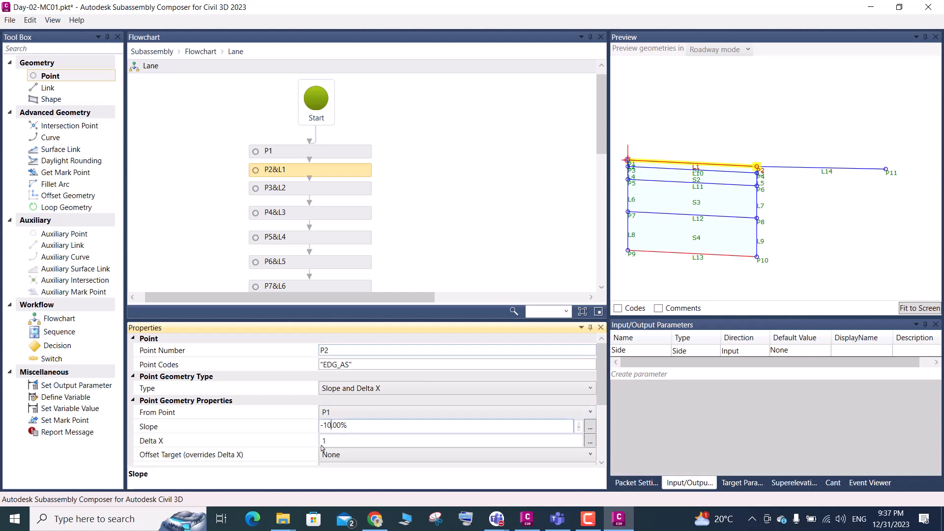
click(334, 442)
key(Return)
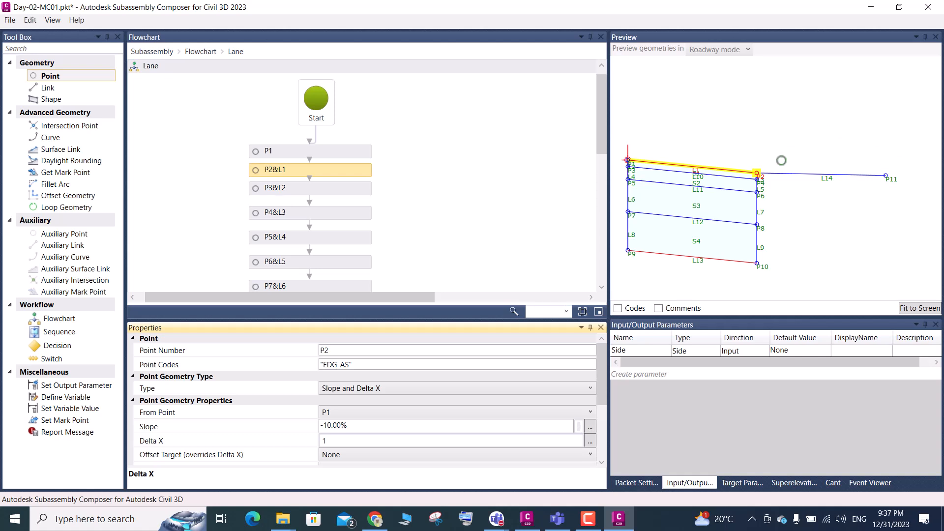
Return to the Shoulder flowchart and examine the slope properties of point P11
click(888, 177)
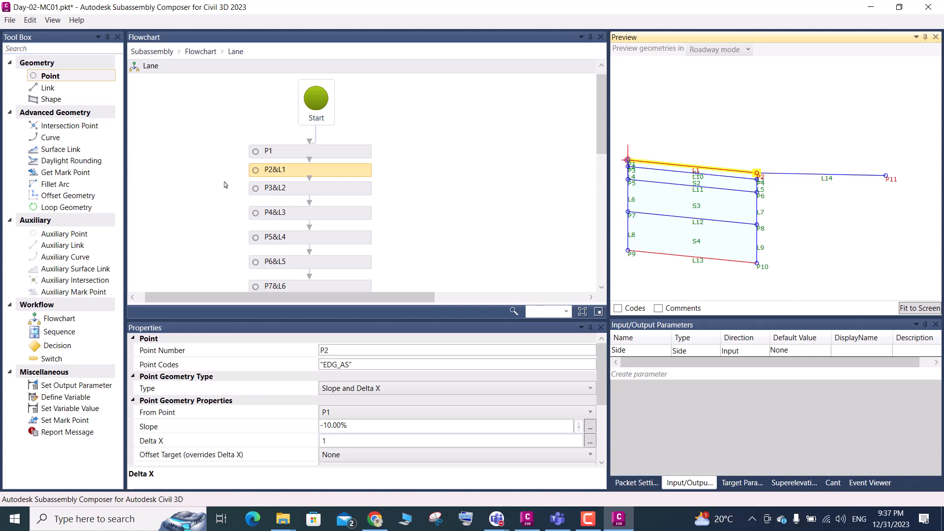
click(200, 52)
double_click(368, 215)
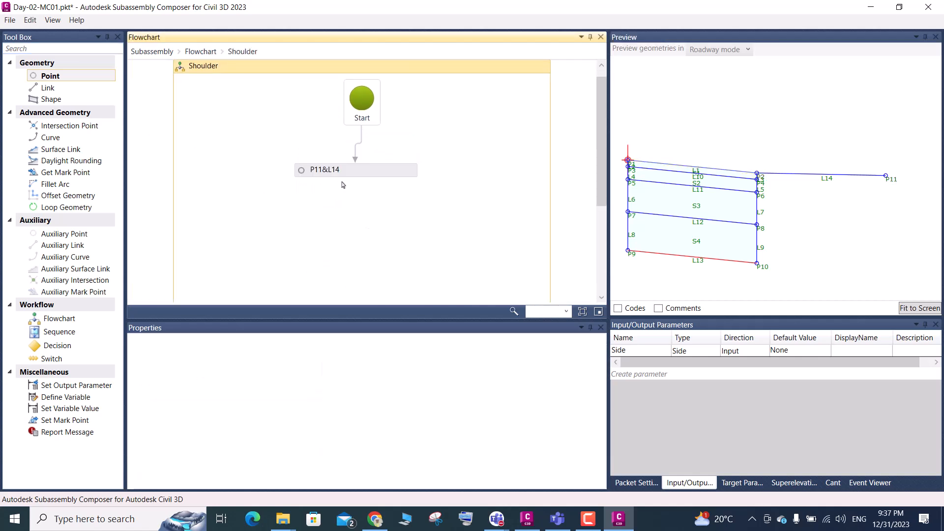
click(341, 173)
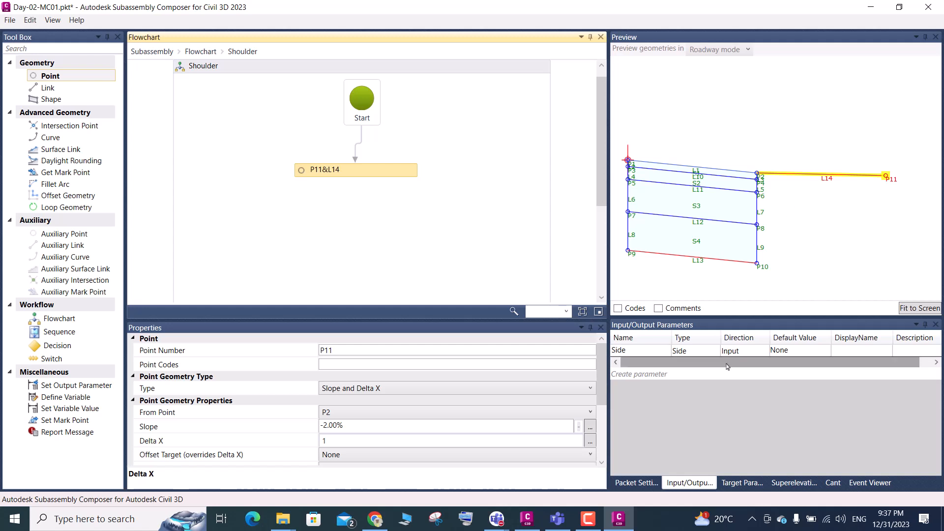
Create a new input parameter below Side and name it LS
click(632, 375)
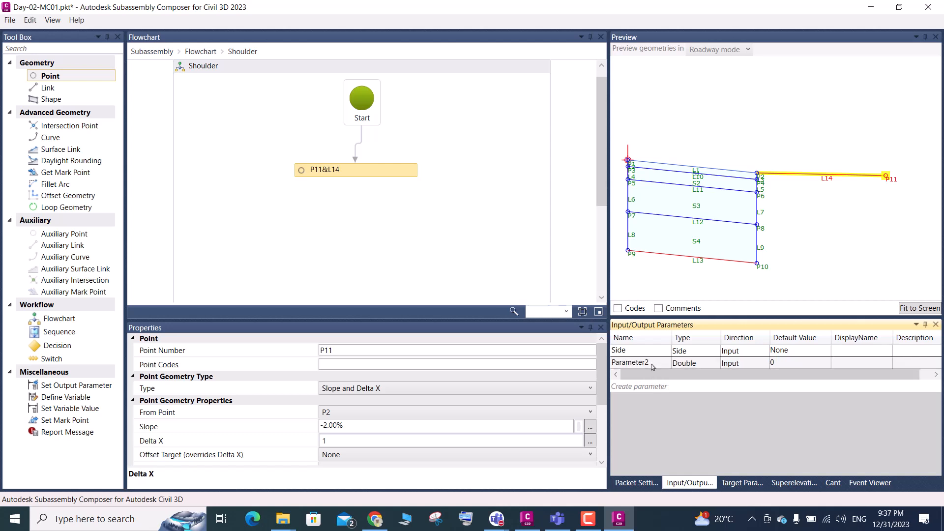
click(653, 367)
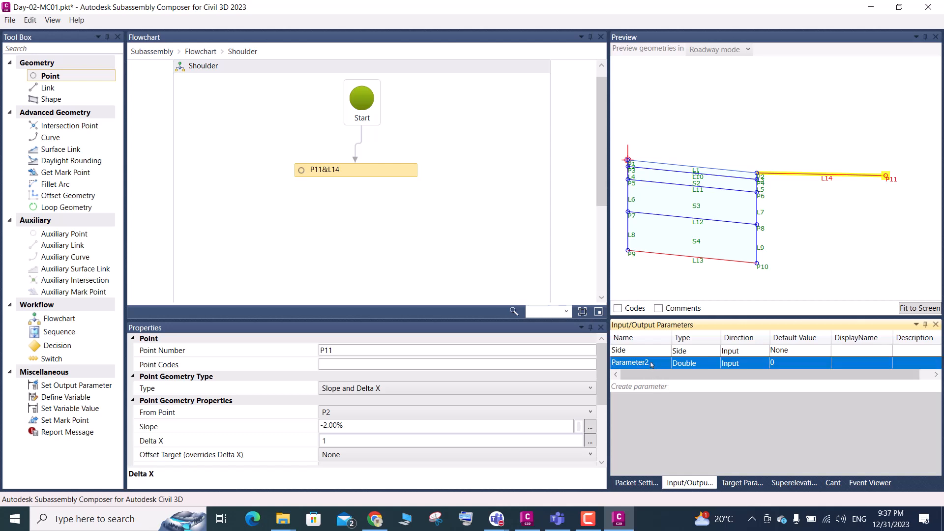
click(651, 363)
text(S)
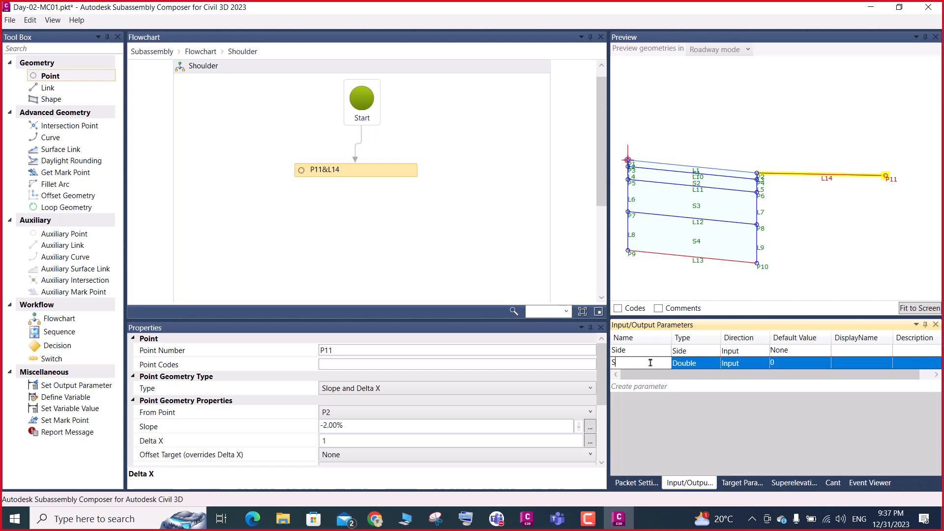
text(Lan_Slop)
key(BackSpace)
key(BackSpace)
key(BackSpace)
key(BackSpace)
key(BackSpace)
key(BackSpace)
key(BackSpace)
key(BackSpace)
Set the LS parameter's type to Grade and its display name to LANE SLOPE
click(694, 364)
click(695, 365)
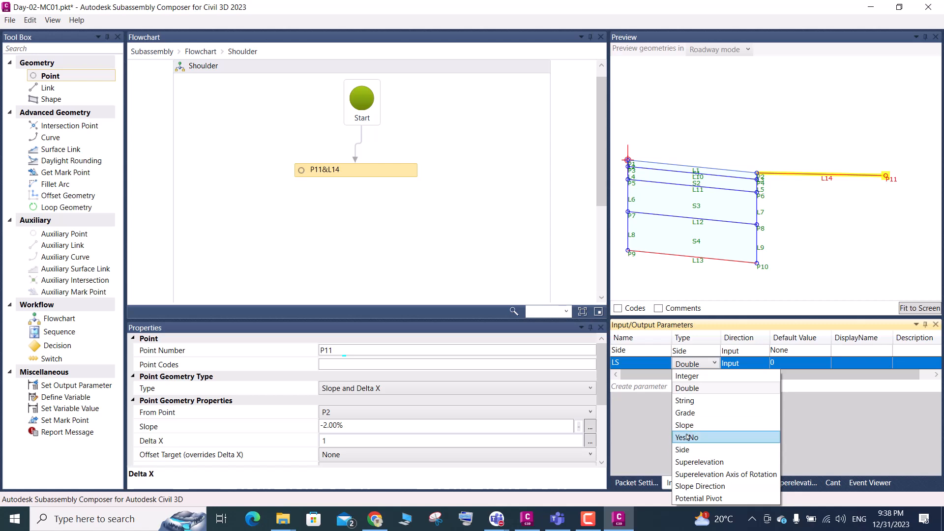
click(687, 415)
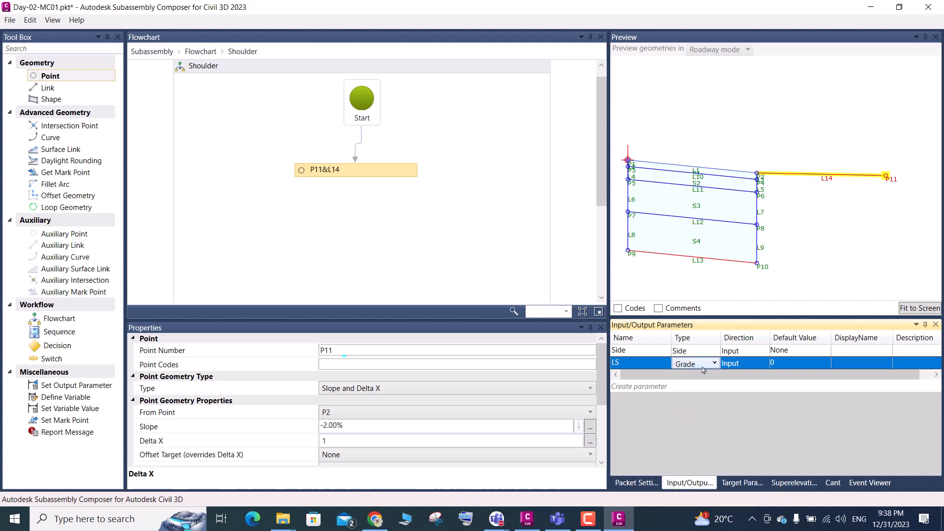
click(849, 363)
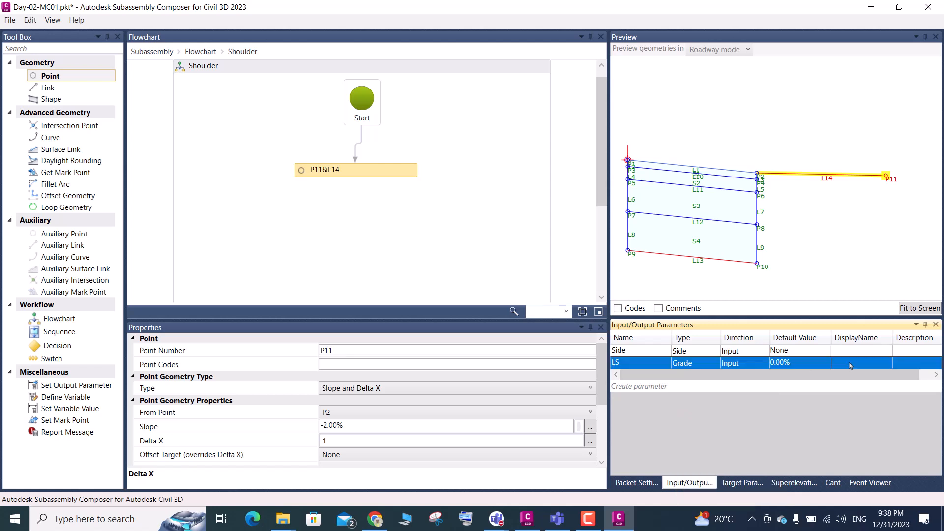
text(L)
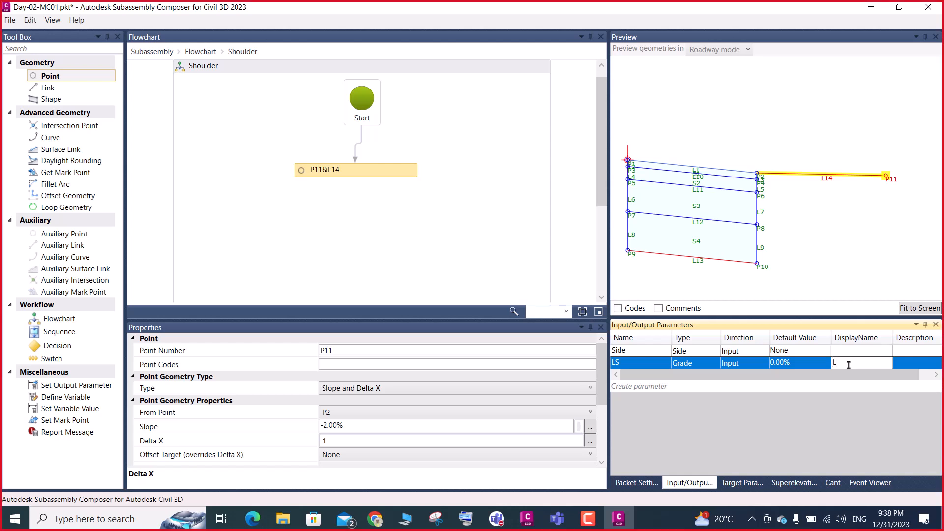
text(ANE SLOPE)
Set the LS parameter's default value to 10% and return to the main flowchart
click(808, 365)
drag(808, 363, 751, 363)
text(10)
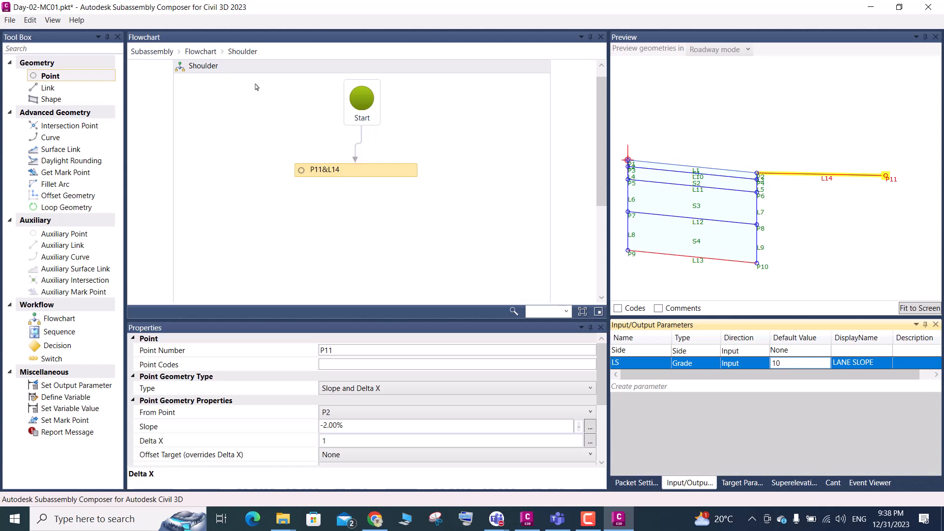
click(200, 52)
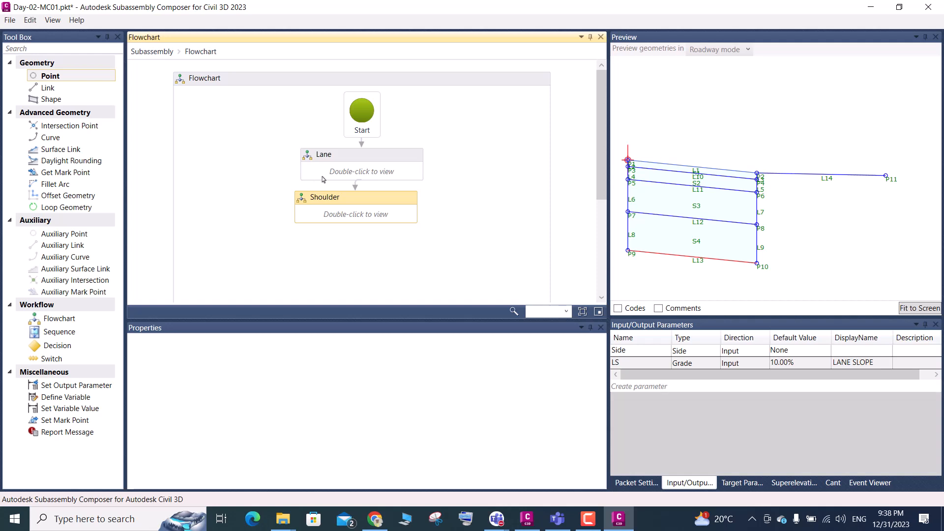
Open the Lane flowchart and bring up the slope of point P2 for editing
double_click(323, 177)
click(329, 173)
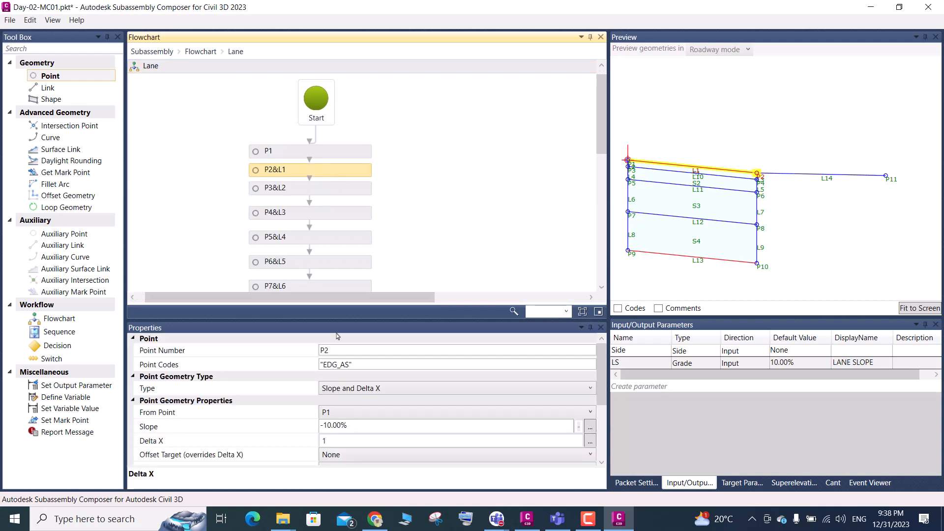
click(349, 426)
drag(346, 425, 324, 424)
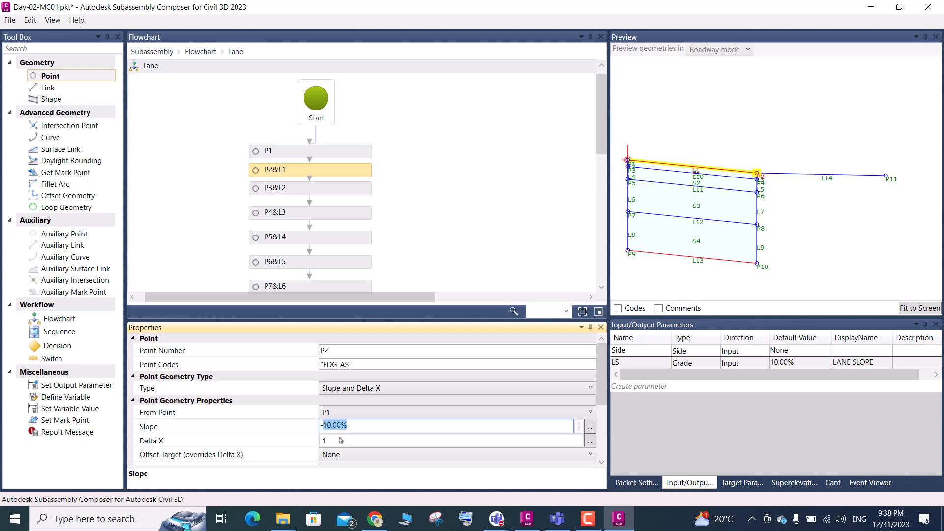
text(LS)
Set the LS parameter's default value to 20%
click(804, 365)
click(802, 351)
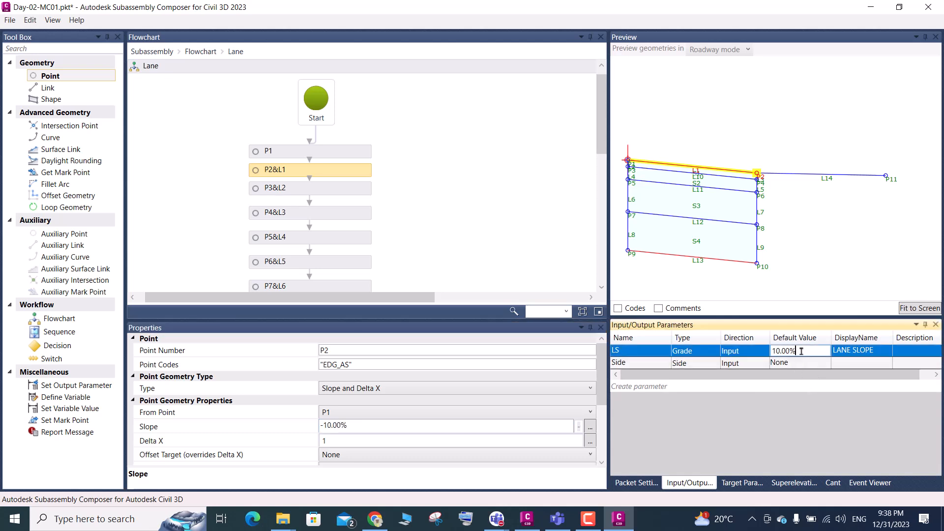
drag(801, 352, 756, 356)
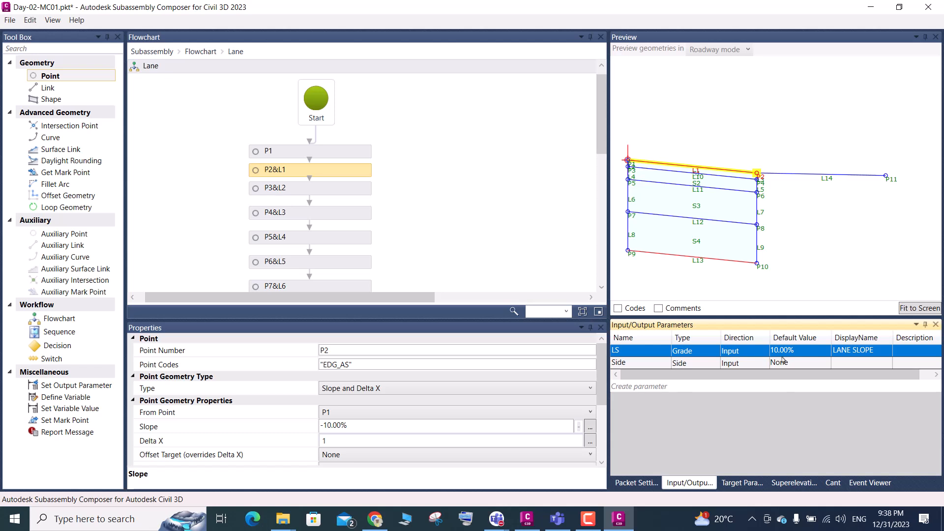
click(798, 351)
drag(799, 351, 774, 349)
text(20)
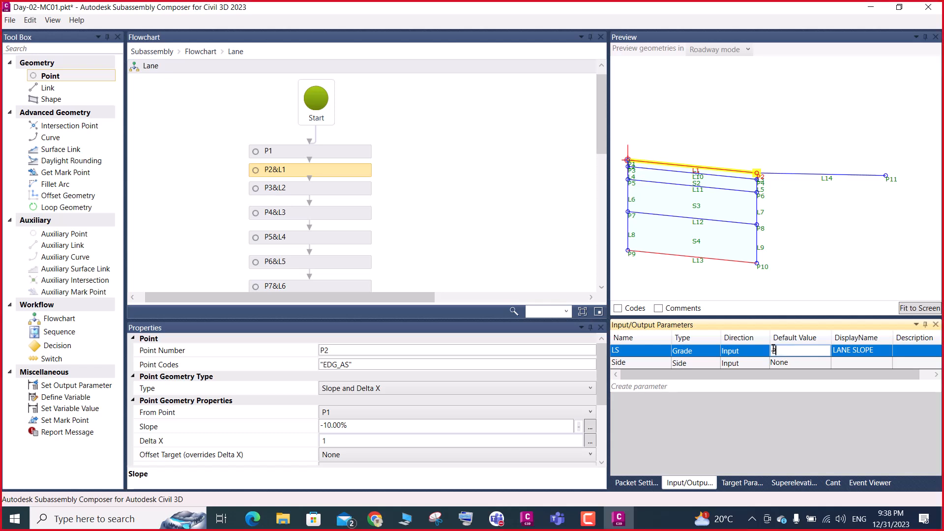
key(Return)
click(817, 276)
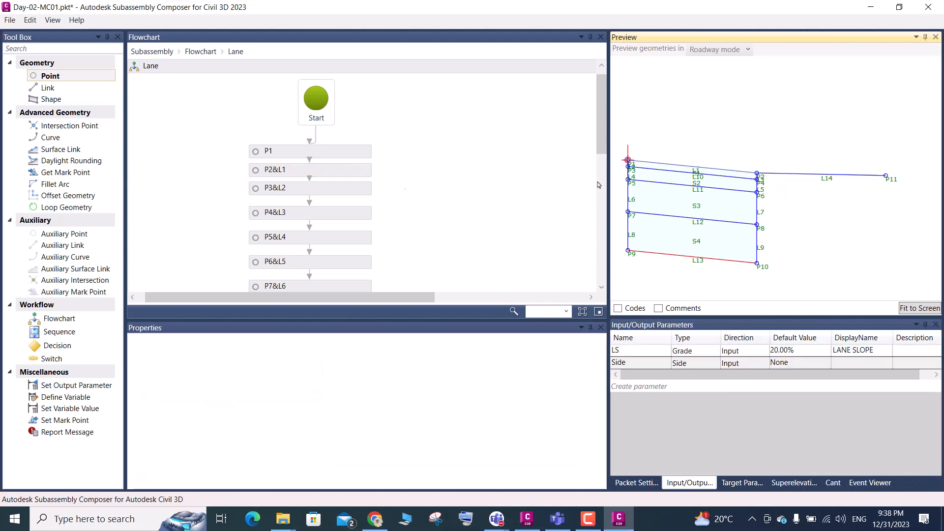
Set the LS parameter's default value to 50%
click(801, 353)
click(787, 350)
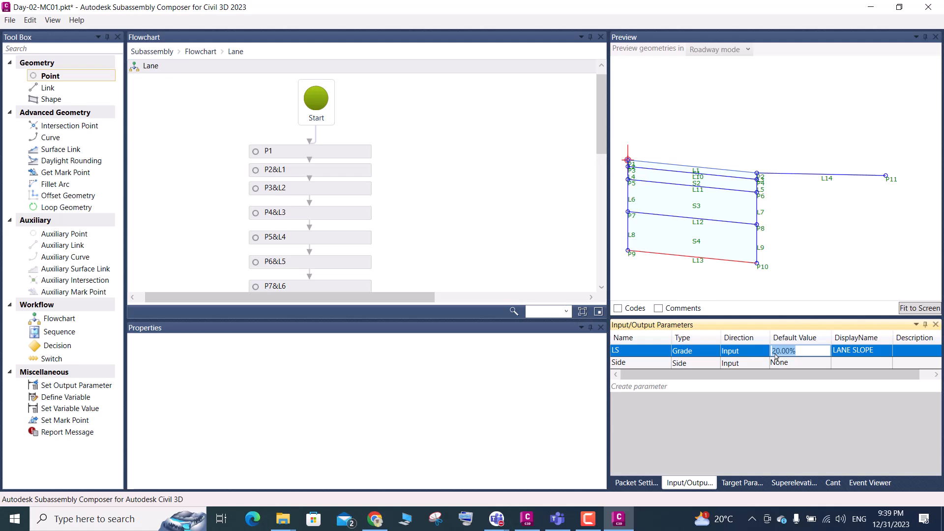
text(50)
key(Return)
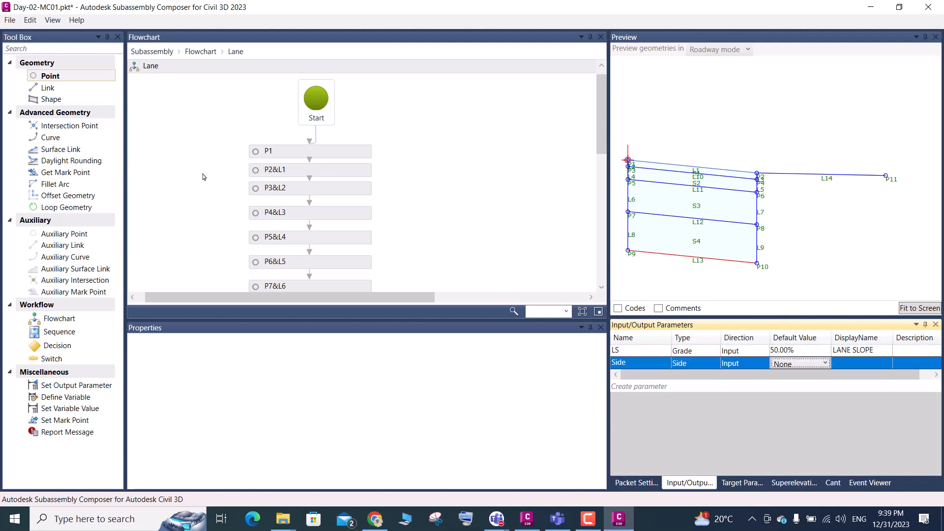
Set the slope of point P2 in the Lane flowchart to -LS and fit the preview to the screen
click(293, 174)
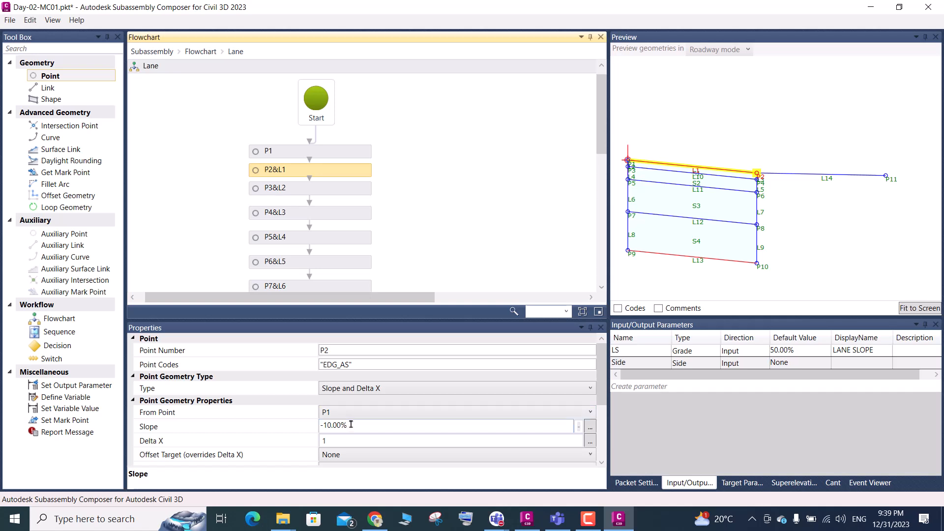
drag(354, 426, 325, 424)
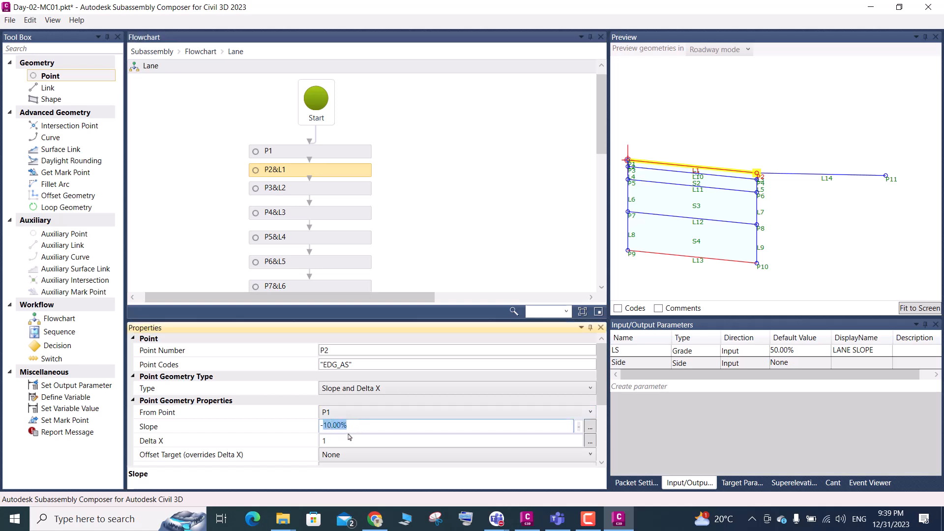
click(629, 353)
click(629, 352)
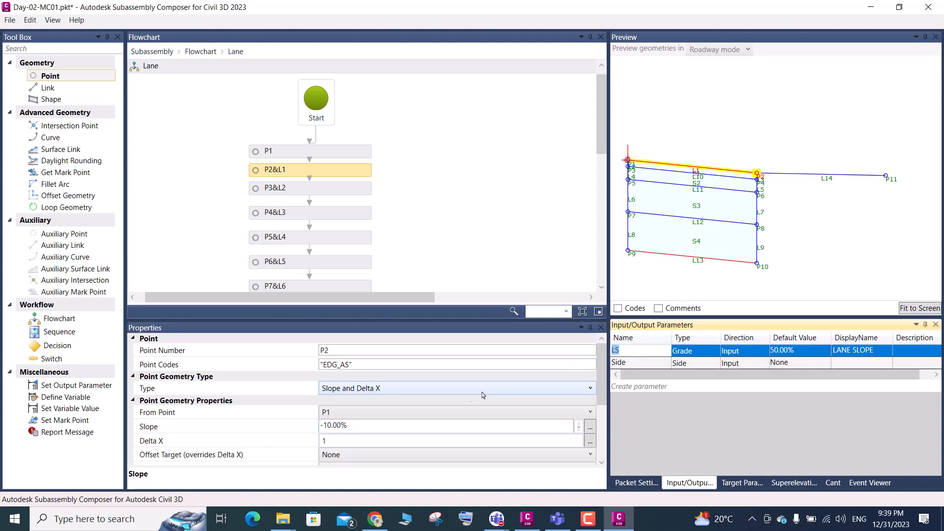
drag(348, 425, 324, 424)
text(LS)
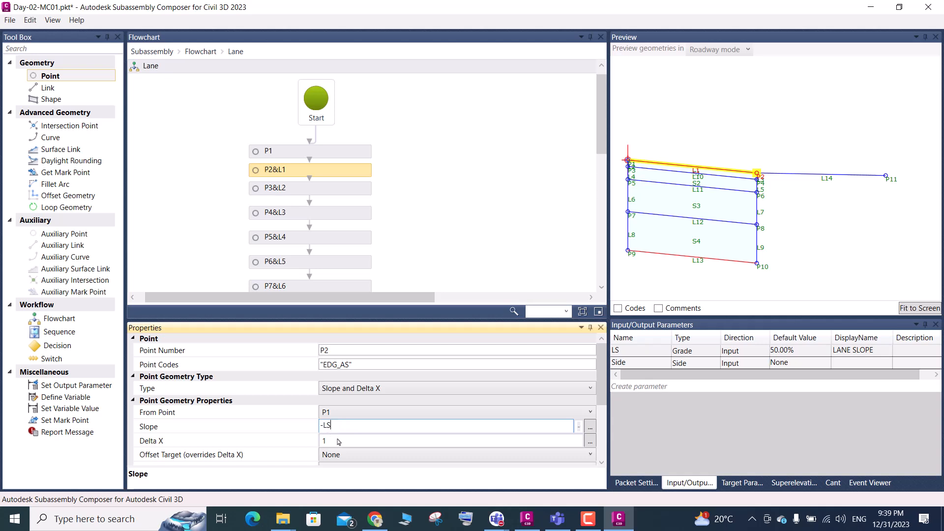
click(349, 441)
key(Return)
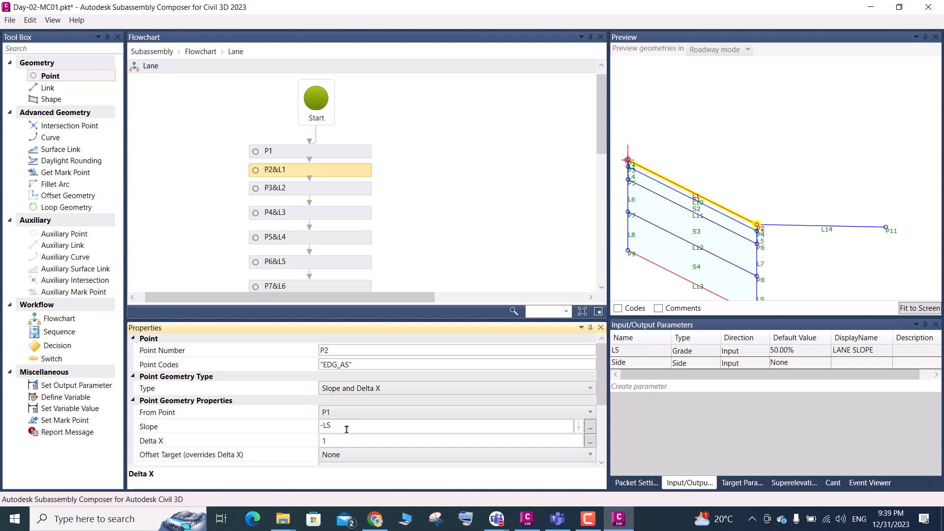
click(914, 309)
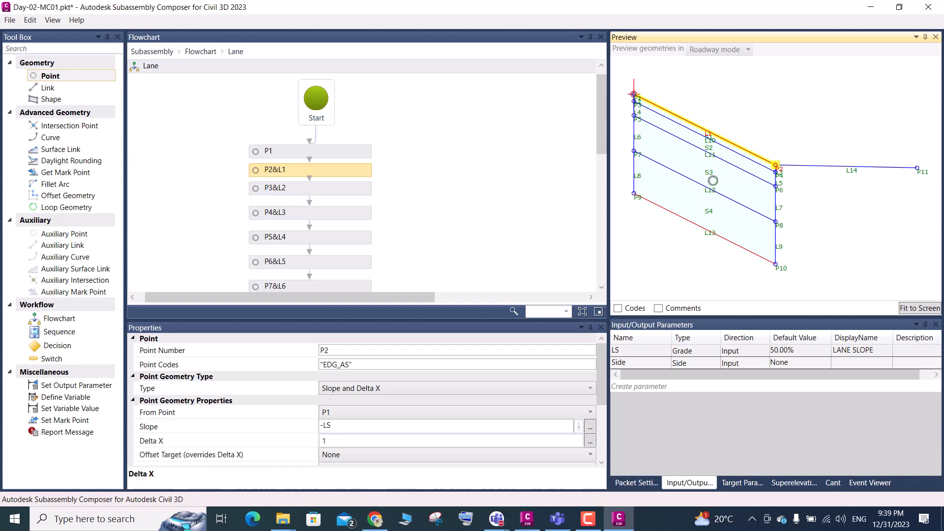
scroll(714, 180, down, 2)
scroll(717, 180, down, 1)
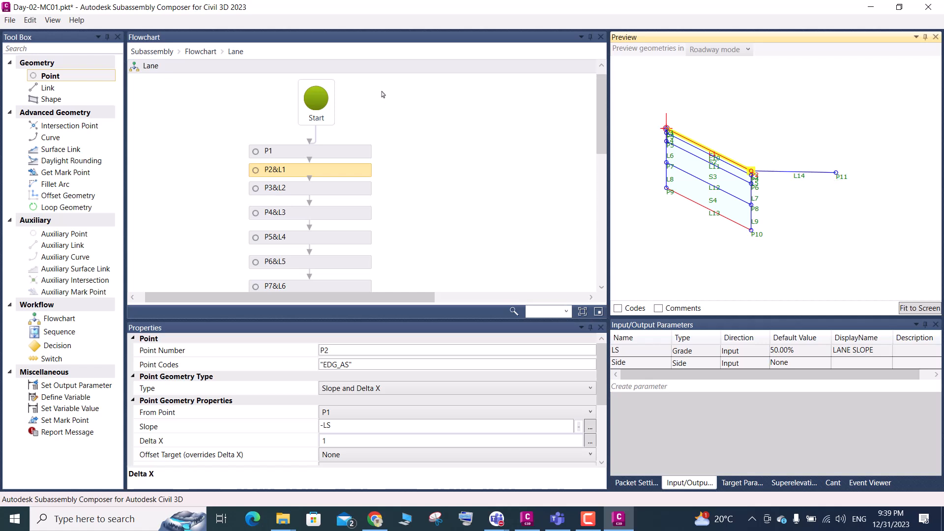
Set the slope of point P11 in the Shoulder flowchart to -LS and fit the preview to the screen
click(202, 52)
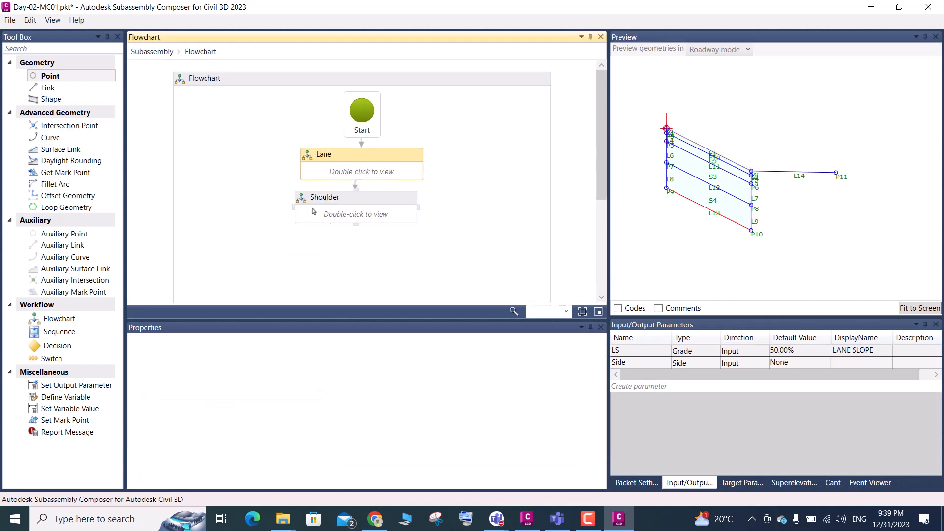
double_click(339, 216)
click(351, 173)
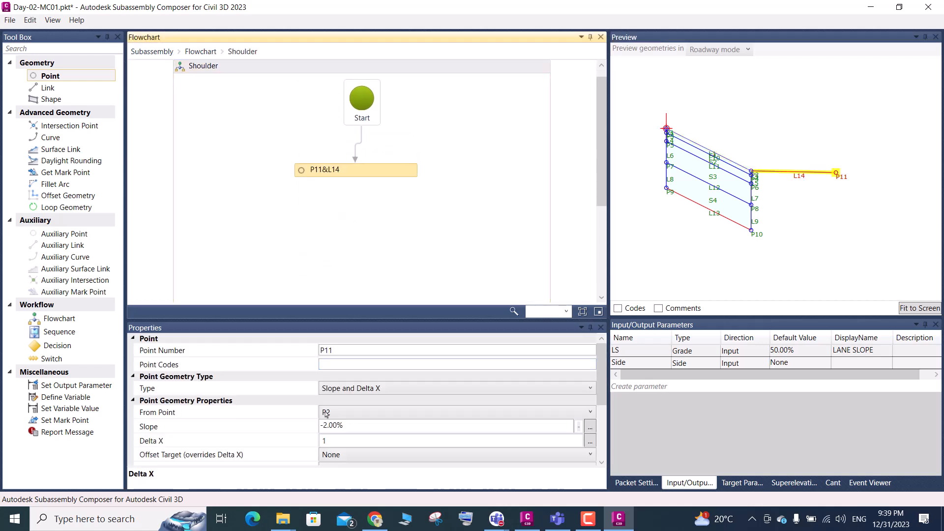
drag(348, 425, 331, 428)
key(BackSpace)
key(BackSpace)
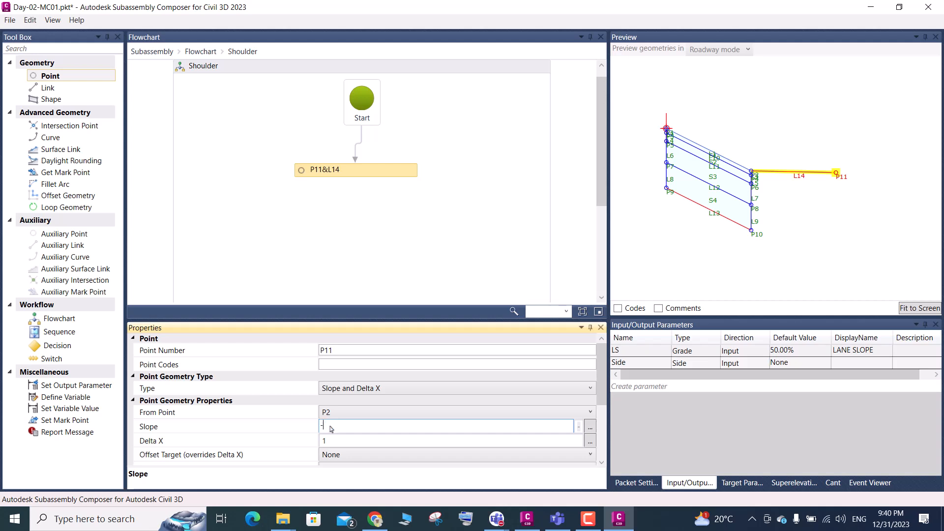
text(LS)
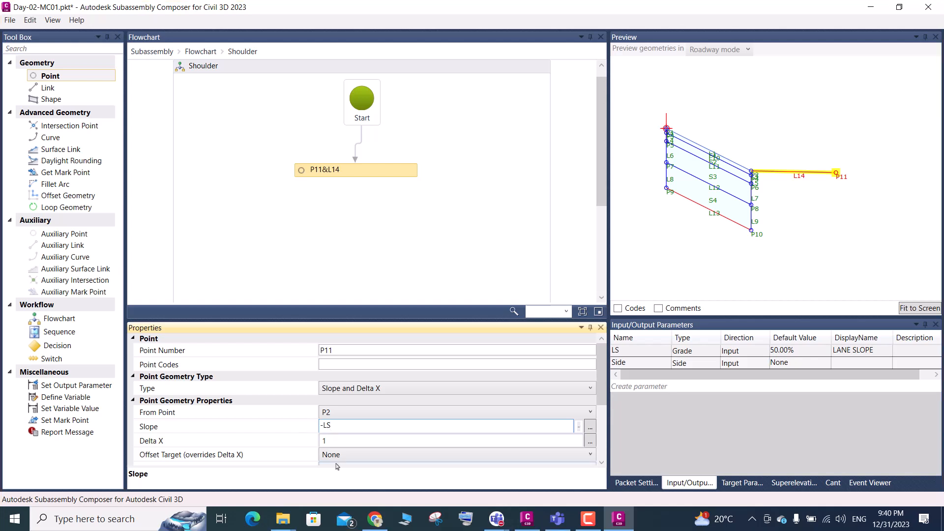
click(353, 441)
click(691, 219)
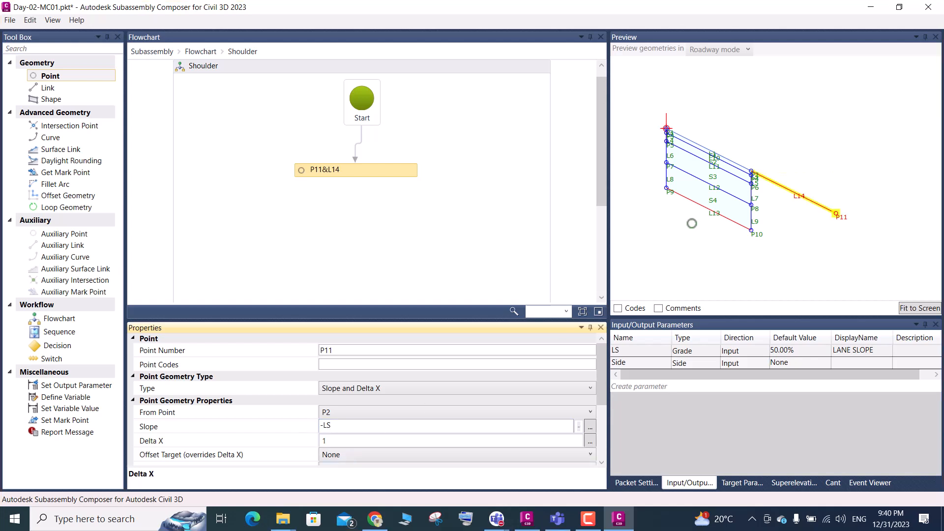
click(909, 308)
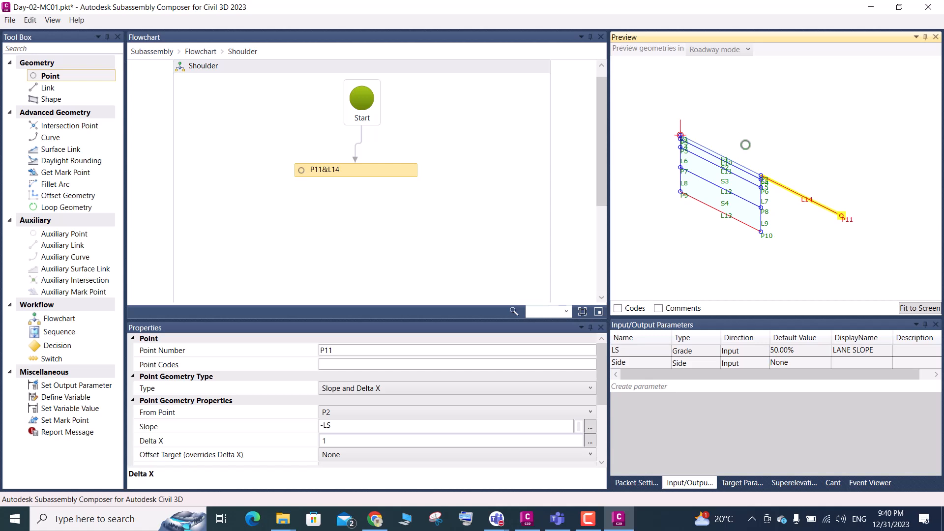
scroll(757, 178, up, 2)
scroll(758, 179, up, 2)
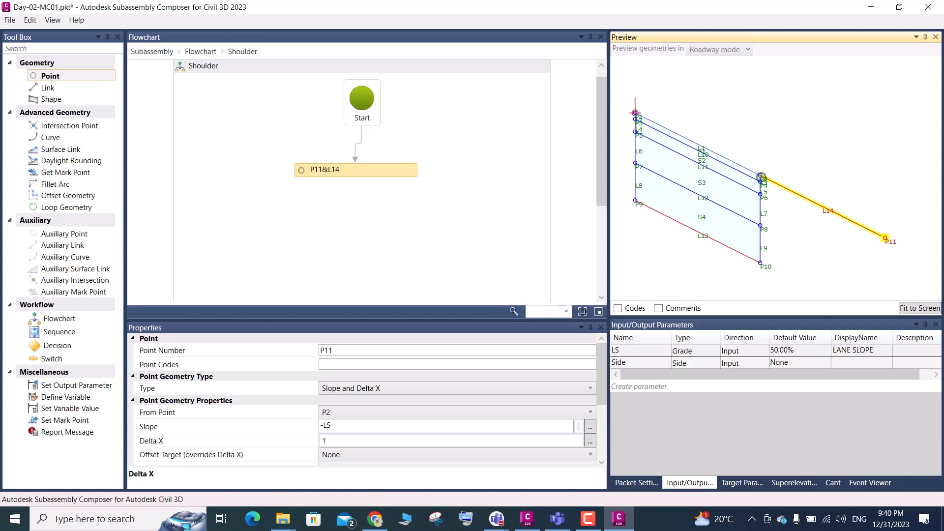
scroll(761, 177, up, 2)
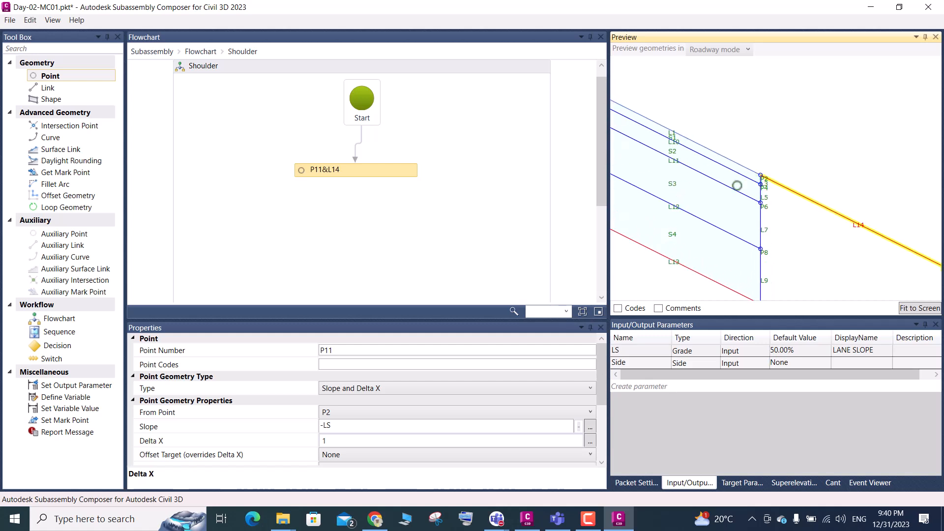
scroll(737, 186, down, 3)
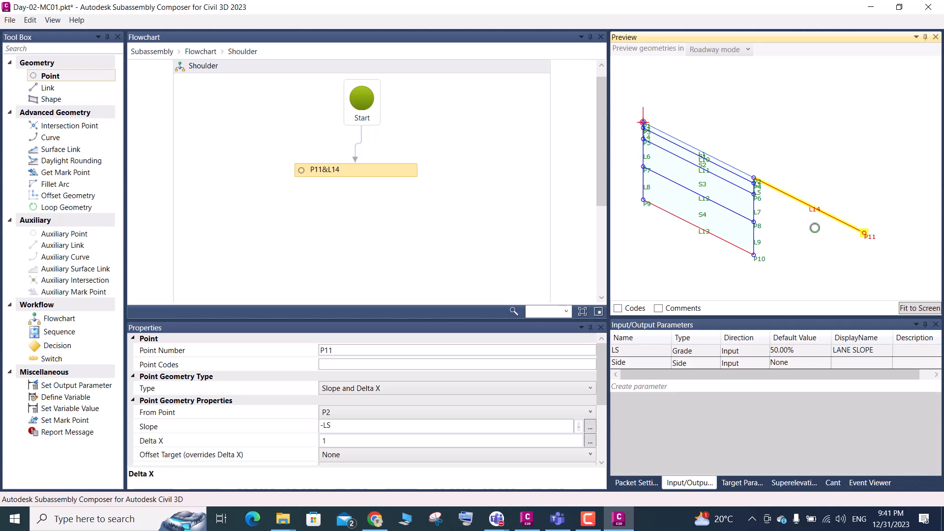
Switch to Civil 3D and open the recent drawing LIW-UG-DWG-RD-PL-0202 TO 208
click(871, 7)
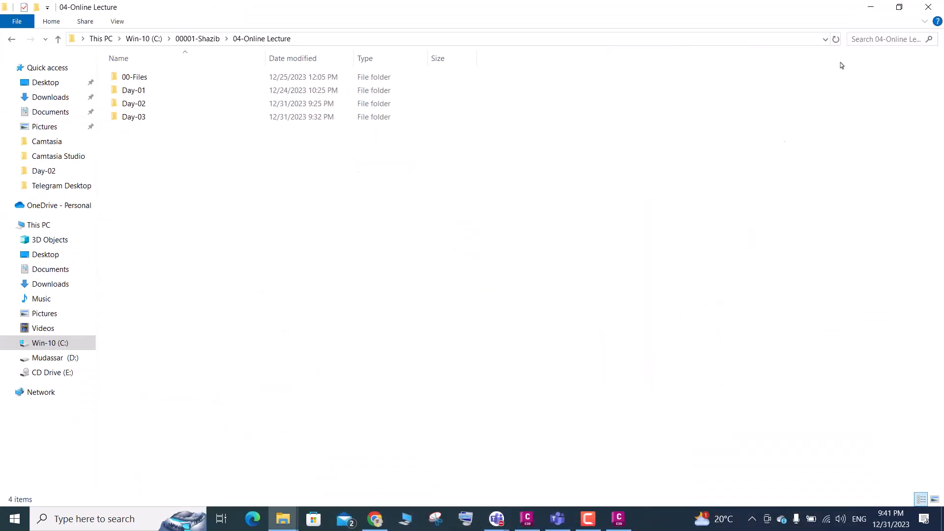
click(528, 520)
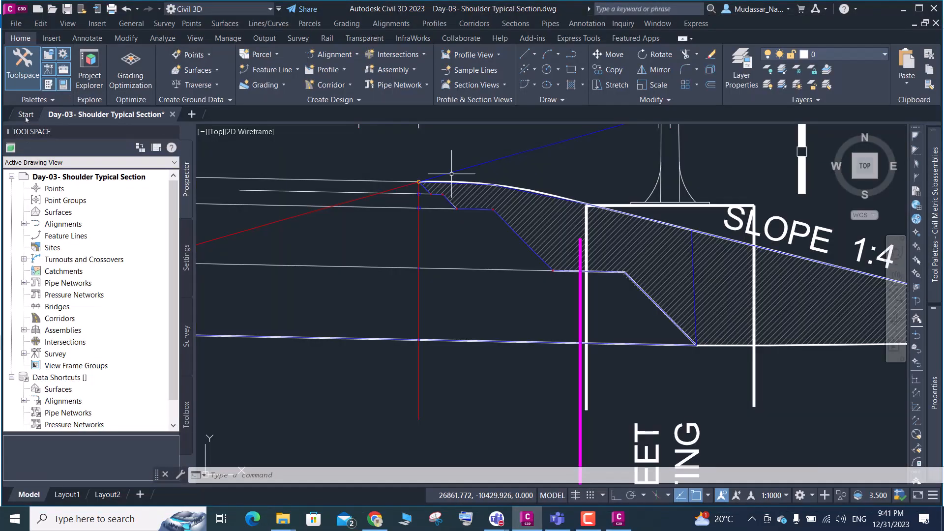
click(26, 117)
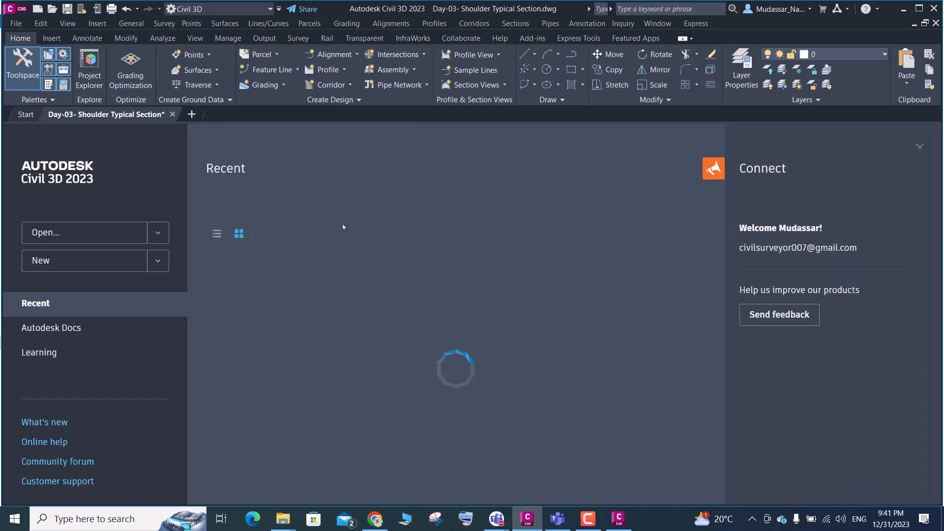
scroll(339, 318, down, 2)
scroll(339, 318, down, 4)
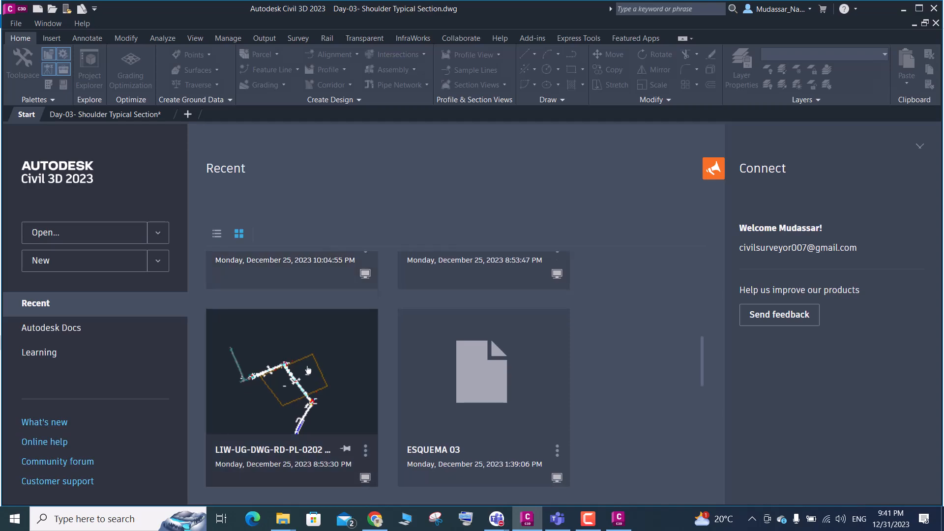
click(308, 369)
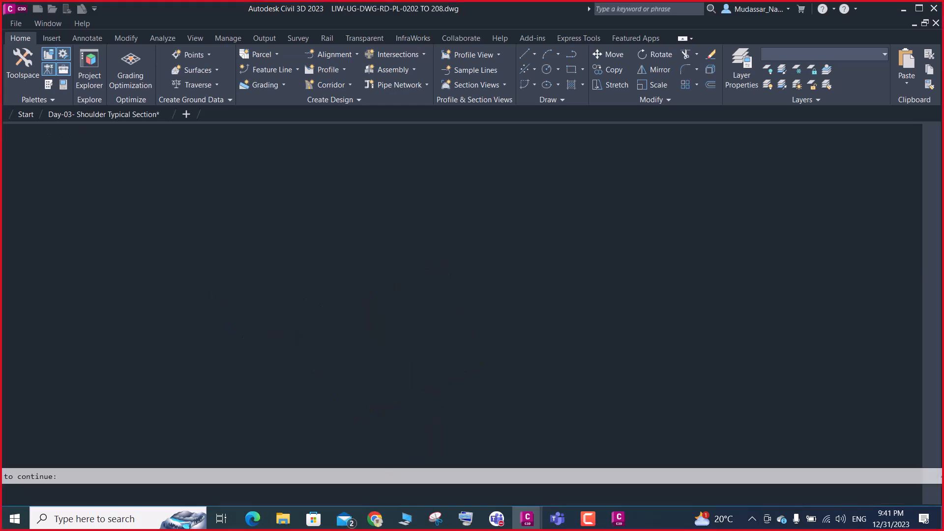
mouse_move(376, 519)
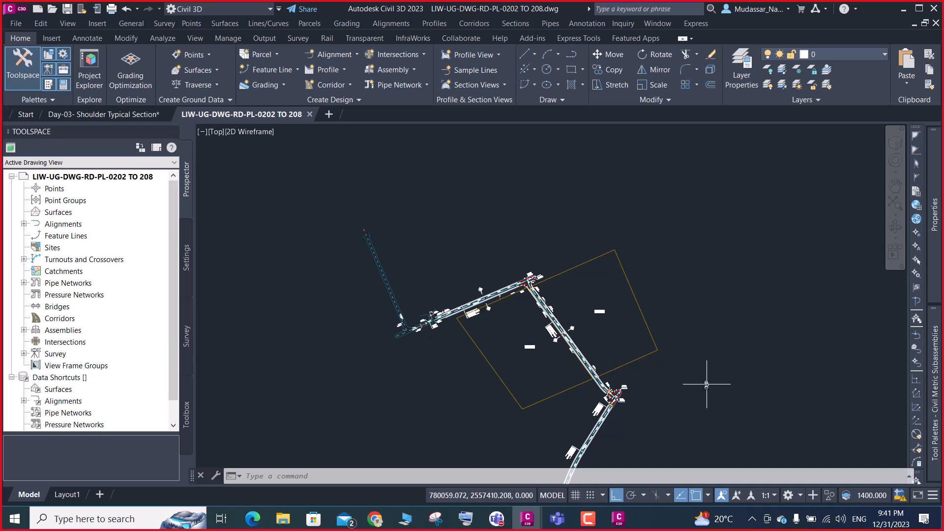
Examine the plan layout of ROAD-MC7-01 from chainage 0+100 up to the junction with MC02
scroll(456, 342, up, 5)
scroll(456, 341, up, 3)
scroll(456, 342, down, 3)
scroll(460, 354, down, 2)
scroll(688, 291, up, 4)
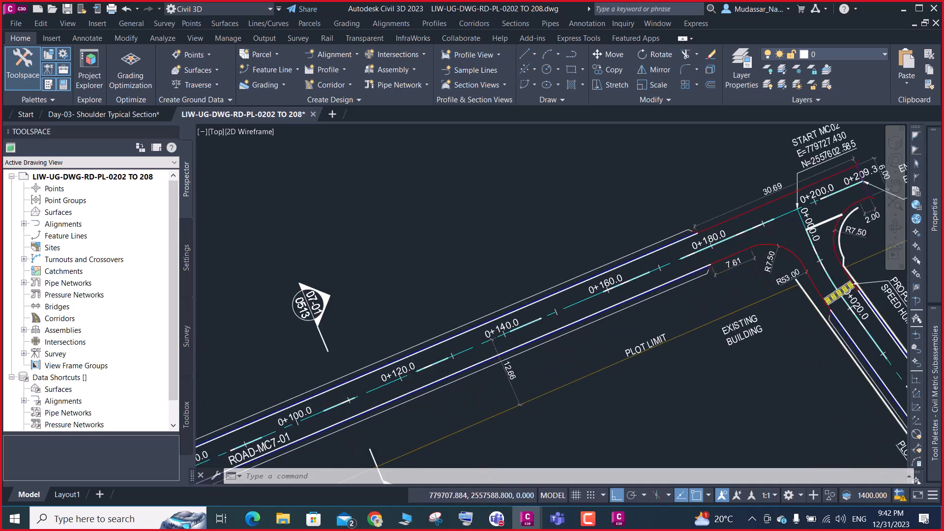
scroll(659, 285, up, 2)
scroll(652, 289, down, 2)
scroll(652, 289, up, 3)
scroll(652, 289, up, 2)
scroll(660, 276, down, 2)
scroll(673, 272, down, 2)
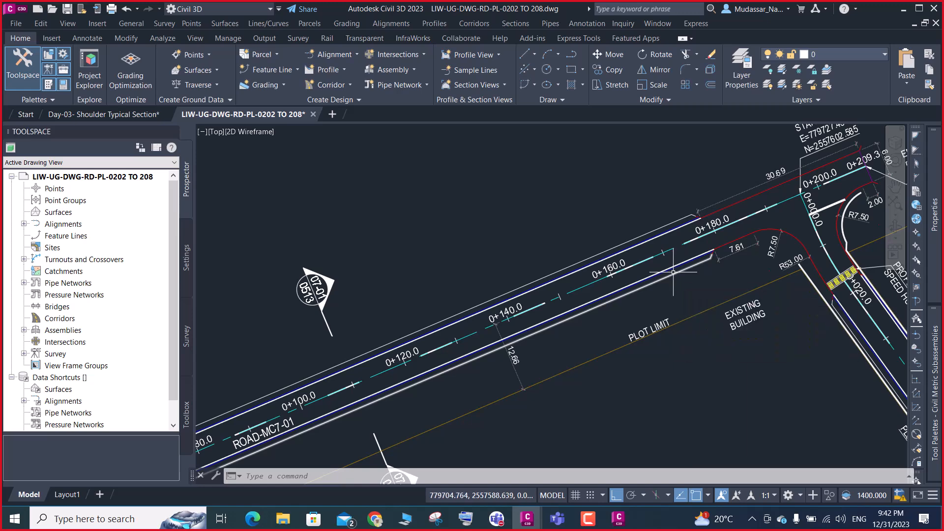
scroll(696, 266, down, 4)
scroll(696, 266, up, 10)
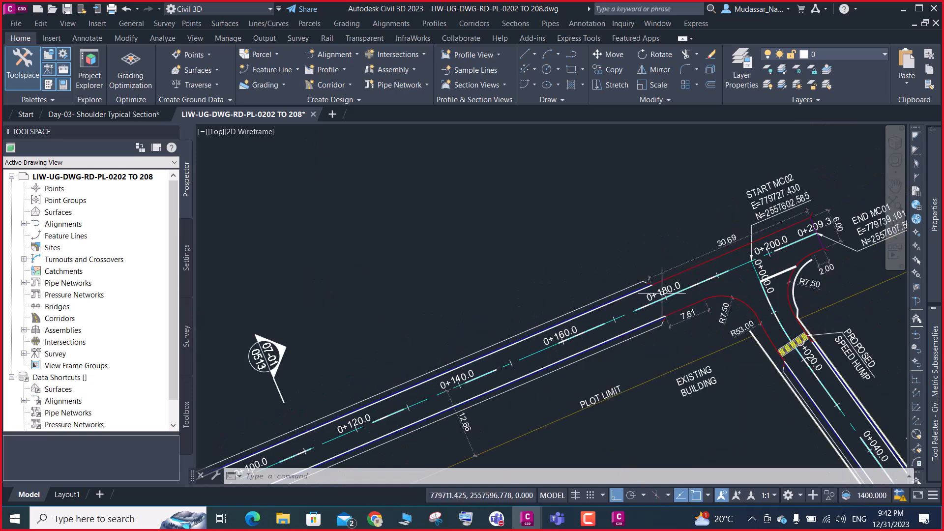
scroll(551, 206, down, 3)
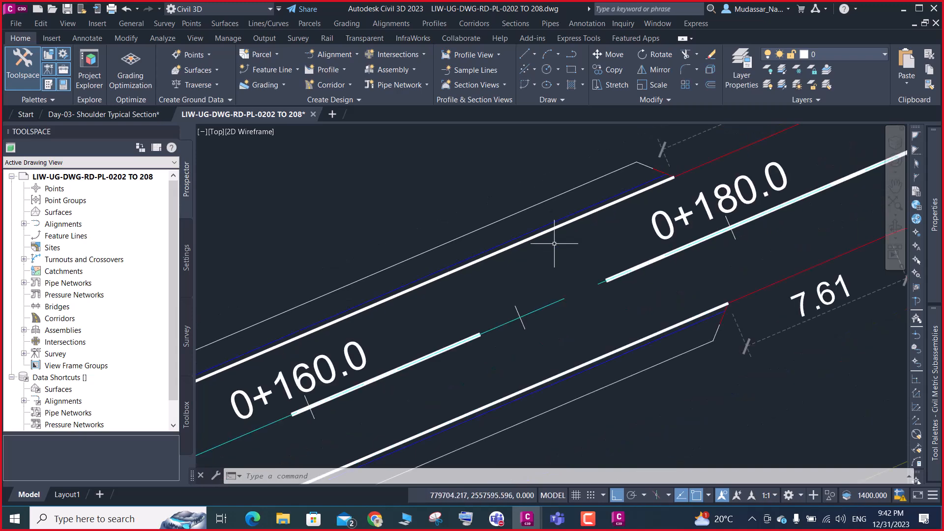
scroll(650, 203, down, 3)
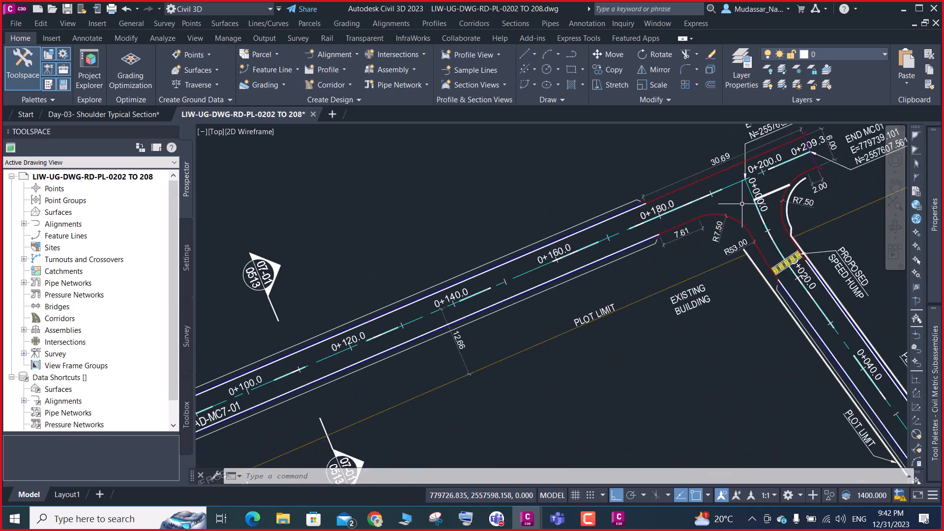
scroll(811, 276, up, 2)
scroll(799, 269, down, 6)
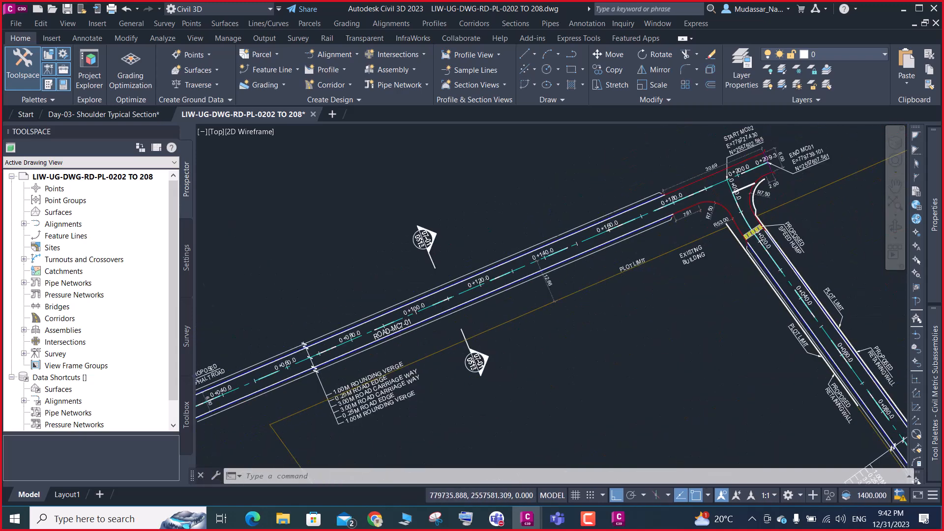
Examine the start of the proposed asphalt road and the carriageway, road edge and verge width labels on the adjoining road
scroll(536, 296, up, 6)
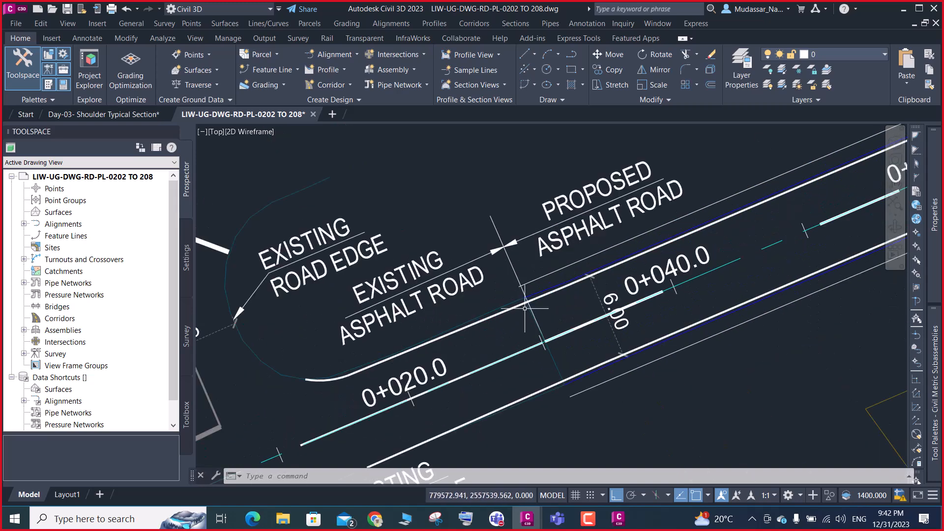
scroll(516, 314, down, 5)
scroll(545, 320, up, 5)
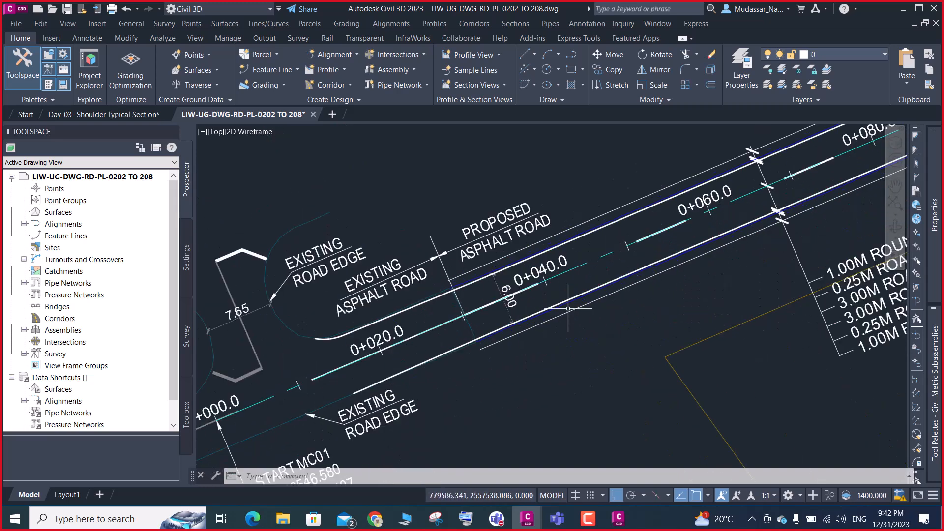
scroll(557, 316, down, 5)
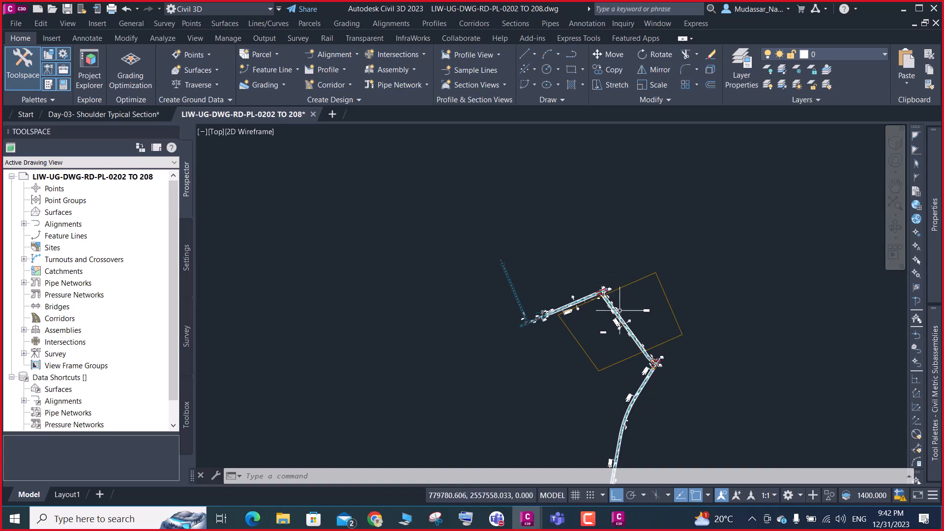
scroll(623, 318, up, 2)
scroll(623, 318, up, 4)
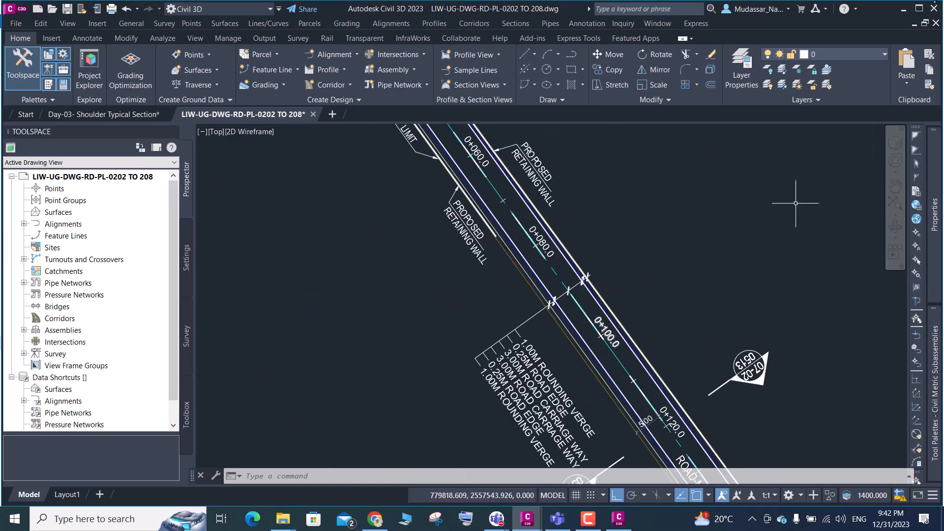
Return to Subassembly Composer and save the subassembly as Shoulder in the Day-03 folder, replacing the existing file
click(911, 10)
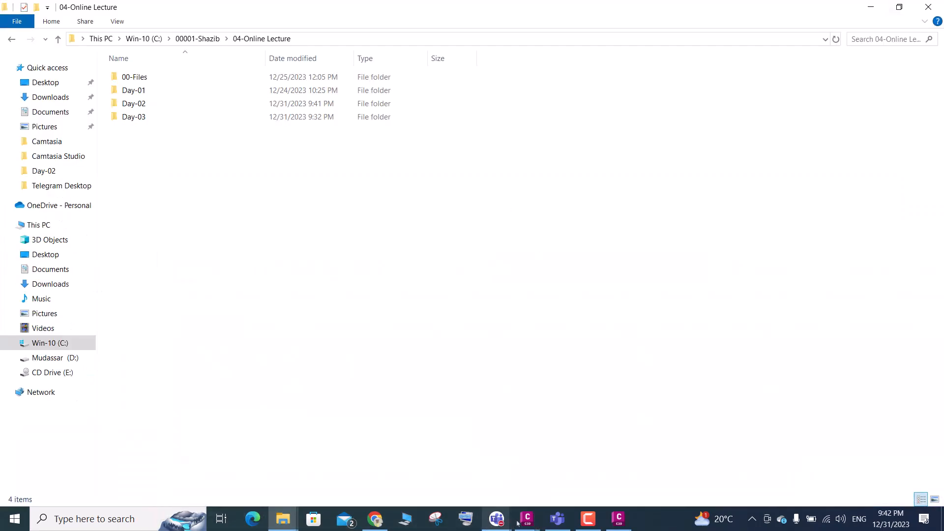
click(610, 524)
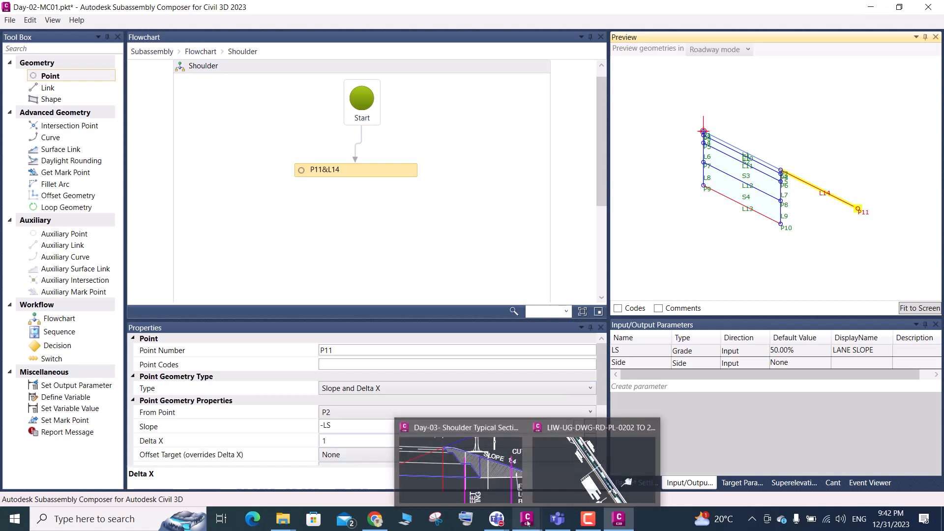
click(588, 520)
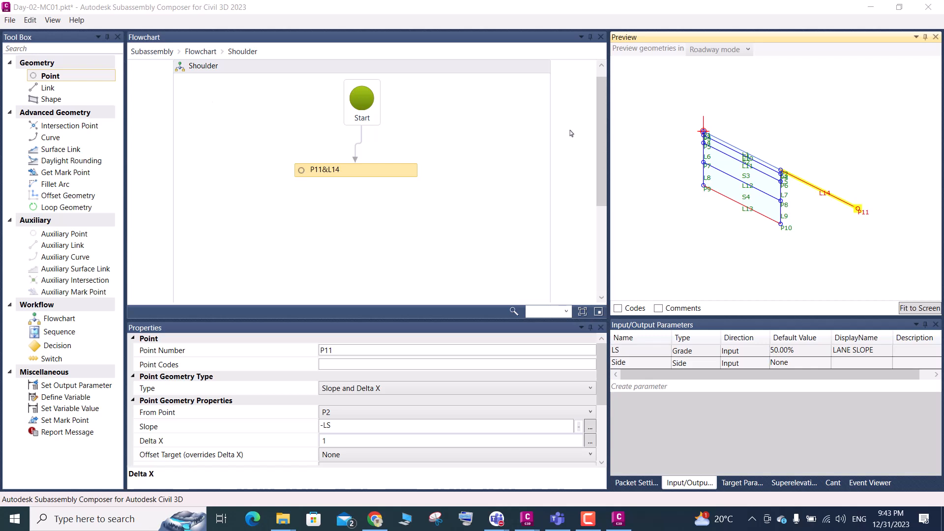
click(10, 20)
click(39, 75)
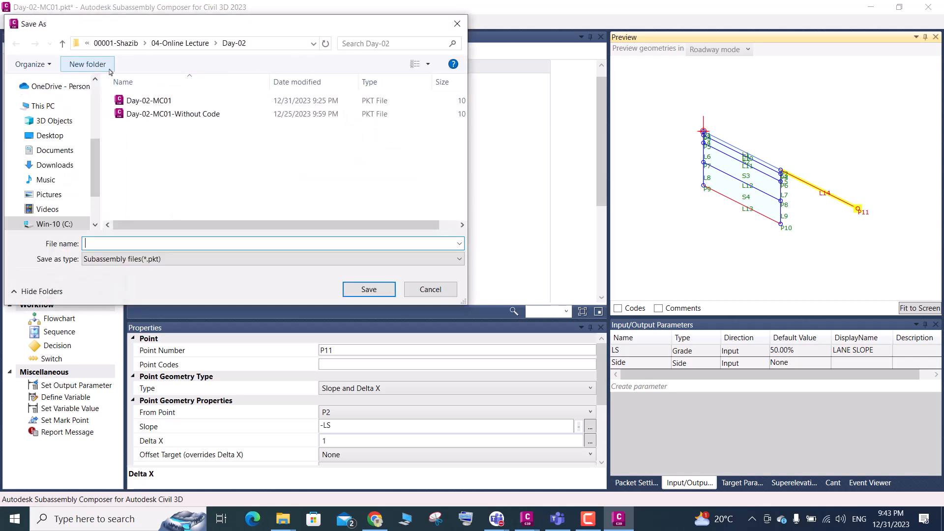
click(62, 43)
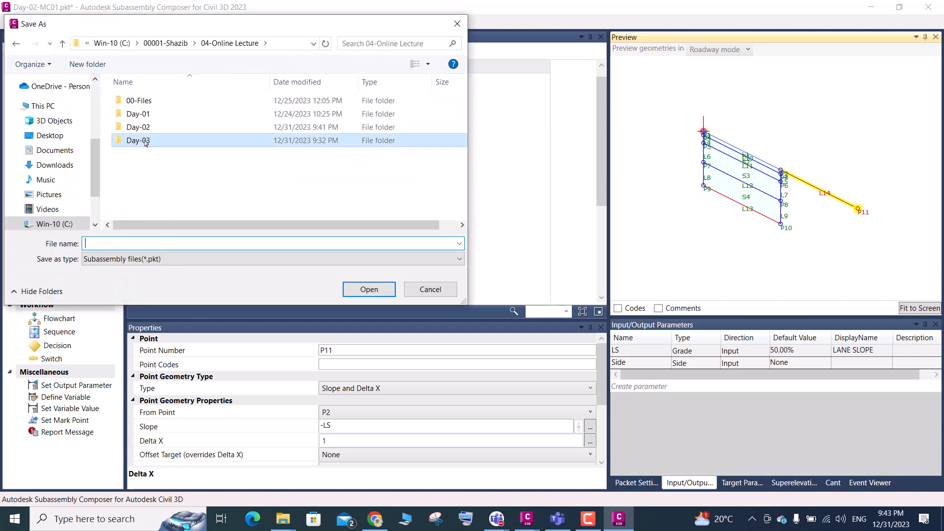
double_click(146, 142)
click(145, 101)
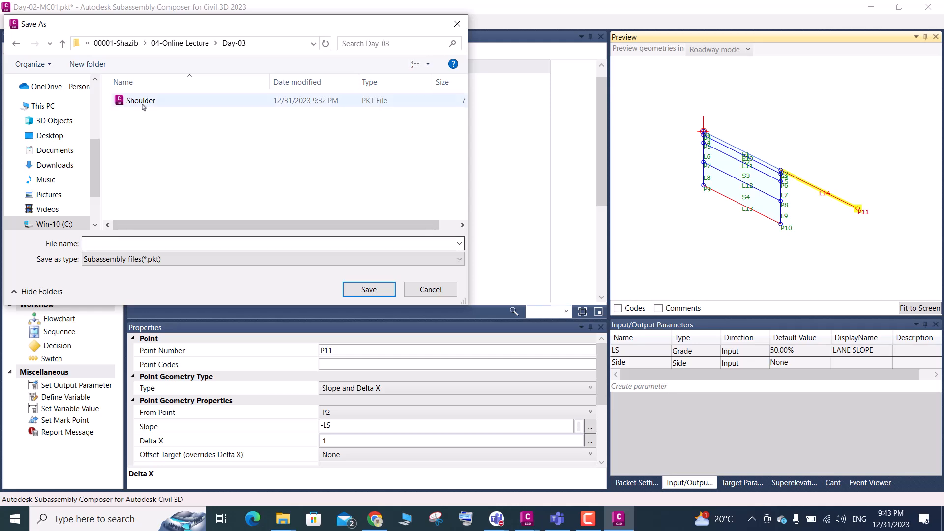
click(386, 298)
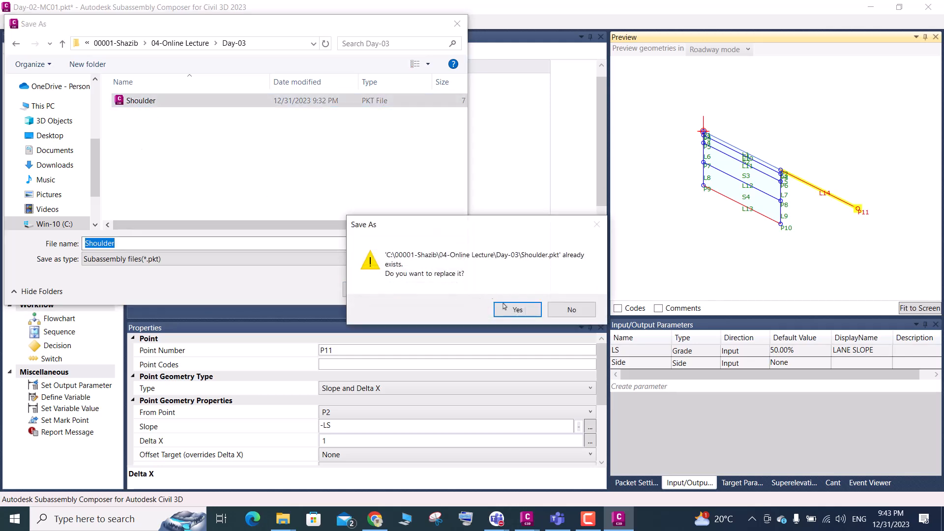
click(521, 312)
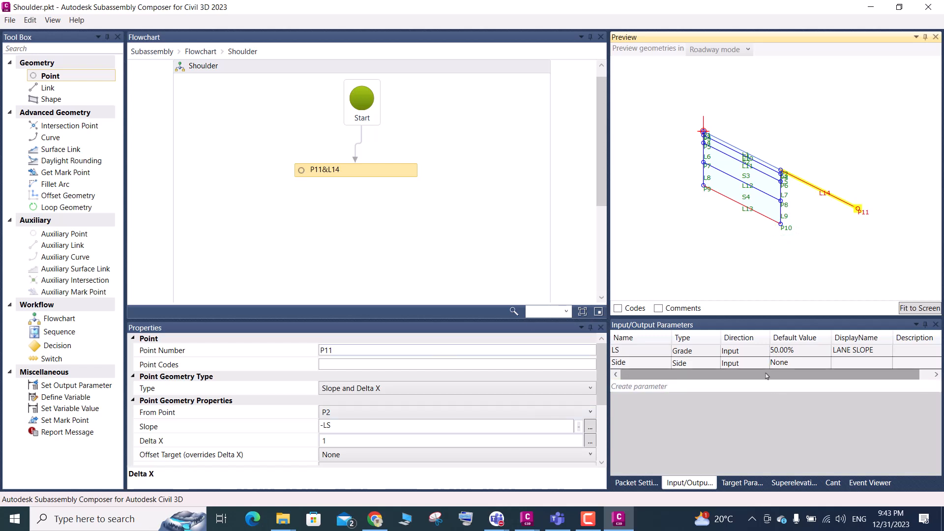
Set the LS parameter's default value to 2%
click(801, 354)
click(800, 354)
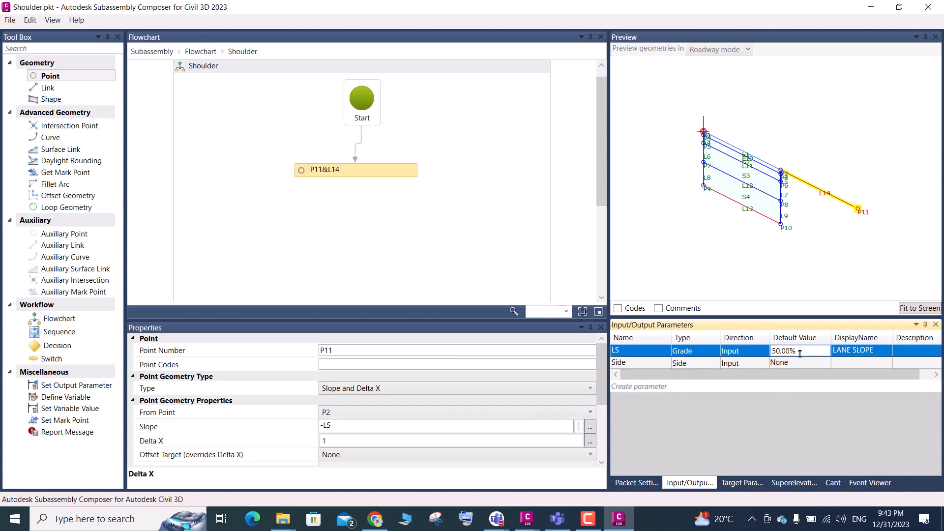
drag(802, 353, 748, 377)
text(2)
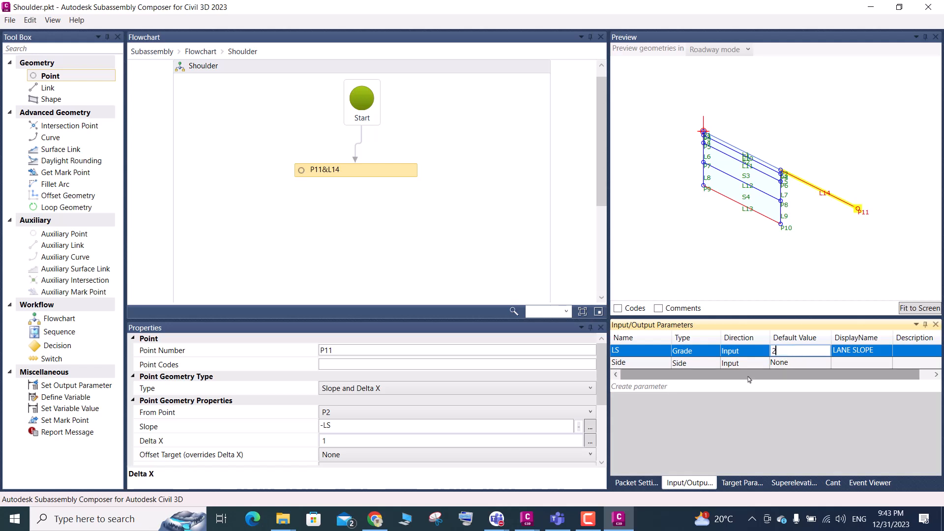
key(Return)
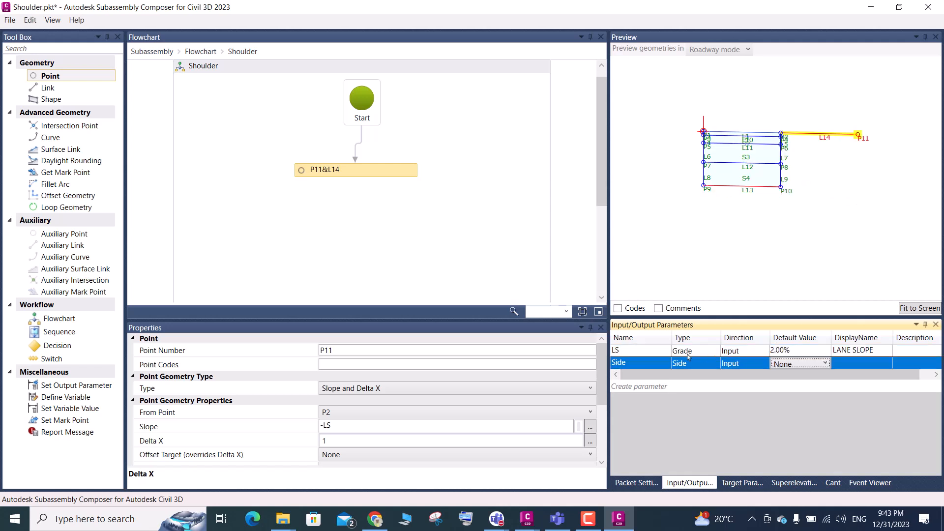
click(913, 309)
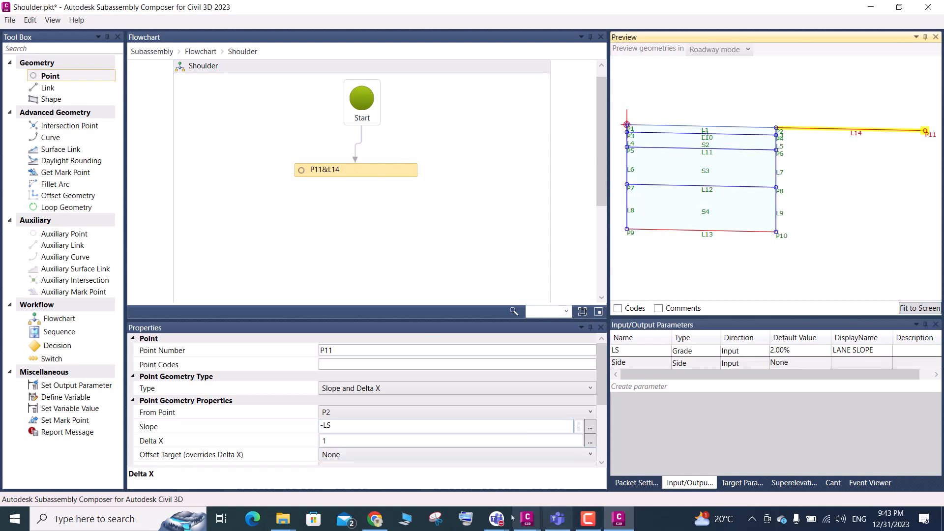
Check the shoulder edge in Civil 3D's Day-03 typical section drawing, and set point P11's Delta X to 0.25 in Subassembly Composer
click(527, 525)
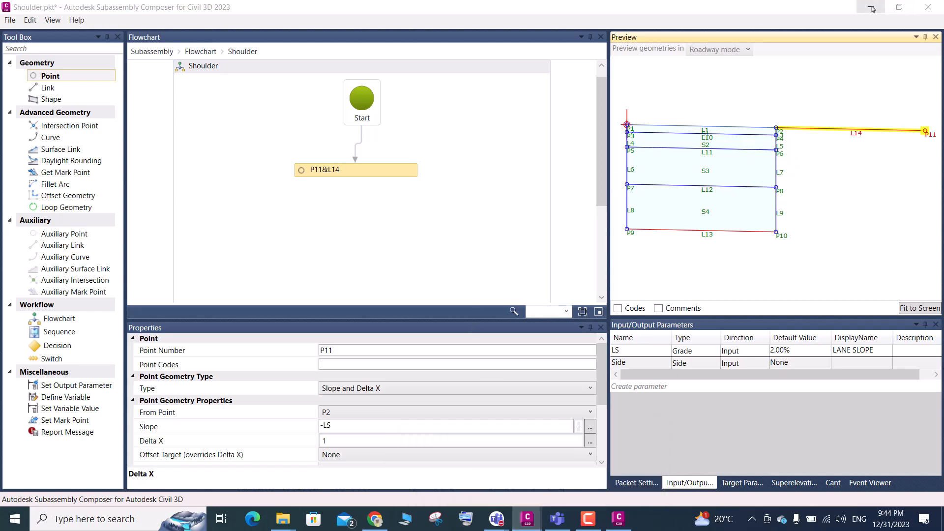
click(871, 7)
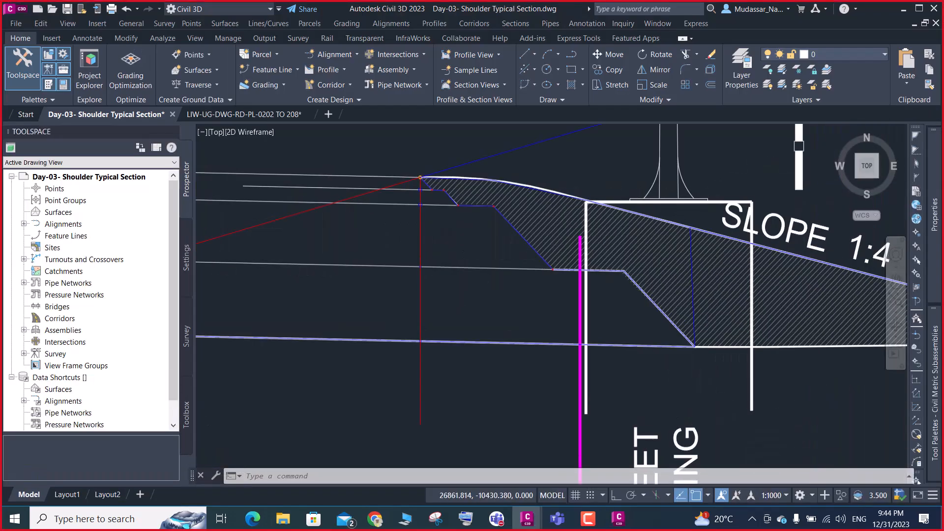
scroll(410, 183, up, 5)
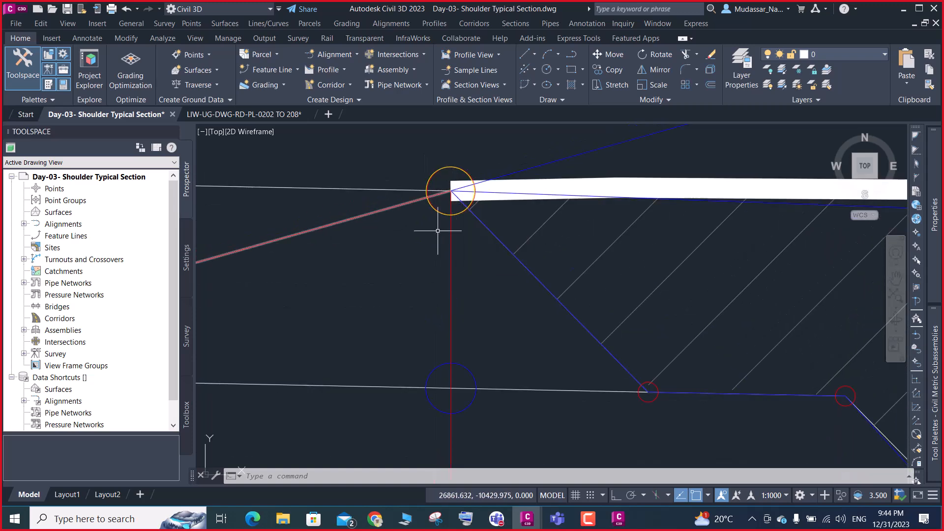
click(621, 521)
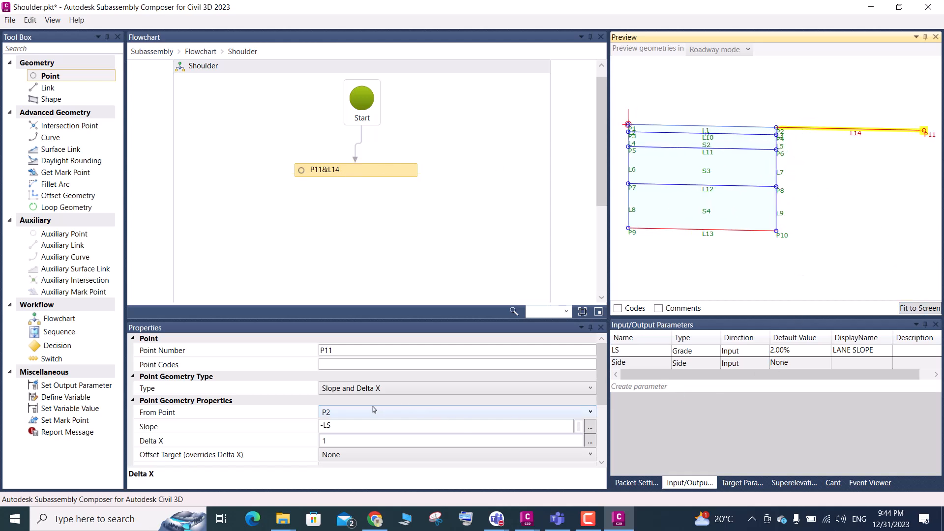
click(337, 442)
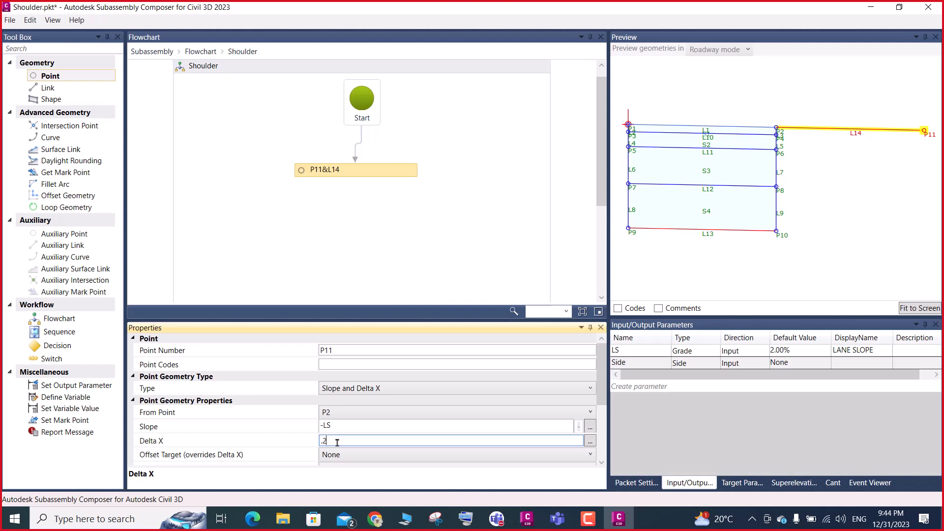
key(Return)
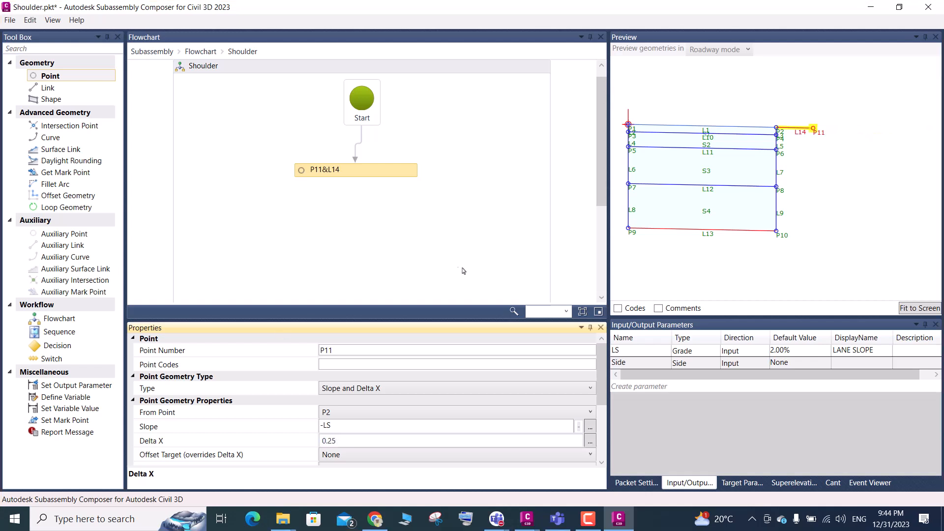
click(916, 310)
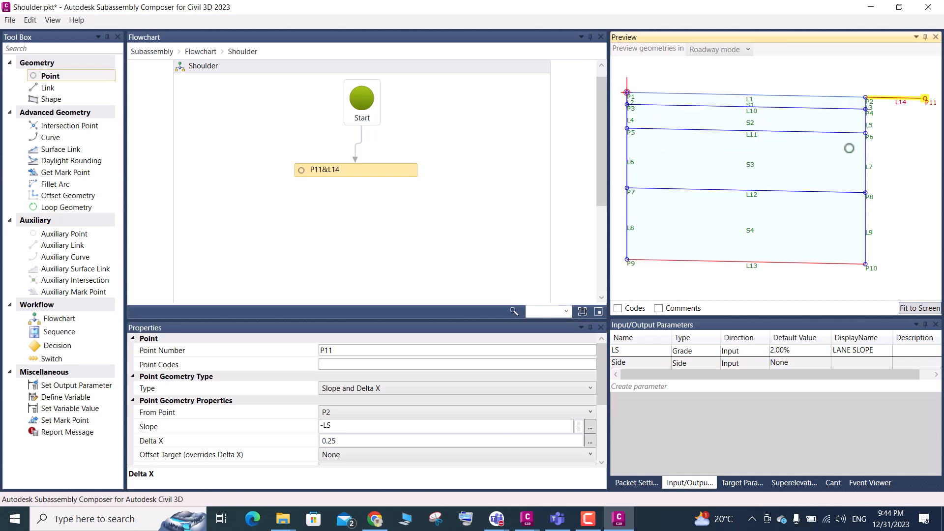
Switch to Civil 3D and examine the edge width, rounding verge width and side slope beside the street lighting pole in the typical section
click(527, 519)
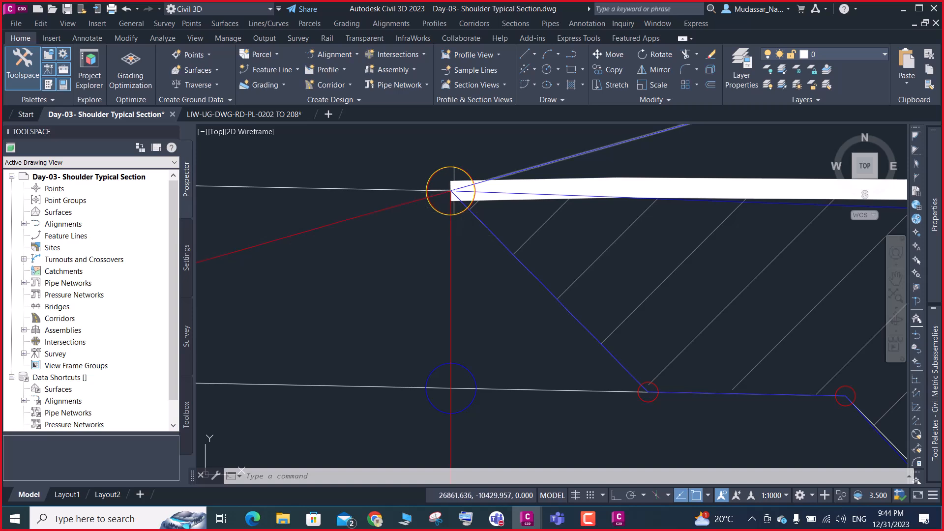
mouse_move(453, 191)
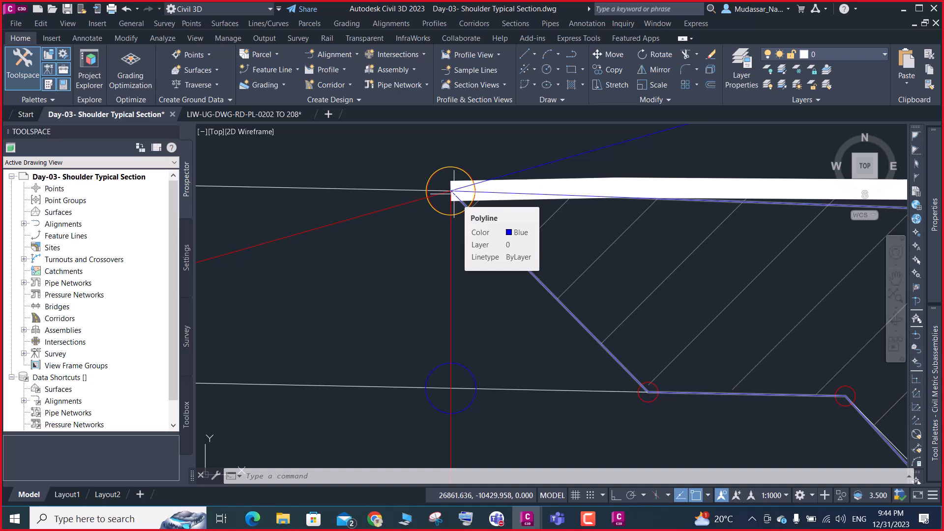
scroll(462, 196, down, 4)
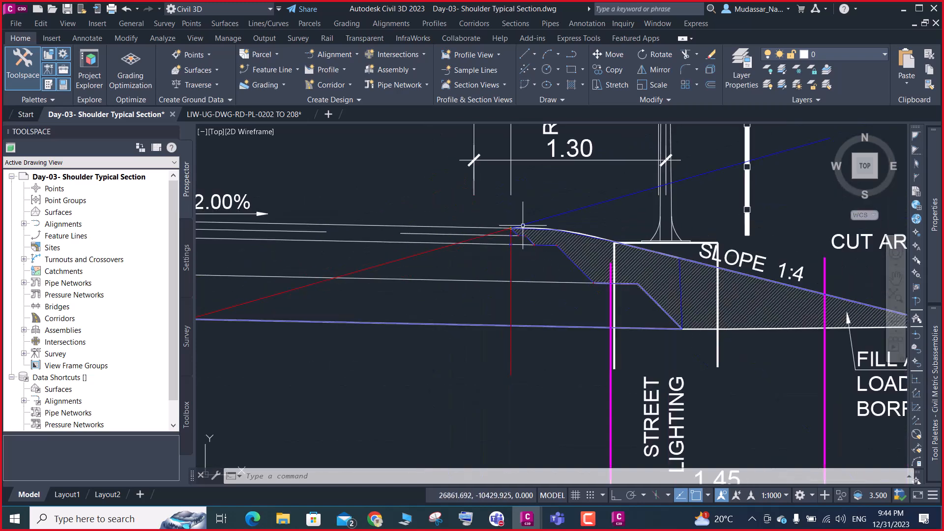
scroll(573, 232, up, 3)
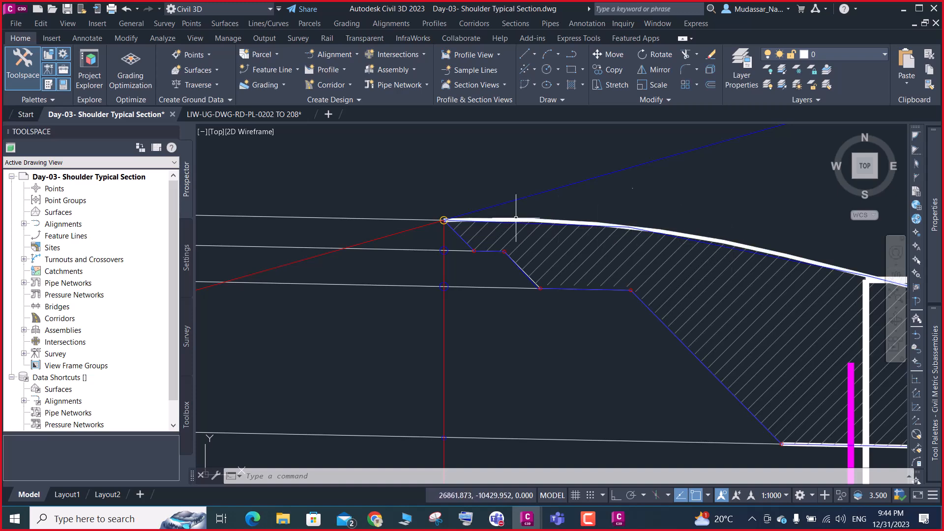
scroll(632, 211, down, 5)
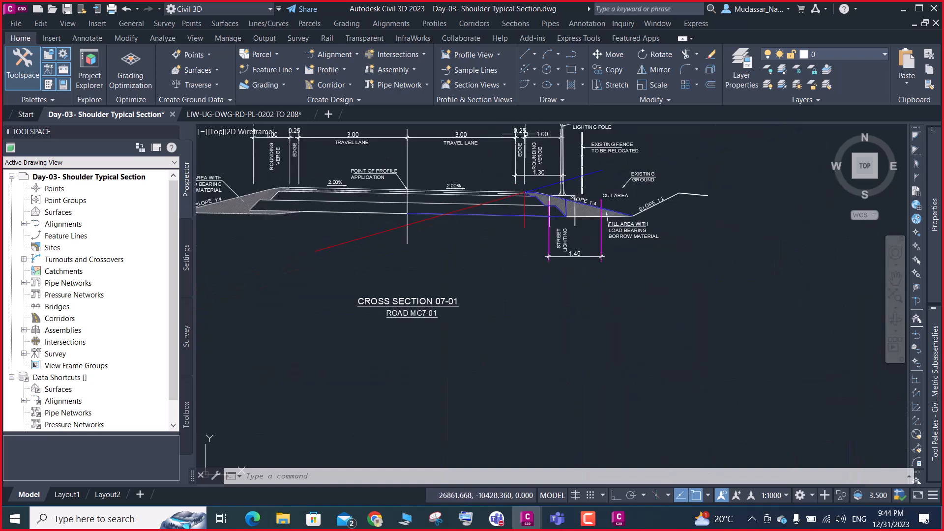
scroll(525, 134, up, 4)
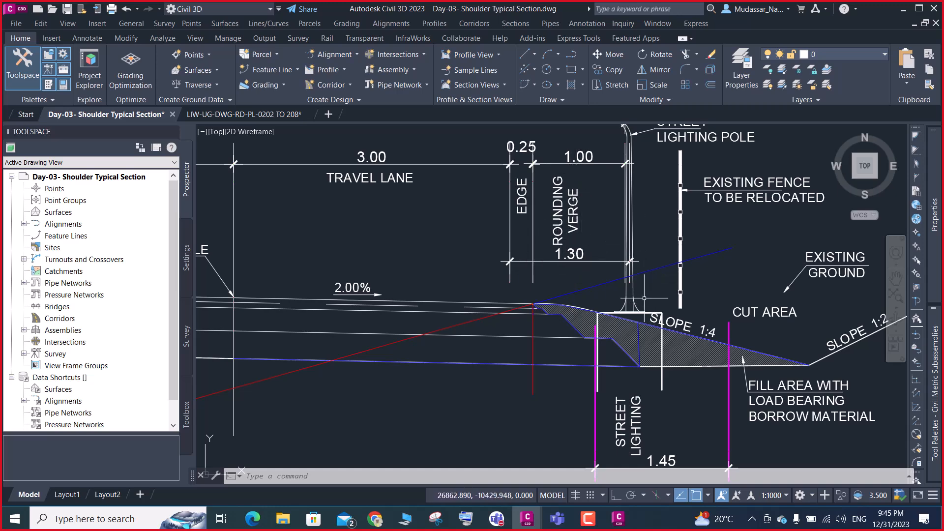
scroll(634, 284, up, 2)
scroll(634, 285, down, 2)
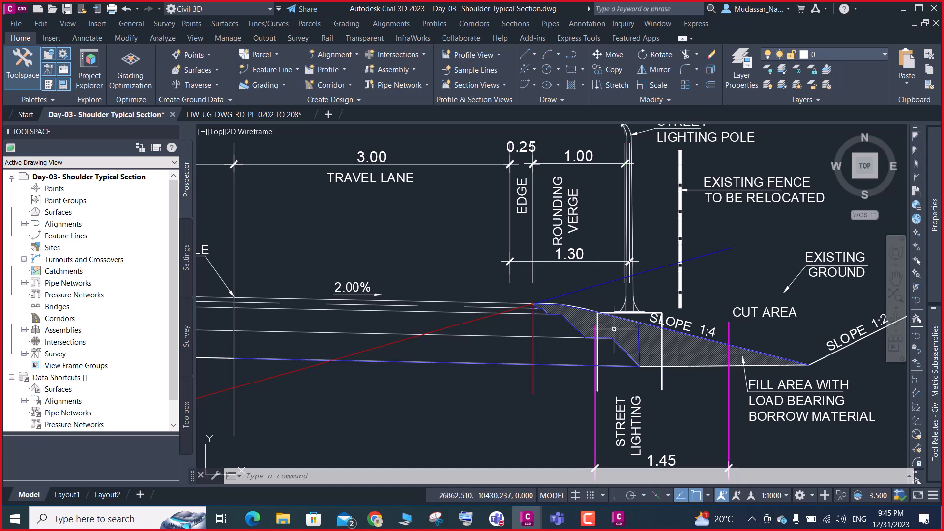
scroll(635, 266, up, 6)
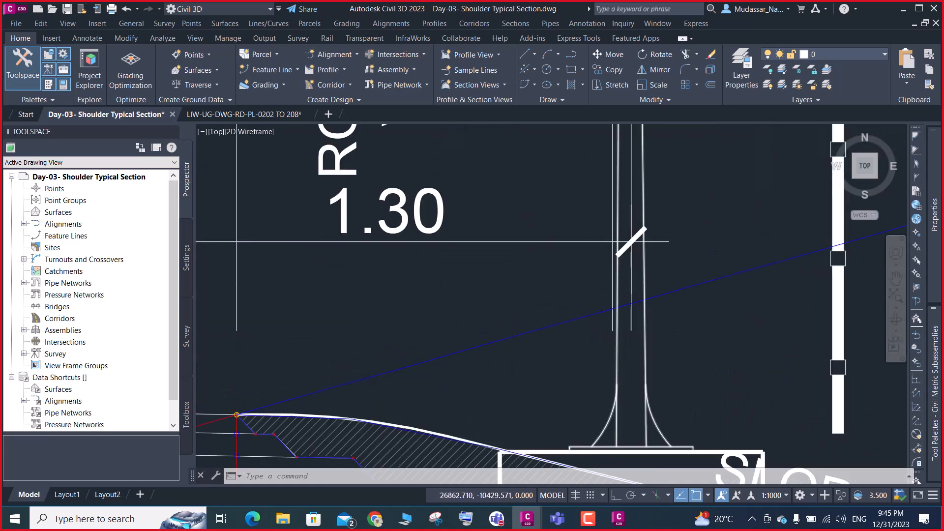
scroll(641, 256, down, 8)
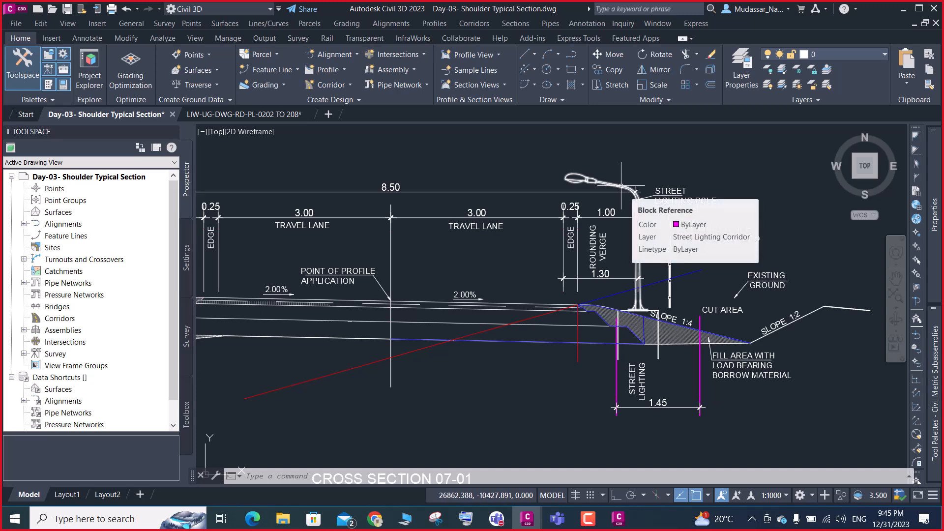
scroll(586, 293, up, 4)
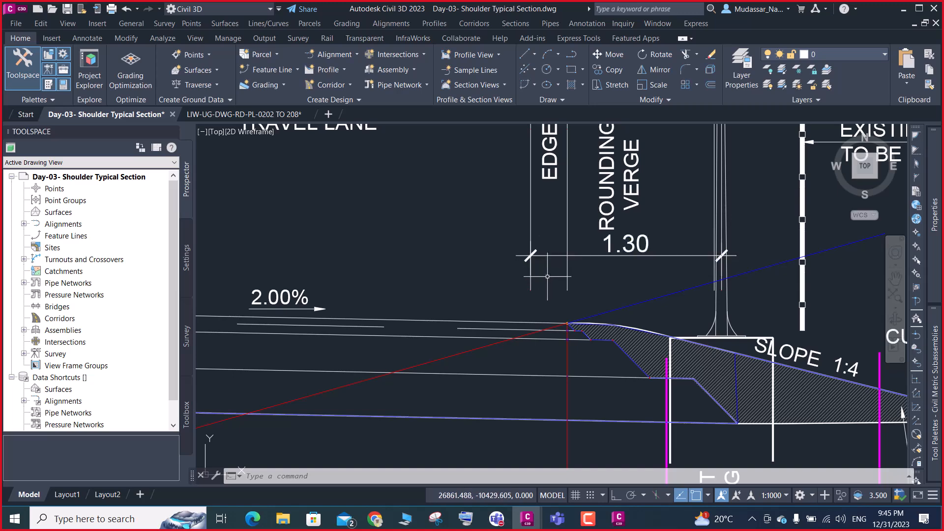
scroll(554, 322, down, 2)
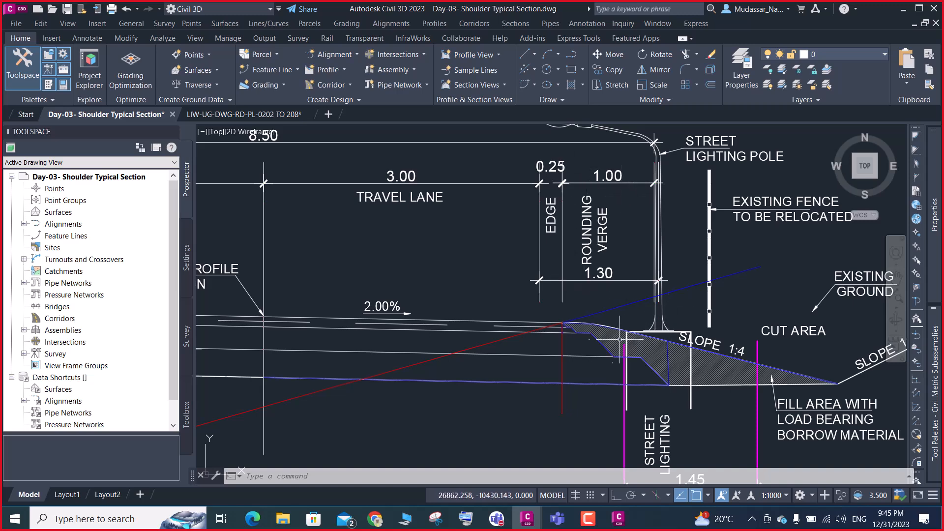
Return to Subassembly Composer, set point P11's Delta X to 1 and fit the preview
click(903, 9)
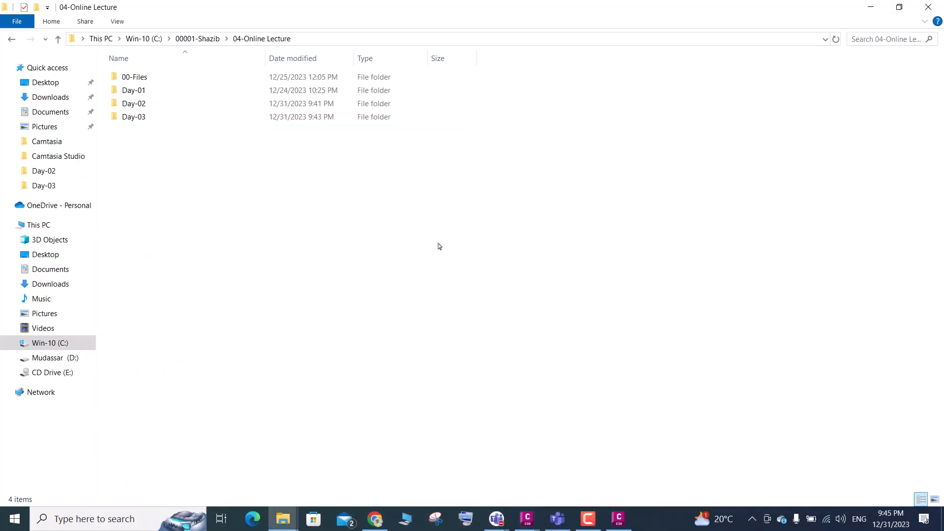
click(869, 11)
click(619, 519)
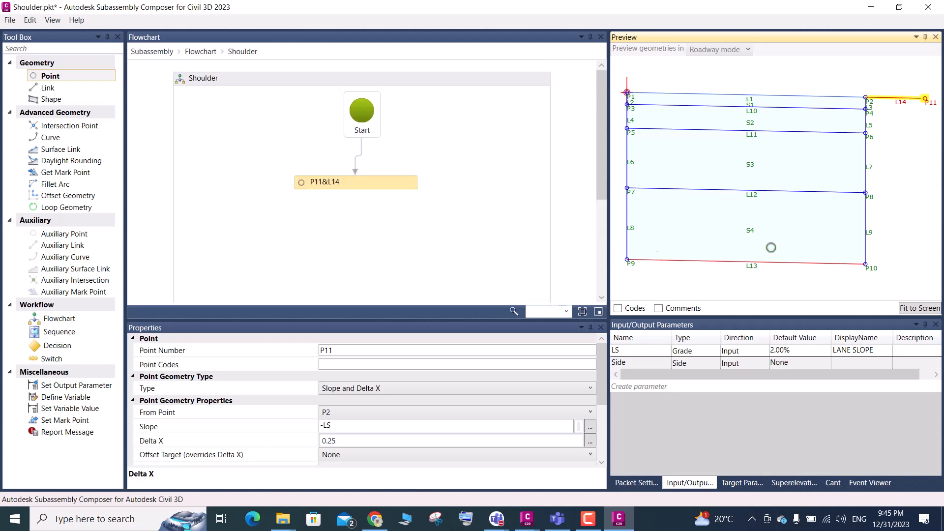
scroll(748, 200, up, 5)
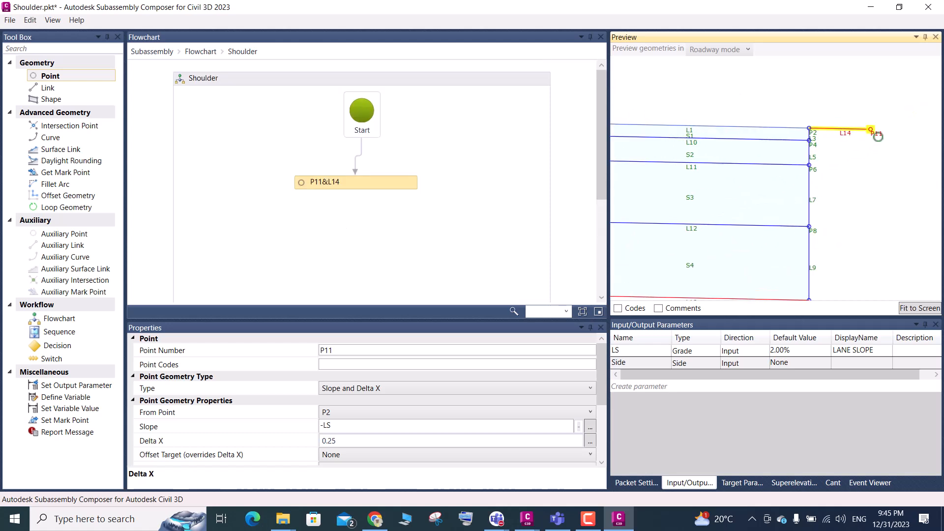
click(340, 440)
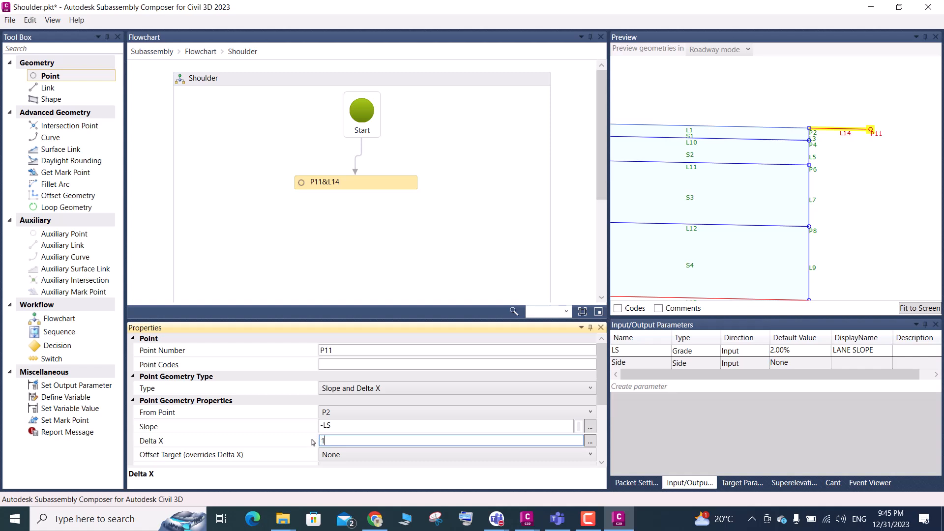
text(1)
click(909, 313)
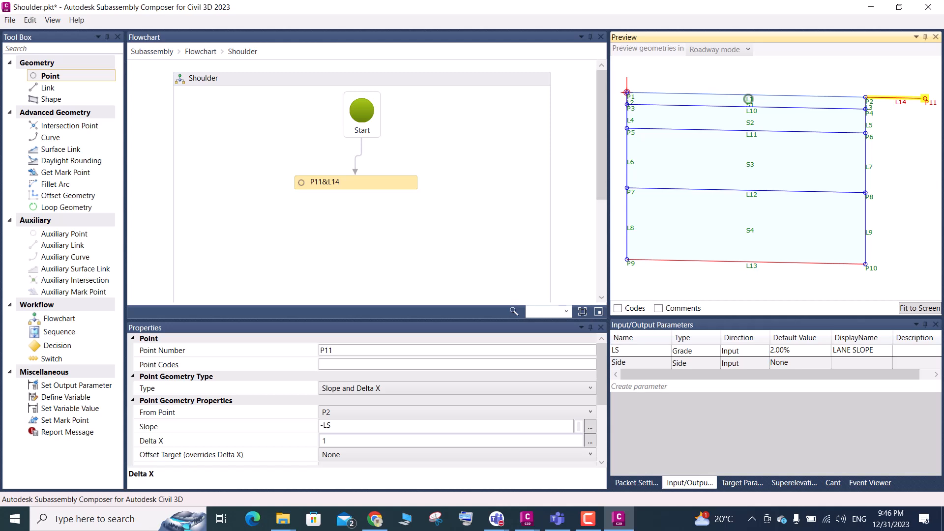
scroll(693, 192, down, 3)
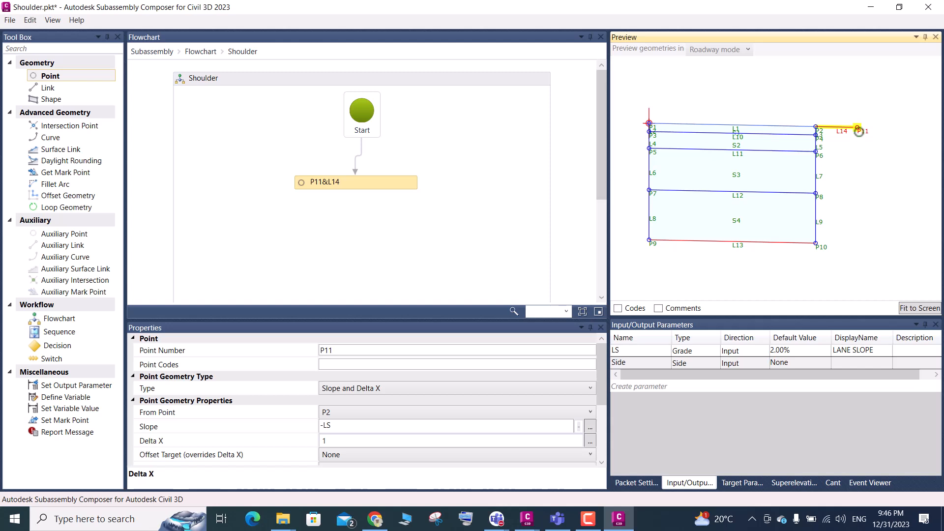
click(343, 444)
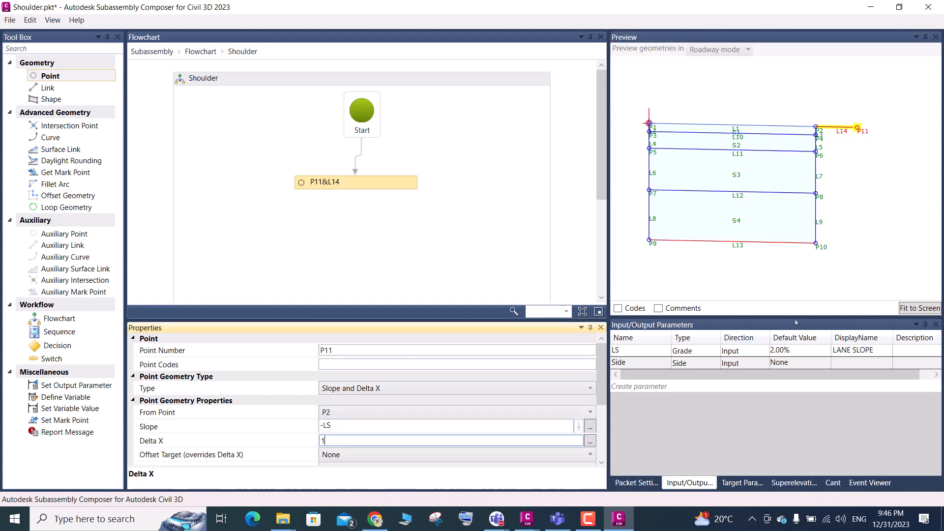
click(871, 7)
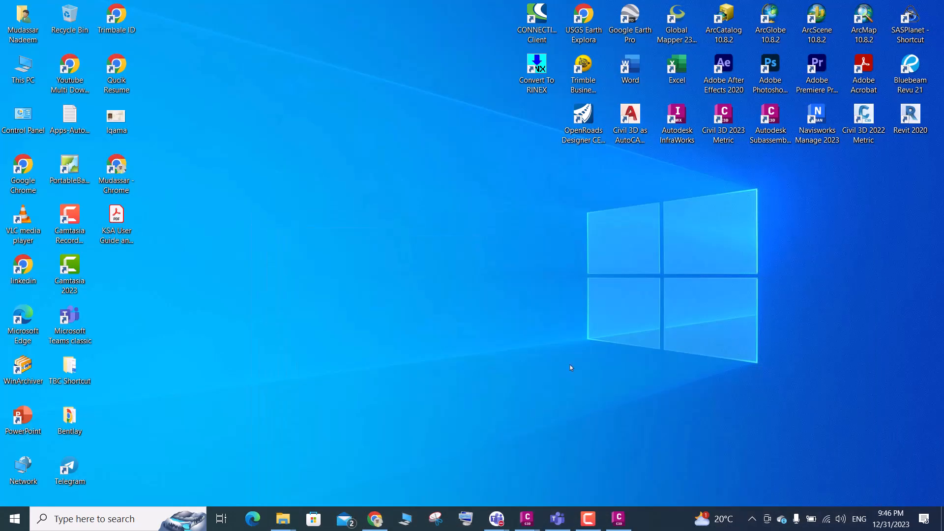
click(618, 519)
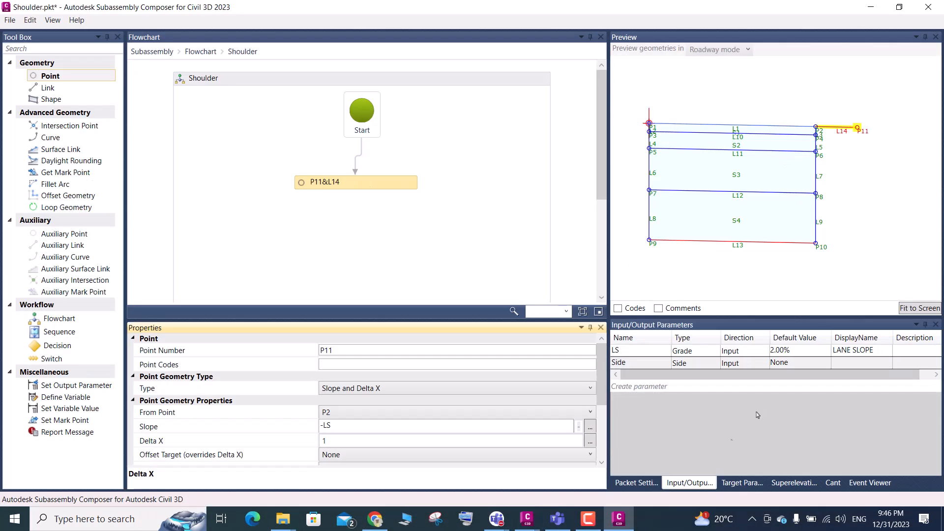
Switch to Civil 3D and examine the stepped pavement layer ends and sloped faces below the shoulder edge in the typical section
click(497, 459)
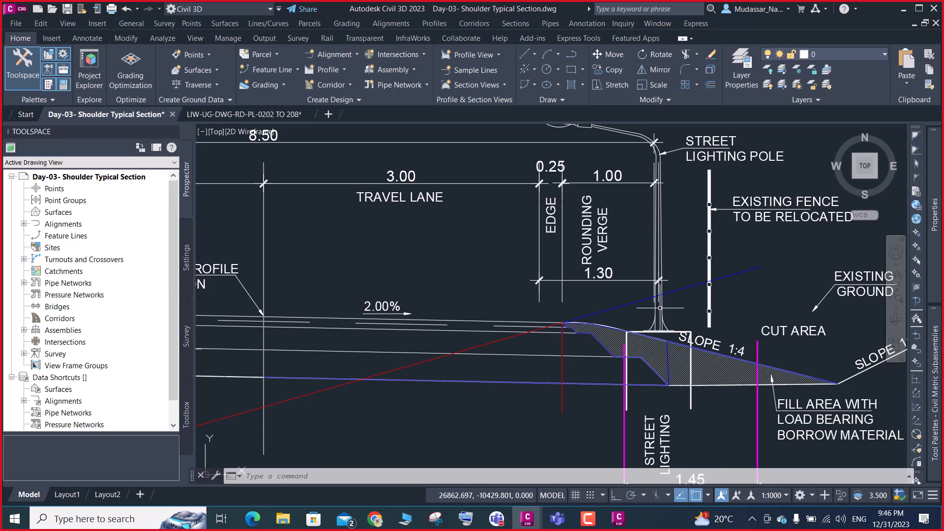
scroll(655, 340, up, 4)
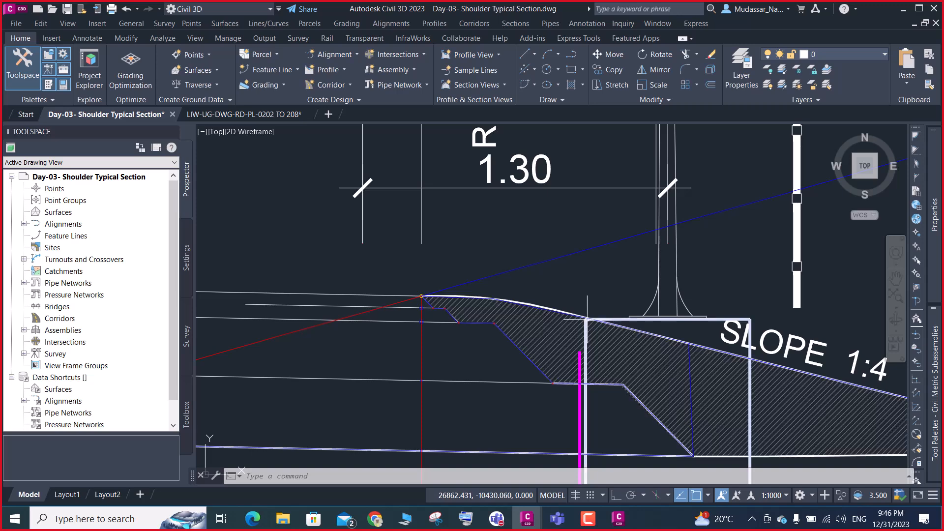
scroll(443, 320, up, 3)
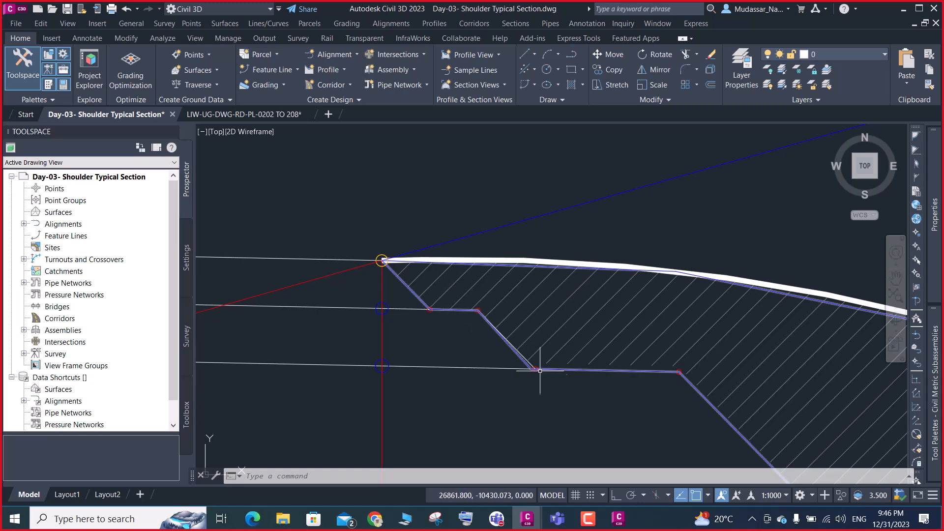
scroll(465, 321, down, 5)
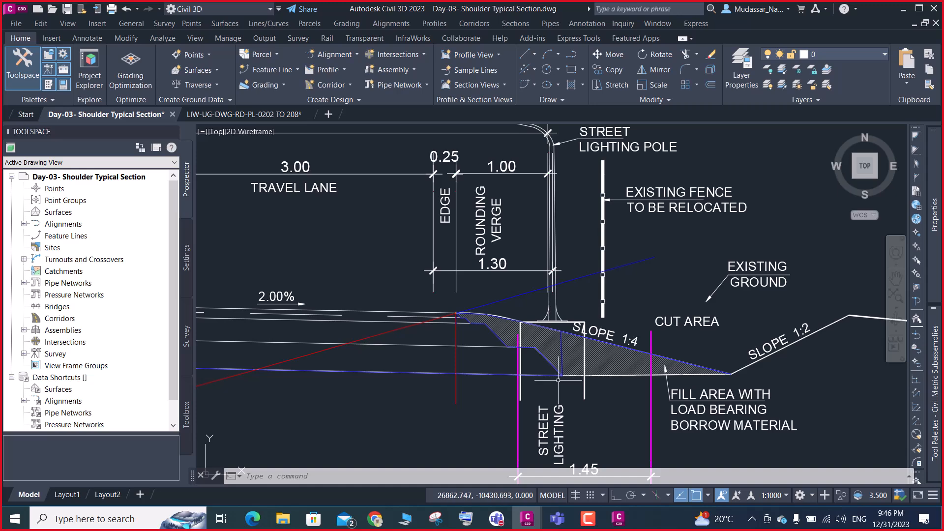
scroll(447, 328, up, 5)
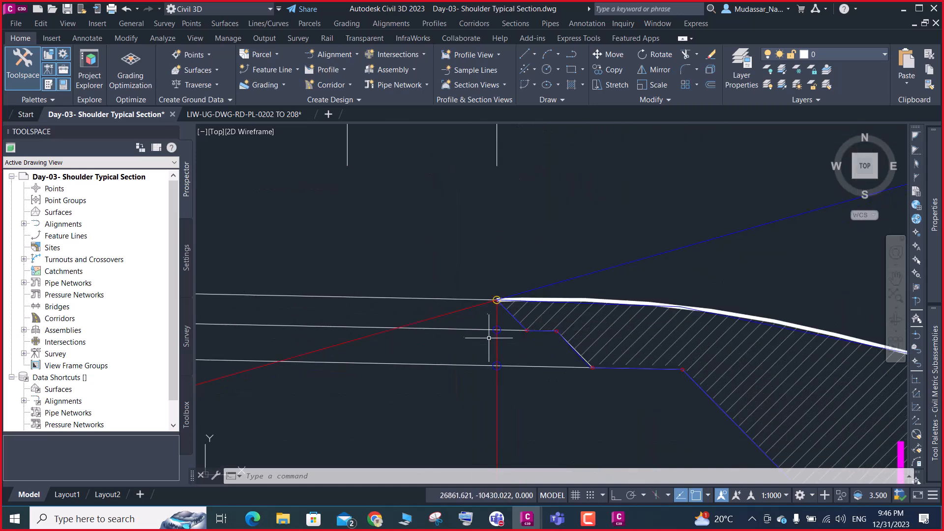
scroll(521, 330, up, 4)
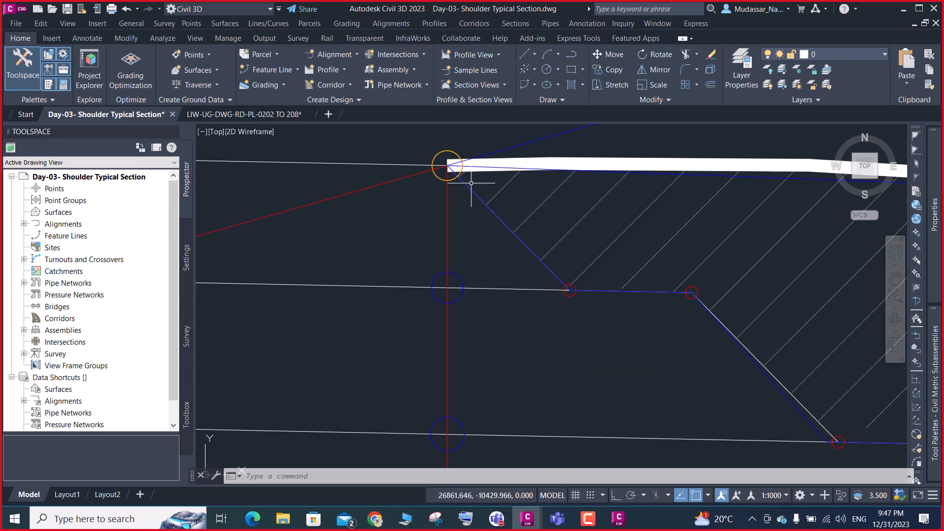
scroll(541, 246, down, 2)
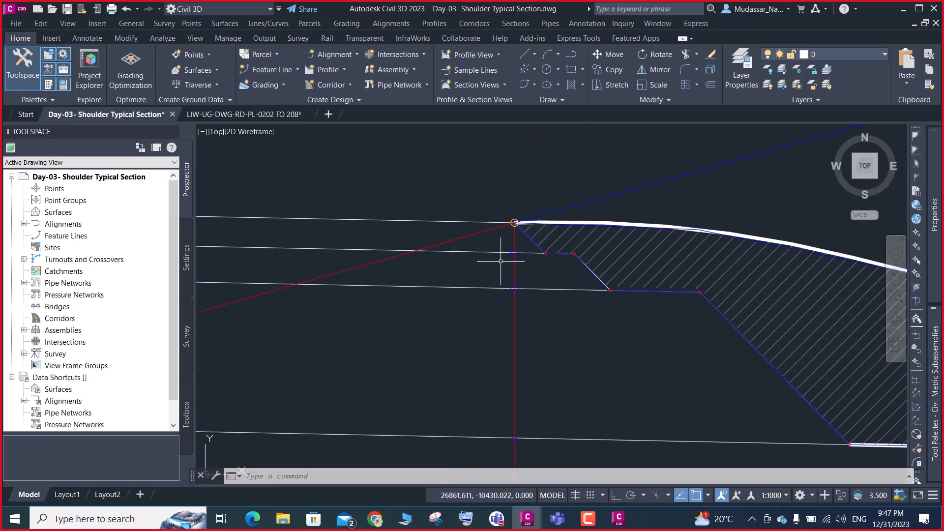
scroll(514, 250, up, 4)
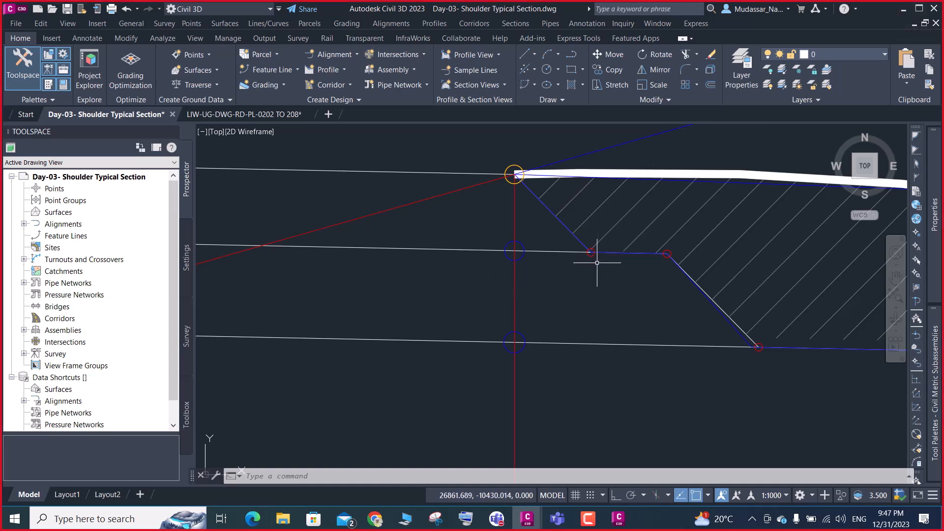
scroll(595, 263, up, 2)
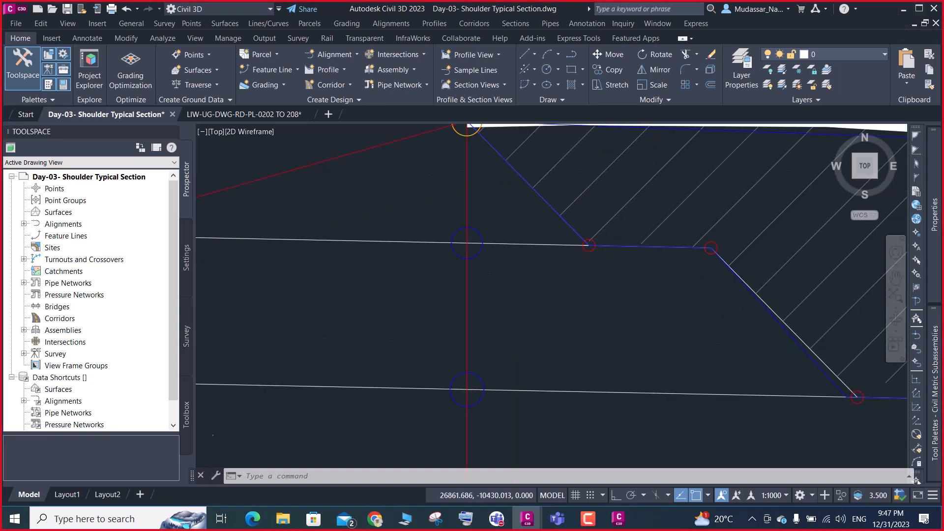
scroll(593, 257, down, 2)
scroll(592, 256, up, 4)
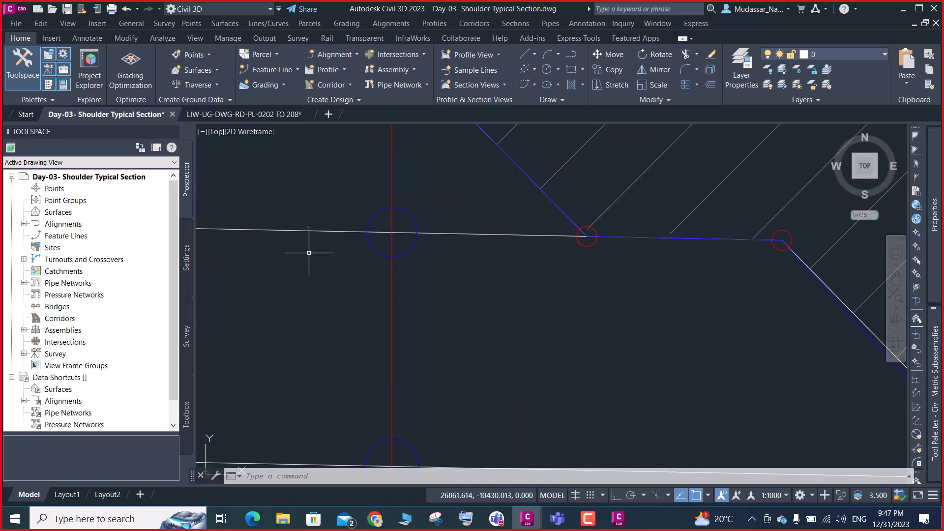
scroll(521, 308, down, 6)
scroll(489, 244, down, 3)
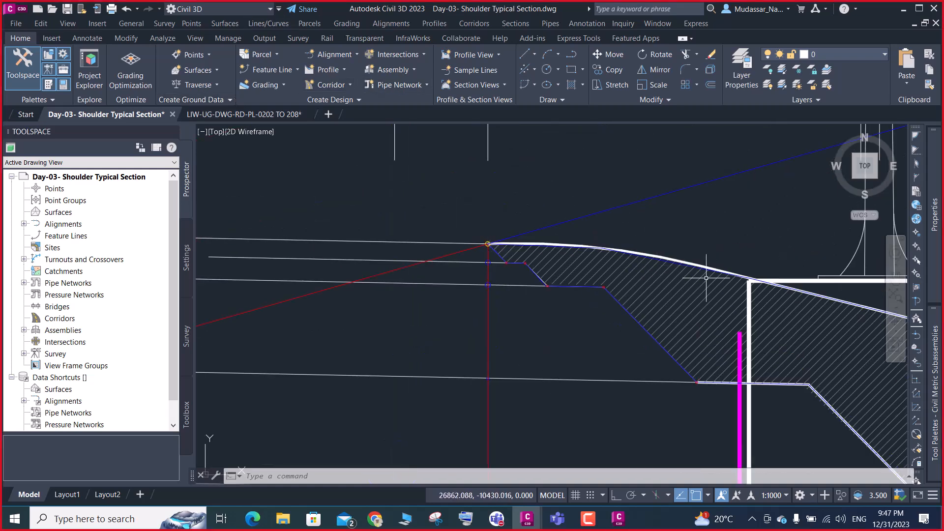
Draw a horizontal polyline of length 1 outward from the shoulder edge point in the typical section, with Ortho on
text(pl)
key(Return)
scroll(518, 256, up, 4)
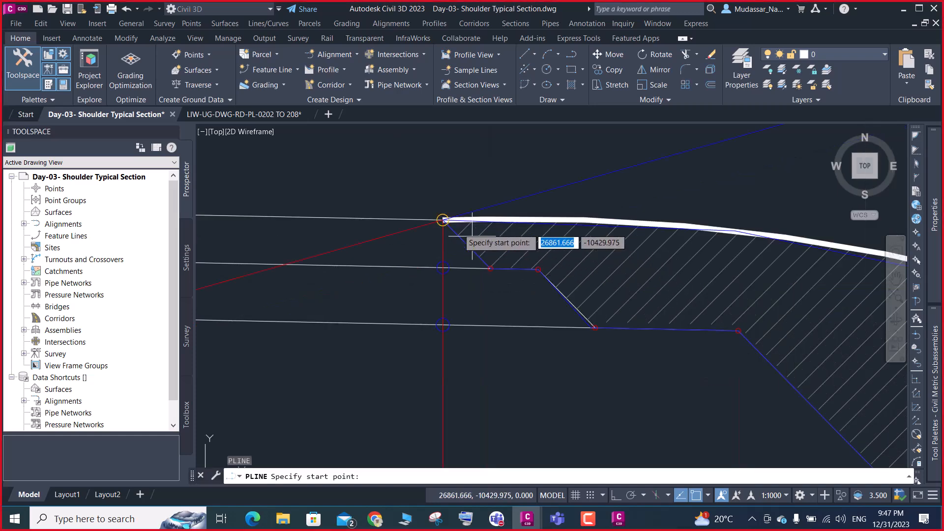
scroll(445, 226, up, 4)
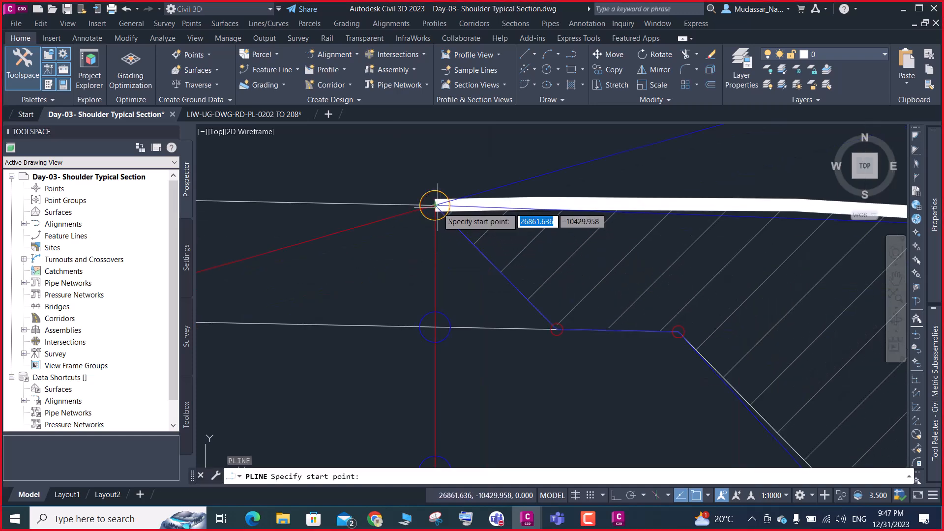
click(435, 205)
scroll(374, 202, down, 3)
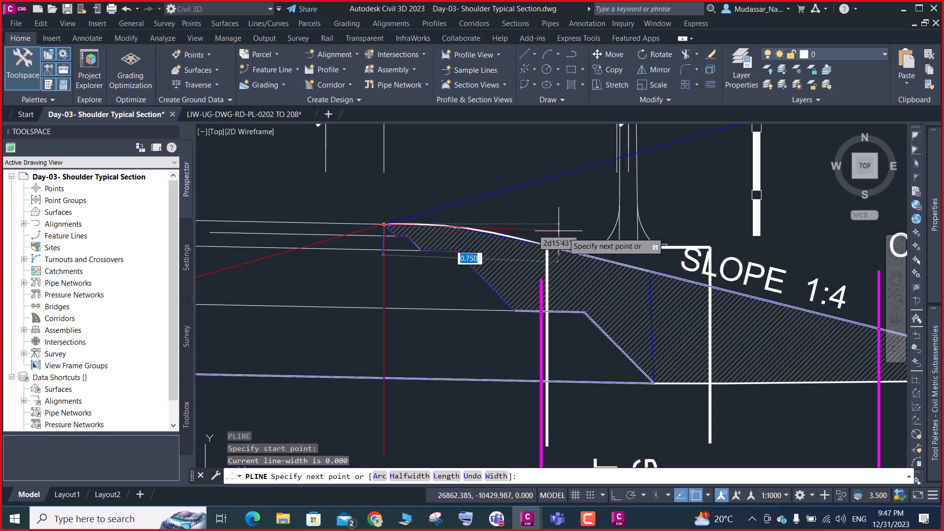
click(615, 496)
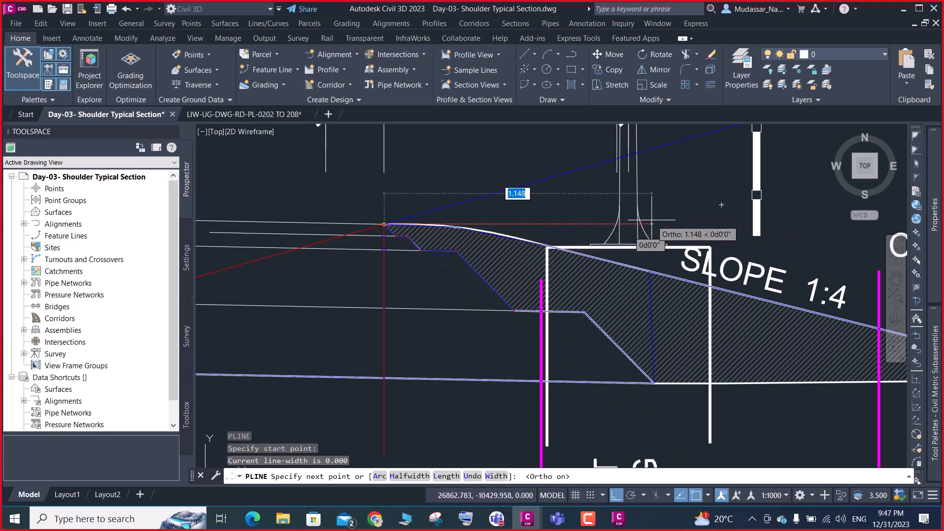
text(1)
key(Return)
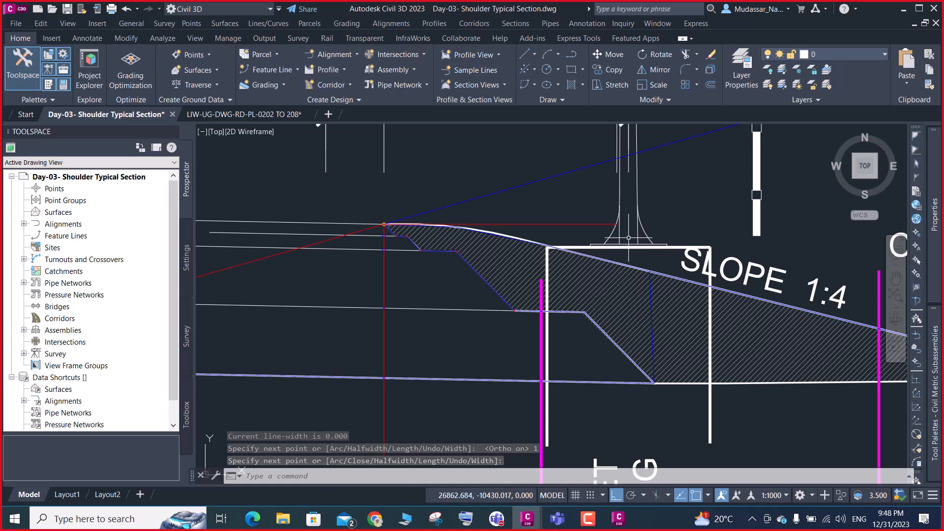
Draw a polyline from the outer end of the horizontal verge line to the toe of the 1:4 slope, with Ortho off
scroll(615, 232, down, 2)
scroll(611, 231, up, 5)
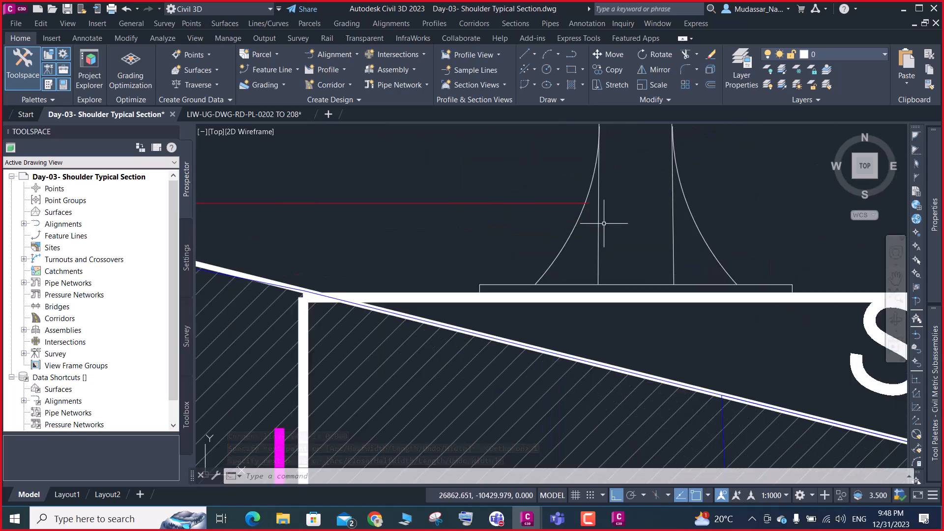
click(588, 203)
scroll(595, 201, down, 3)
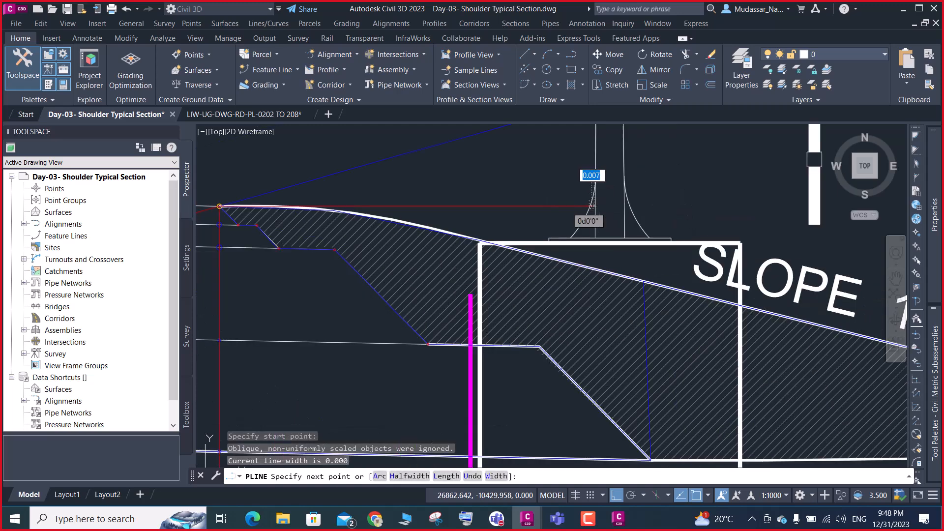
scroll(649, 231, down, 3)
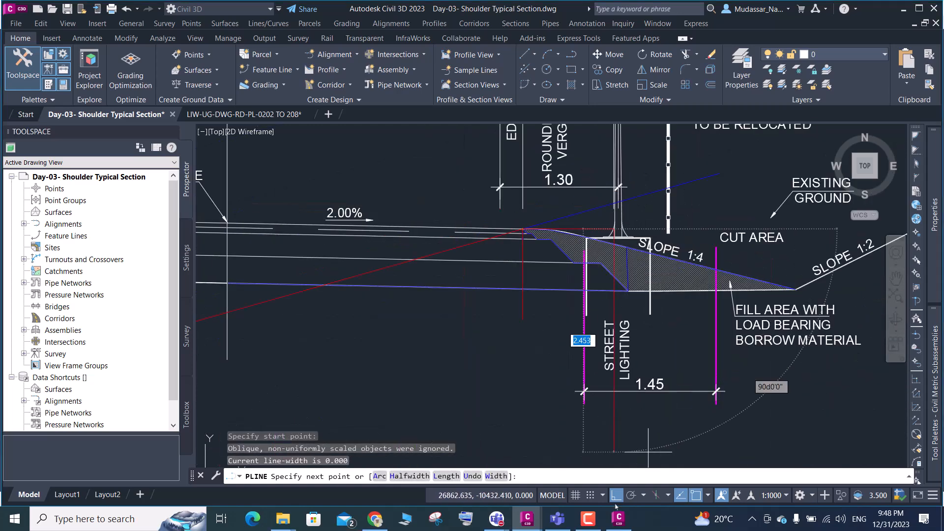
key(F8)
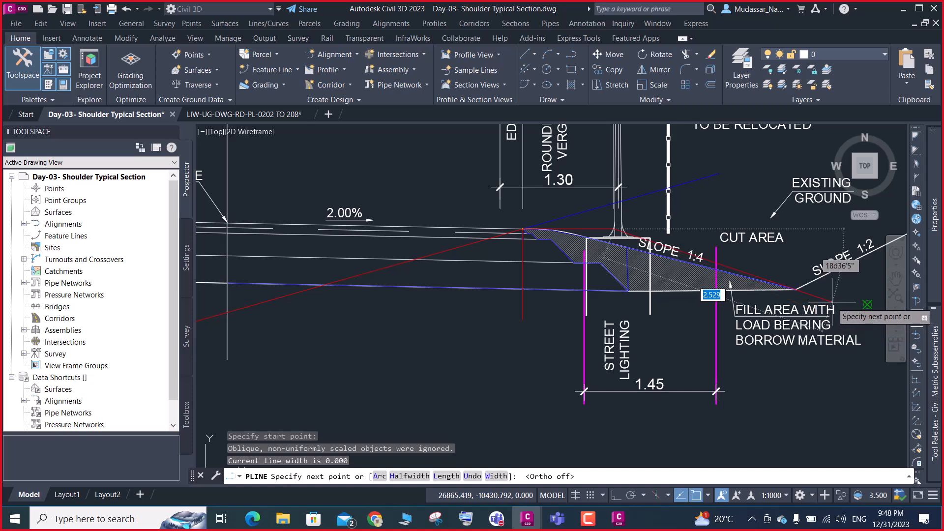
click(796, 290)
key(Return)
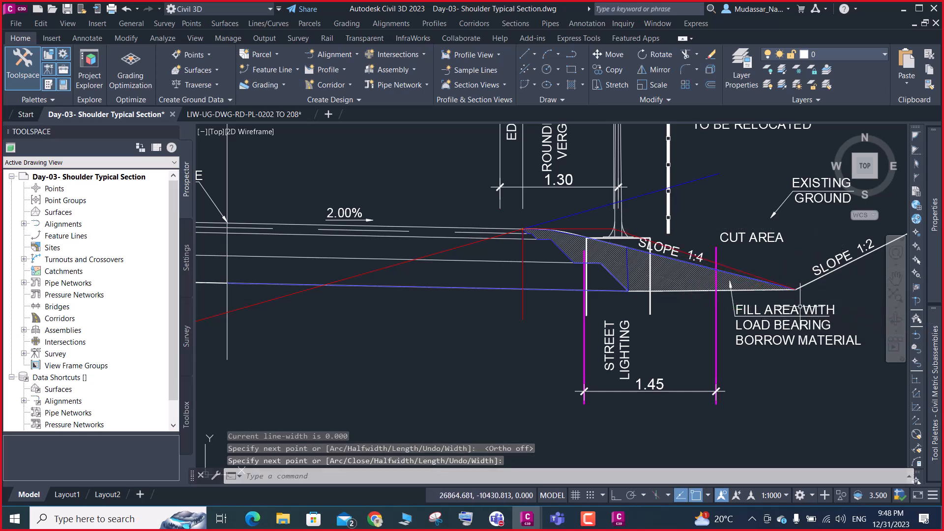
Mark the toe of the 1:4 slope, where it meets the 1:2 cut slope, with a circle of about 0.007 radius
scroll(687, 252, up, 4)
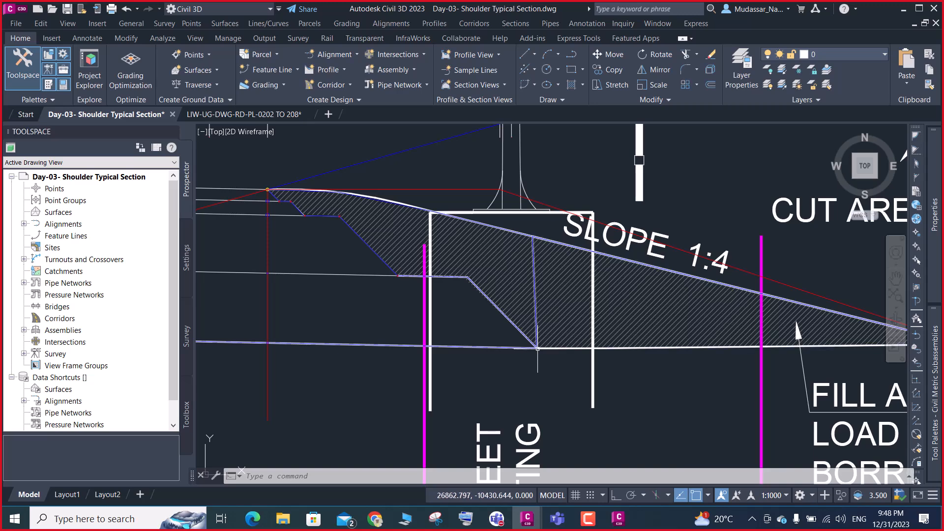
scroll(533, 345, down, 3)
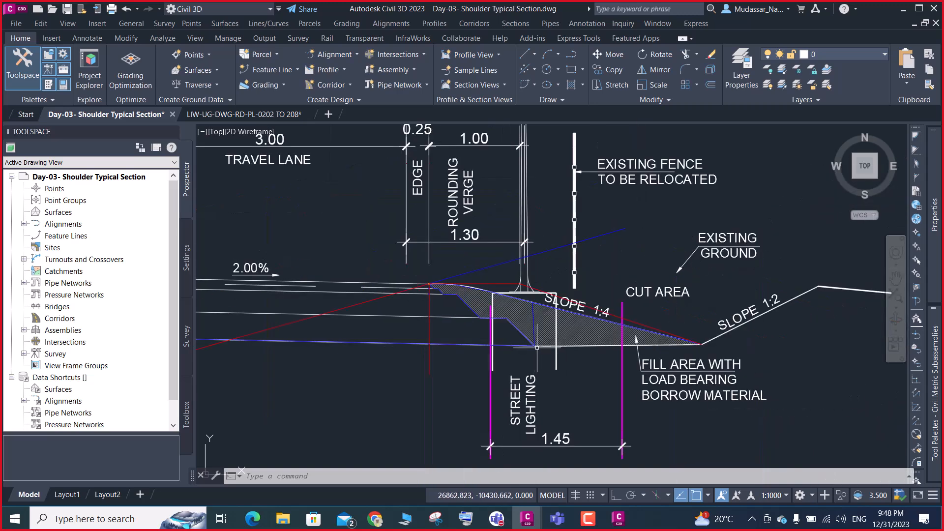
scroll(537, 348, up, 2)
scroll(545, 347, down, 1)
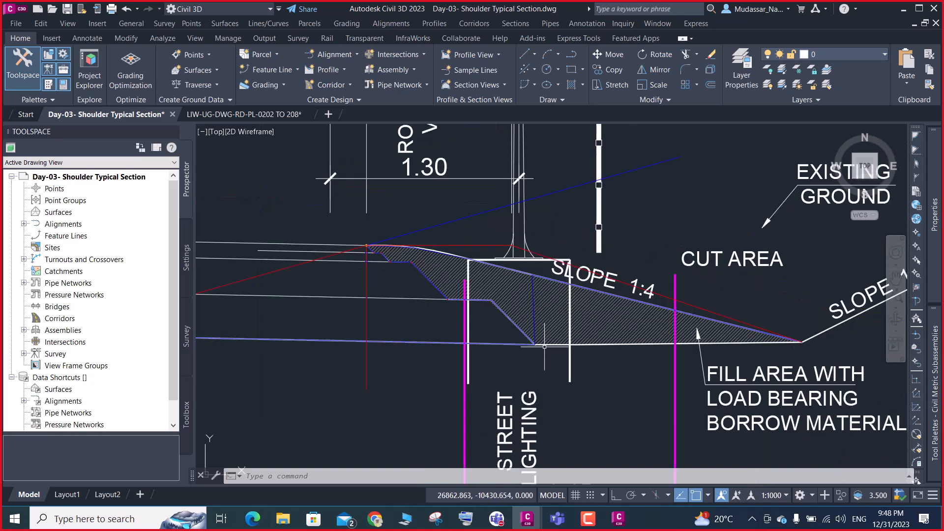
scroll(544, 347, down, 2)
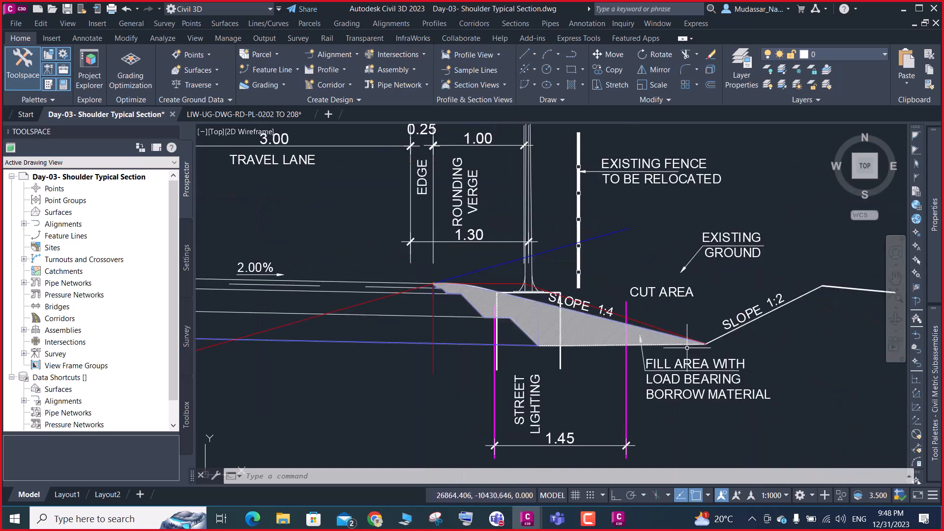
scroll(687, 348, up, 4)
text(c)
key(Return)
scroll(710, 332, up, 1)
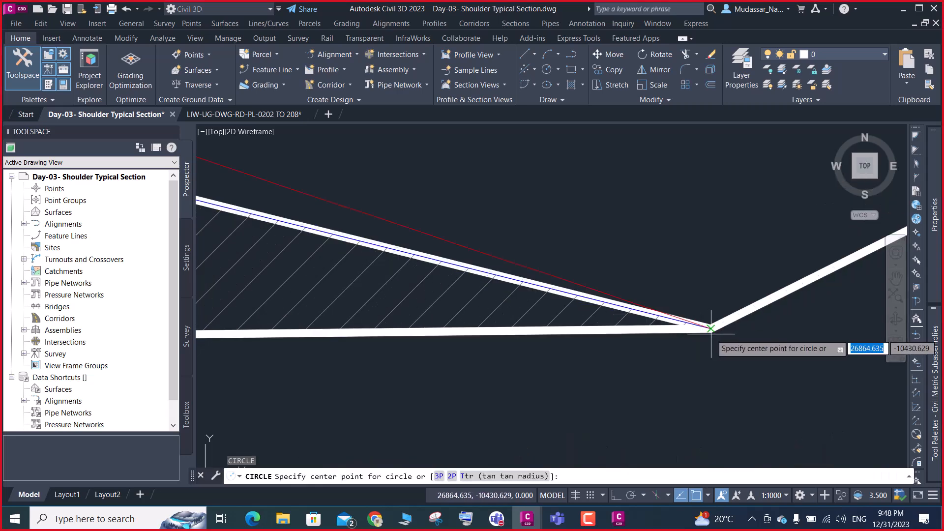
click(711, 328)
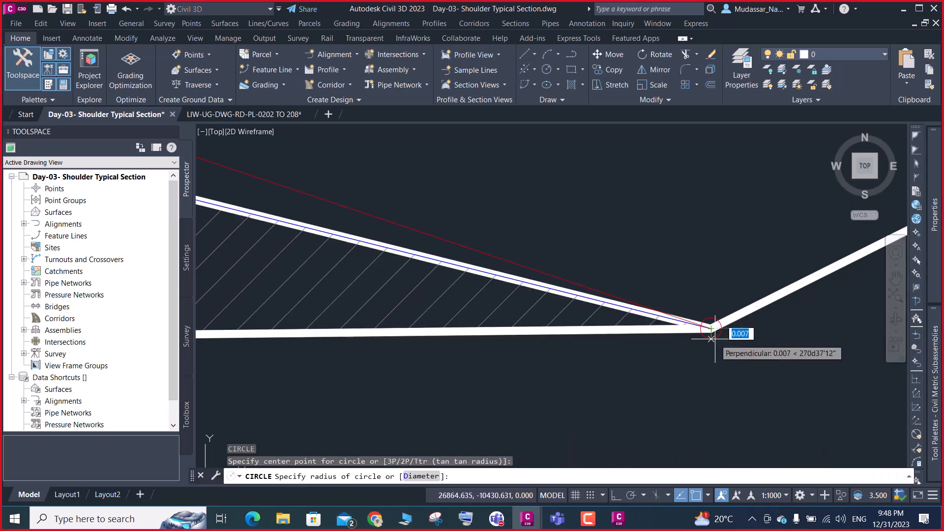
click(715, 339)
middle_drag(710, 343, 705, 354)
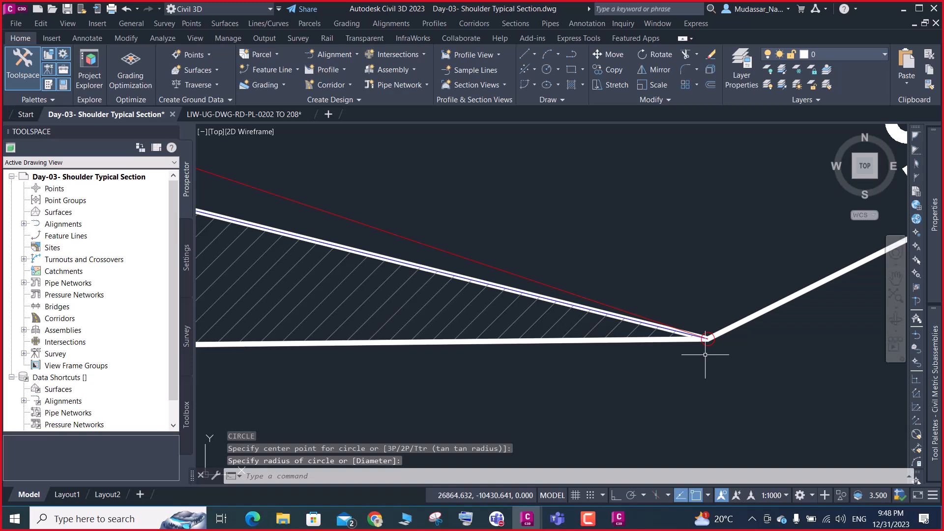
Examine the shoulder edge, stepped pavement layer ends and hatched fill area beneath the 1:4 slope in the typical section
scroll(716, 340, down, 8)
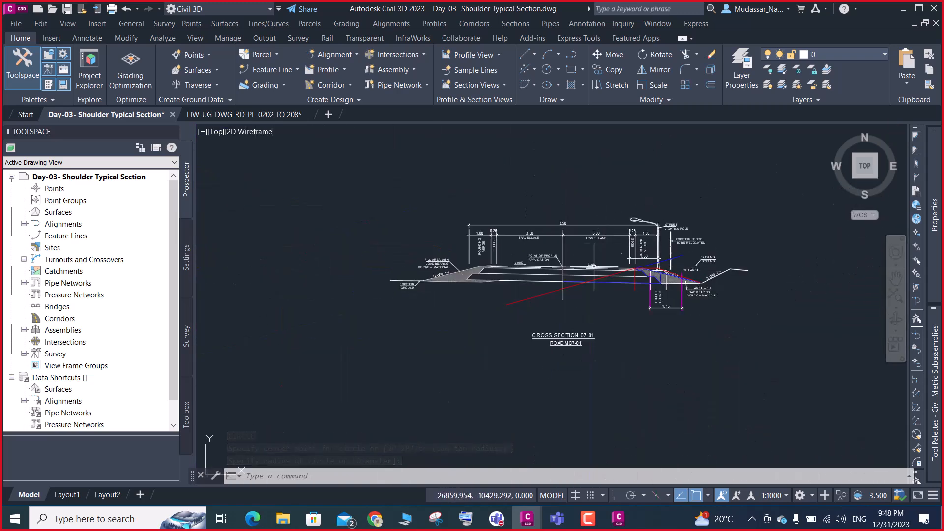
scroll(654, 279, up, 5)
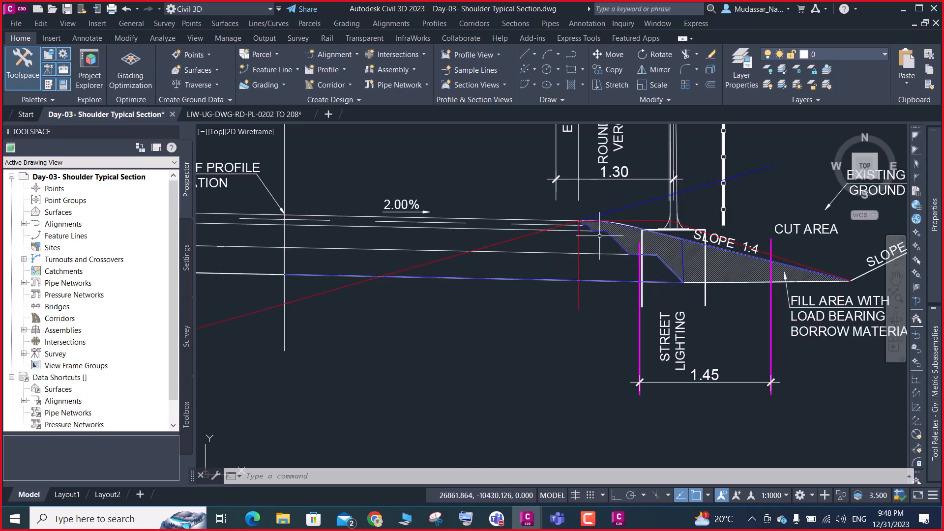
scroll(600, 236, up, 4)
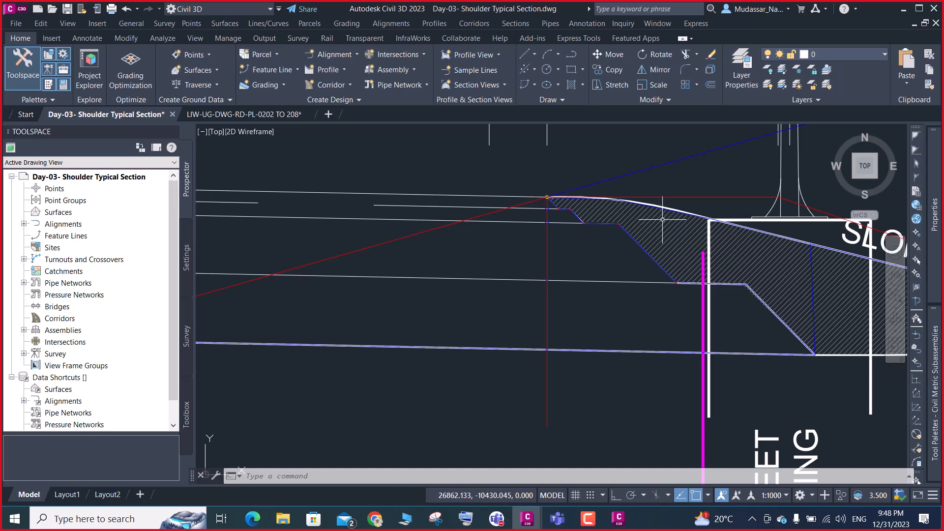
scroll(589, 238, down, 4)
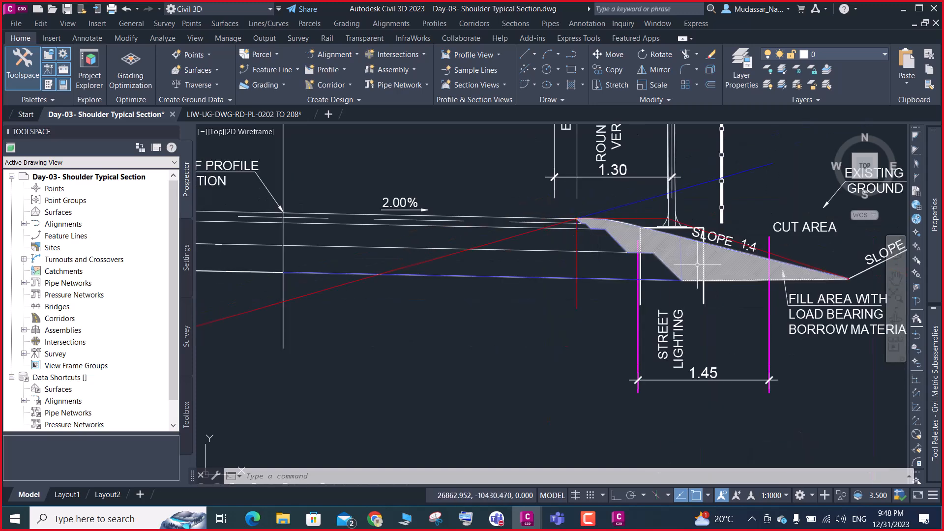
scroll(609, 237, up, 3)
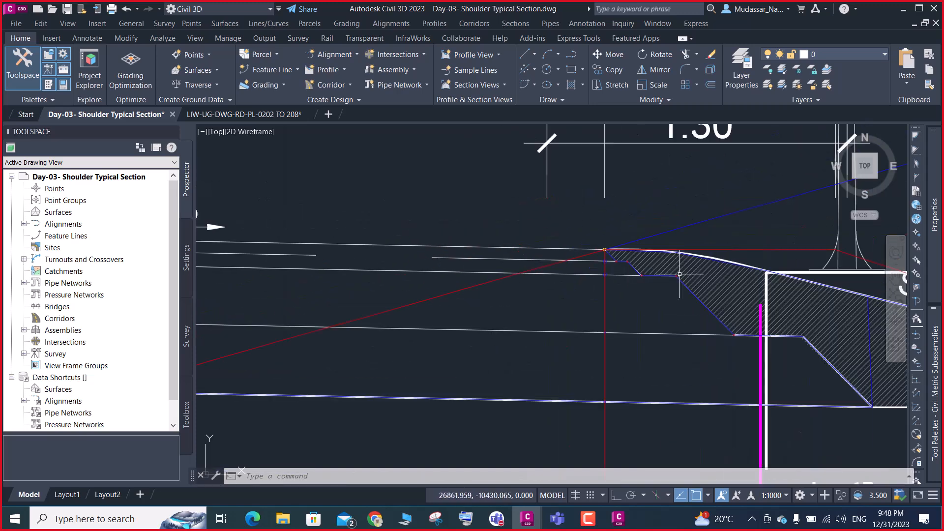
scroll(736, 313, down, 3)
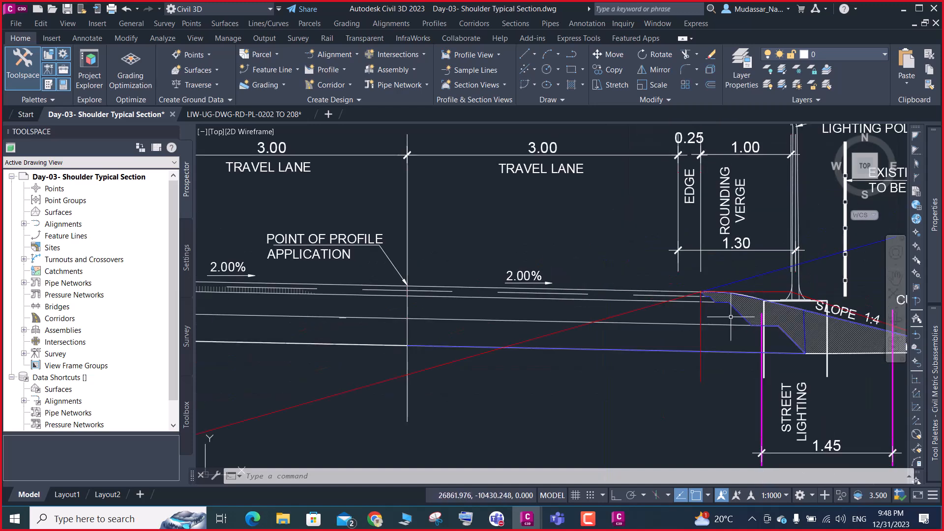
scroll(708, 300, up, 3)
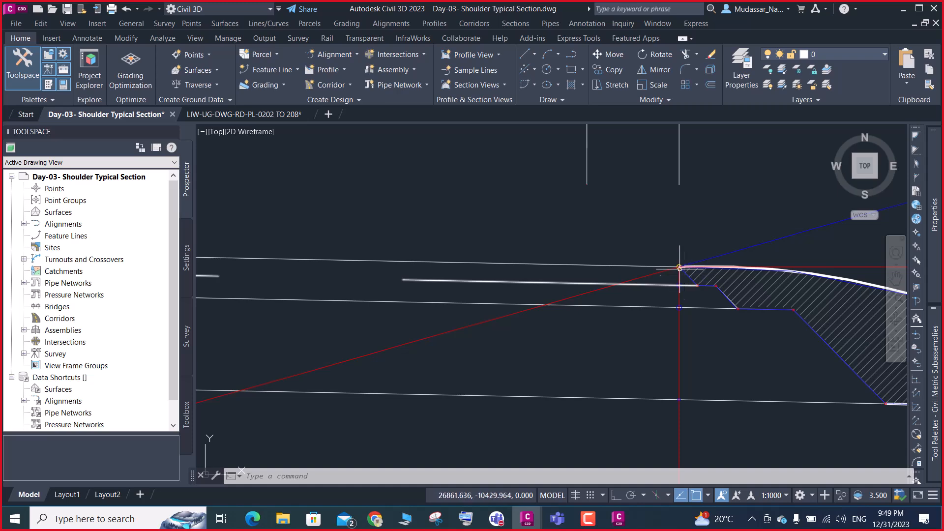
scroll(698, 307, down, 2)
scroll(723, 327, down, 2)
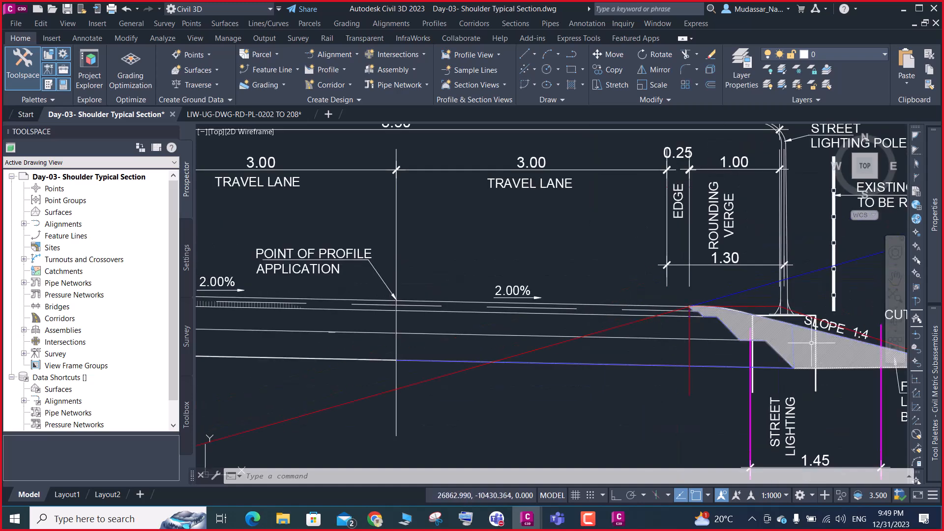
mouse_move(768, 333)
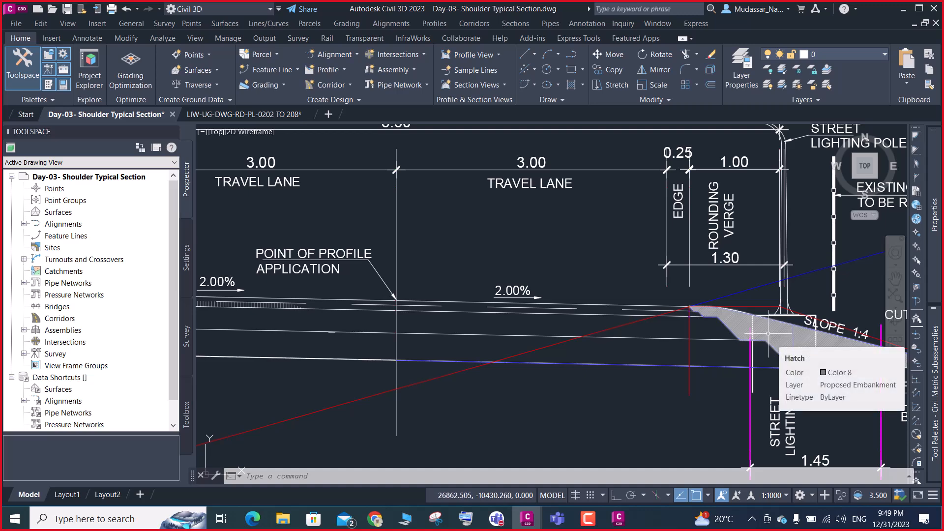
scroll(768, 333, up, 4)
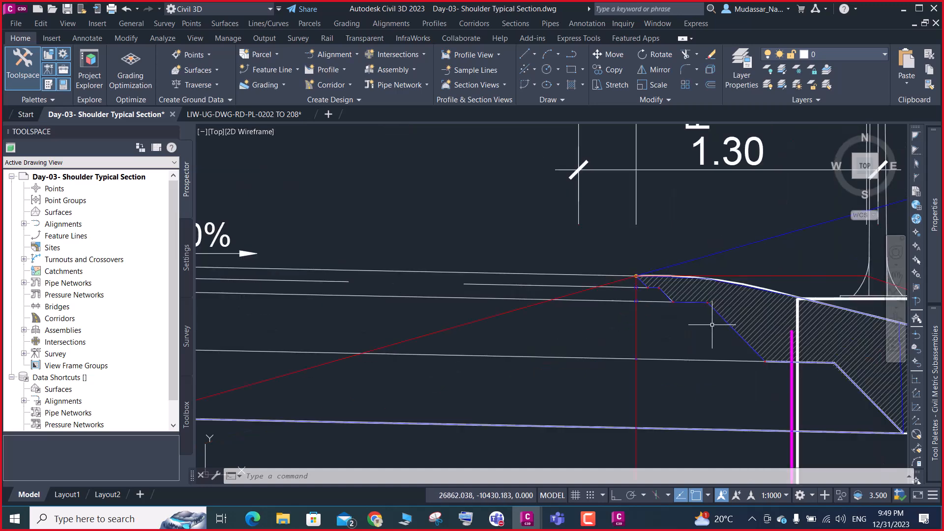
scroll(571, 264, up, 3)
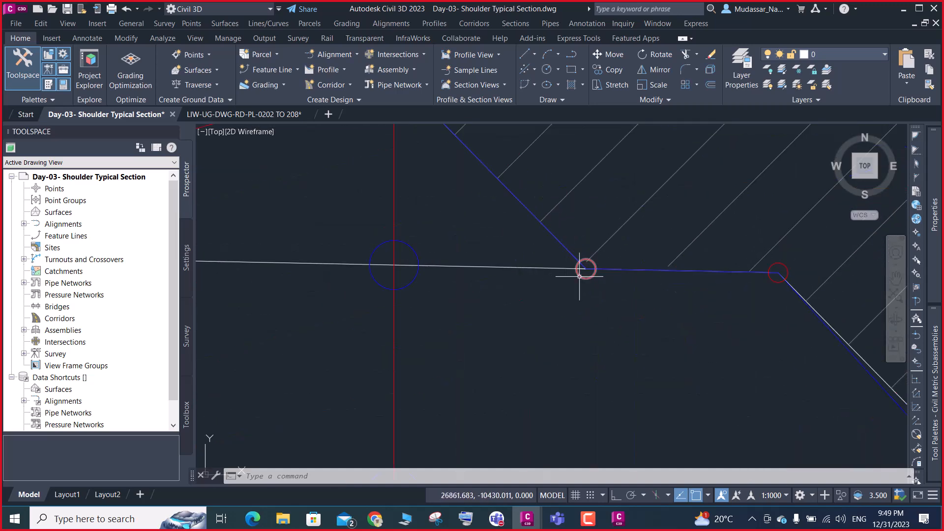
scroll(581, 269, down, 3)
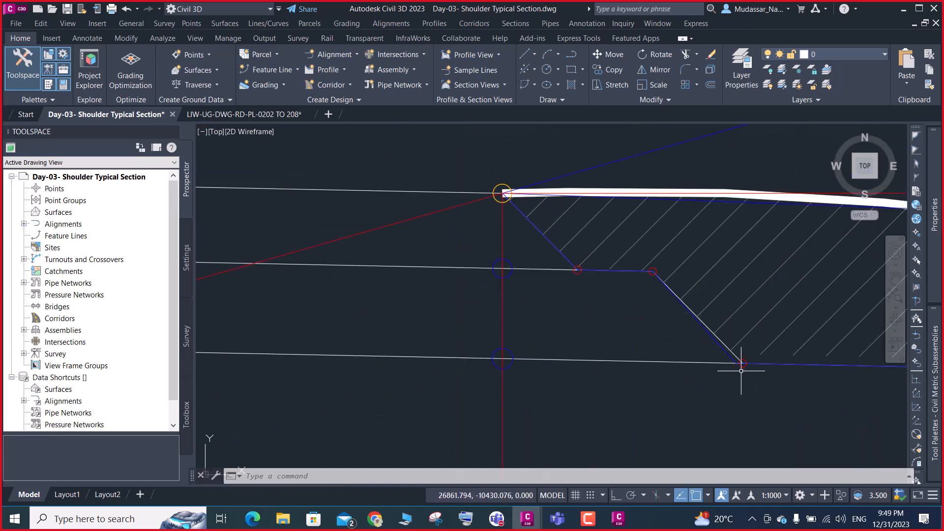
scroll(551, 334, down, 6)
scroll(631, 394, up, 5)
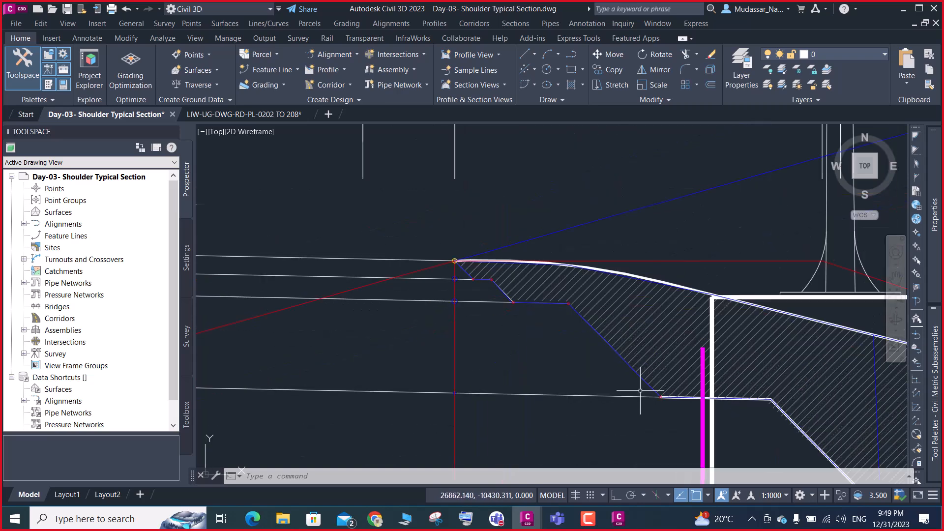
scroll(672, 407, down, 5)
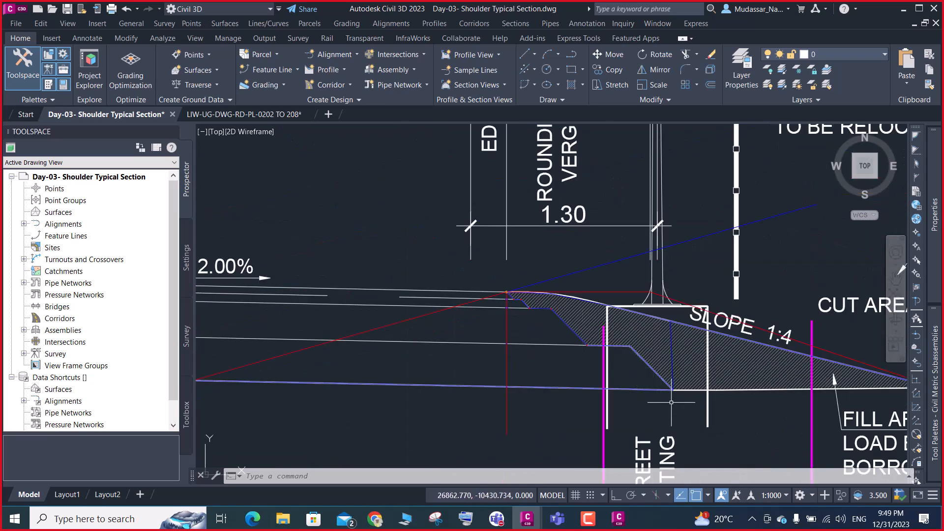
Mark the lower end of the stepped layer slope, where it meets the bottom pavement line, with a circle of about 0.006 radius
scroll(666, 379, up, 6)
scroll(666, 378, down, 5)
scroll(666, 379, up, 5)
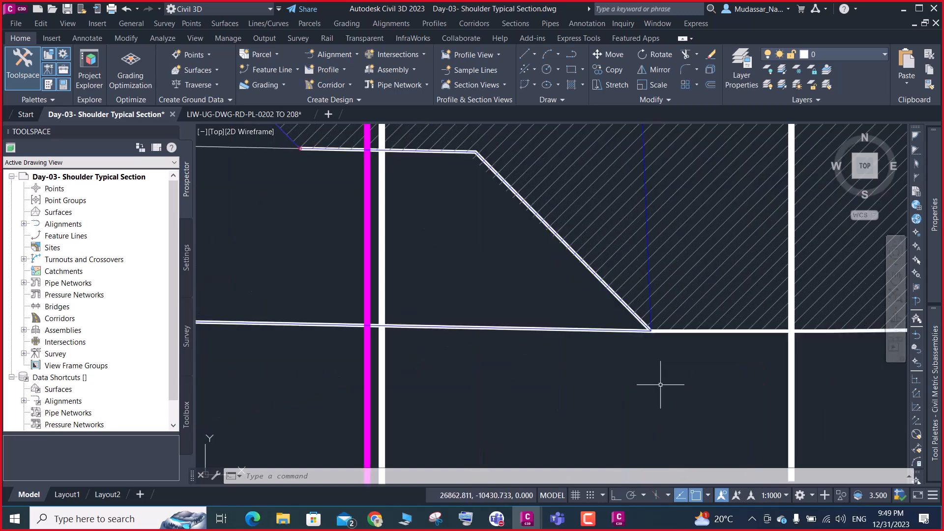
text(c)
key(Return)
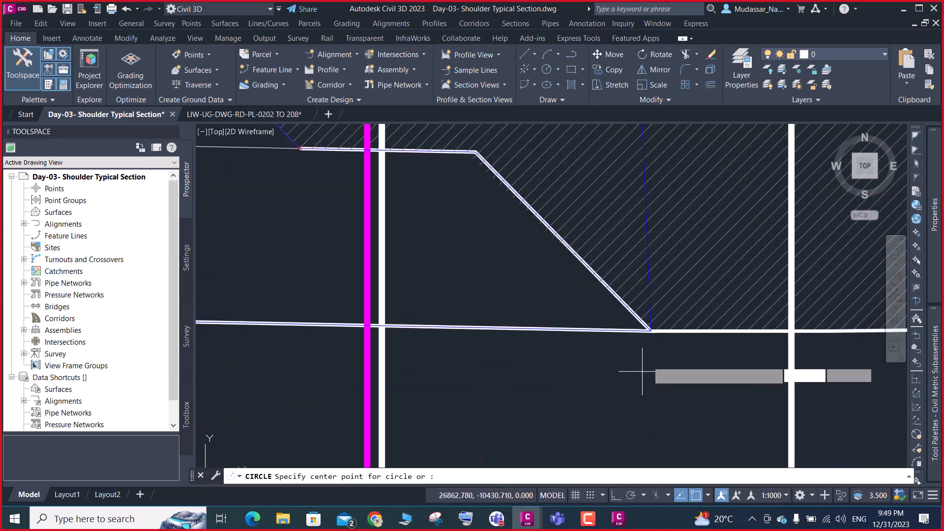
scroll(659, 340, up, 2)
scroll(664, 325, up, 3)
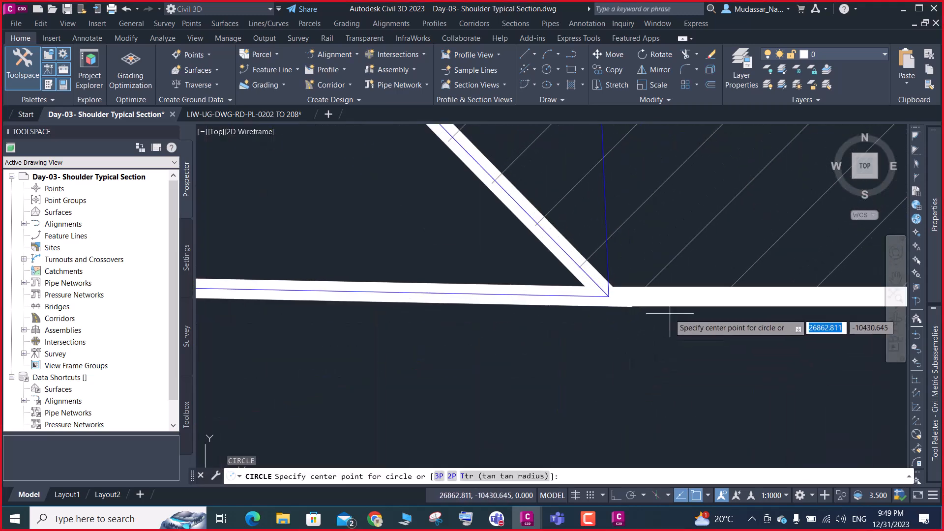
click(609, 296)
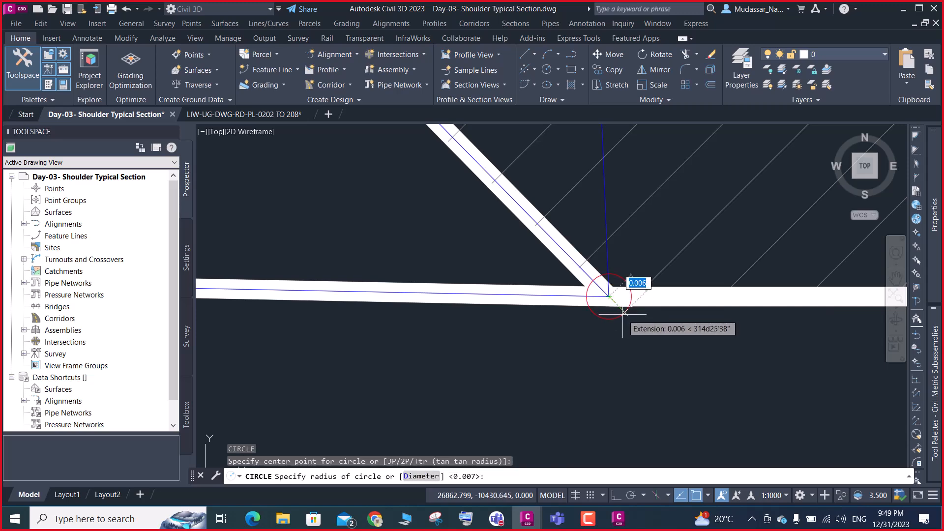
click(627, 305)
scroll(624, 324, down, 5)
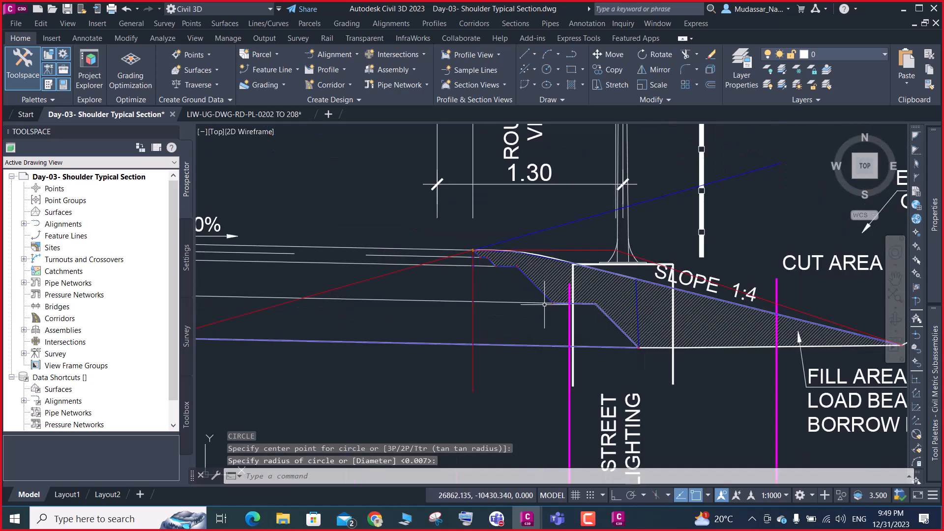
scroll(544, 304, up, 3)
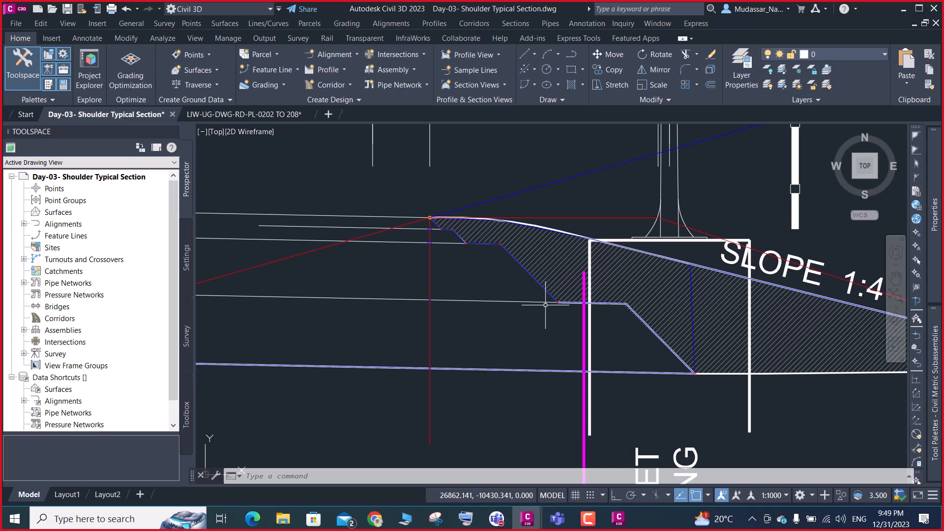
In Subassembly Composer, add an Intersection Point after P11&L14 in the Shoulder flowchart and set its type to Intersection: TwoPointsSlope
click(619, 519)
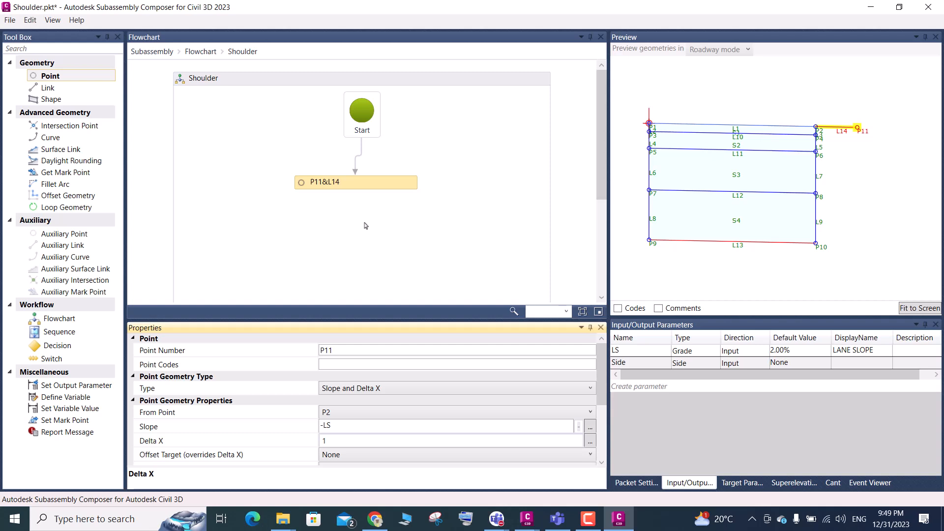
click(76, 127)
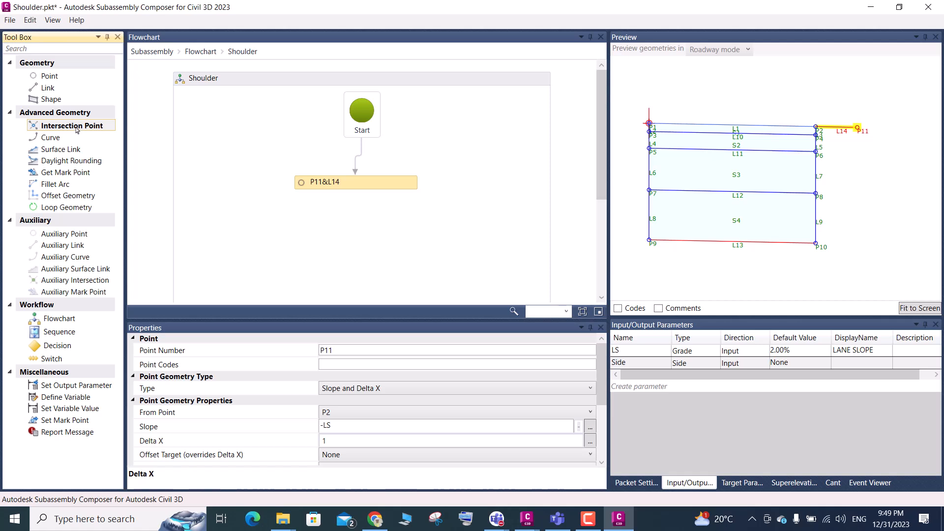
drag(100, 128, 351, 218)
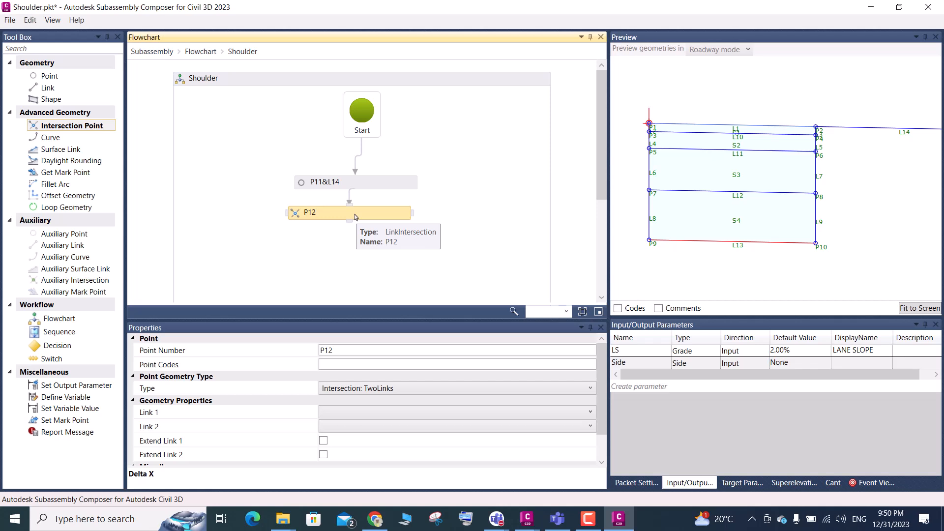
click(579, 390)
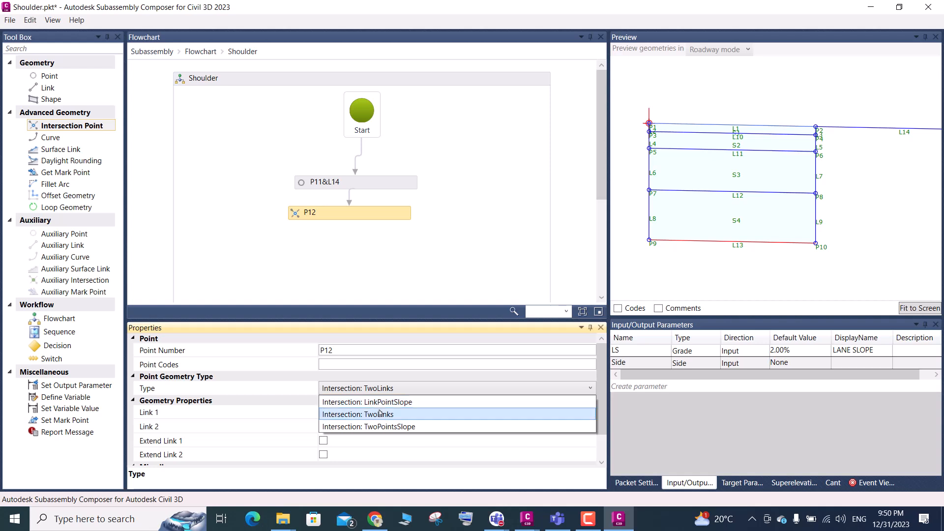
click(365, 218)
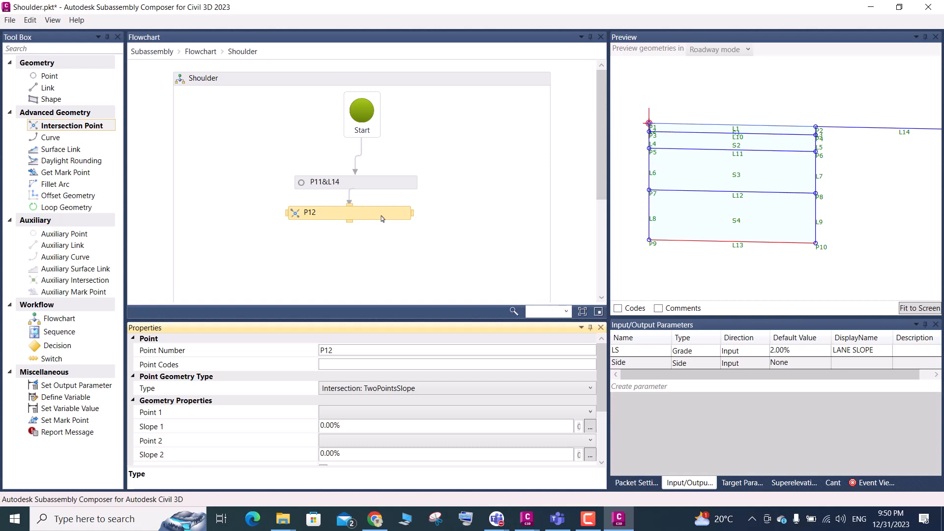
click(559, 390)
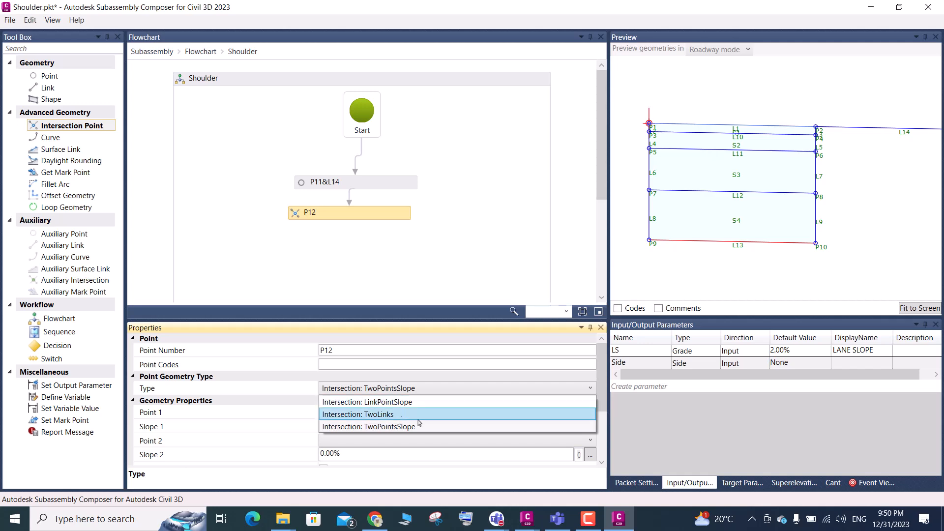
Switch to the Civil 3D typical section and examine the circled point where the shoulder edge slope meets the first layer line
click(527, 519)
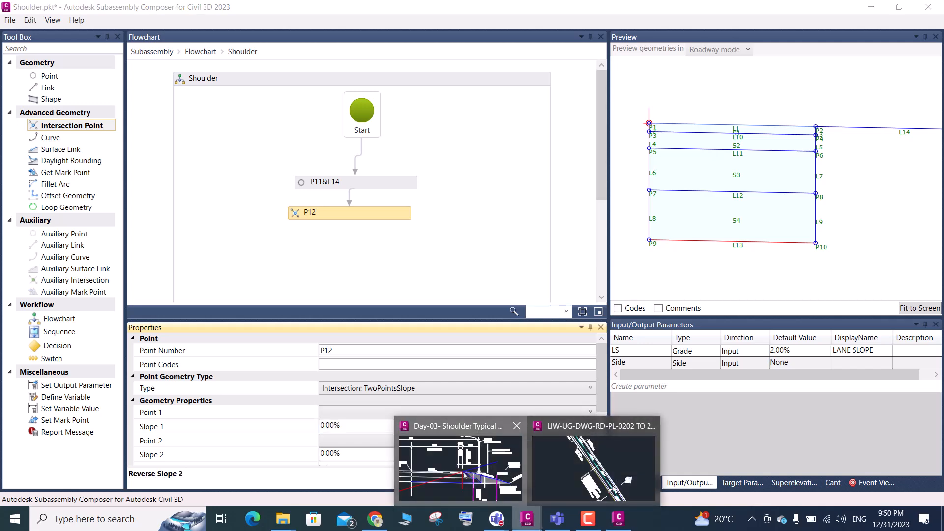
click(460, 467)
scroll(438, 224, up, 5)
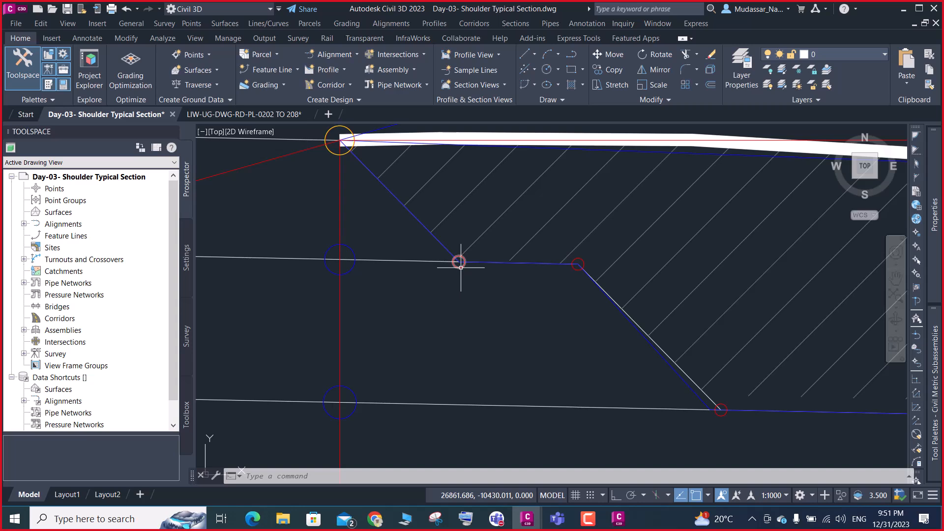
click(463, 267)
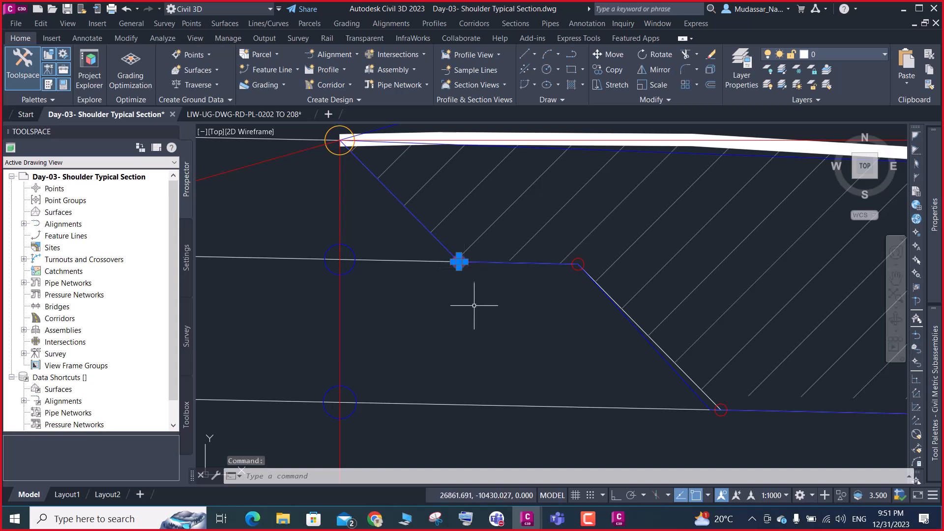
key(Escape)
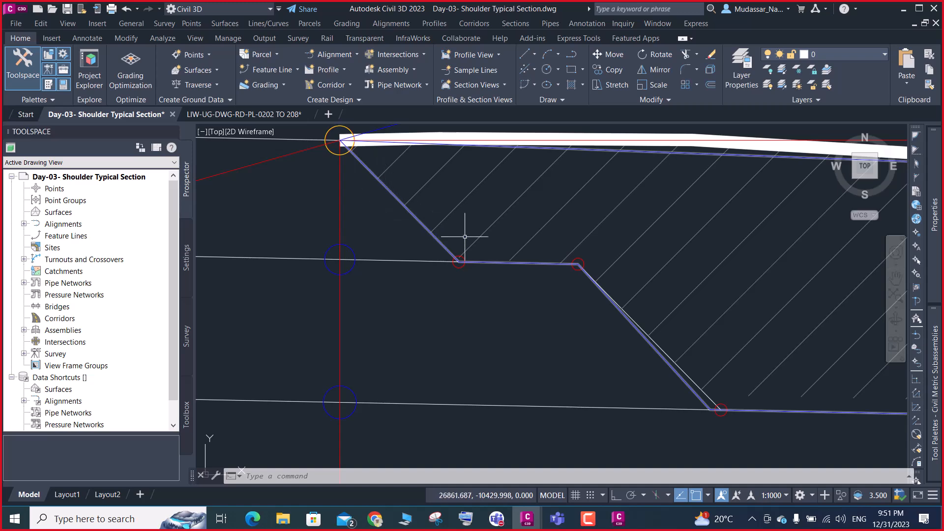
scroll(442, 263, down, 2)
scroll(432, 253, up, 2)
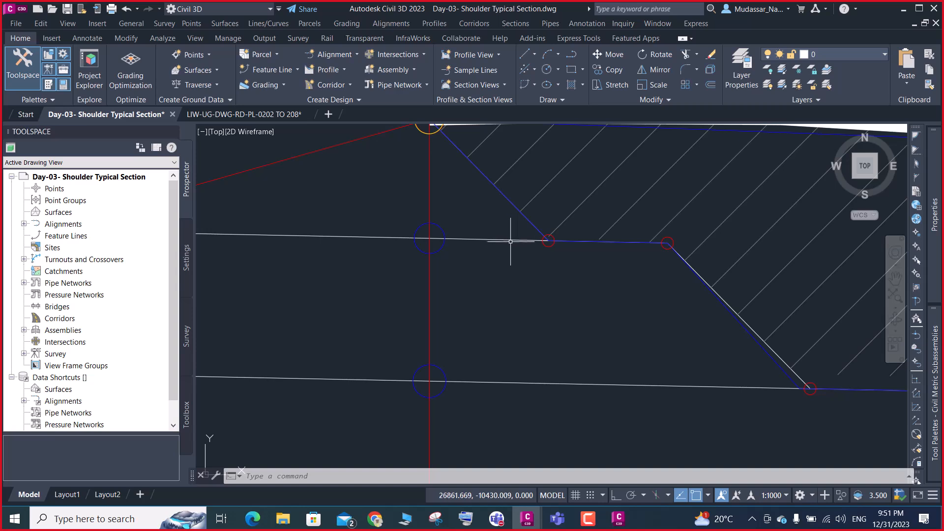
click(618, 519)
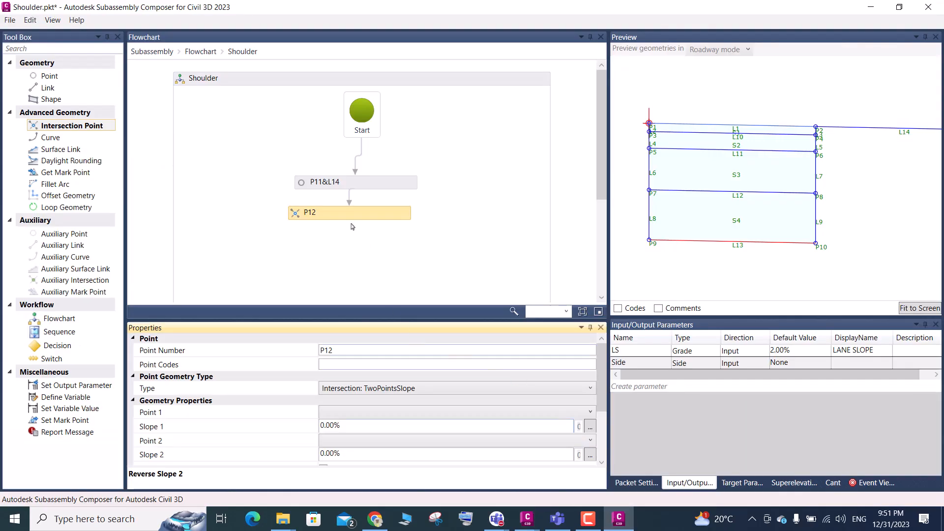
click(871, 7)
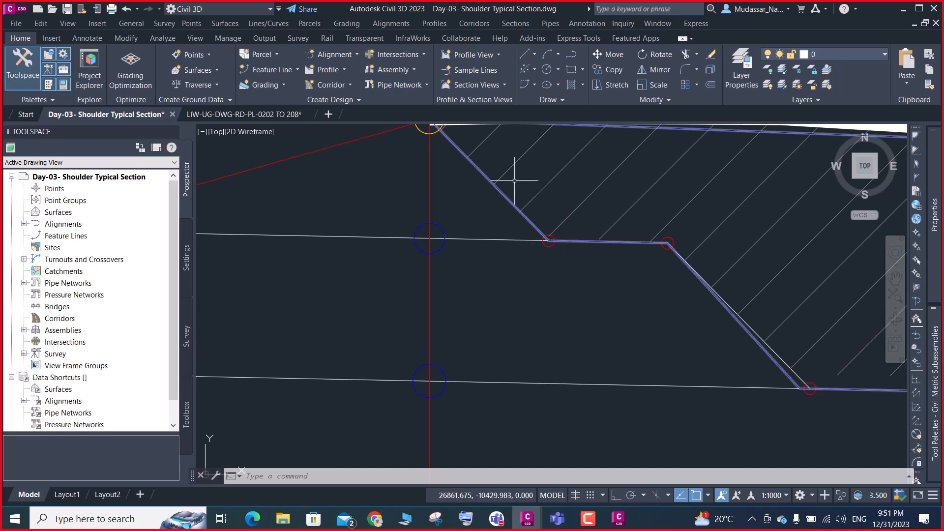
click(618, 519)
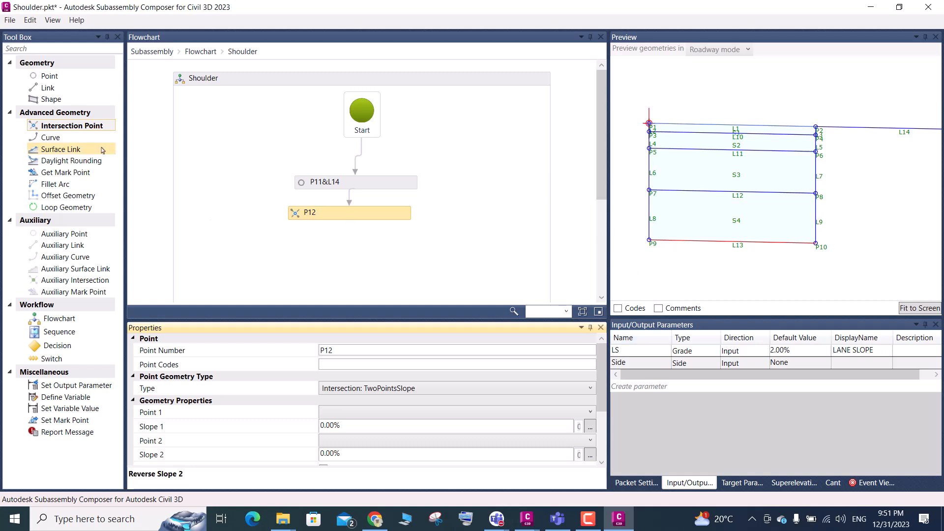
click(404, 390)
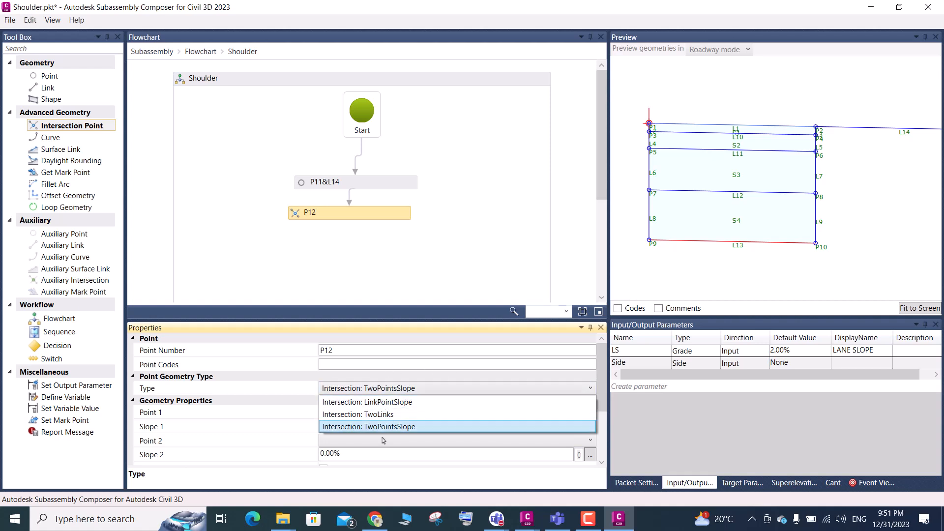
Return to the Civil 3D typical section and examine how the shoulder edge point and the layer line define the first step point
click(527, 519)
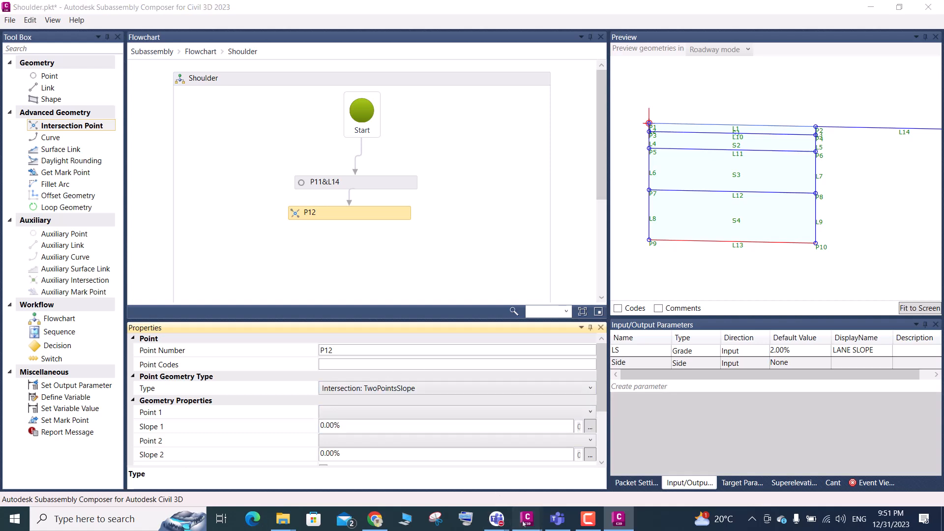
click(461, 462)
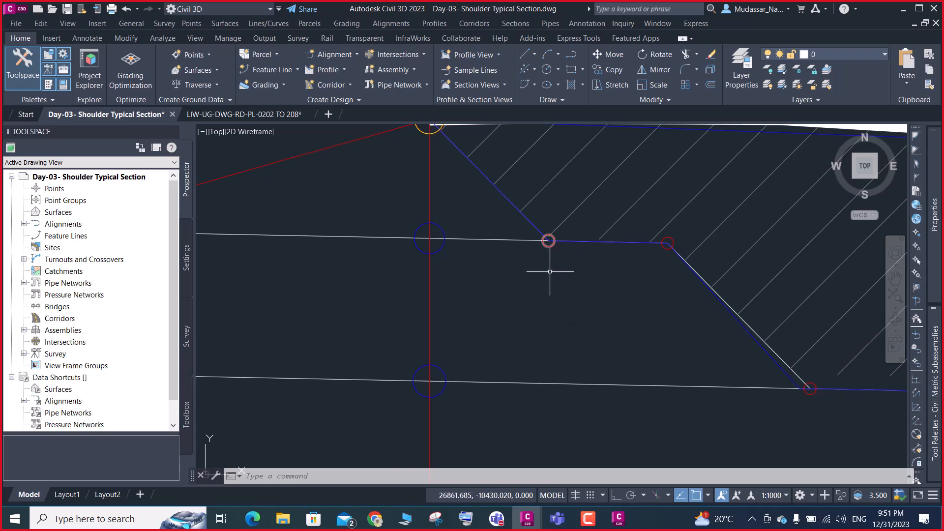
scroll(554, 288, down, 2)
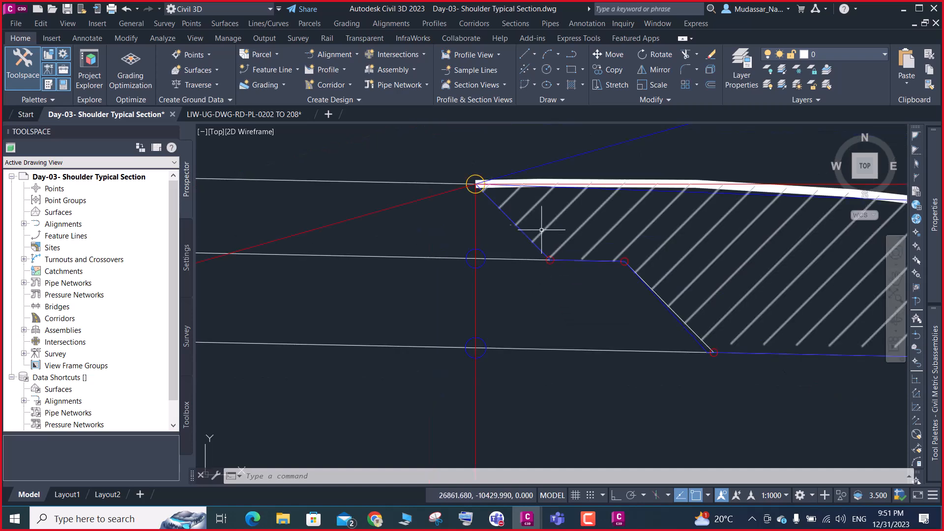
scroll(476, 172, up, 2)
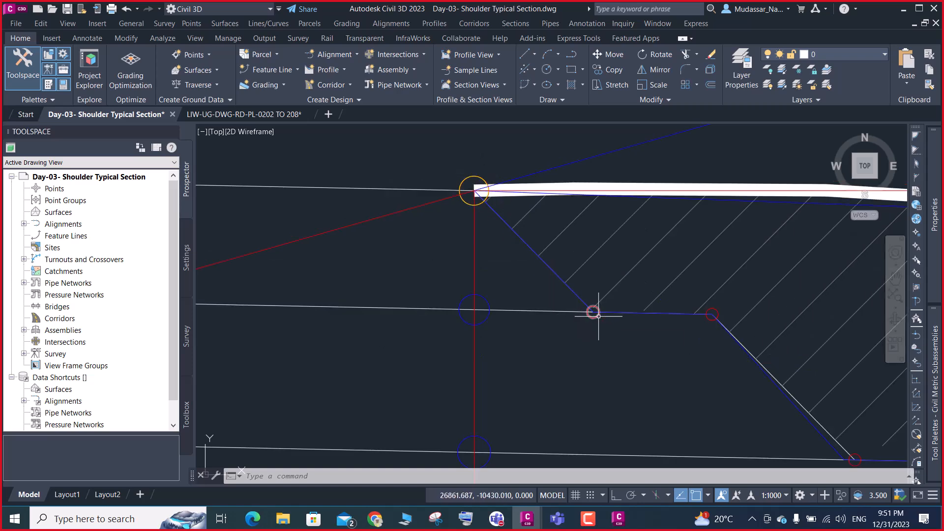
scroll(594, 315, down, 2)
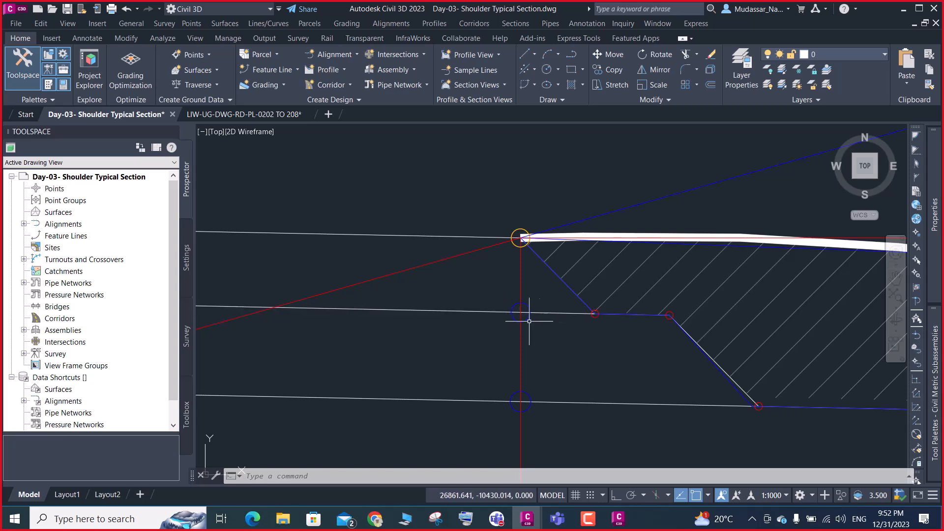
scroll(596, 314, up, 2)
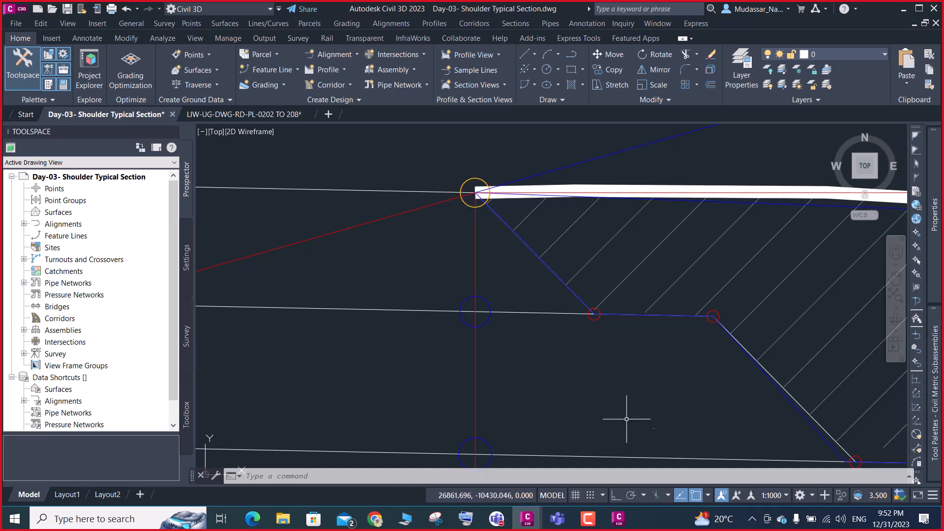
In Subassembly Composer, keep intersection point P12 as Intersection: TwoPointsSlope and set its Point 1 to P2
click(619, 518)
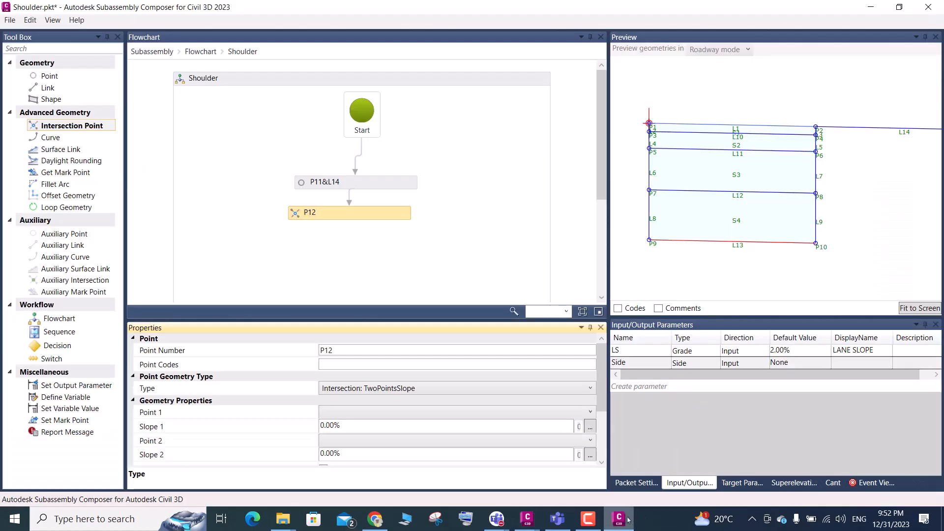
click(386, 391)
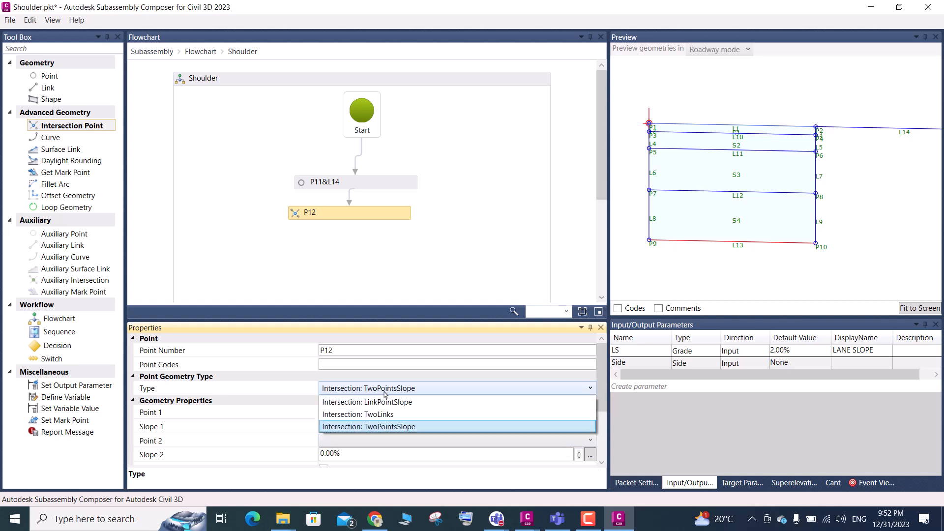
click(405, 427)
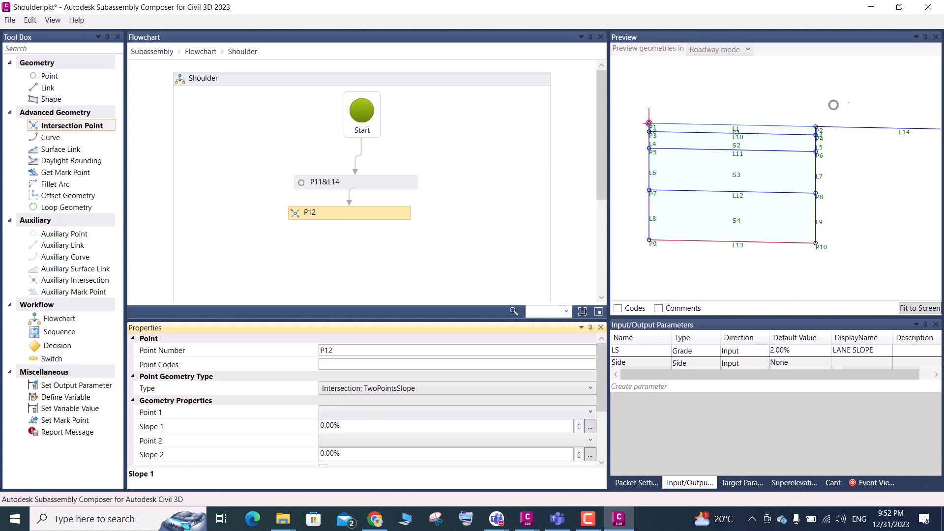
scroll(822, 134, up, 2)
scroll(823, 141, up, 3)
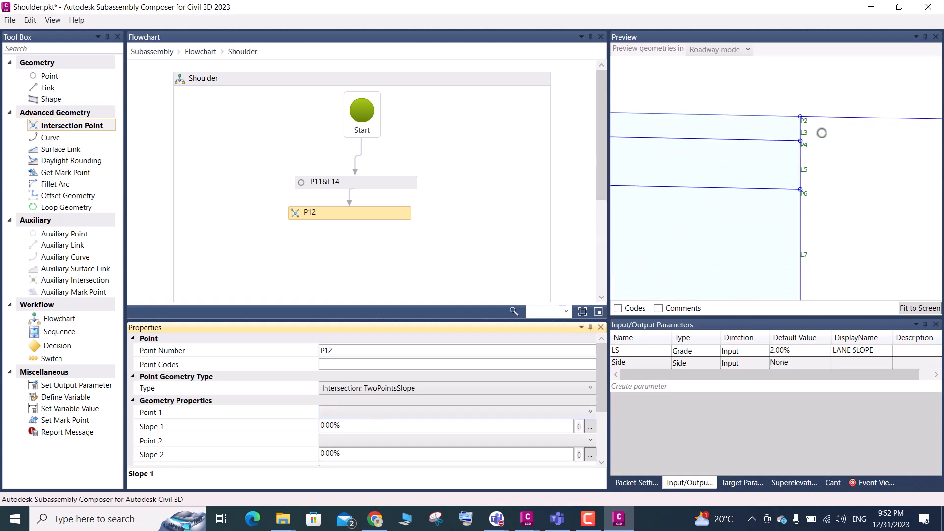
click(361, 413)
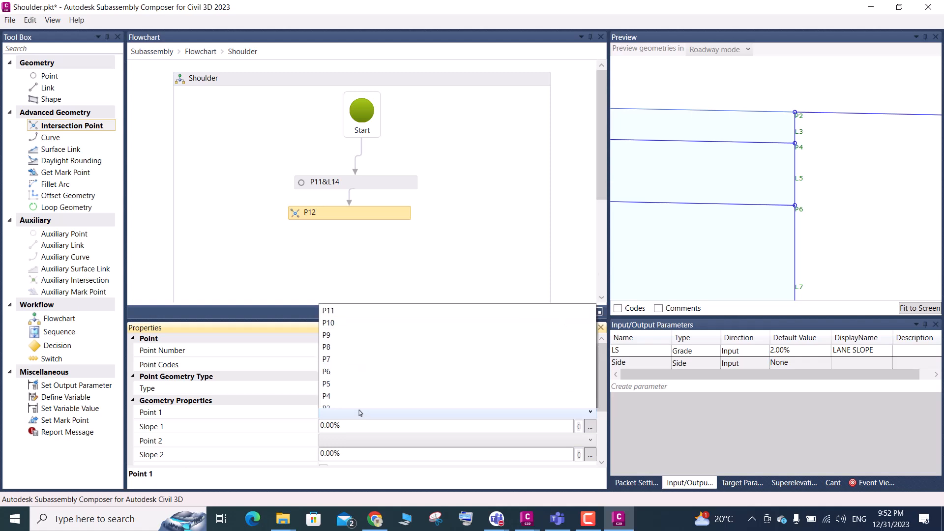
click(327, 386)
click(348, 425)
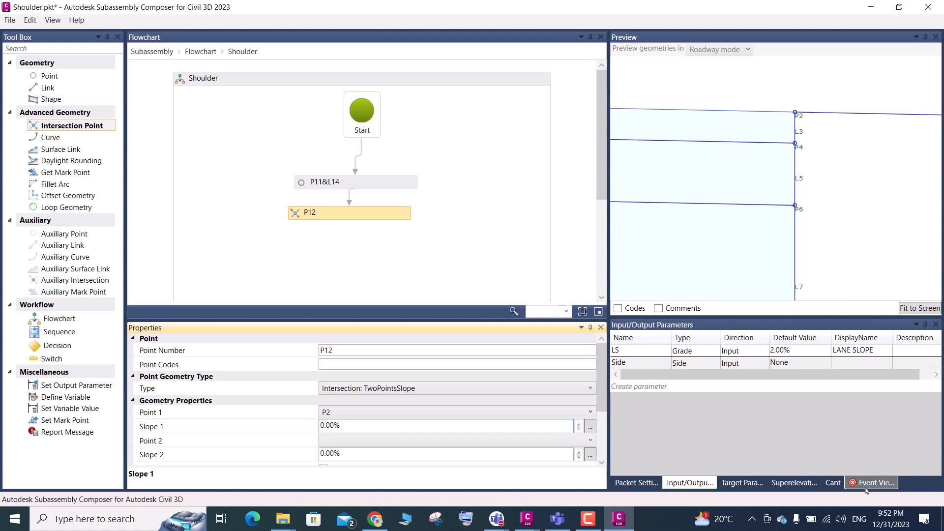
Delete intersection point P12 from the Shoulder flowchart
click(389, 215)
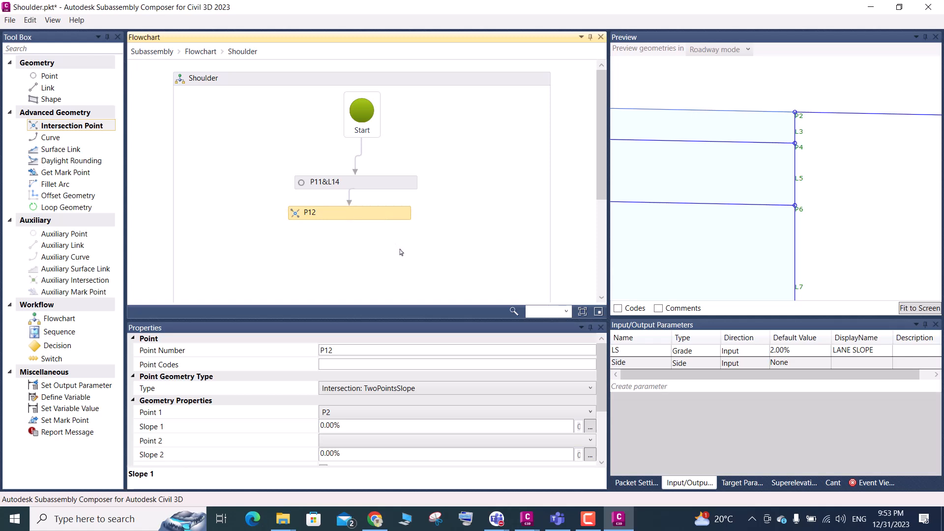
key(Delete)
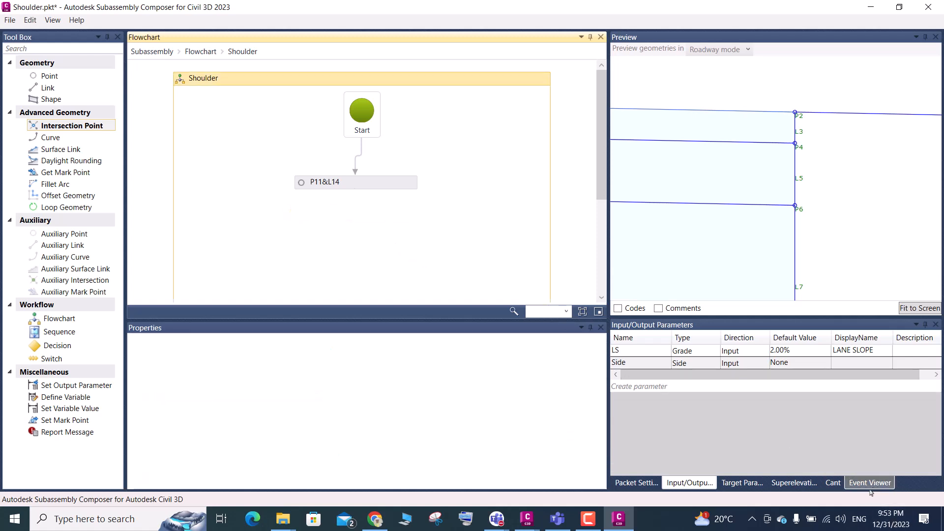
Add an Intersection Point below P11&L14 in the Shoulder flowchart and check its errors in the Event Viewer
click(870, 487)
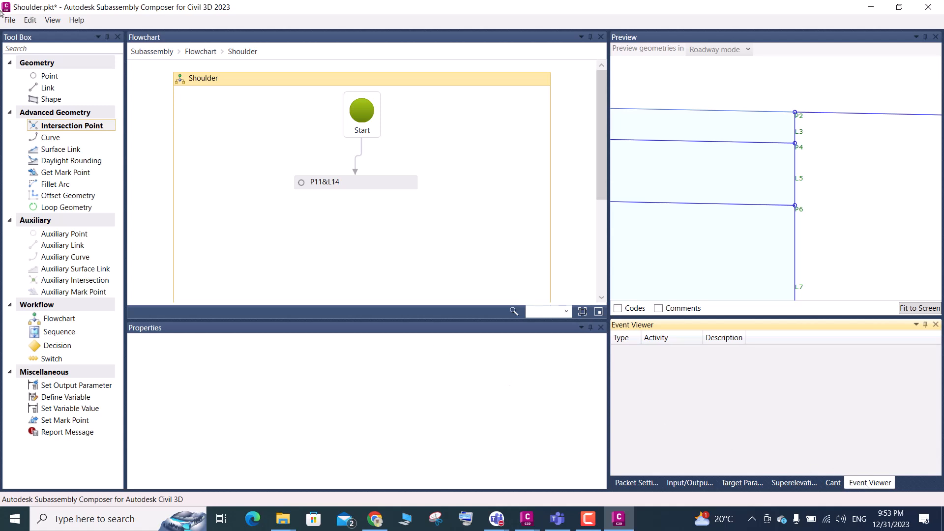
drag(69, 129, 358, 211)
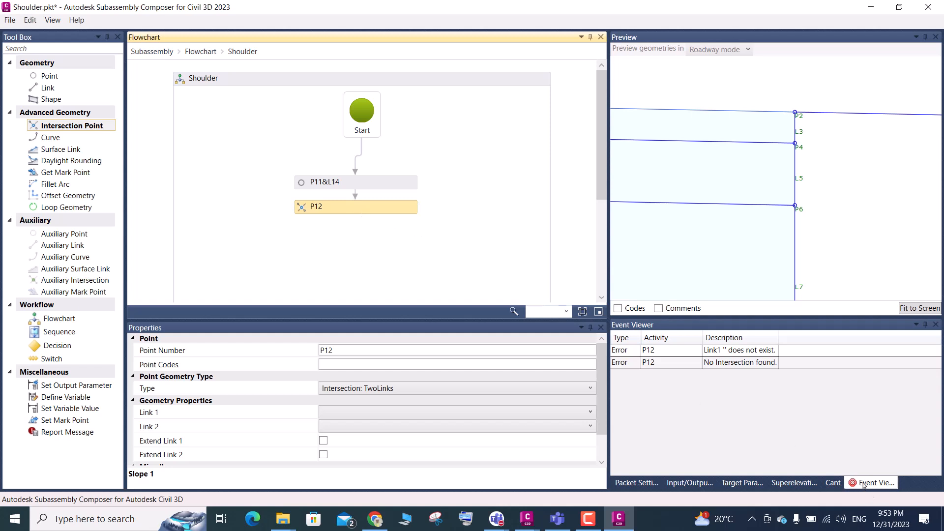
scroll(789, 178, down, 4)
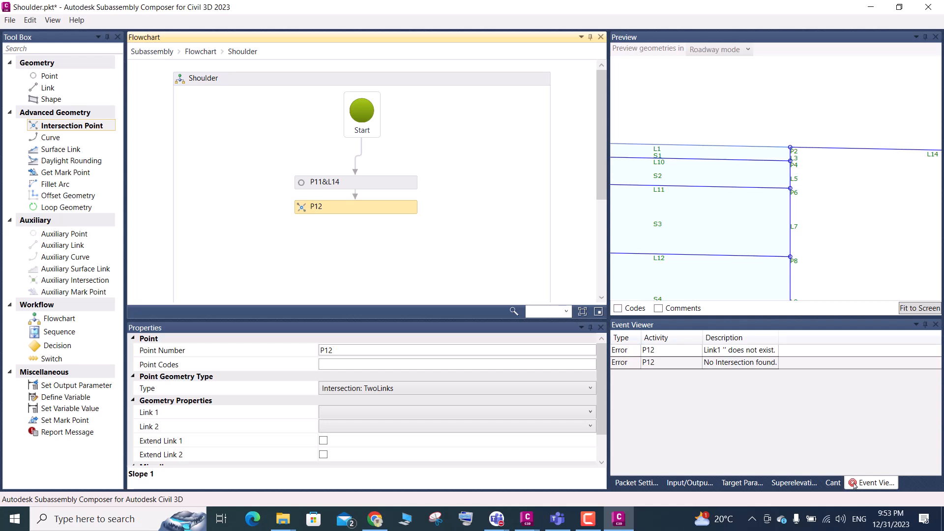
mouse_move(355, 218)
Try Intersection: LinkPointSlope as the geometry type of intersection point P12
click(399, 389)
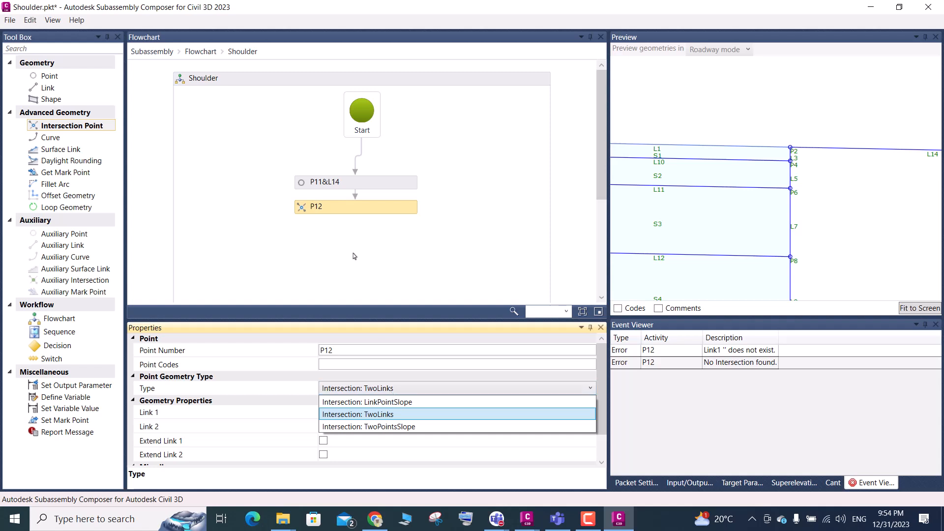
click(388, 413)
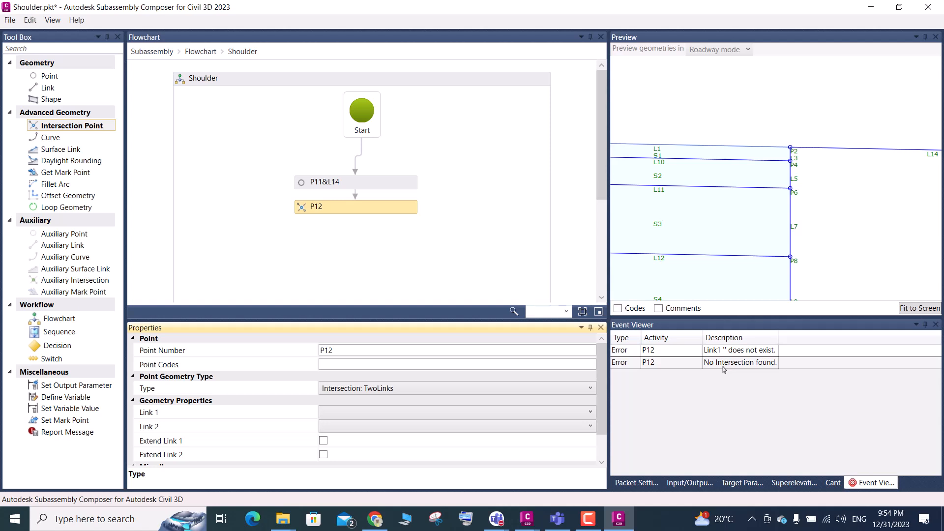
click(382, 390)
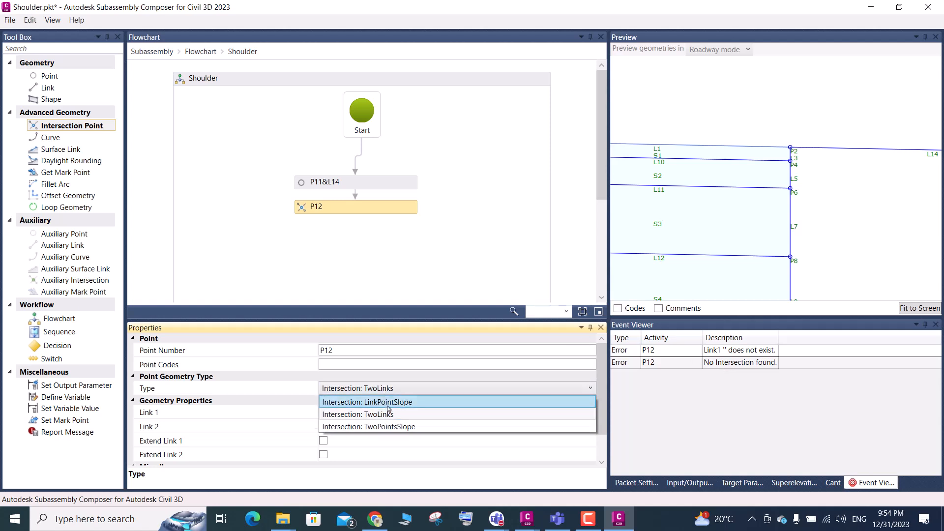
click(388, 406)
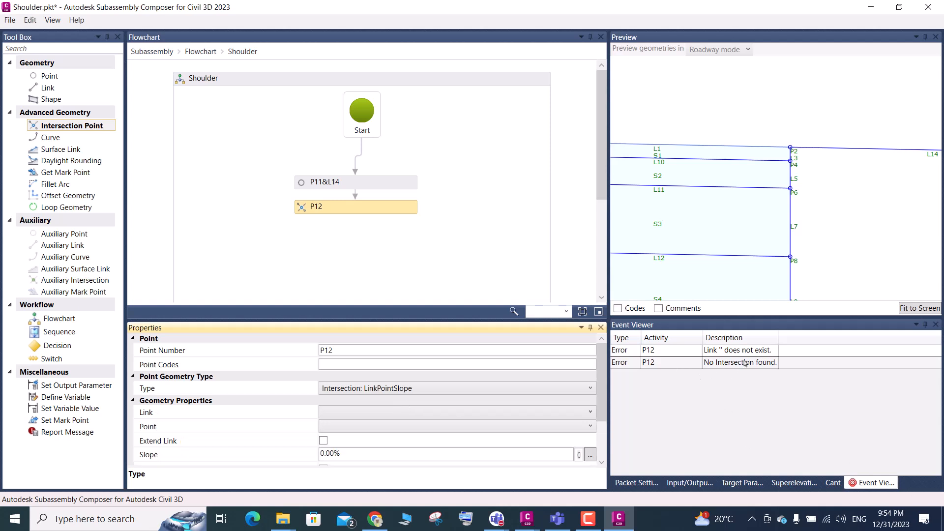
Set P12's geometry type to Intersection: TwoPointsSlope and its Point 1 to P2
click(411, 392)
click(402, 430)
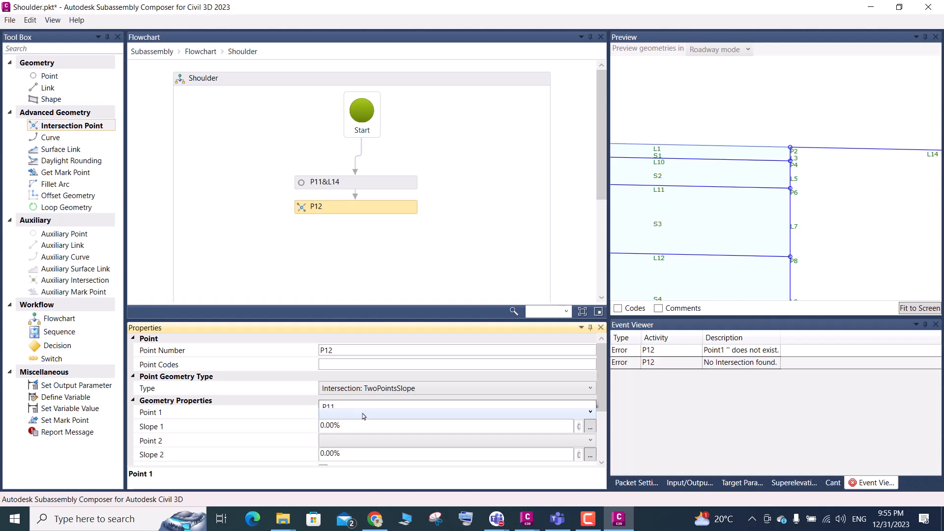
click(363, 416)
click(337, 388)
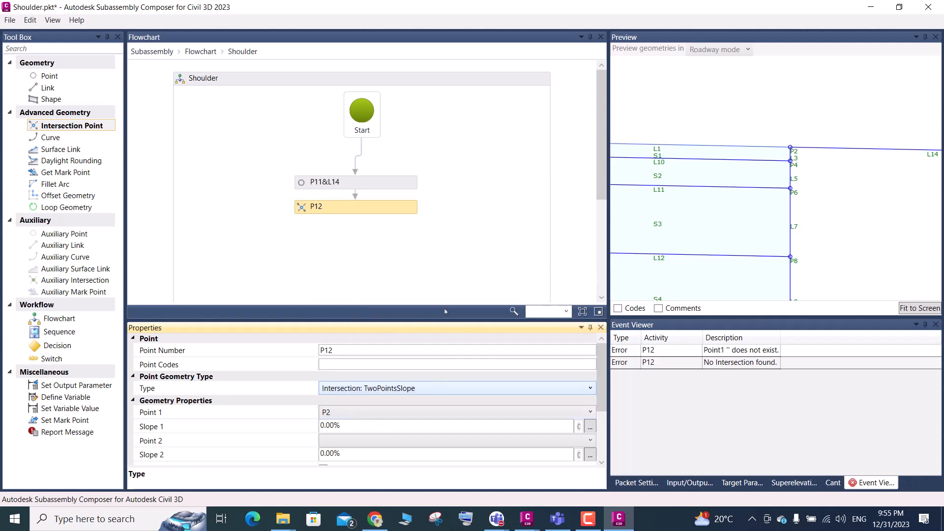
Show the input/output parameters, then switch to the Civil 3D typical section and examine the stepped layer slopes beside the shoulder edge
click(689, 483)
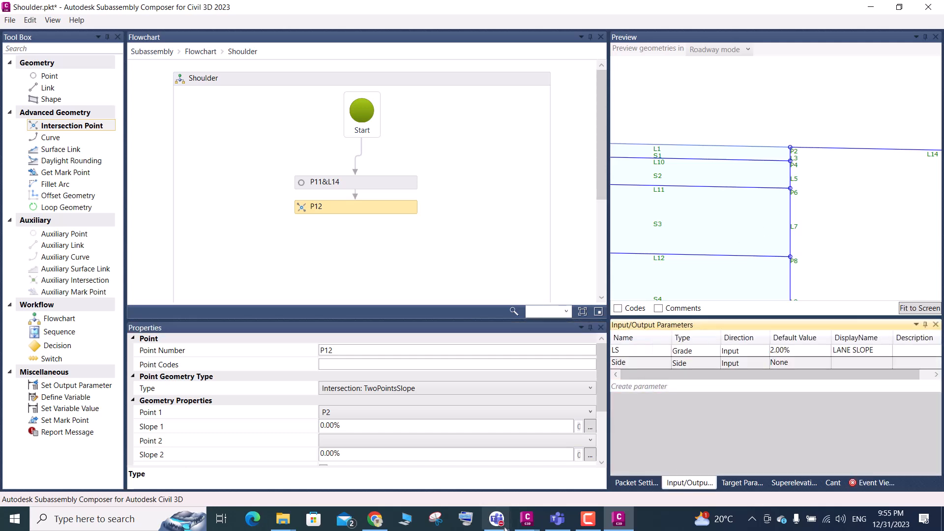
click(527, 519)
click(495, 451)
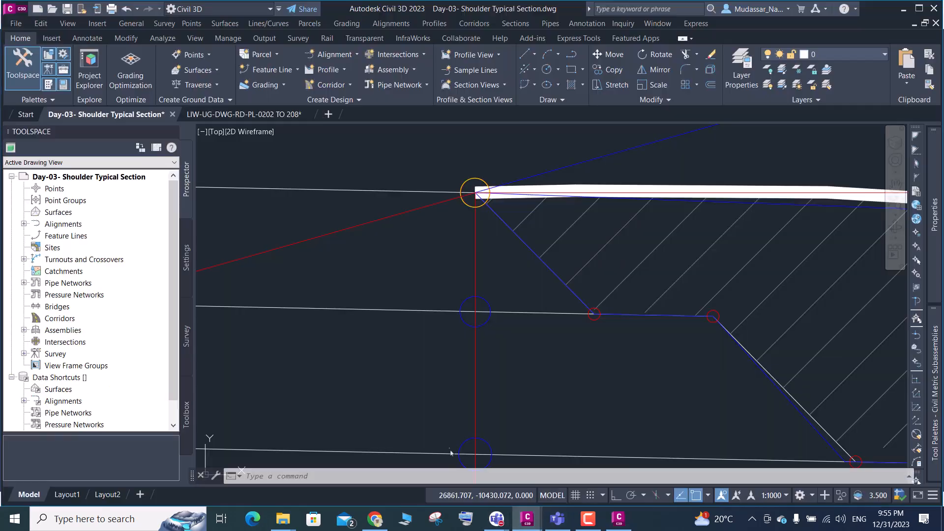
scroll(491, 228, up, 3)
scroll(501, 252, up, 2)
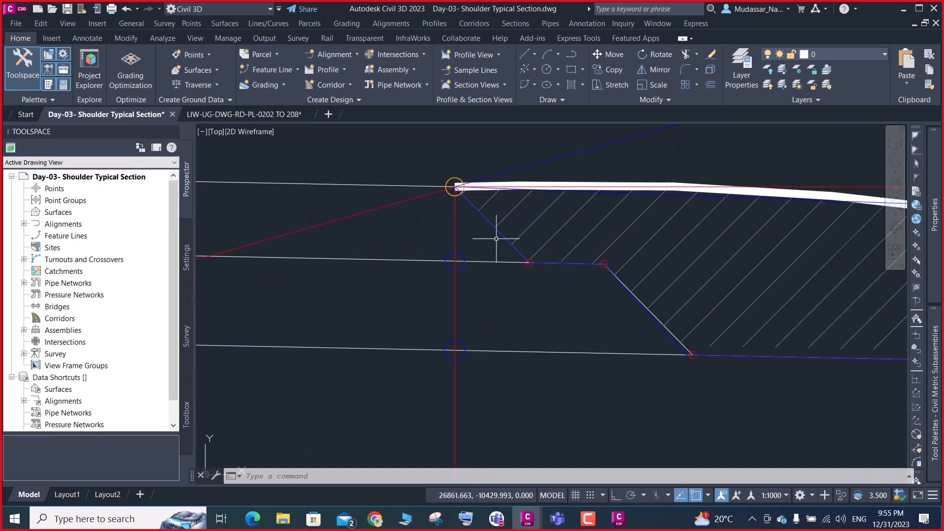
scroll(519, 247, down, 1)
scroll(565, 266, down, 1)
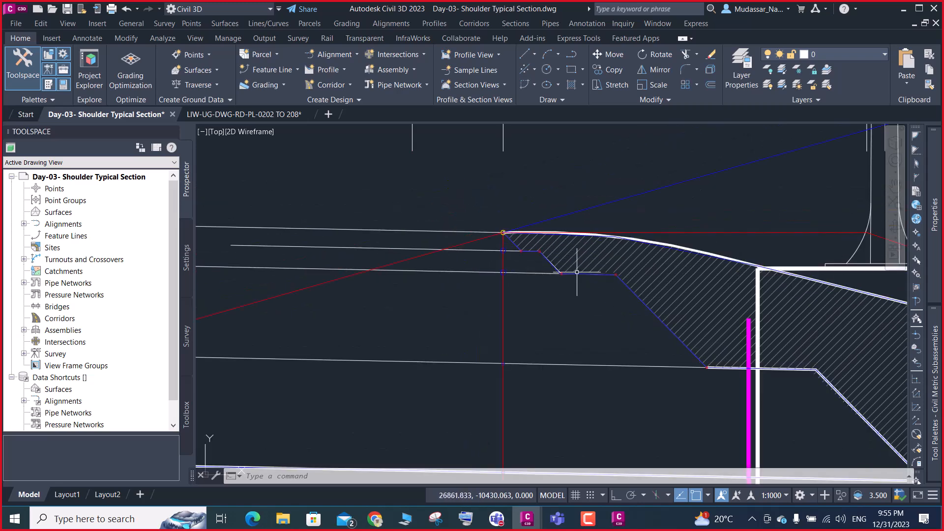
scroll(634, 278, down, 1)
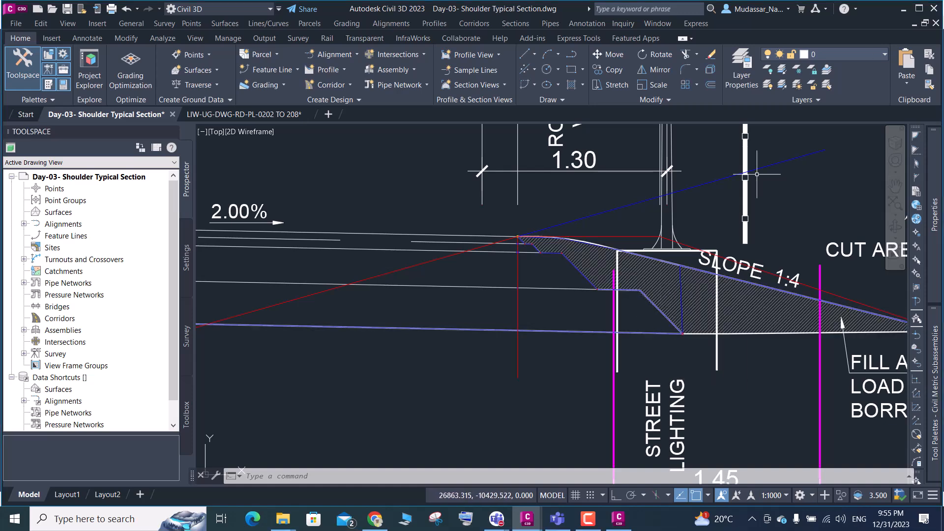
click(904, 9)
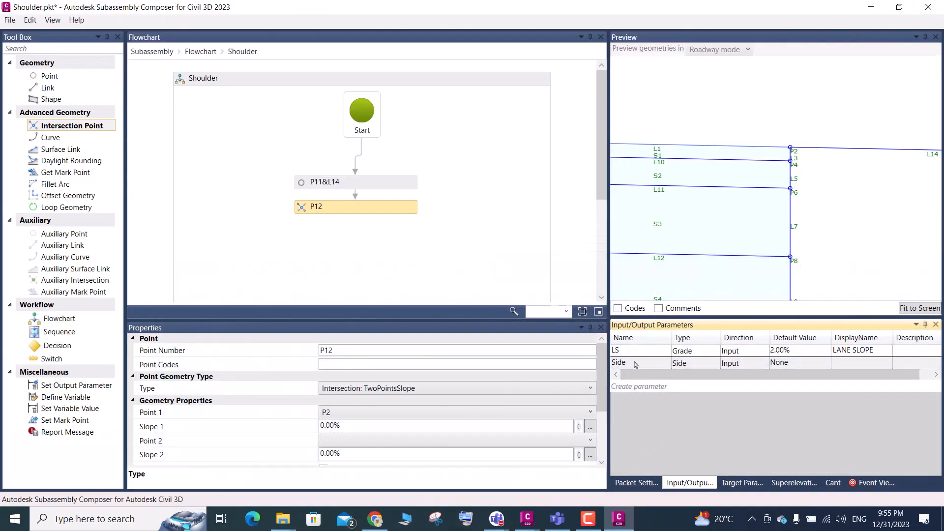
In Subassembly Composer, set the default value of the Side input parameter to Right
click(798, 354)
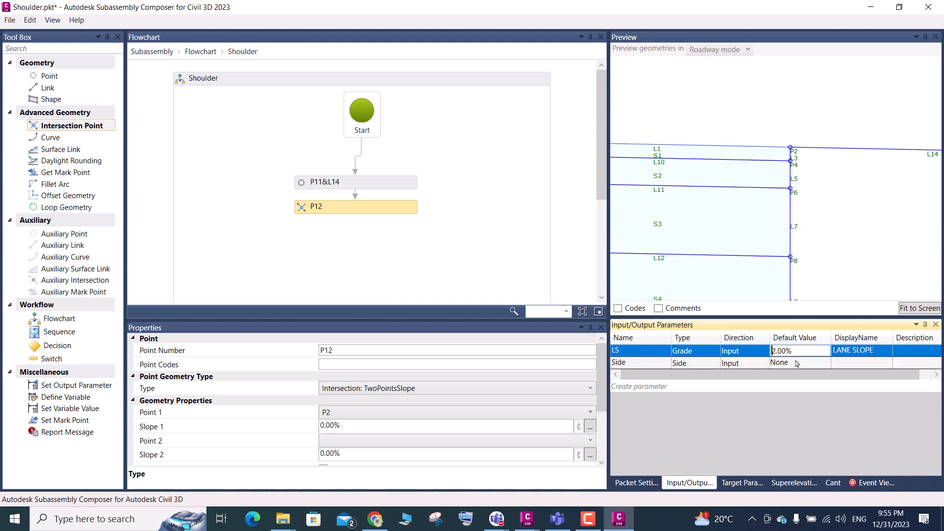
click(797, 364)
click(814, 365)
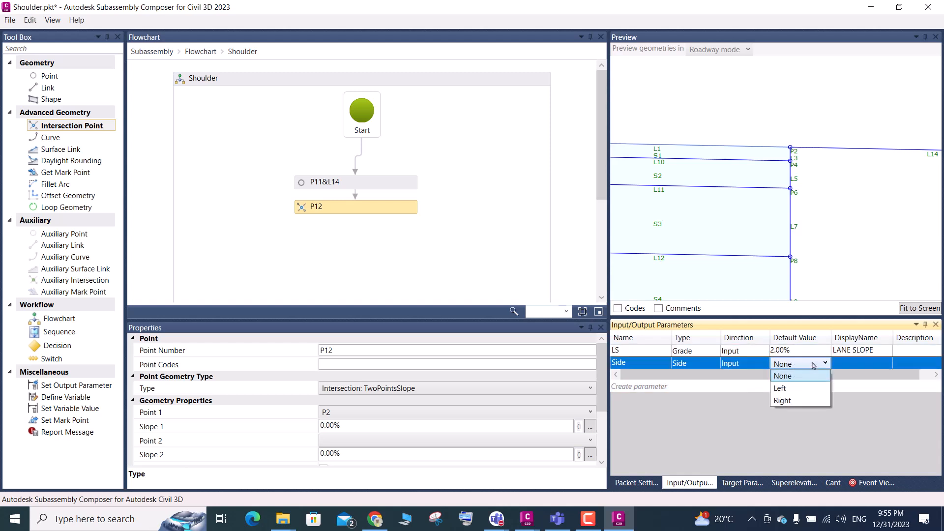
click(783, 401)
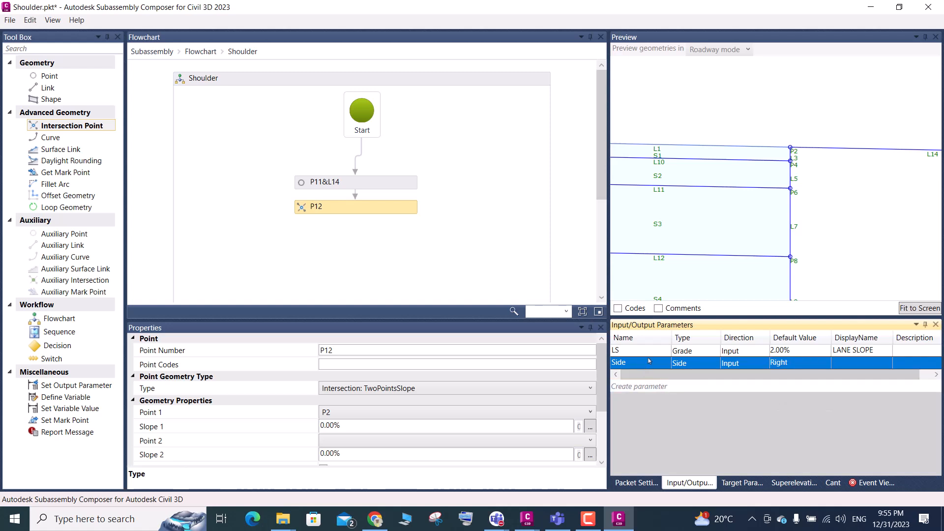
click(720, 365)
Create a third input parameter named SH_S and reorder the list so that Side comes before LS
click(648, 387)
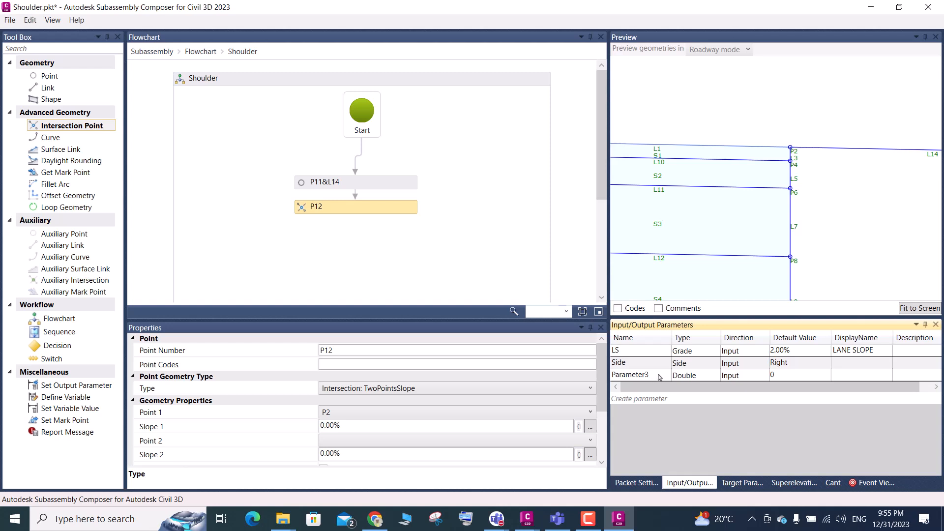
drag(656, 353, 654, 370)
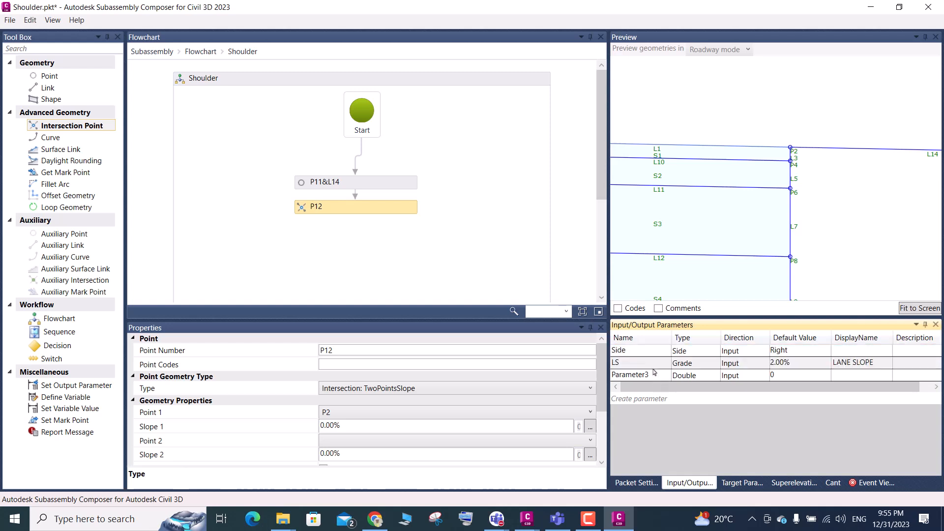
double_click(655, 374)
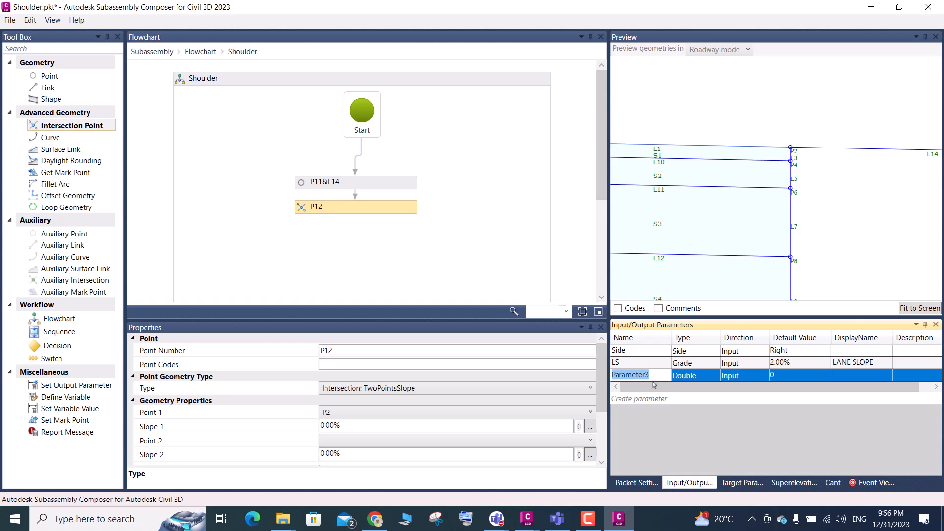
key(BackSpace)
text(SH_S)
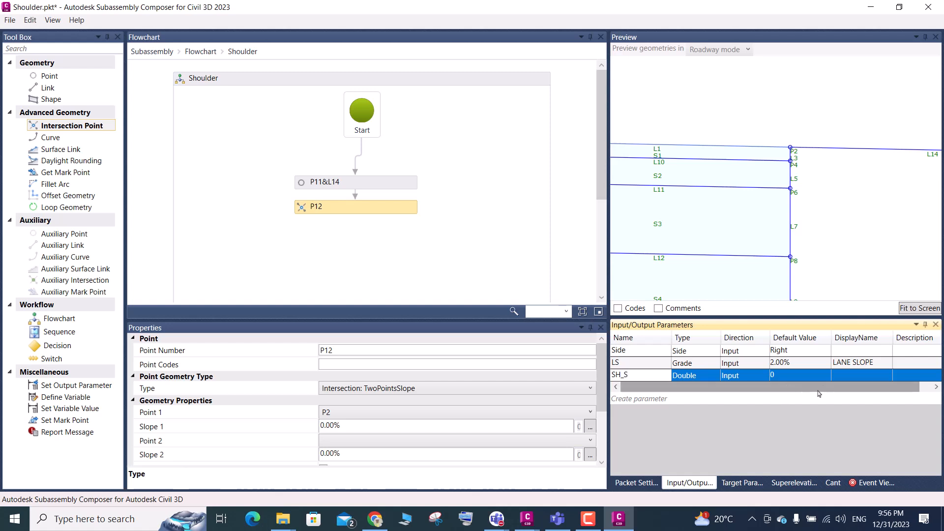
Give the SH_S parameter the display name S and try to rename it to M-S
click(844, 377)
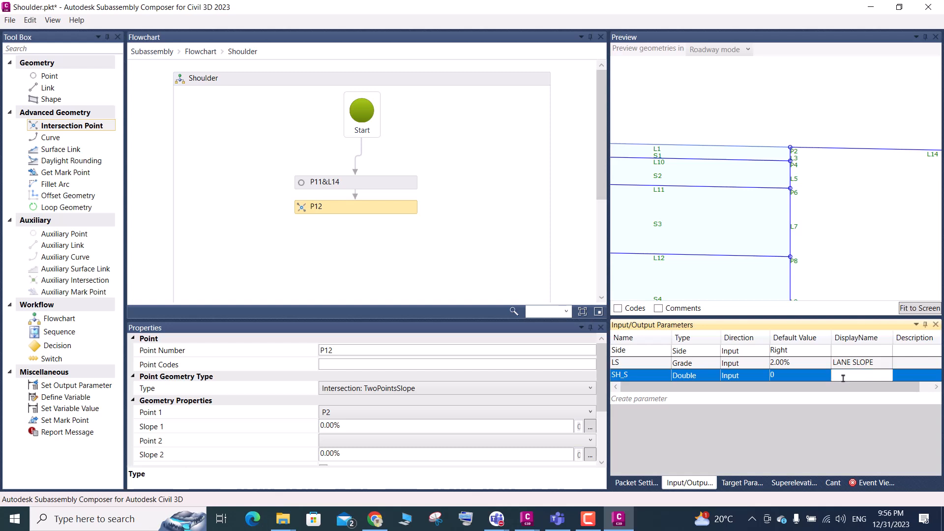
text(S)
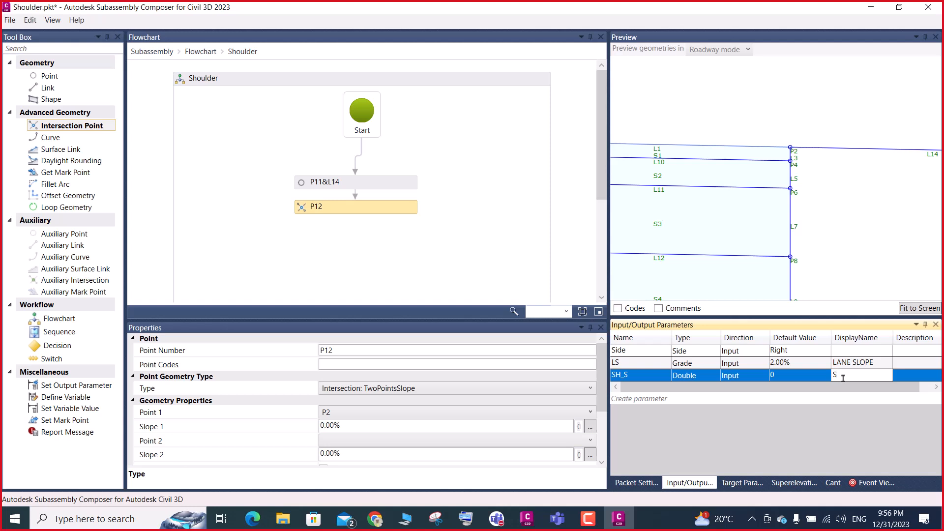
click(631, 379)
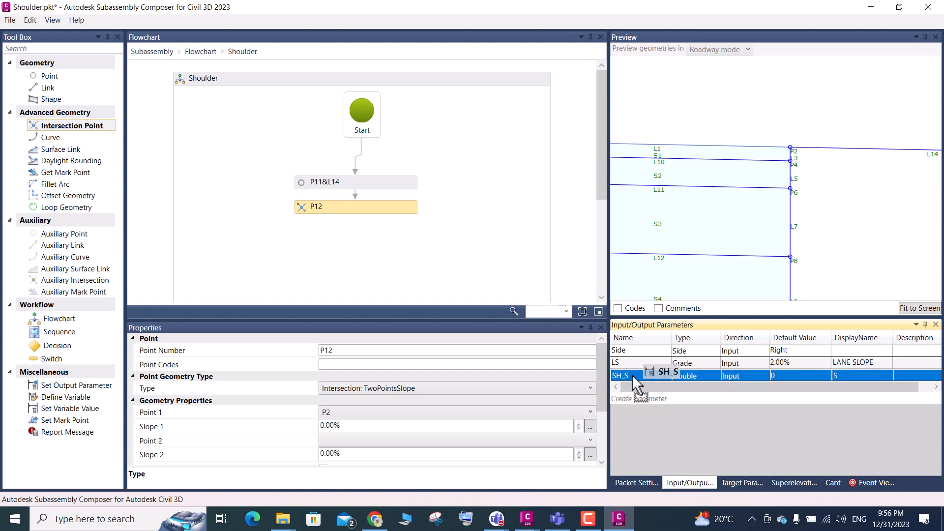
click(632, 375)
key(BackSpace)
text(M-S)
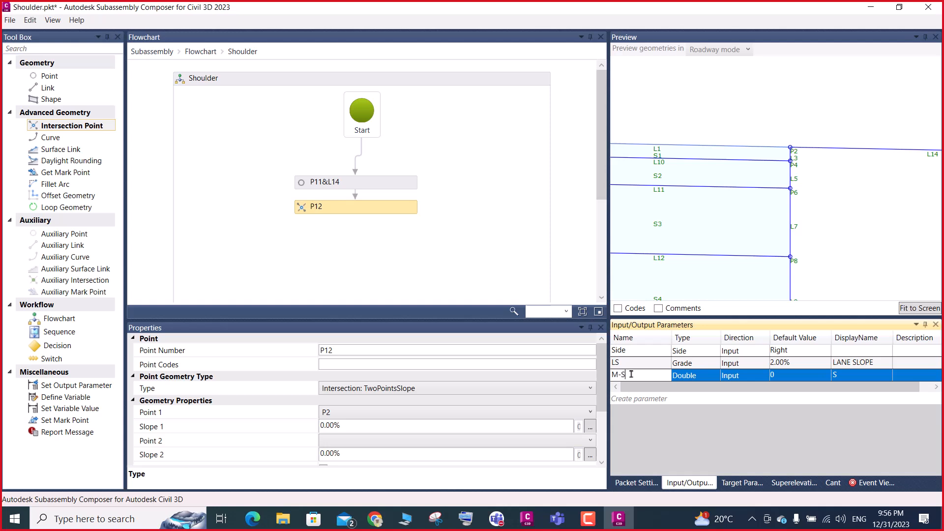
click(847, 382)
click(571, 309)
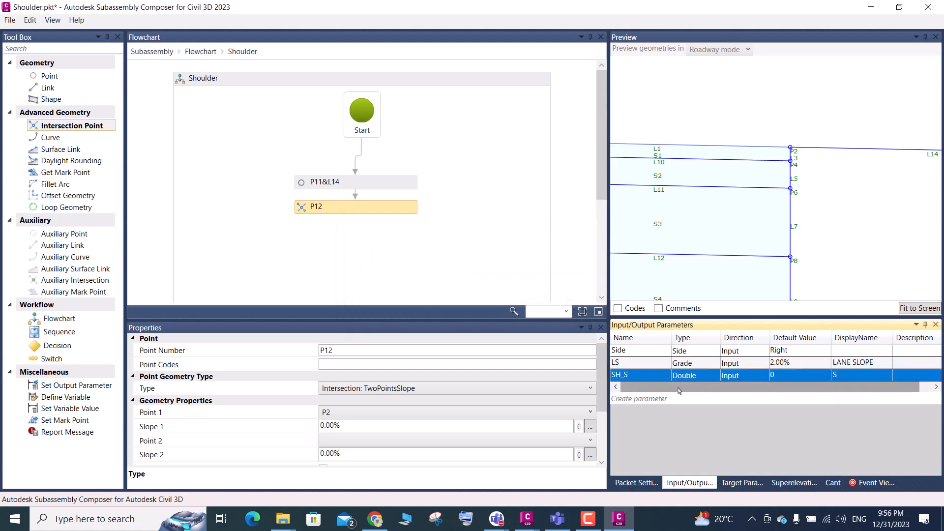
Rename the SH_S parameter to M_S and set its type to Slope
double_click(639, 377)
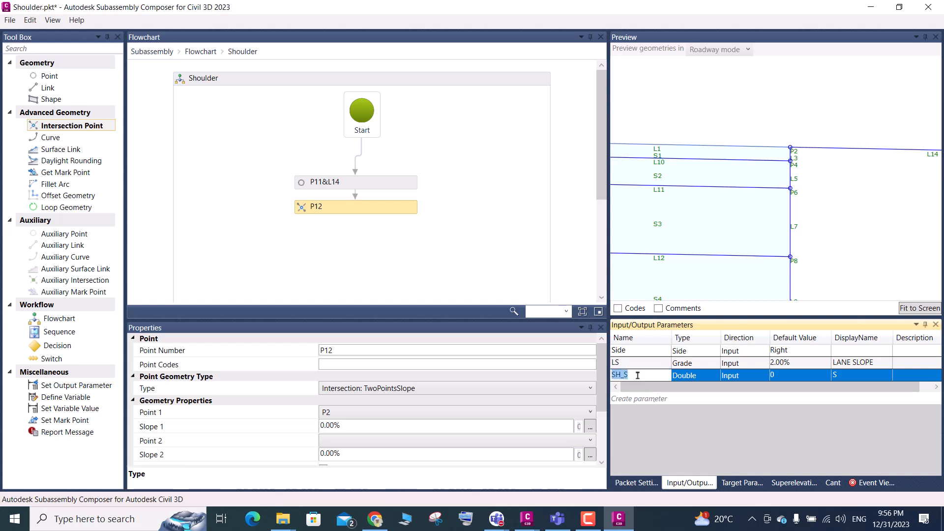
click(622, 375)
key(BackSpace)
key(BackSpace)
text(M)
click(701, 378)
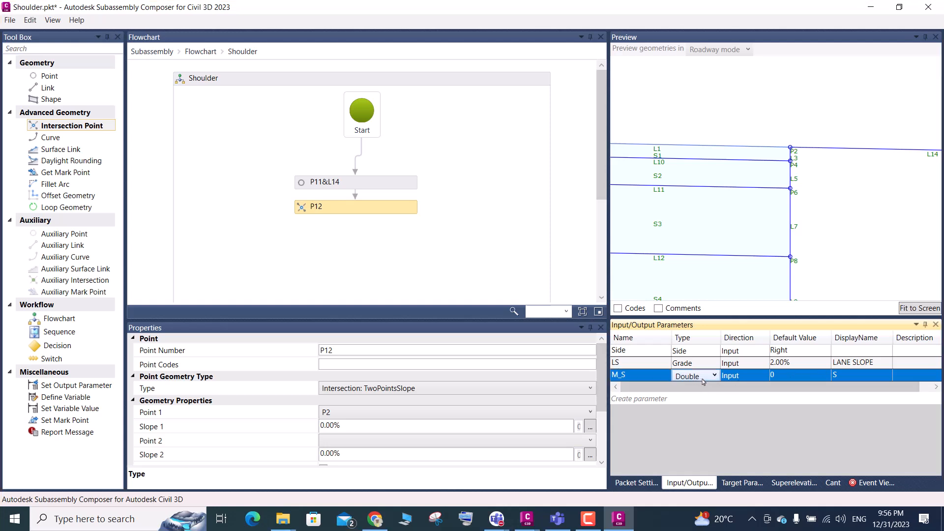
click(704, 378)
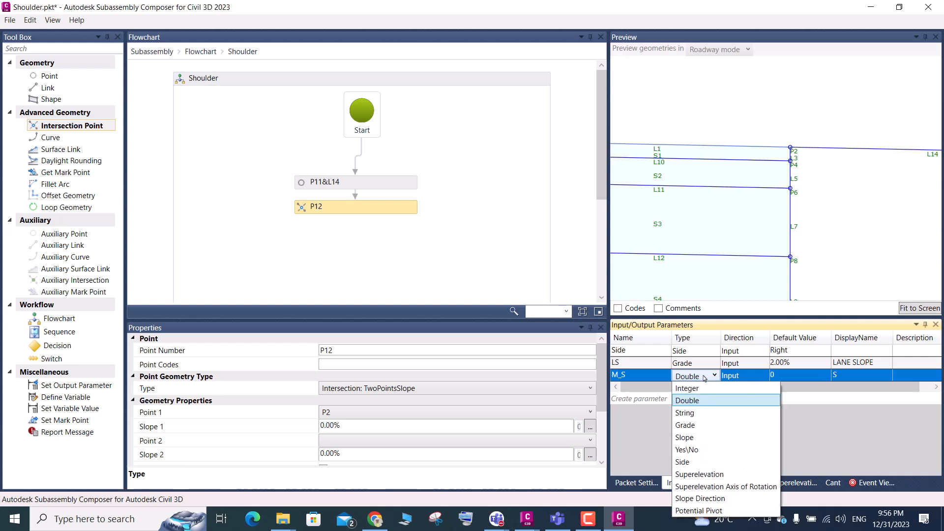
click(686, 437)
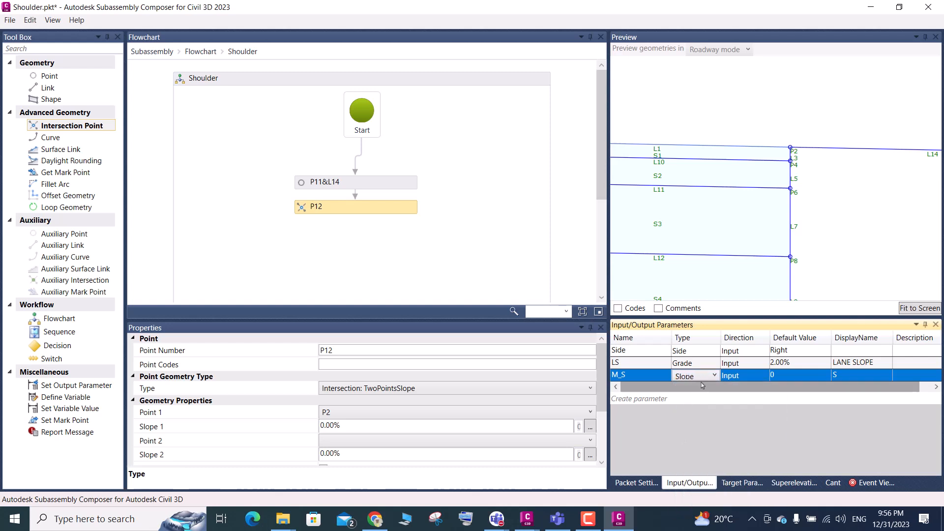
Set the display name of the M_S parameter to MATERIAL EXTEND SLOPE
click(792, 379)
click(857, 377)
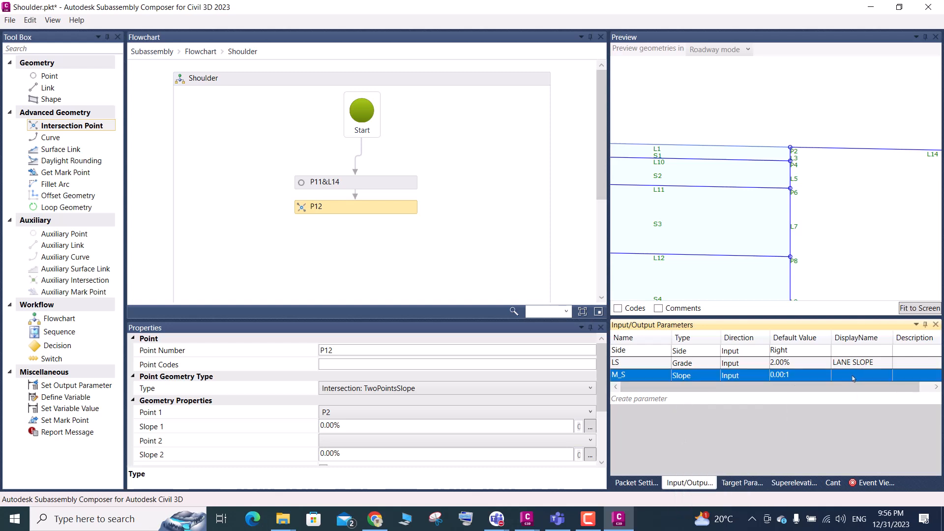
click(852, 375)
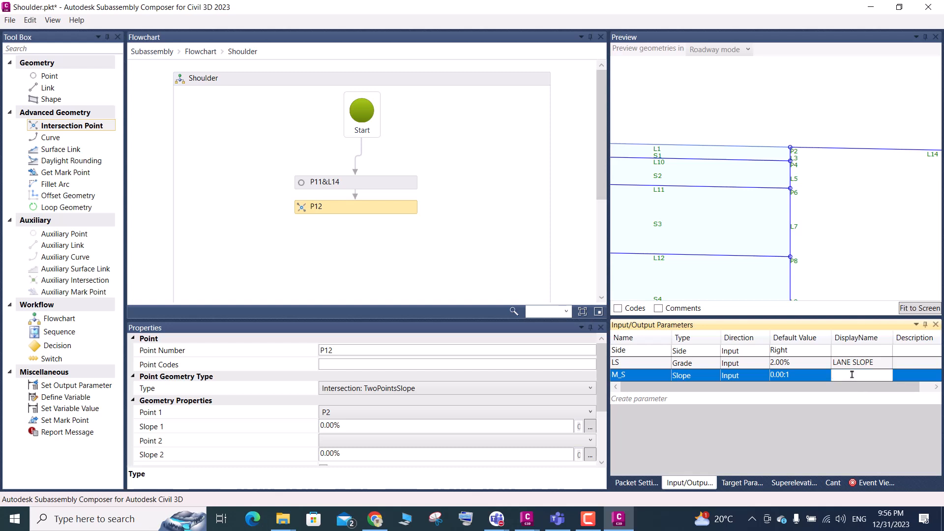
text(MATERIAL)
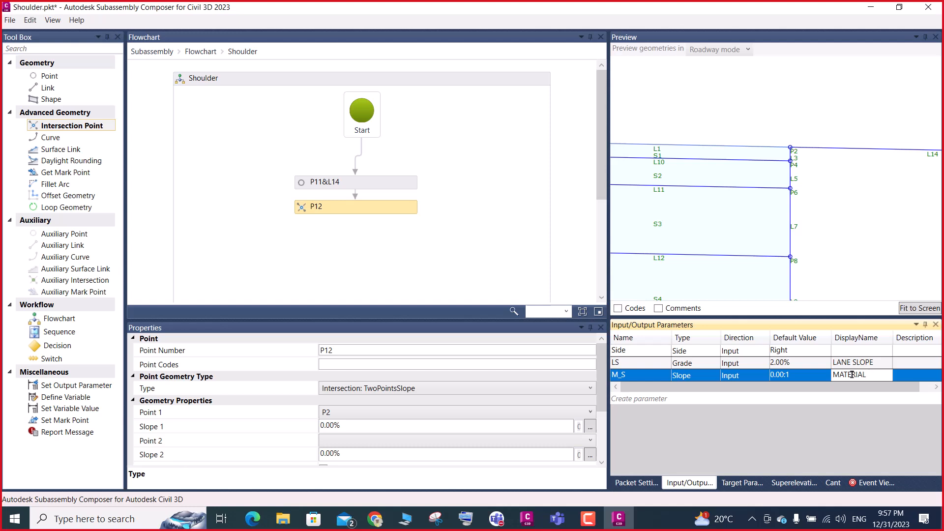
text( EXTEND SLOPE)
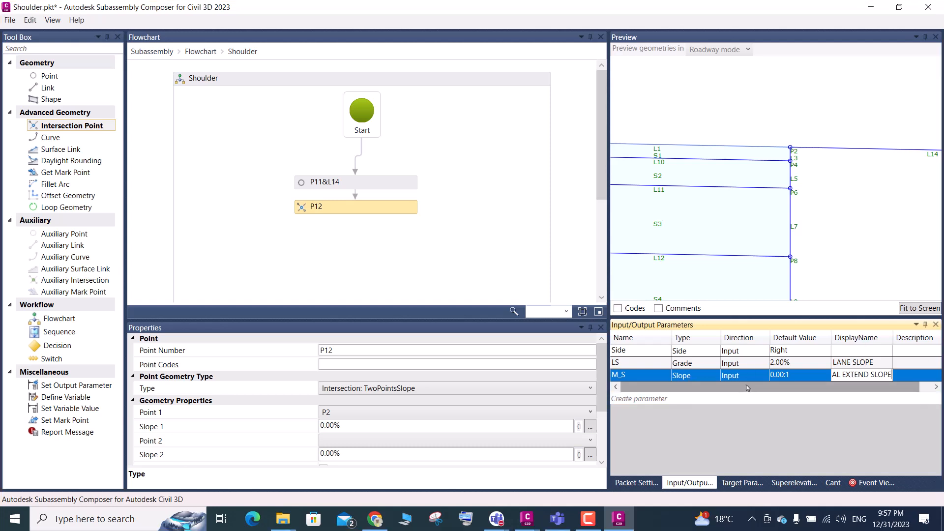
Set the default value of the M_S parameter to 1.00:1
click(800, 378)
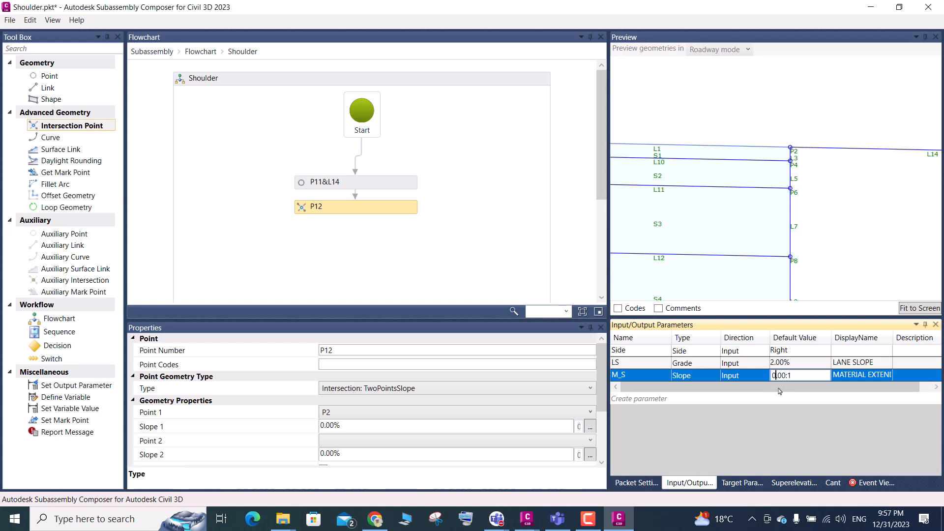
key(BackSpace)
text(1)
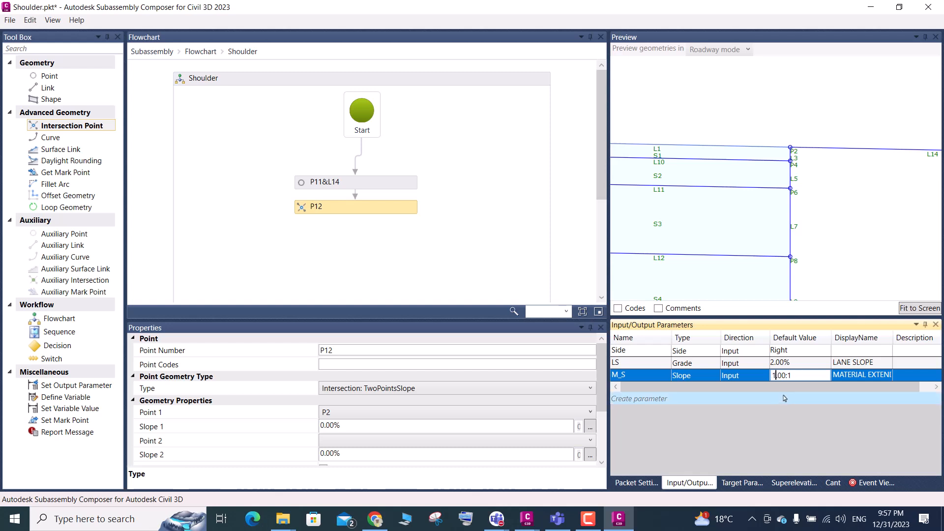
click(639, 377)
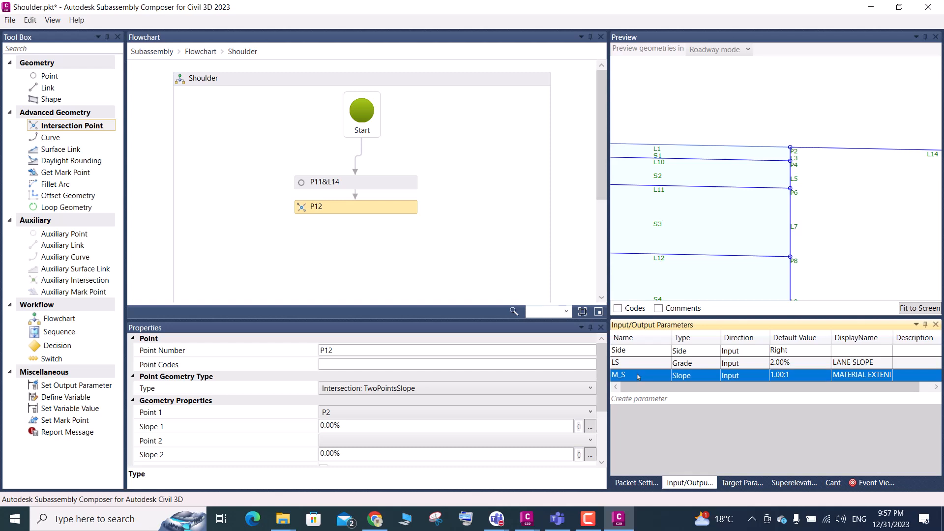
Check the layer steps in the Civil 3D typical section, and set Slope 1 of intersection point P12 to -M_S
click(638, 377)
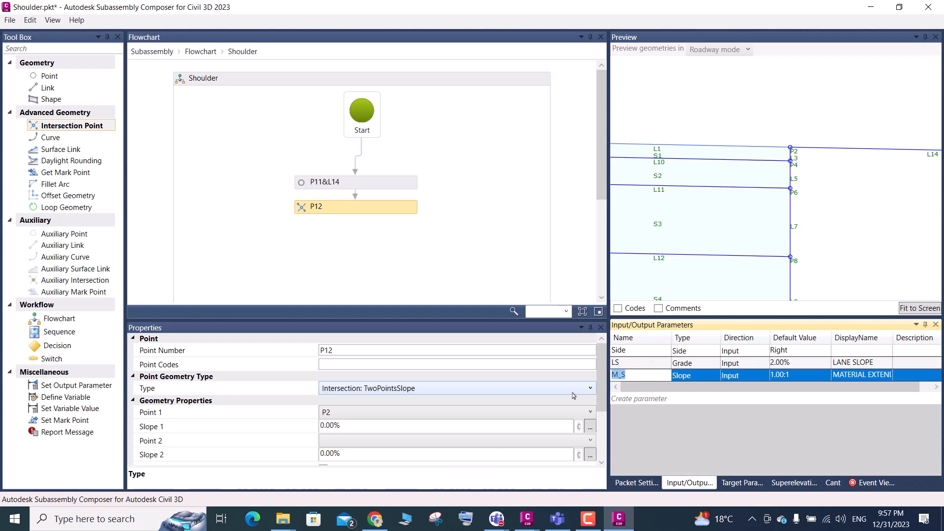
click(348, 424)
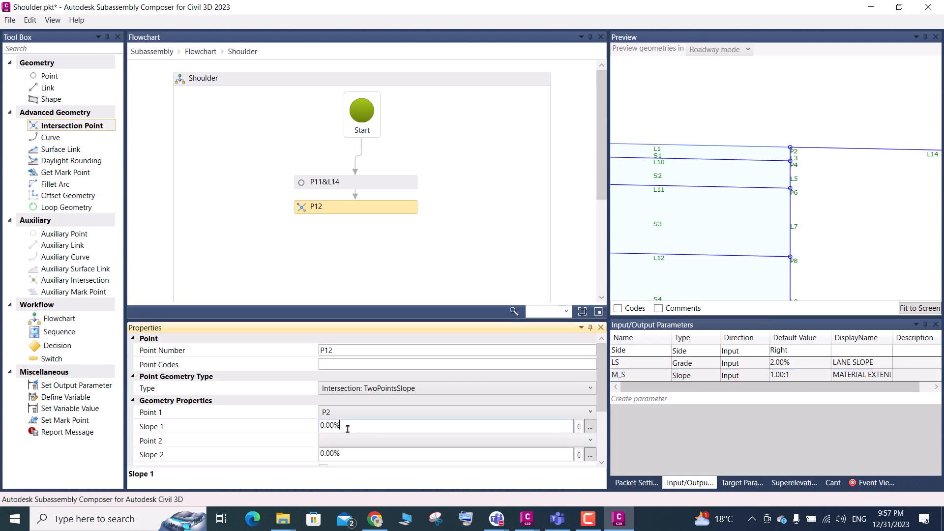
mouse_move(527, 519)
click(489, 438)
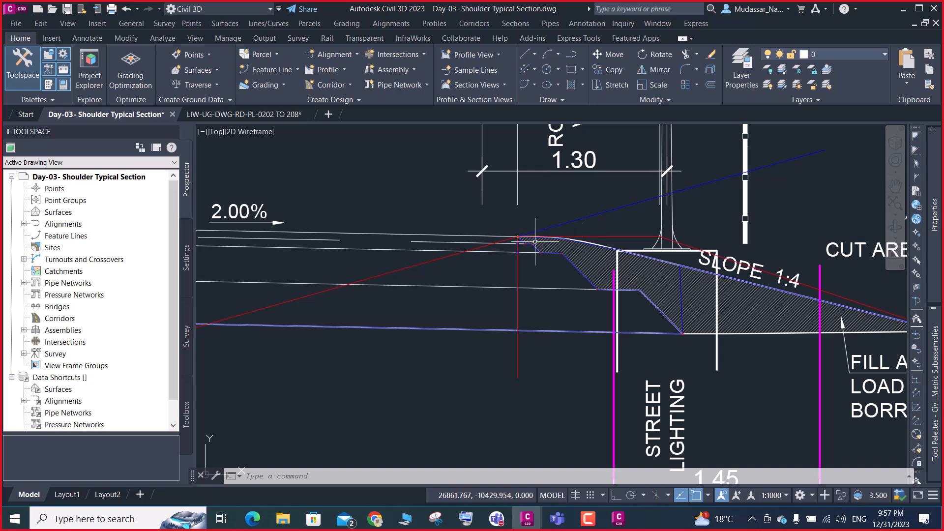
scroll(526, 241, up, 2)
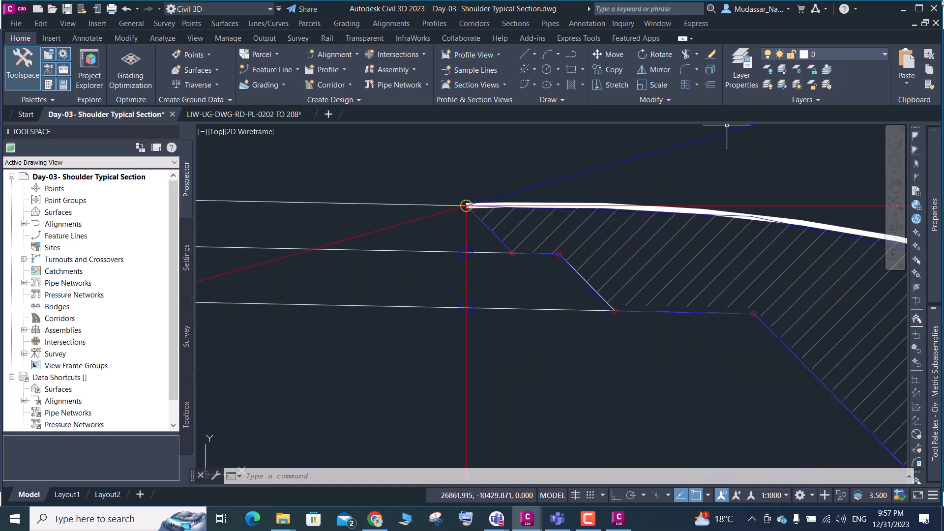
click(903, 10)
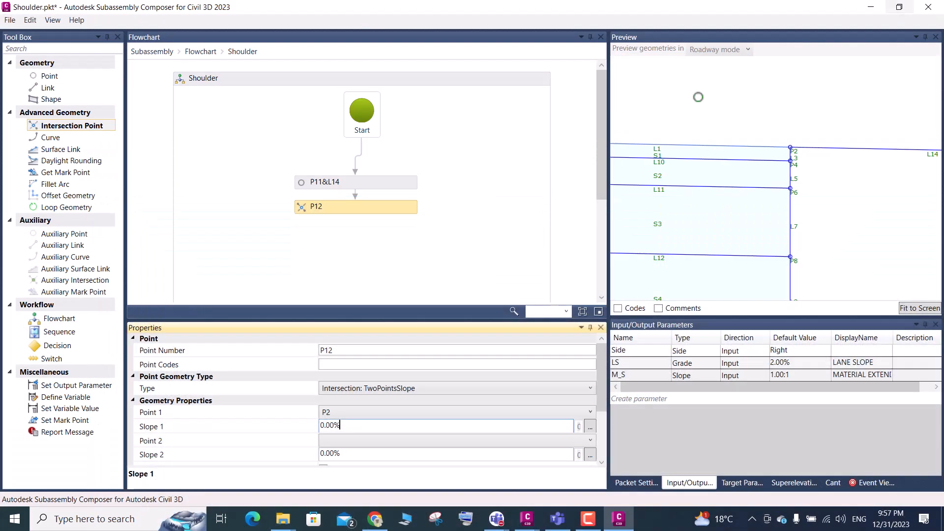
drag(339, 426, 315, 427)
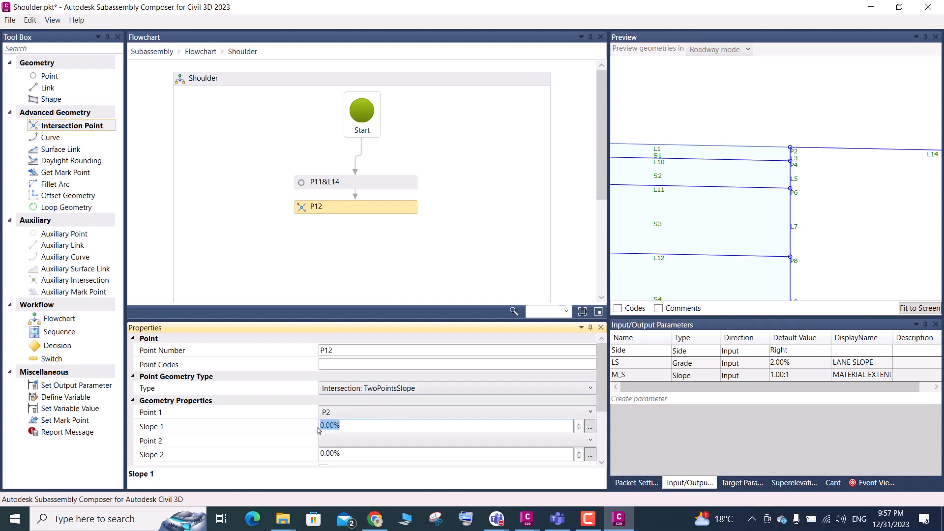
text(-M_S)
click(351, 454)
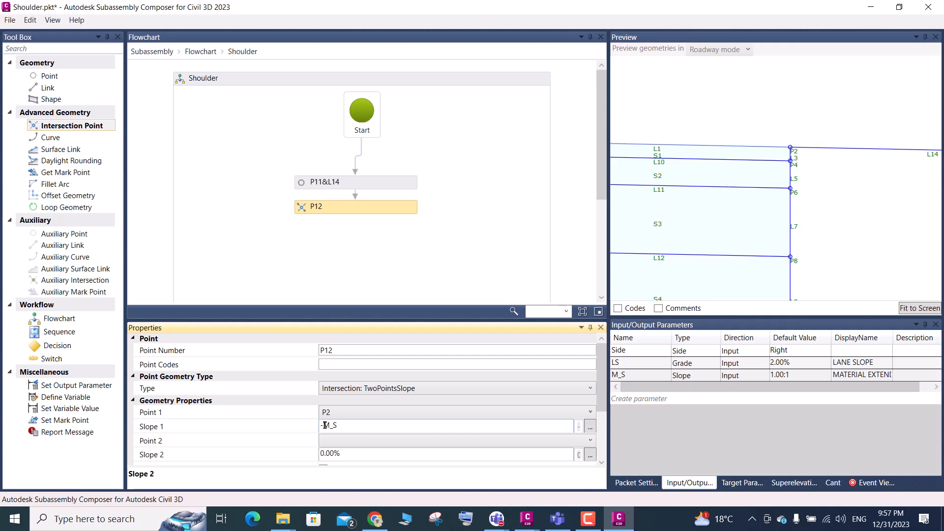
Switch to the Civil 3D typical section drawing and create an assembly named 02 in the empty area beside the cross section
click(527, 518)
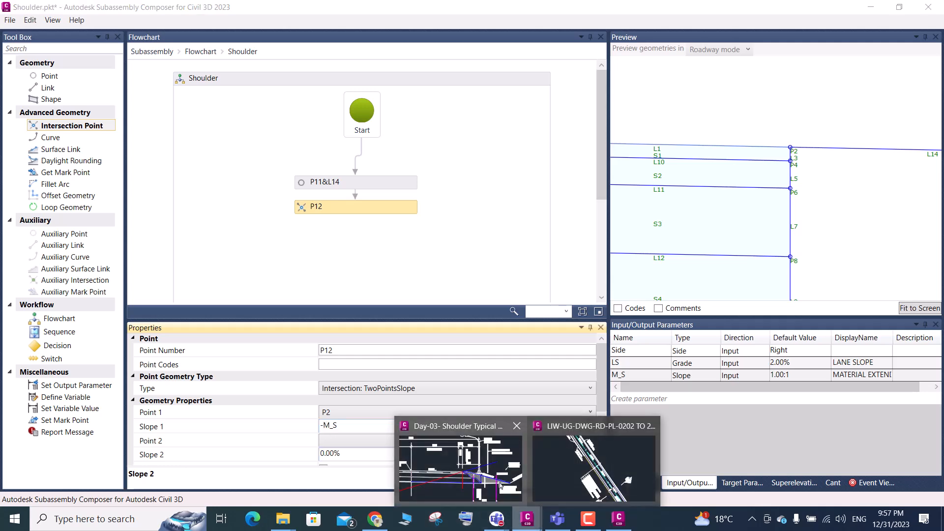
click(499, 485)
scroll(451, 261, down, 10)
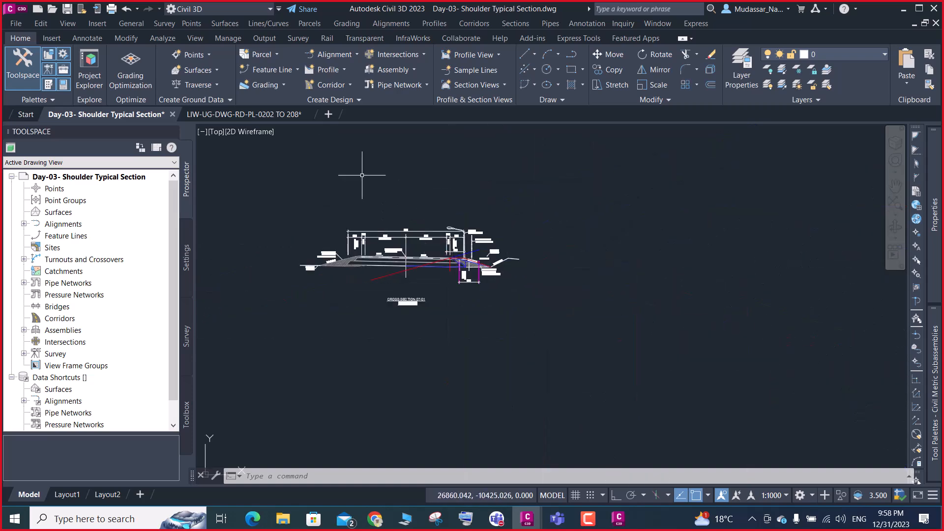
click(407, 73)
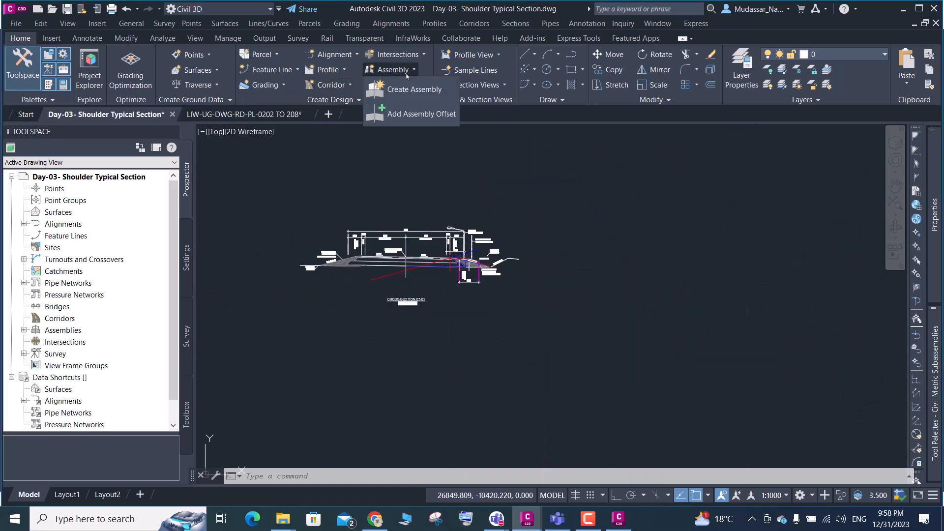
click(409, 91)
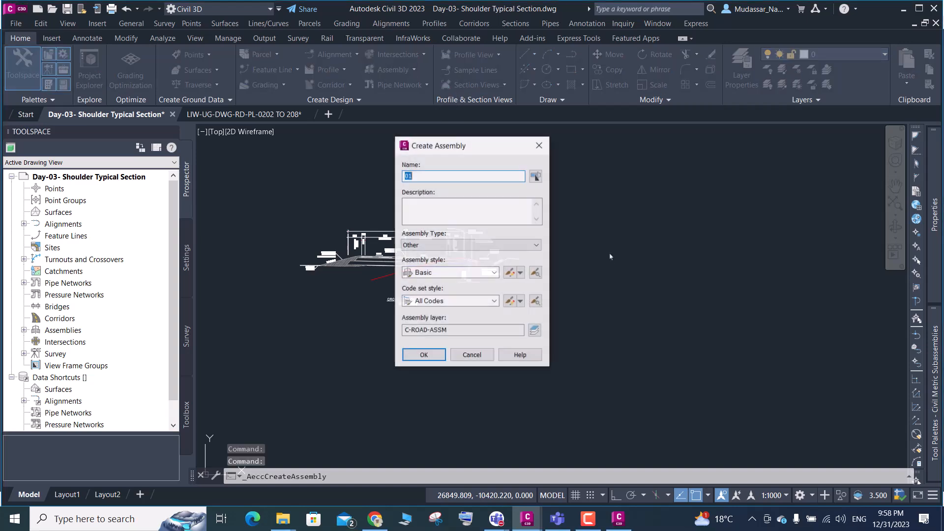
click(424, 354)
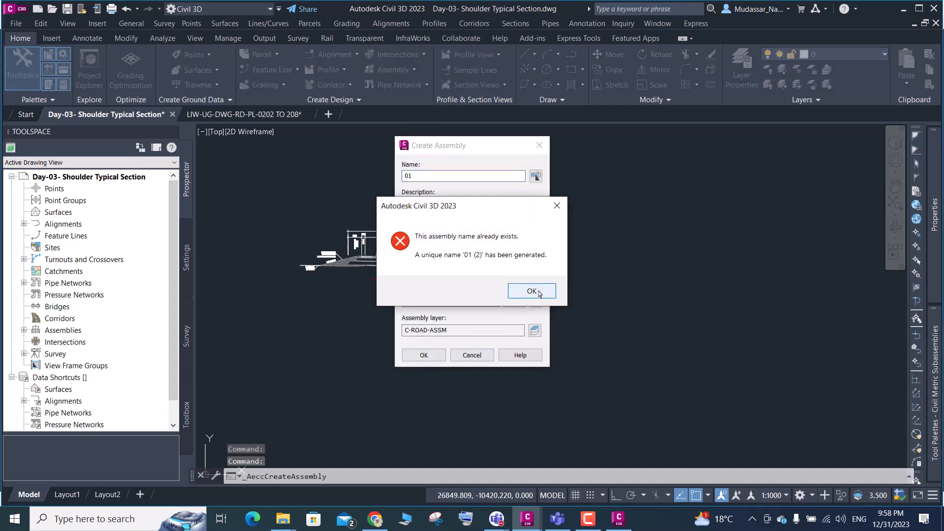
click(539, 294)
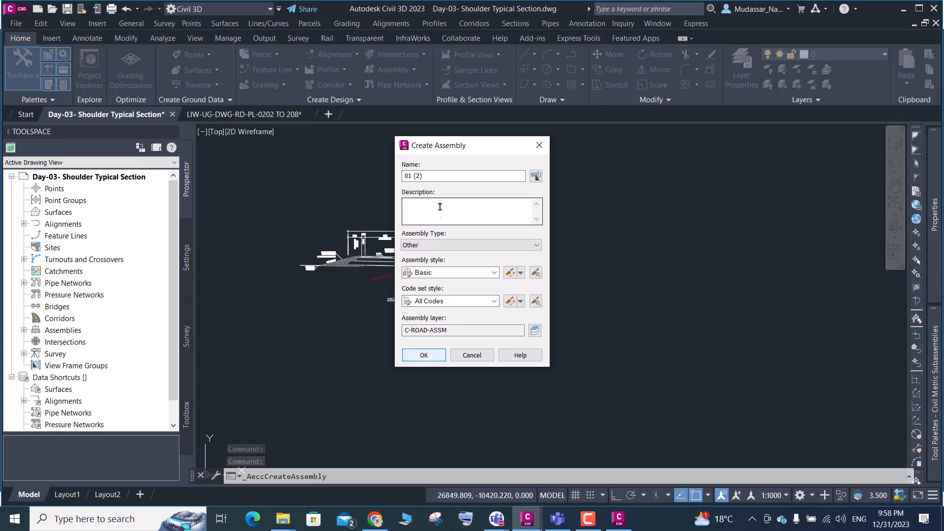
drag(423, 176, 407, 176)
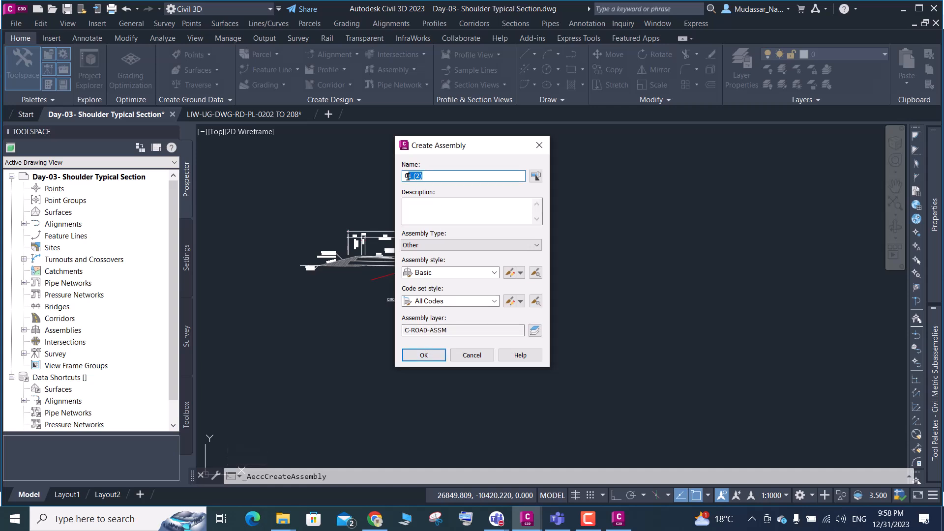
text(02)
click(433, 355)
click(607, 264)
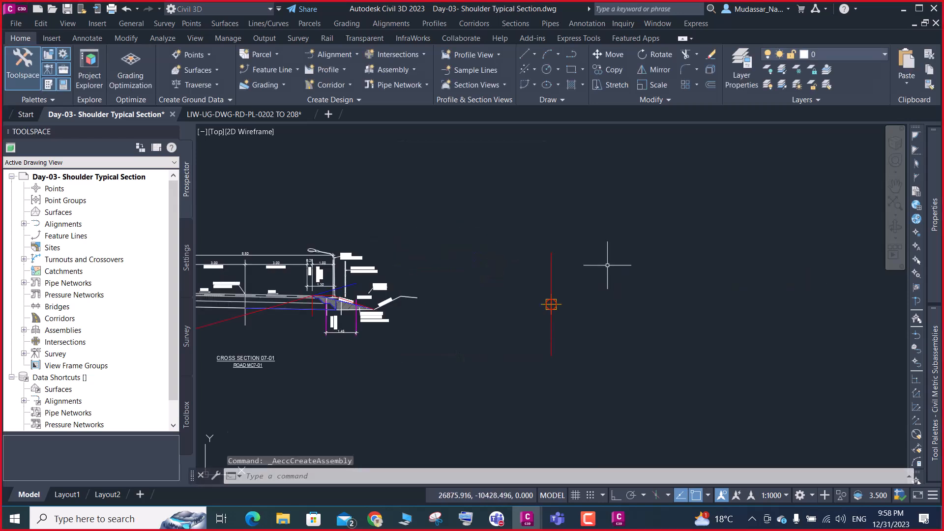
Attach a LaneSuperelevationAOR subassembly to the baseline marker of the new assembly
mouse_move(936, 347)
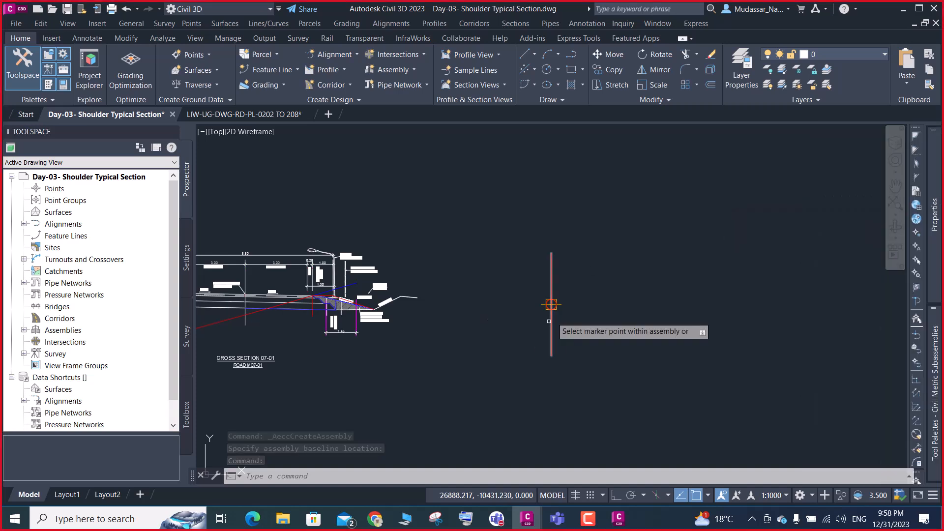
scroll(544, 300, up, 5)
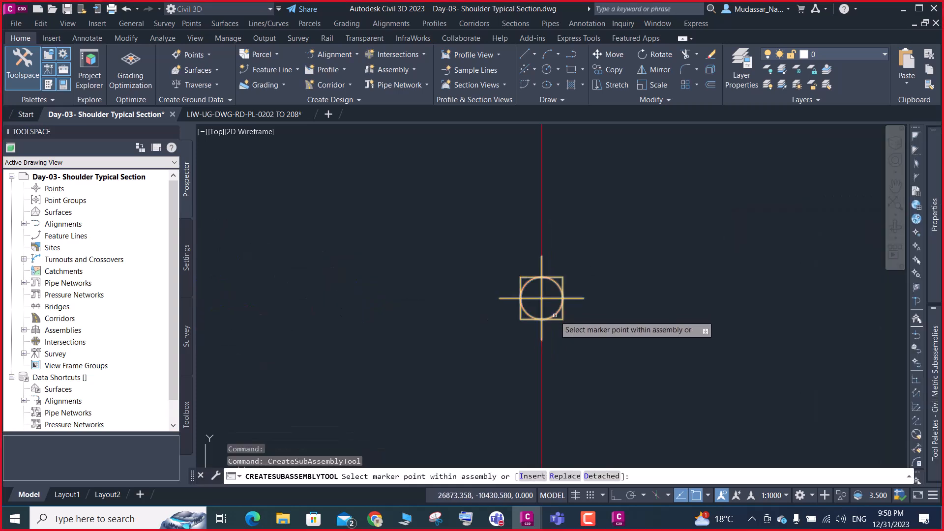
click(542, 299)
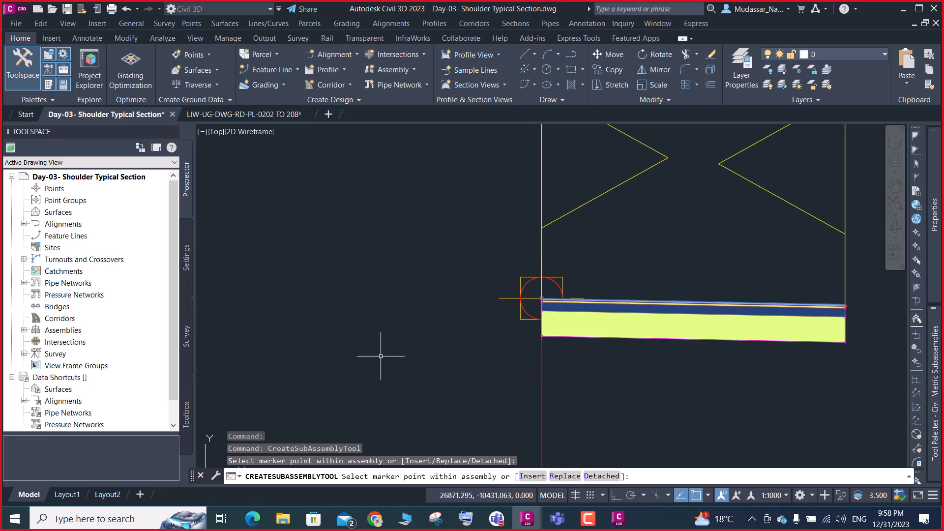
key(Escape)
Set the default slope of the LaneSuperelevationAOR subassembly to 2%
click(708, 301)
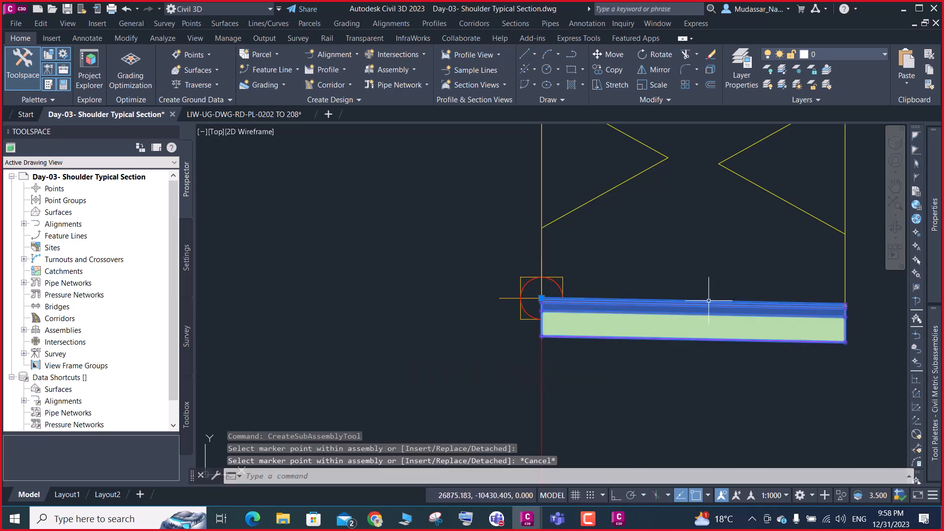
scroll(713, 300, down, 3)
mouse_move(936, 247)
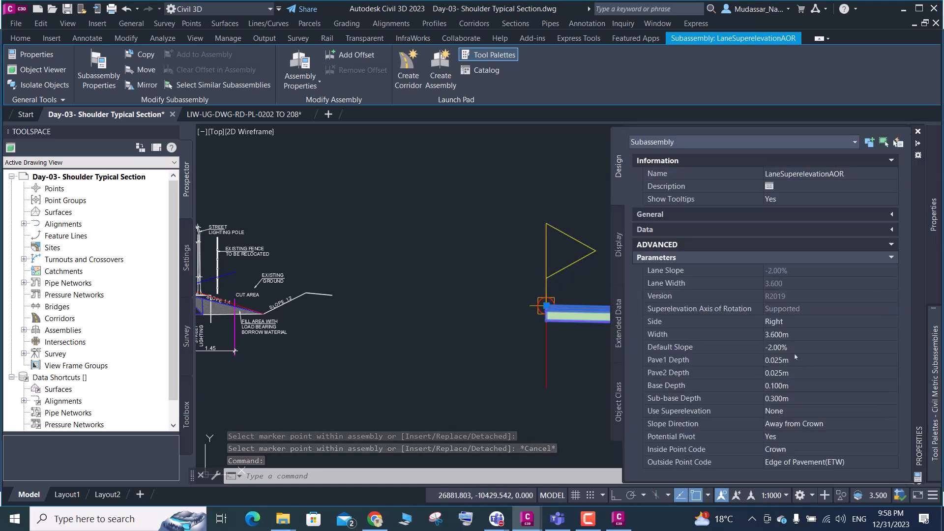
click(795, 348)
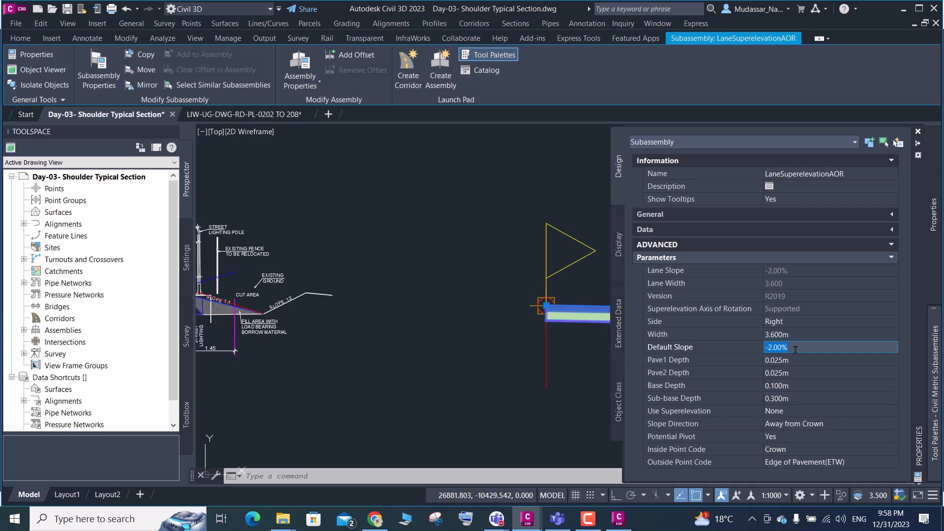
key(BackSpace)
text(2)
key(Return)
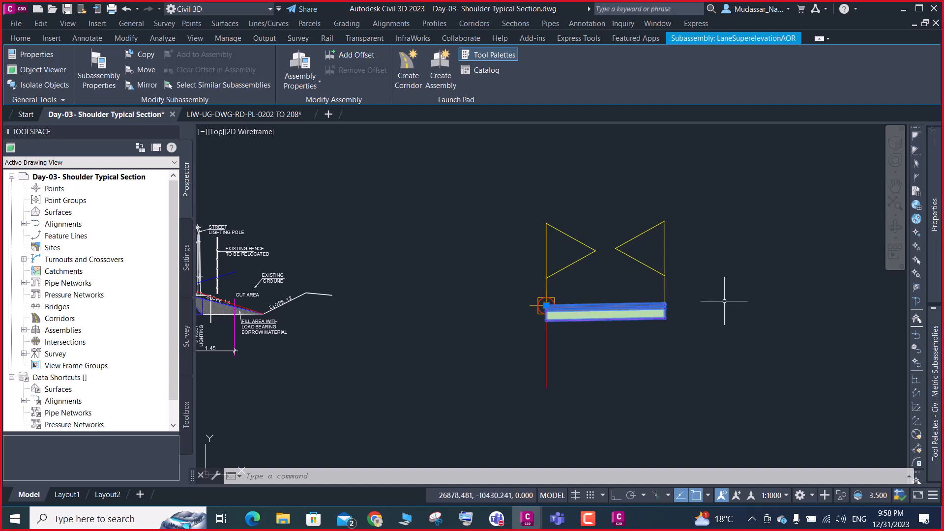
Set the lane subassembly's default slope to -2% and return to Subassembly Composer
scroll(723, 298, up, 4)
mouse_move(934, 214)
click(796, 360)
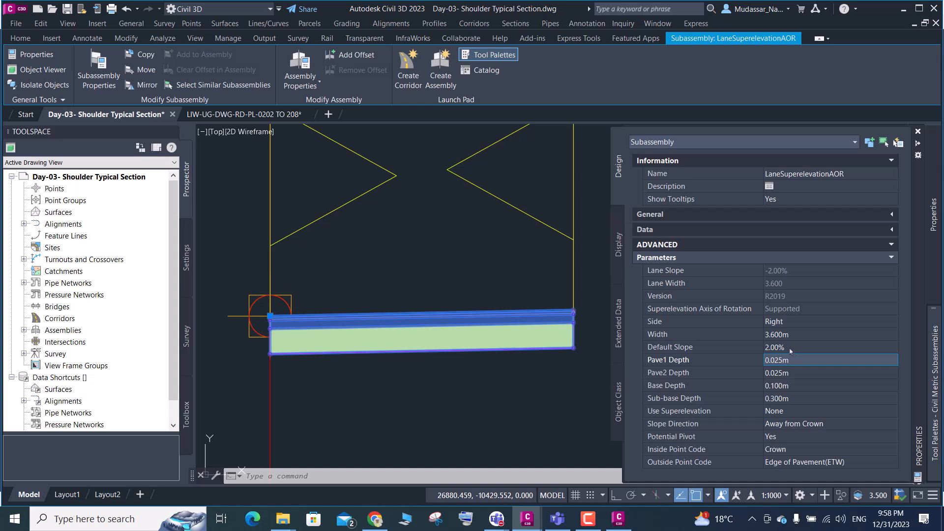
click(789, 348)
text(-2)
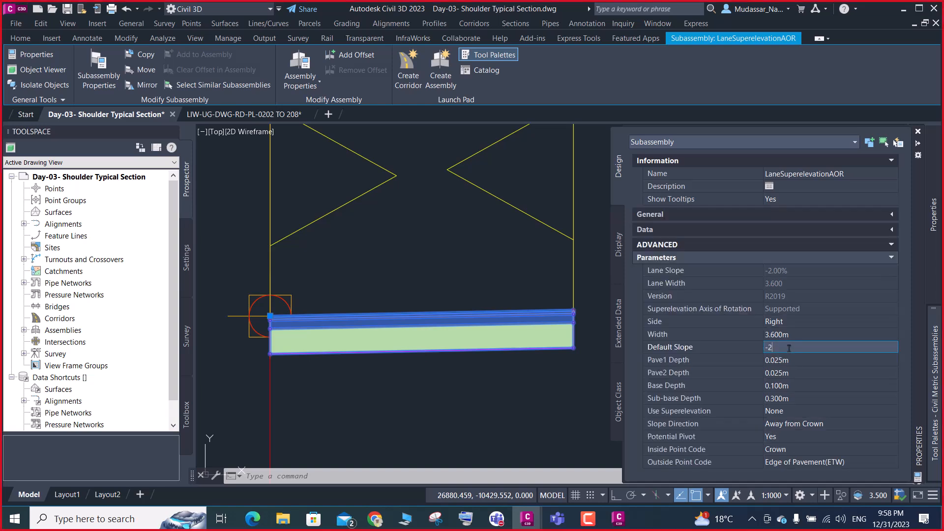
key(Tab)
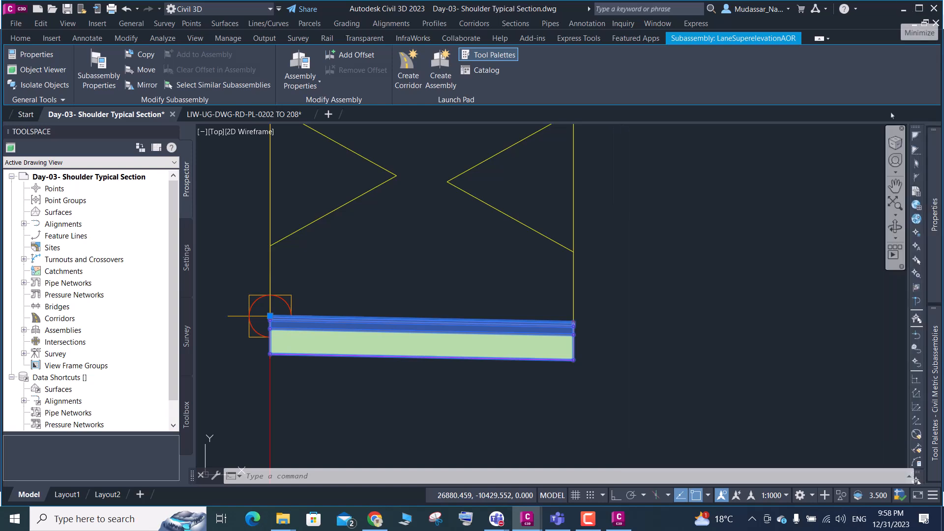
mouse_move(937, 244)
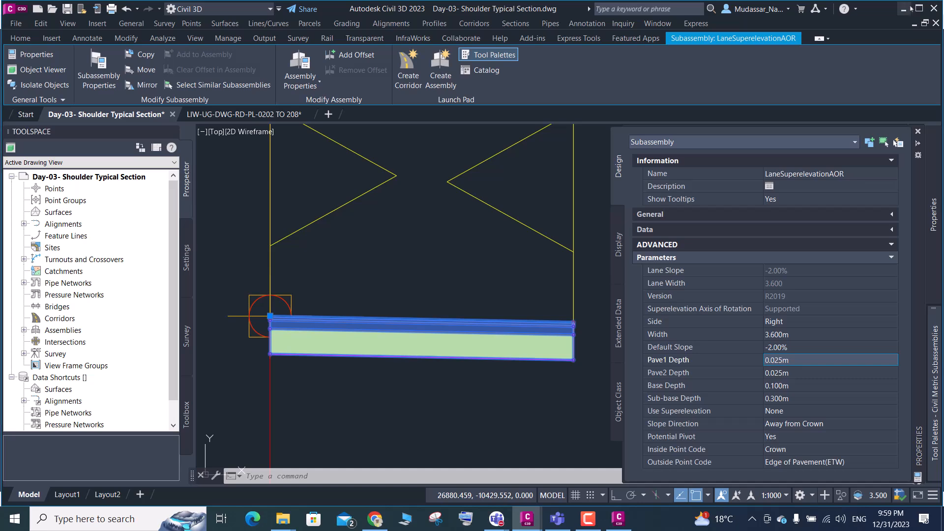
click(904, 9)
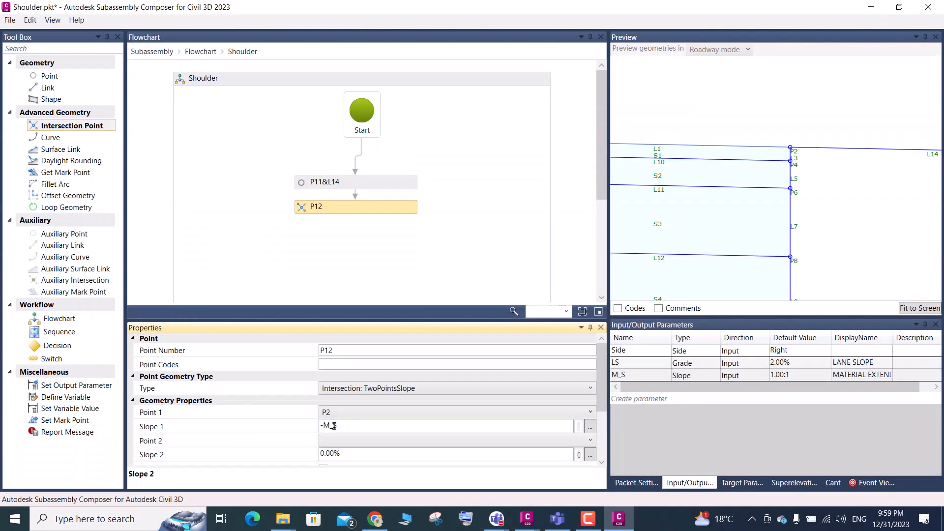
Open the Lane flowchart and change the slope of point P2 to LS without the minus sign
click(802, 374)
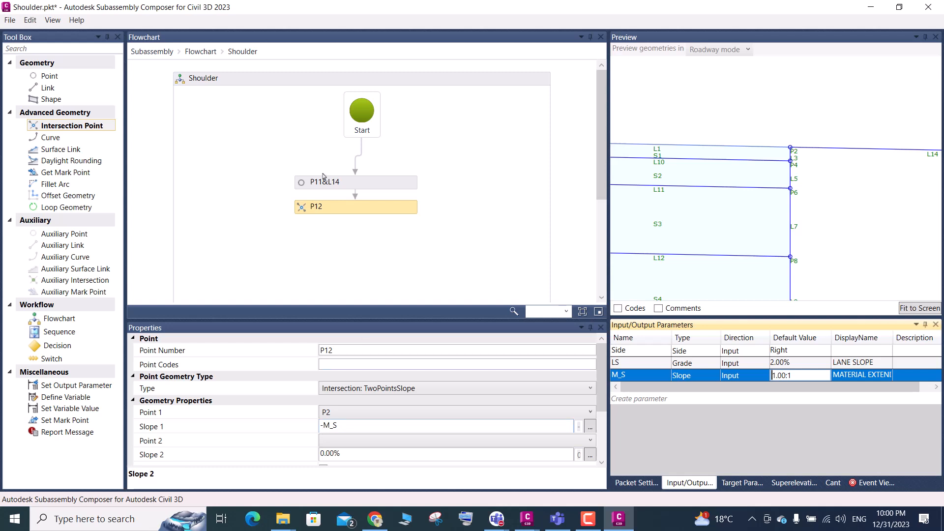
click(200, 52)
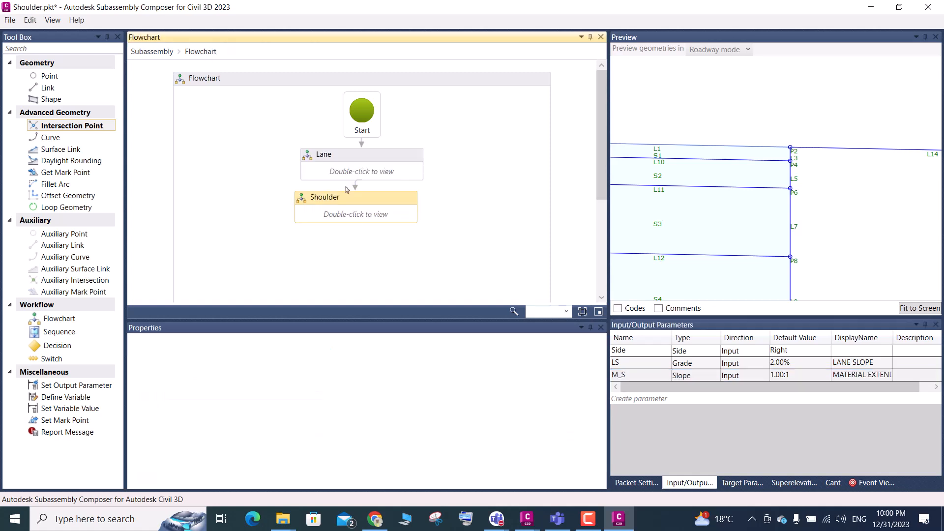
double_click(351, 170)
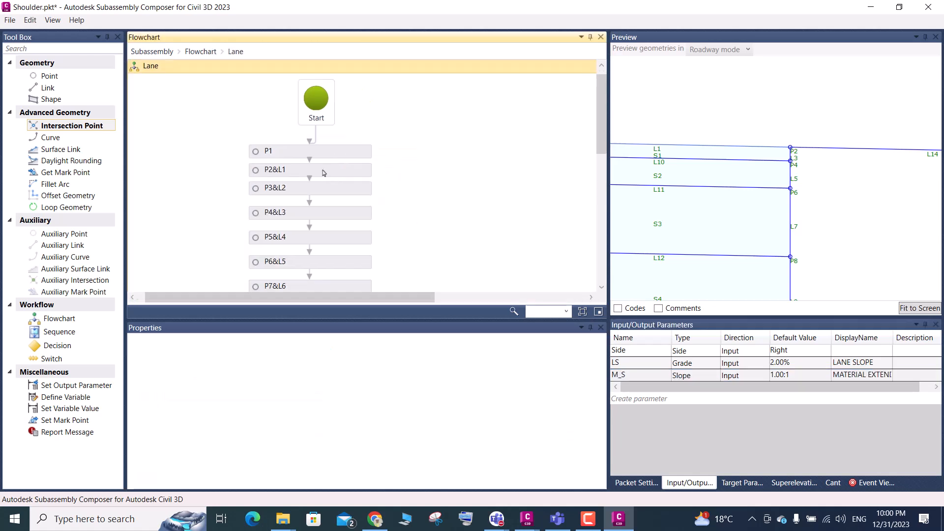
click(324, 171)
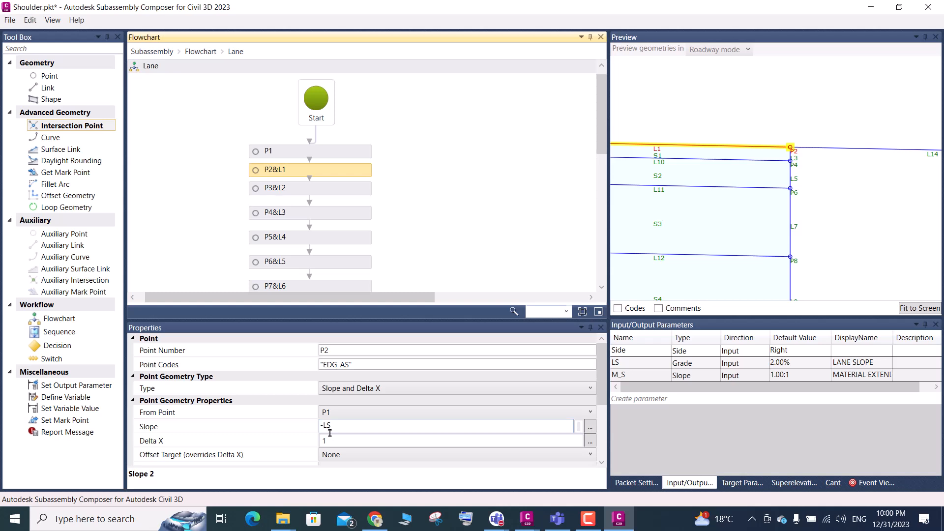
click(324, 426)
key(BackSpace)
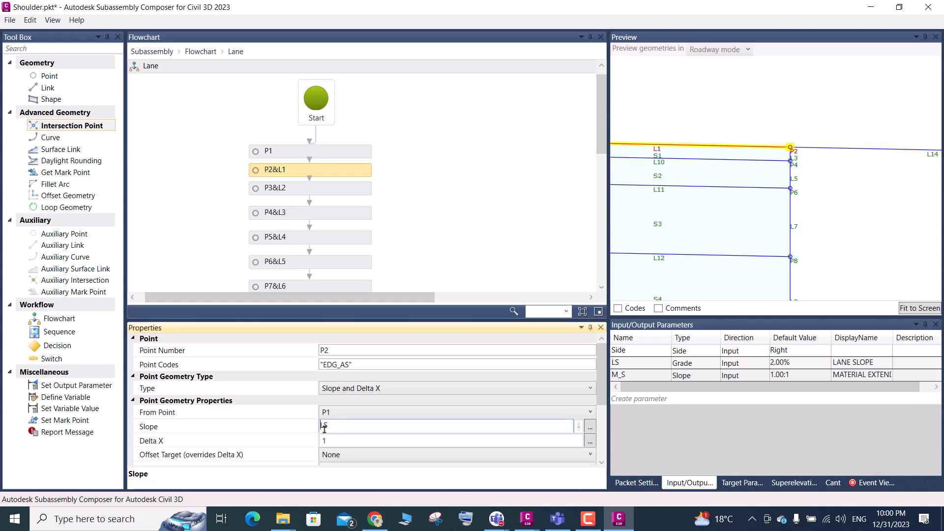
Open the Shoulder flowchart and set the slope of point P11 to LS without the minus sign
click(774, 368)
click(774, 367)
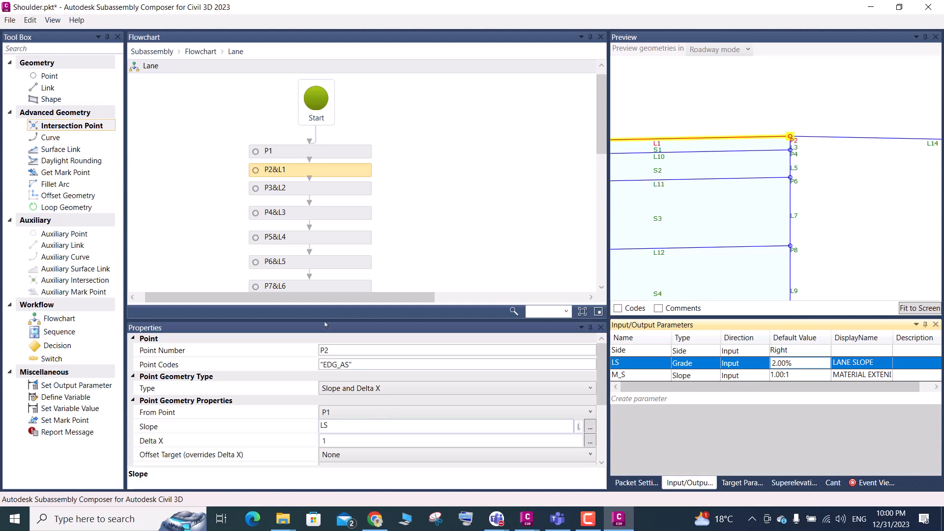
click(192, 54)
click(191, 52)
click(353, 213)
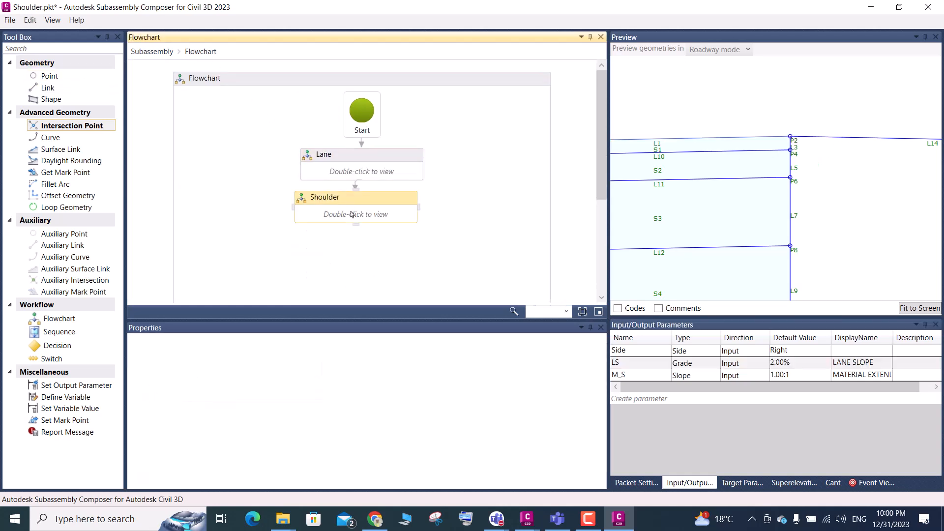
double_click(352, 213)
click(342, 171)
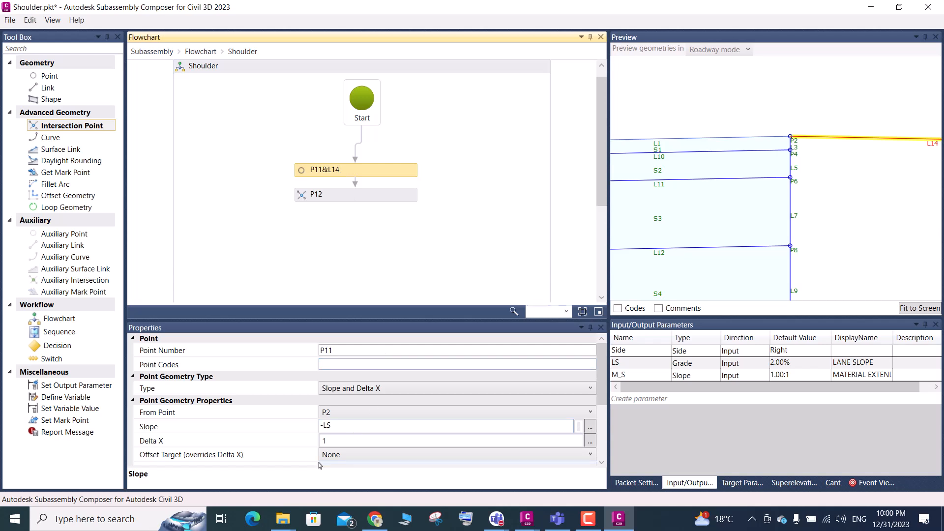
click(325, 427)
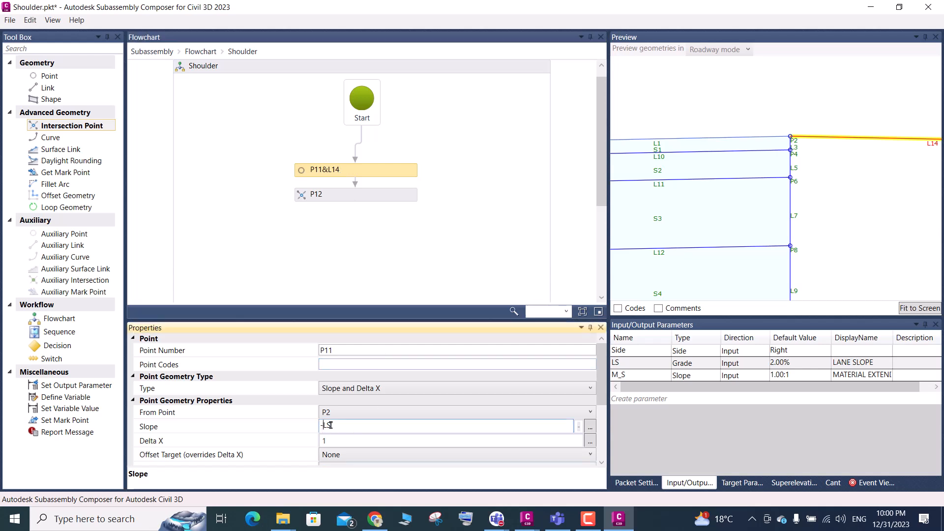
key(BackSpace)
Try a default value of -2% for the LS lane slope parameter and restore it to 2%
click(781, 364)
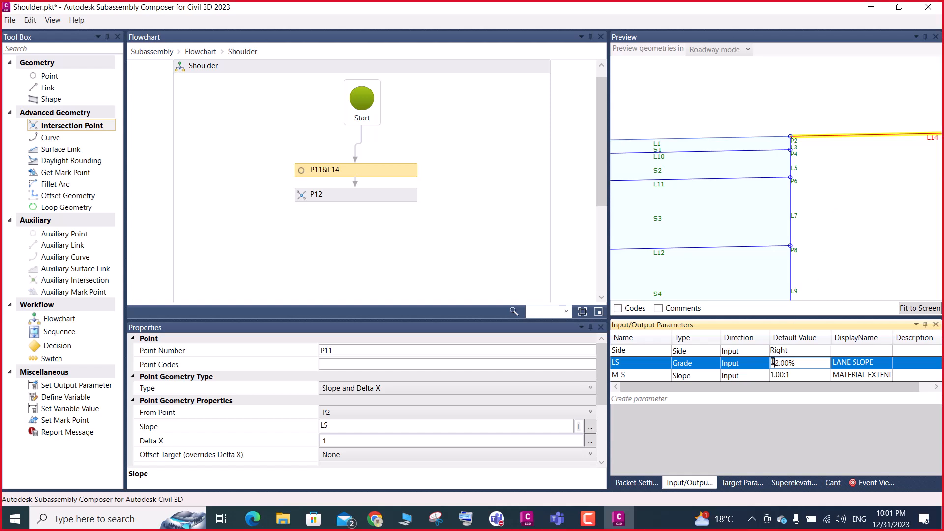
key(Down)
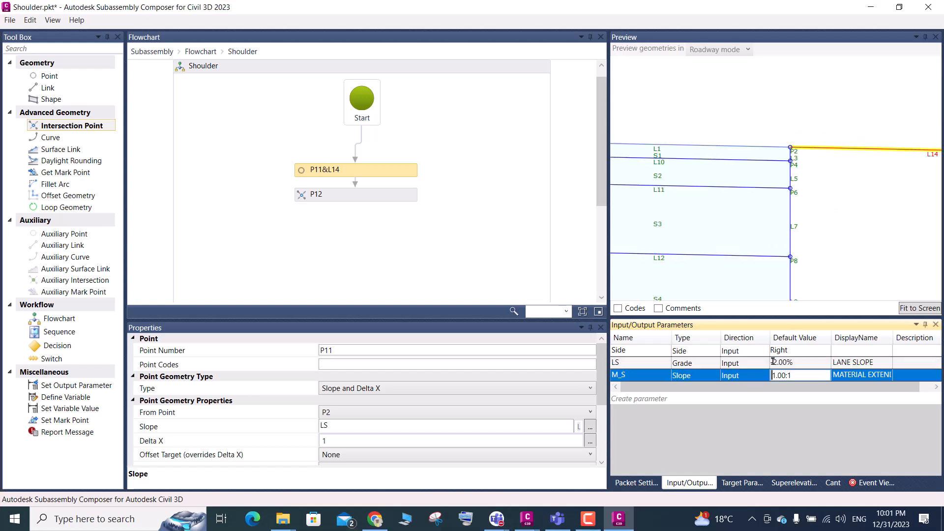
click(784, 366)
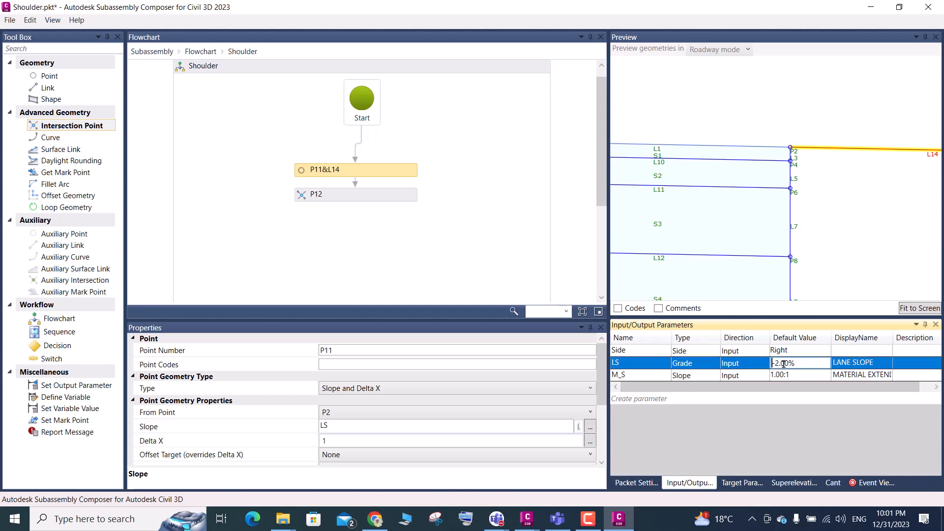
key(Delete)
click(823, 282)
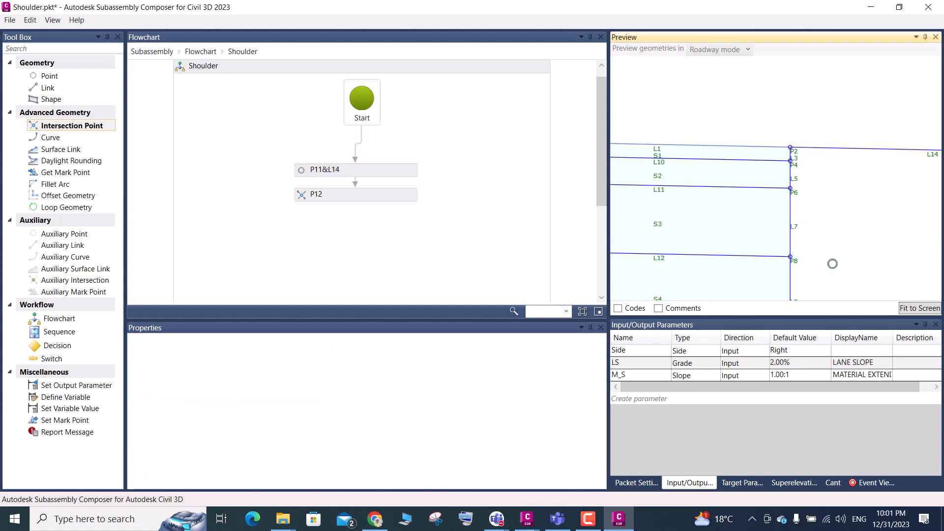
scroll(748, 154, down, 5)
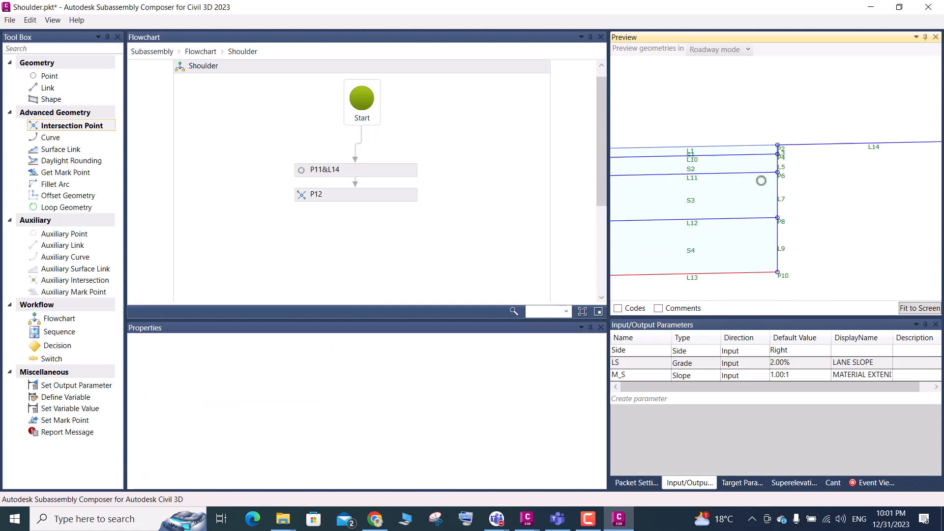
scroll(772, 163, up, 2)
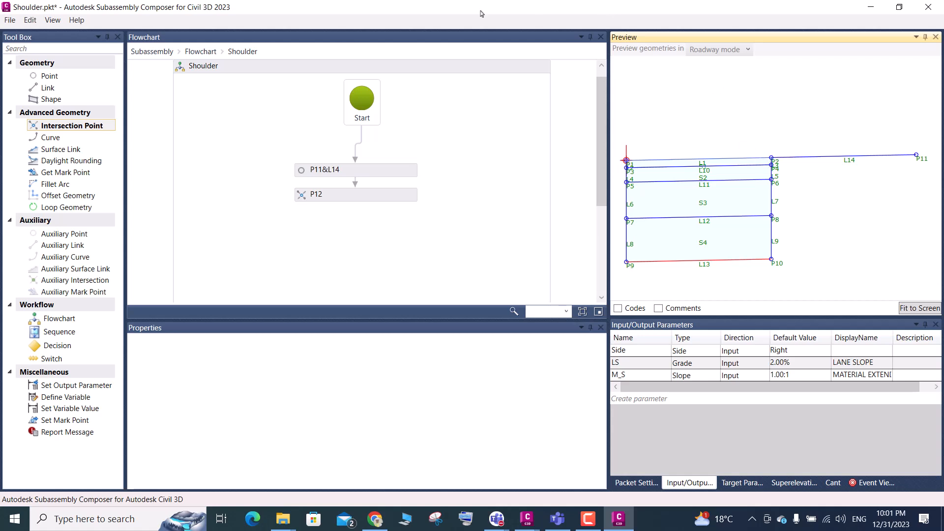
Set the second reference point of intersection point P12 in the Shoulder flowchart to P4
click(239, 54)
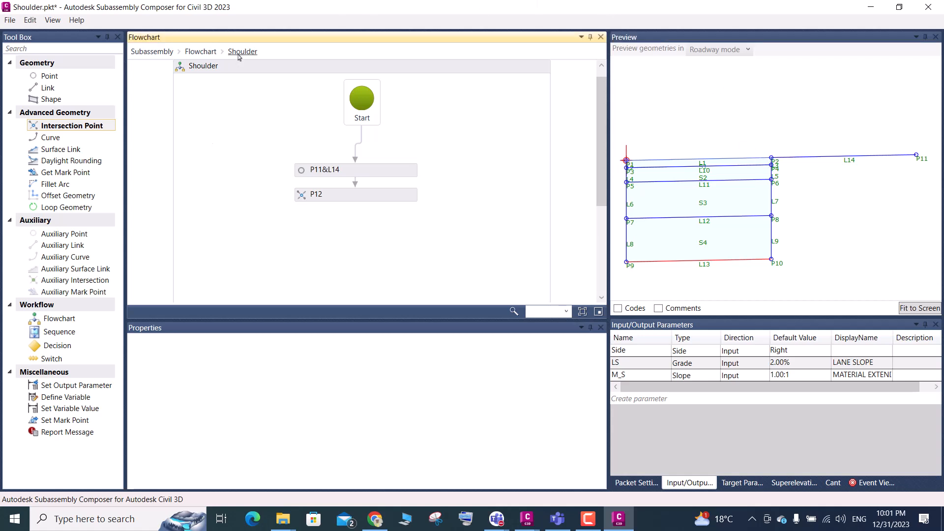
click(329, 200)
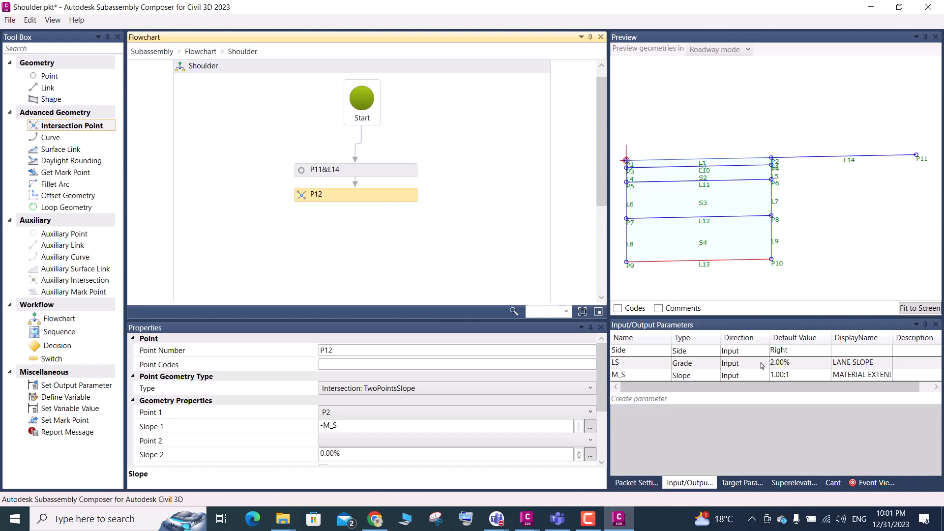
scroll(763, 172, up, 1)
scroll(786, 165, up, 3)
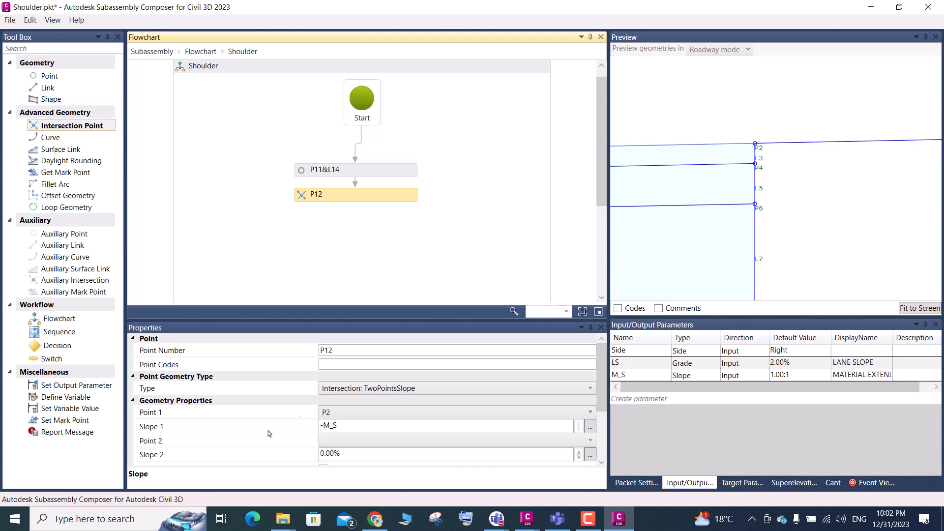
scroll(766, 166, up, 3)
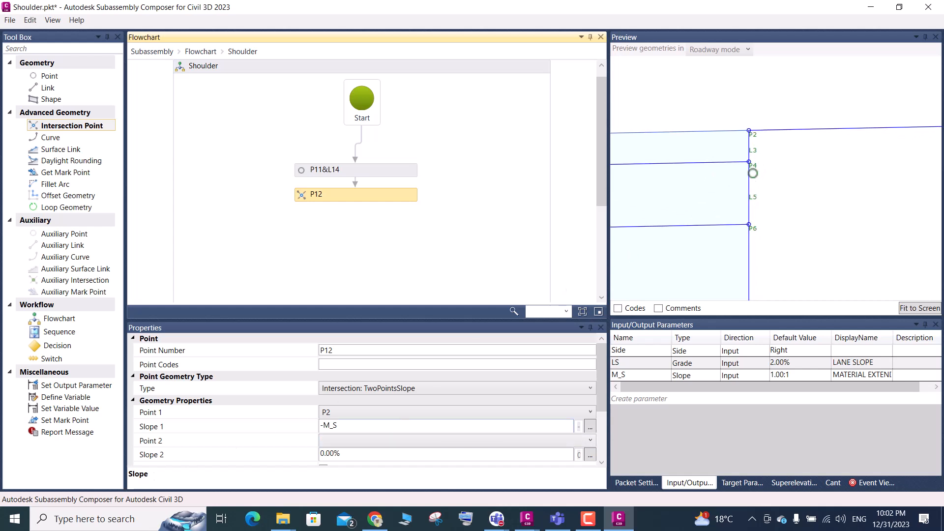
scroll(753, 169, down, 3)
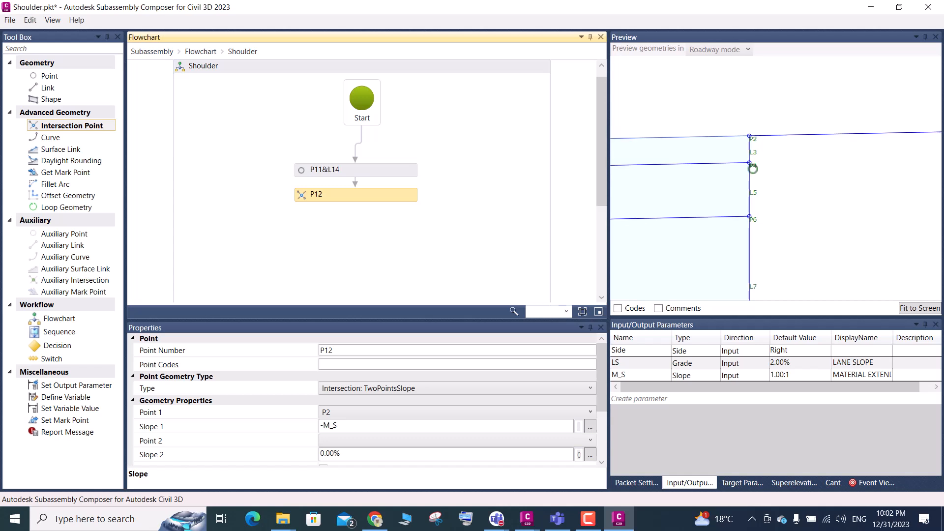
click(350, 441)
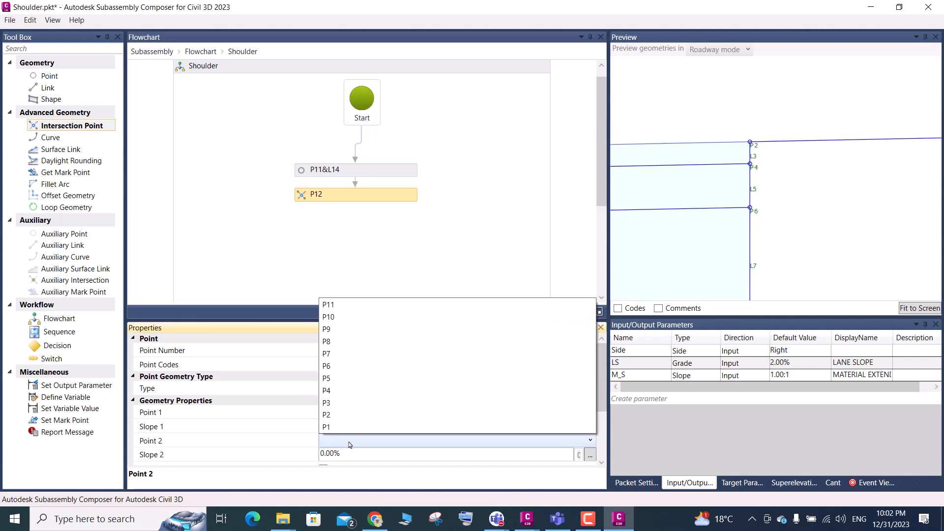
click(331, 391)
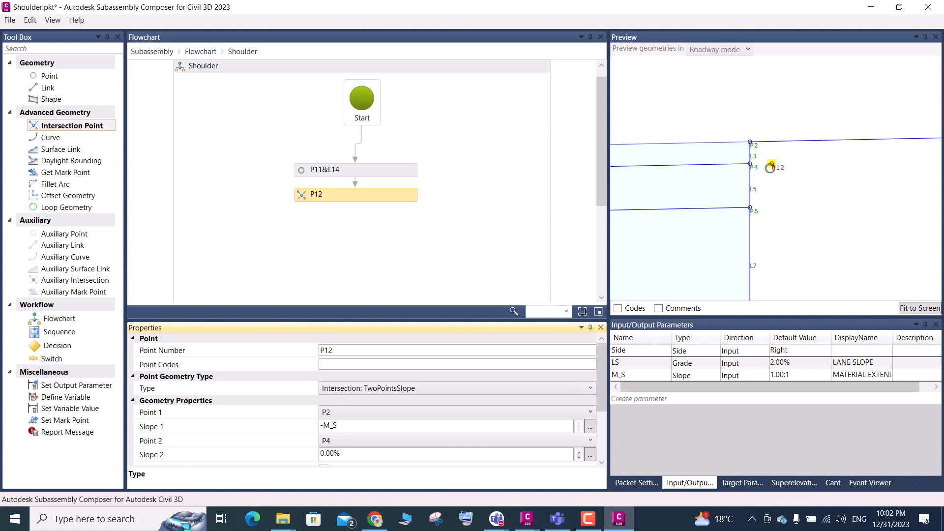
Examine P12's extend and reverse slope options together with its location in the subassembly preview
scroll(781, 171, up, 1)
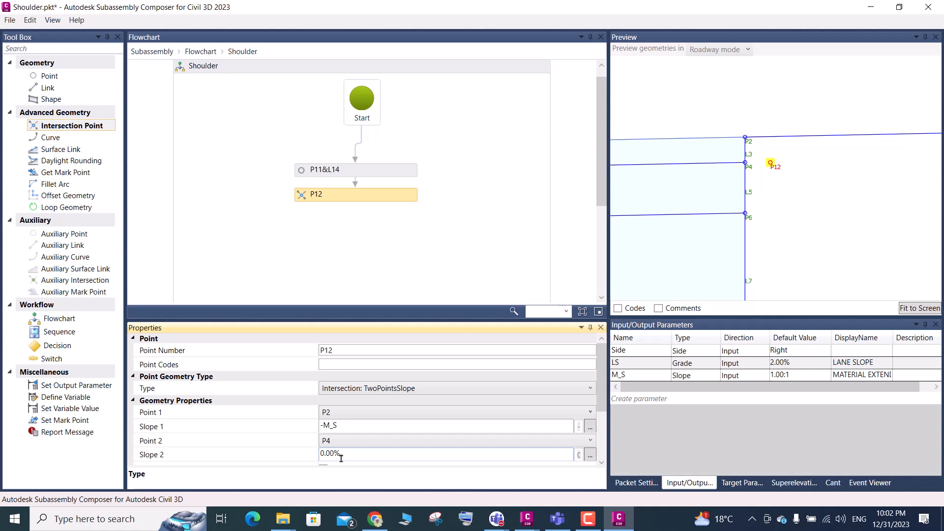
scroll(341, 458, down, 3)
scroll(698, 208, down, 1)
scroll(698, 208, down, 2)
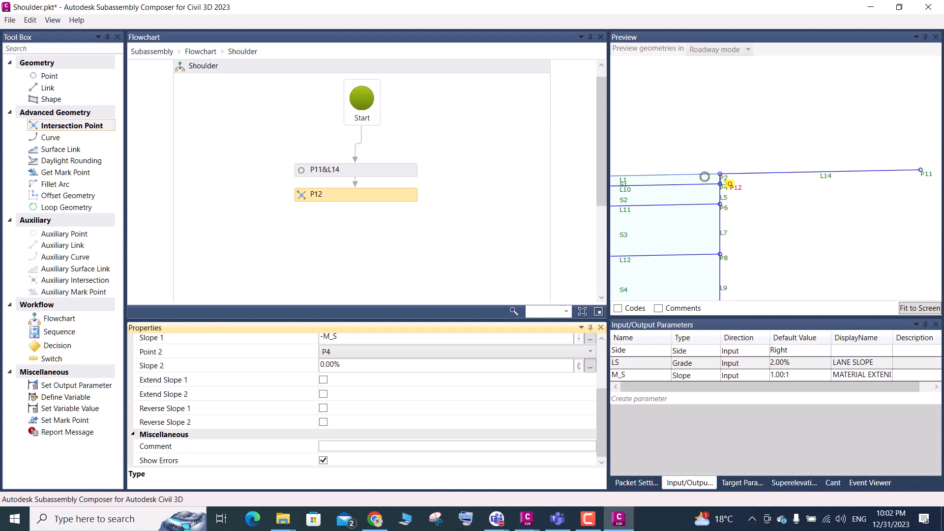
scroll(720, 176, up, 3)
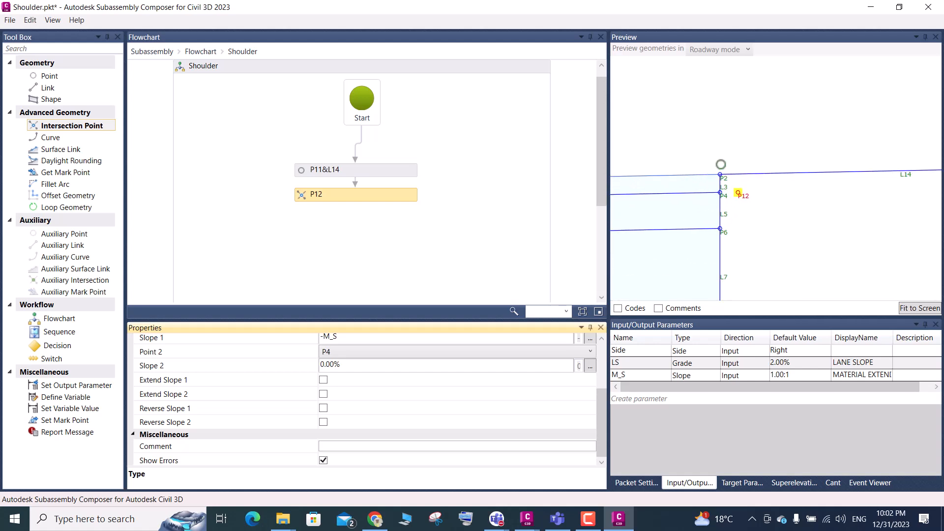
scroll(720, 189, up, 3)
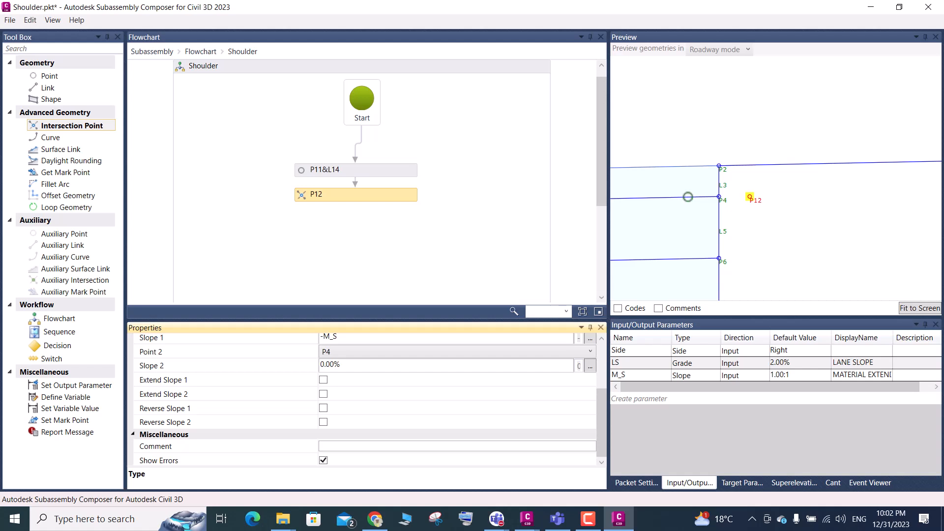
scroll(691, 251, down, 1)
scroll(692, 251, down, 1)
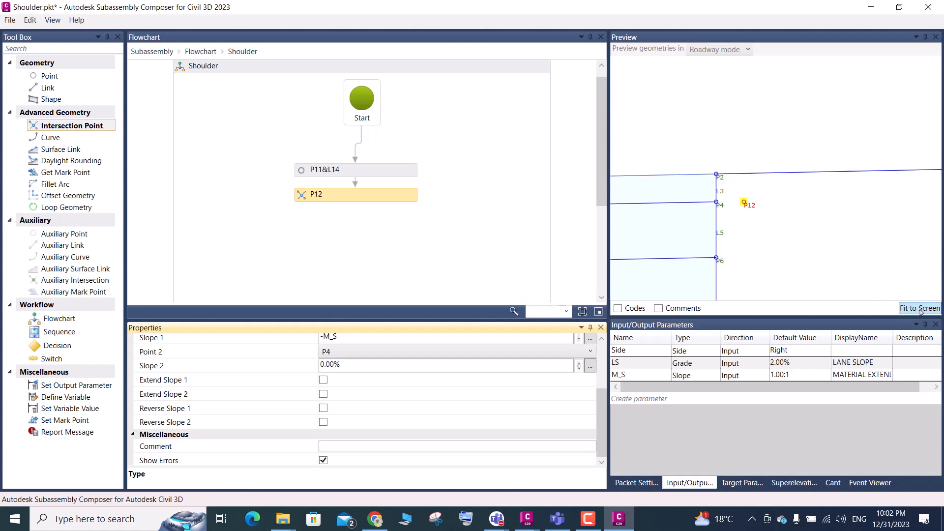
click(921, 309)
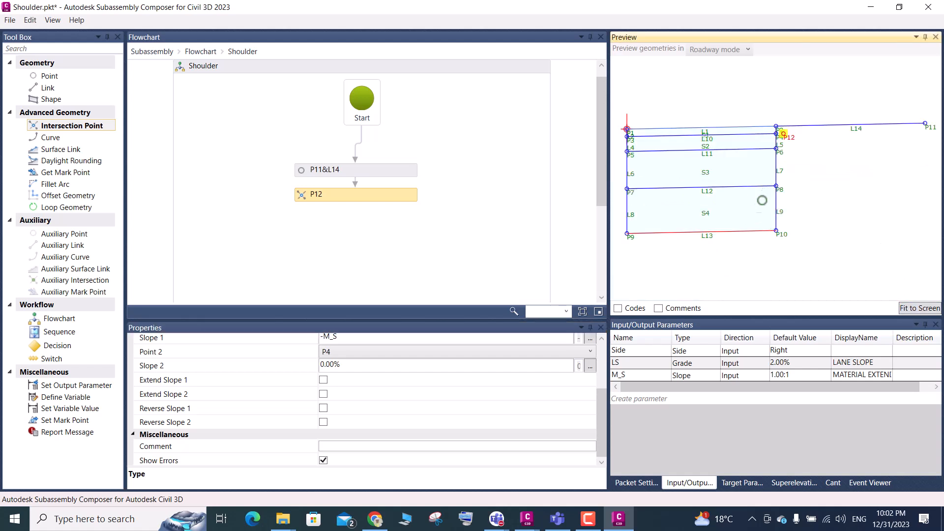
Examine how P12 lies relative to P2, P4 and the lower layer points along the lane's outer edge
scroll(780, 187, up, 2)
scroll(780, 186, up, 3)
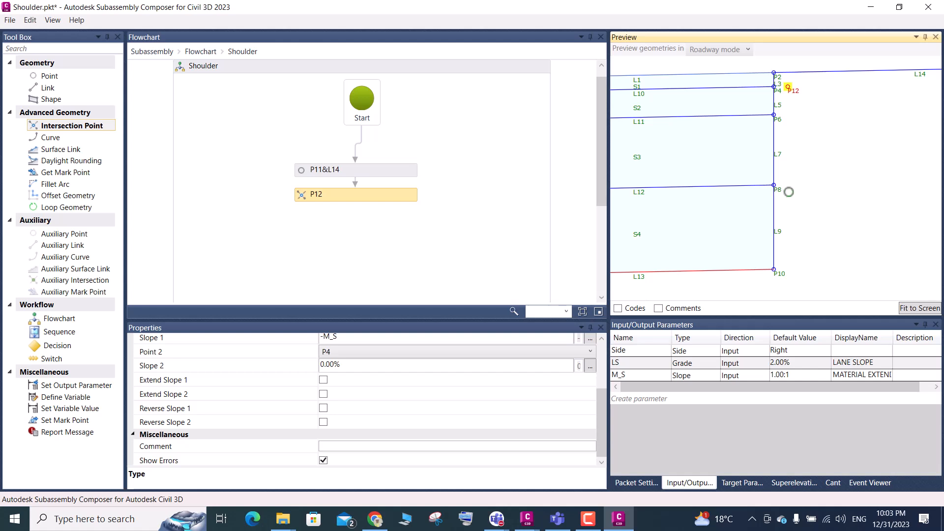
scroll(789, 85, up, 4)
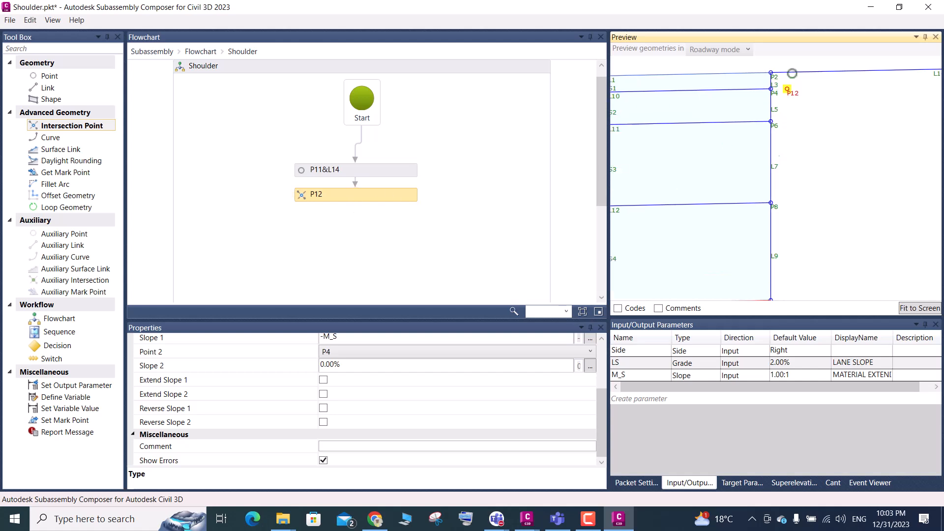
scroll(788, 102, up, 3)
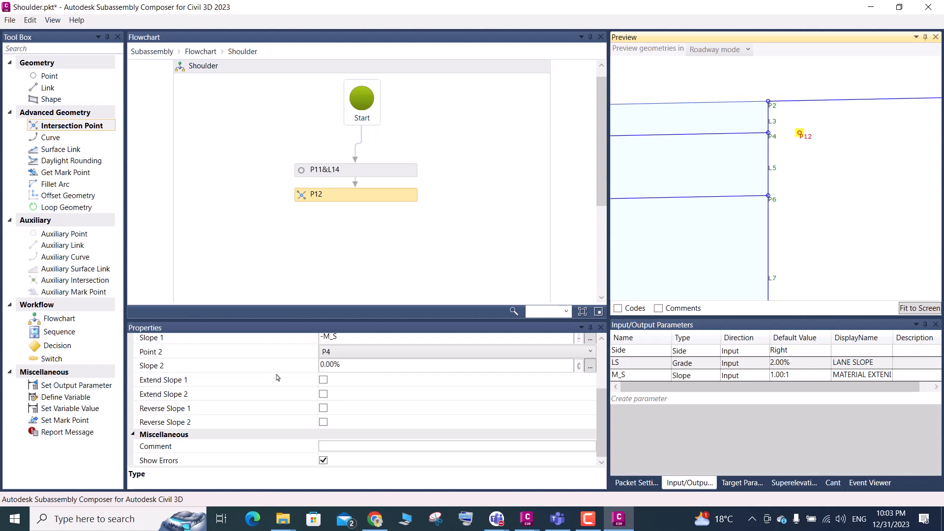
scroll(353, 391, up, 2)
scroll(354, 395, down, 1)
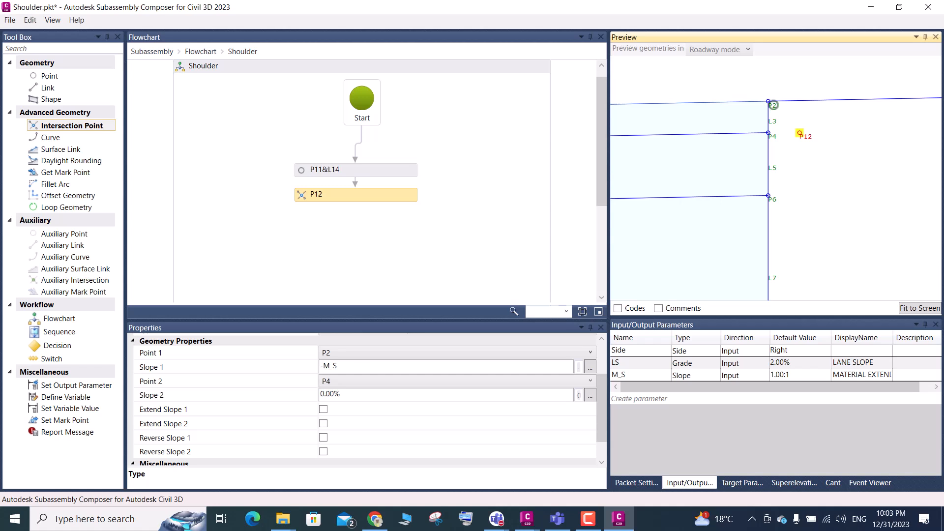
scroll(772, 105, down, 3)
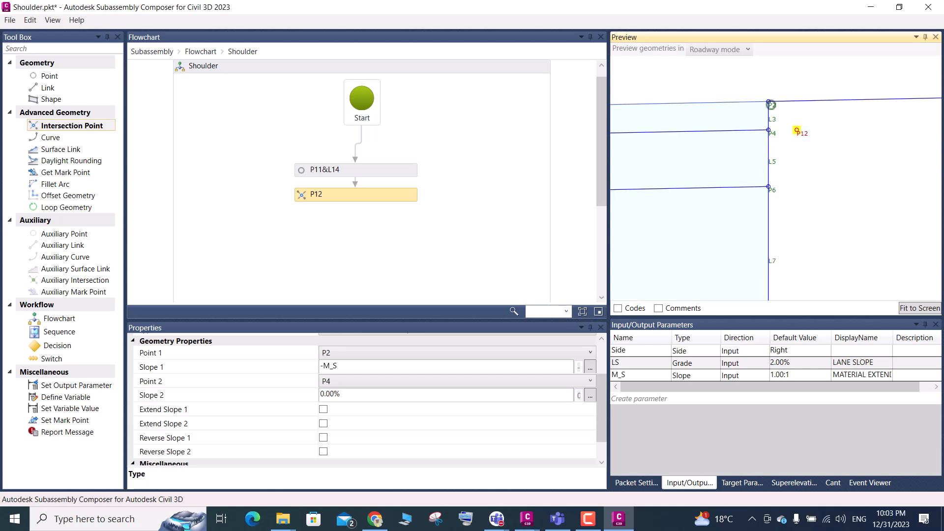
scroll(761, 156, down, 4)
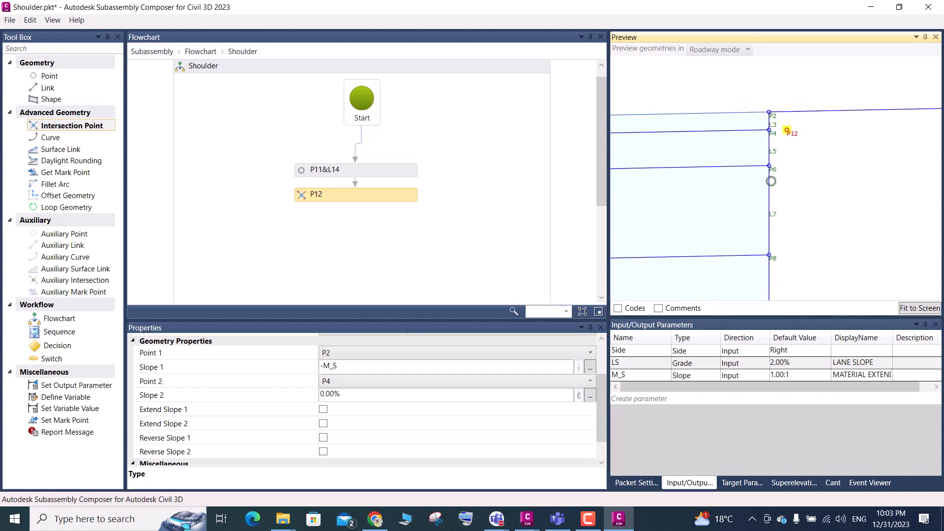
scroll(767, 217, down, 2)
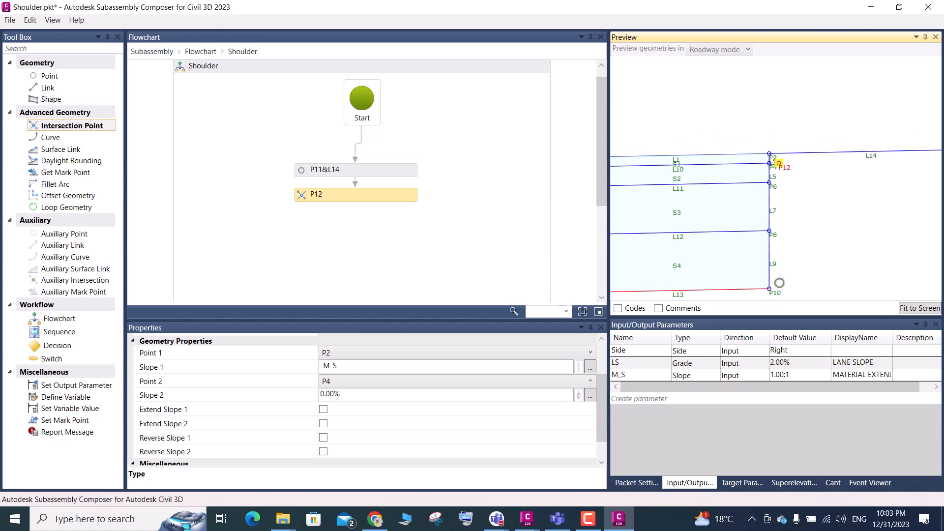
scroll(777, 296, up, 3)
scroll(787, 121, up, 4)
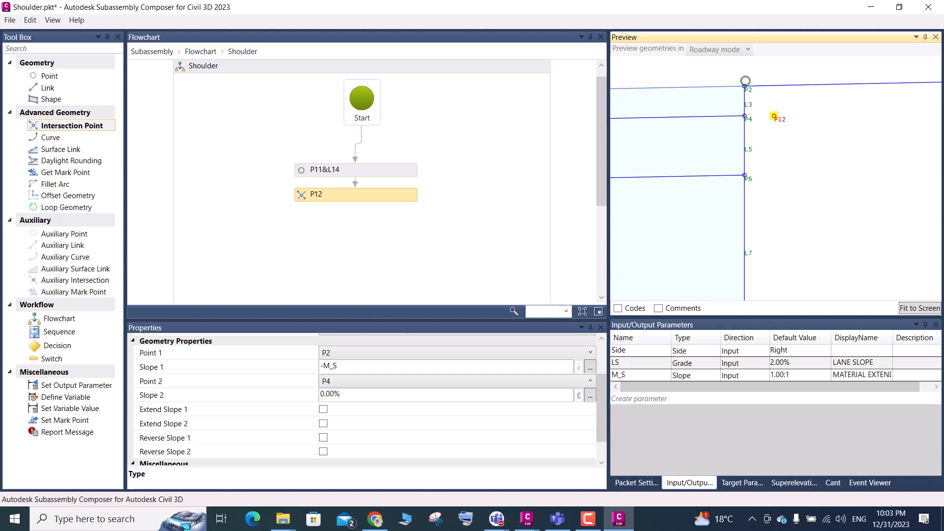
scroll(745, 130, down, 3)
scroll(748, 172, down, 4)
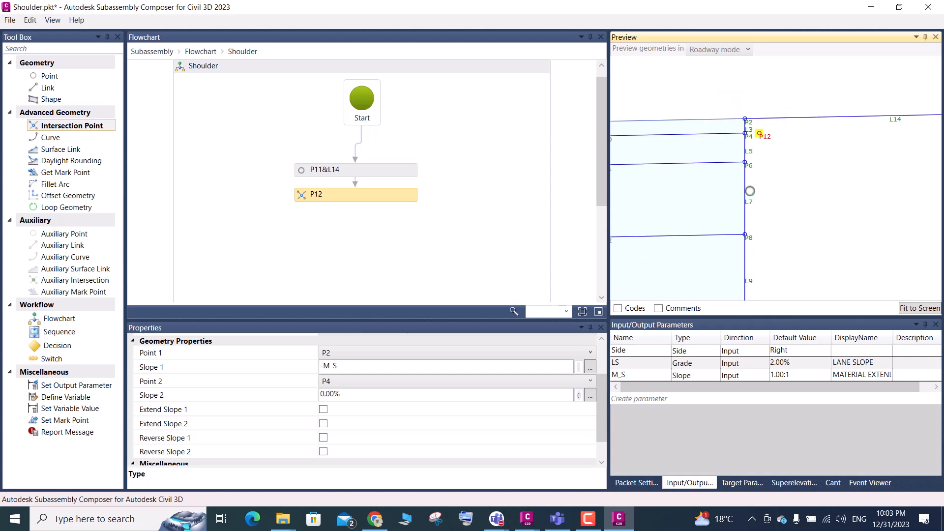
scroll(730, 127, up, 5)
scroll(734, 137, up, 1)
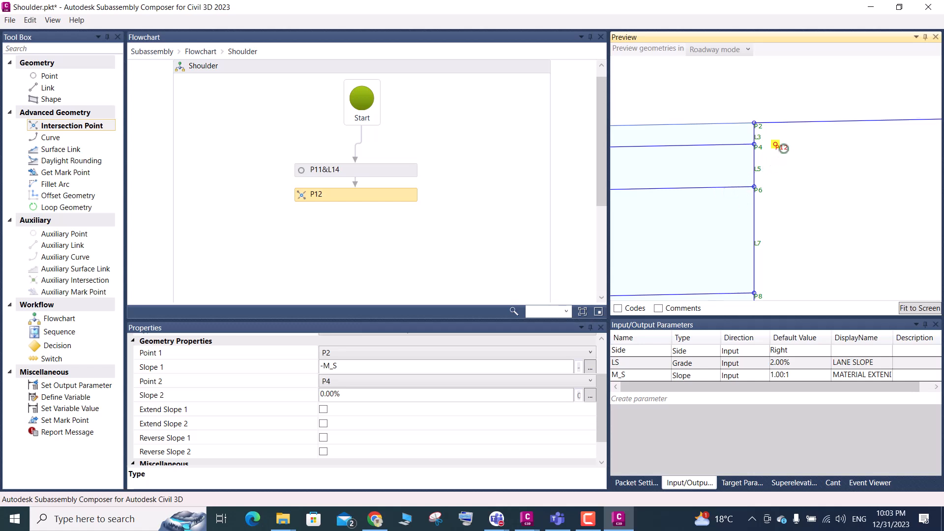
scroll(783, 148, up, 1)
scroll(783, 148, up, 1)
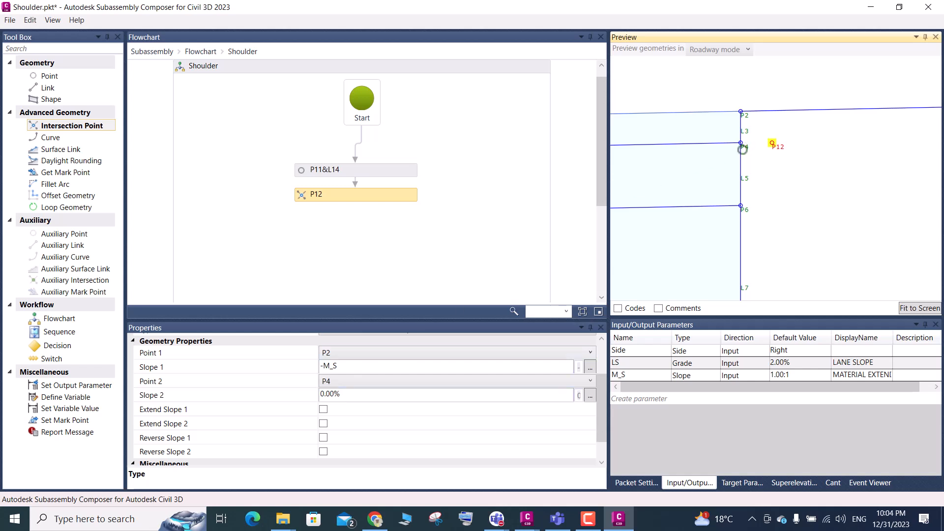
scroll(744, 236, down, 1)
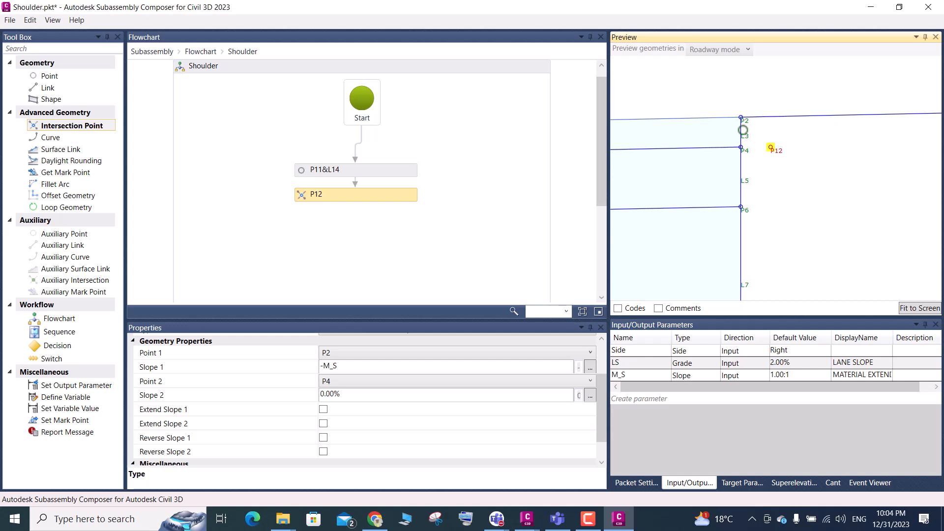
Set Slope 2 of intersection point P12 to the LS lane slope parameter
scroll(743, 130, down, 5)
scroll(775, 195, up, 4)
scroll(747, 159, up, 2)
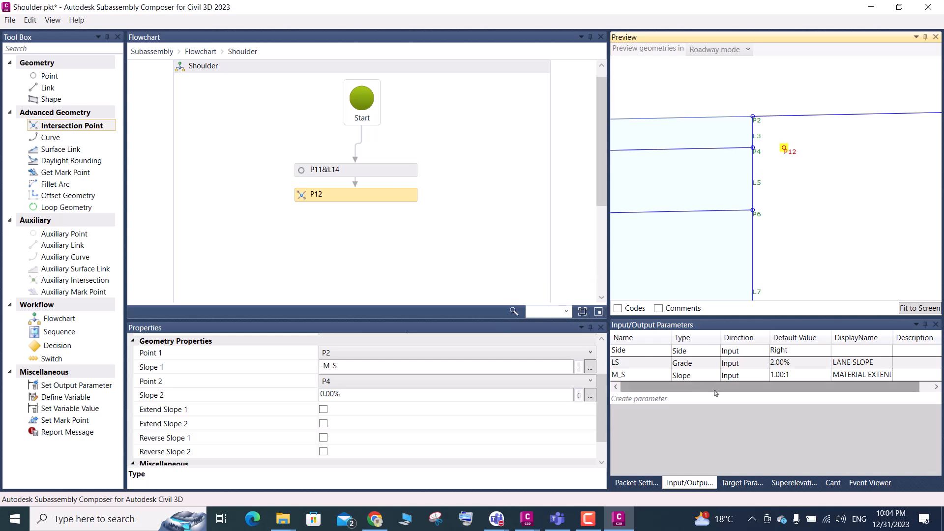
click(627, 367)
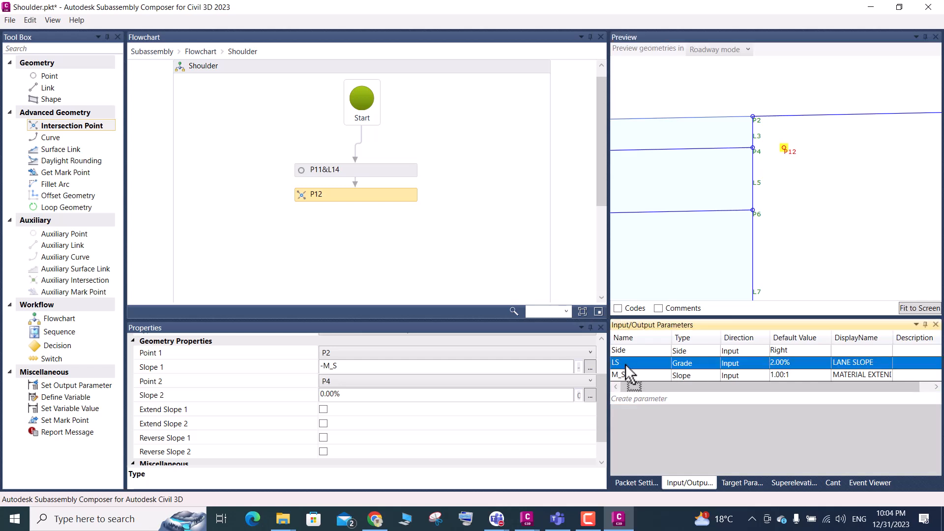
click(626, 366)
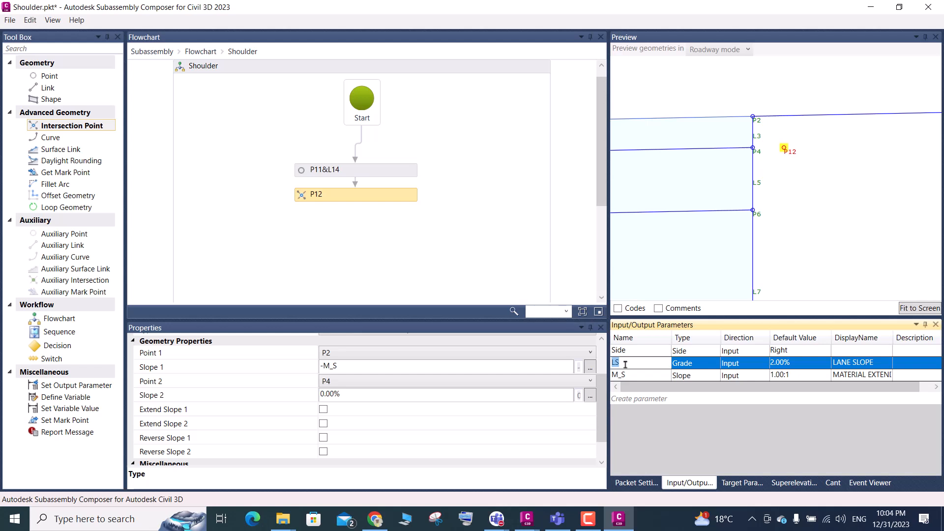
click(345, 397)
drag(345, 395, 317, 398)
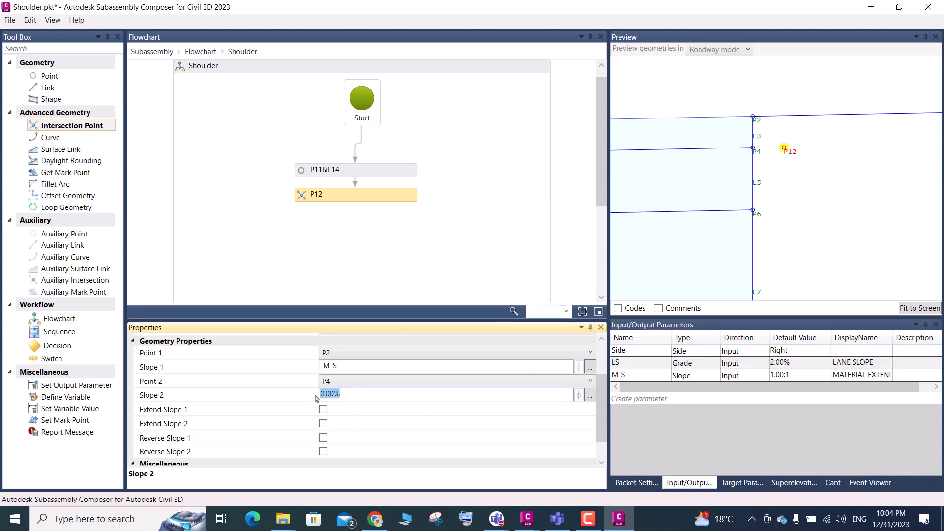
text(LS)
click(347, 365)
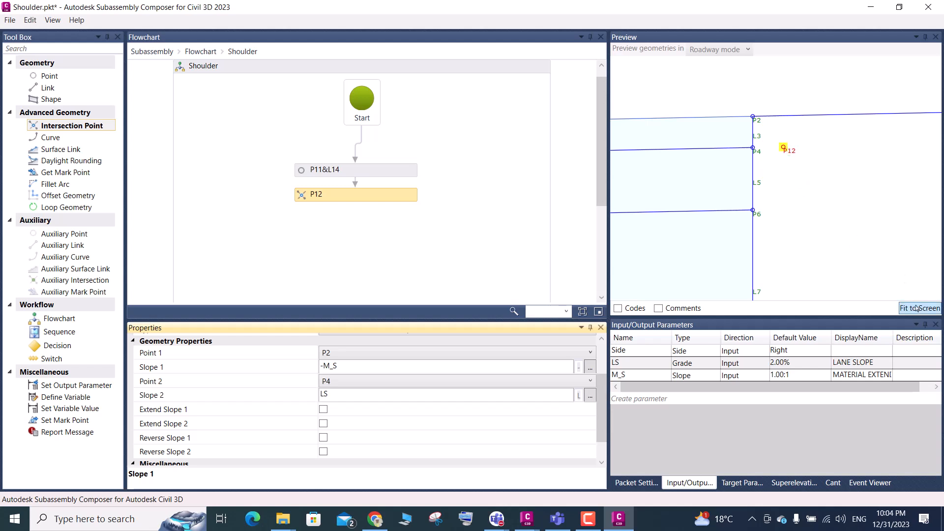
scroll(858, 202, down, 5)
scroll(785, 133, up, 5)
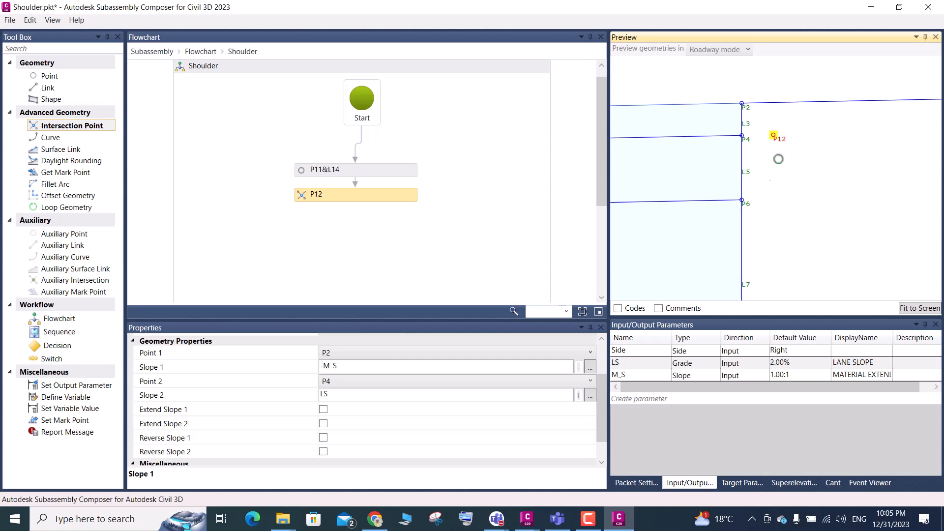
Try a default value of 10% for the LS lane slope parameter and inspect P12 in the preview
click(777, 363)
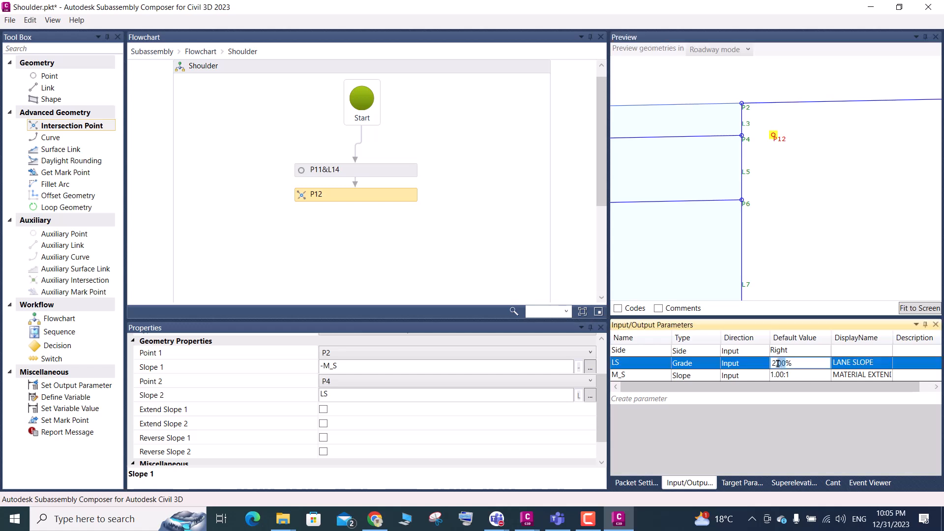
click(775, 363)
key(BackSpace)
text(10)
click(769, 375)
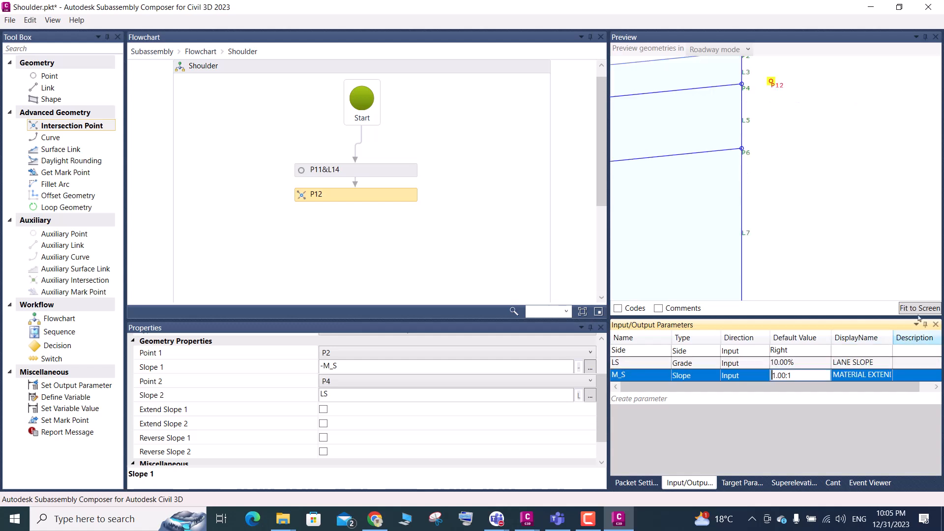
scroll(788, 277, down, 3)
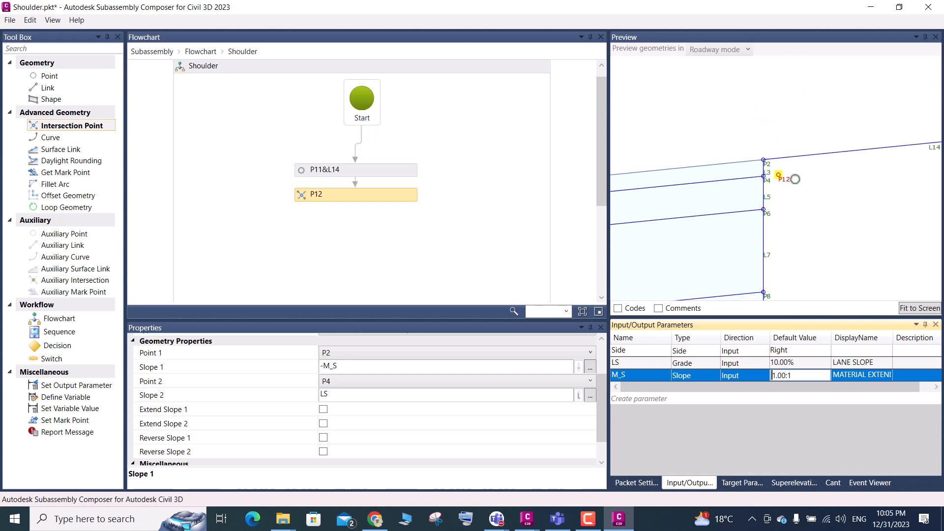
scroll(787, 180, up, 2)
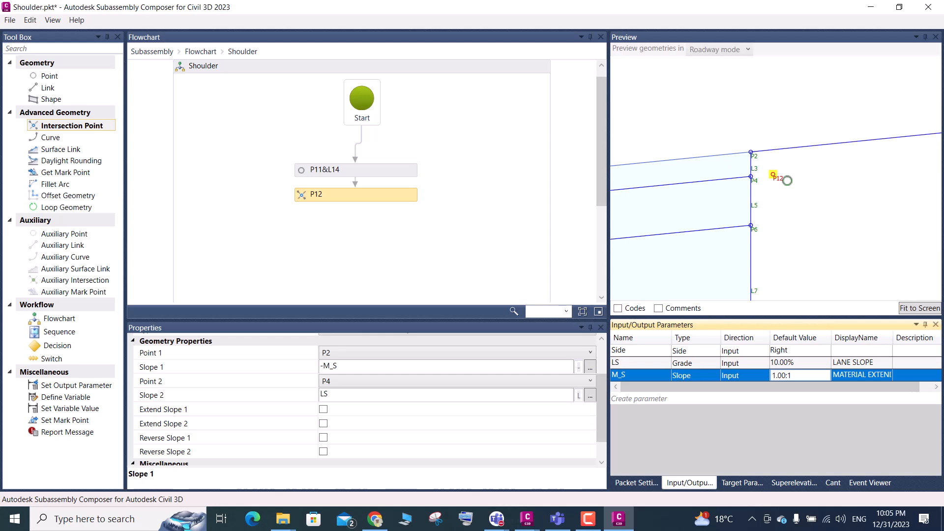
Restore the default value of the LS lane slope parameter to 2% and recheck P12 in the preview
click(775, 363)
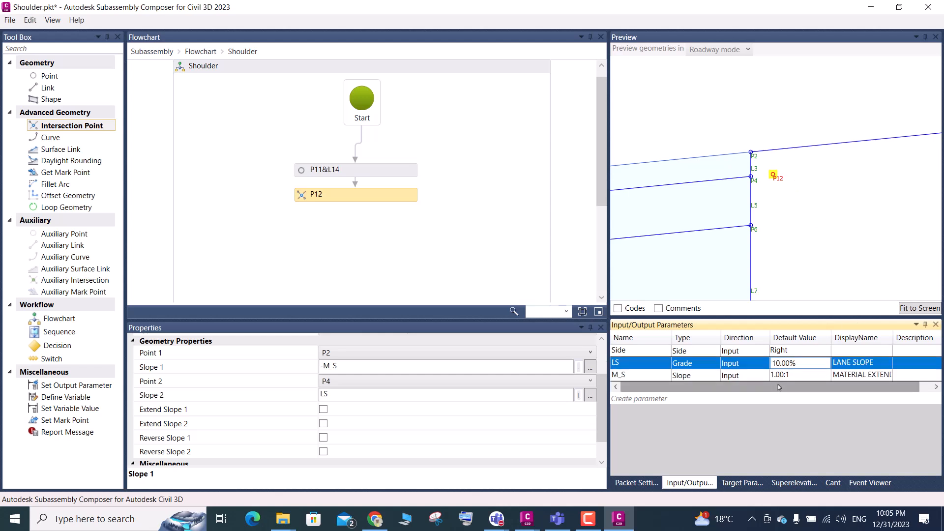
key(Delete)
key(Delete)
text(2)
key(Down)
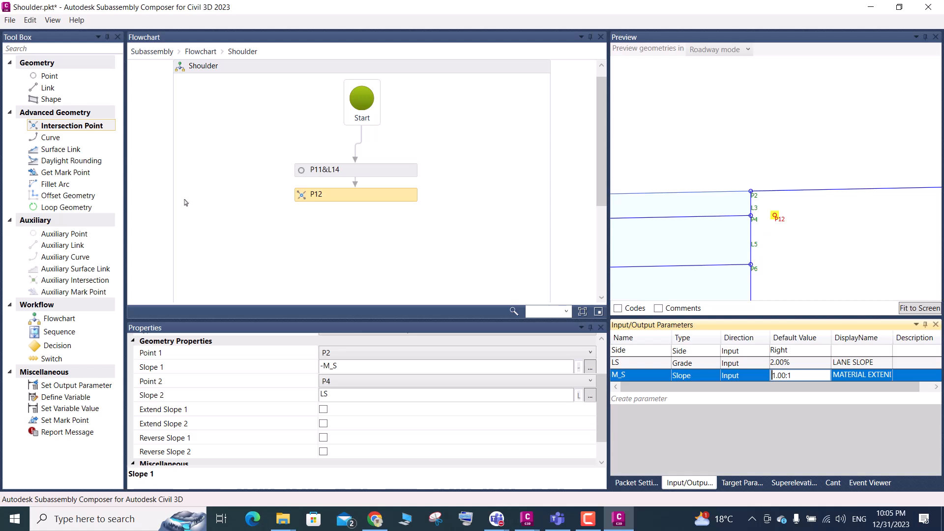
scroll(788, 219, up, 2)
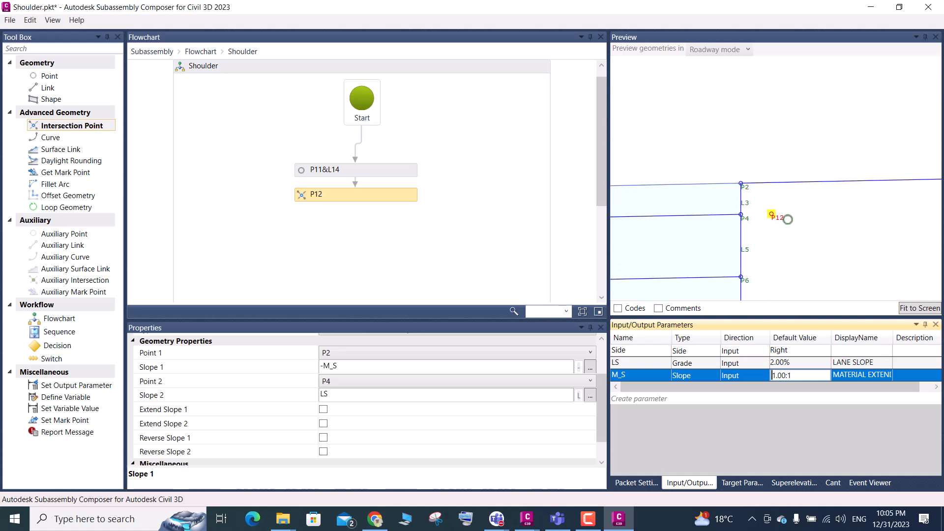
scroll(771, 217, down, 2)
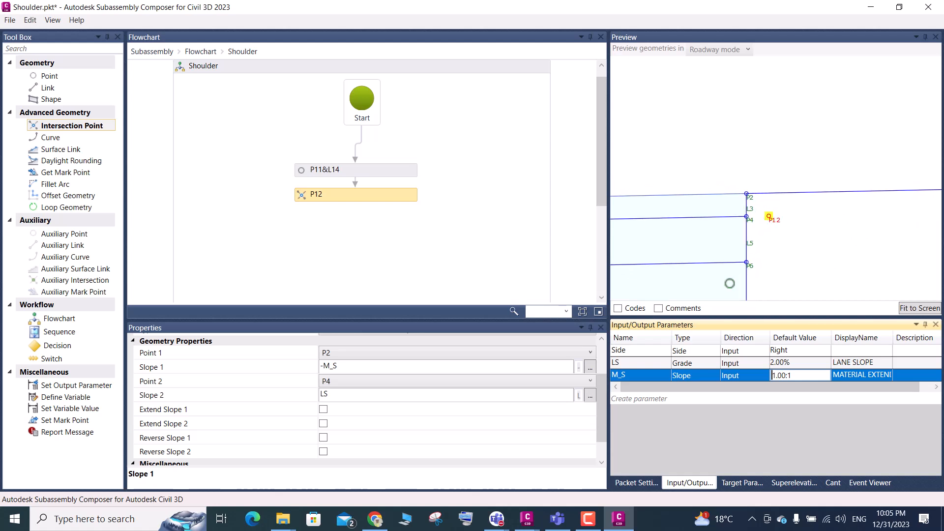
Switch to Civil 3D, examine the stepped material edge in the shoulder typical section, and return to Subassembly Composer
mouse_move(527, 519)
click(497, 474)
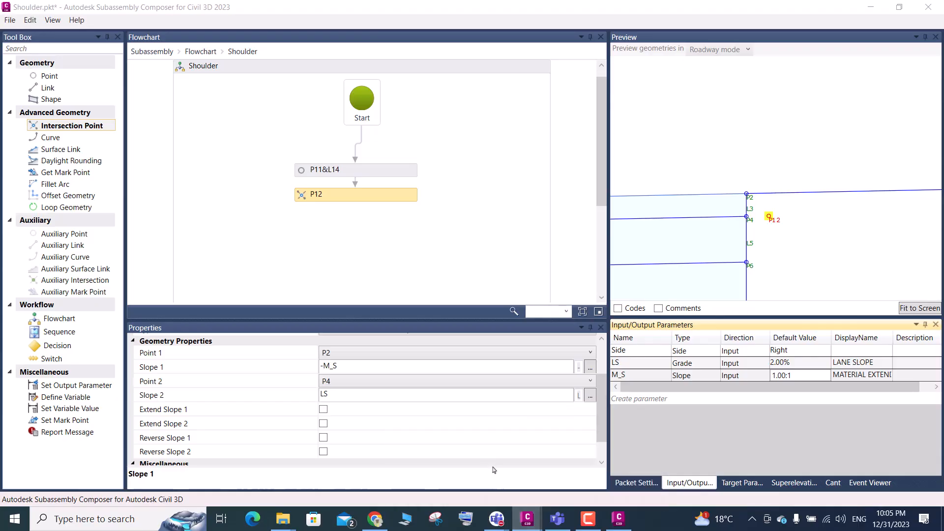
scroll(423, 248, down, 8)
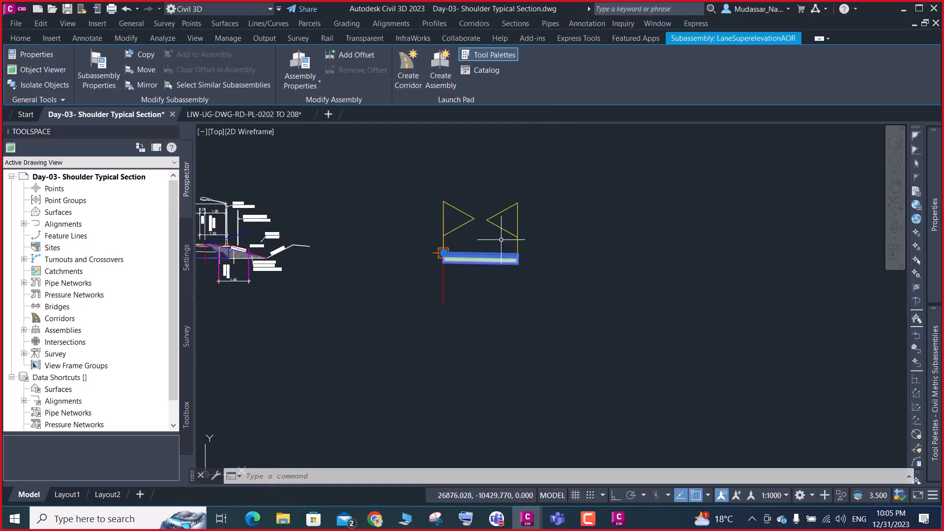
scroll(422, 249, up, 10)
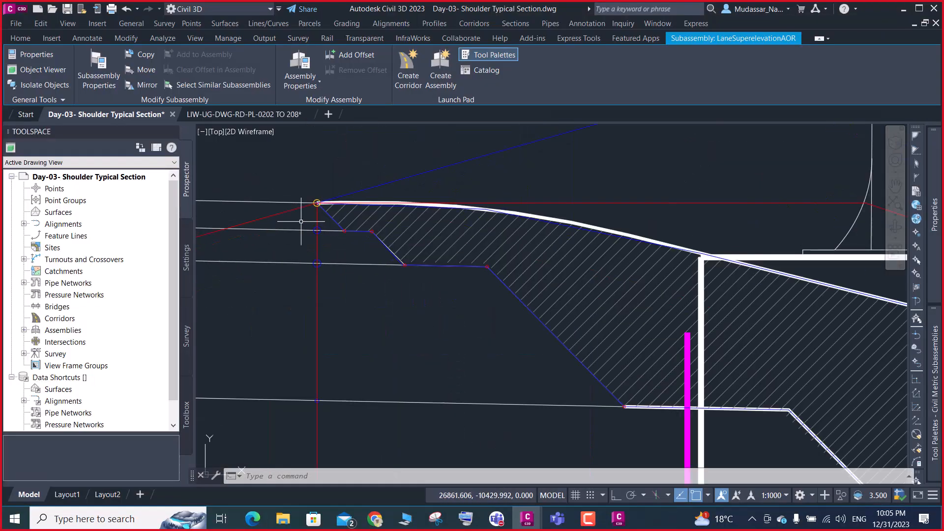
scroll(375, 246, up, 4)
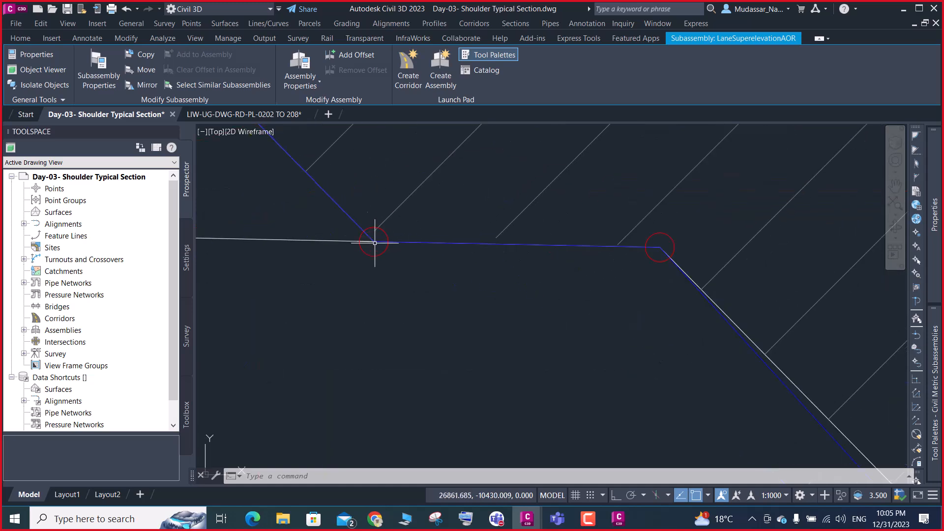
scroll(374, 254, down, 2)
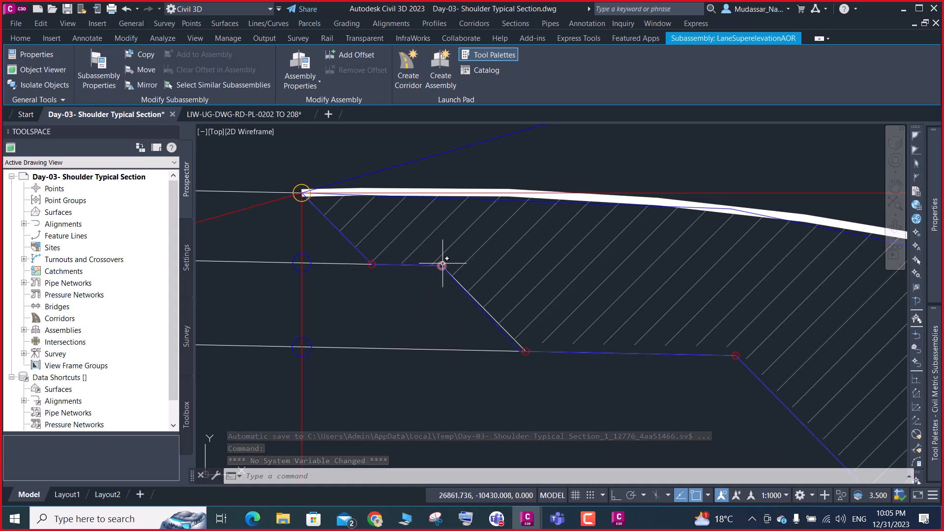
click(903, 9)
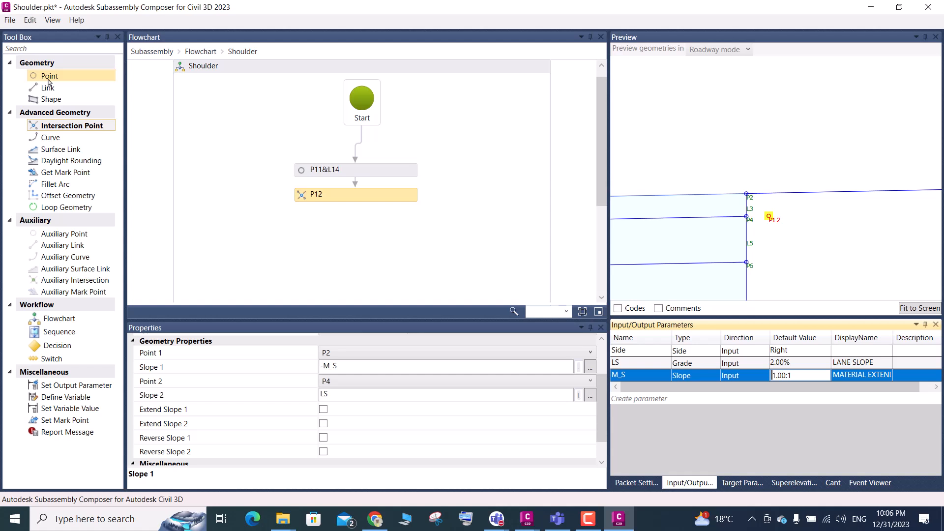
Add point P13 after P12 in the Shoulder flowchart, with P12 as its from point
drag(48, 80, 357, 231)
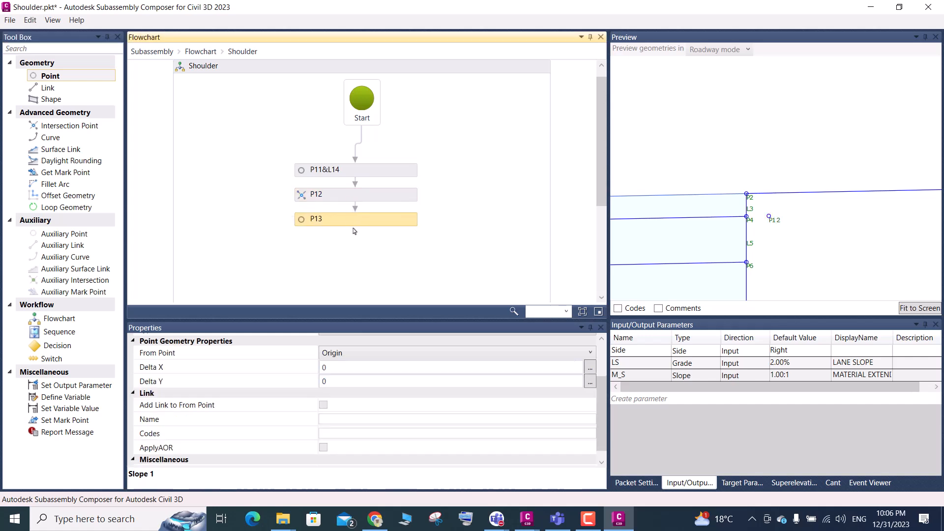
click(336, 358)
click(338, 368)
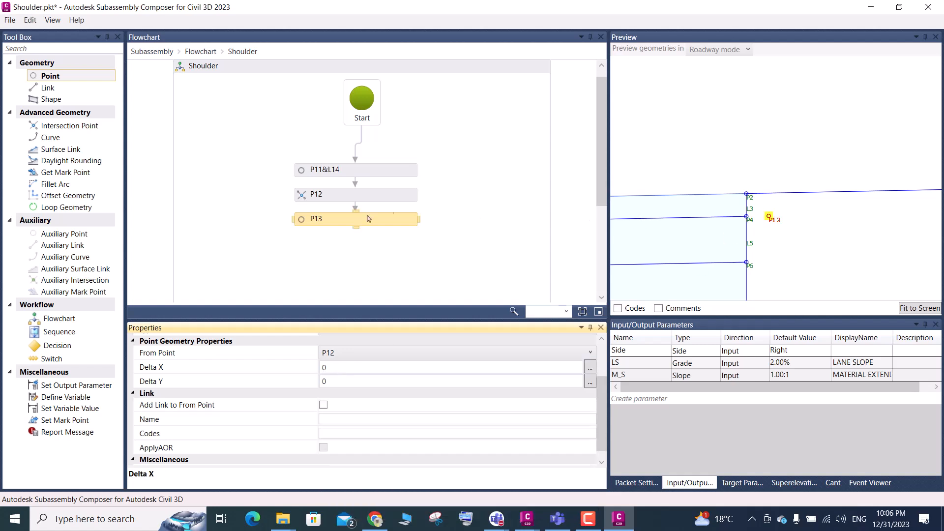
click(317, 221)
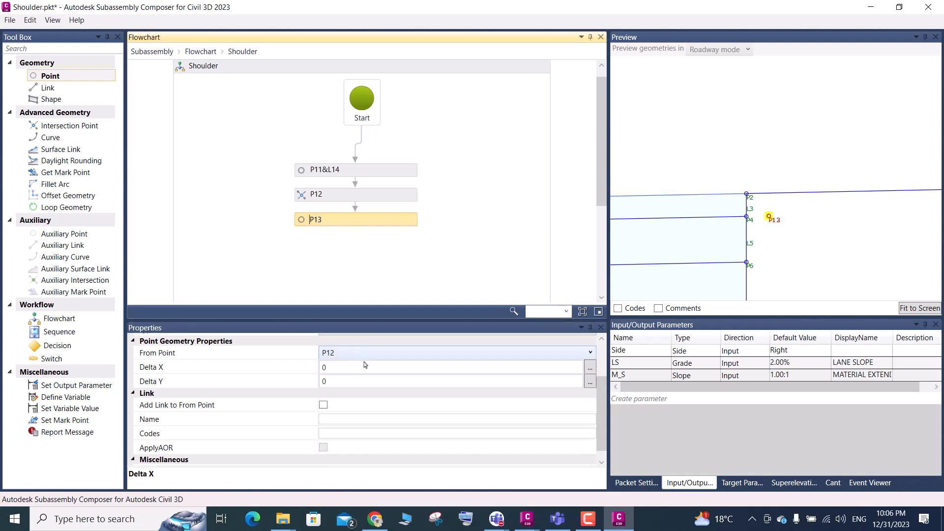
Set P13's geometry type to Slope and Delta X and its slope to LS
scroll(361, 360, up, 3)
click(377, 389)
click(376, 389)
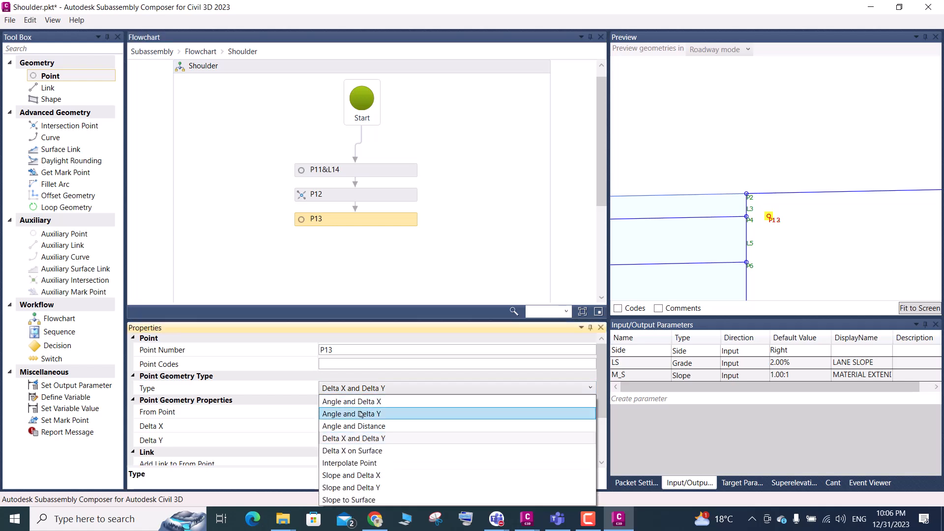
click(362, 476)
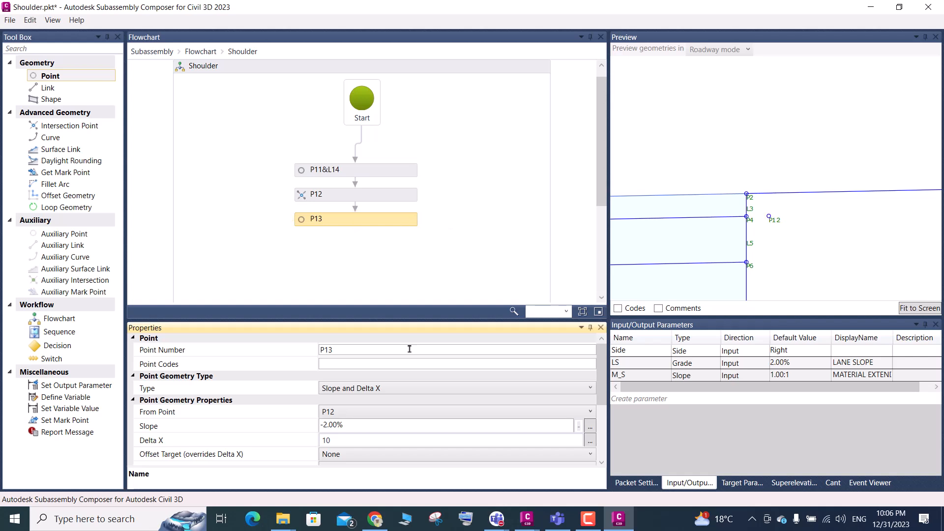
click(339, 426)
drag(339, 425, 317, 430)
text(LS)
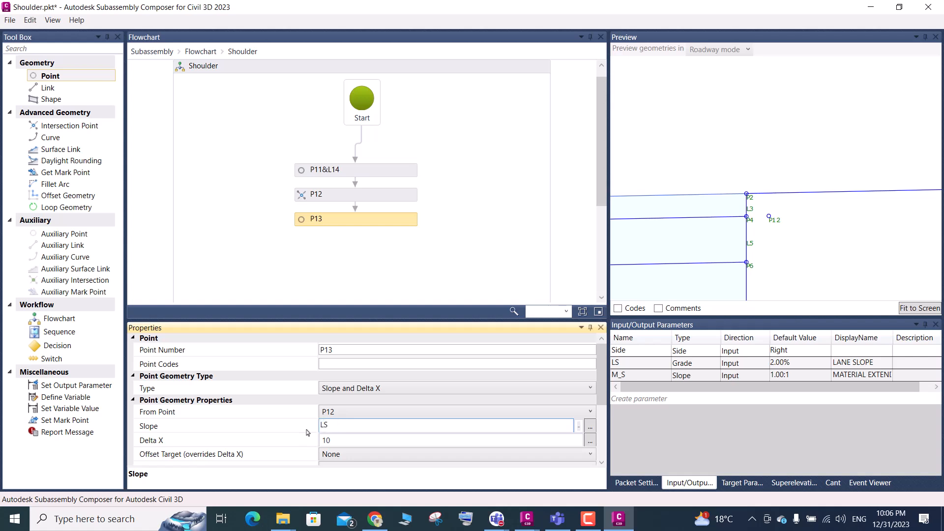
Open P13's Delta X for editing and check the first horizontal material step in the Civil 3D drawing
click(336, 441)
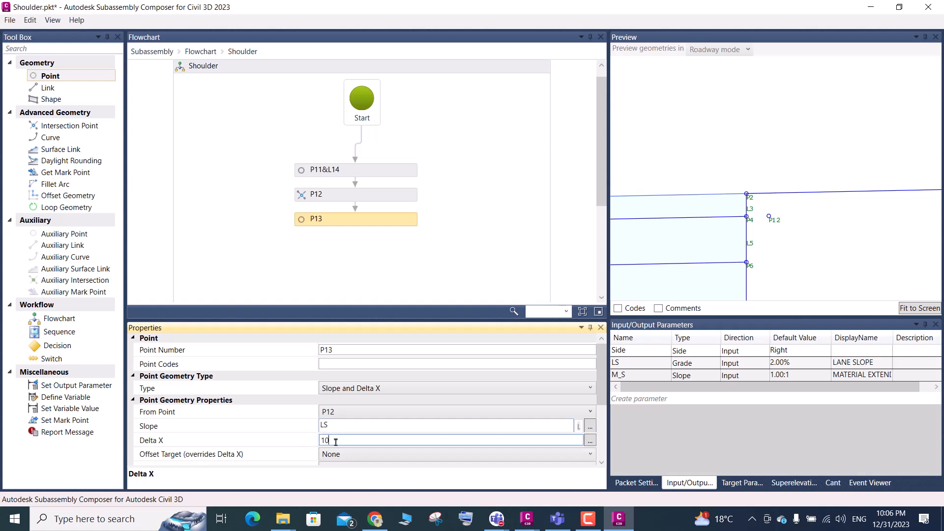
drag(335, 442, 317, 446)
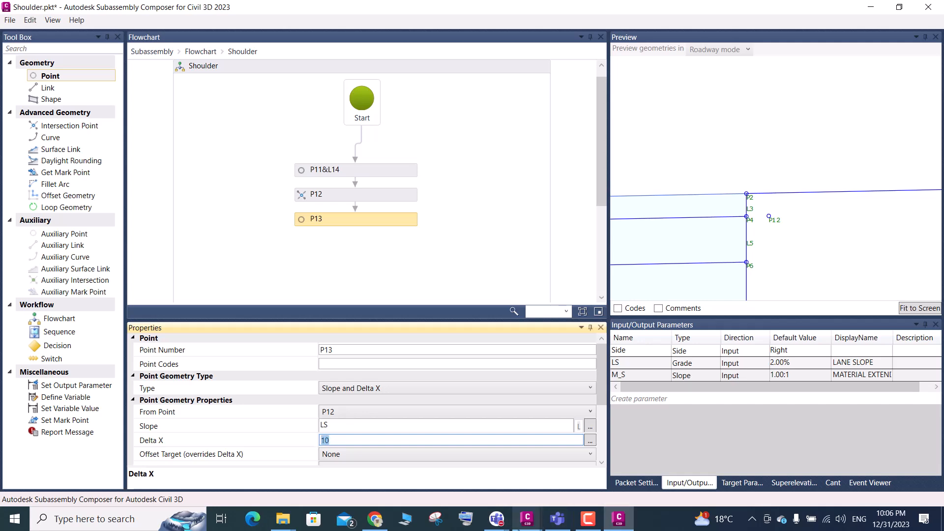
click(527, 519)
click(460, 467)
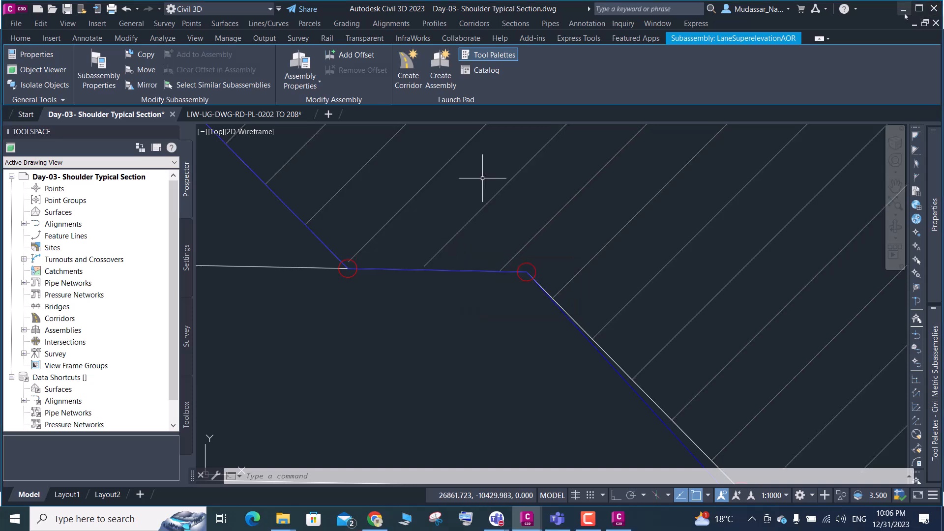
key(alt+Tab)
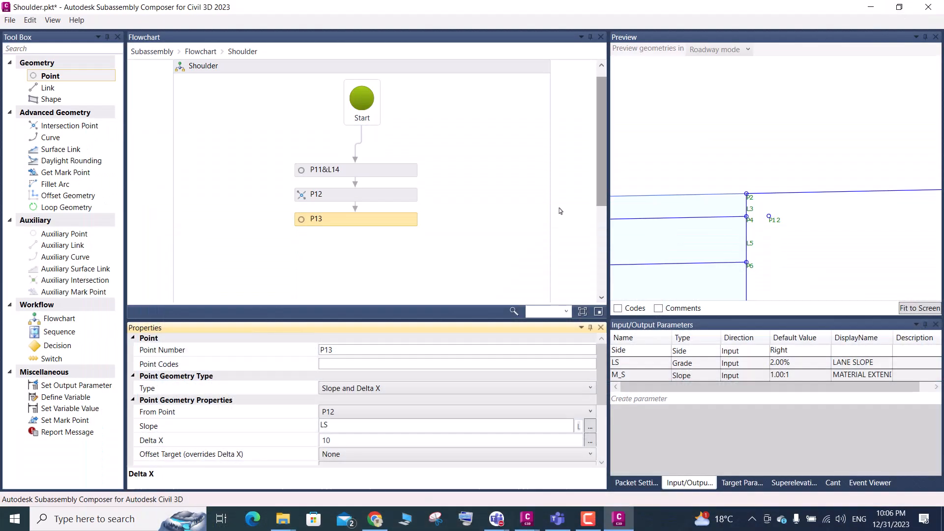
Create a new input parameter below M_S and clear its default name
click(638, 401)
click(638, 400)
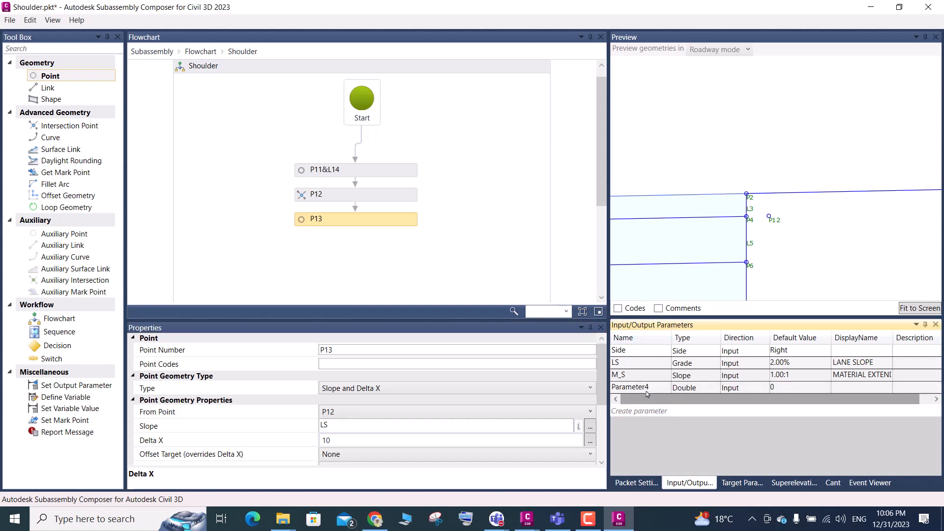
click(648, 391)
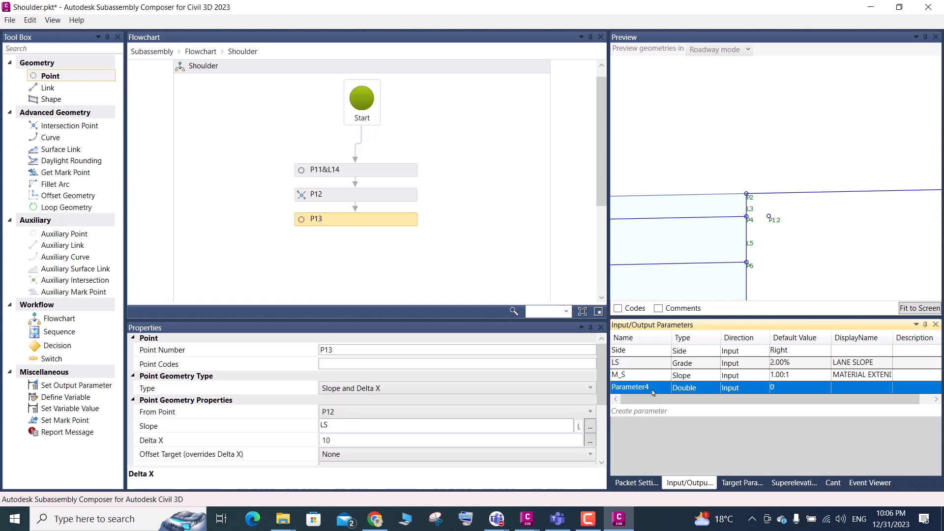
click(653, 390)
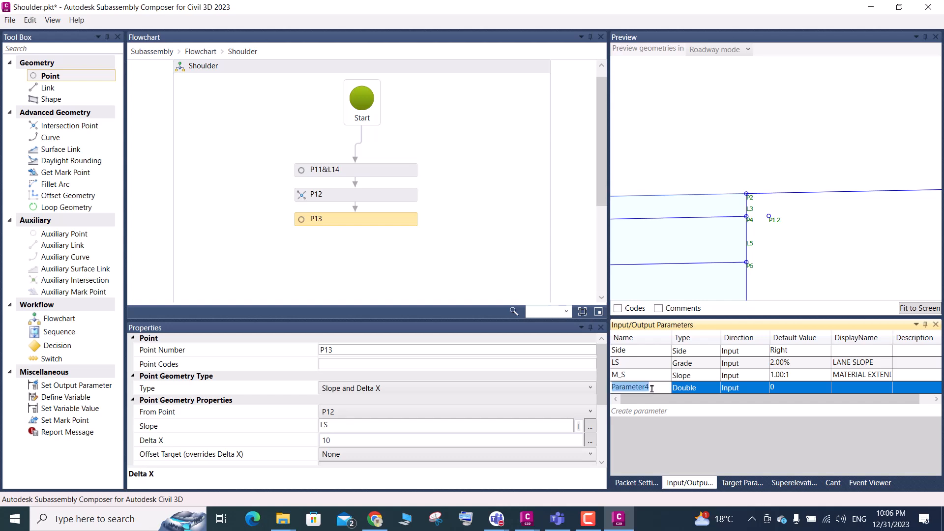
key(BackSpace)
Switch to Civil 3D, examine the horizontal step between the sloped material edges, and return to Subassembly Composer
click(528, 519)
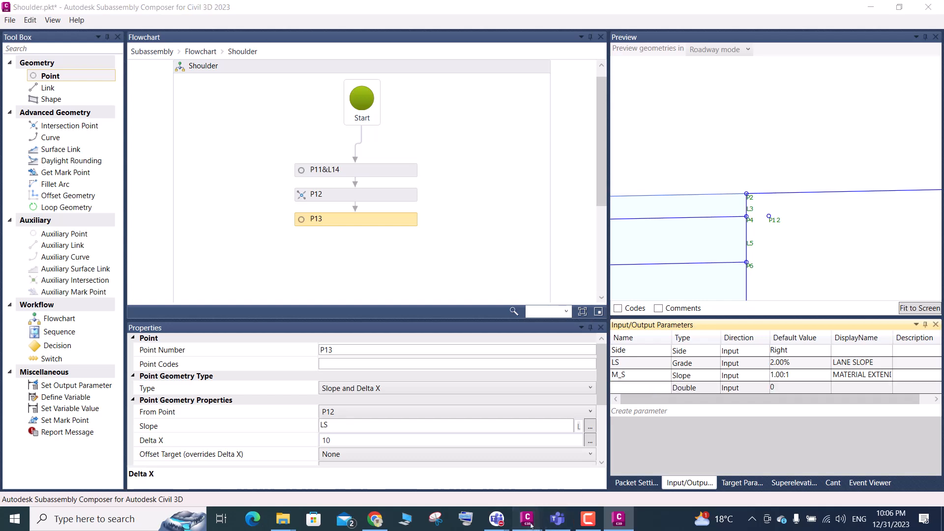
click(495, 473)
scroll(458, 315, down, 10)
scroll(455, 314, up, 10)
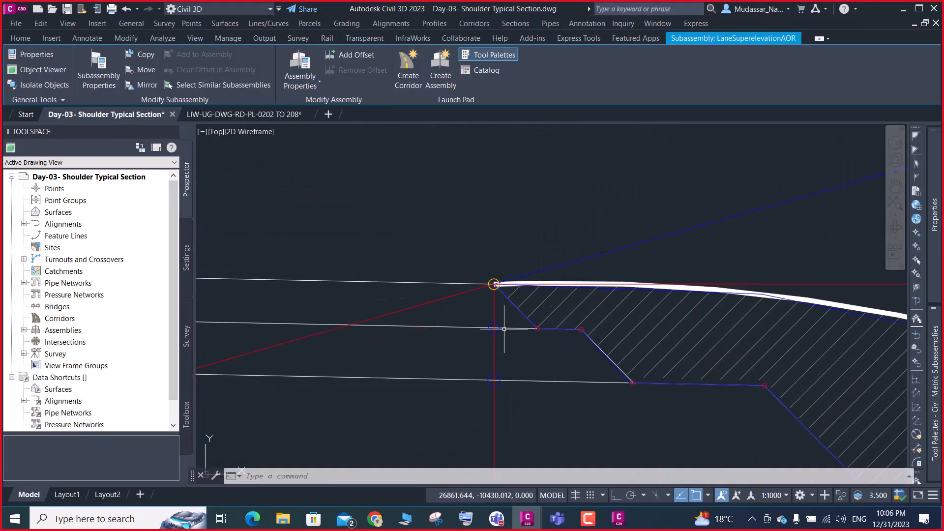
scroll(544, 363, up, 6)
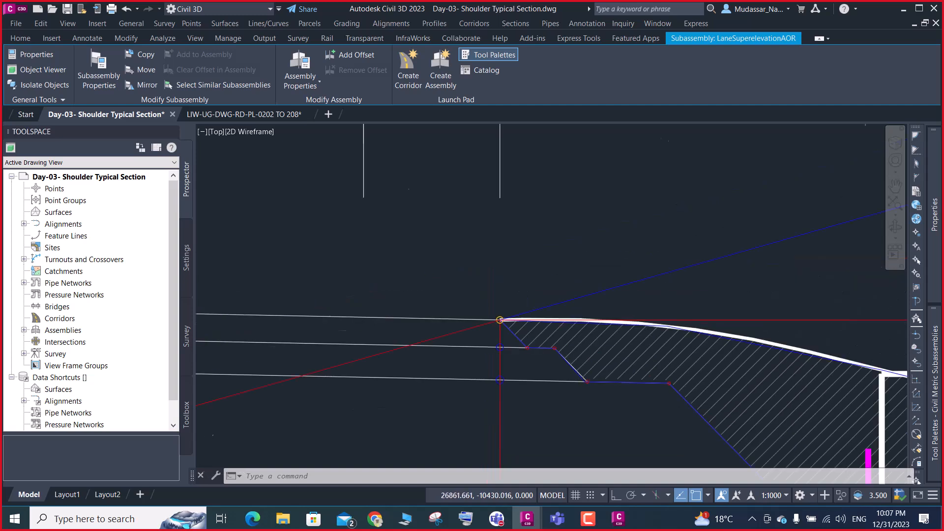
scroll(532, 341, down, 4)
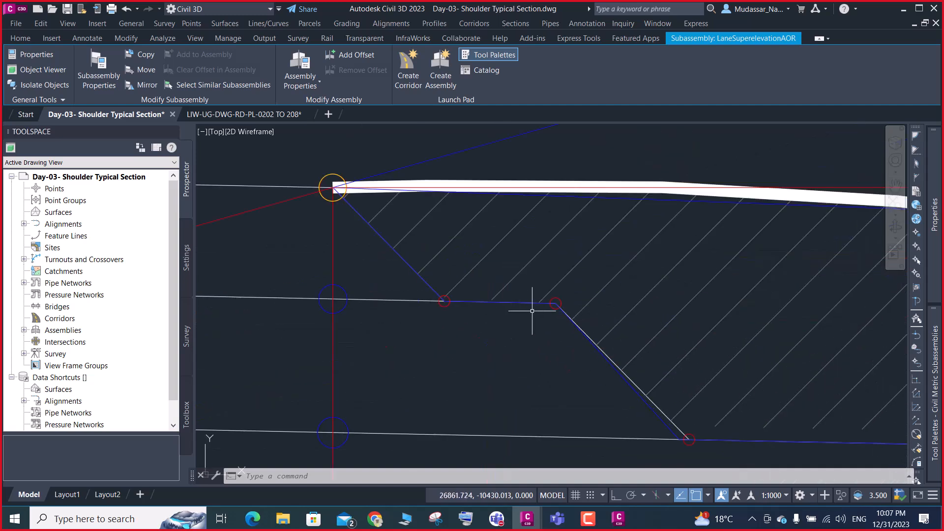
key(alt+Tab)
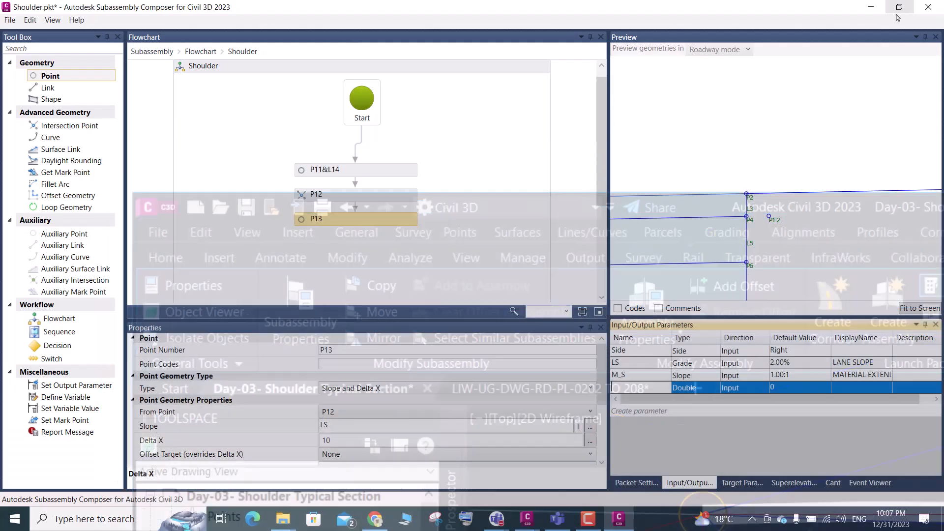
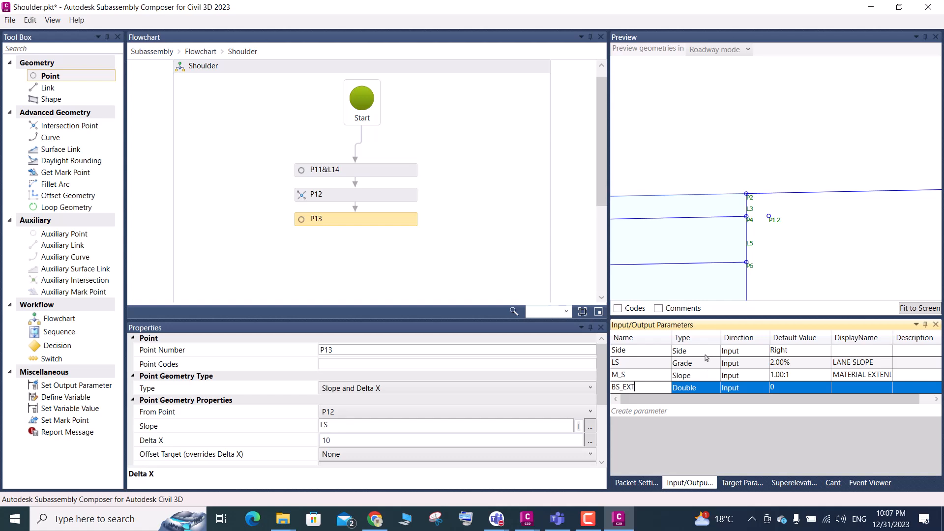
Give the BS_EXT parameter the display name BASE COURSE EXTEND and a default value of .10
click(839, 389)
click(845, 390)
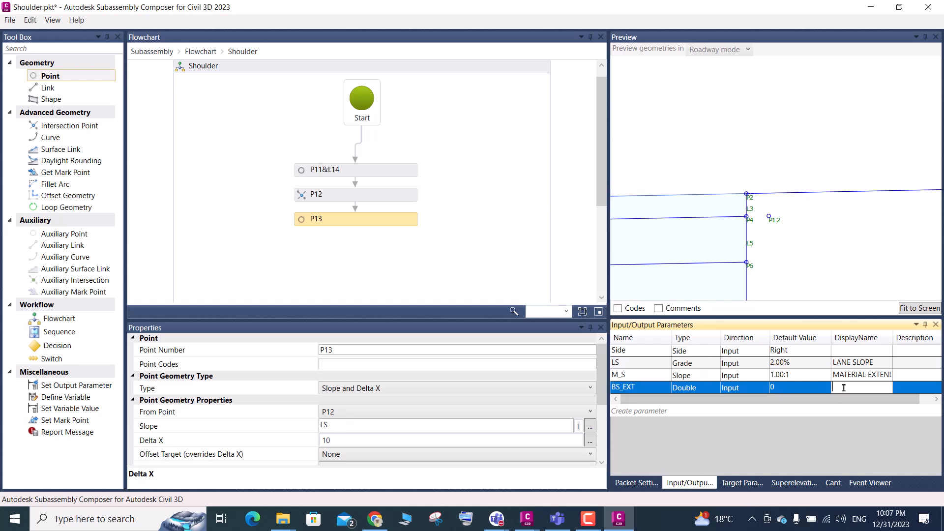
text(BASE)
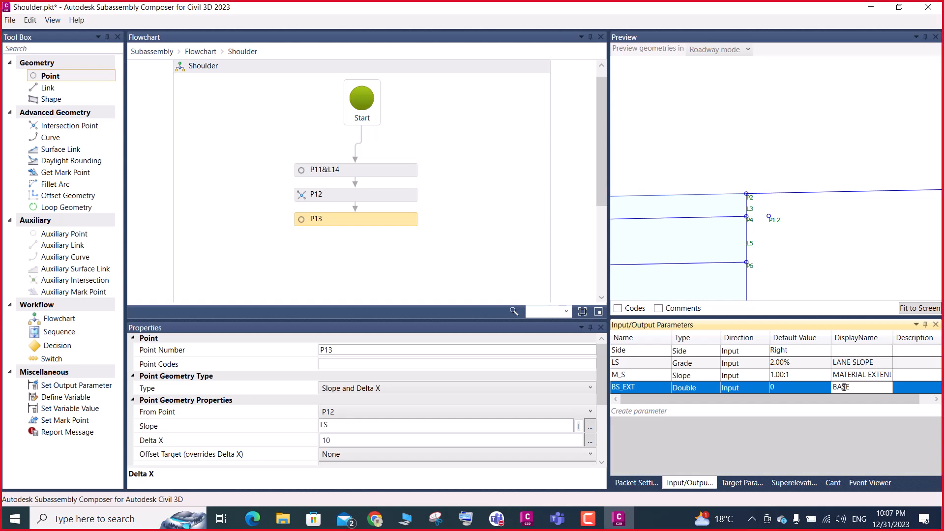
text( COUR)
text(SE EXTEND)
click(791, 390)
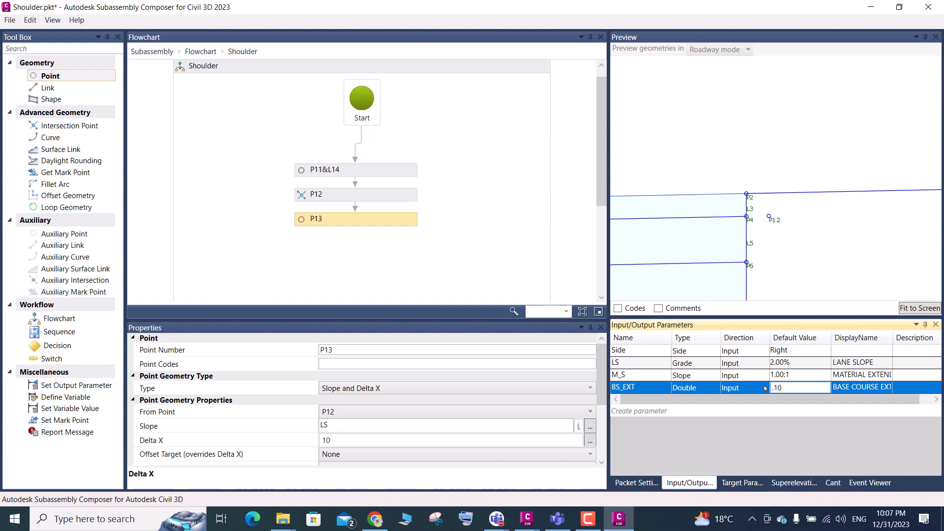
Set the Delta X of point P13 to the BS_EXT parameter
click(366, 223)
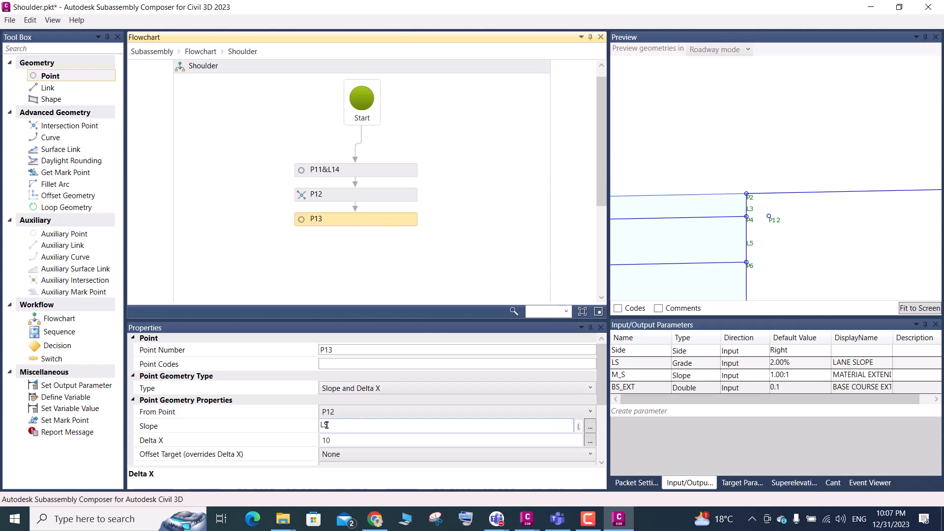
double_click(343, 442)
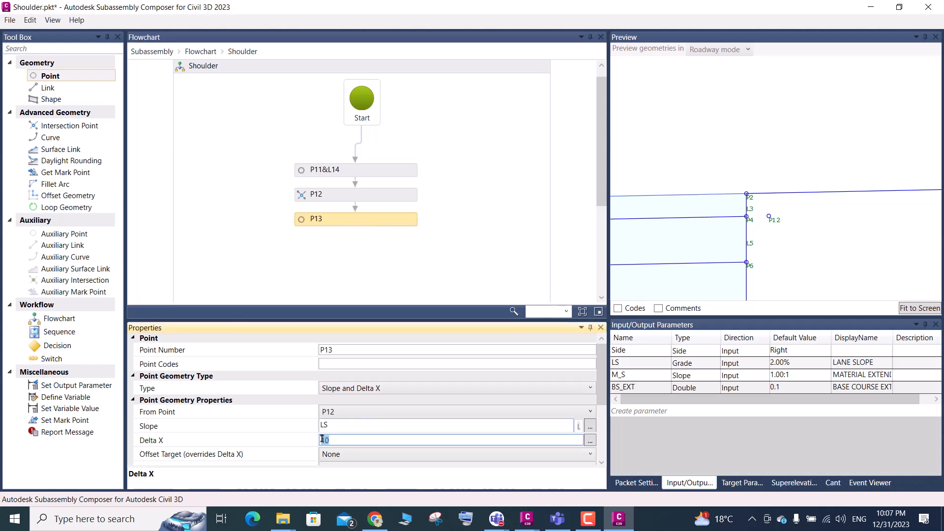
click(642, 390)
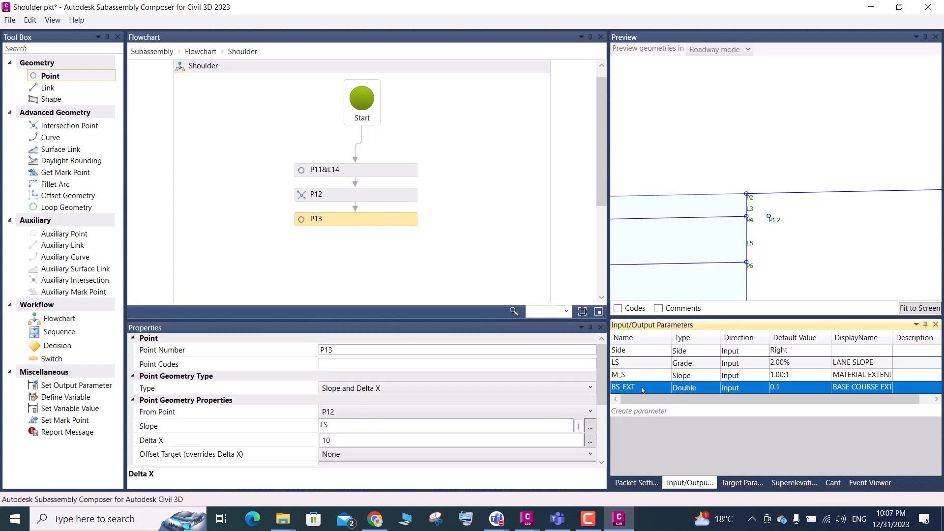
click(638, 389)
key(ctrl+c)
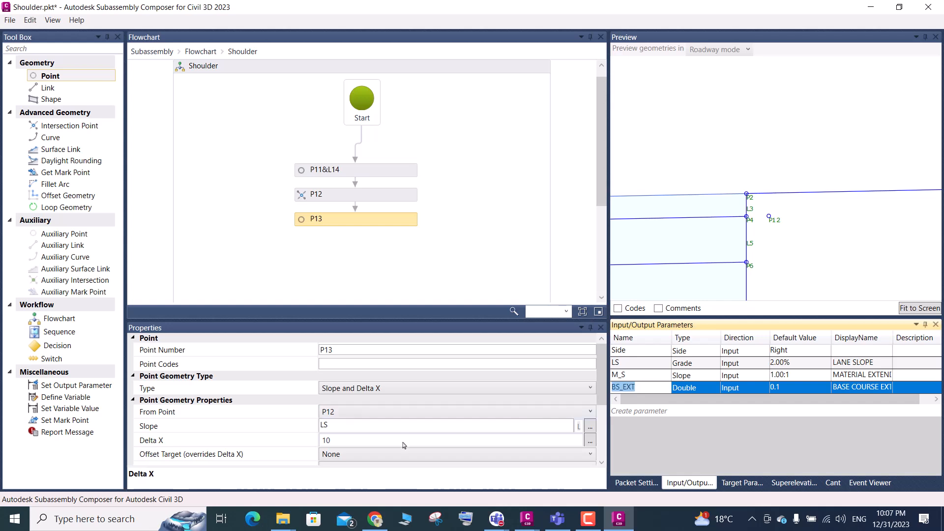
click(333, 440)
drag(333, 439, 316, 444)
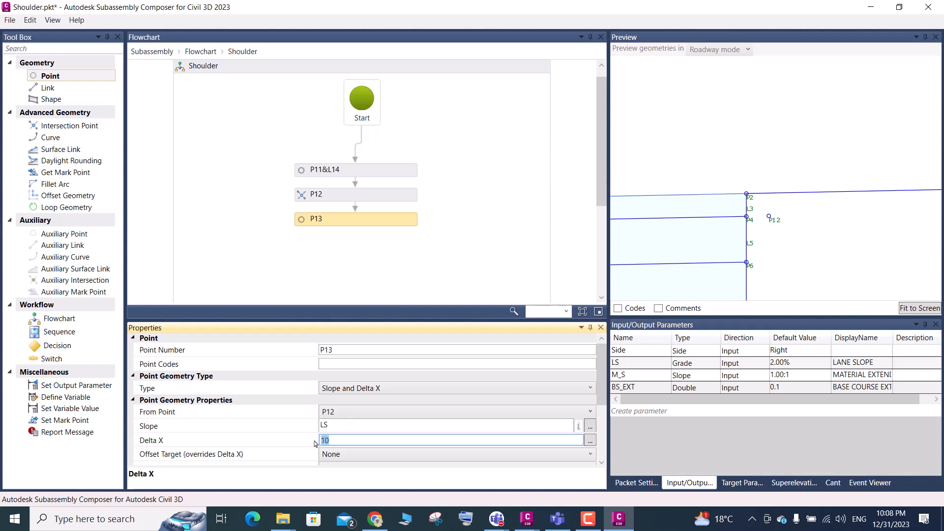
key(ctrl+v)
Fit the subassembly in the preview and examine where P13 lies relative to P12
click(905, 309)
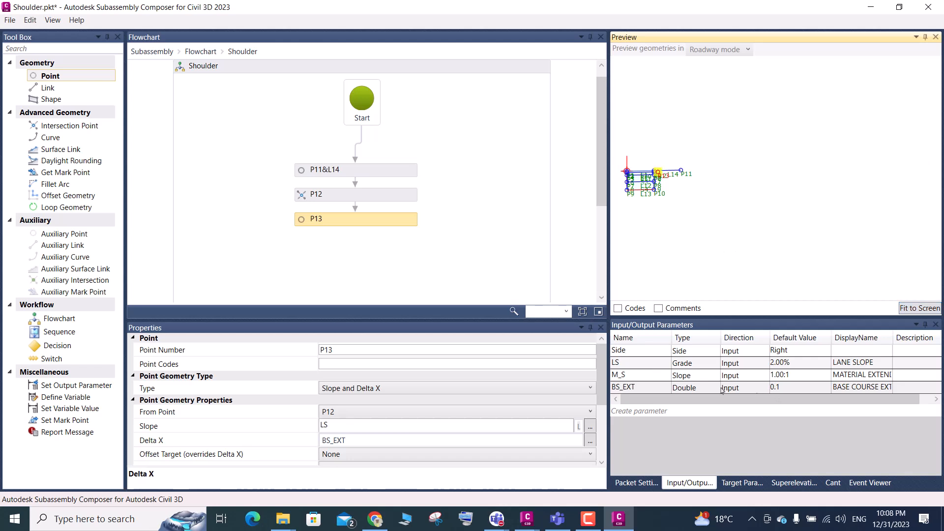
scroll(661, 175, up, 3)
scroll(661, 175, up, 5)
scroll(649, 170, up, 3)
scroll(765, 252, down, 2)
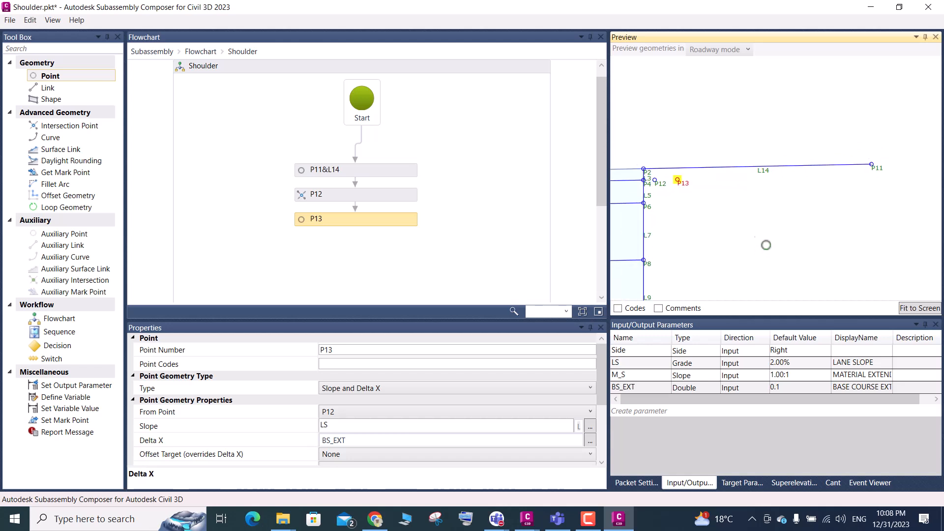
scroll(645, 170, up, 2)
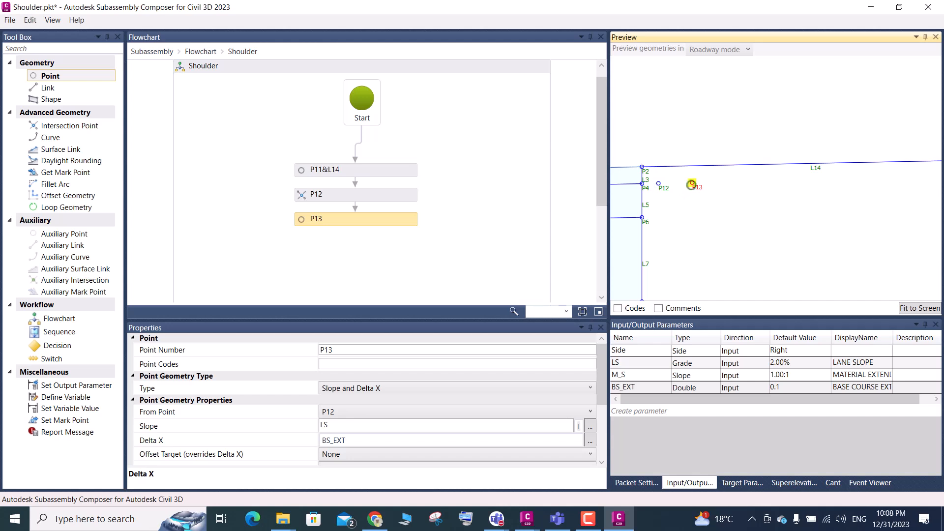
click(920, 308)
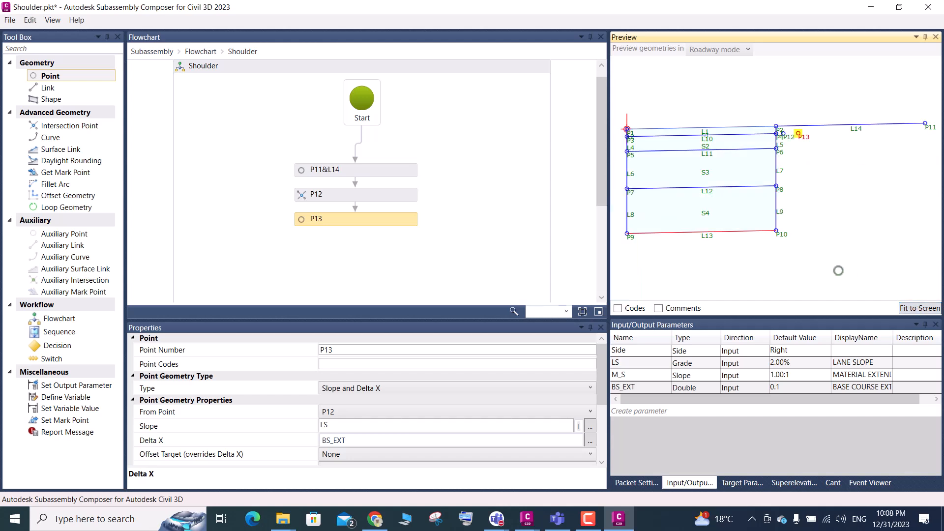
scroll(779, 136, up, 3)
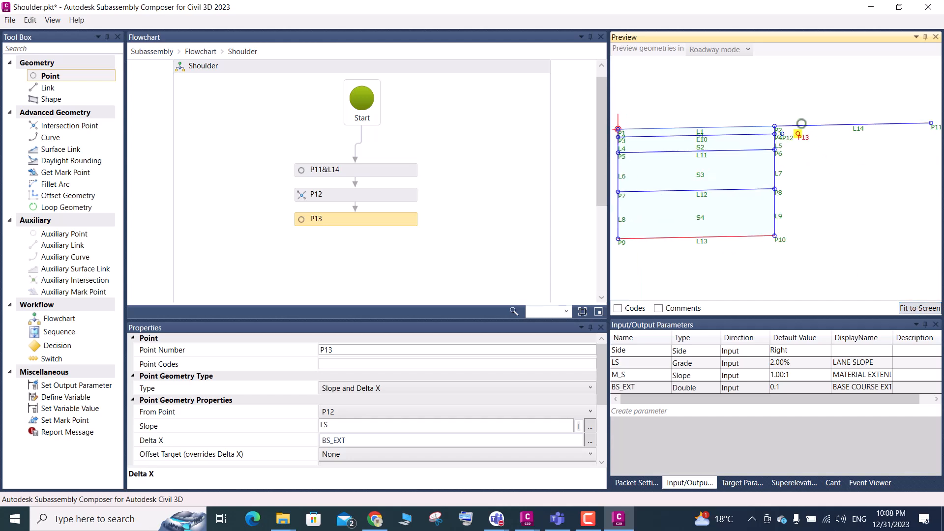
scroll(779, 135, up, 4)
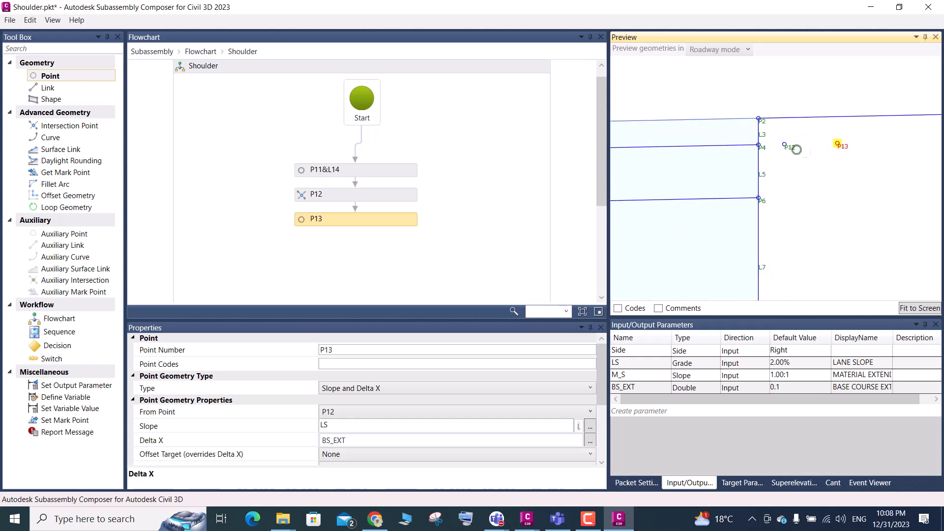
Add a link below P13 in the Shoulder flowchart, running from P2 to P12
drag(48, 88, 359, 249)
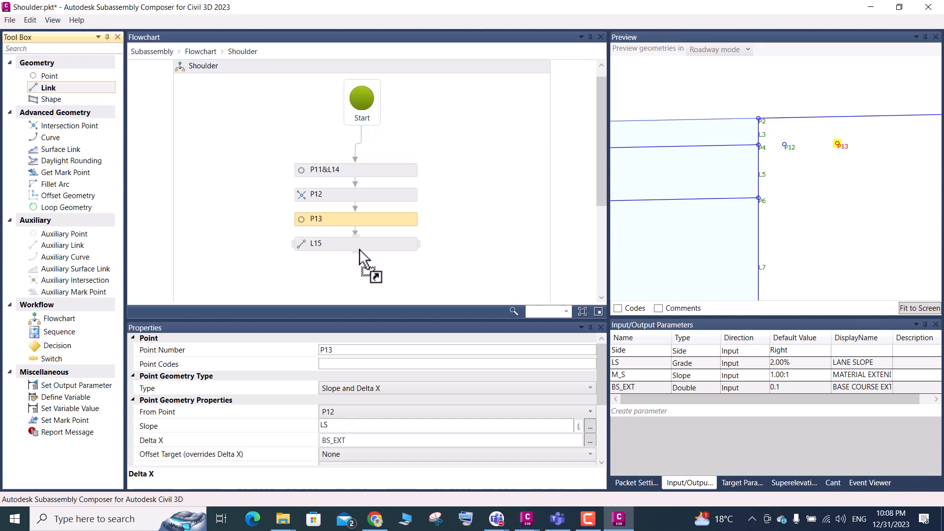
click(360, 250)
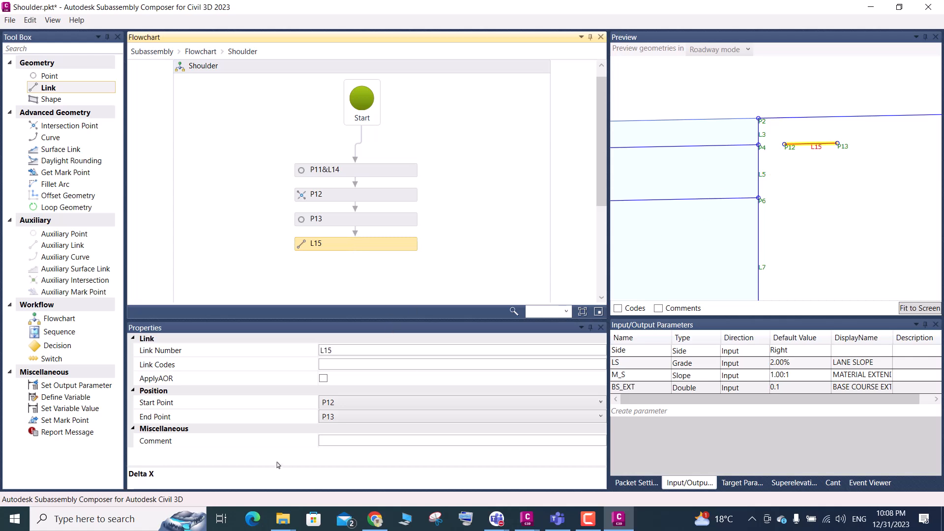
click(349, 404)
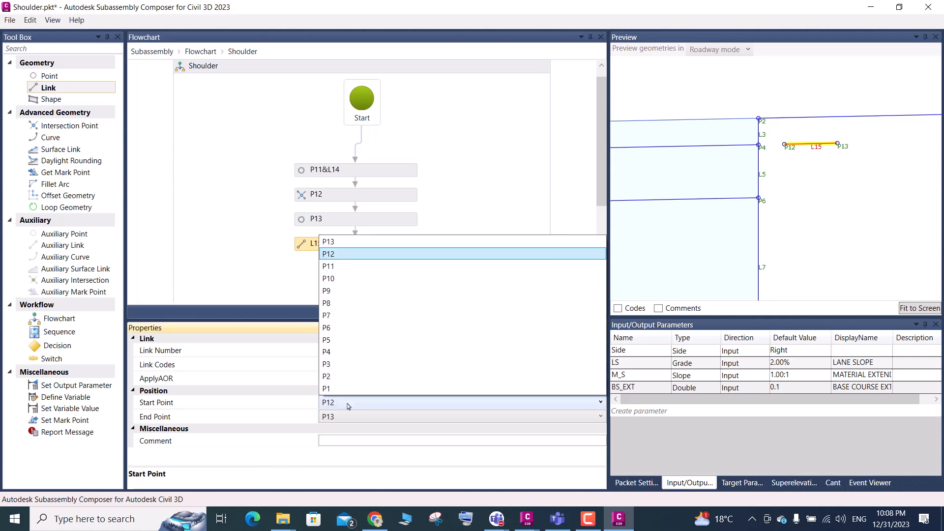
click(330, 378)
click(344, 418)
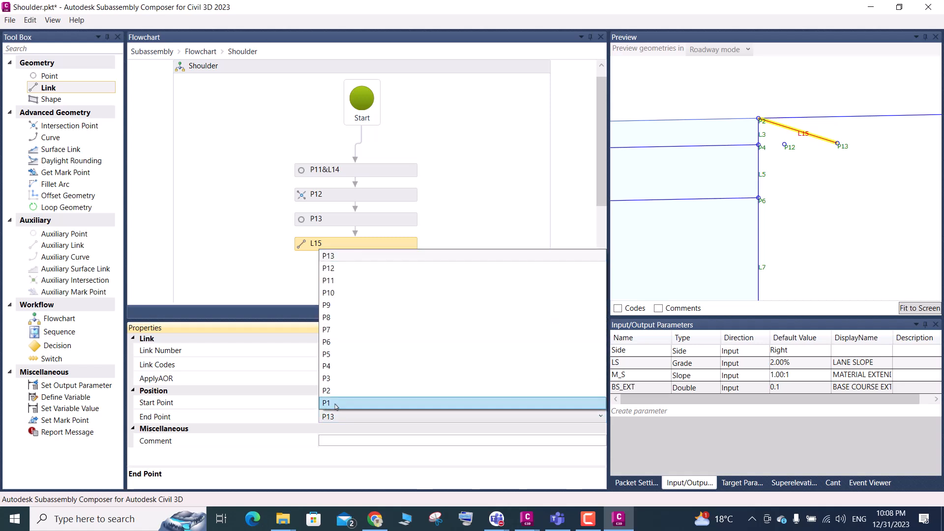
click(337, 269)
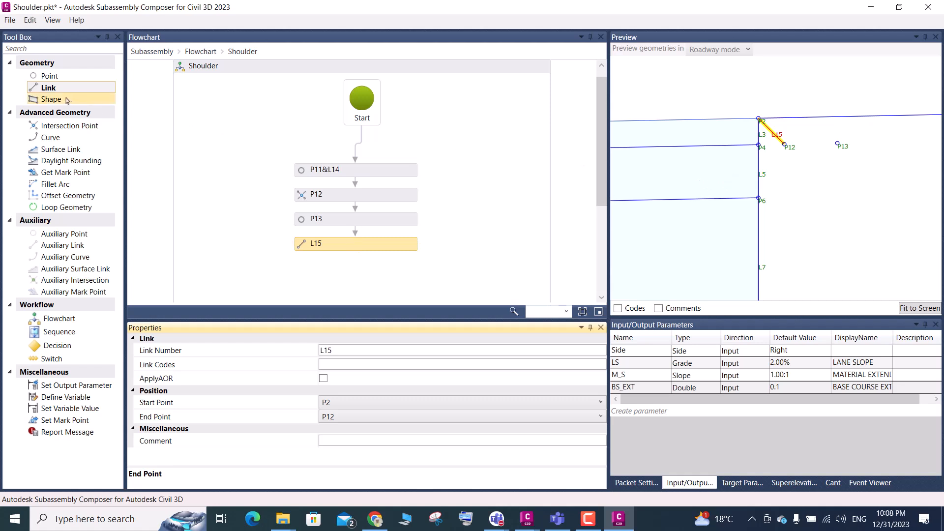
Add link L16 below L15 in the flowchart, starting at P4 and ending at P12
drag(49, 92, 368, 228)
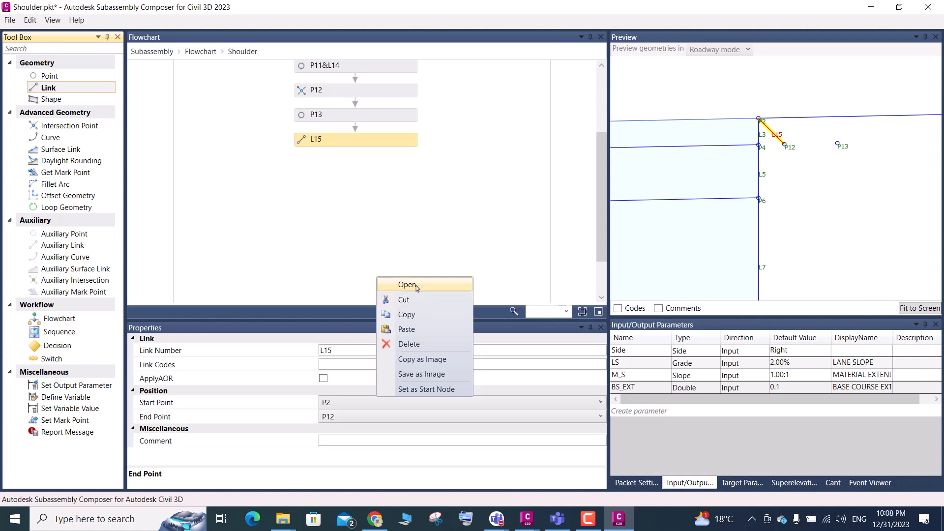
click(353, 251)
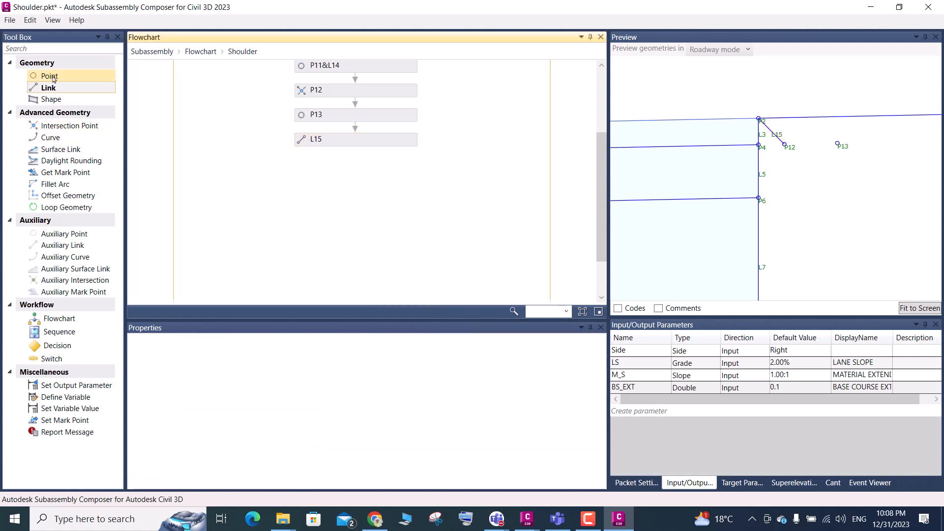
drag(52, 91, 372, 189)
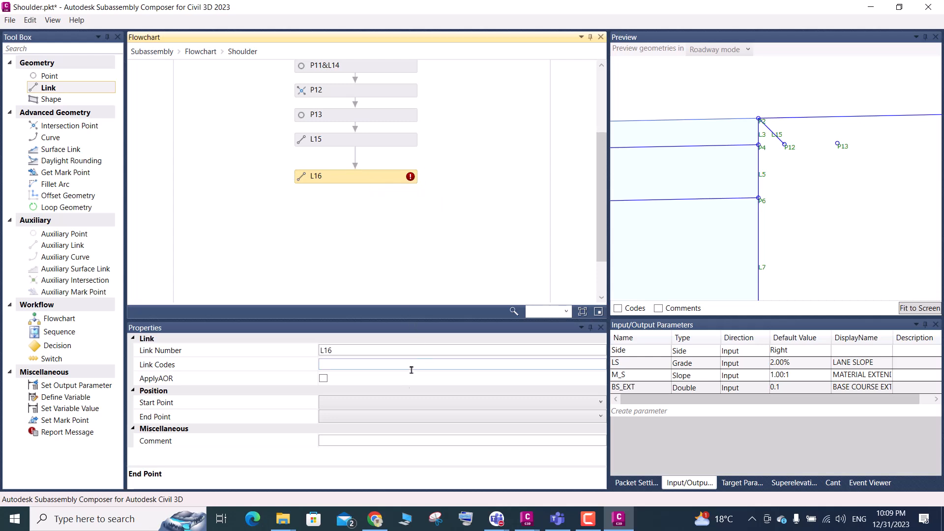
click(373, 403)
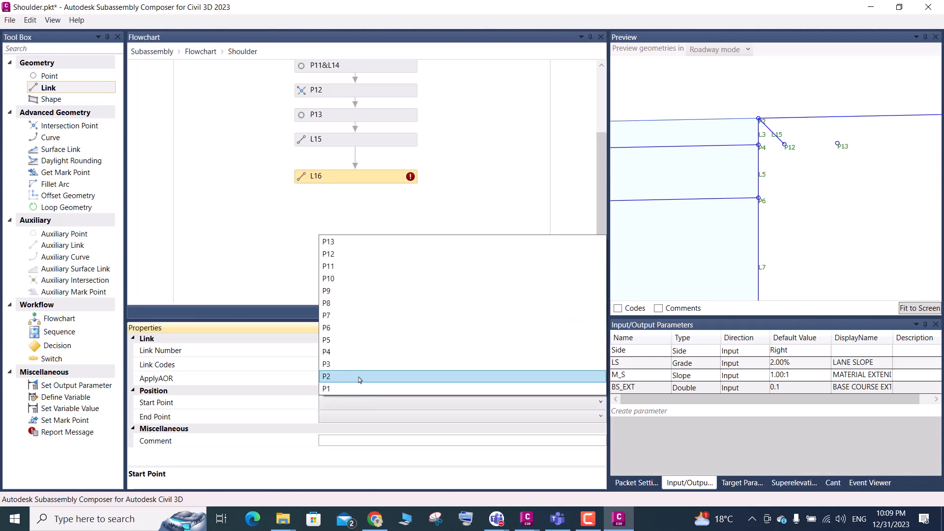
click(332, 352)
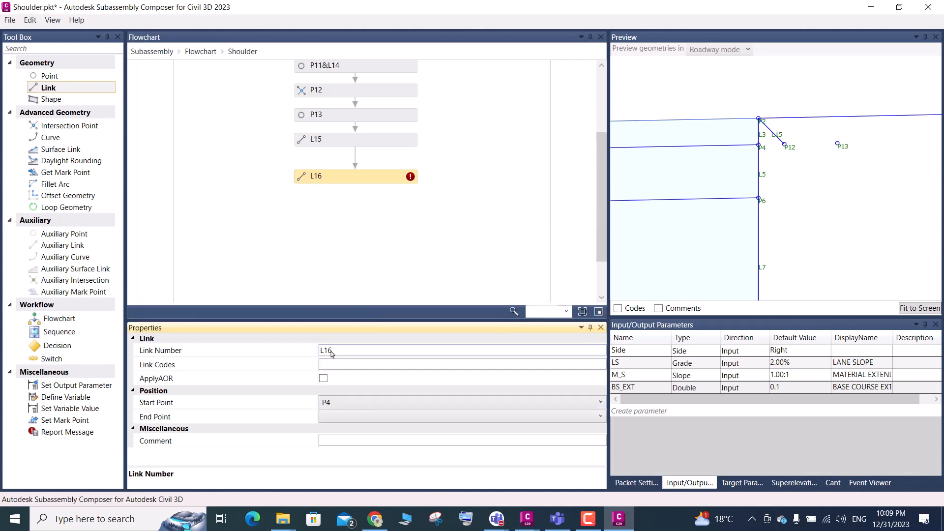
click(342, 415)
click(337, 271)
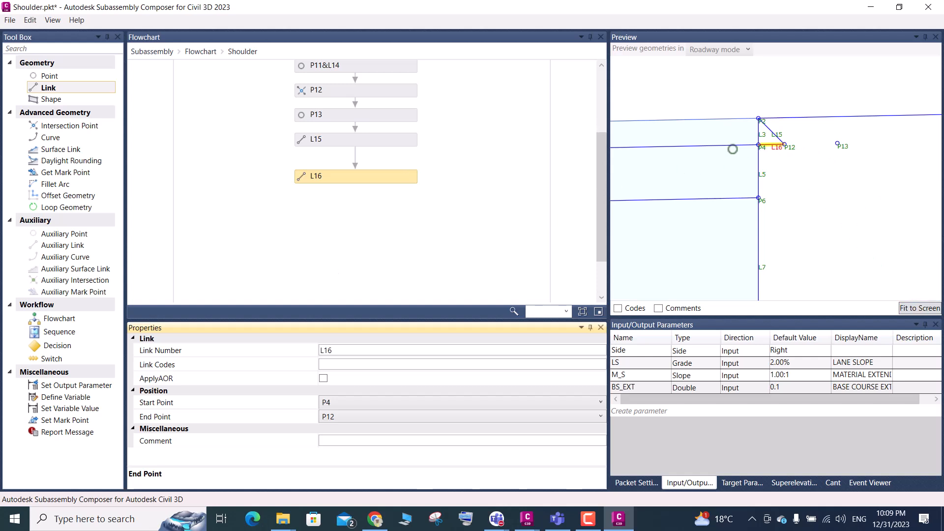
Add link L17 below L16 in the flowchart, starting at P12 and ending at P13
drag(48, 88, 362, 202)
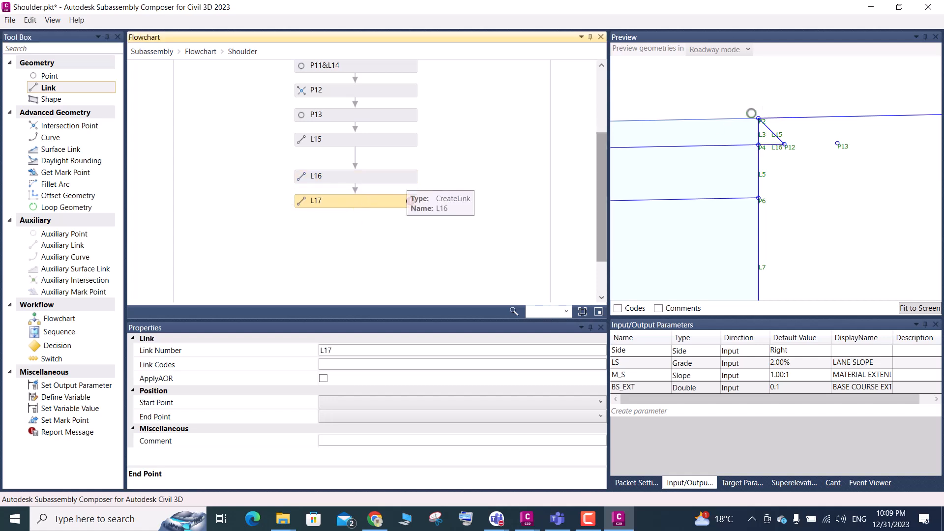
click(363, 403)
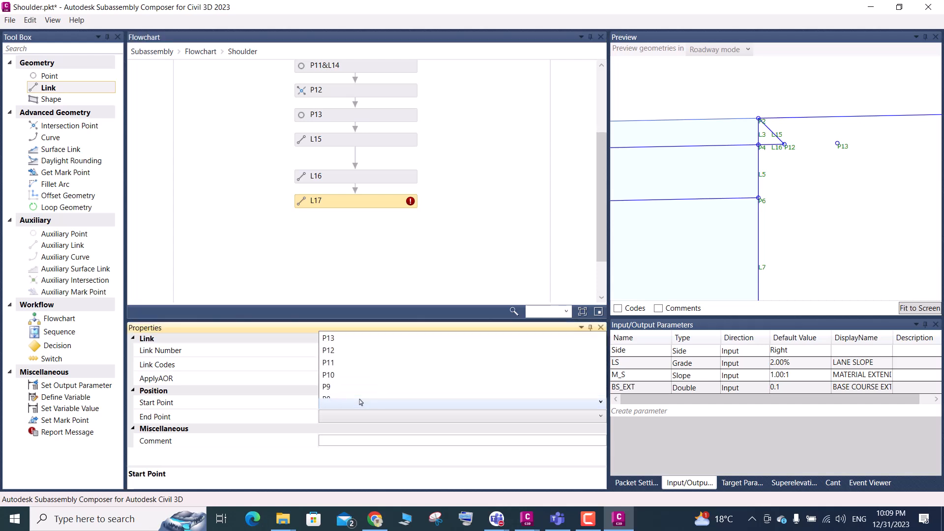
click(329, 255)
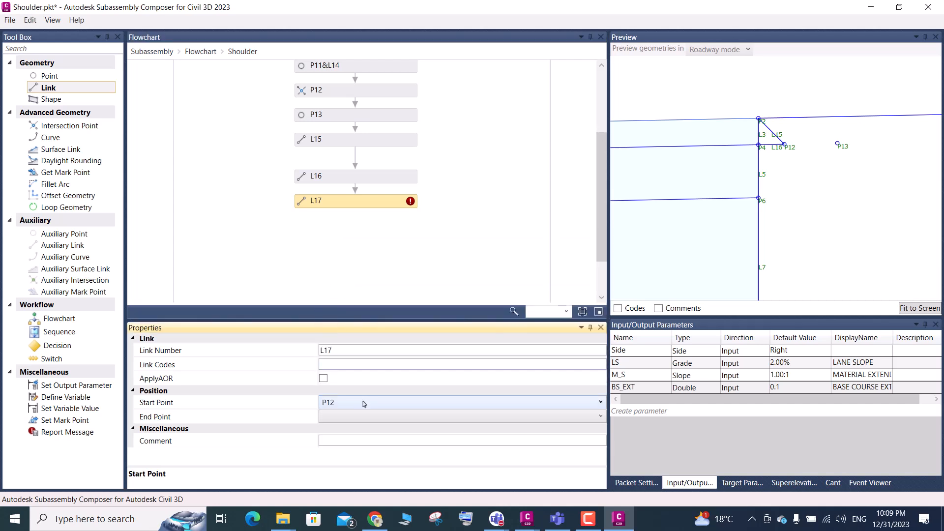
click(357, 417)
click(340, 257)
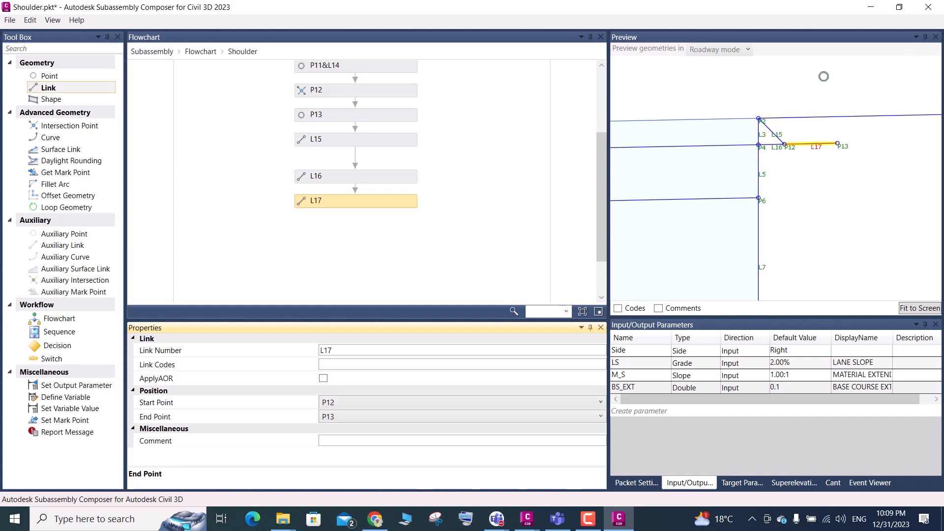
Review the new links around P12 and P13 in the preview, and switch to Civil 3D to examine the second sloped material edge
scroll(787, 156, down, 3)
scroll(822, 149, up, 3)
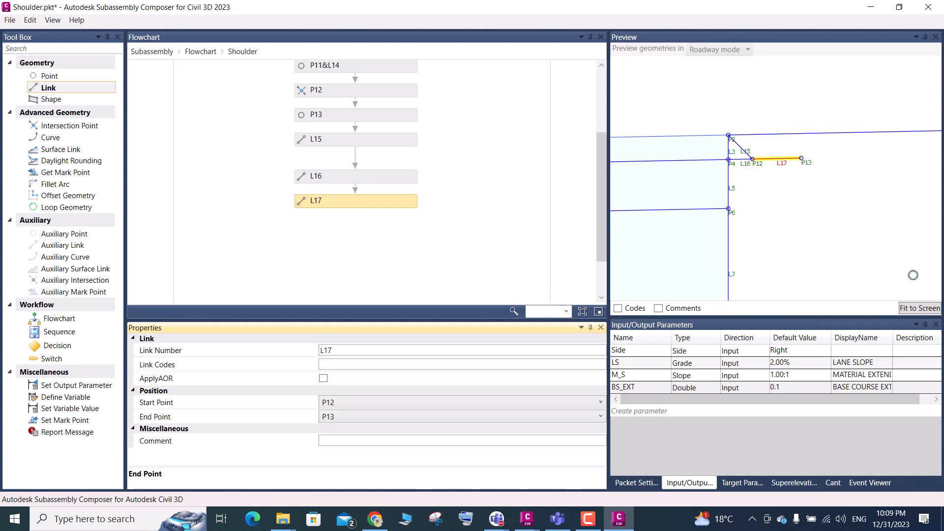
click(919, 308)
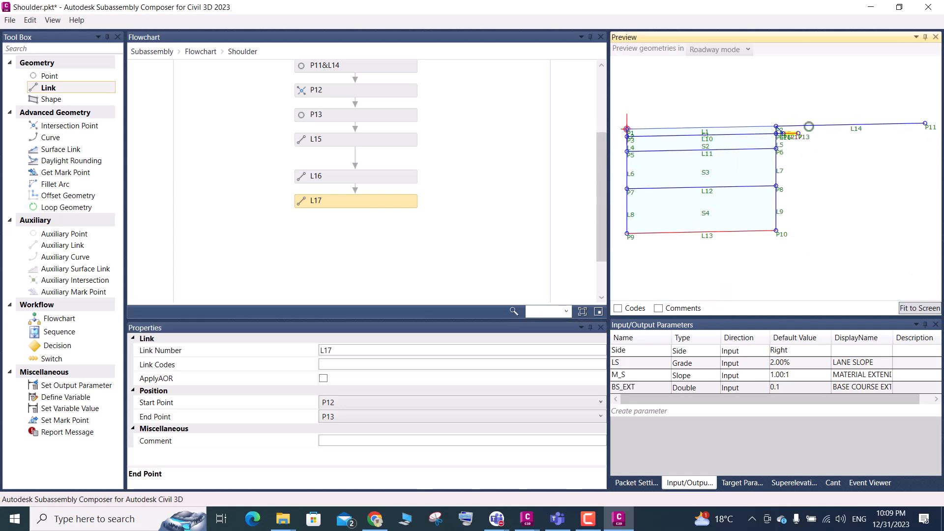
scroll(798, 131, up, 5)
scroll(799, 134, up, 1)
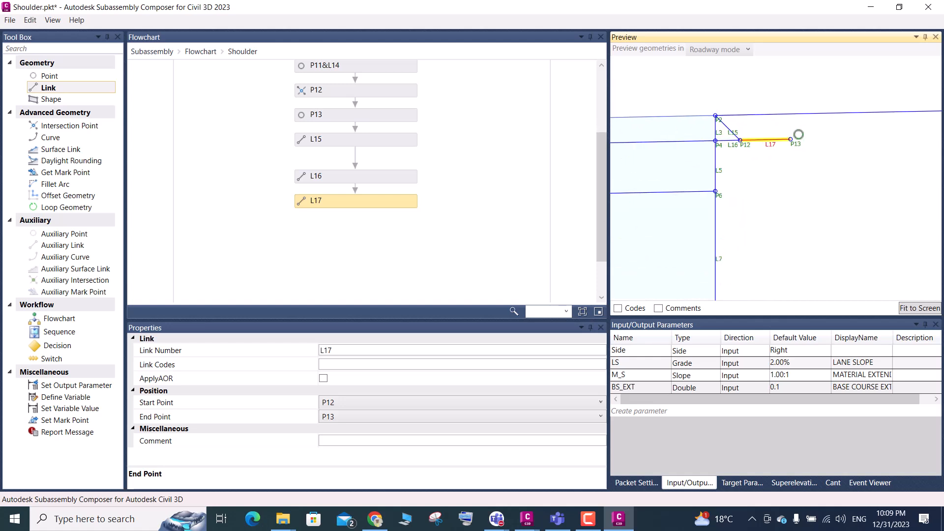
mouse_move(527, 519)
click(479, 467)
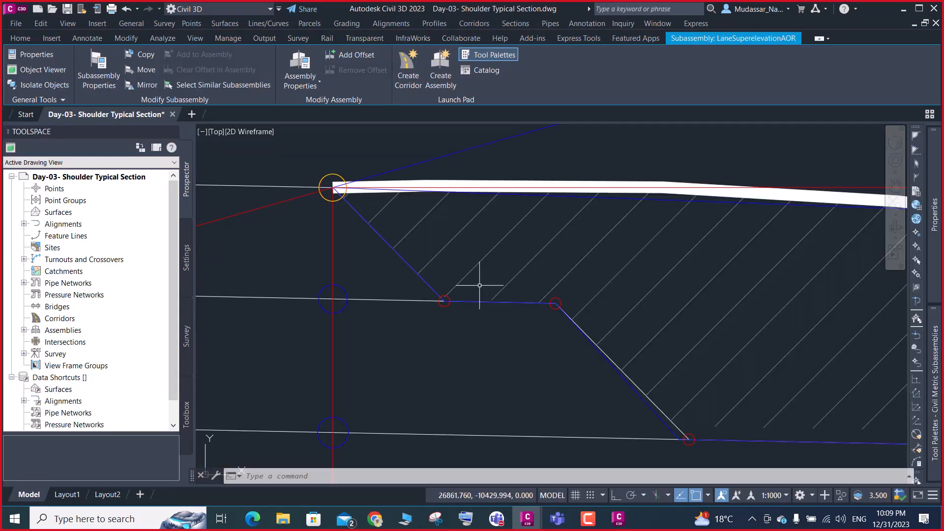
scroll(558, 305, up, 4)
scroll(554, 302, down, 4)
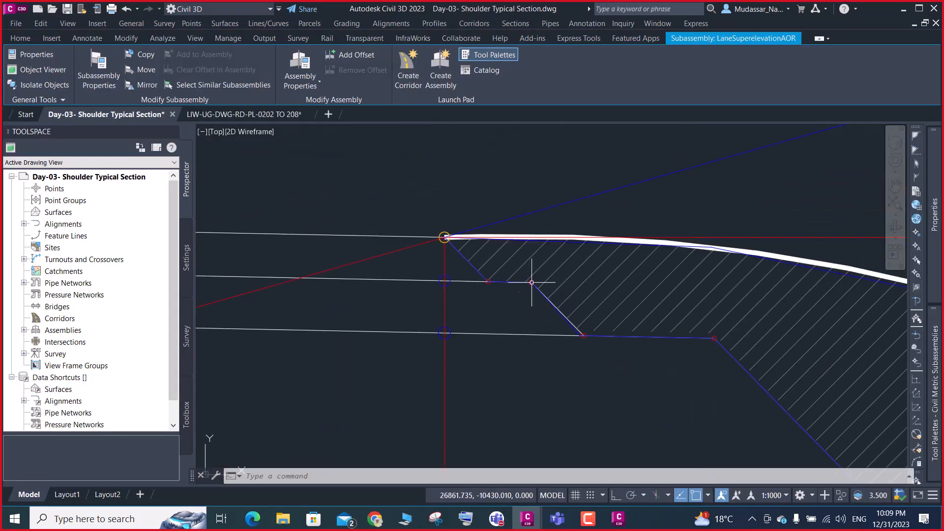
scroll(537, 275, up, 3)
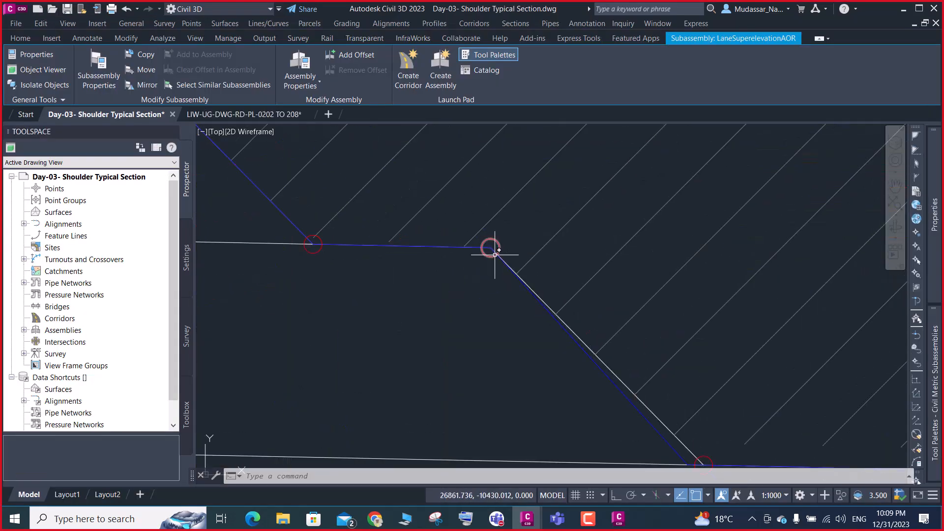
Examine the second sloped material edge and the points at its two ends in the Civil 3D shoulder section
scroll(492, 249, down, 5)
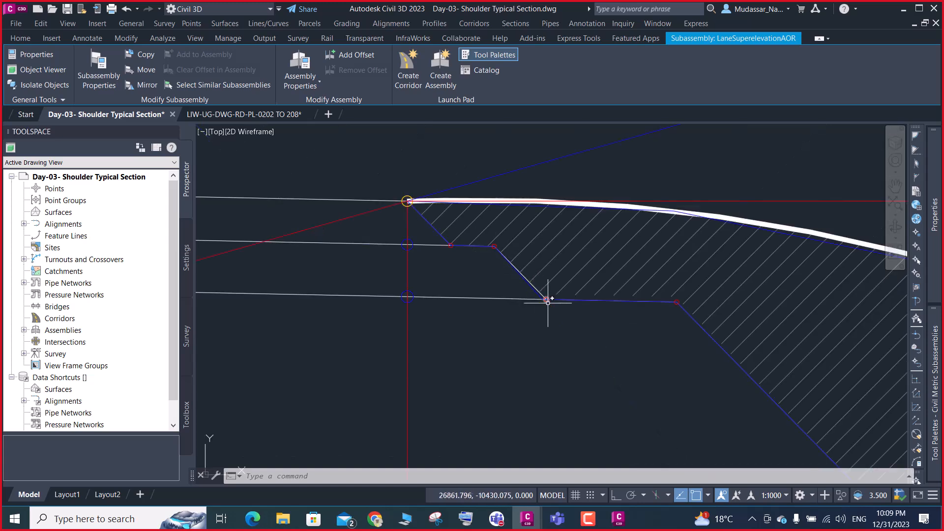
scroll(506, 260, up, 5)
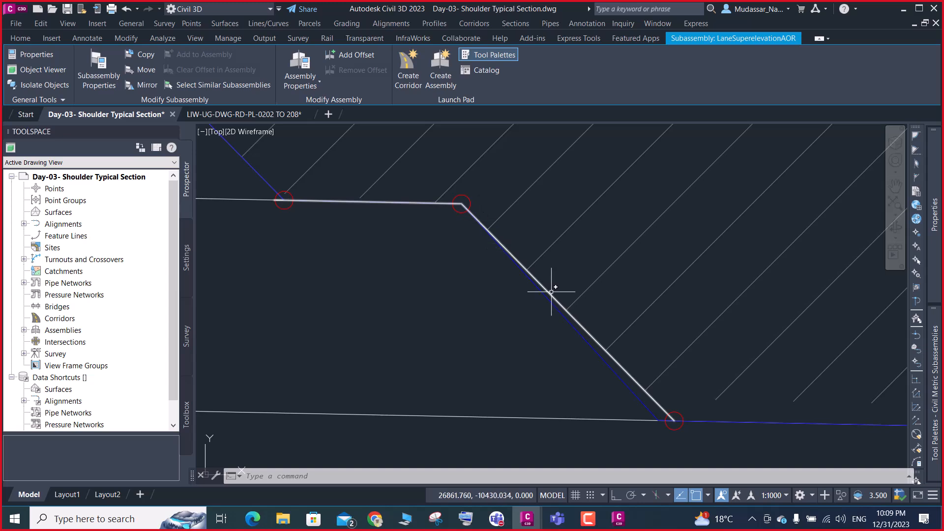
scroll(521, 292, down, 5)
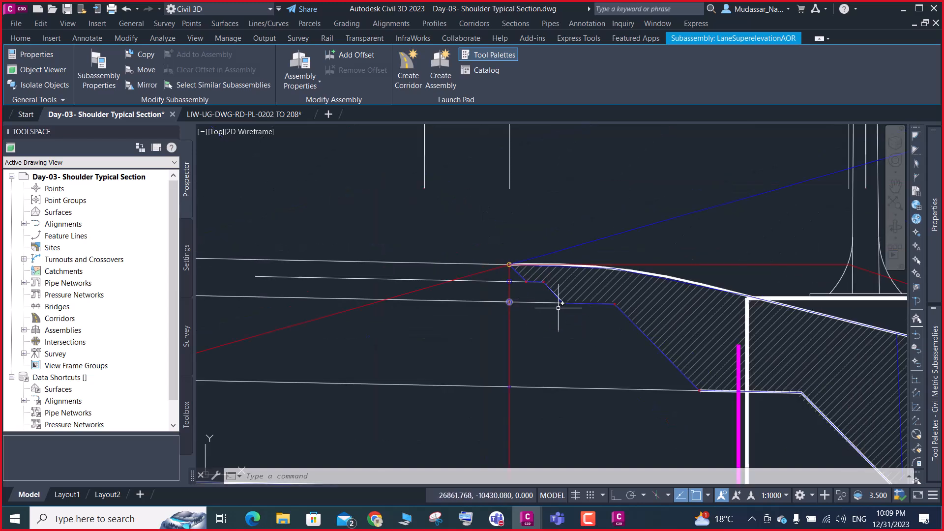
Return to Subassembly Composer and enlarge the Shoulder flowchart's canvas to make room for more elements below L17
click(904, 11)
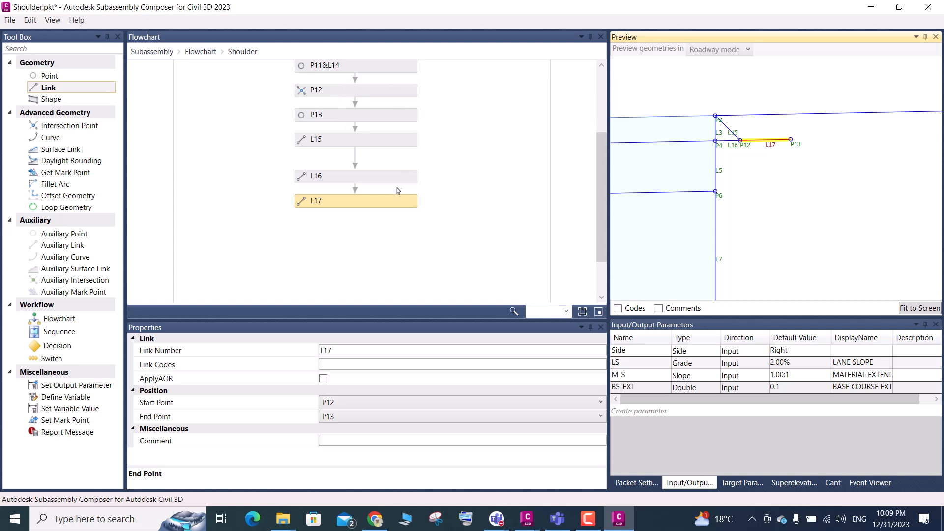
scroll(385, 150, down, 1)
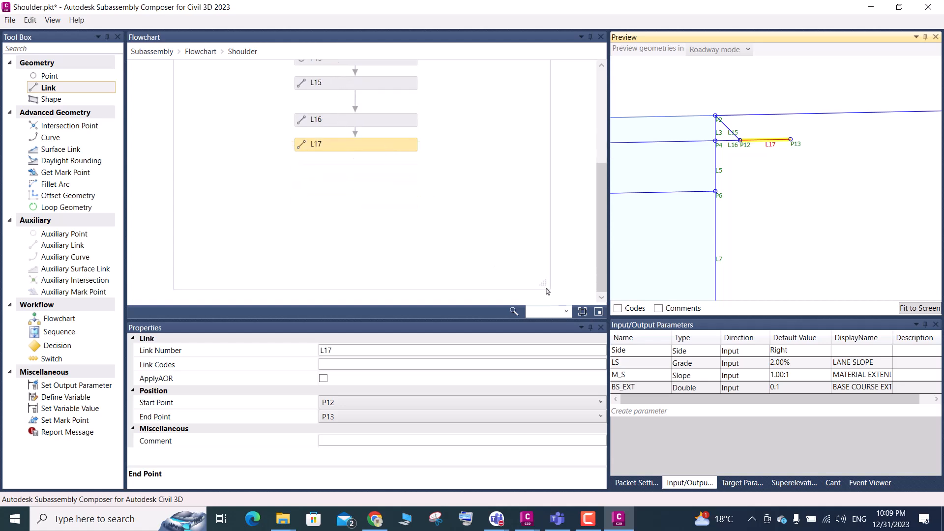
drag(542, 282, 889, 469)
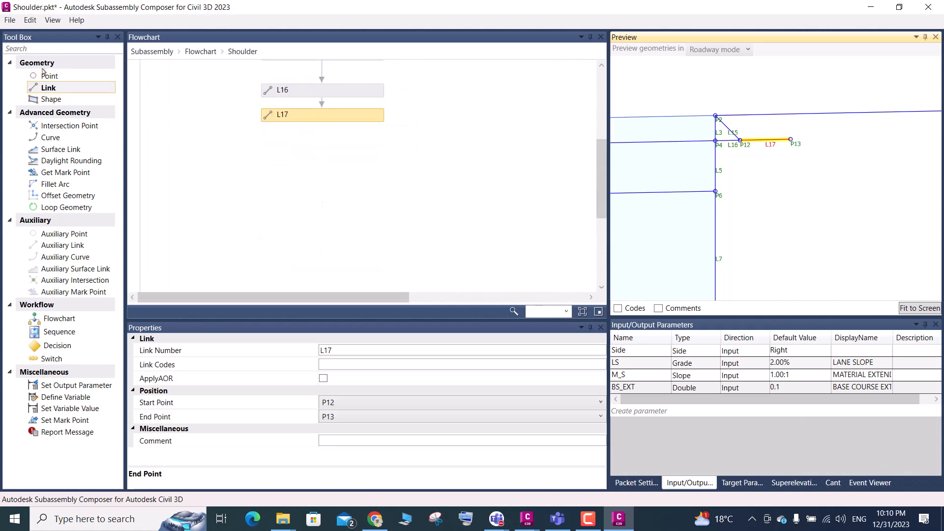
drag(63, 130, 320, 153)
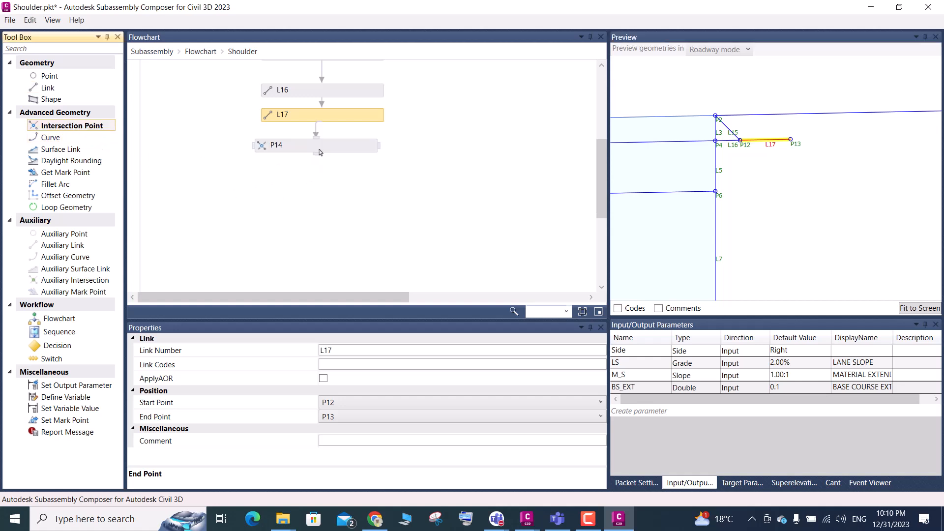
click(386, 388)
click(386, 389)
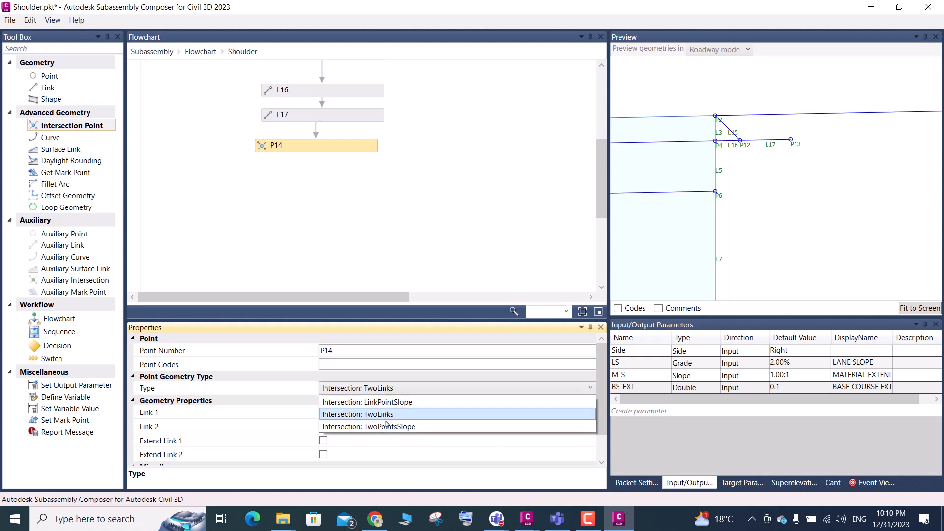
click(389, 428)
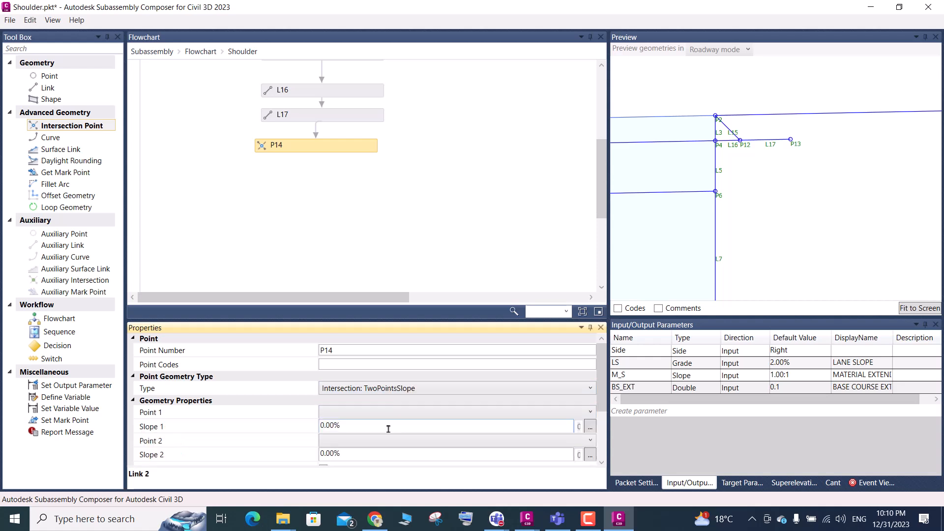
click(347, 413)
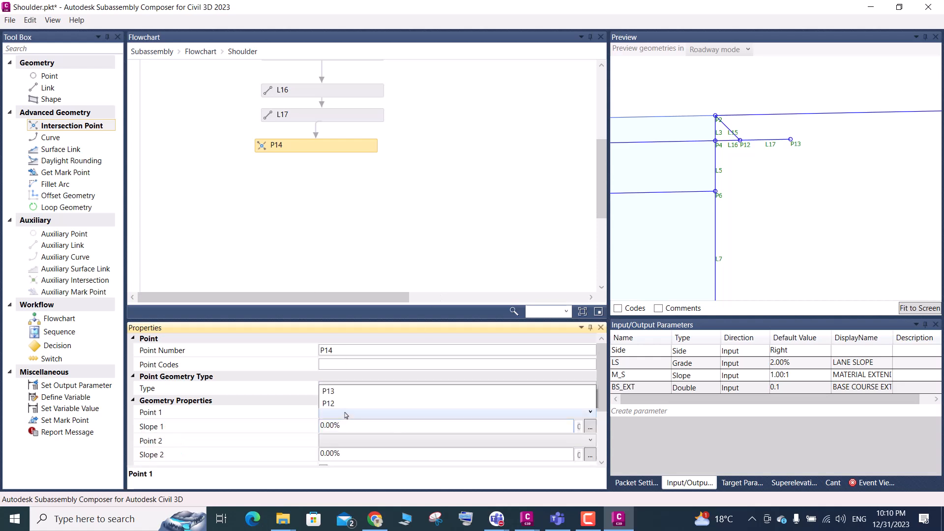
click(327, 252)
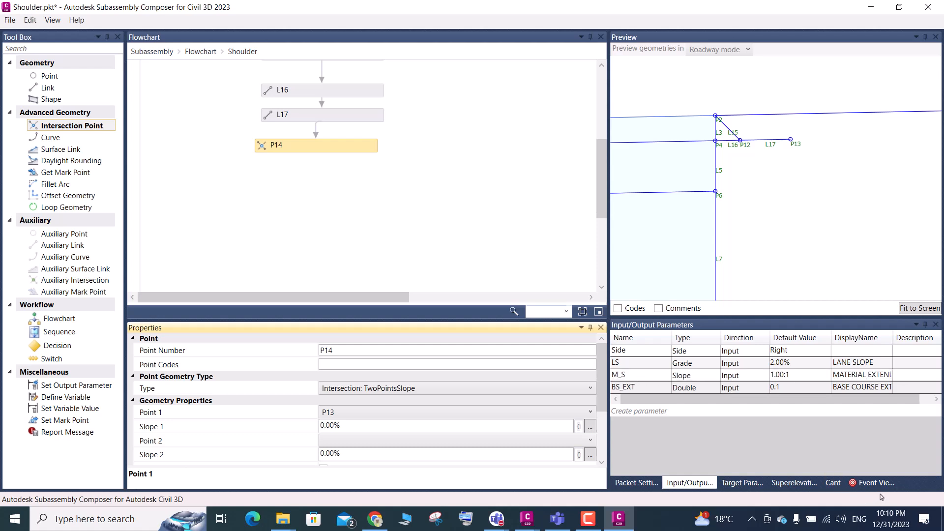
click(336, 152)
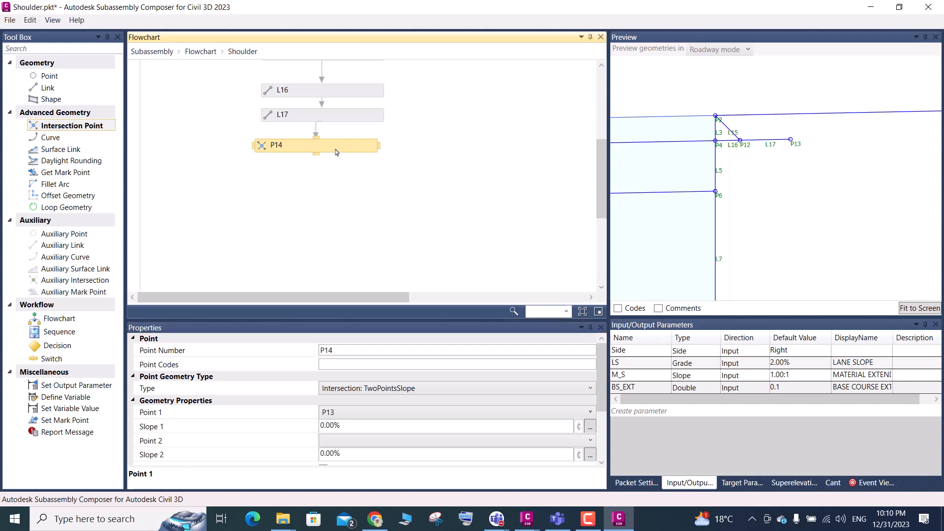
key(Delete)
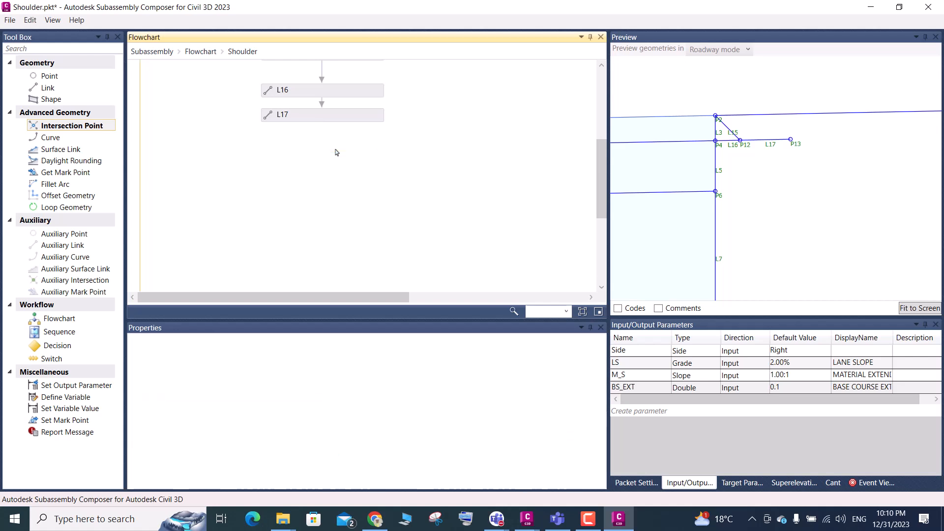
Review the definitions of P12, L15, L16 and P13 in the Shoulder flowchart
scroll(336, 153, up, 2)
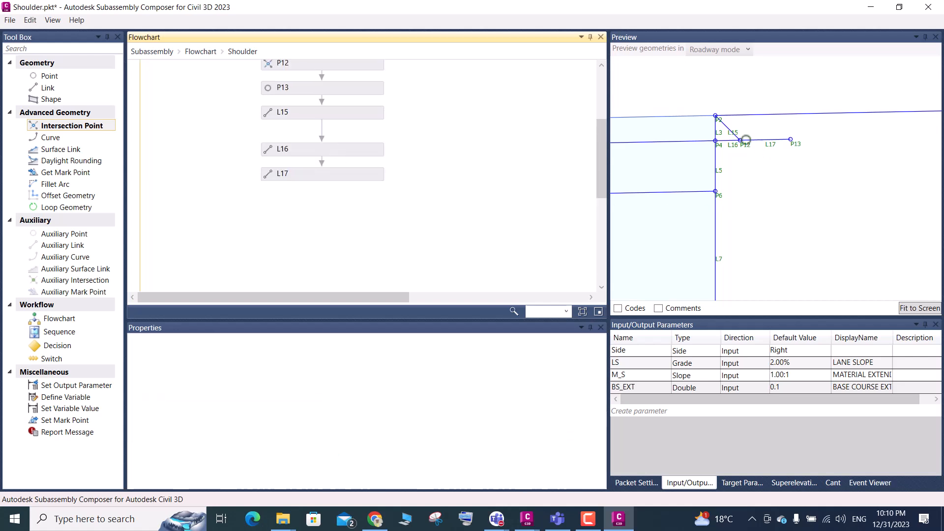
scroll(379, 209, up, 2)
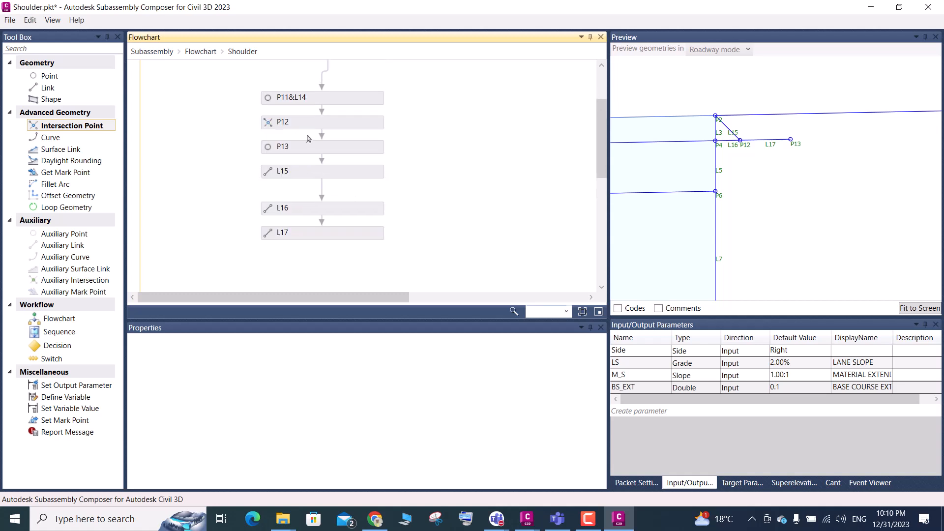
click(312, 123)
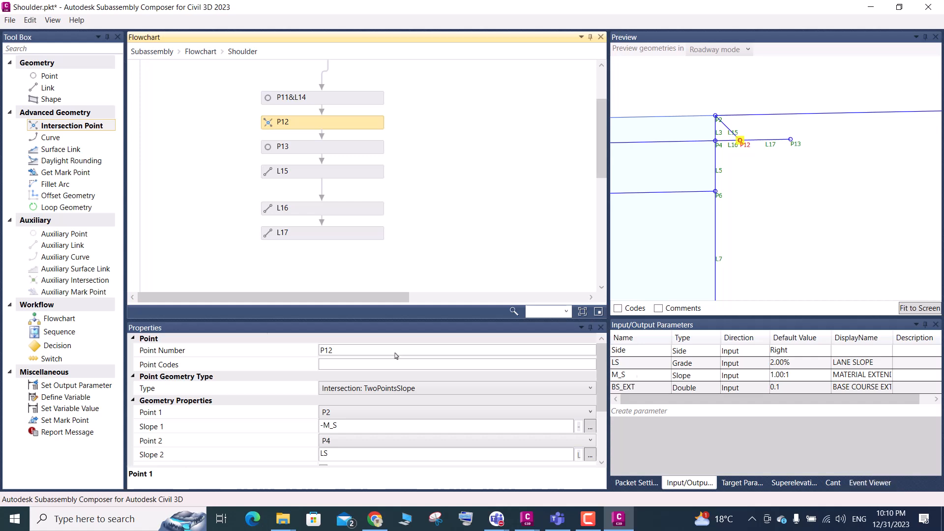
click(314, 174)
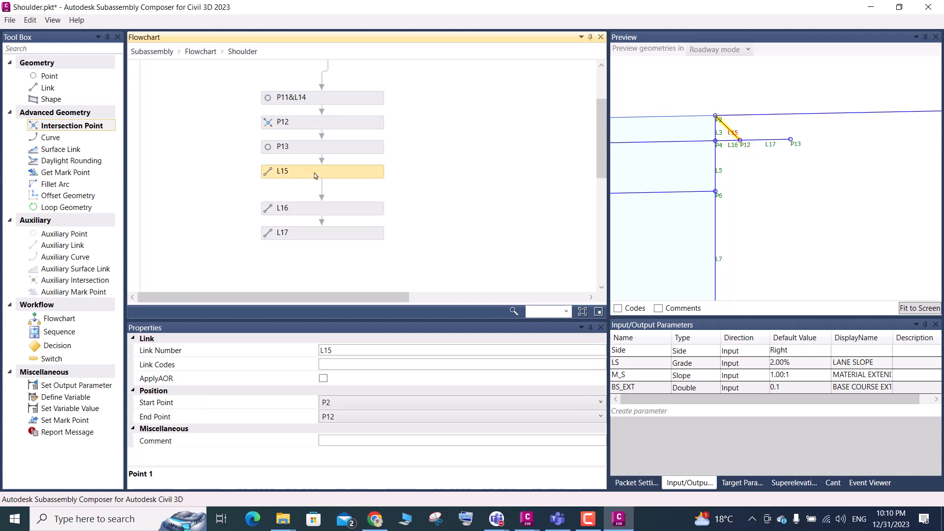
click(321, 209)
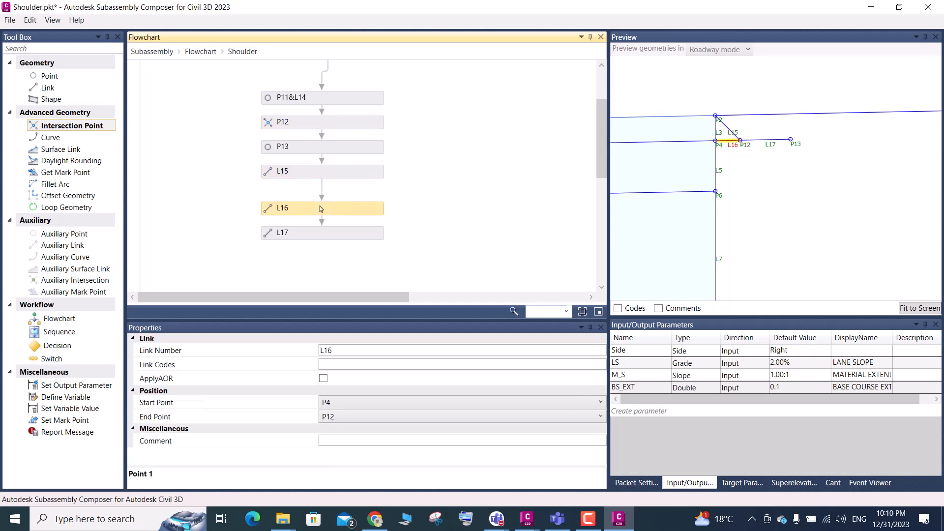
click(329, 152)
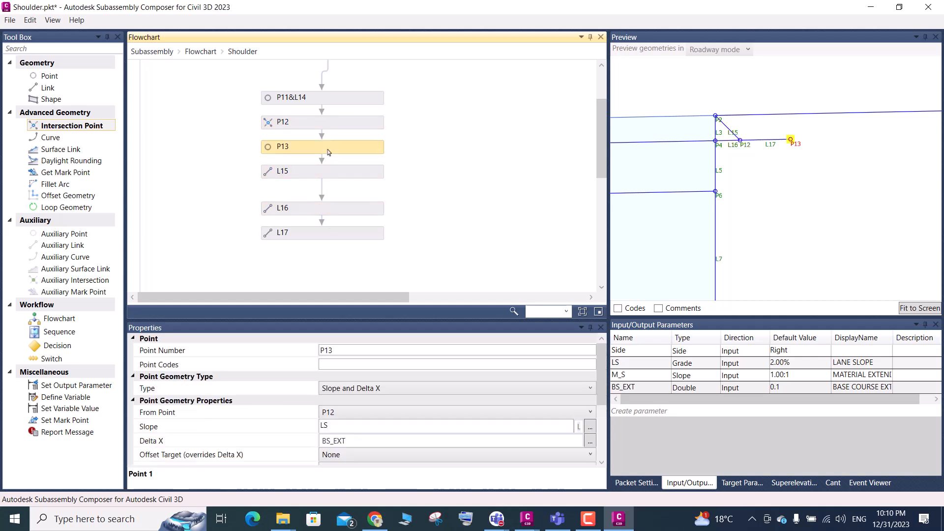
Delete the connector between P13 and L15 in the flowchart, and connect the two elements again
click(322, 160)
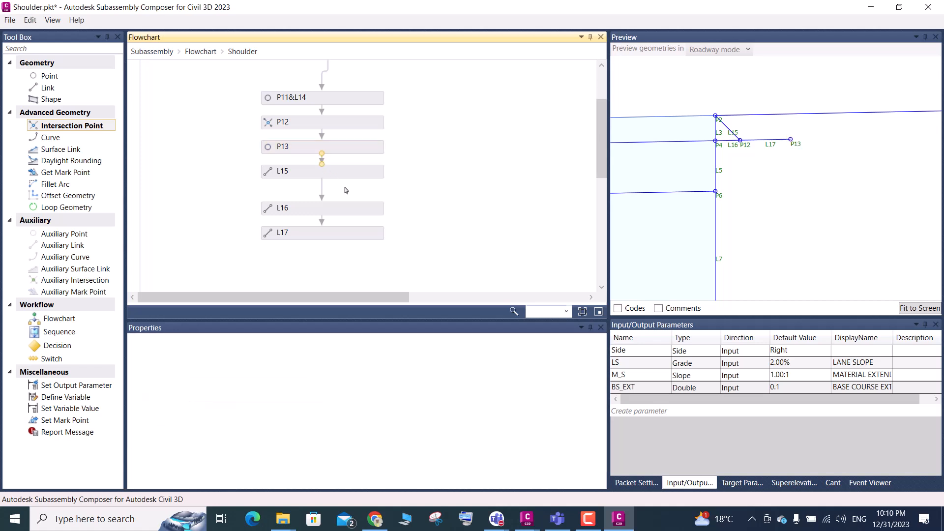
key(Delete)
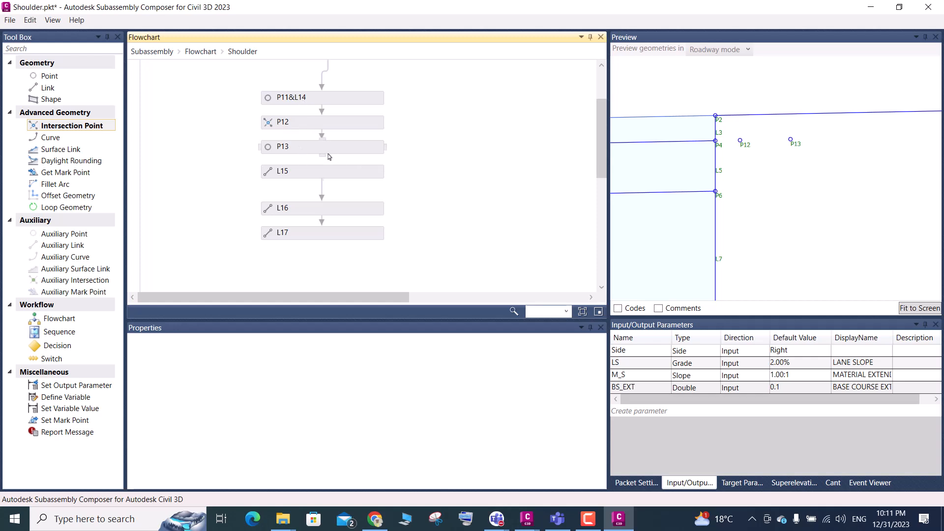
drag(323, 155, 323, 171)
Add intersection point P14 below L17 in the flowchart and set its geometry type to Intersection: TwoPointsSlope
scroll(276, 122, down, 3)
drag(74, 128, 317, 146)
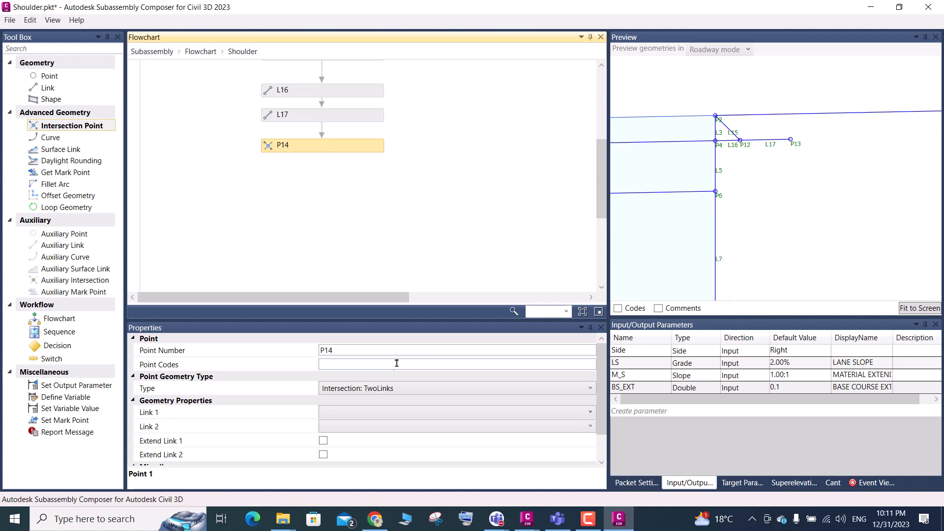
click(387, 390)
click(400, 427)
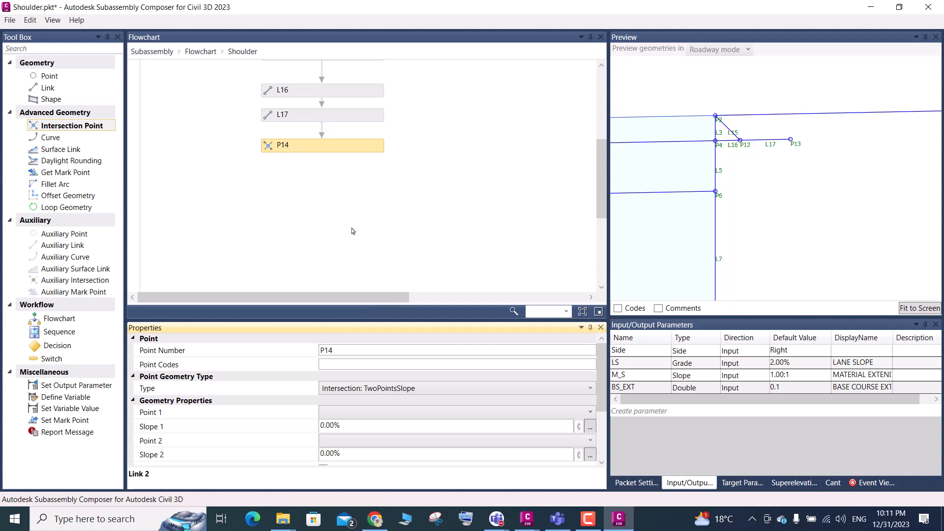
Review the points available as P14's Point 1 and the intersection types offered for it
click(360, 415)
click(364, 388)
click(358, 417)
click(357, 262)
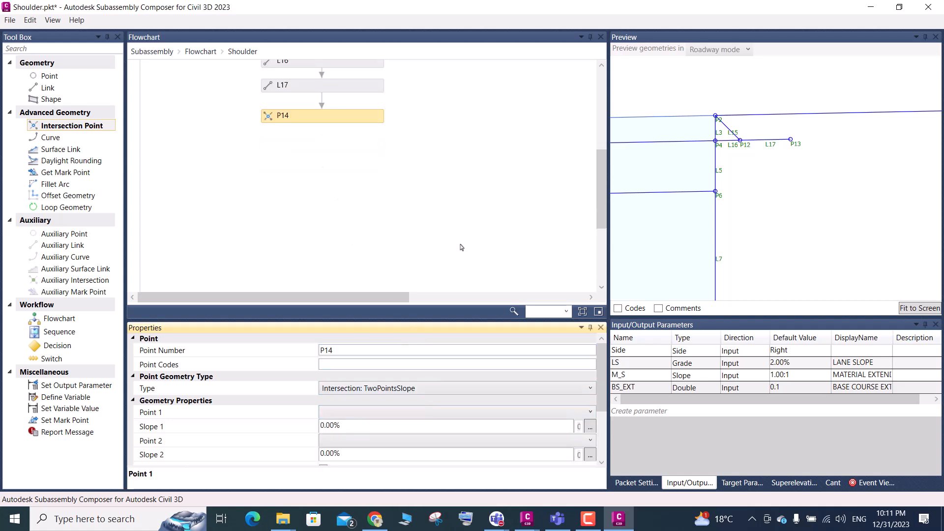
click(395, 392)
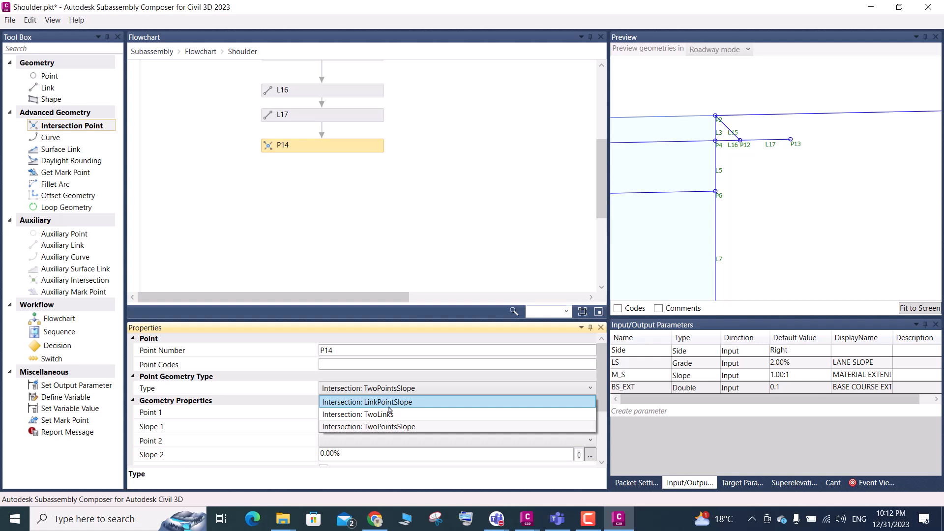
click(397, 250)
Check P12's two-point slope intersection settings as a reference, and return to P14 to review its Point 1 choices
scroll(365, 241, up, 5)
click(299, 152)
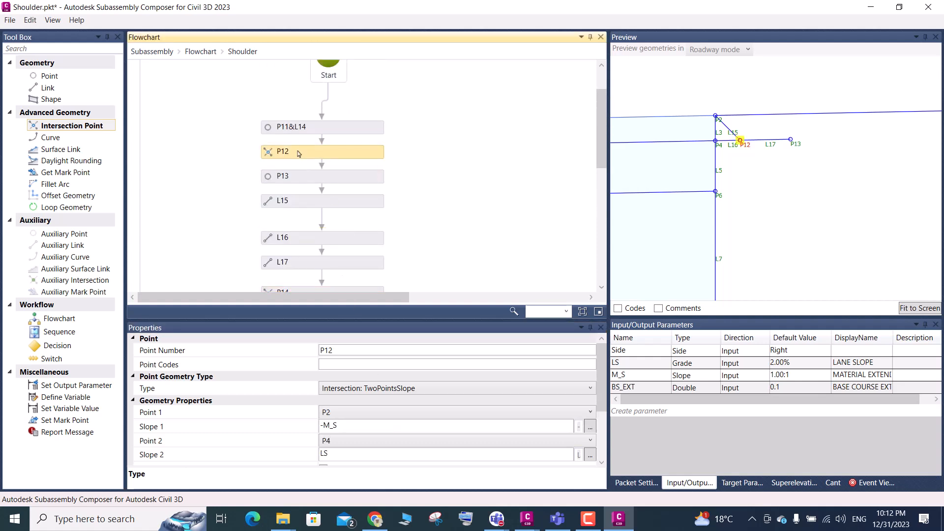
scroll(302, 156, down, 3)
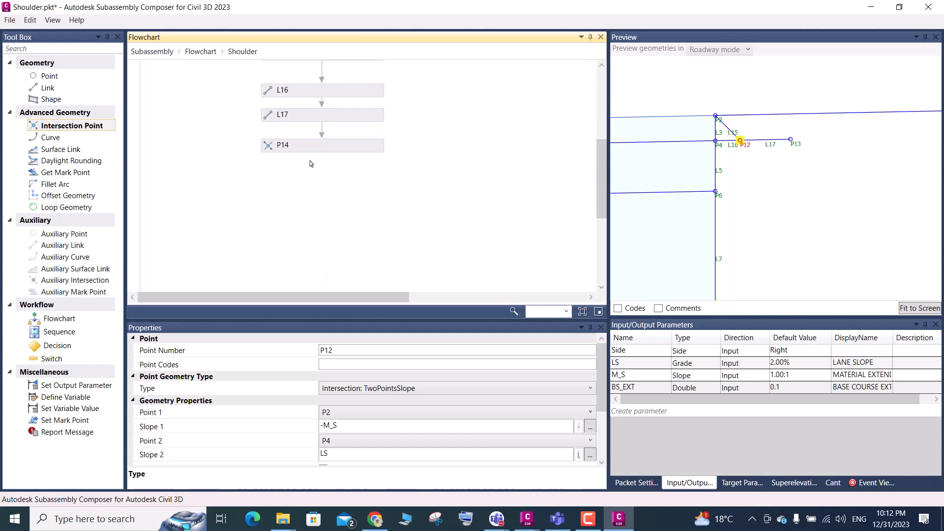
click(315, 151)
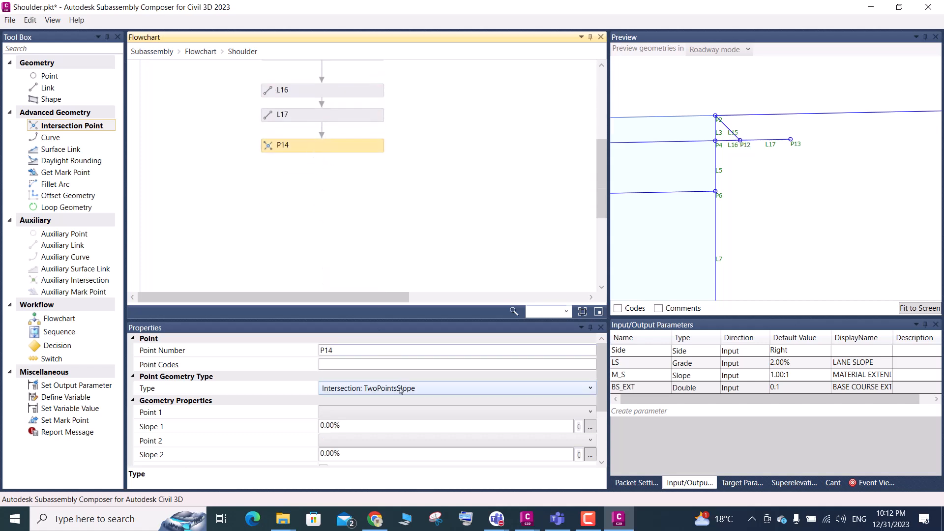
click(361, 417)
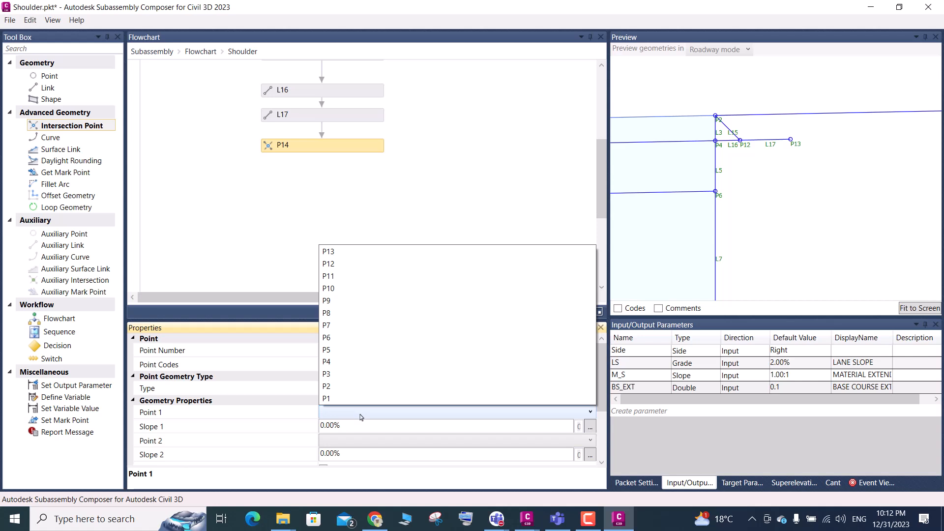
click(363, 417)
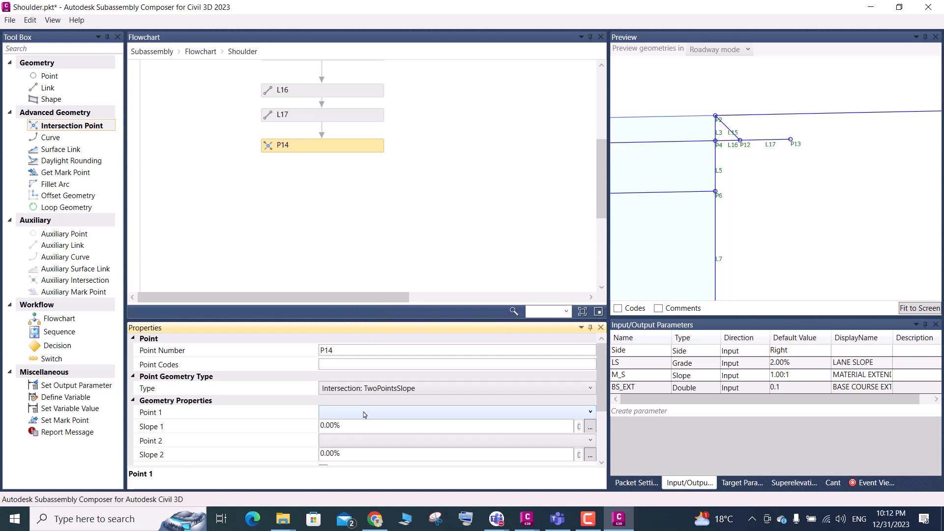
click(364, 415)
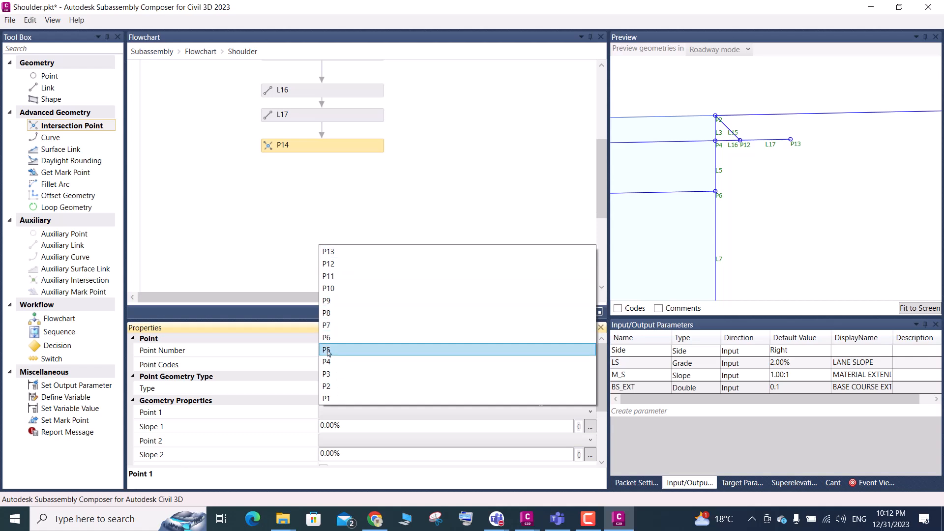
click(398, 207)
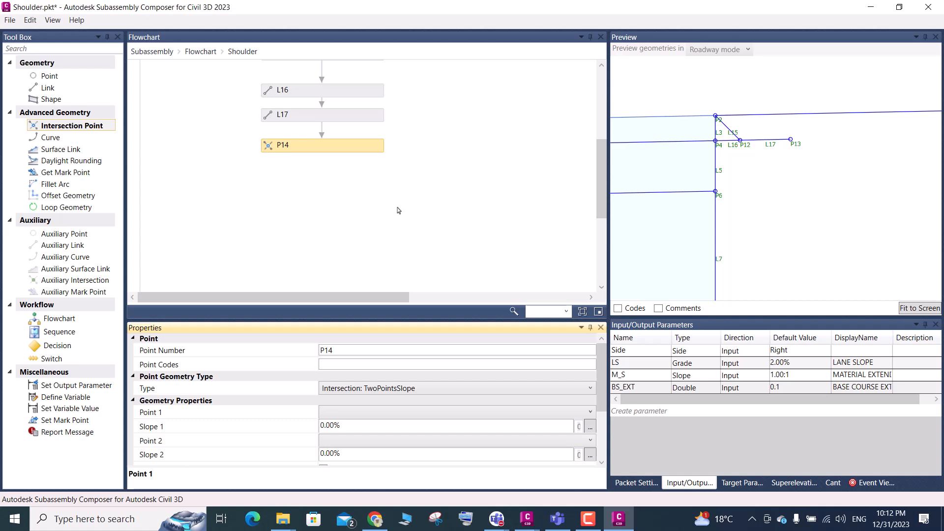
Save the subassembly, and use Save As to write it over the existing Shoulder file in the Day-03 folder
key(ctrl+s)
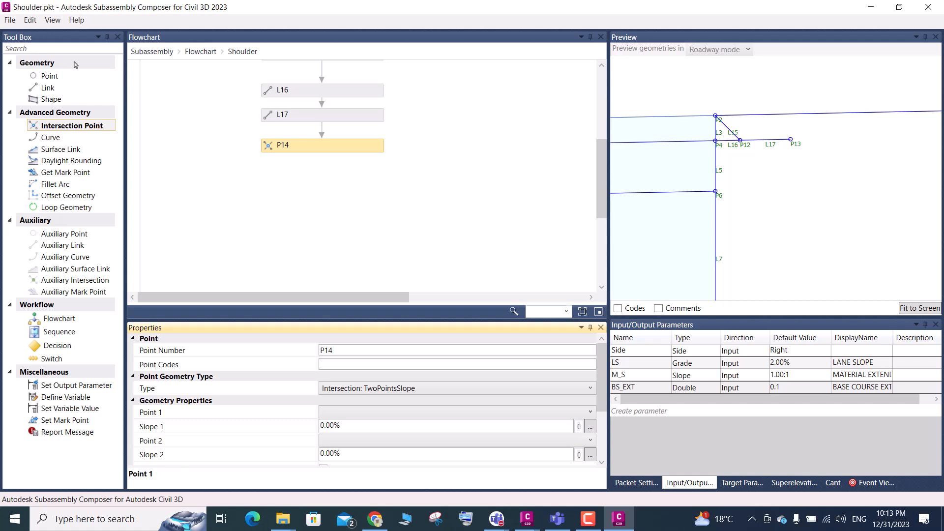
click(9, 22)
click(42, 76)
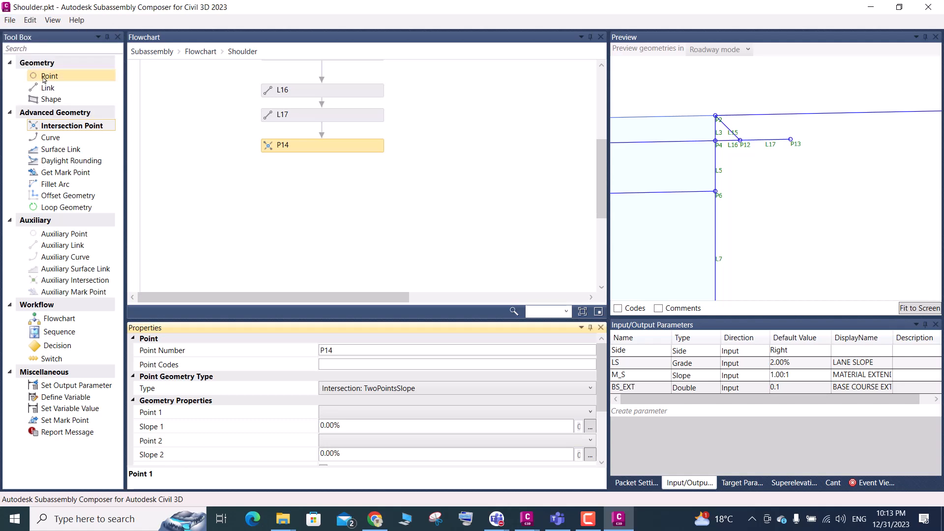
click(141, 101)
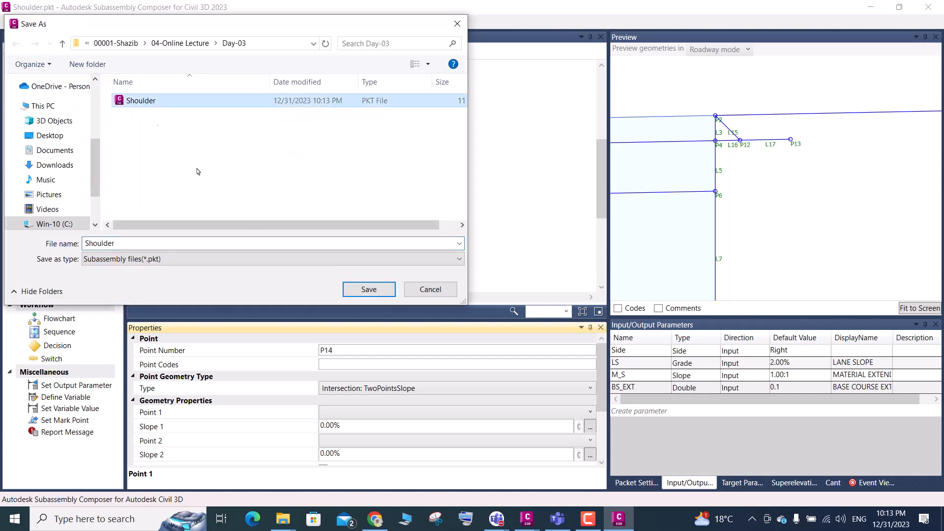
click(369, 289)
click(516, 309)
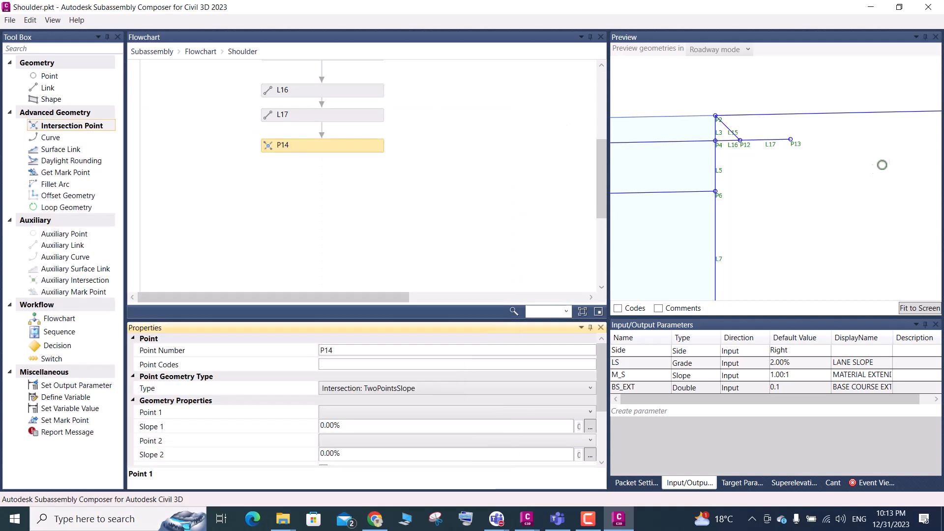
Set P14's Point 1 to P13 and its Slope 1 to -M_S
click(367, 415)
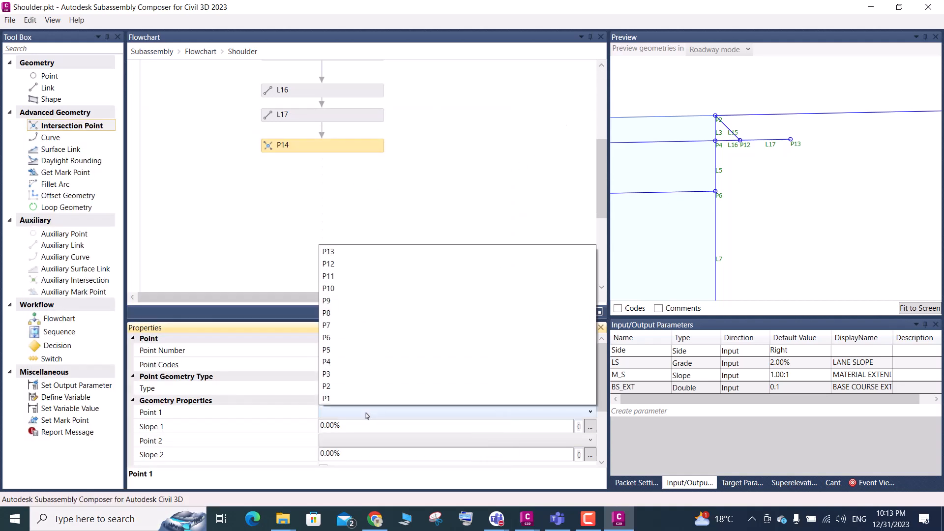
click(327, 252)
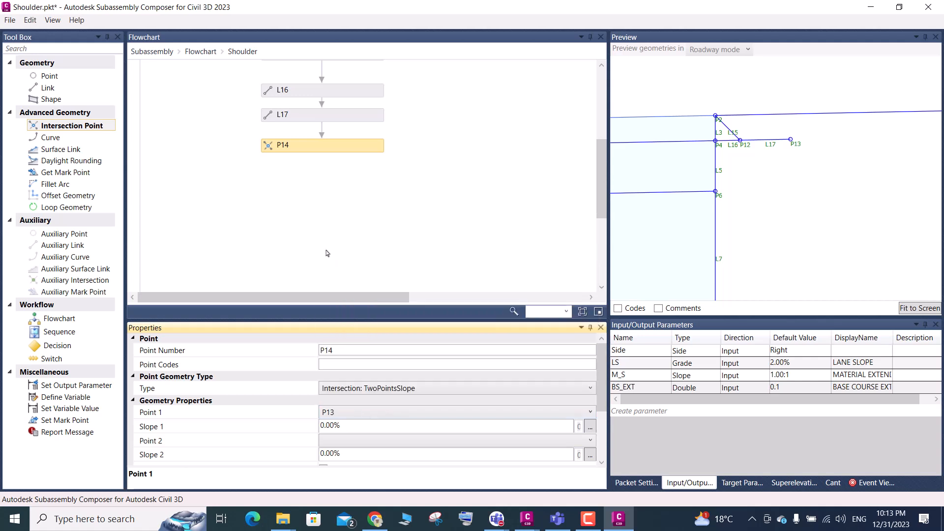
click(341, 426)
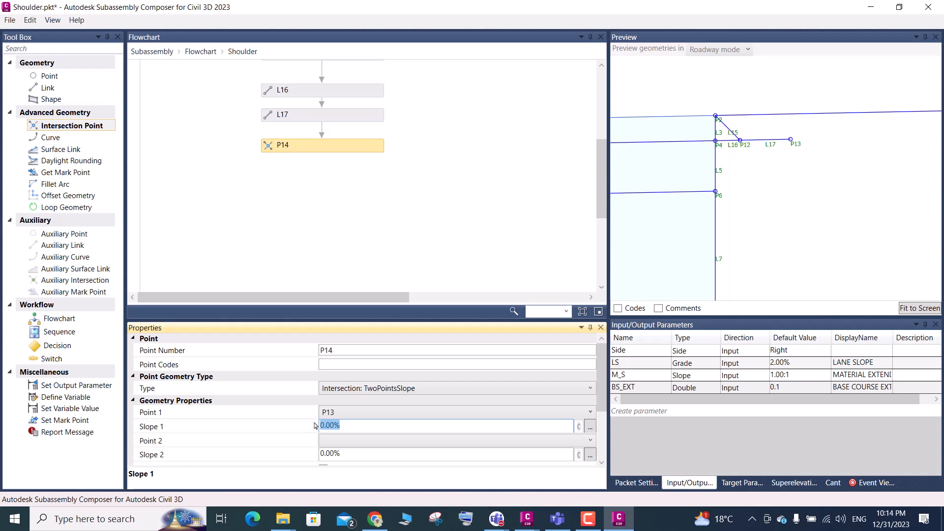
text(-)
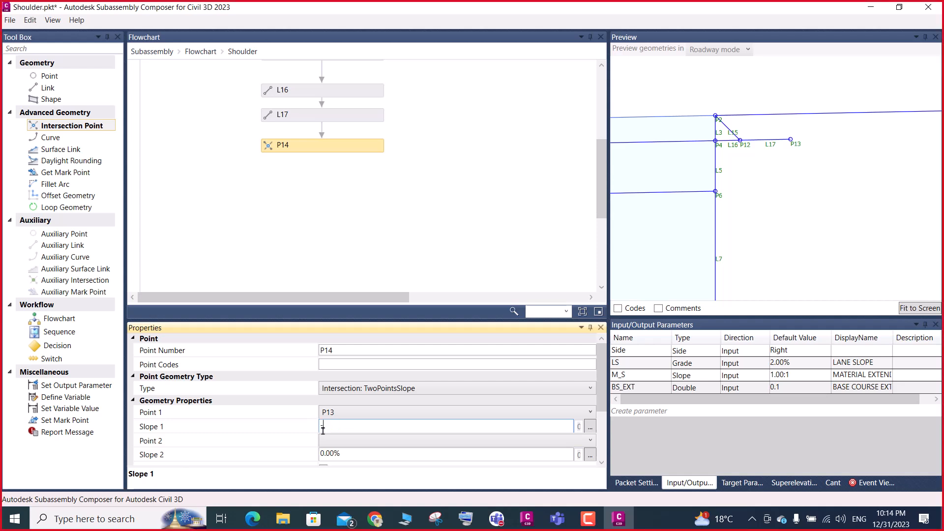
text(M_S)
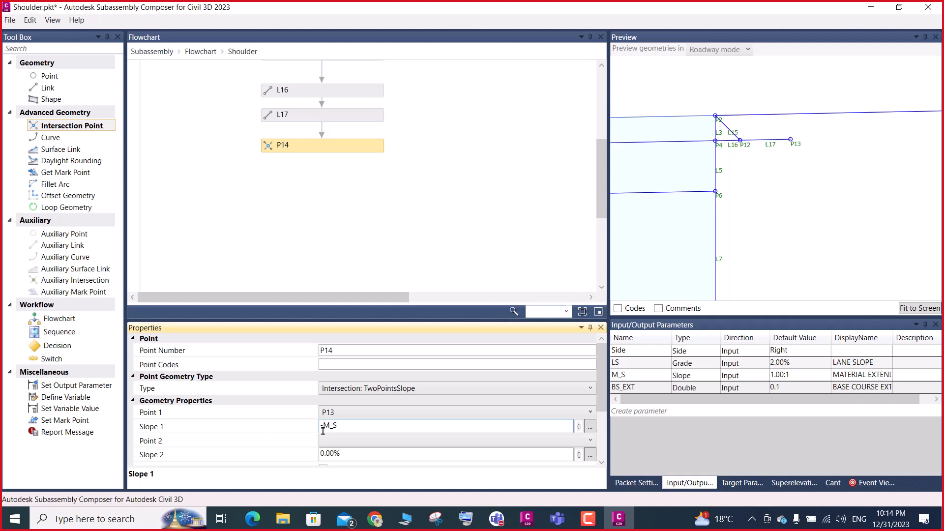
click(345, 453)
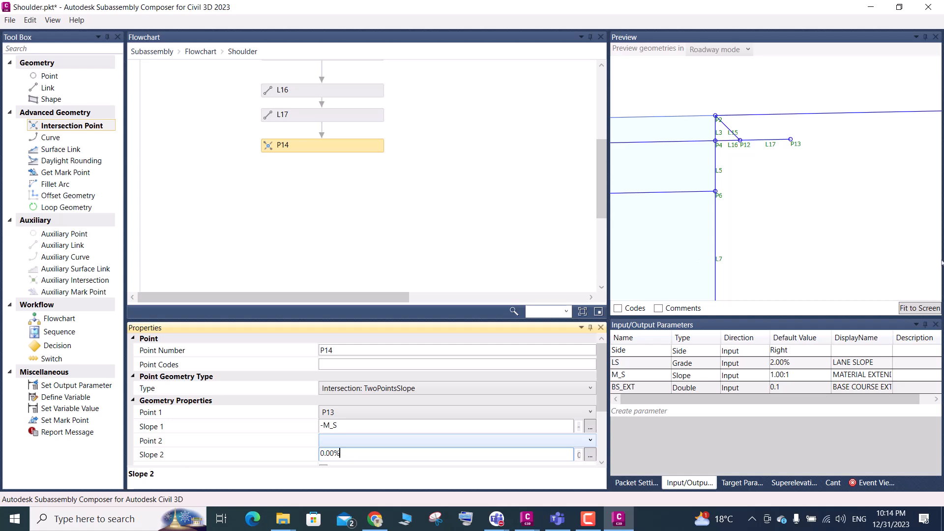
Set P14's Point 2 to P6, the lane-edge point below P4
click(912, 309)
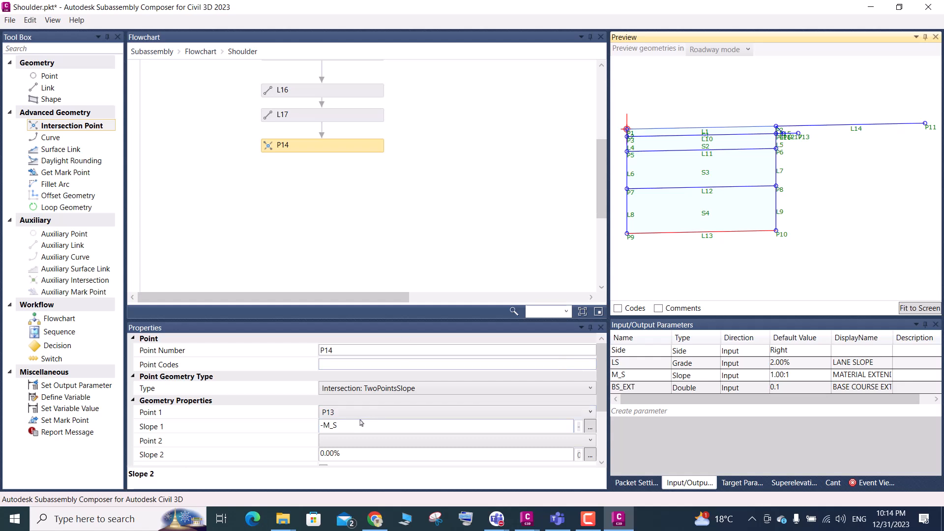
scroll(806, 131, up, 3)
scroll(797, 148, up, 1)
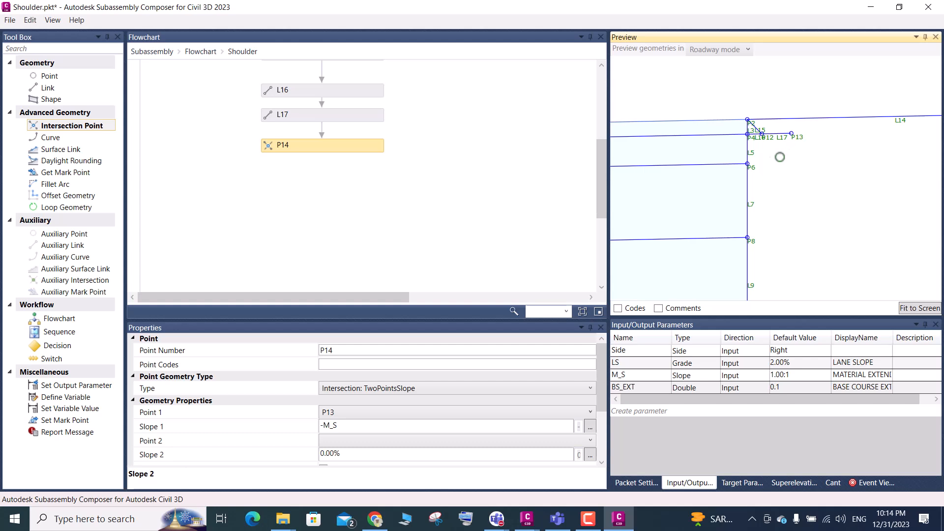
click(346, 445)
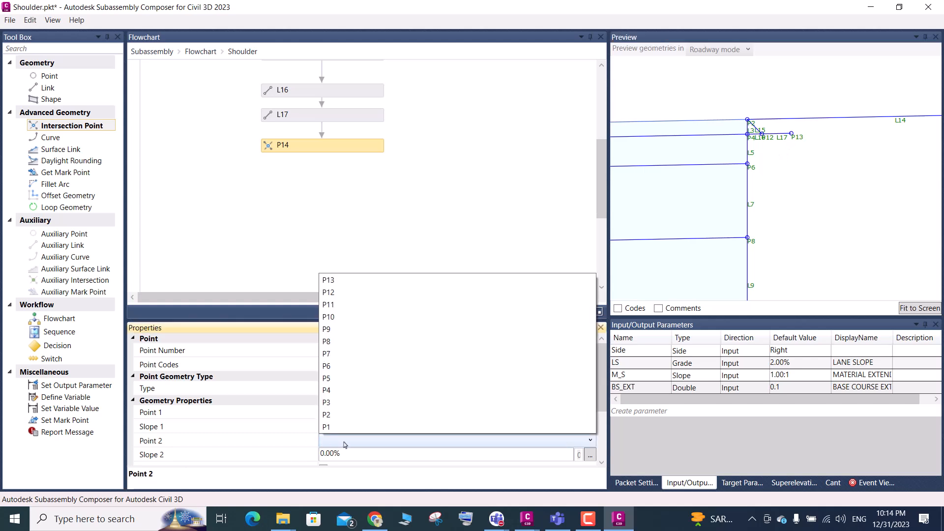
click(337, 372)
click(343, 453)
click(351, 441)
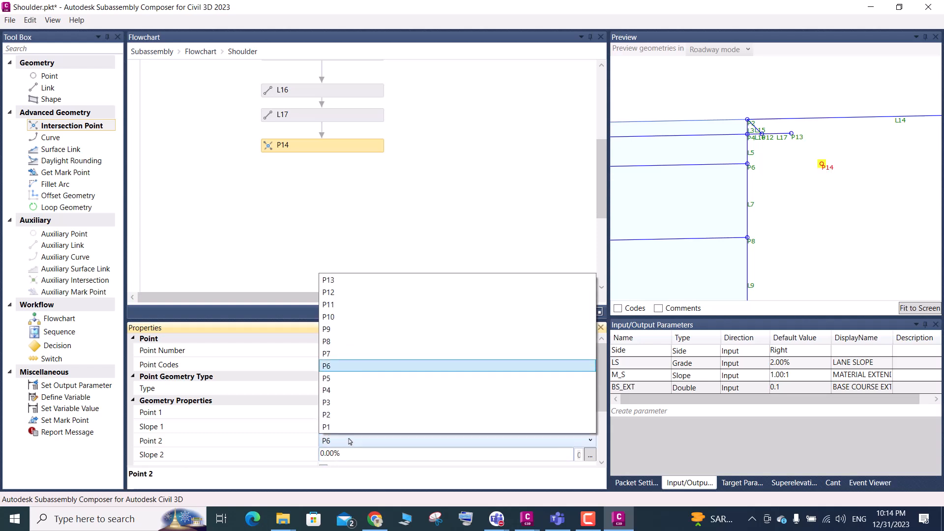
click(350, 442)
click(351, 442)
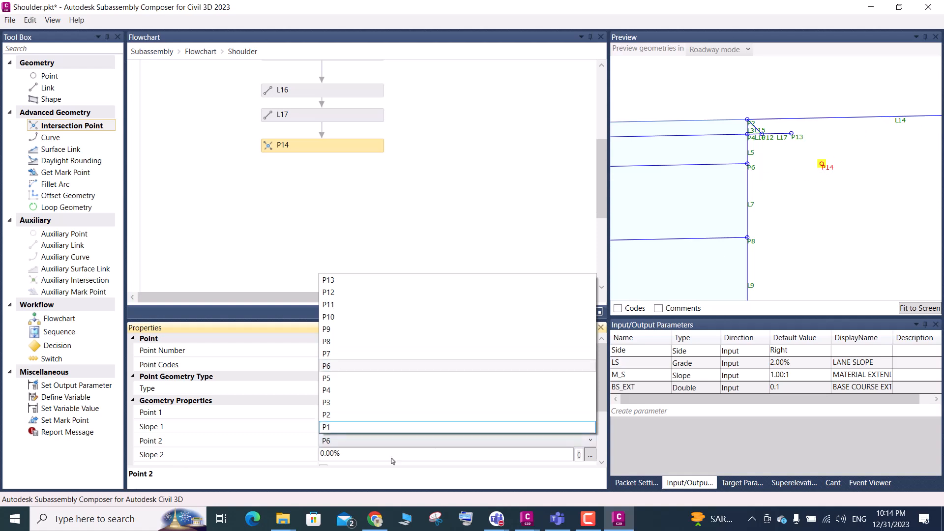
Set P14's Slope 2 to the lane slope parameter LS
click(353, 454)
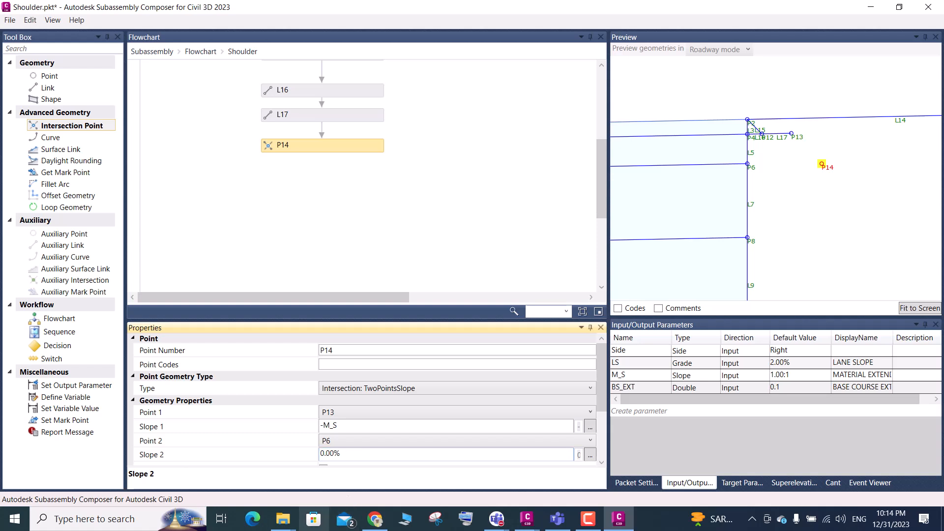
click(637, 365)
click(626, 365)
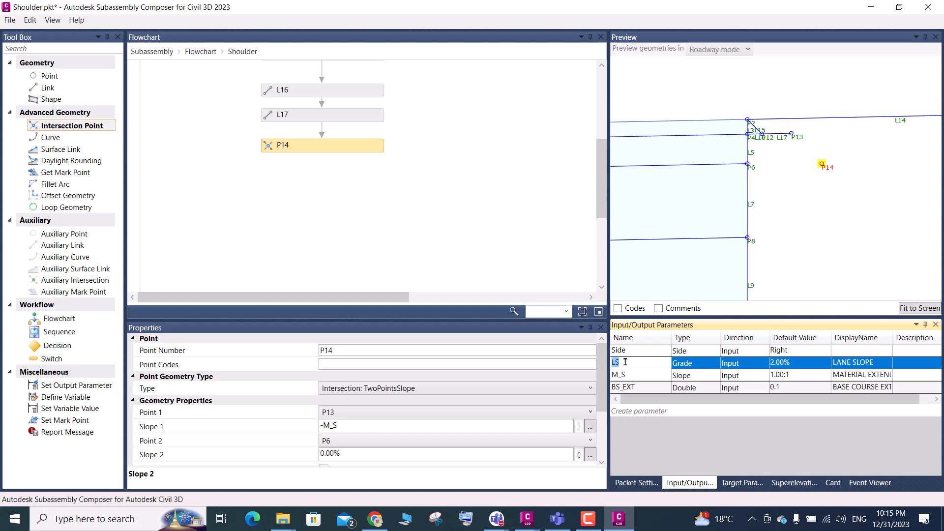
click(348, 455)
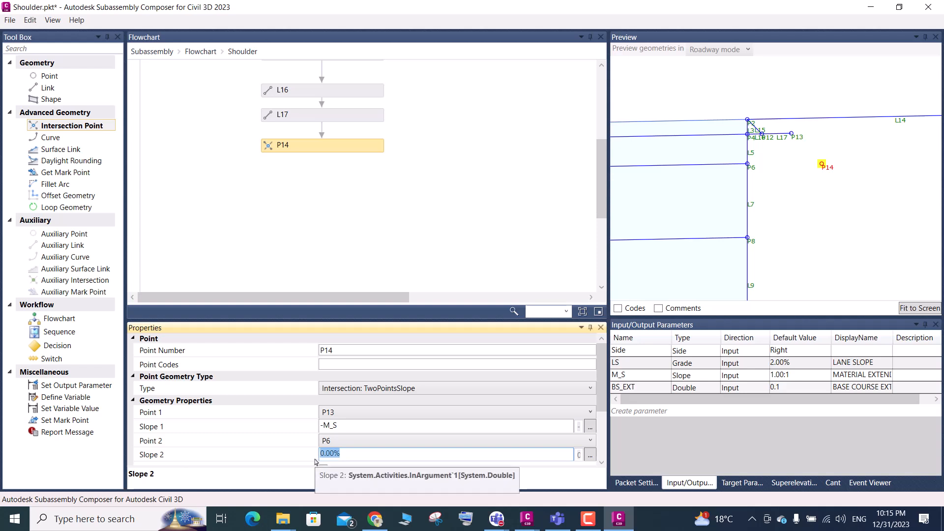
text(LS)
scroll(831, 170, up, 2)
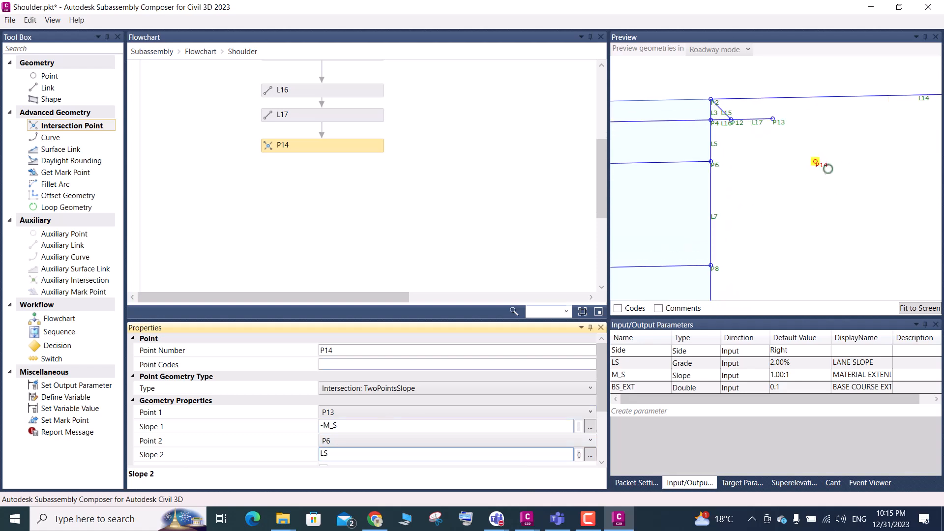
scroll(824, 164, up, 1)
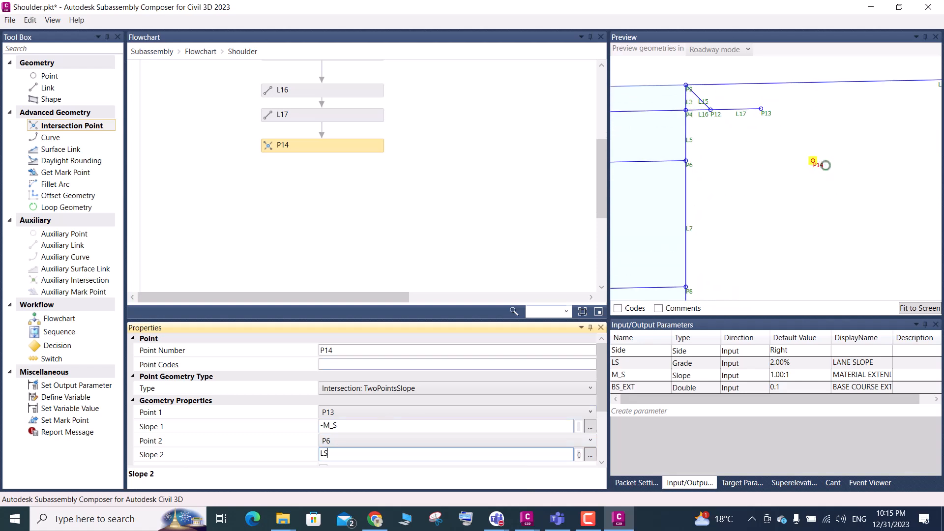
click(349, 424)
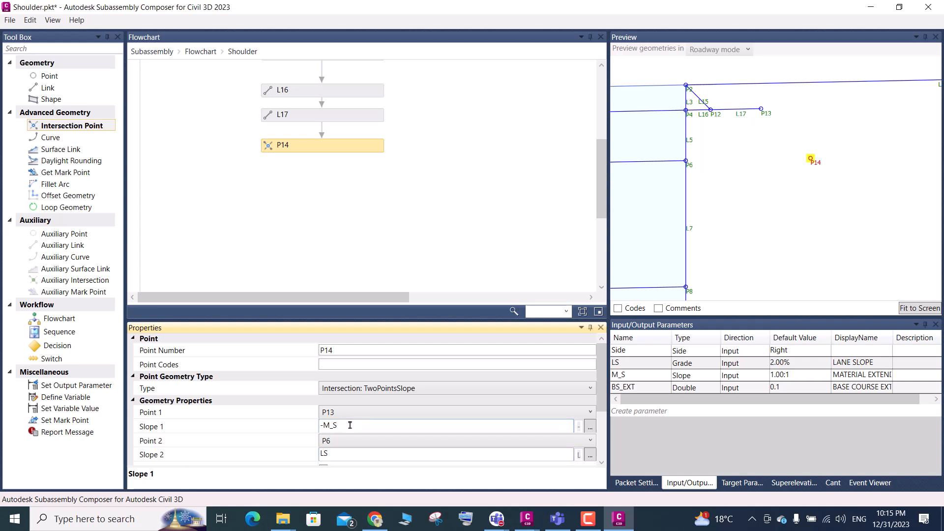
Switch to the Day-03 Shoulder Typical Section drawing in Civil 3D, examine the stepped material layers, and return to Subassembly Composer
scroll(795, 174, down, 3)
scroll(795, 174, down, 2)
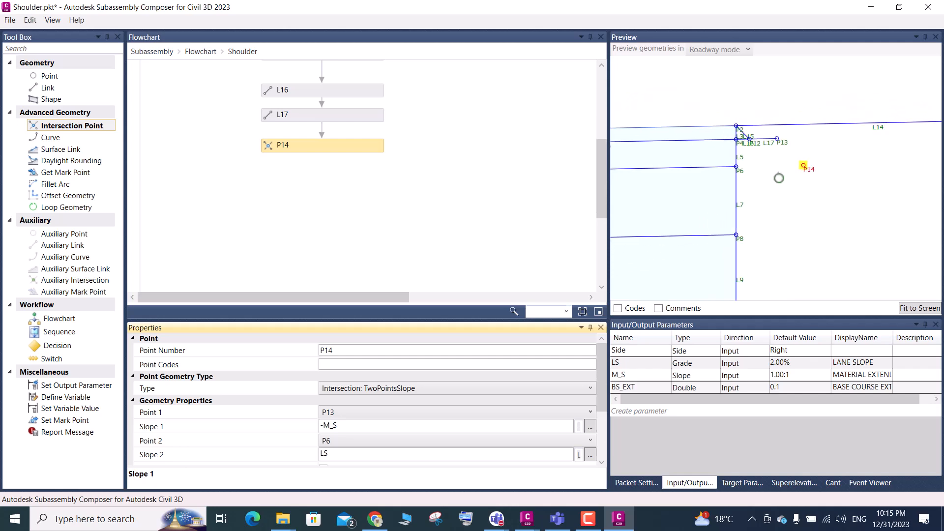
mouse_move(527, 519)
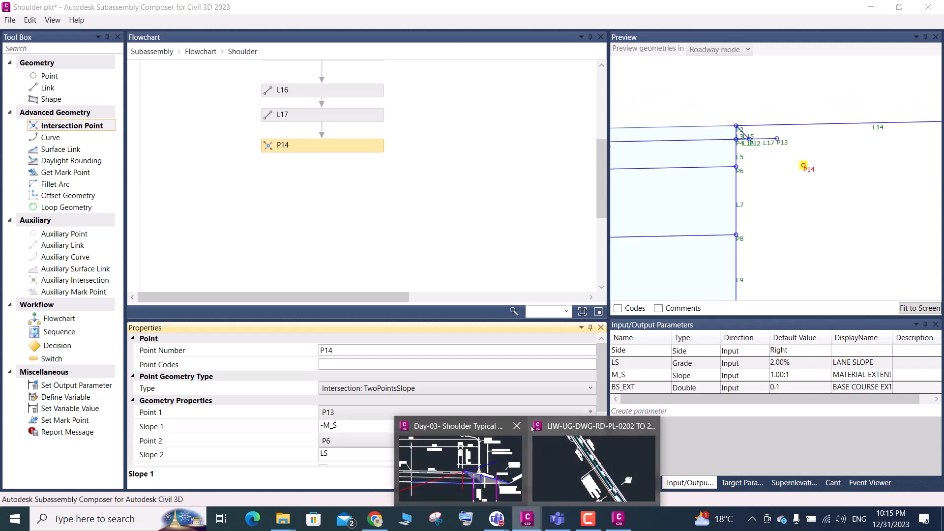
click(495, 458)
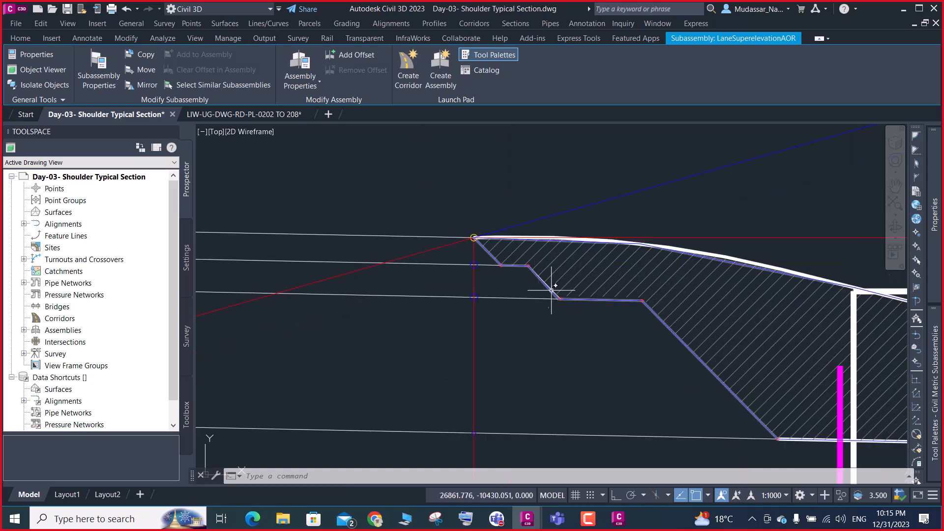
scroll(558, 300, up, 4)
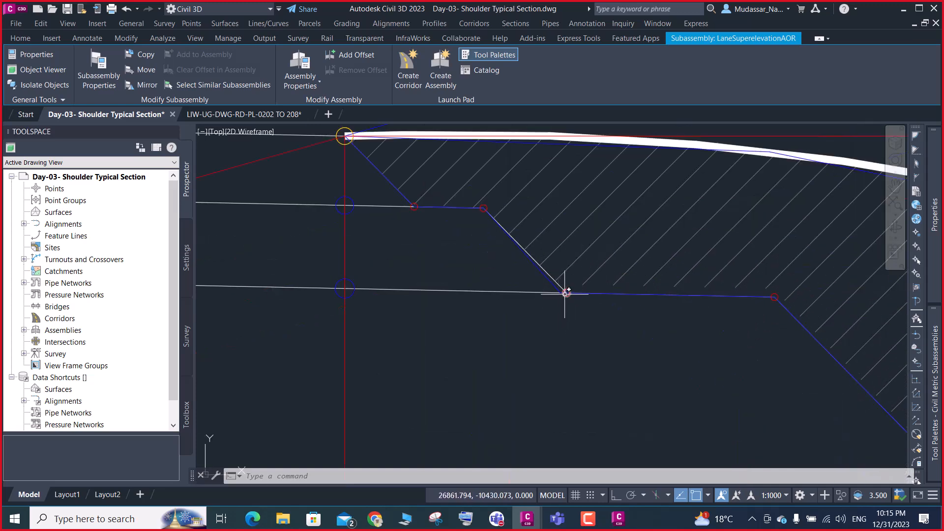
scroll(566, 294, down, 4)
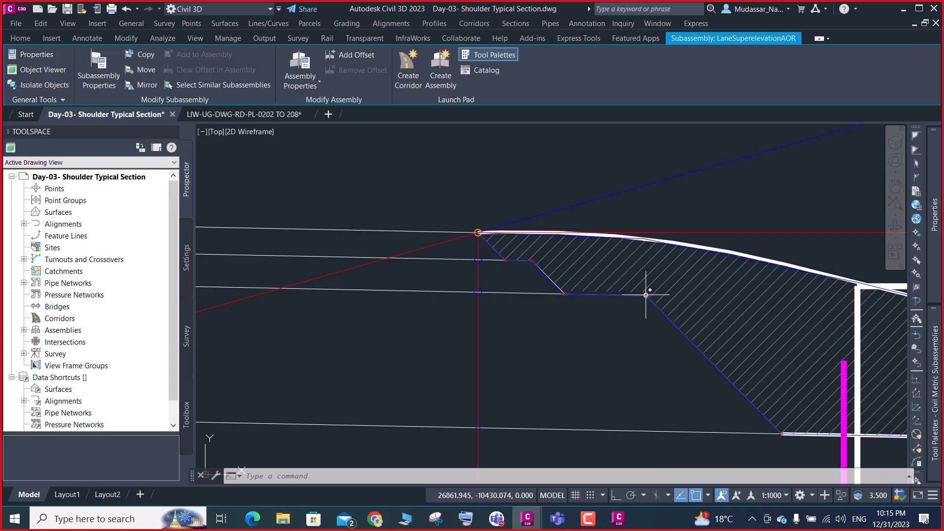
click(904, 9)
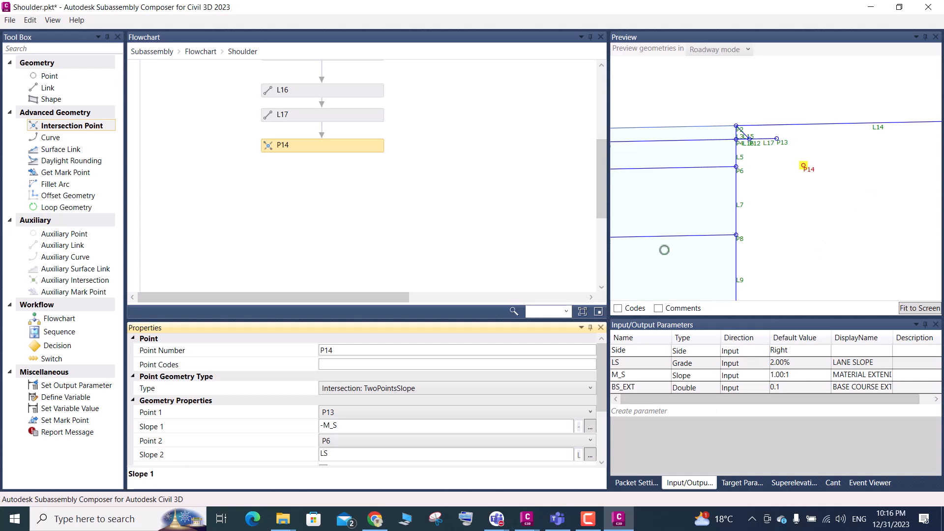
Add point P15 below P14 in the flowchart, using Slope and Delta X geometry from point P14
drag(68, 77, 324, 182)
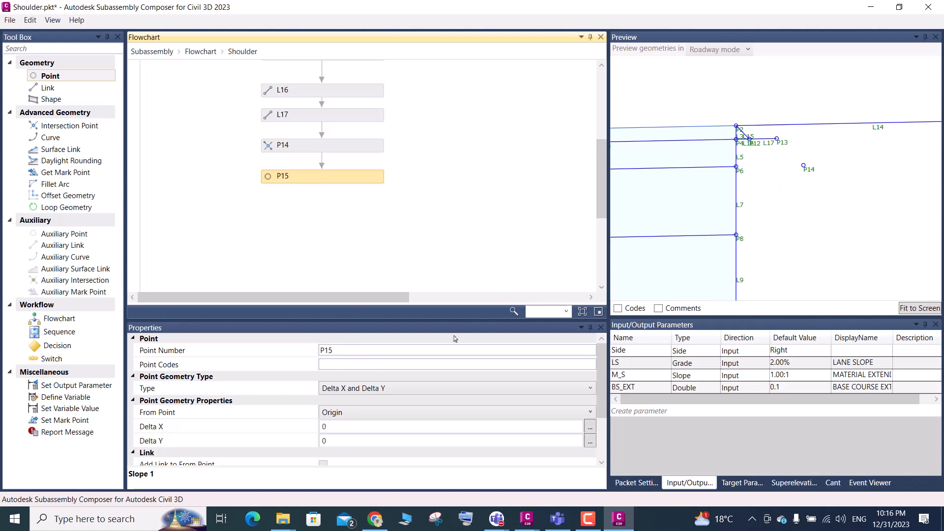
click(355, 392)
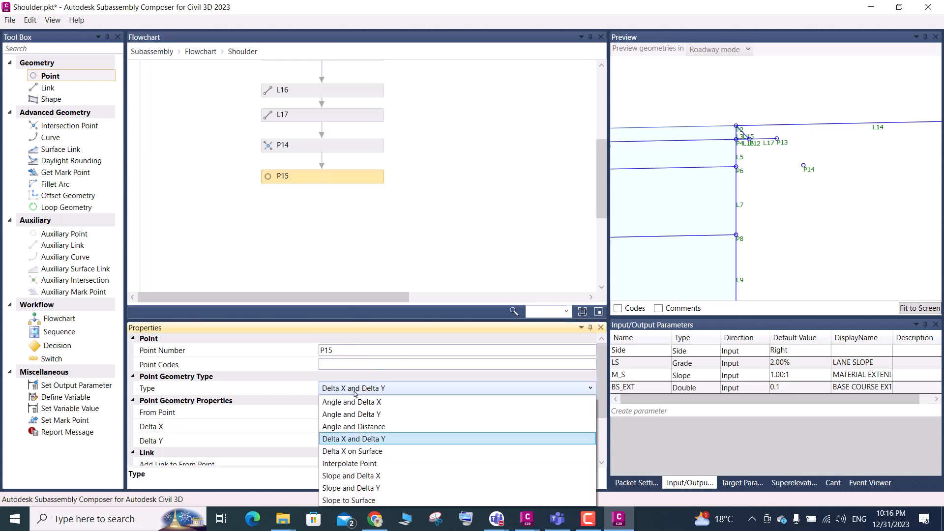
click(365, 477)
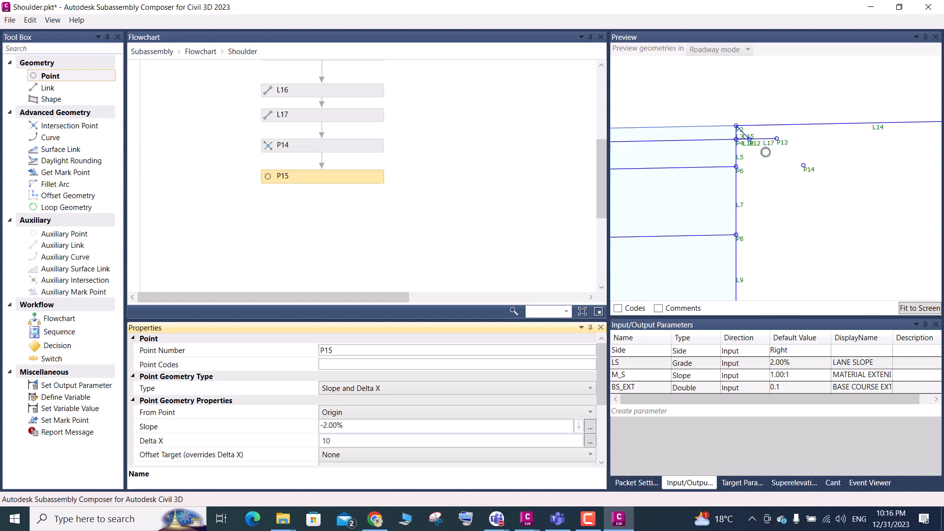
click(375, 413)
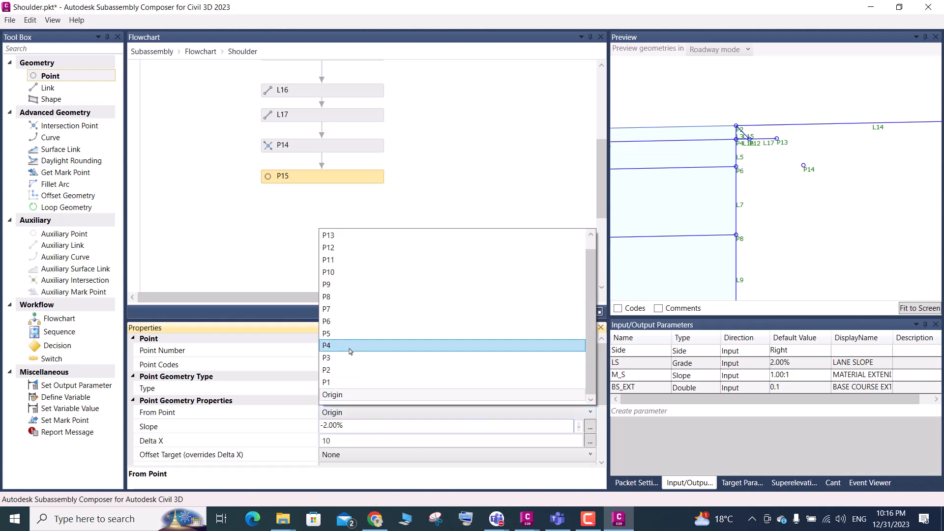
scroll(337, 261, up, 1)
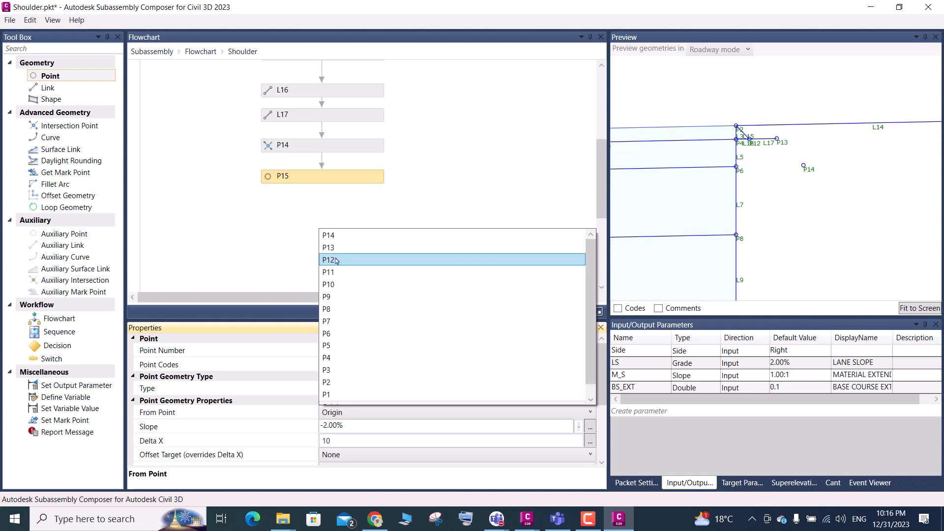
click(330, 236)
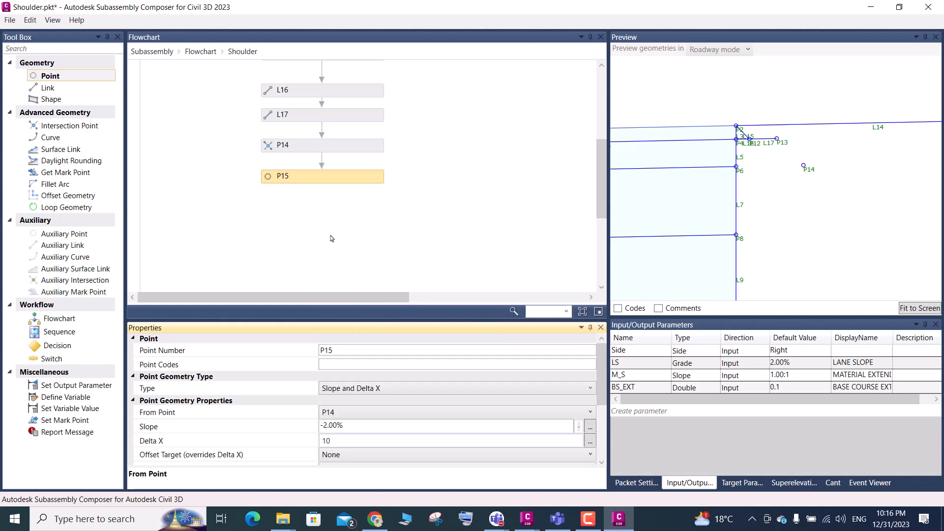
Set P15's slope to LS and its Delta X to 0.3
click(347, 424)
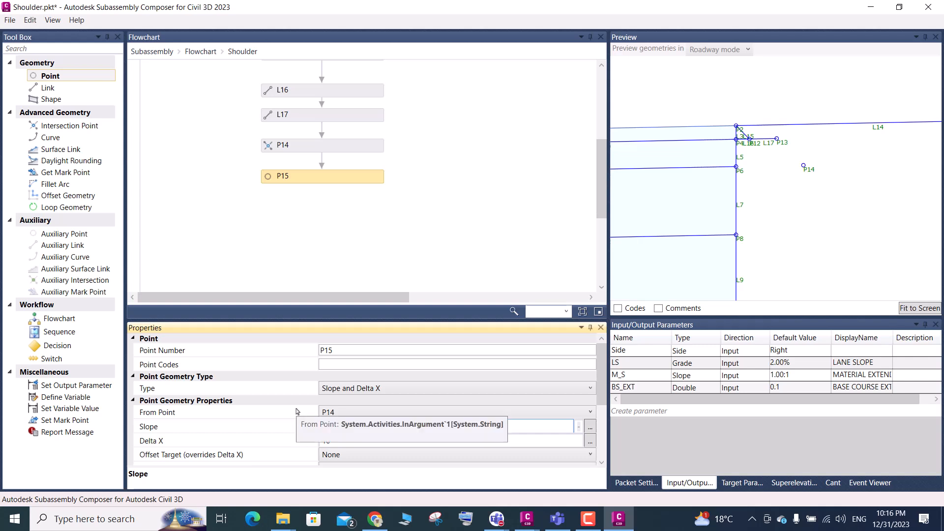
text(LS)
click(340, 440)
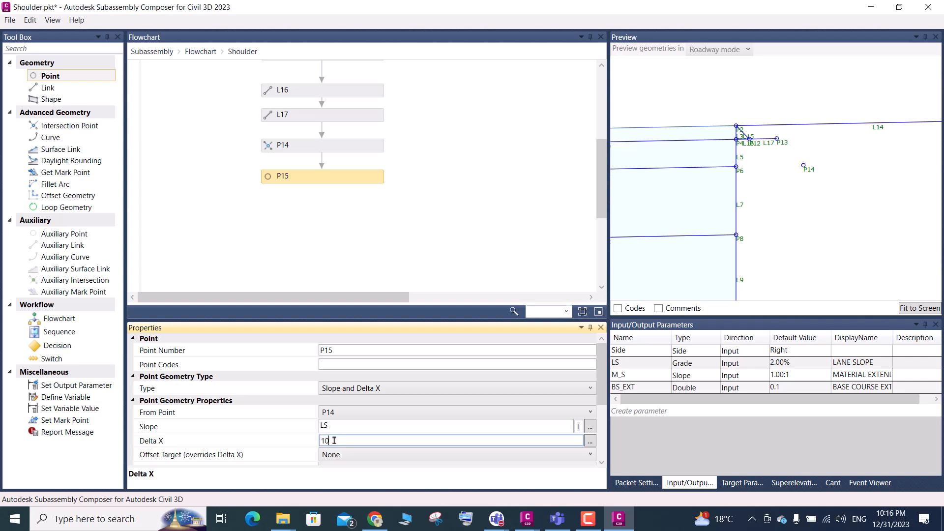
key(BackSpace)
key(BackSpace)
text(0.3)
key(Return)
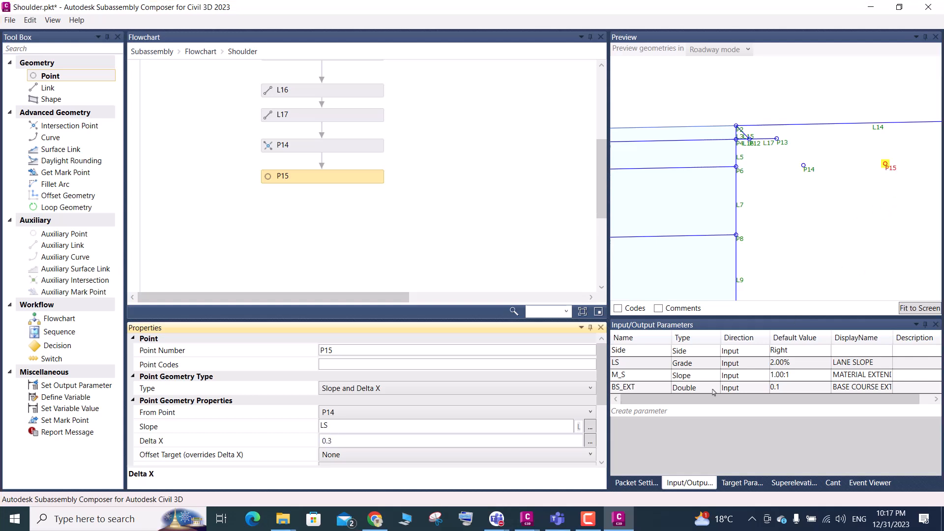
Create a new input parameter, then view the stepped material layers in Civil 3D's Day-03 Shoulder Typical Section drawing and return to Subassembly Composer
click(637, 412)
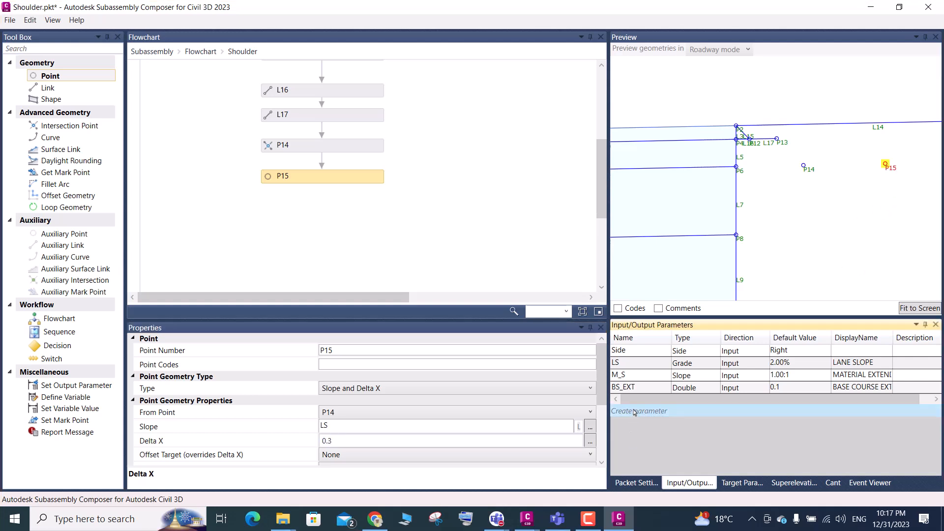
click(652, 401)
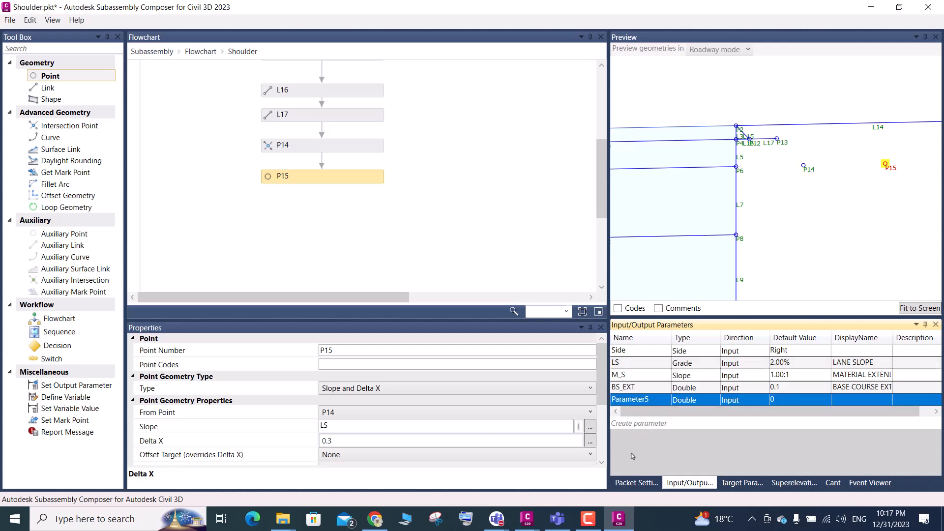
mouse_move(534, 516)
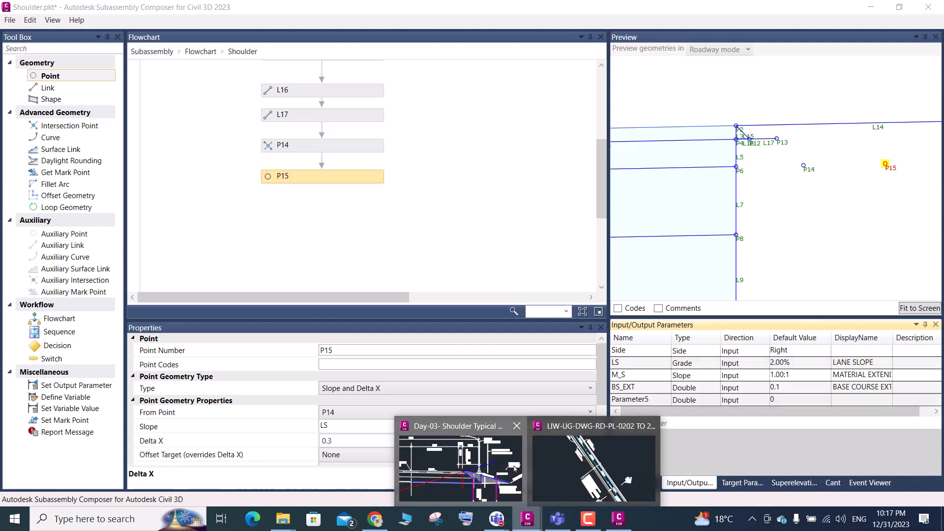
click(515, 468)
scroll(562, 310, down, 4)
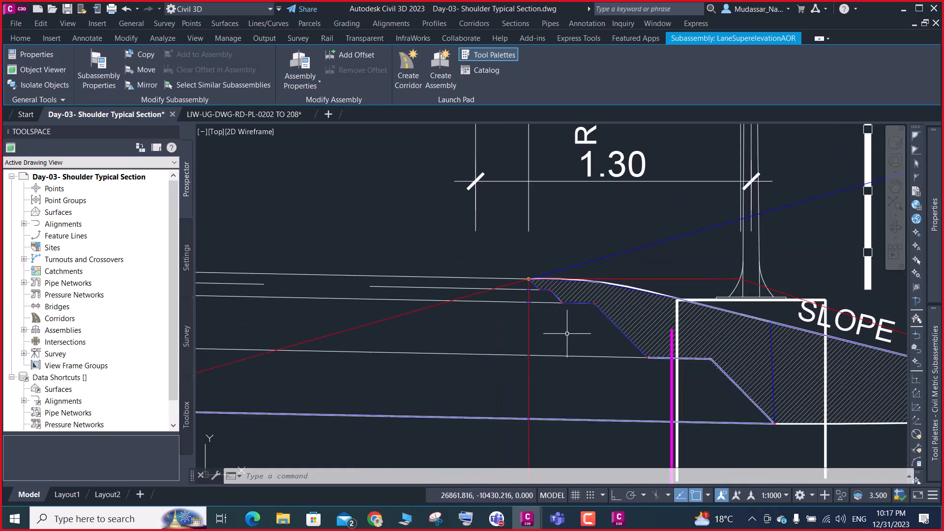
click(904, 9)
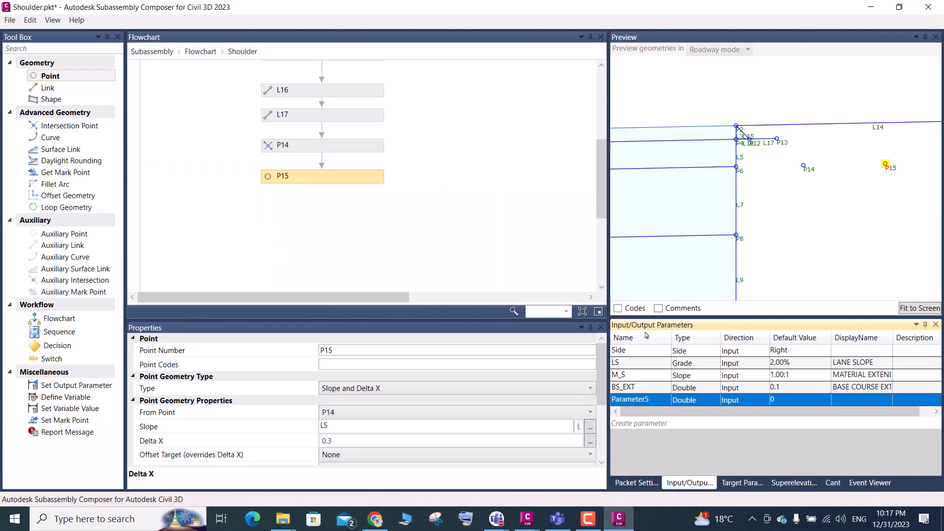
Rename the new input parameter to AGG_EXT
double_click(649, 400)
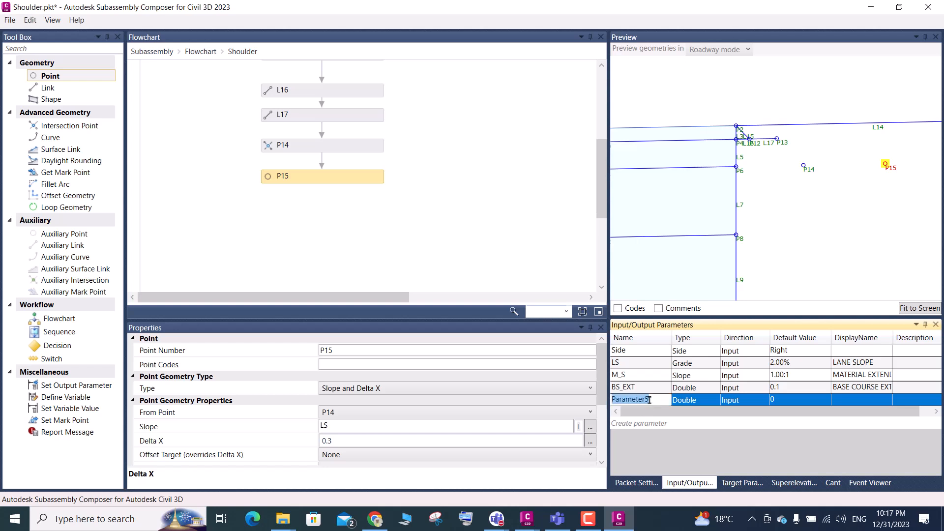
key(BackSpace)
text(GG_EXT)
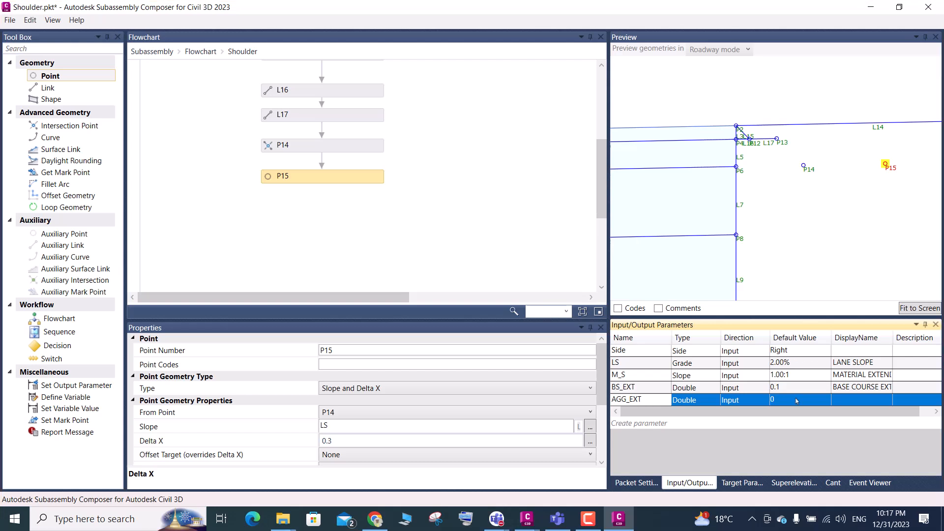
key(Return)
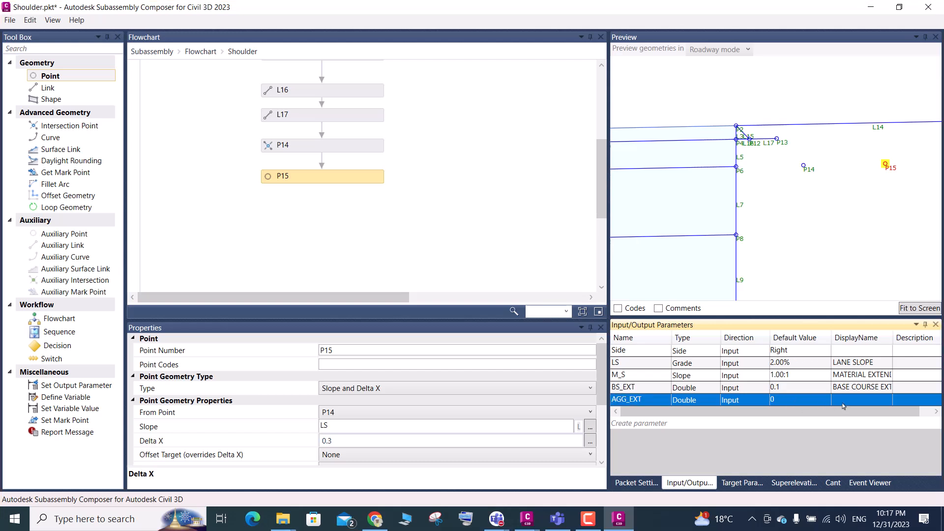
Give the AGG_EXT parameter the display name AGGRIGATE EXTEND and a default value of 0.3
click(844, 403)
text(AGG)
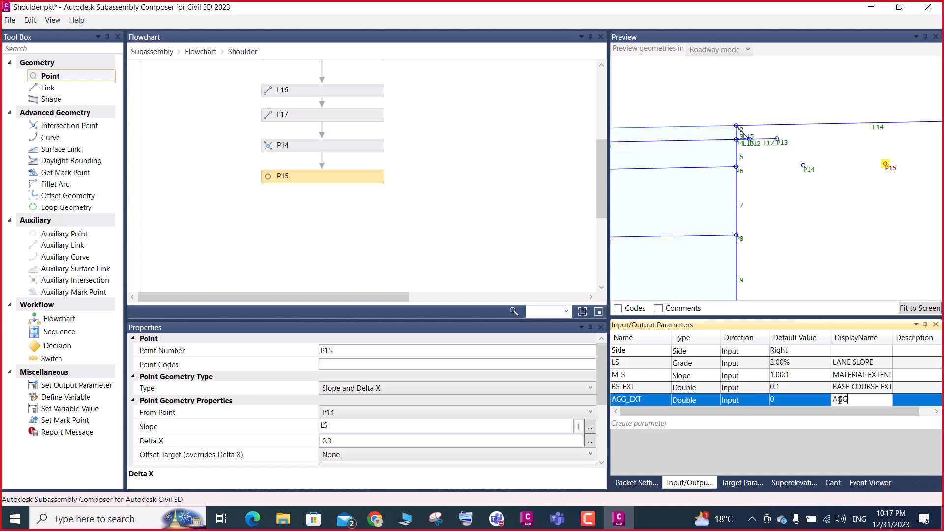
text(RIGATE EXTEND)
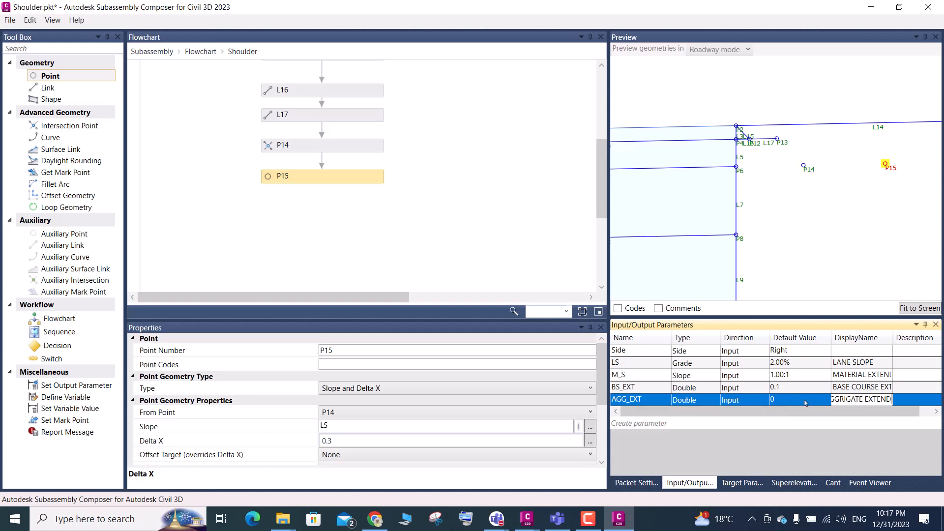
click(790, 401)
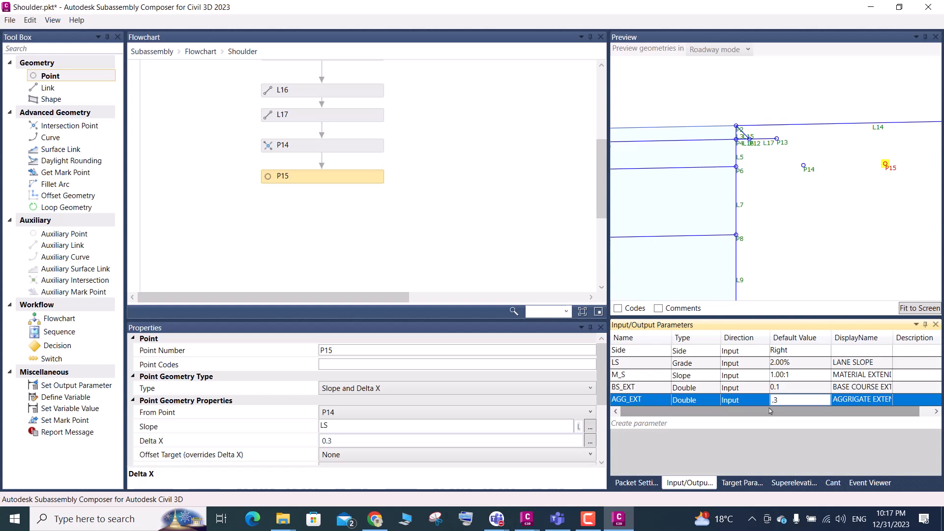
Copy the parameter name AGG_EXT into P15's Delta X and fit the preview to the full geometry
click(646, 406)
click(646, 404)
key(ctrl+c)
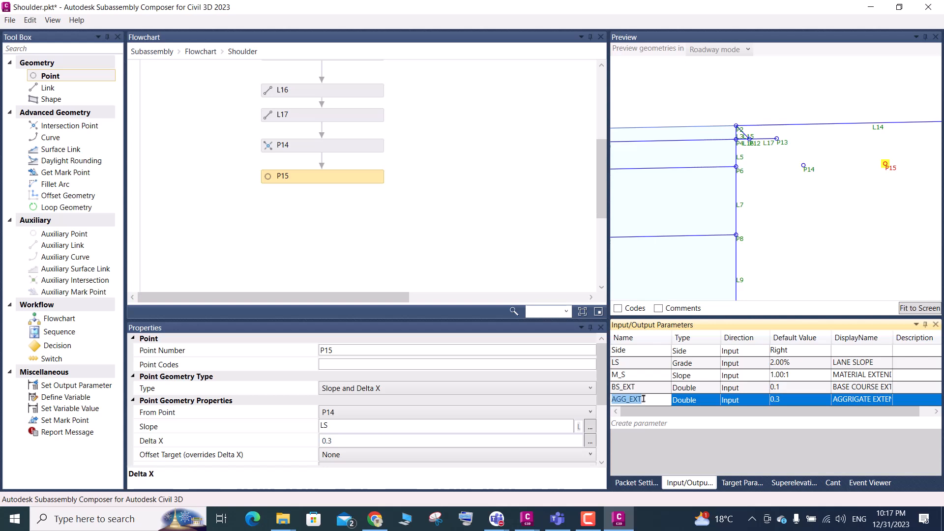
drag(341, 443, 322, 440)
key(ctrl+v)
click(468, 256)
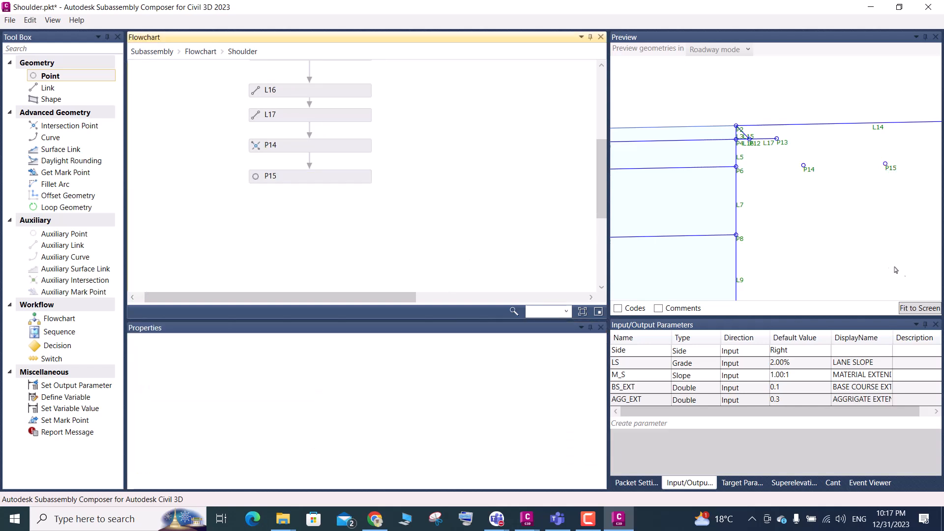
click(911, 307)
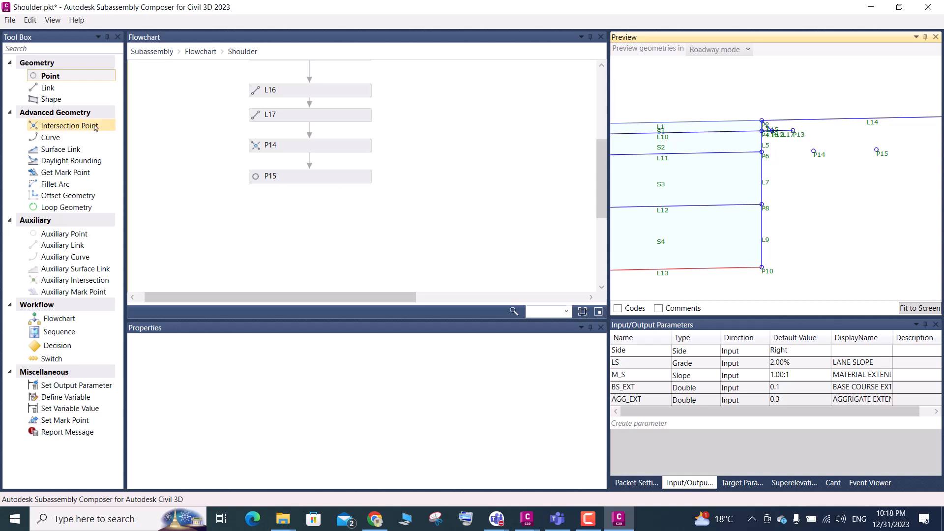
Add a link below P15 in the flowchart and replace its looping connector with a straight one from P15
mouse_move(47, 88)
mouse_down()
mouse_move(134, 185)
mouse_move(230, 234)
mouse_move(291, 212)
mouse_move(279, 214)
mouse_up()
click(158, 176)
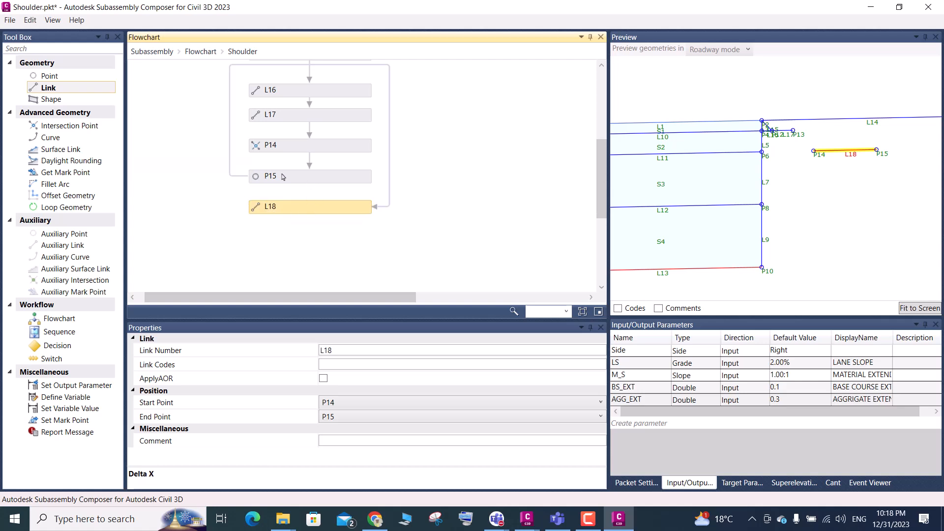
click(232, 178)
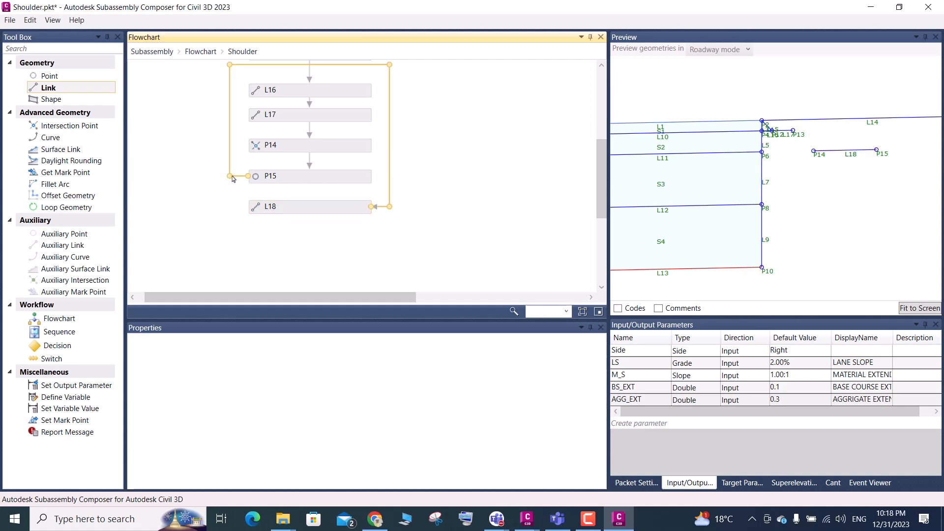
key(Delete)
drag(311, 188, 309, 206)
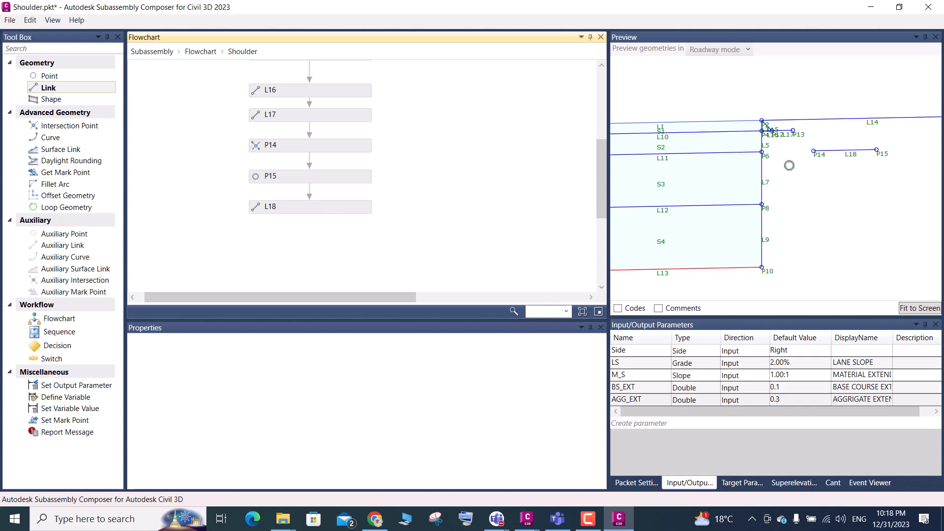
Set link L18 to start at P13 and end at P14
click(310, 212)
click(331, 404)
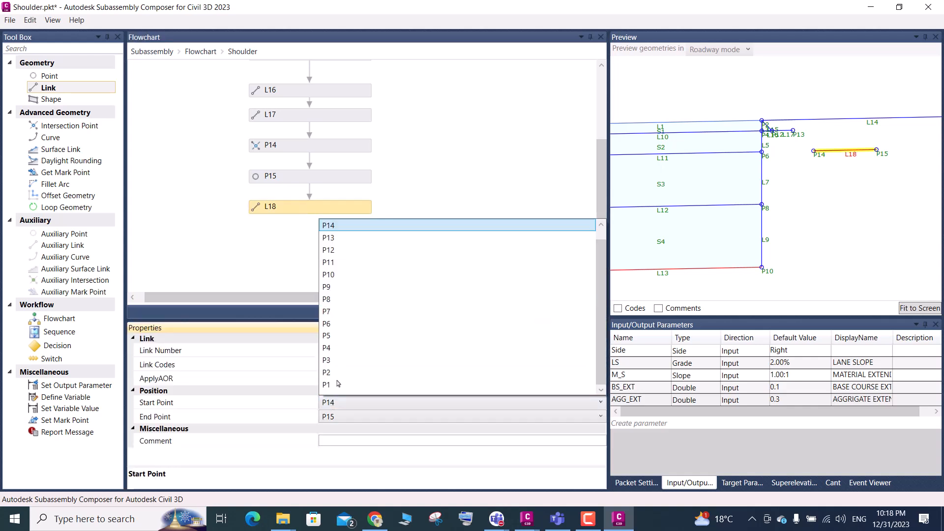
click(331, 238)
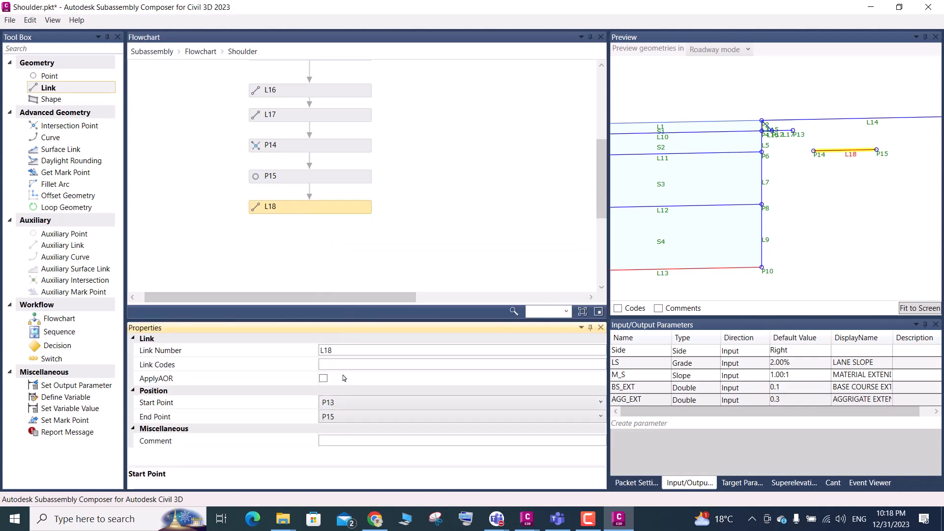
click(336, 417)
click(341, 241)
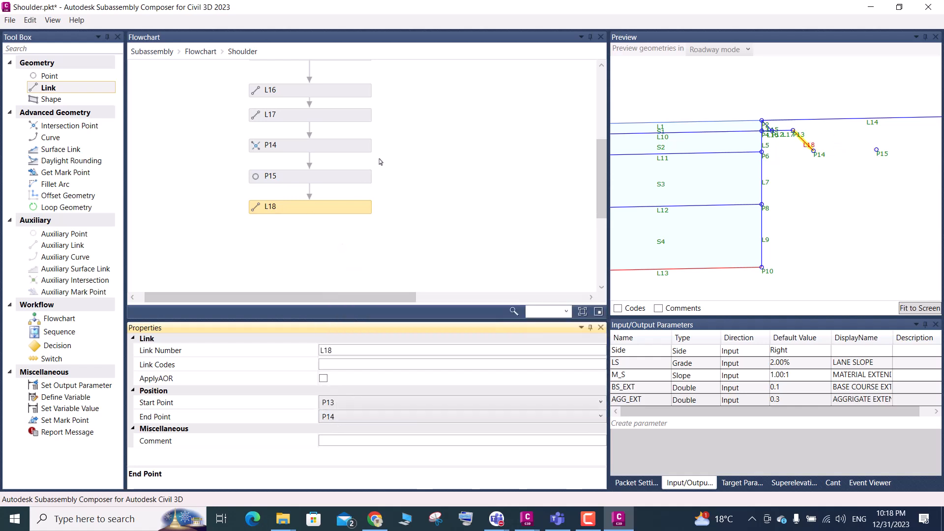
scroll(767, 158, up, 1)
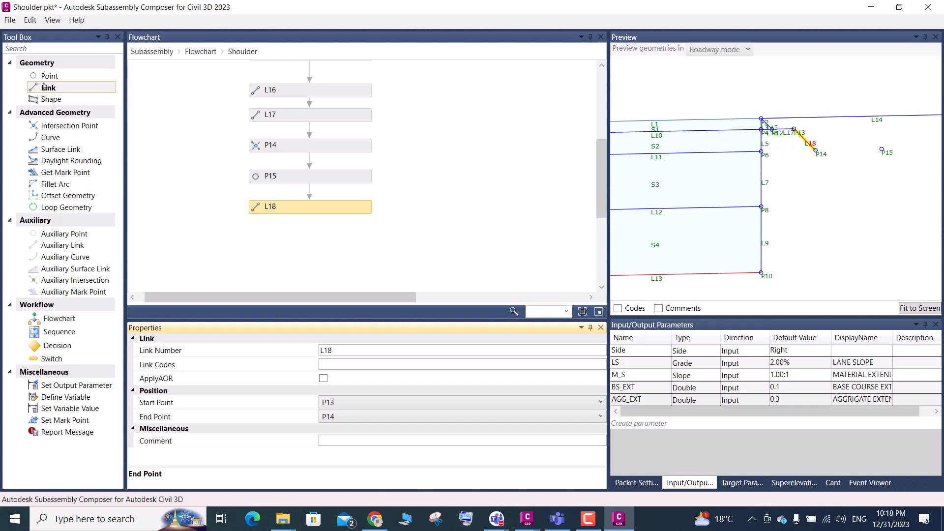
Add a link below L18 in the flowchart, starting at P6 and ending at P14
drag(49, 87, 302, 233)
drag(60, 87, 316, 238)
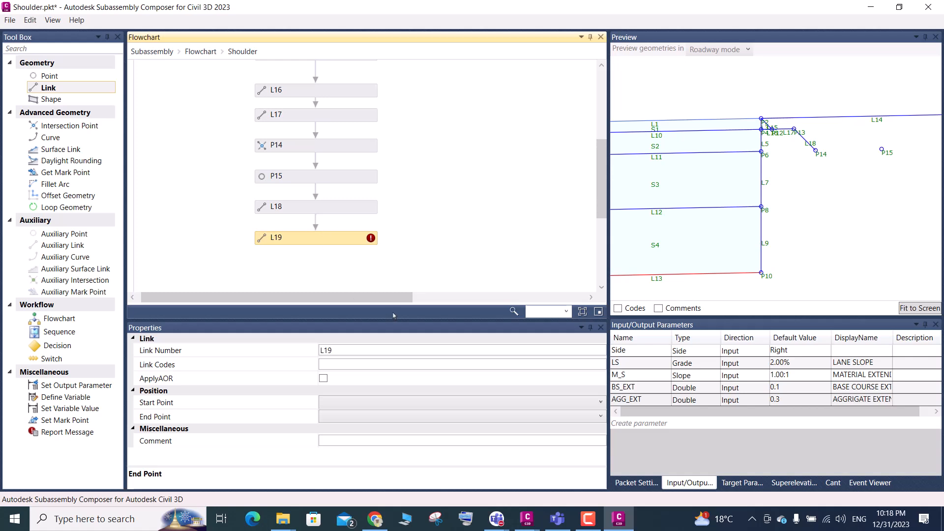
click(374, 402)
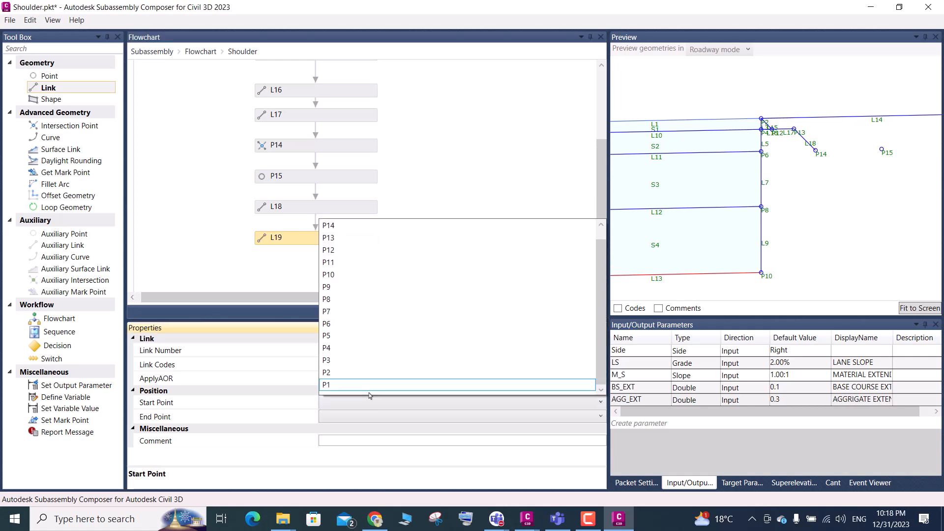
click(334, 324)
click(339, 417)
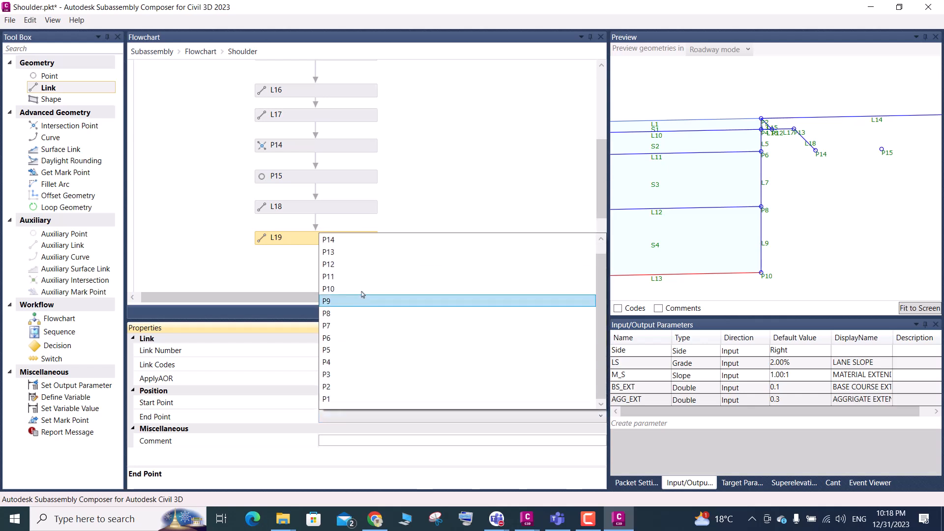
click(333, 243)
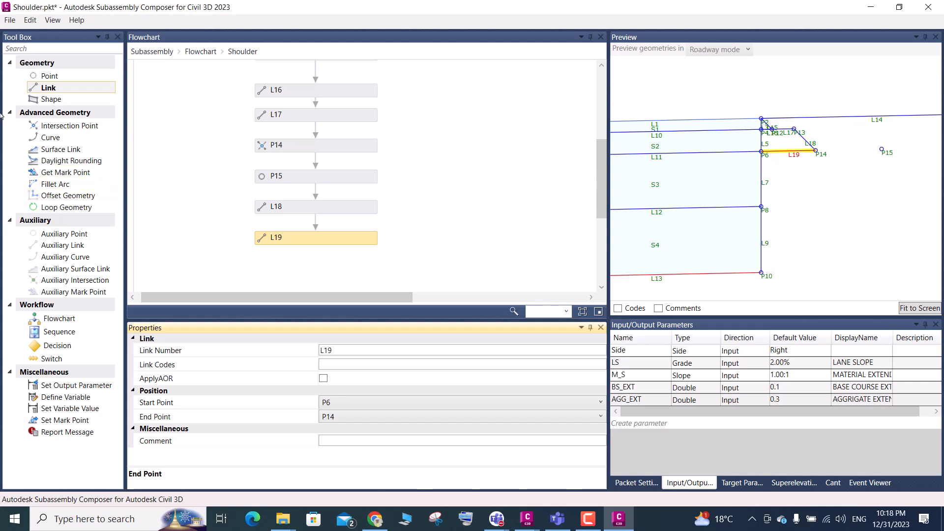
Add a link below L19 in the flowchart, starting at P14 and ending at P15, and fit the preview
scroll(205, 220, down, 3)
drag(48, 89, 314, 184)
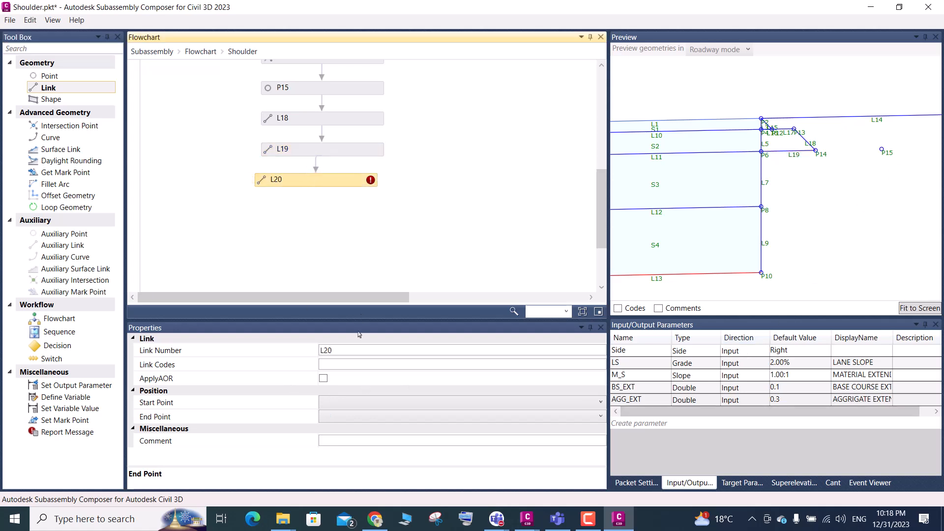
click(347, 406)
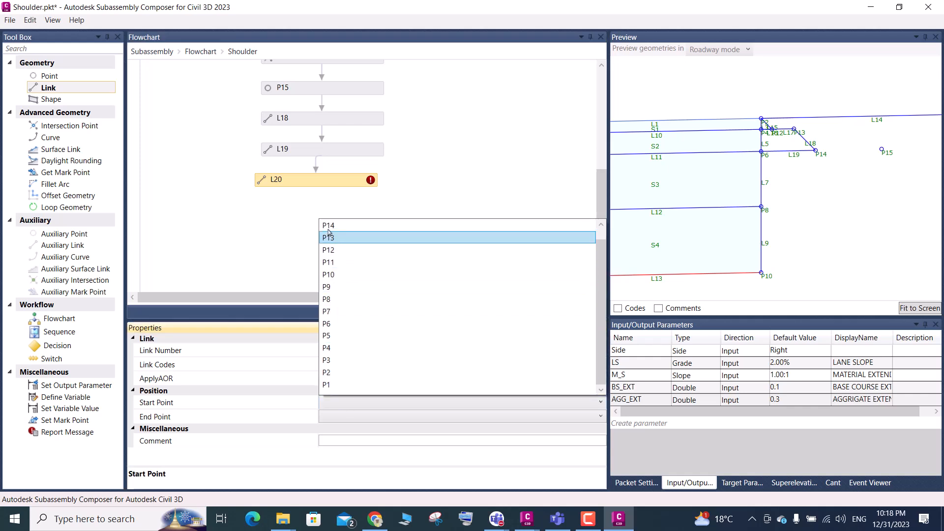
click(328, 230)
click(336, 418)
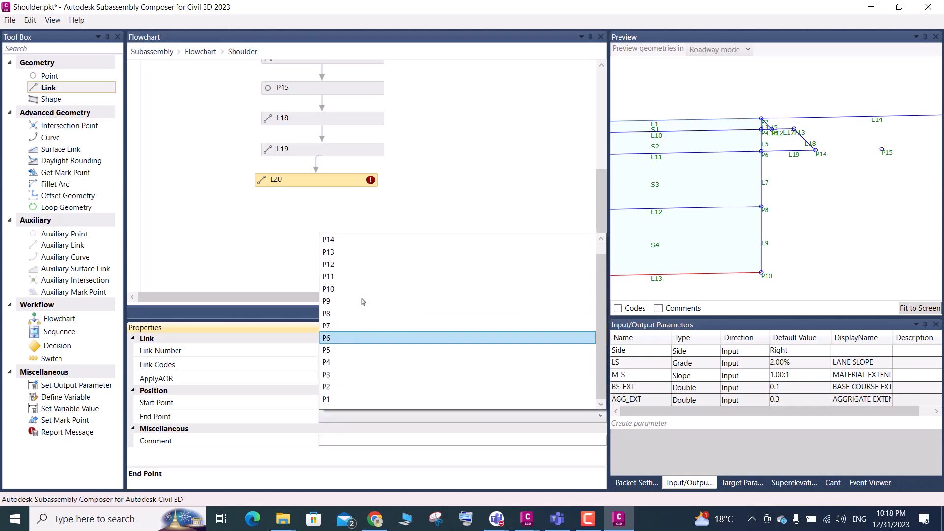
click(327, 241)
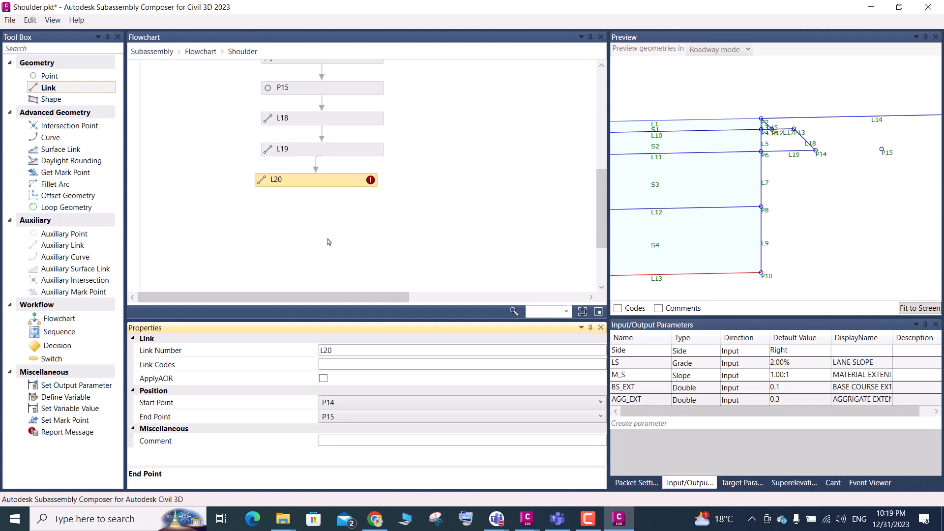
click(916, 313)
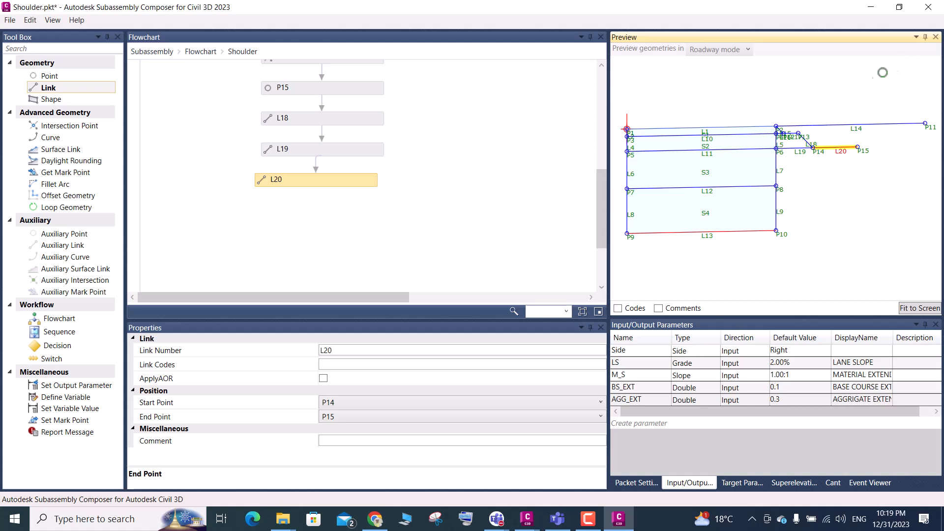
Check the event viewer for errors and save the subassembly over the existing Shoulder file in the Day-03 folder
click(856, 483)
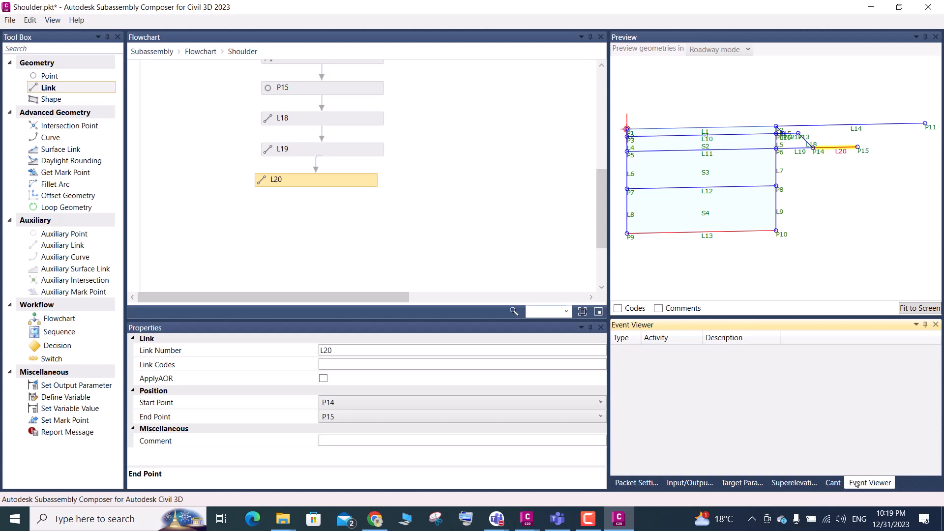
key(ctrl+s)
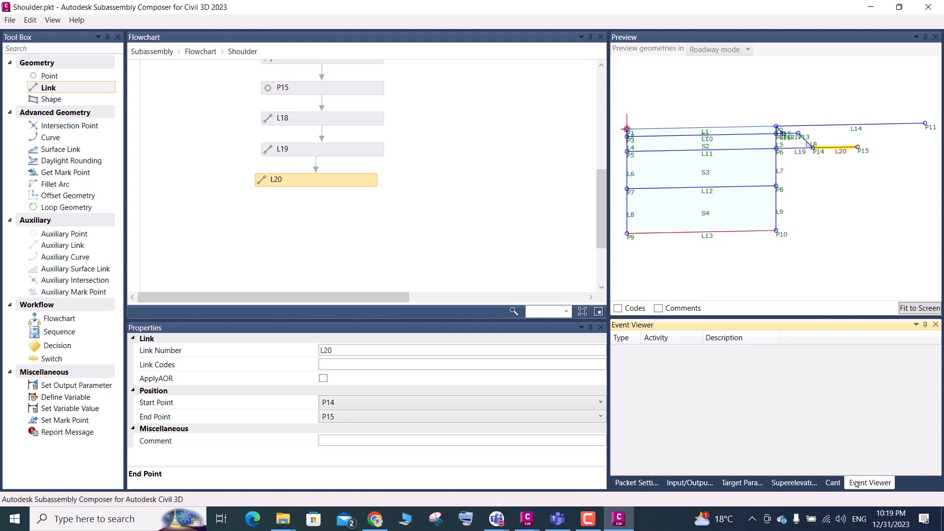
click(10, 19)
click(37, 75)
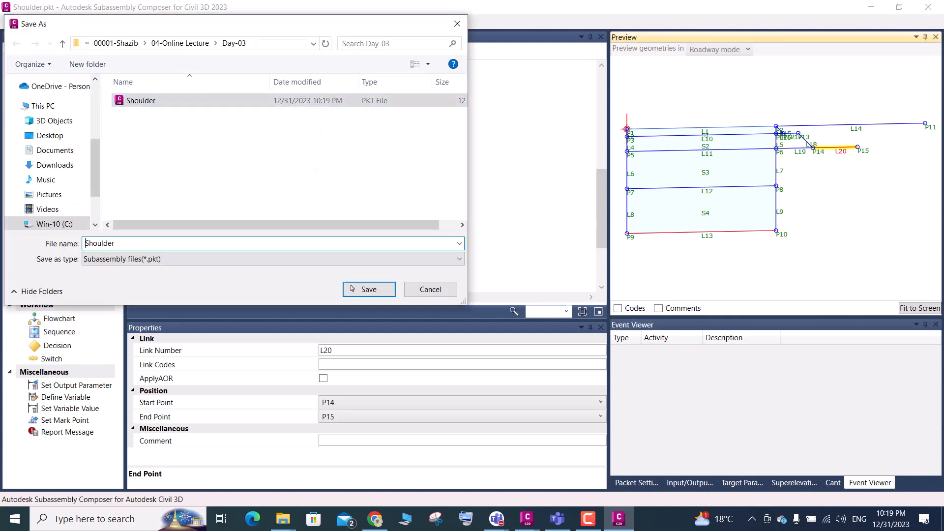
click(349, 288)
click(537, 307)
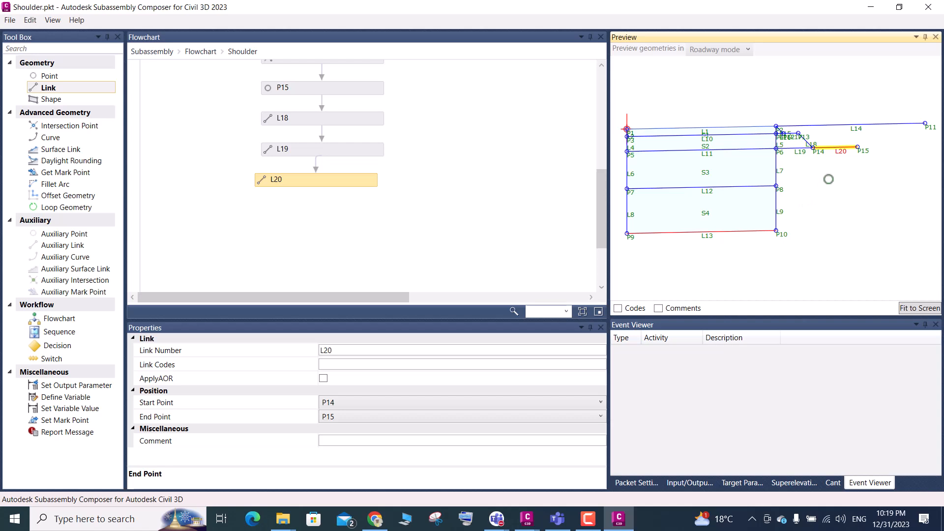
scroll(842, 143, up, 1)
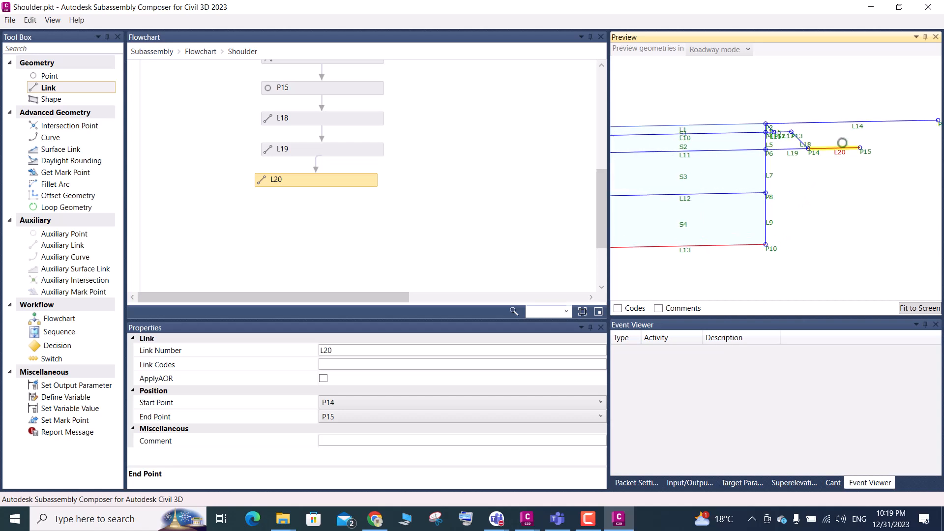
Set the LS lane slope parameter's default value to 50.00% and inspect how the shoulder geometry reacts in the preview
click(697, 483)
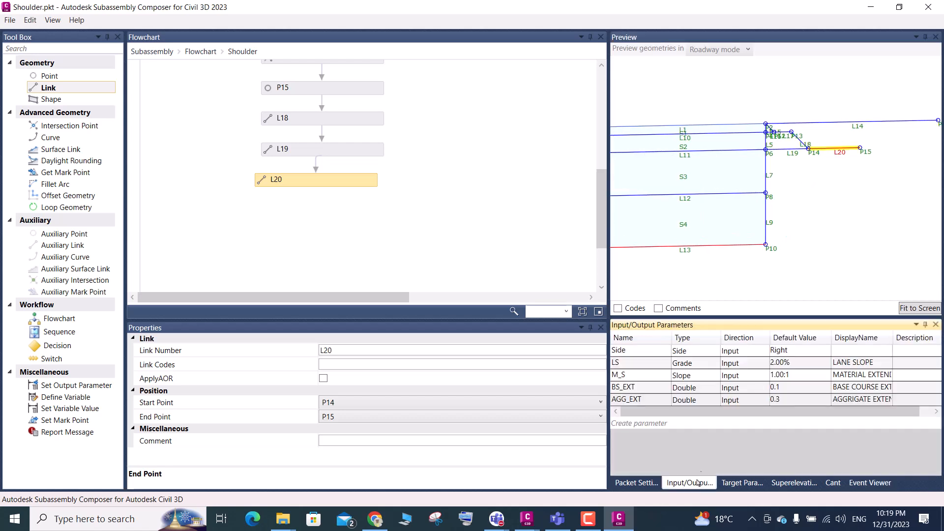
click(796, 365)
drag(793, 362, 767, 372)
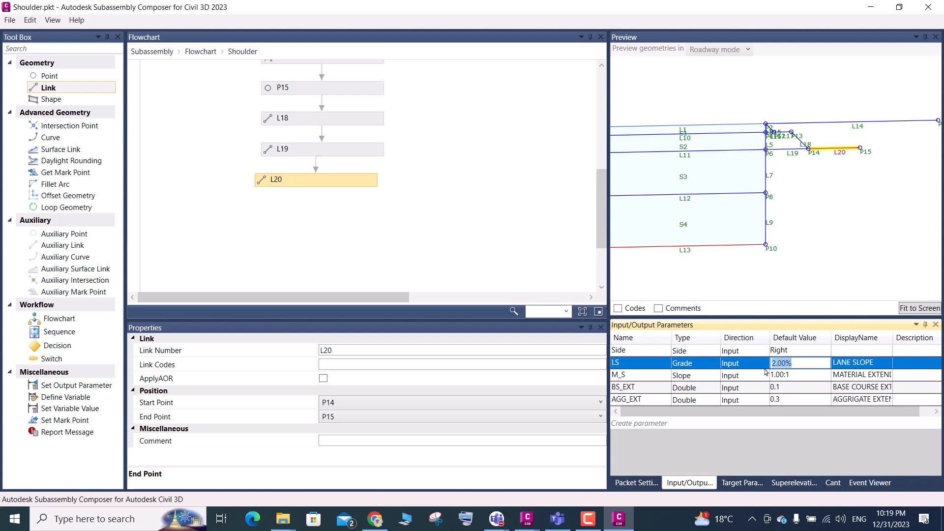
text(50)
key(Return)
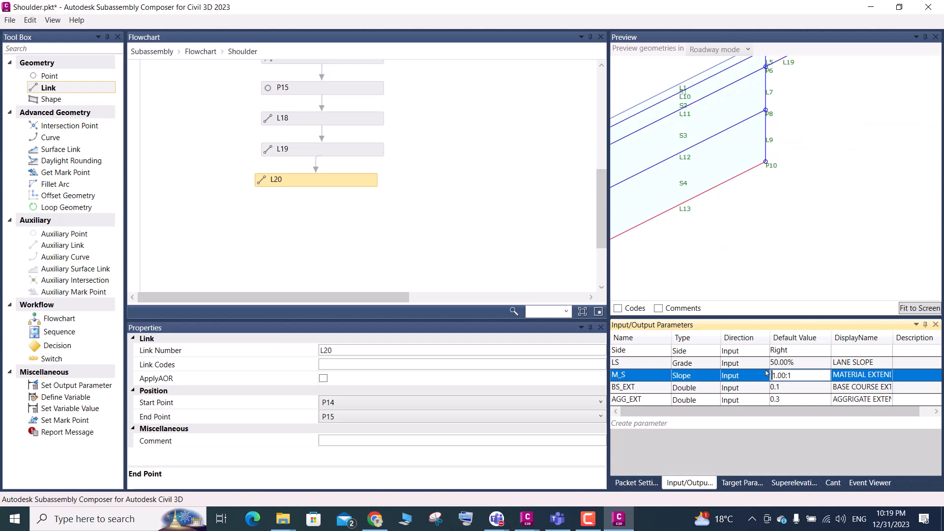
scroll(756, 221, down, 6)
scroll(818, 96, up, 2)
scroll(817, 97, up, 4)
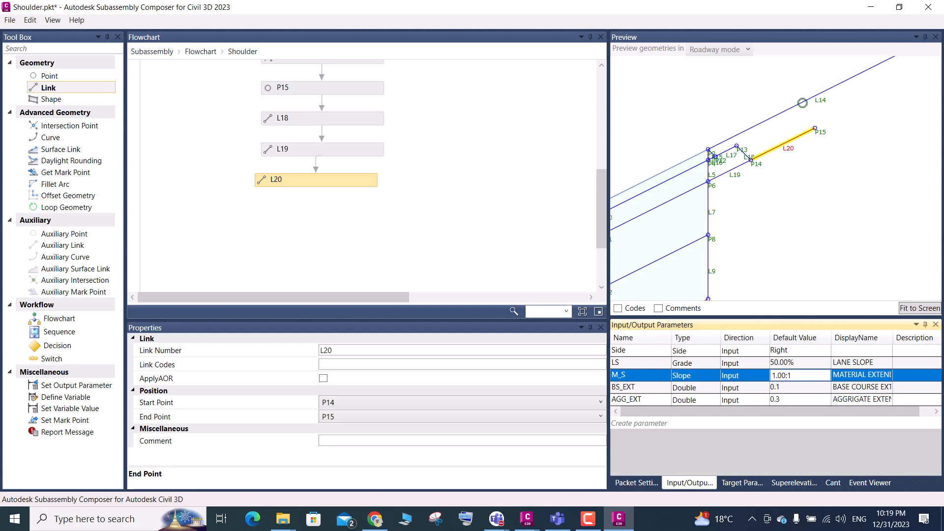
Restore the LS lane slope parameter's default value to 2.00%
click(800, 364)
text(2)
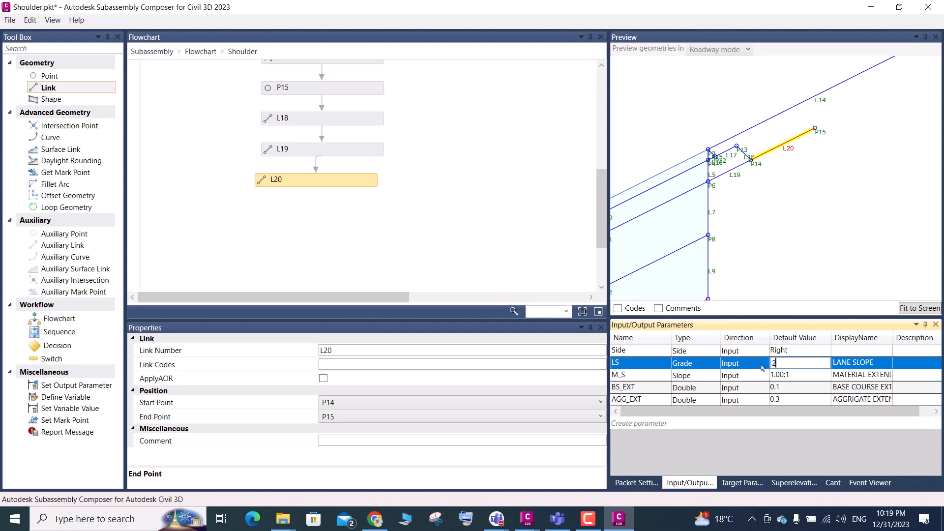
key(Return)
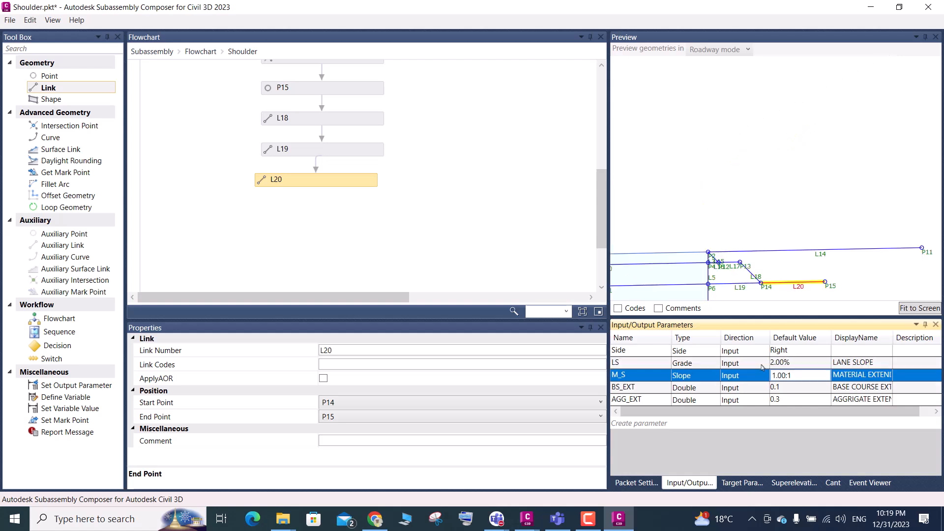
click(803, 388)
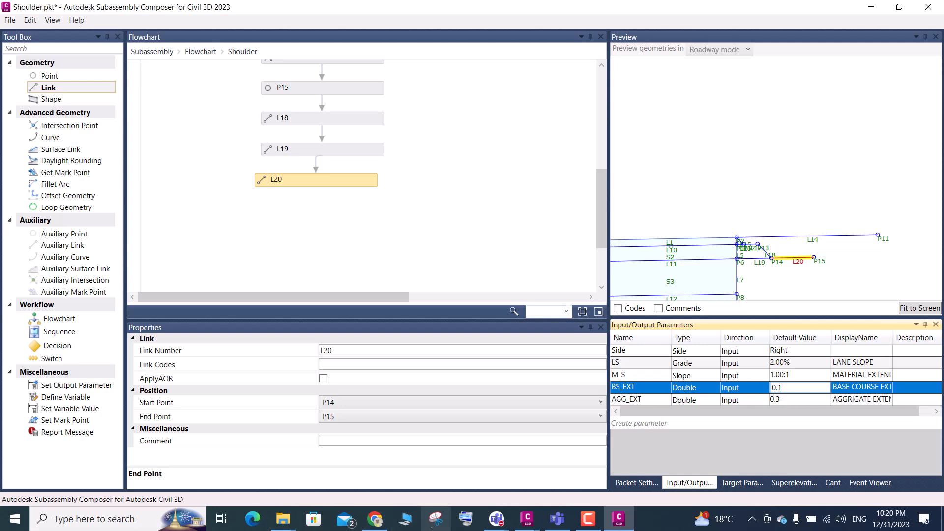
Switch to the Day-03 Shoulder Typical Section drawing in Civil 3D and compare its stepped layer edges with the Subassembly Composer preview
click(527, 520)
click(457, 433)
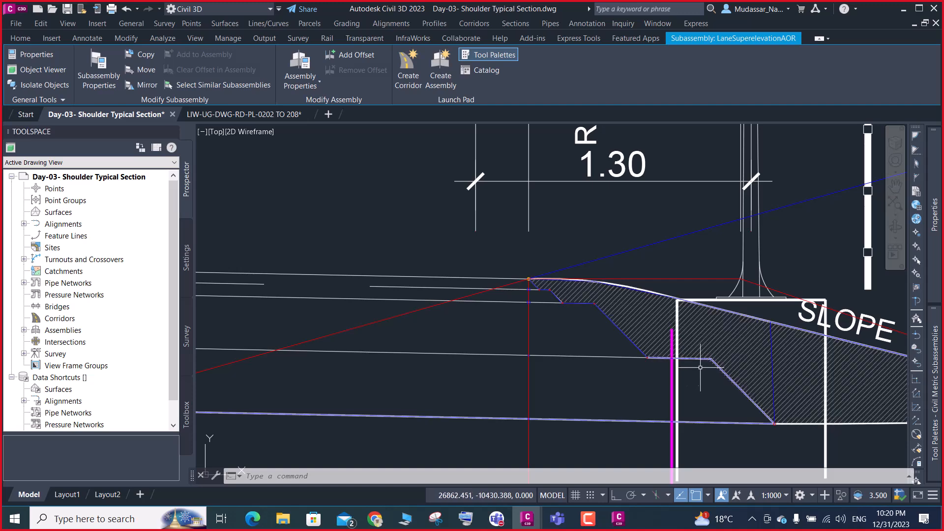
scroll(698, 378, down, 4)
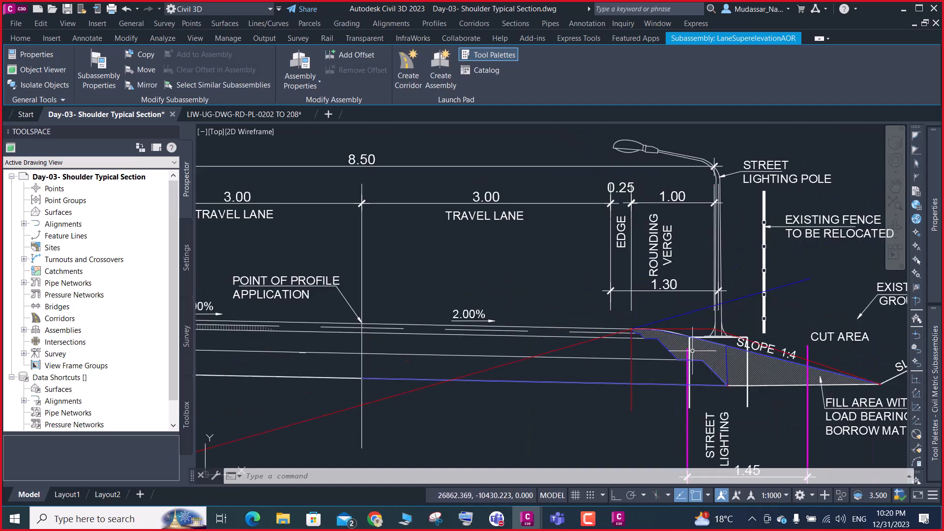
scroll(696, 377, up, 2)
scroll(693, 370, up, 2)
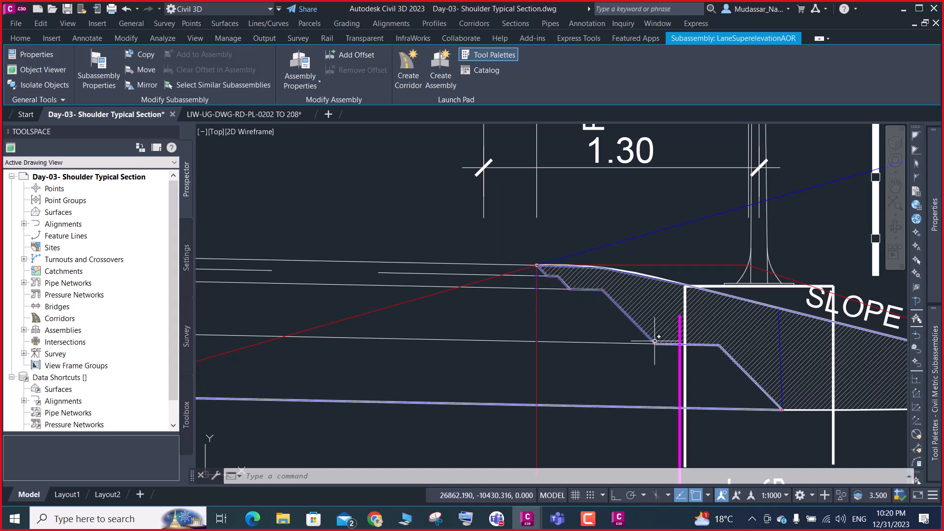
scroll(603, 293, up, 2)
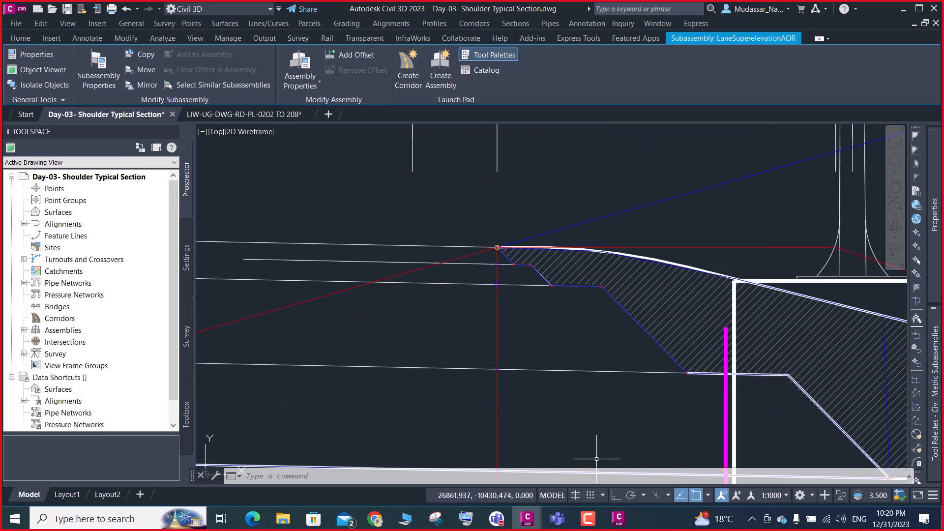
click(619, 518)
scroll(737, 250, up, 3)
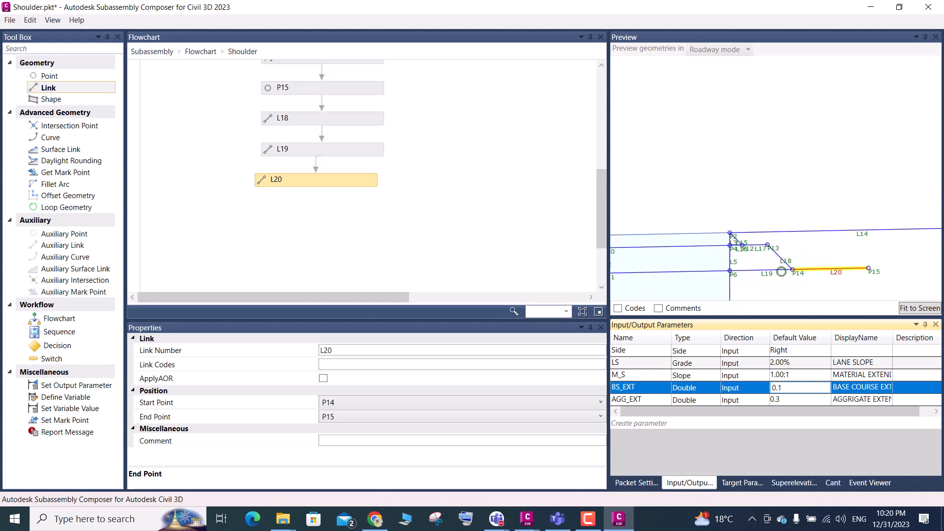
scroll(790, 268, down, 2)
scroll(789, 266, down, 3)
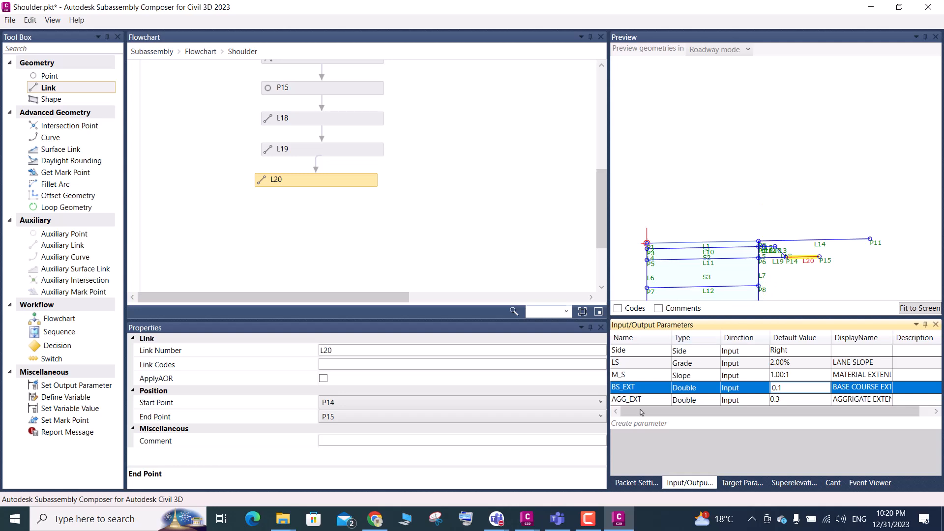
Return to the typical section in Civil 3D and examine the sloped edge continuing down from the aggregate extension's outer end
click(532, 521)
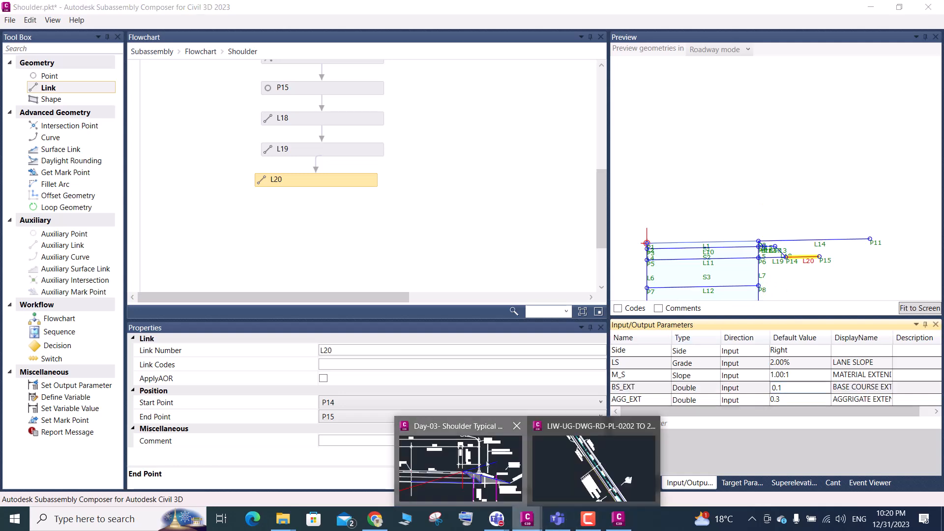
click(522, 492)
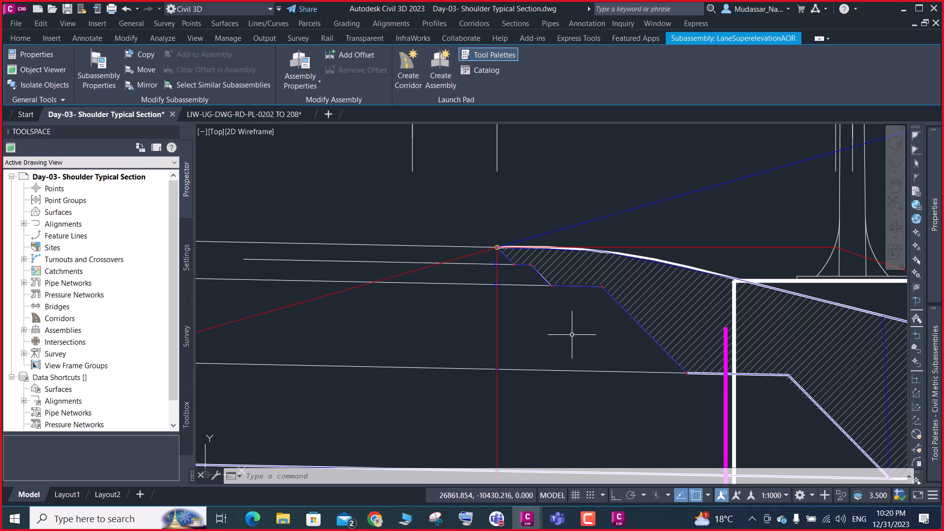
scroll(604, 286, up, 2)
scroll(604, 286, up, 2)
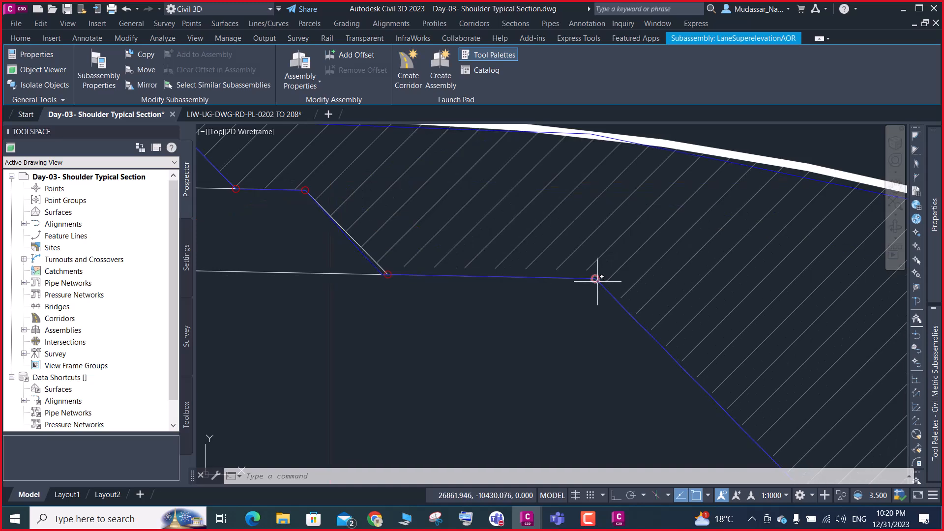
scroll(597, 281, down, 3)
scroll(597, 281, up, 3)
scroll(596, 280, down, 2)
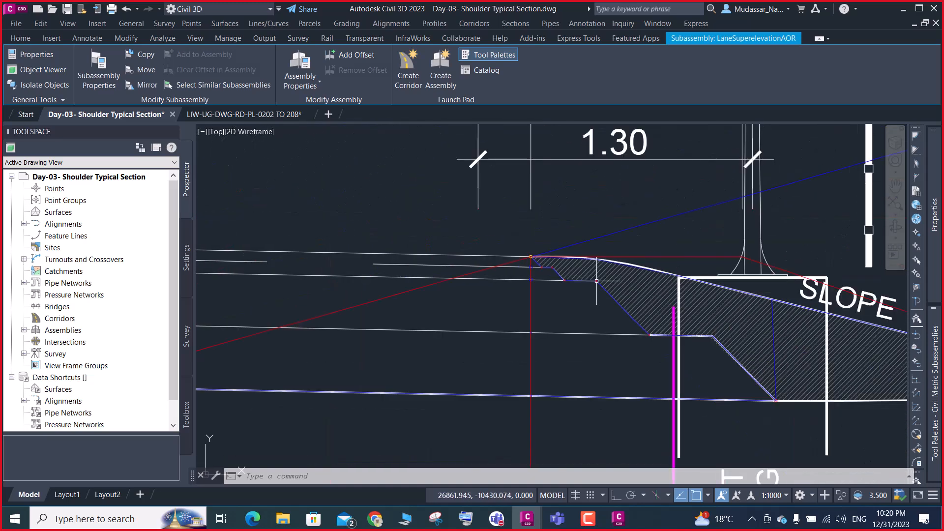
scroll(597, 280, down, 4)
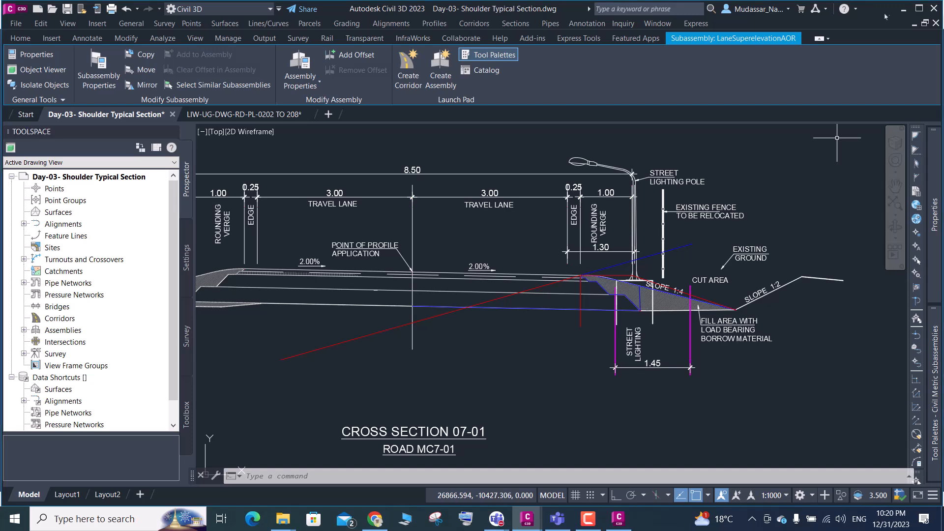
click(904, 9)
Add an intersection point below L20 in the Shoulder flowchart and set its geometry type to Intersection: TwoPointsSlope
scroll(817, 270, up, 3)
scroll(561, 204, down, 3)
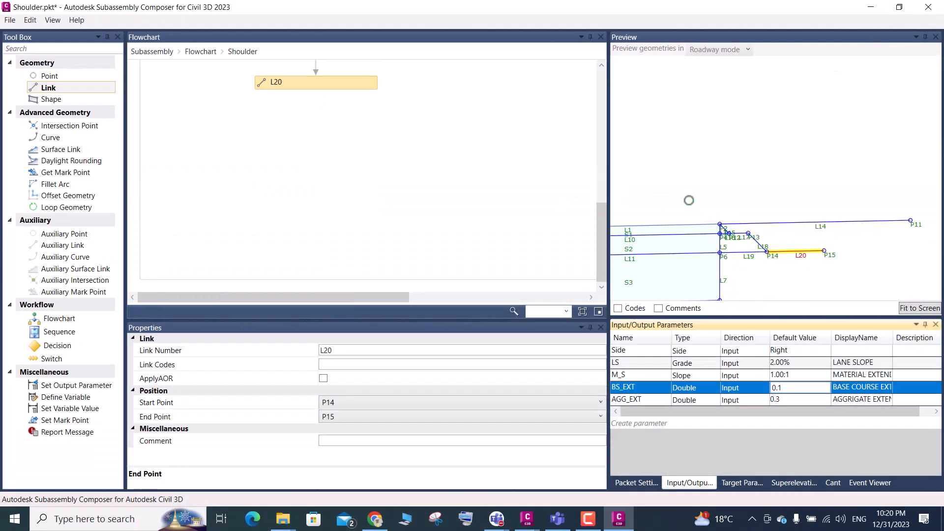
scroll(703, 162, down, 5)
scroll(771, 233, up, 7)
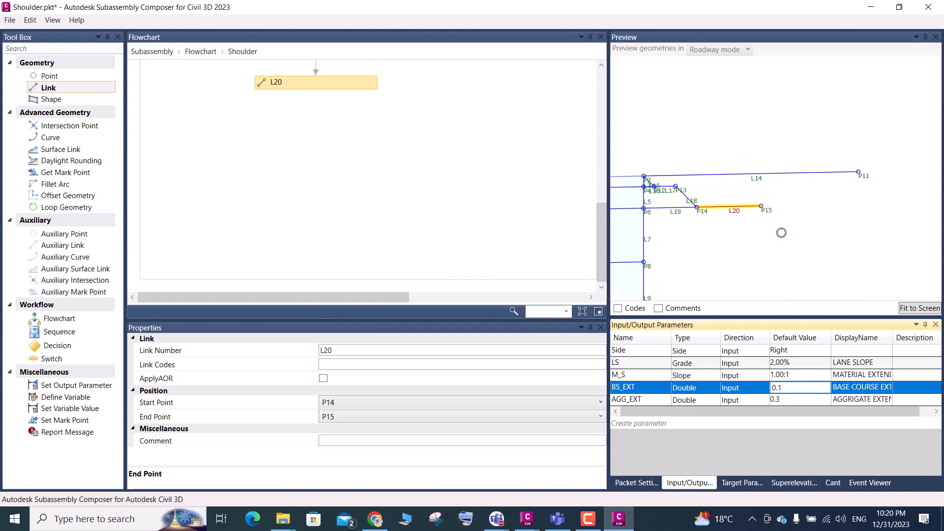
scroll(253, 183, up, 3)
scroll(434, 160, down, 3)
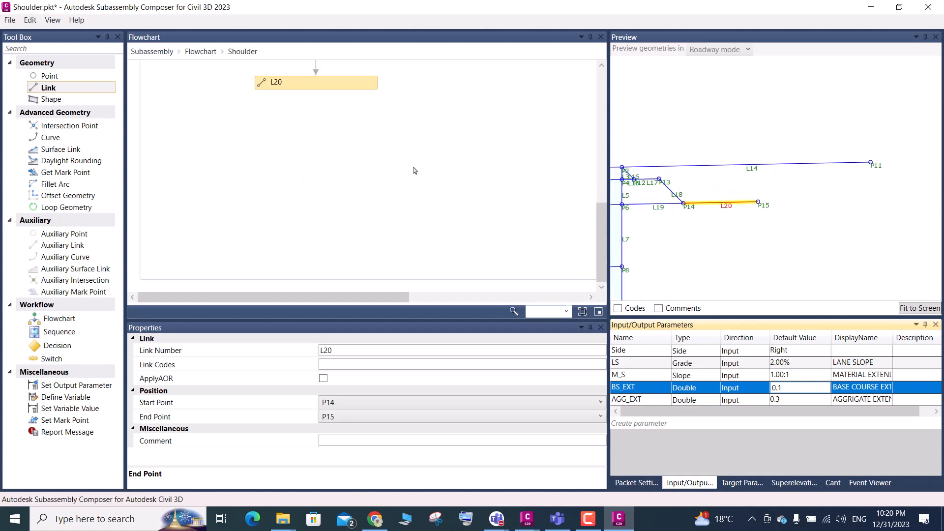
drag(64, 125, 316, 130)
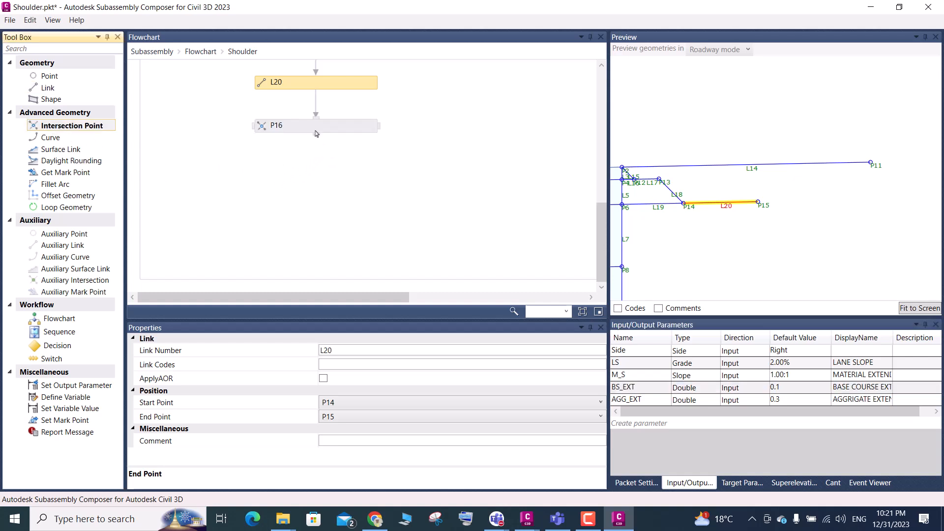
click(316, 133)
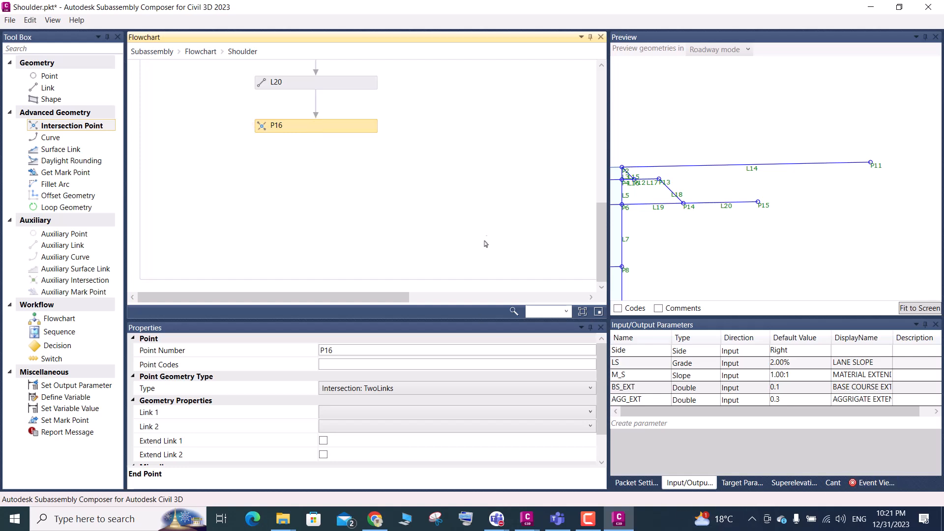
click(407, 390)
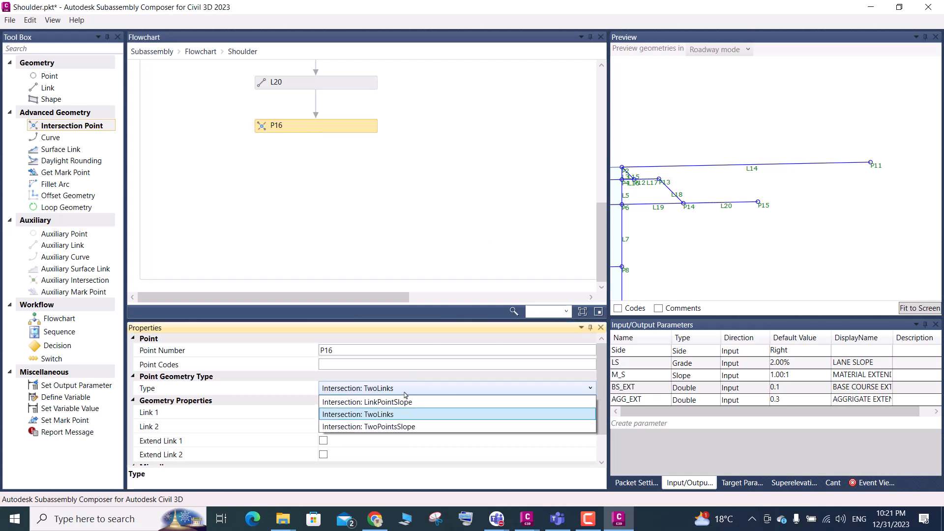
click(408, 431)
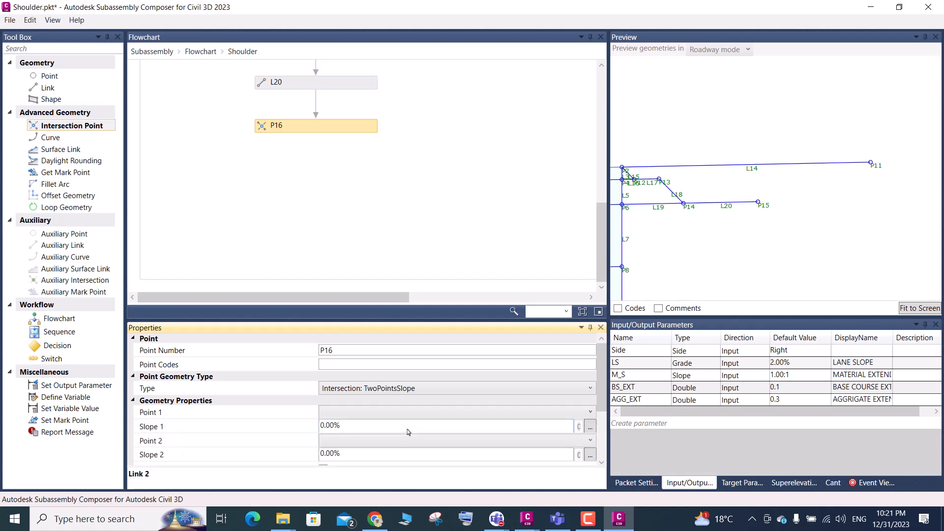
Set P16's Point 1 to P15 and its Slope 1 to -M_S
click(371, 416)
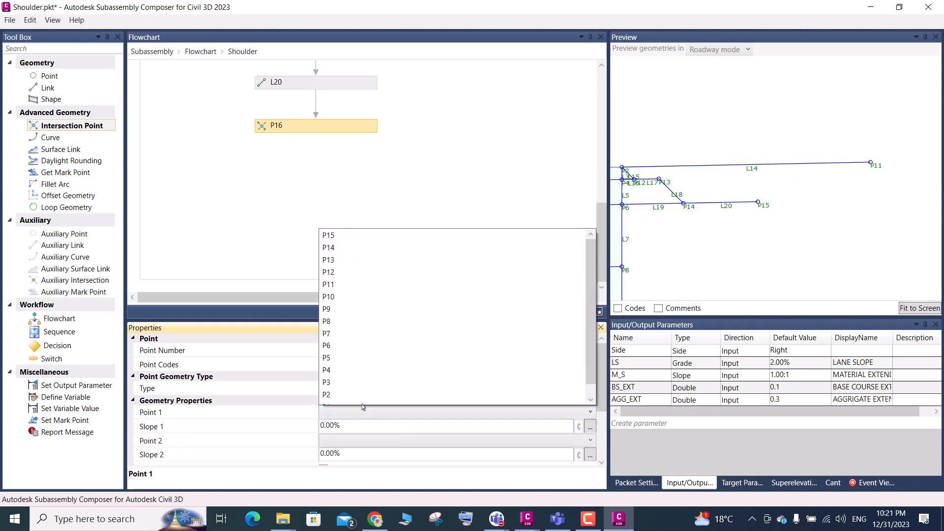
click(333, 240)
click(344, 427)
double_click(344, 427)
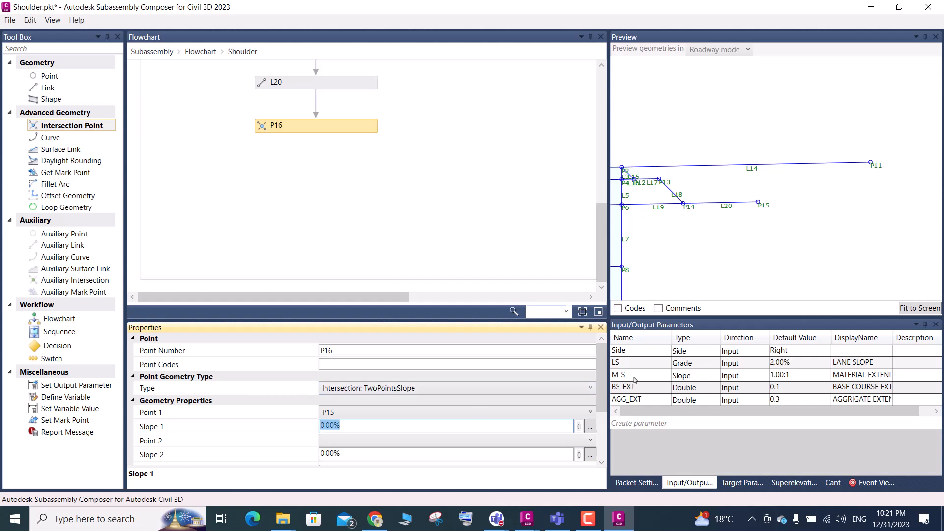
drag(634, 378, 635, 376)
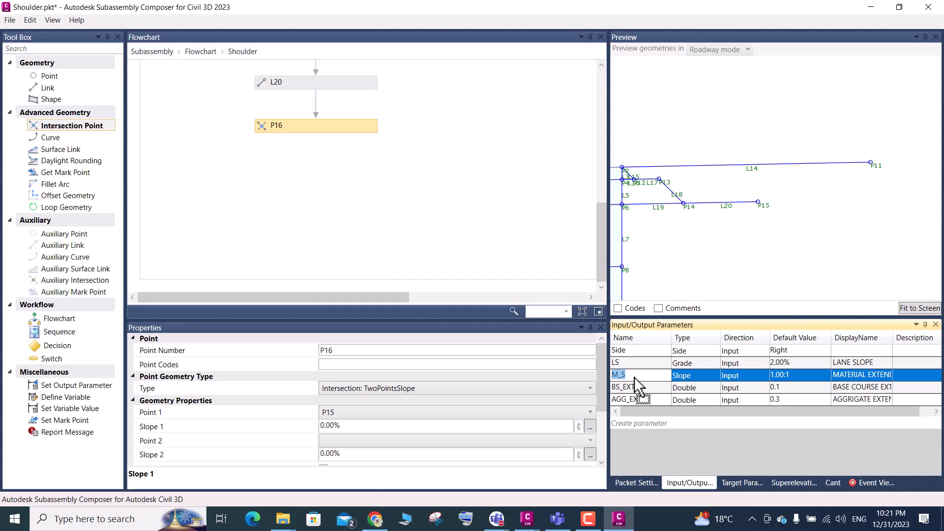
drag(634, 377, 321, 428)
click(352, 424)
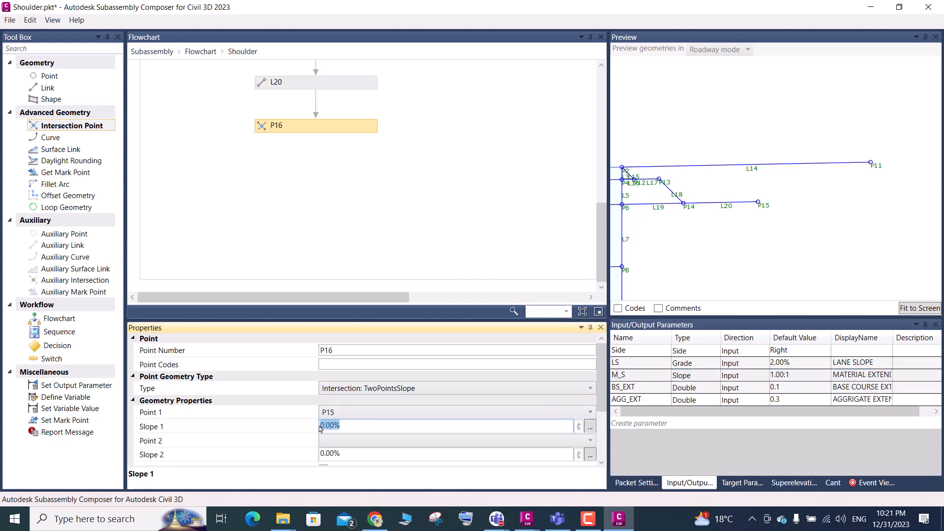
text(-M_S)
click(347, 440)
click(347, 440)
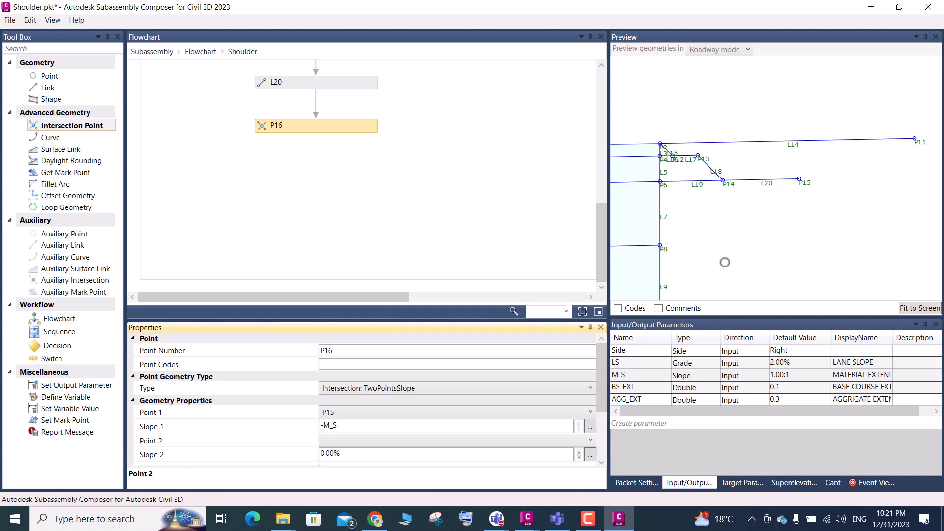
Set P16's Point 2 to P8 with LS as Slope 2, and fit the preview to the screen
click(354, 441)
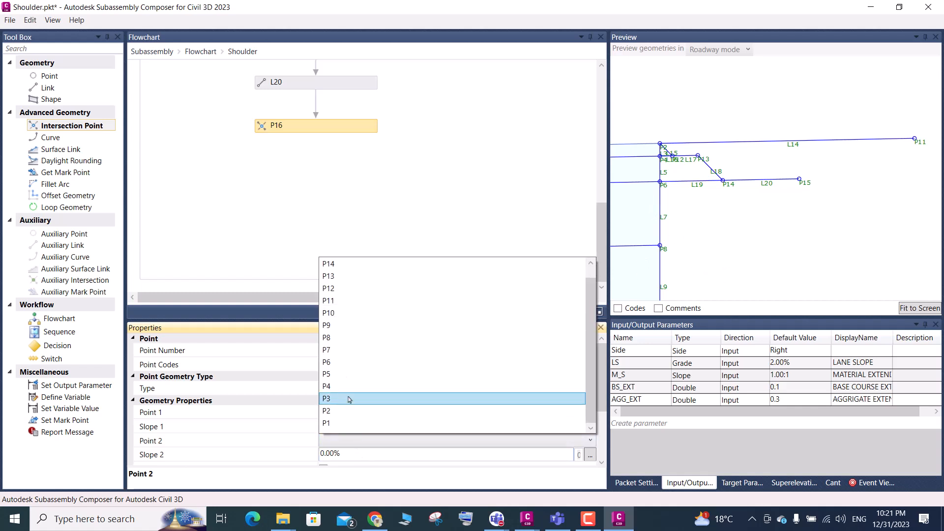
click(334, 338)
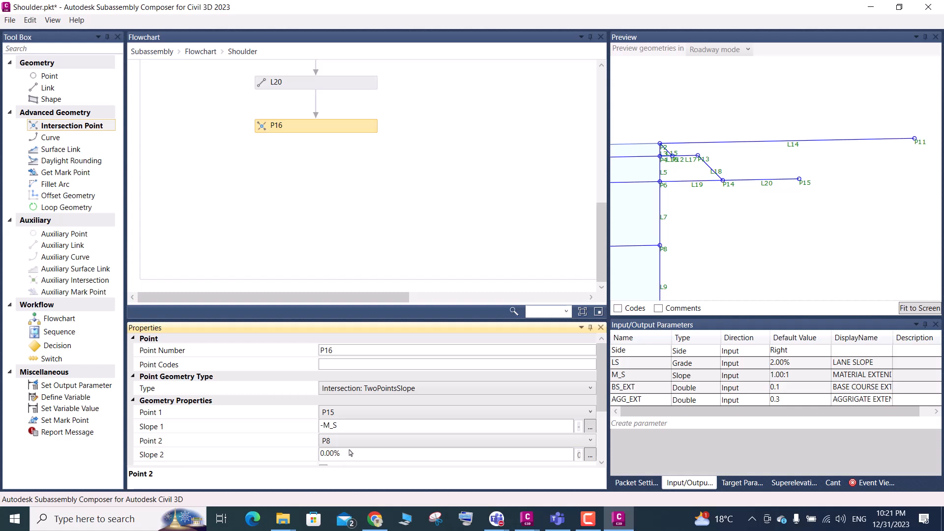
click(347, 454)
drag(347, 453, 310, 465)
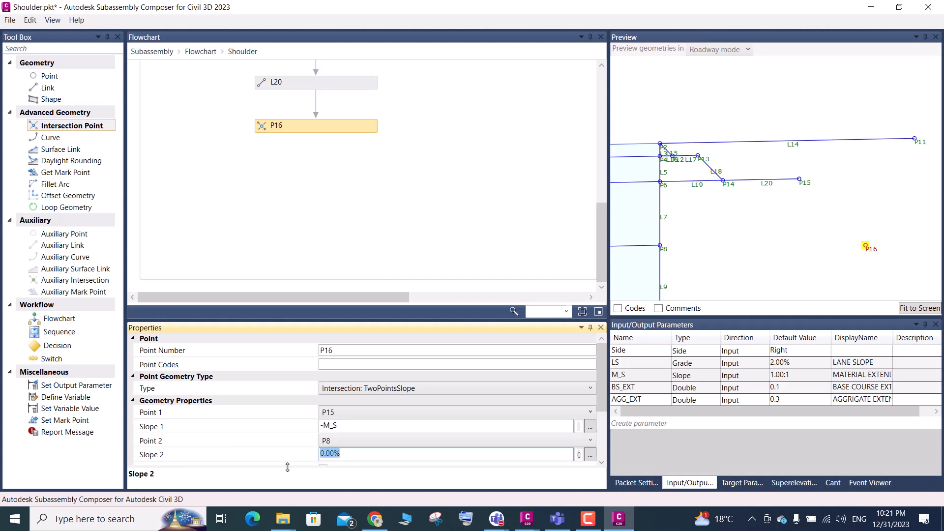
text(LS)
key(Return)
click(913, 309)
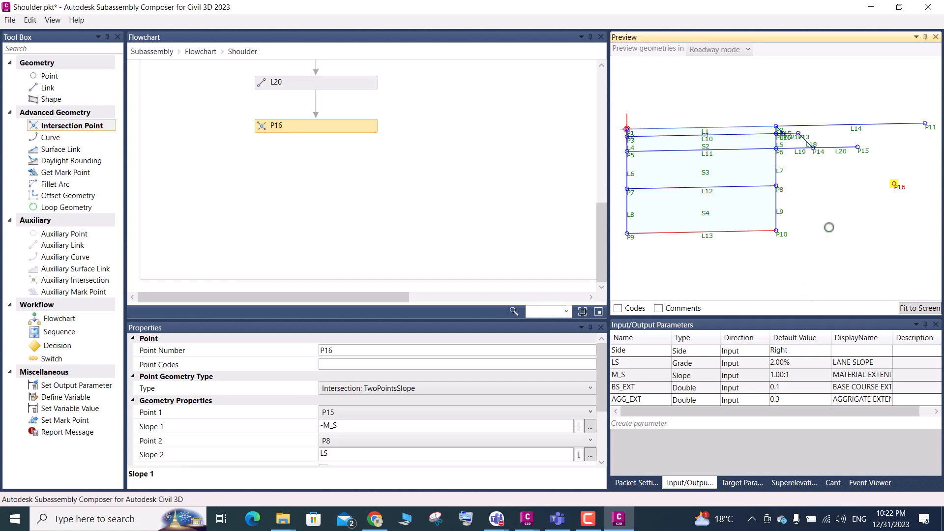
scroll(917, 193, up, 4)
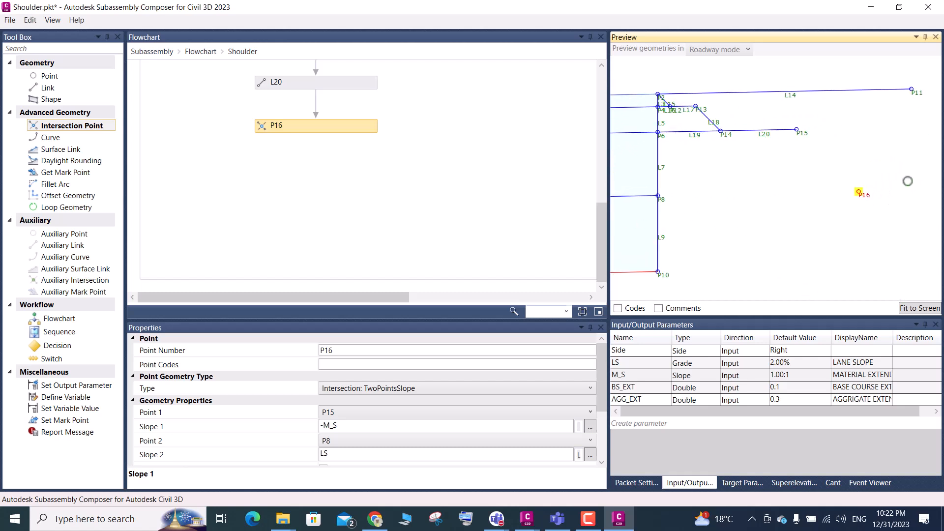
Add a point below P16 in the Shoulder flowchart and set its geometry type to Slope and Delta X
scroll(801, 204, down, 1)
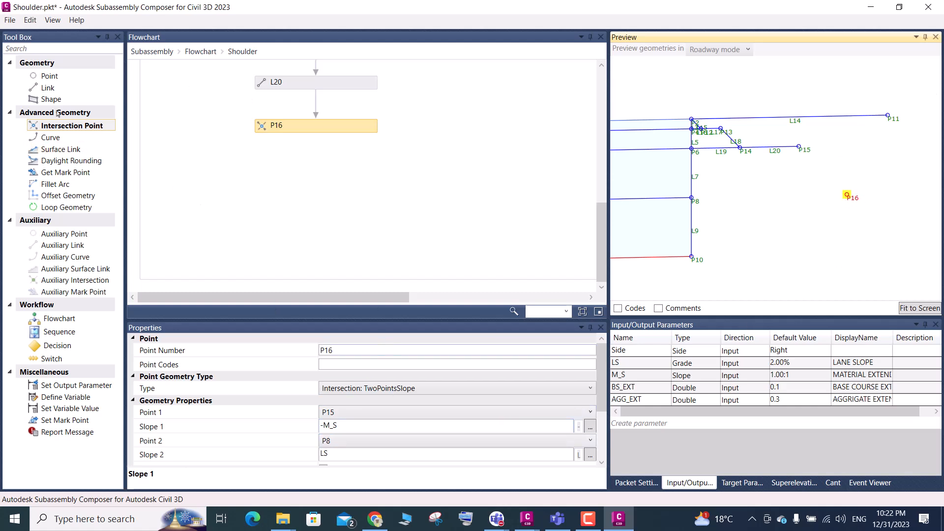
drag(46, 80, 320, 174)
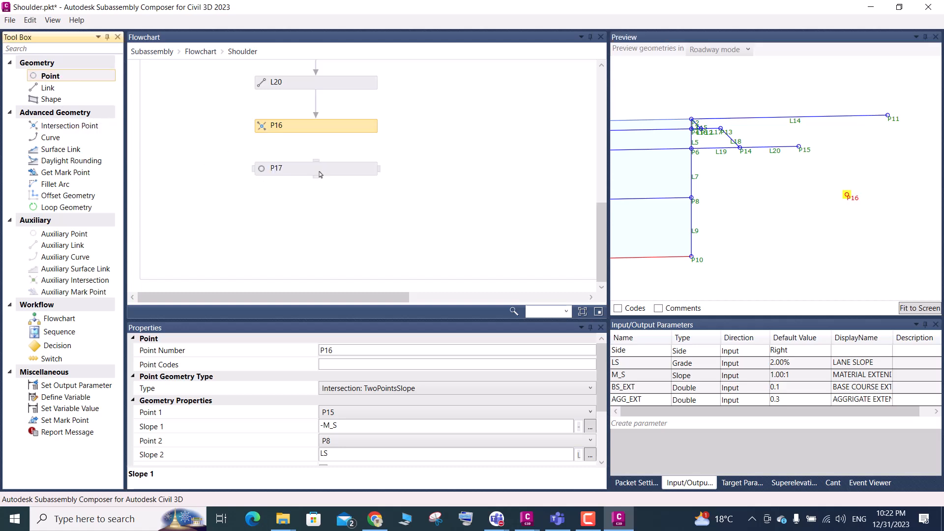
click(317, 168)
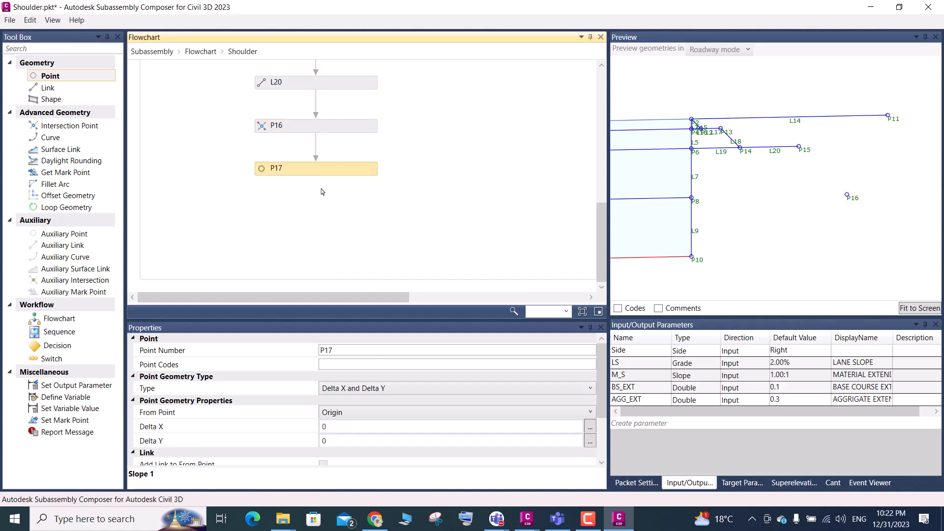
click(379, 391)
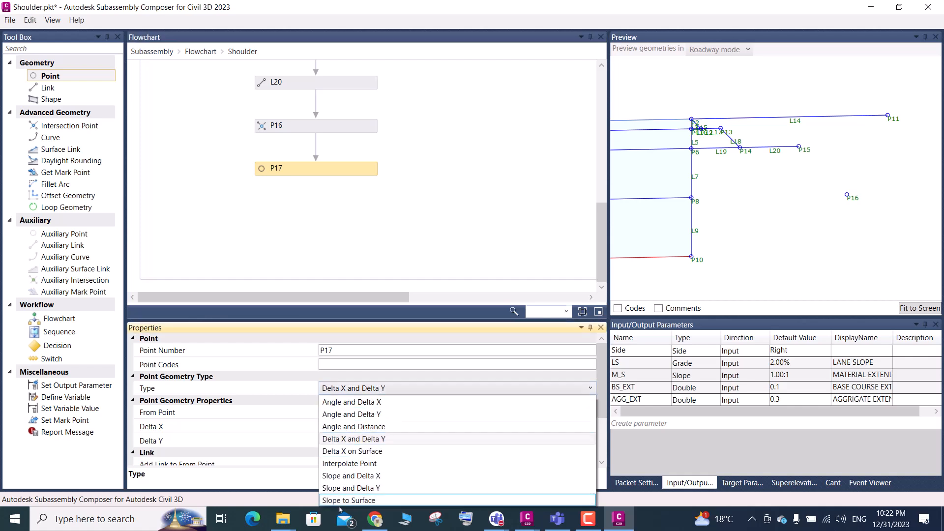
click(377, 476)
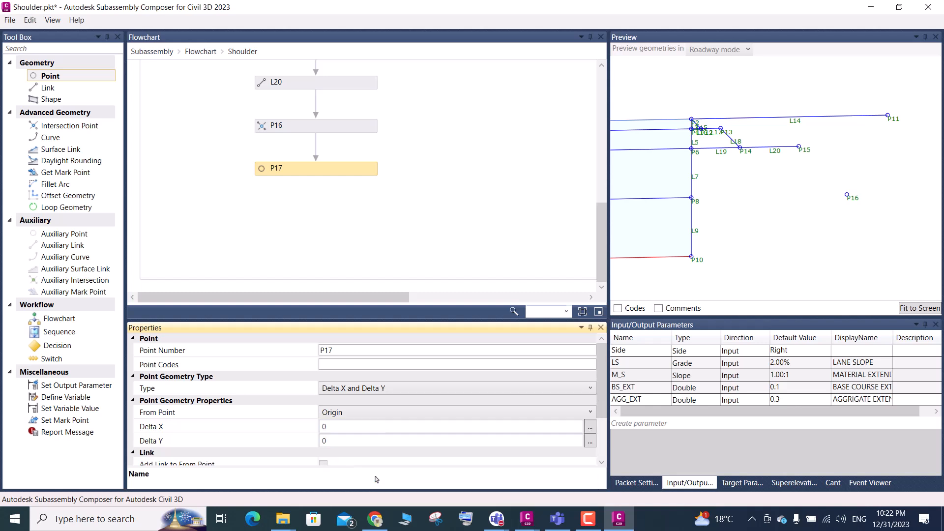
Set P17's From Point to P16 and its Slope to LS
click(357, 416)
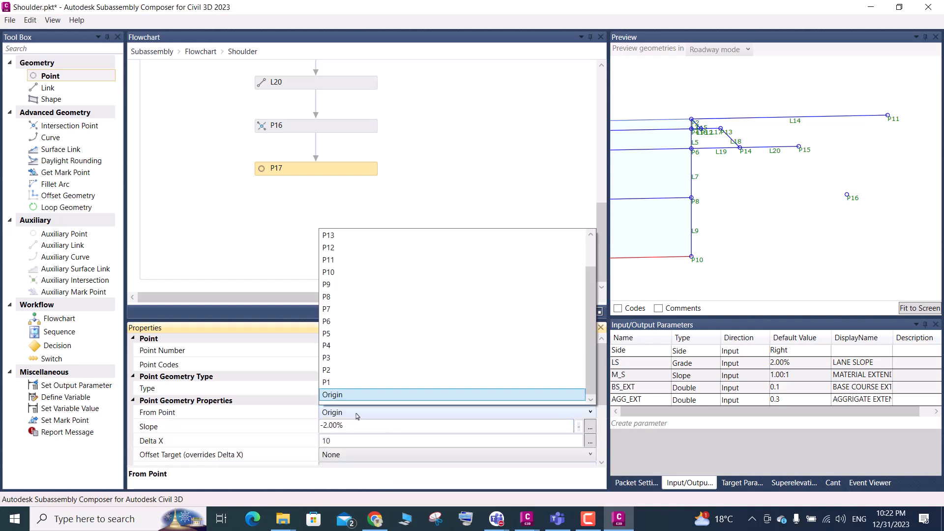
scroll(334, 244, up, 1)
click(334, 236)
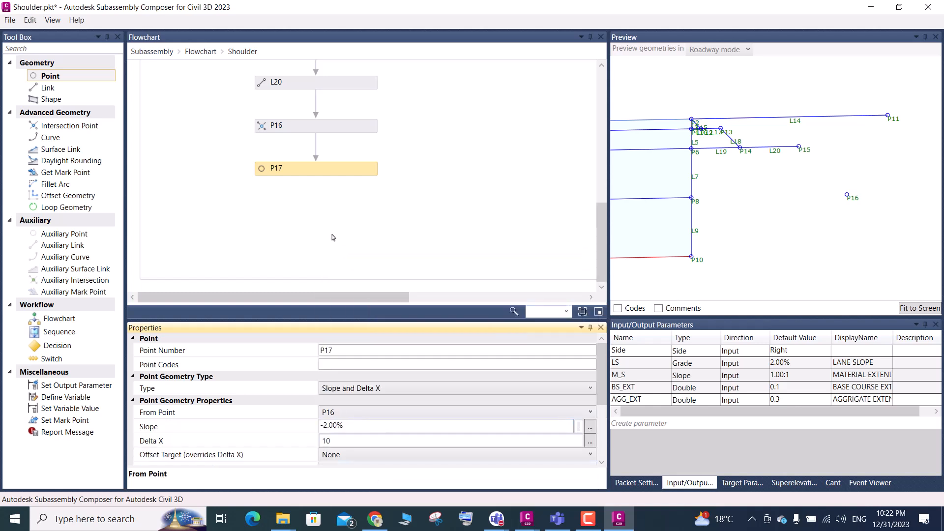
click(346, 427)
drag(346, 426, 321, 437)
text(LS)
Set P17's Delta X to 0.4
click(333, 442)
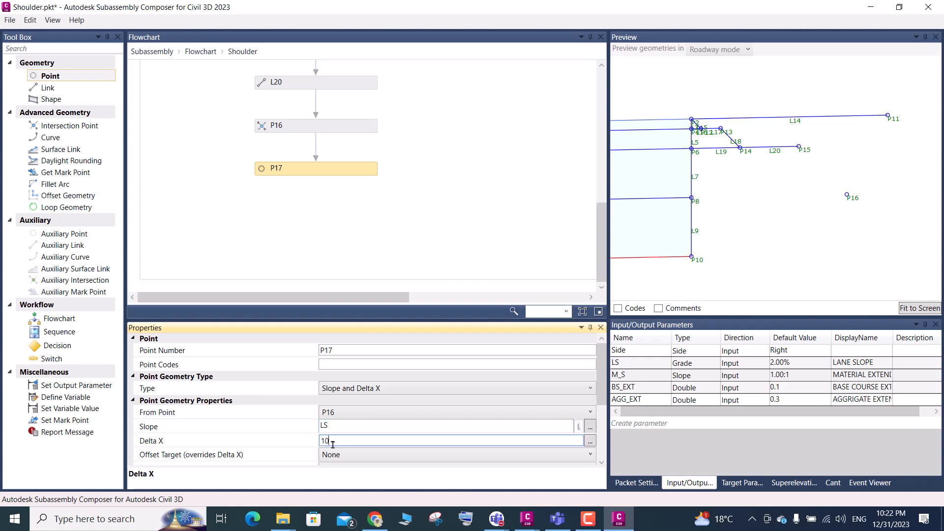
drag(332, 441, 313, 445)
text(.5)
key(BackSpace)
key(BackSpace)
text(4)
Create a new input parameter below AGG_EXT and open its name for editing
click(639, 399)
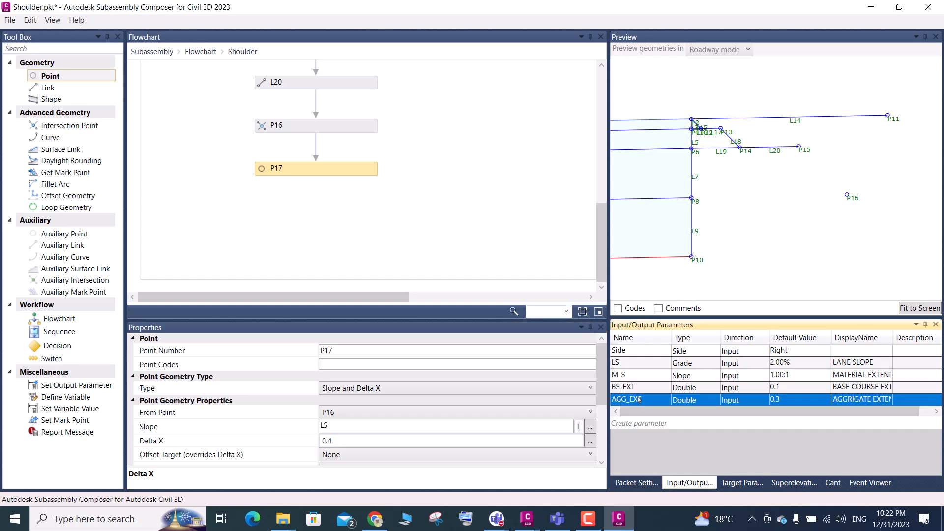
click(642, 423)
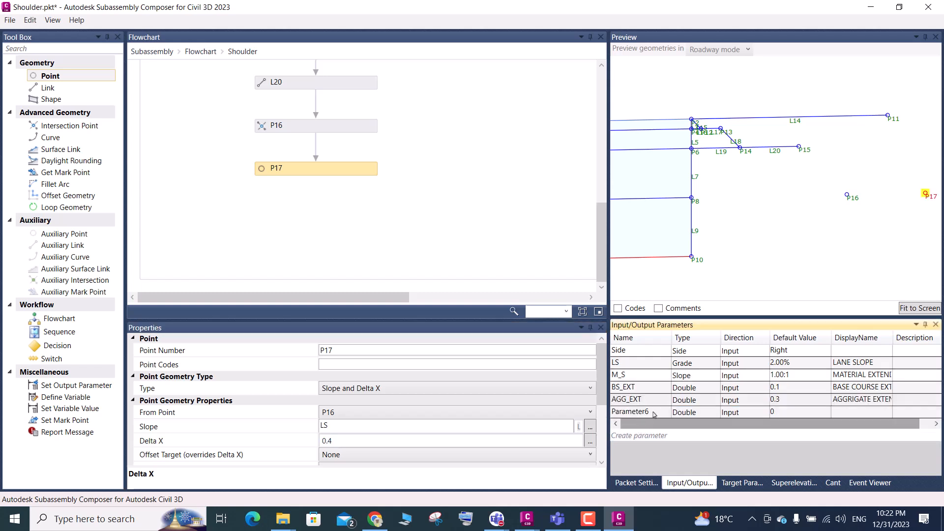
click(654, 413)
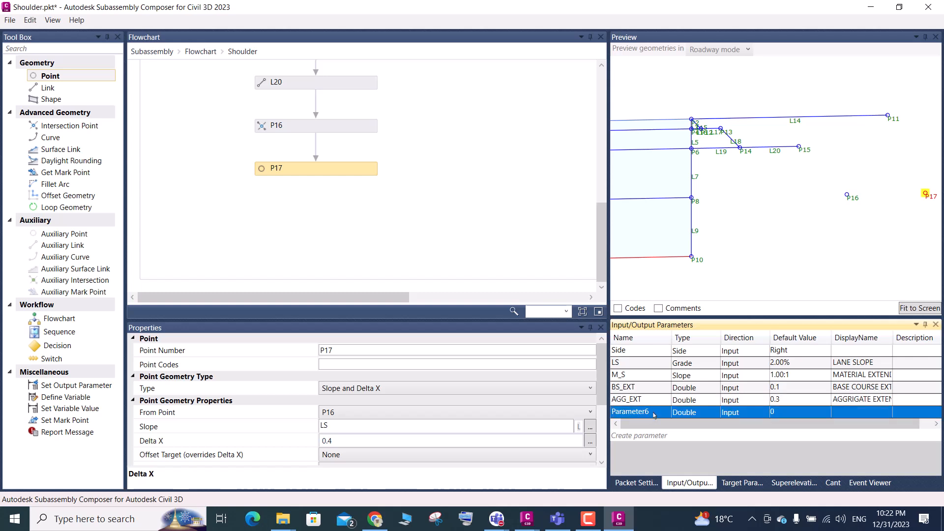
click(654, 413)
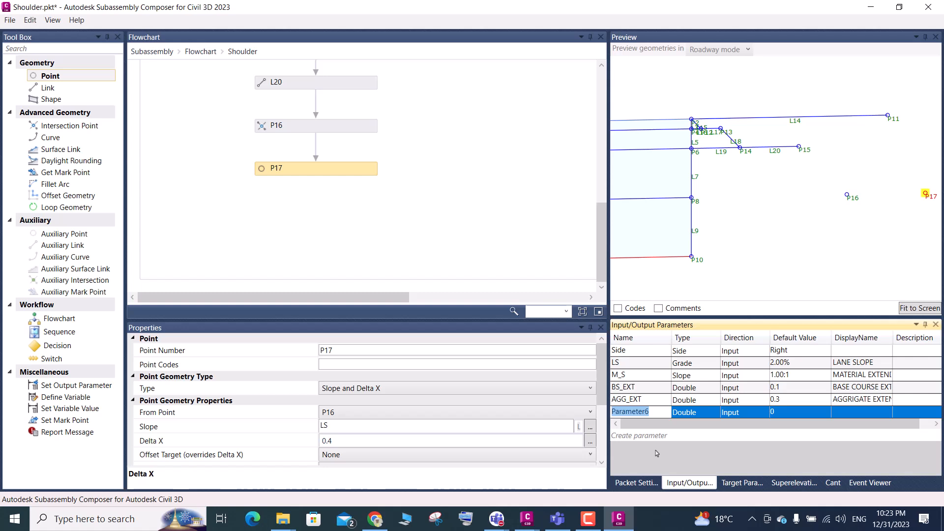
Examine the AGG_EXT parameter and the geometry properties of P13, P14 and P15 in the preview
click(653, 404)
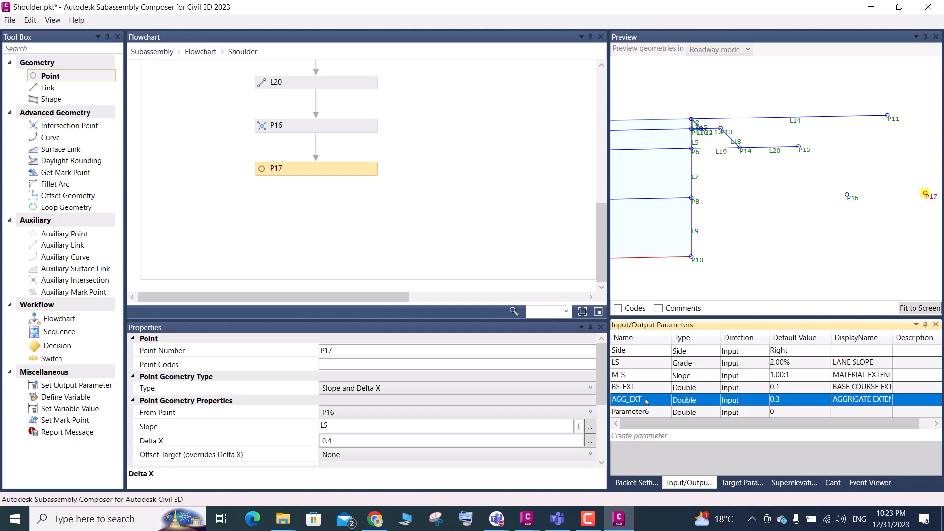
drag(647, 403, 648, 405)
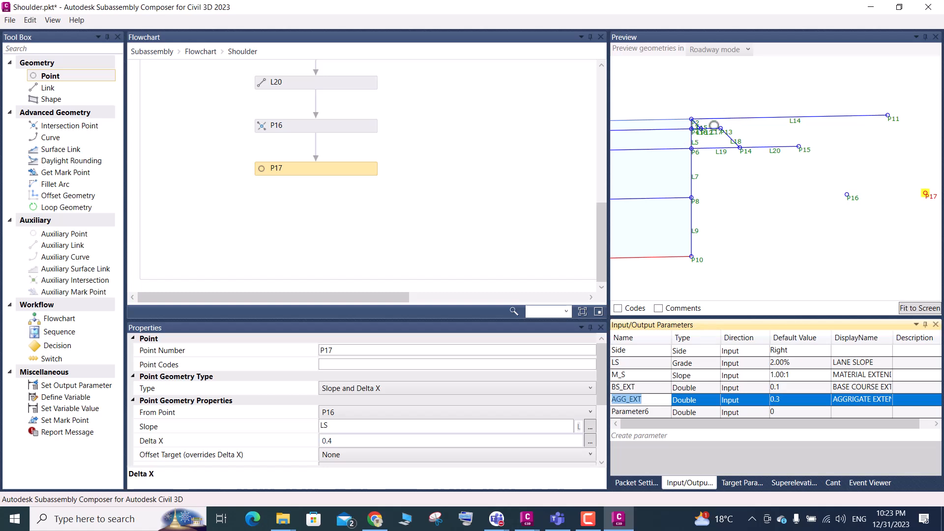
scroll(714, 131, up, 2)
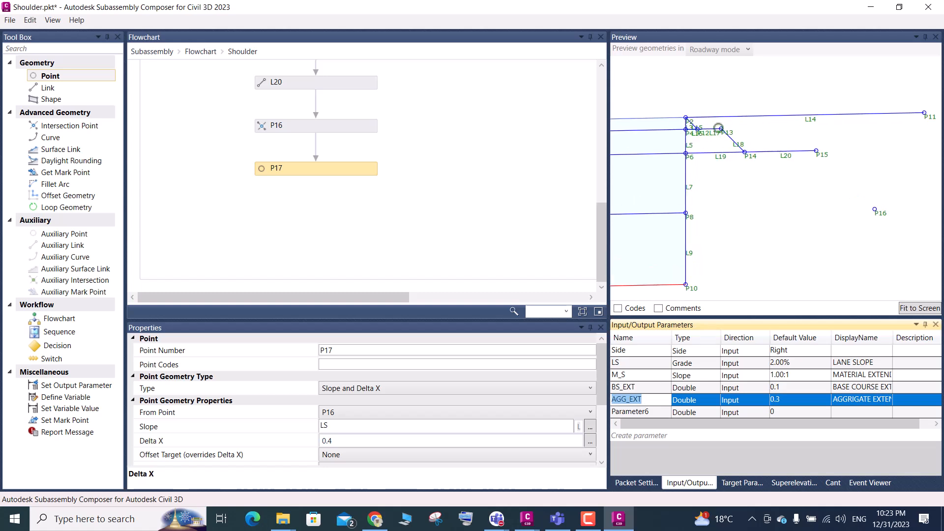
scroll(716, 133, up, 1)
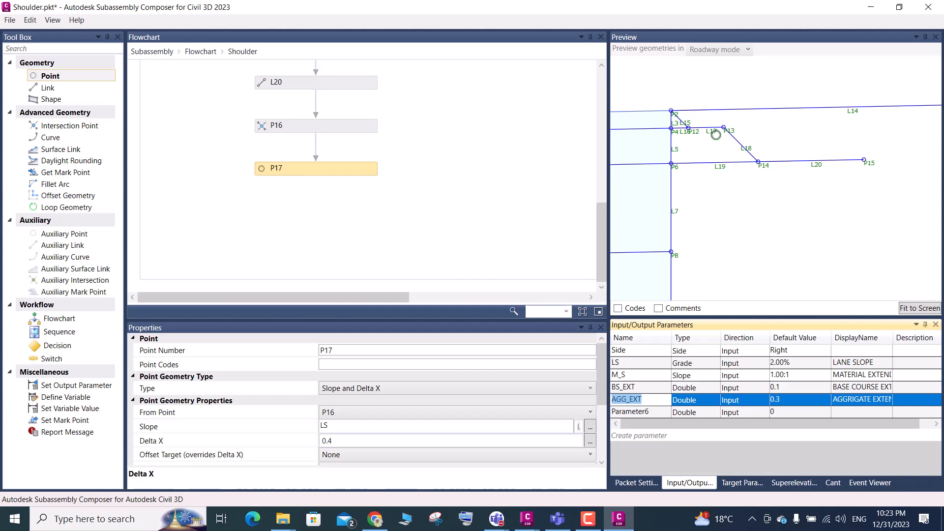
scroll(733, 127, up, 1)
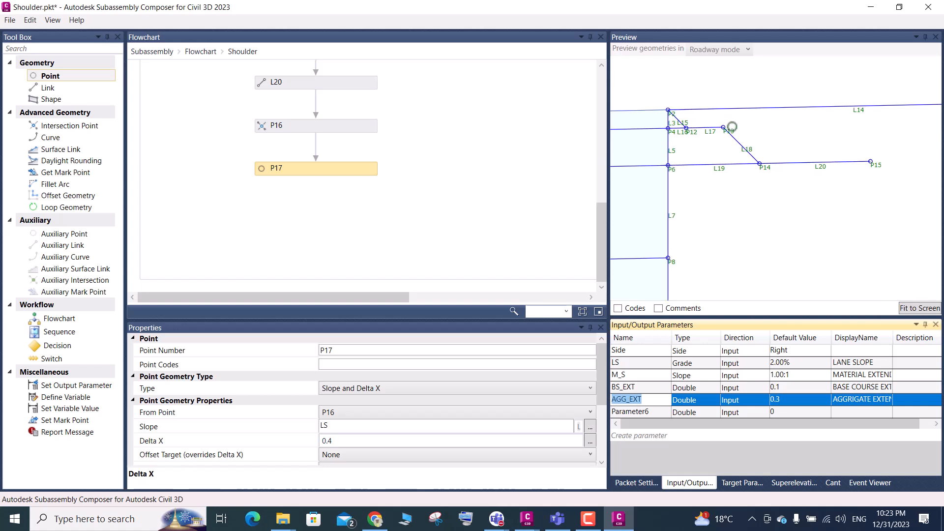
scroll(726, 129, up, 1)
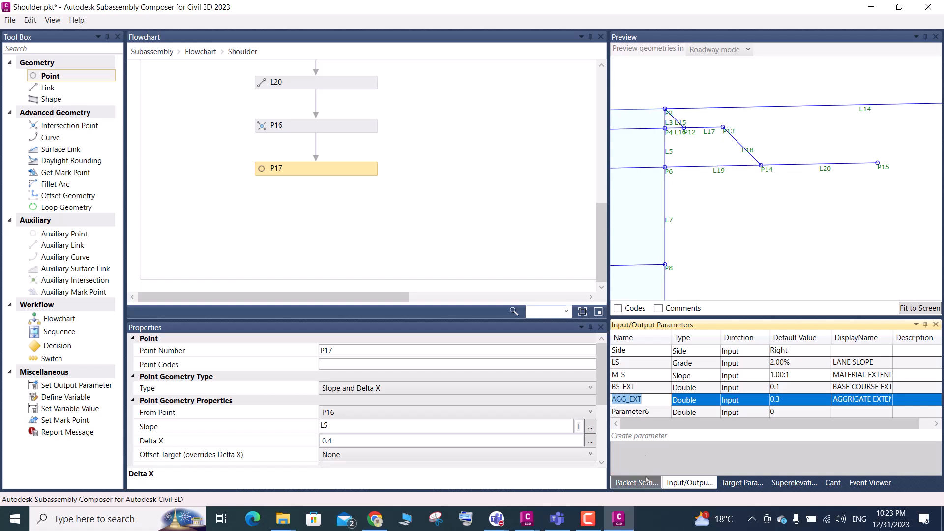
scroll(718, 141, down, 3)
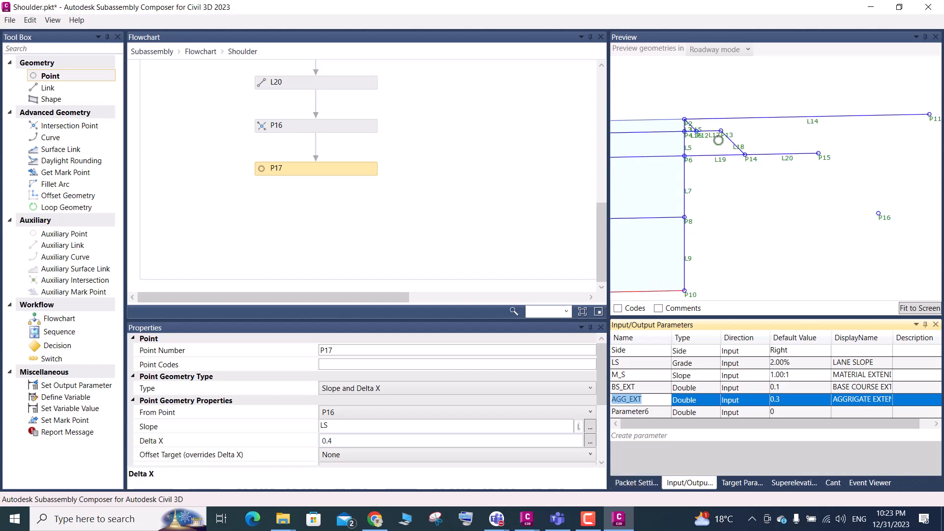
scroll(728, 135, up, 3)
scroll(728, 134, up, 3)
scroll(723, 134, up, 2)
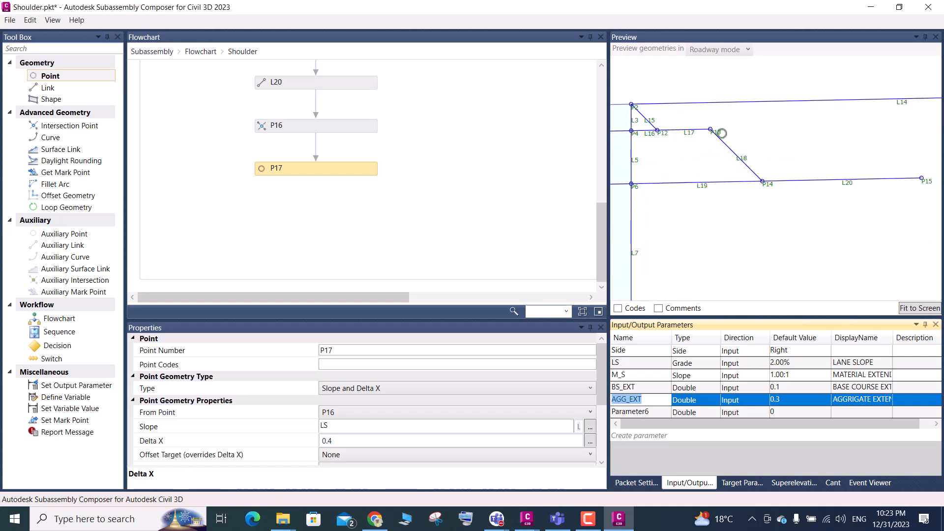
click(719, 132)
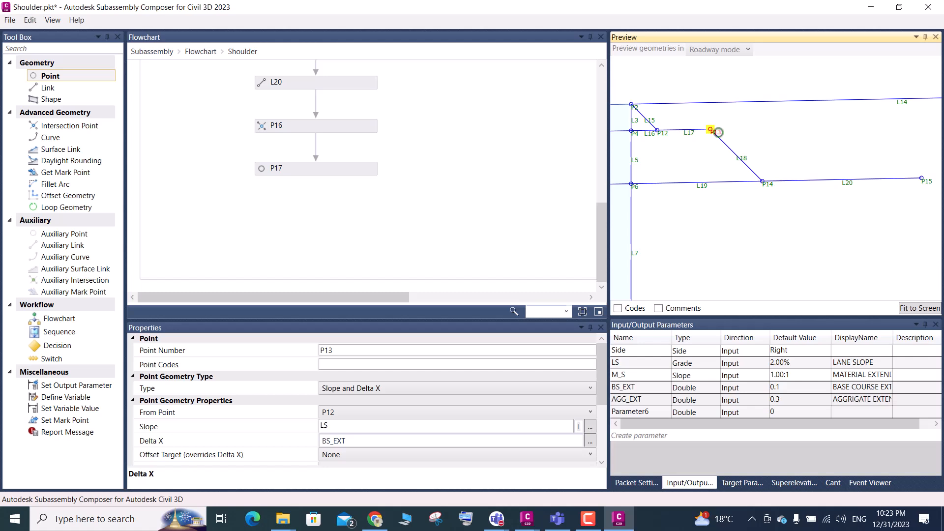
scroll(669, 125, down, 2)
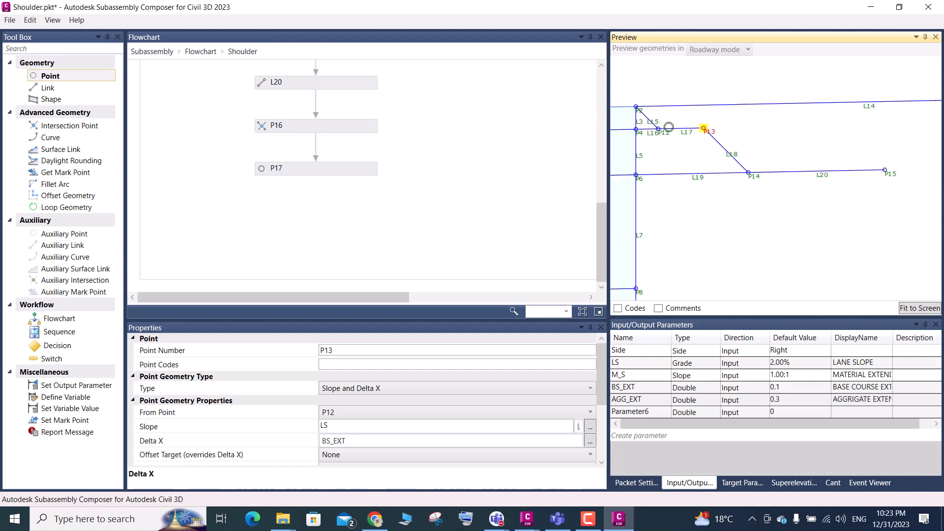
scroll(669, 125, down, 1)
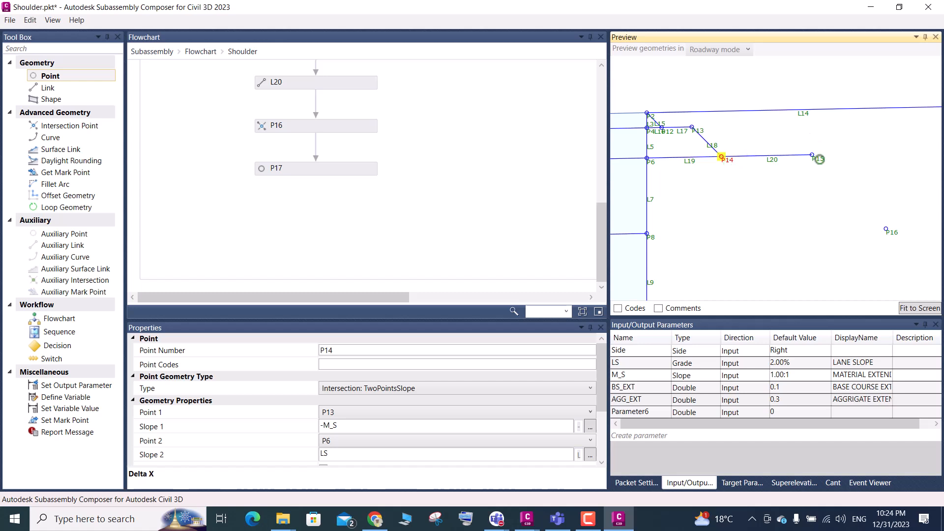
click(819, 160)
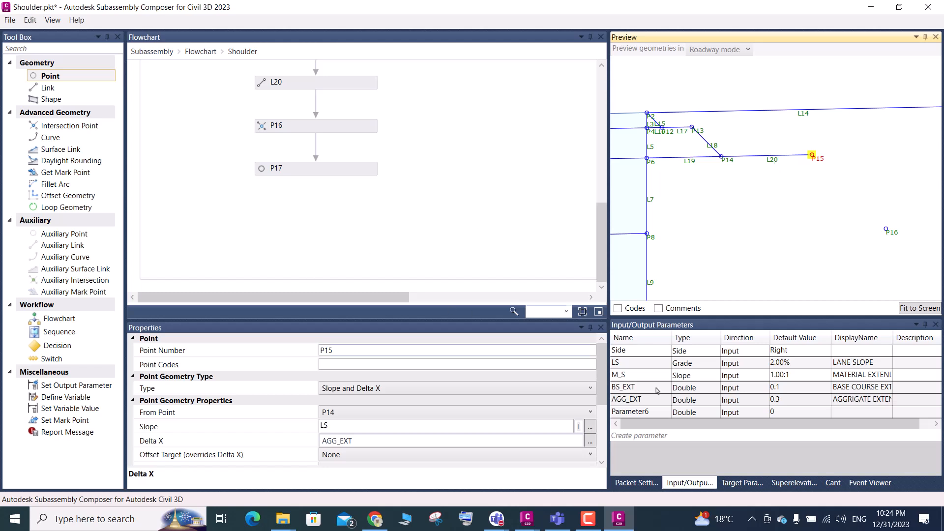
scroll(727, 198, down, 4)
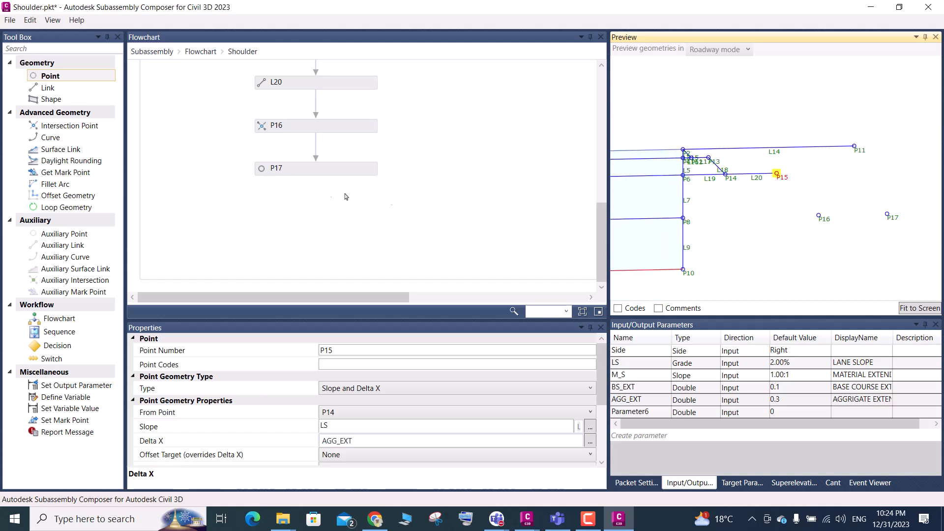
Rename the new input parameter below AGG_EXT as SUB_EXT
click(302, 176)
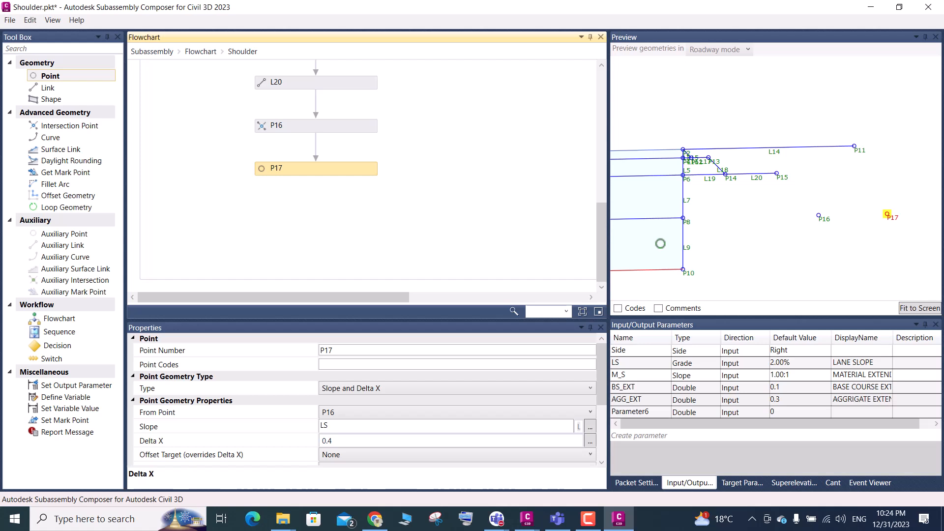
click(653, 417)
click(653, 417)
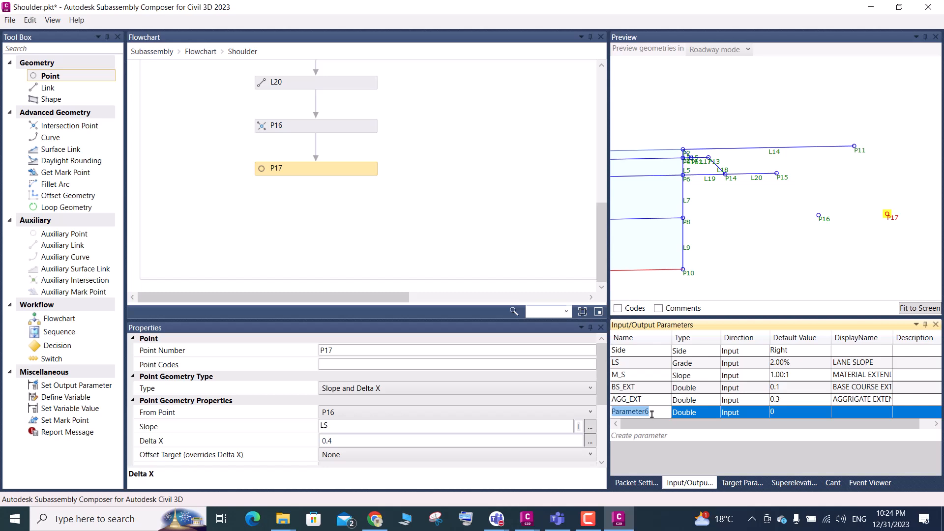
key(BackSpace)
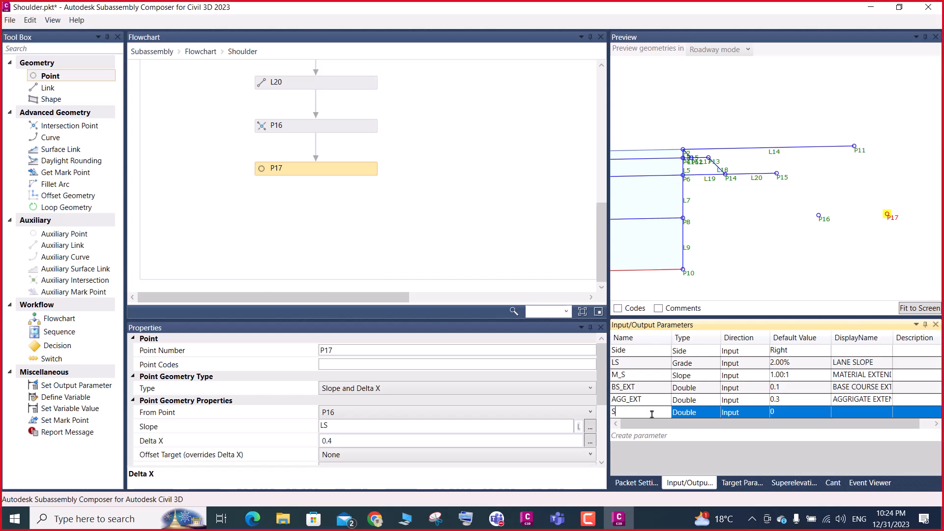
text(SUB_EXT)
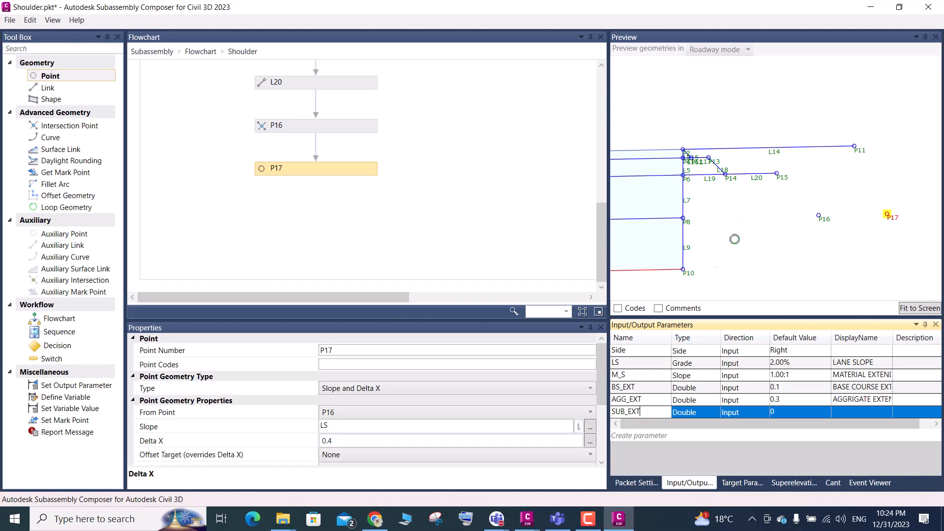
click(762, 247)
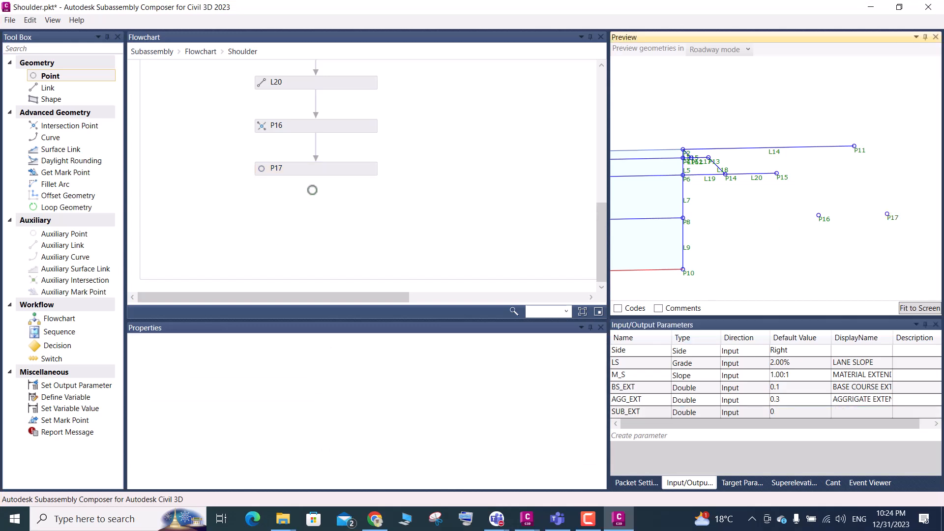
Add a link below P17 in the flowchart with start point P15 and end point P16
drag(45, 88, 324, 200)
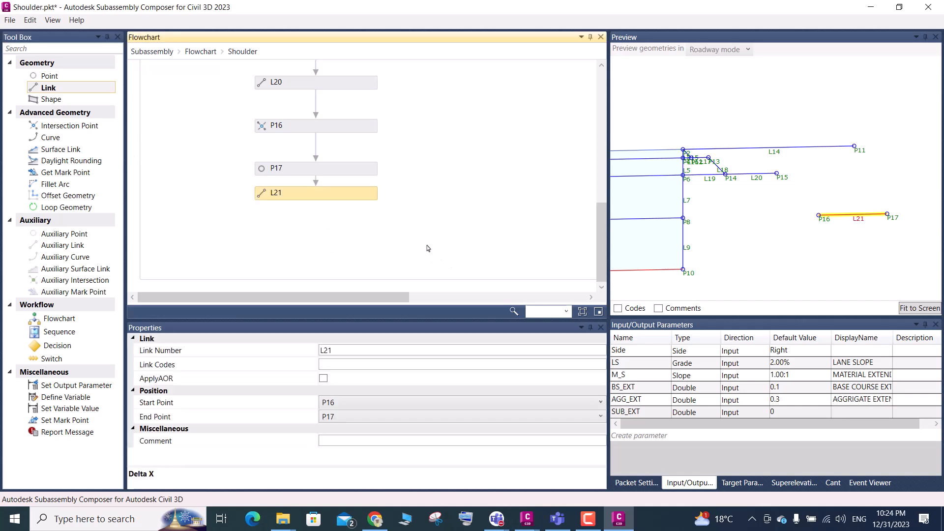
click(341, 406)
scroll(337, 246, up, 3)
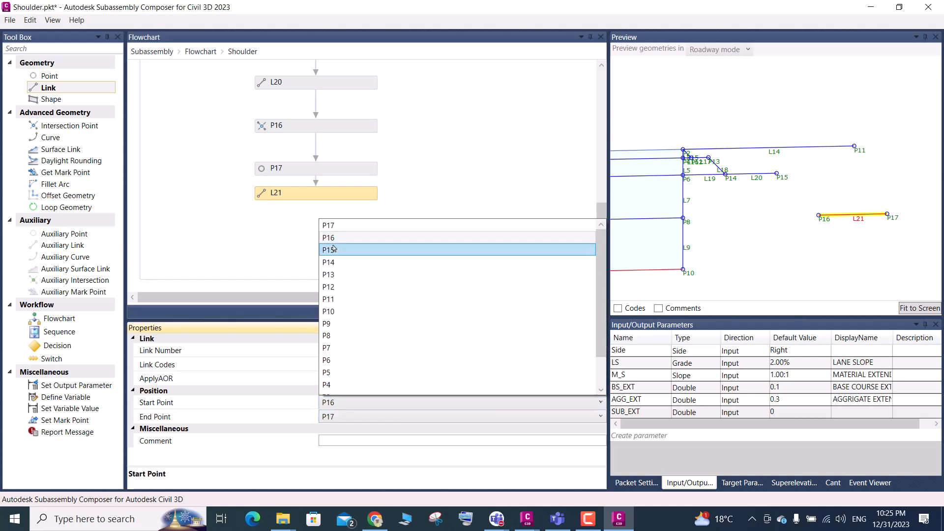
click(334, 250)
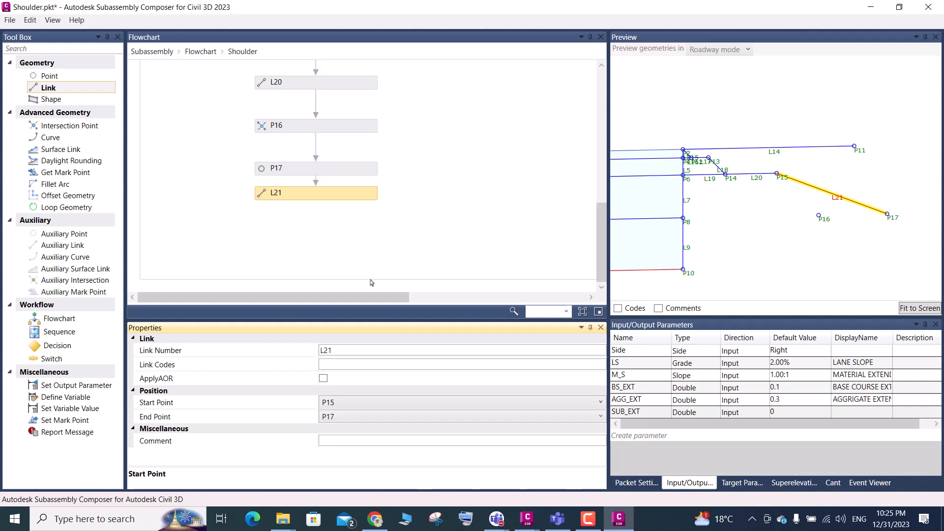
click(350, 417)
click(339, 255)
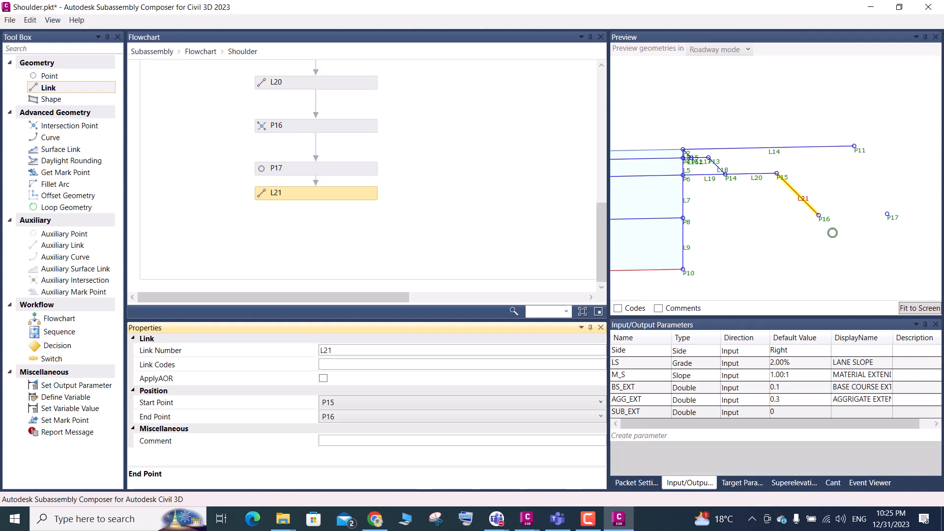
Add a link below L21 in the flowchart with start point P8 and end point P16
mouse_move(59, 91)
mouse_down()
mouse_move(317, 225)
mouse_move(314, 208)
mouse_move(321, 220)
mouse_up()
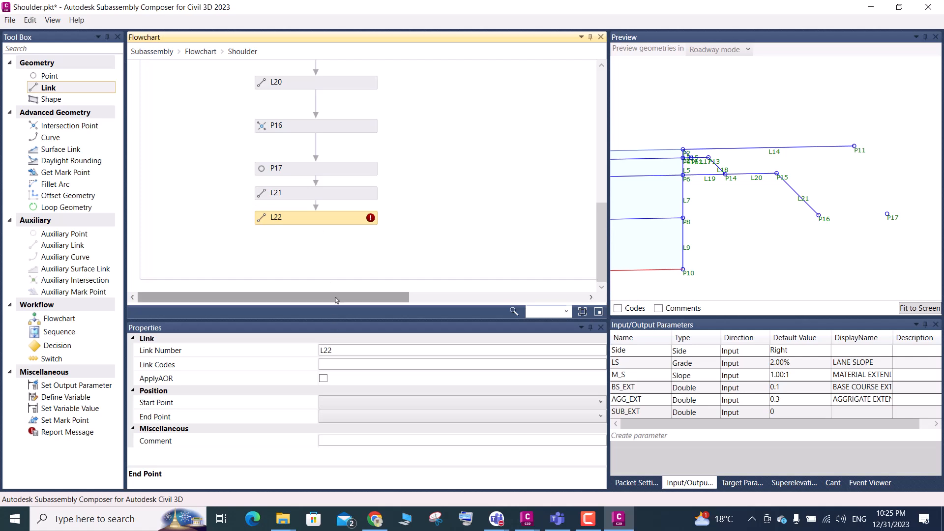
click(327, 402)
scroll(349, 262, up, 1)
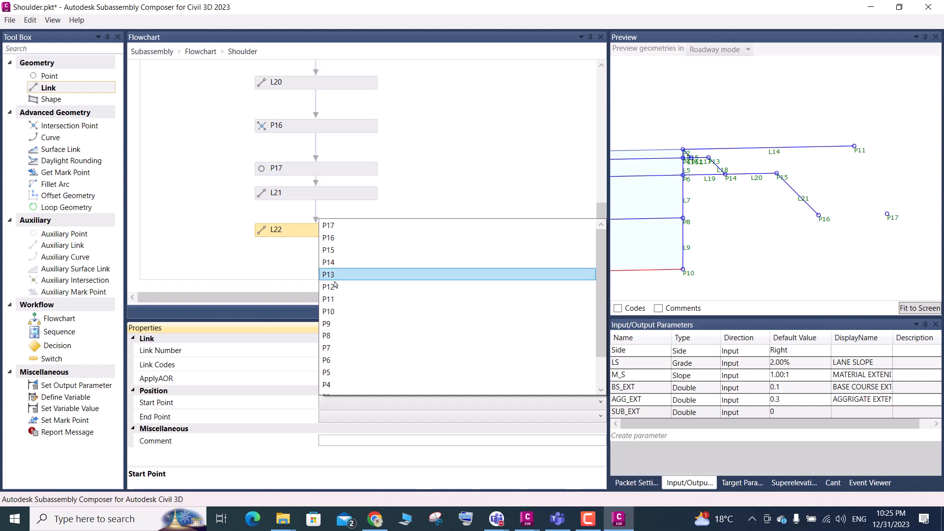
click(327, 335)
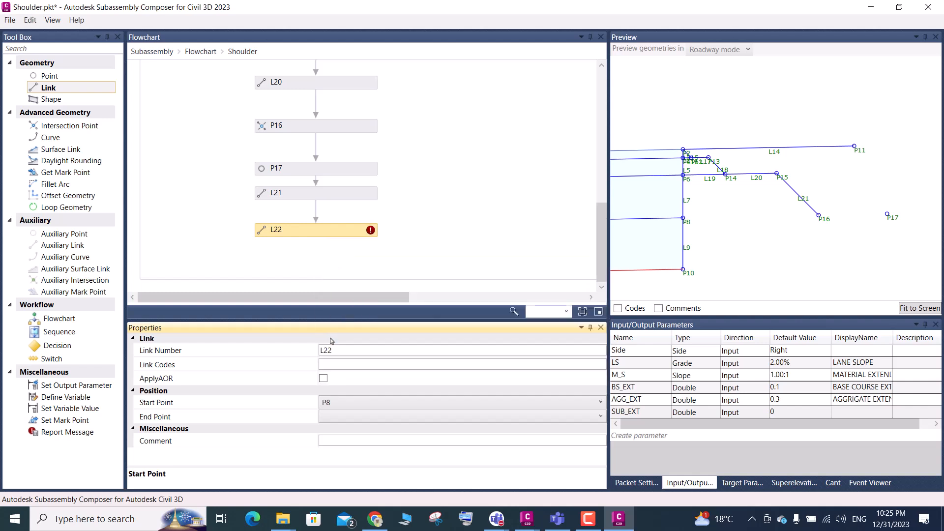
click(349, 417)
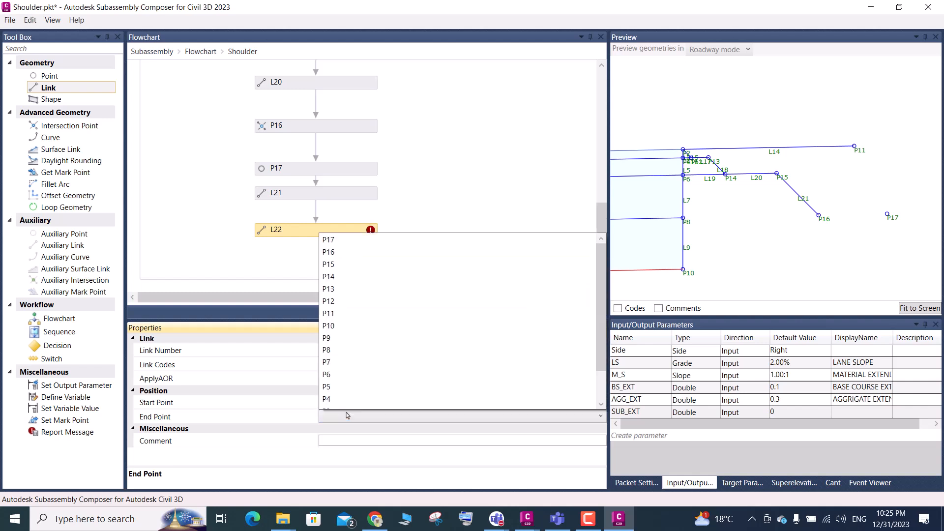
click(337, 253)
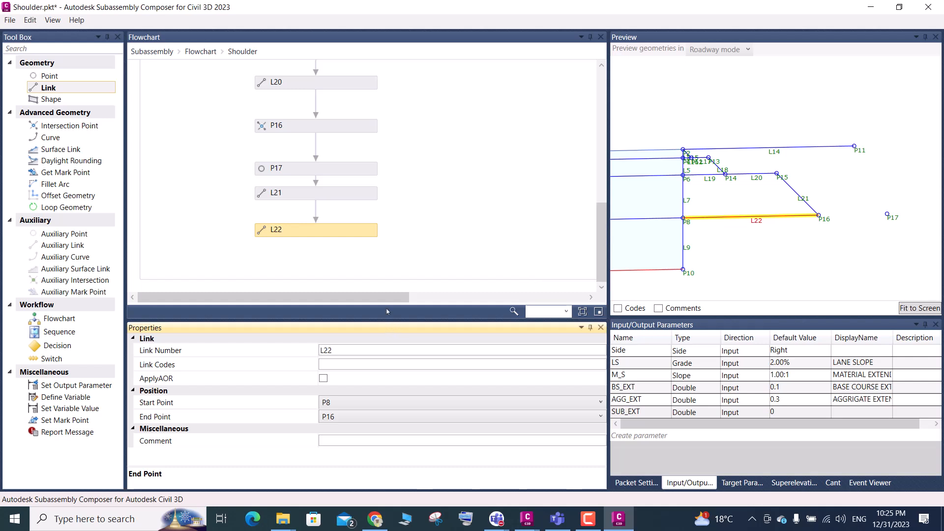
Add a link below L22 in the flowchart with start point P16 and end point P17
drag(388, 303, 582, 280)
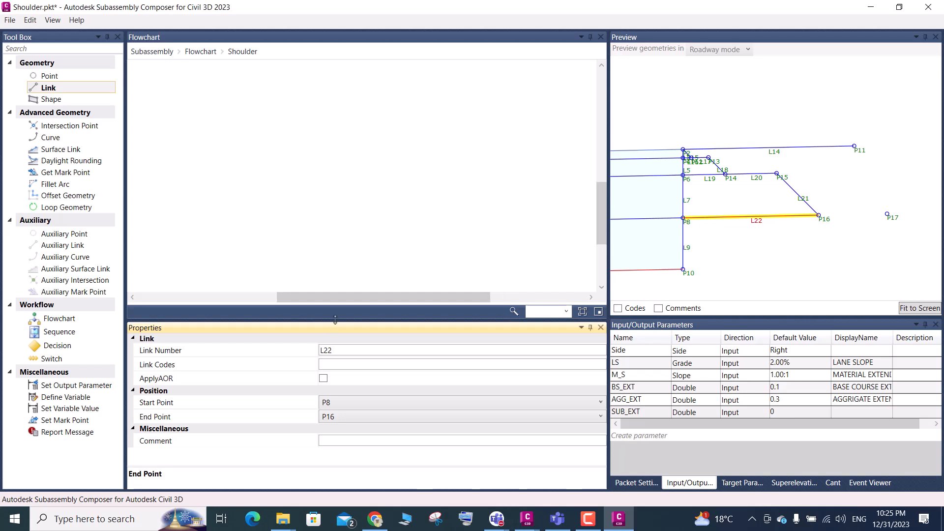
scroll(426, 259, down, 5)
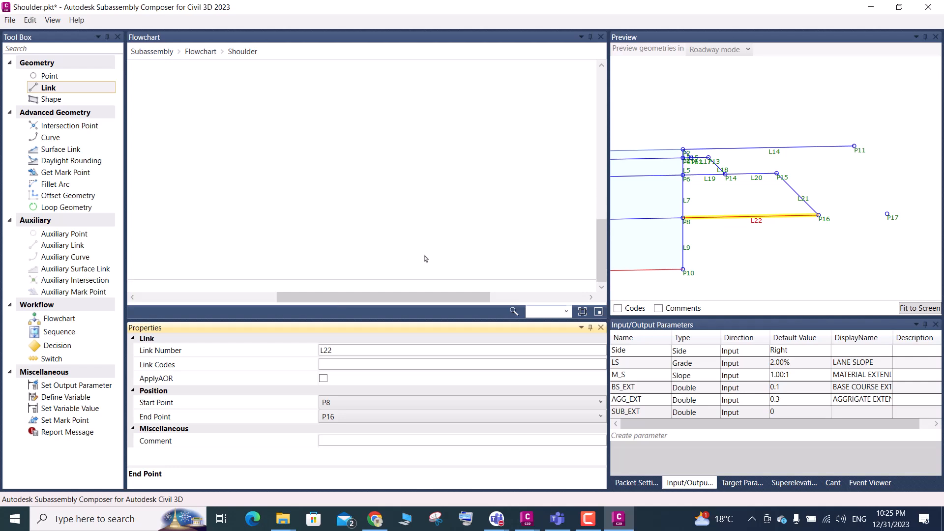
scroll(425, 257, left, 3)
drag(390, 299, 293, 319)
scroll(285, 275, up, 6)
scroll(285, 275, down, 3)
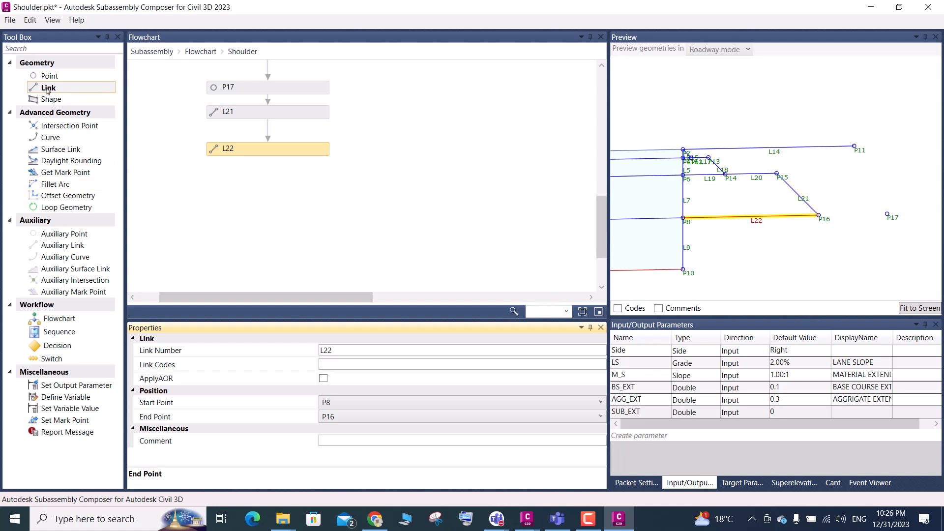
drag(48, 90, 285, 179)
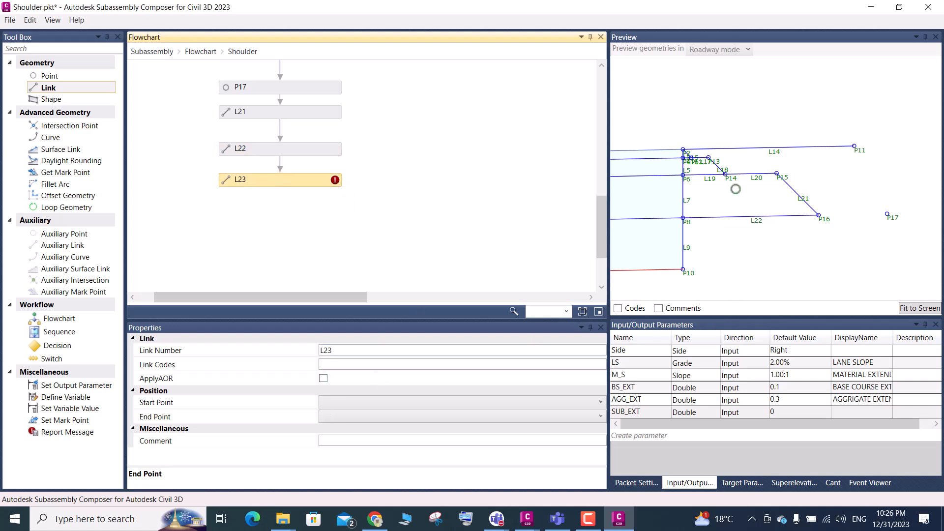
click(344, 408)
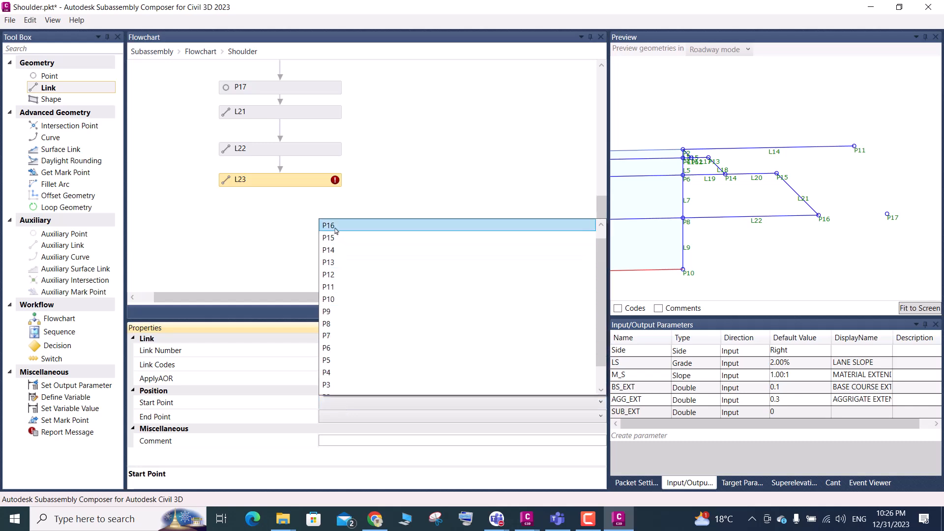
click(334, 226)
click(345, 417)
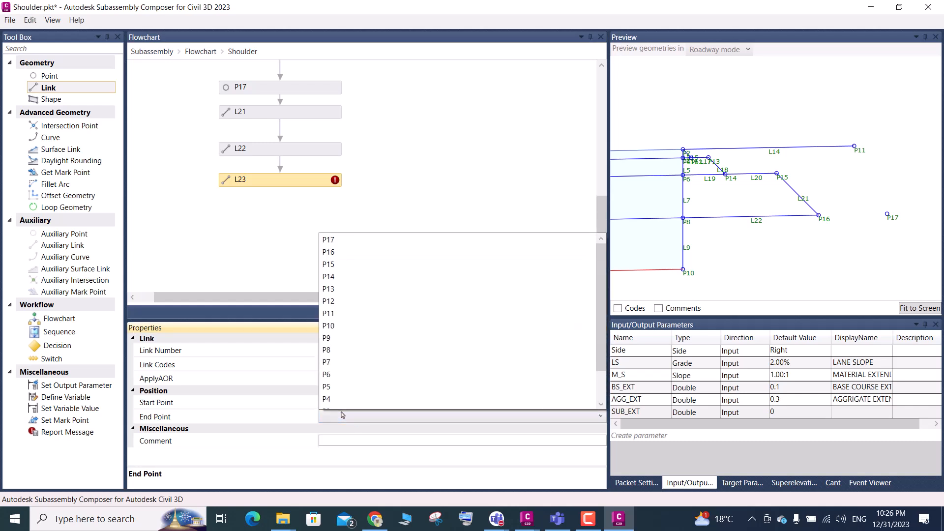
click(332, 243)
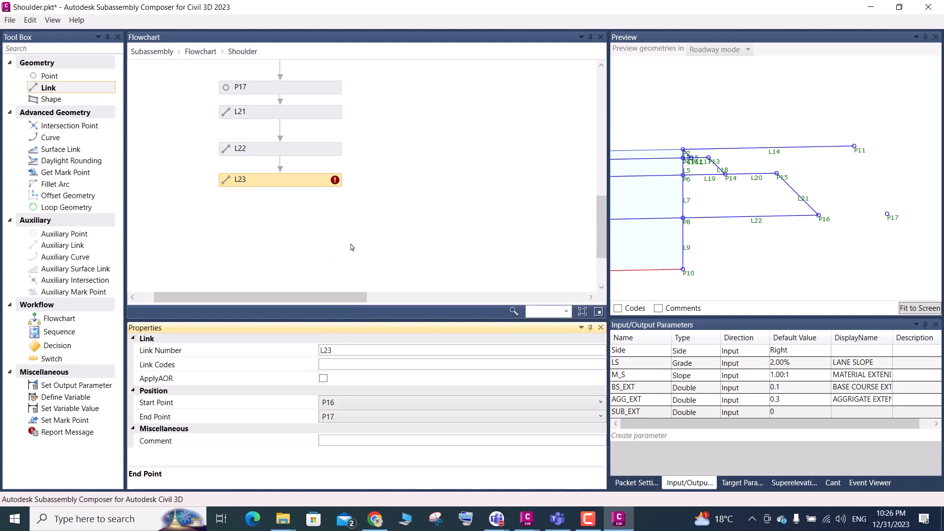
Examine the stepped shoulder layers in the preview, from the lane edge at P2 out to P17
click(910, 308)
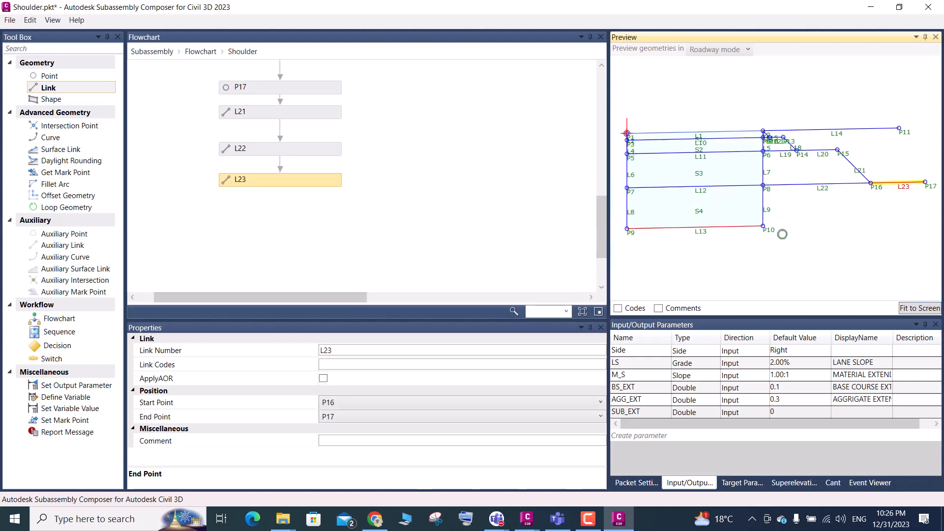
scroll(786, 229, down, 3)
scroll(878, 174, up, 3)
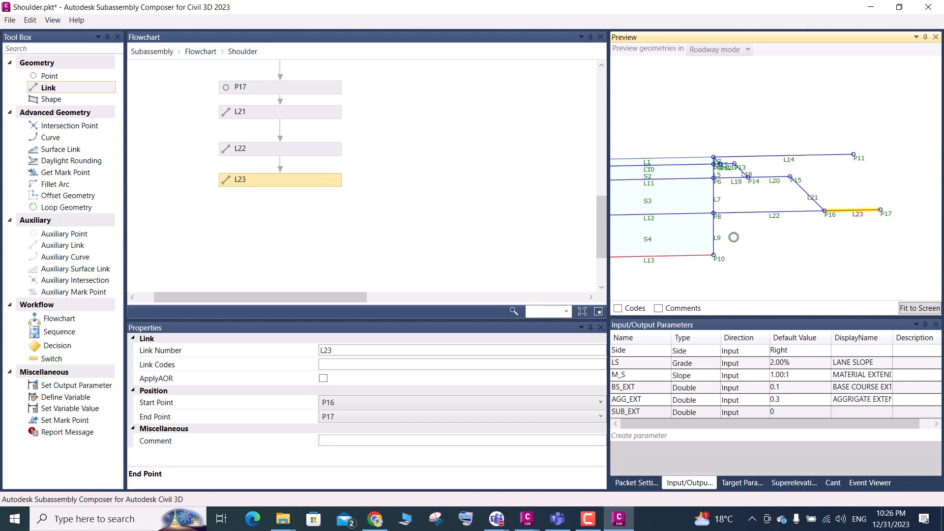
scroll(778, 171, up, 1)
scroll(769, 194, up, 1)
scroll(765, 191, up, 1)
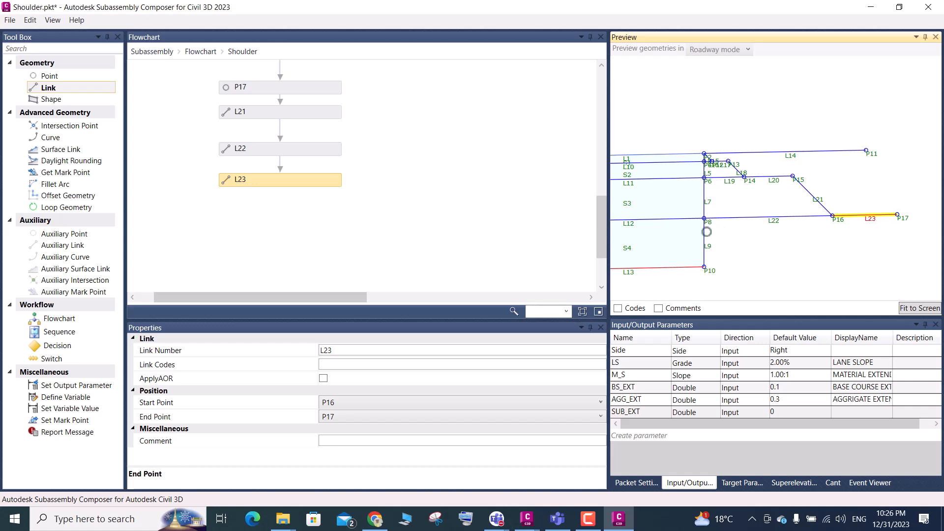
scroll(718, 161, up, 2)
scroll(718, 161, up, 2)
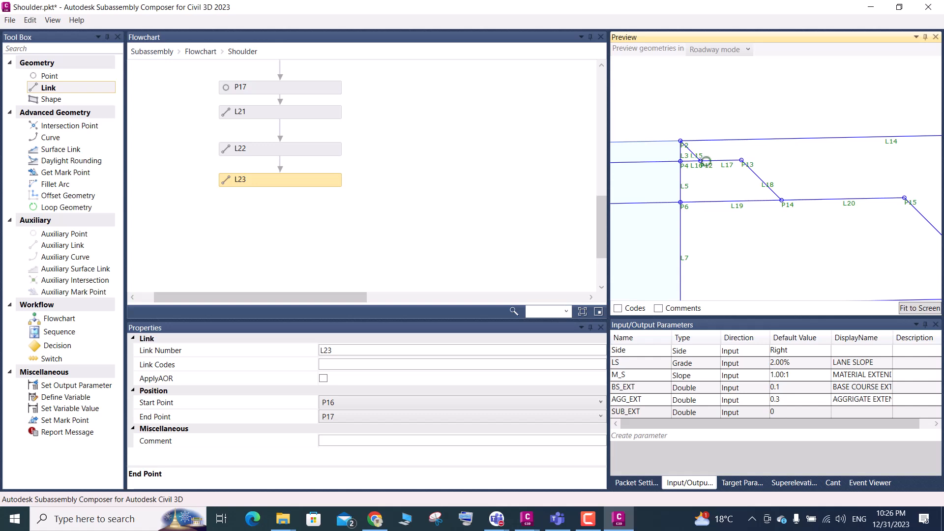
scroll(716, 189, down, 2)
scroll(721, 200, down, 4)
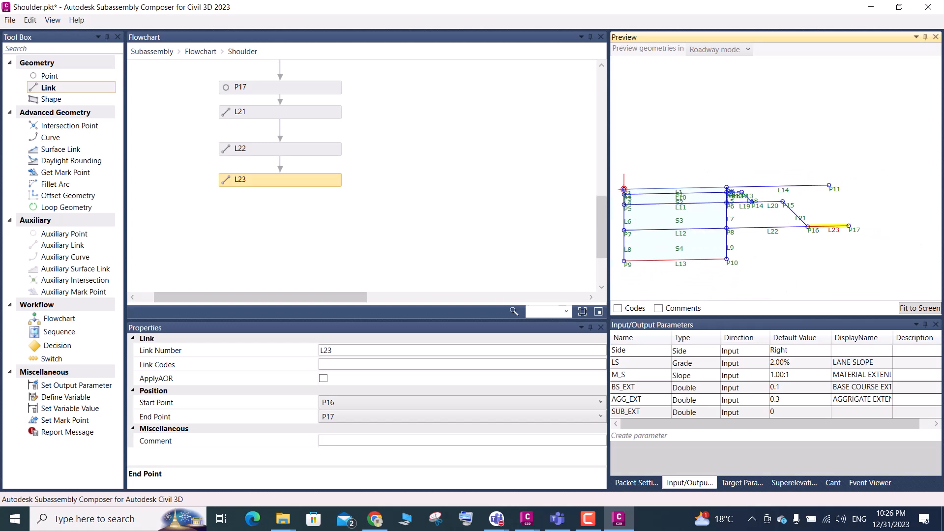
Add an intersection point directly below L23, connect it to that link, and set its geometry type to Intersection: TwoPointsSlope
drag(73, 127, 265, 212)
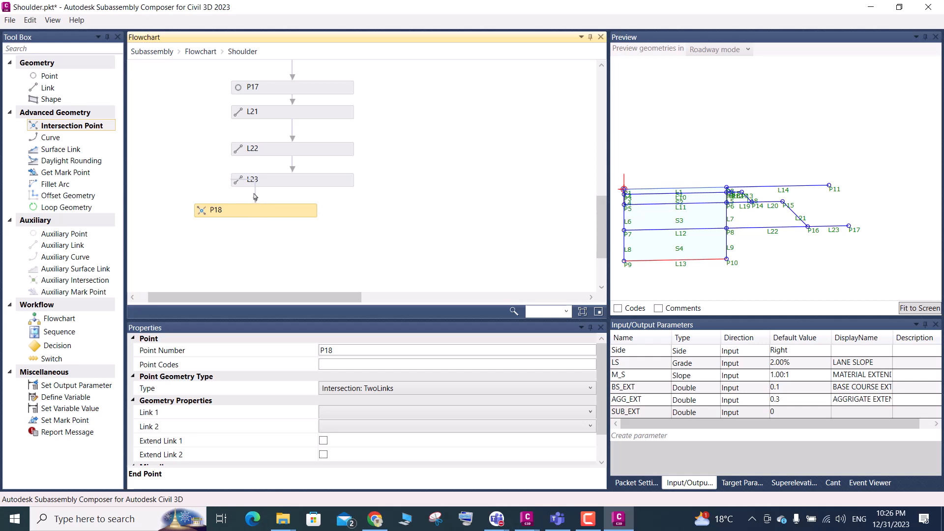
click(256, 196)
key(Delete)
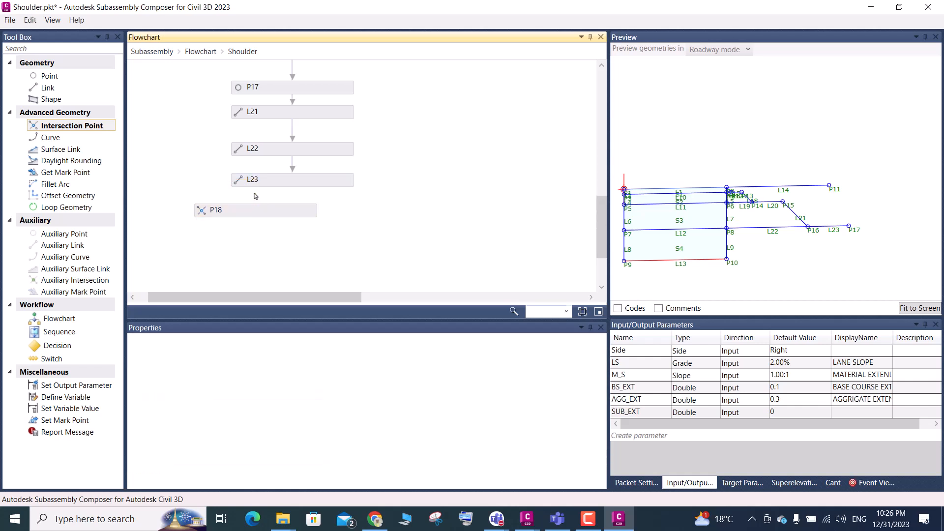
drag(254, 209, 298, 203)
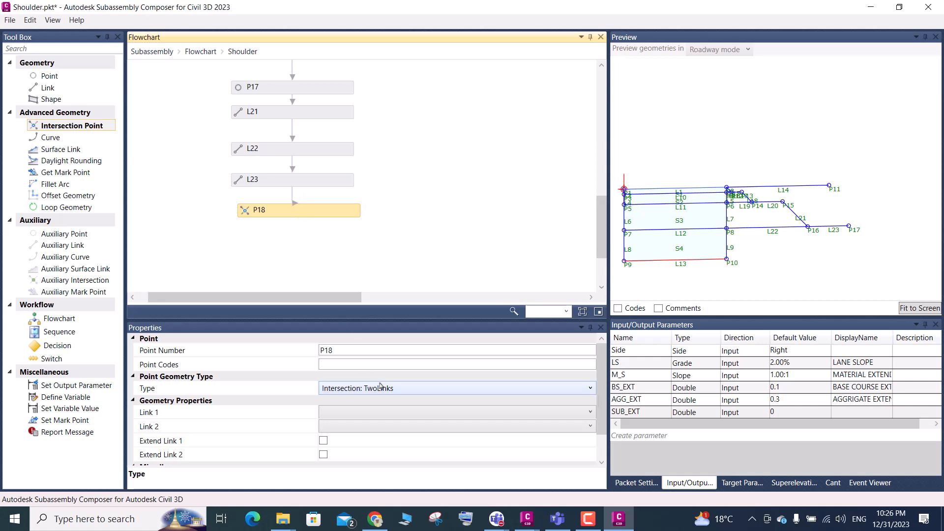
click(381, 387)
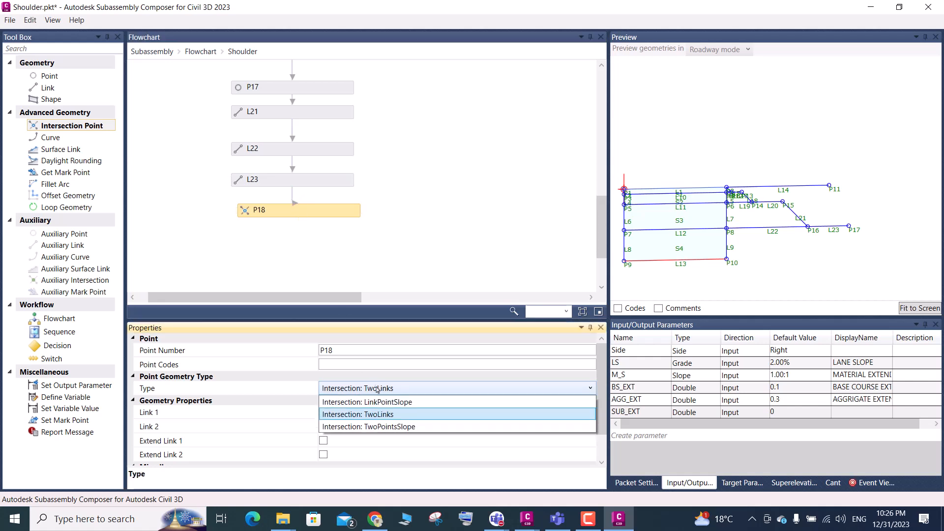
click(387, 427)
click(372, 413)
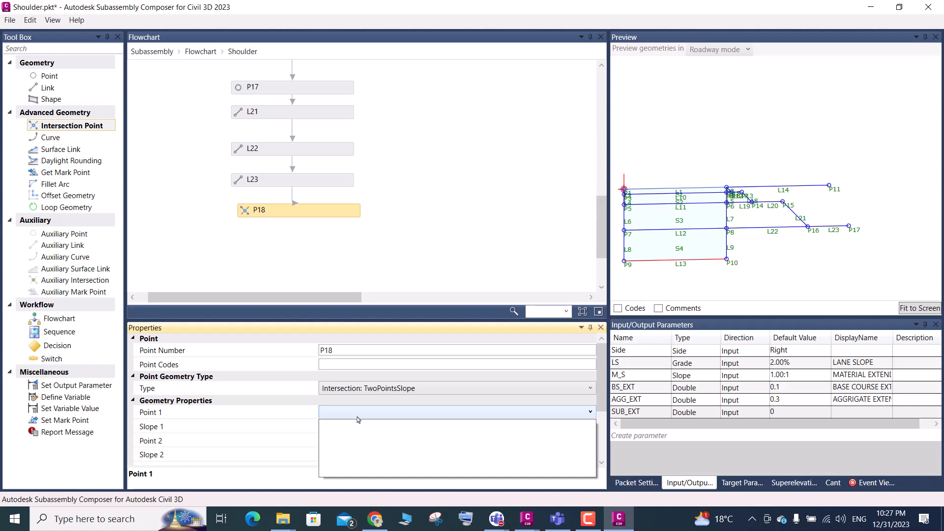
click(386, 417)
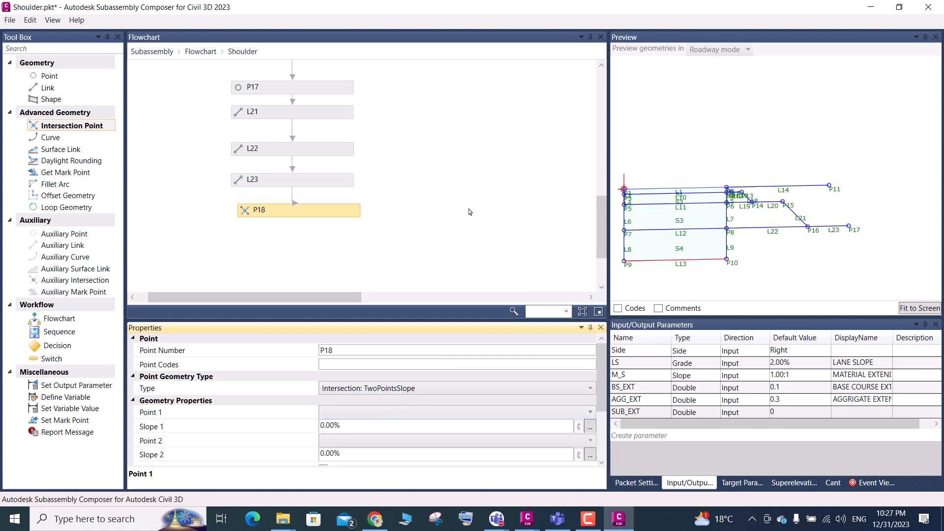
Save the subassembly, replacing the existing Shoulder.pkt file in the Day-03 folder
key(ctrl+s)
click(10, 21)
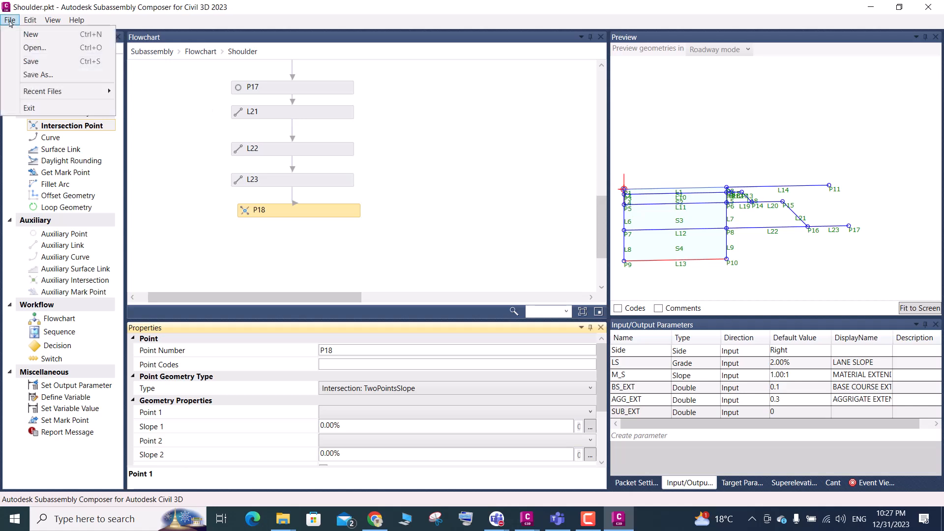
click(38, 74)
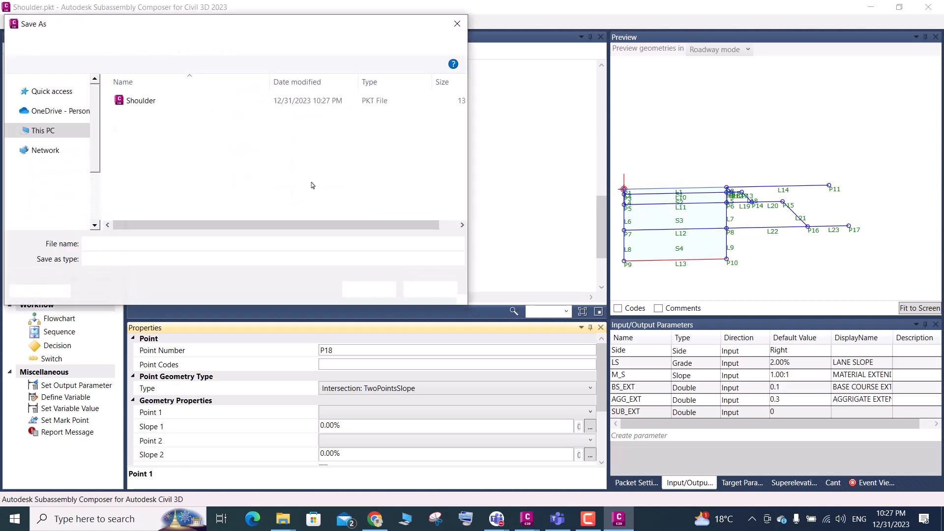
click(364, 294)
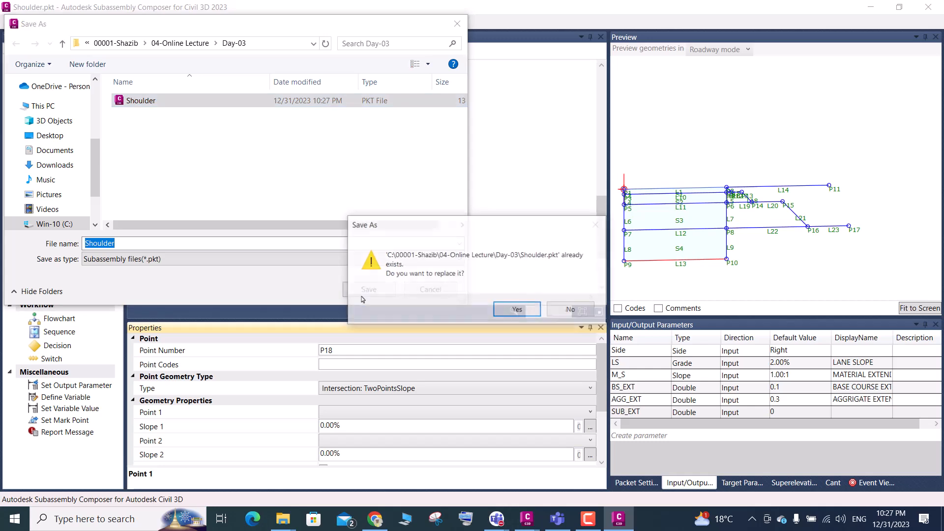
click(504, 305)
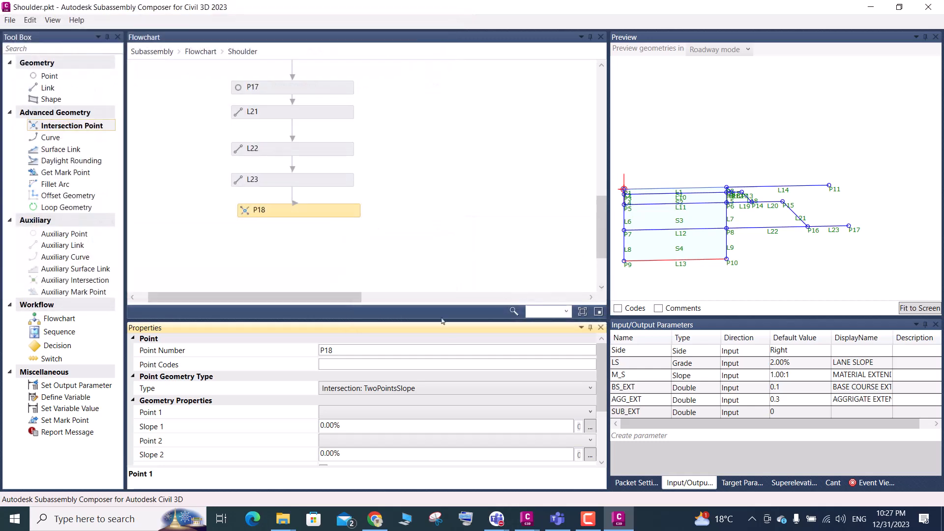
Reselect intersection point P18 in the flowchart and open its Point 1 choices
click(356, 414)
click(358, 418)
click(427, 236)
click(811, 158)
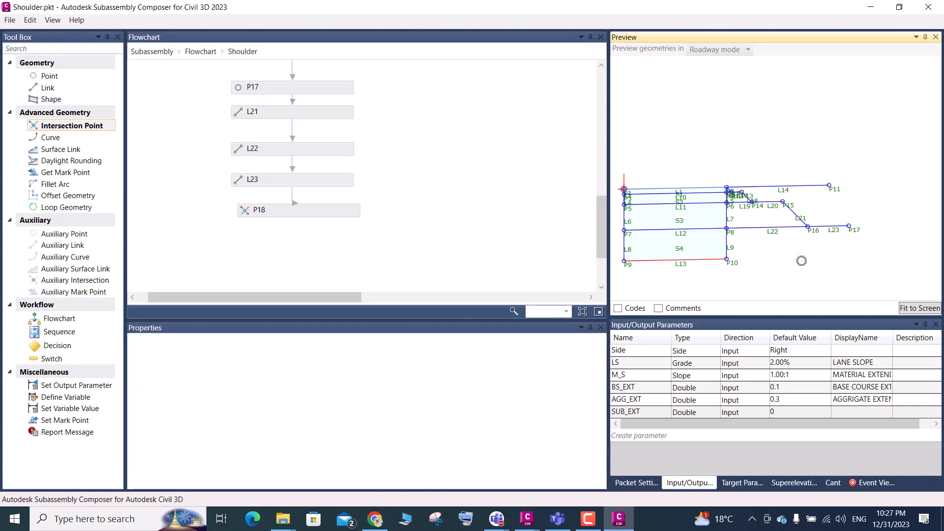
click(426, 148)
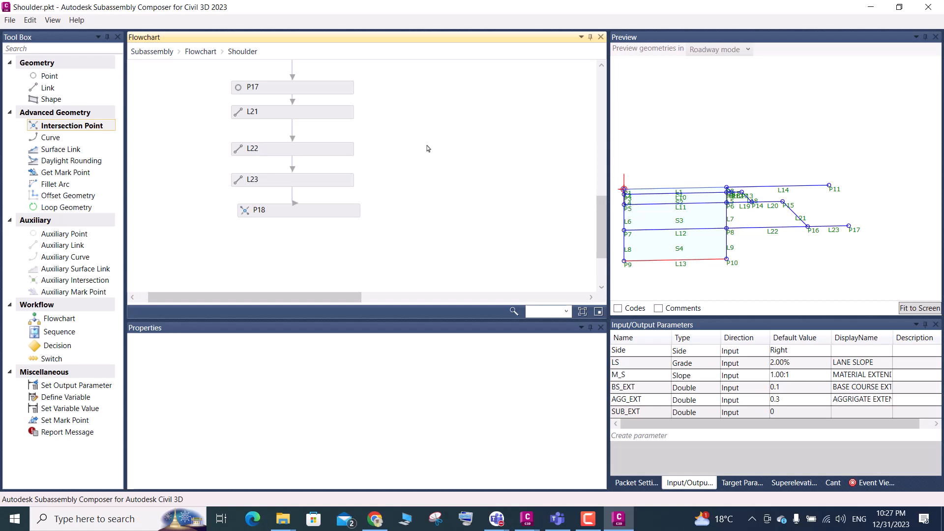
click(772, 268)
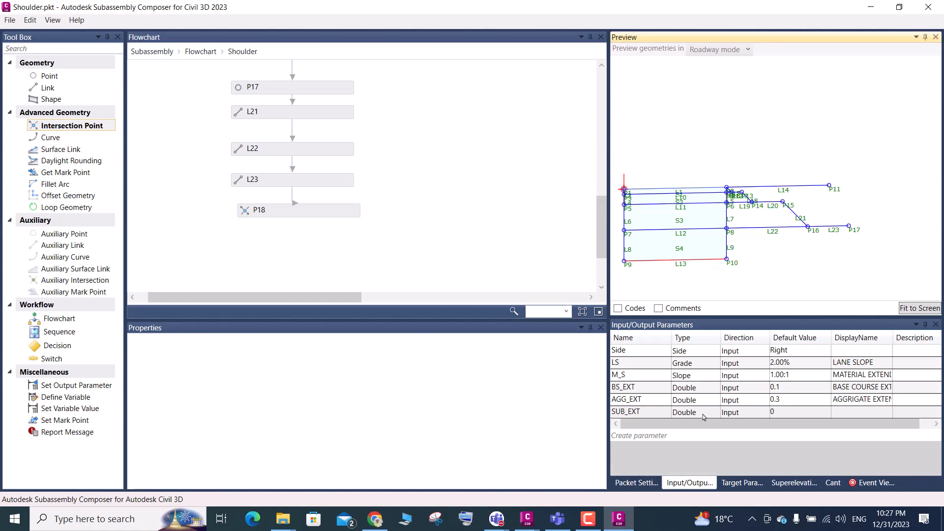
click(305, 210)
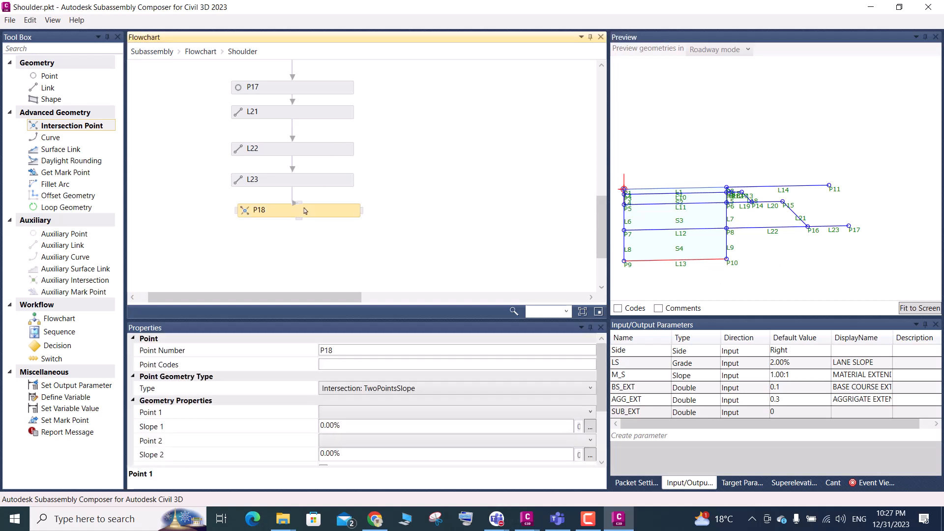
click(396, 413)
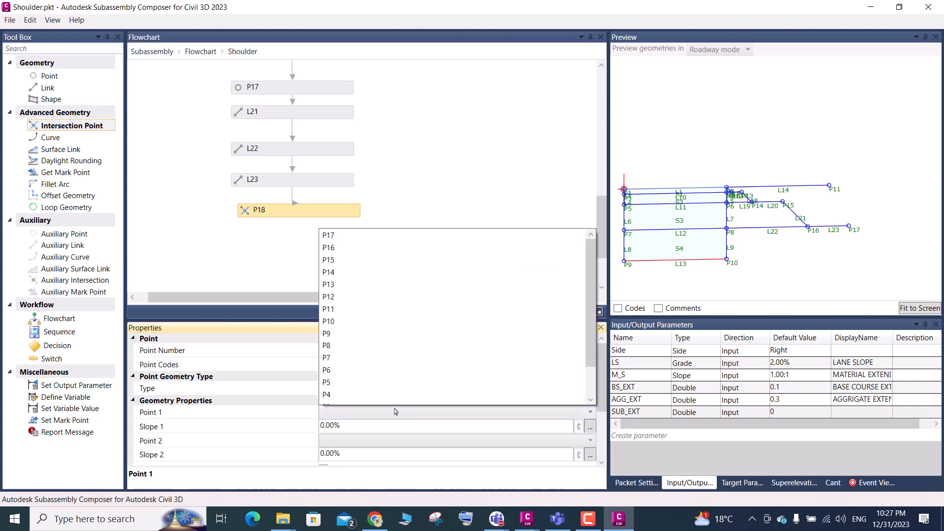
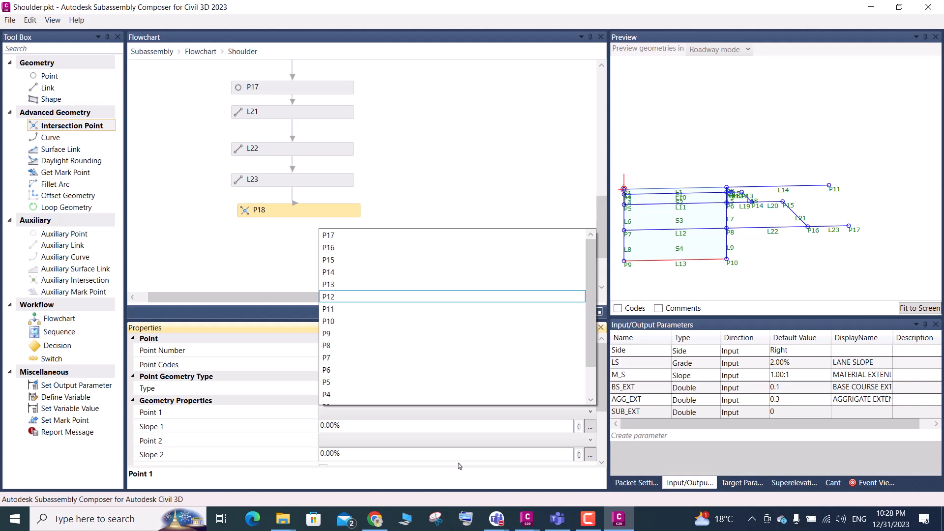
Set P18's Point 1 to P17 and its Slope 1 to -M_S
click(476, 160)
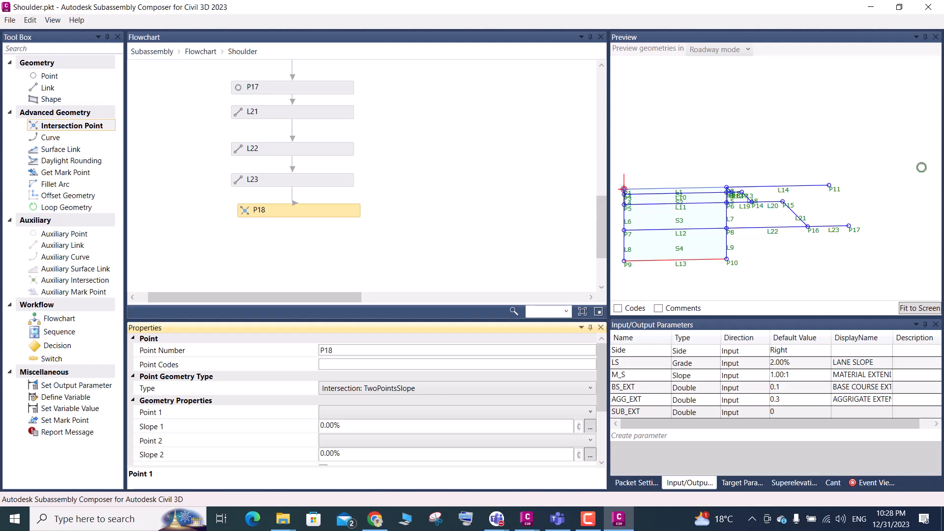
click(398, 415)
click(336, 236)
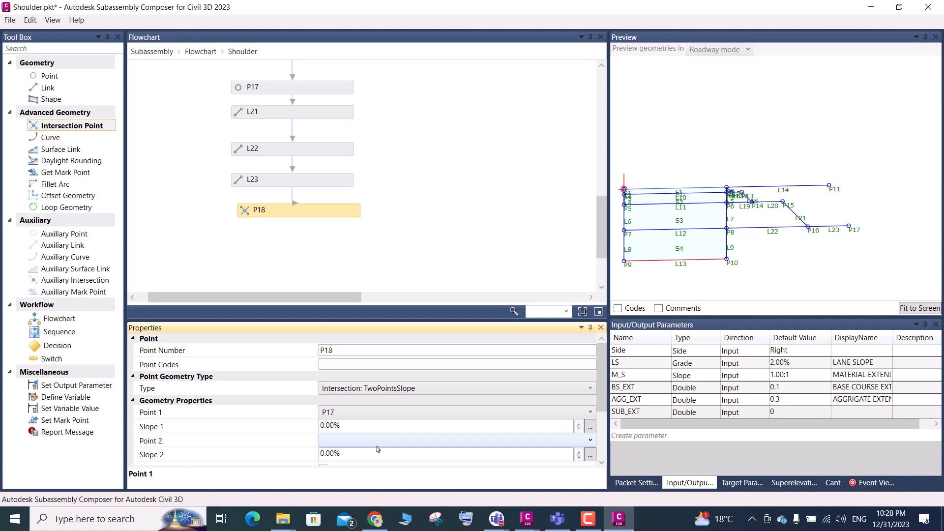
click(359, 426)
drag(359, 426, 315, 422)
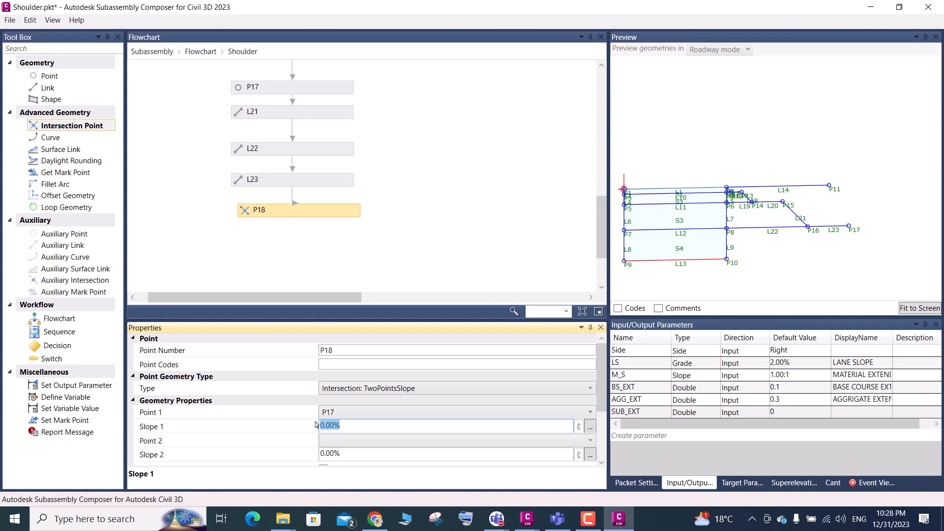
click(633, 377)
click(634, 380)
key(ctrl+c)
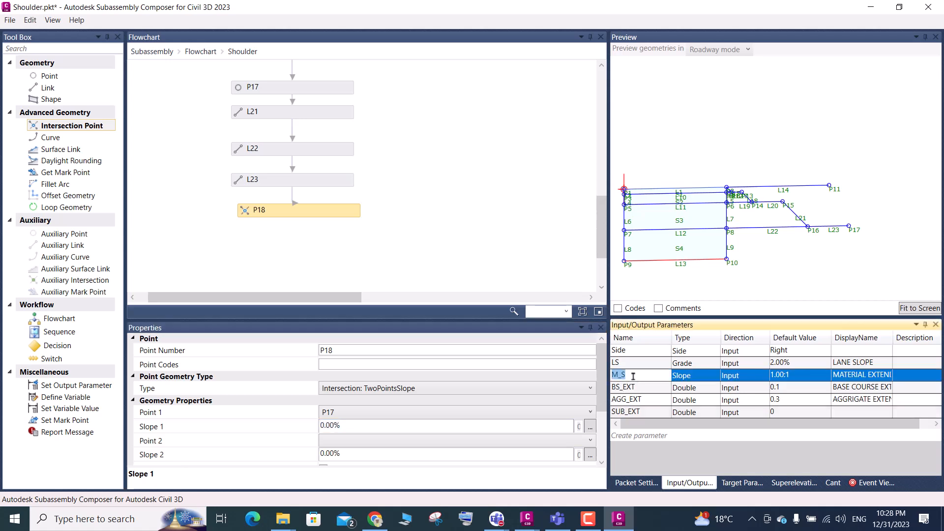
click(358, 426)
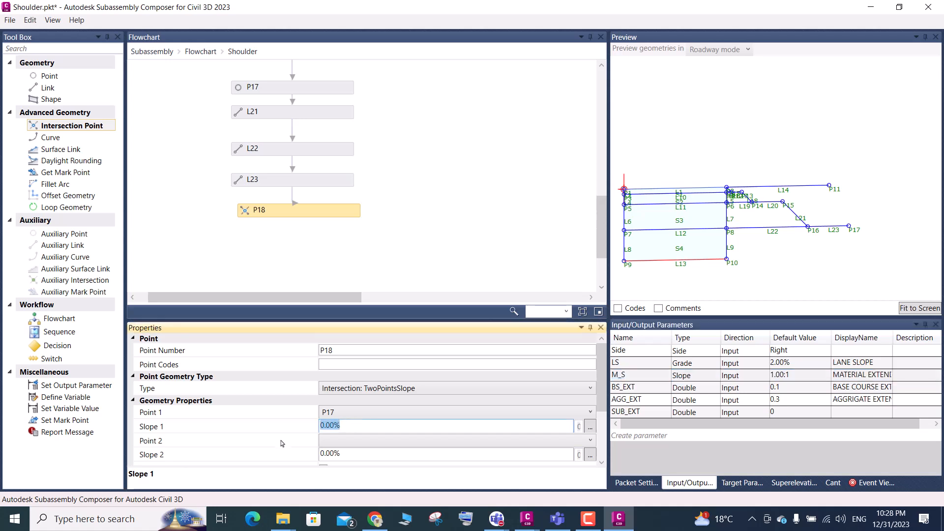
key(ctrl+v)
click(321, 426)
text(-)
Set P18's Point 2 to P10 and its Slope 2 to LS
click(343, 442)
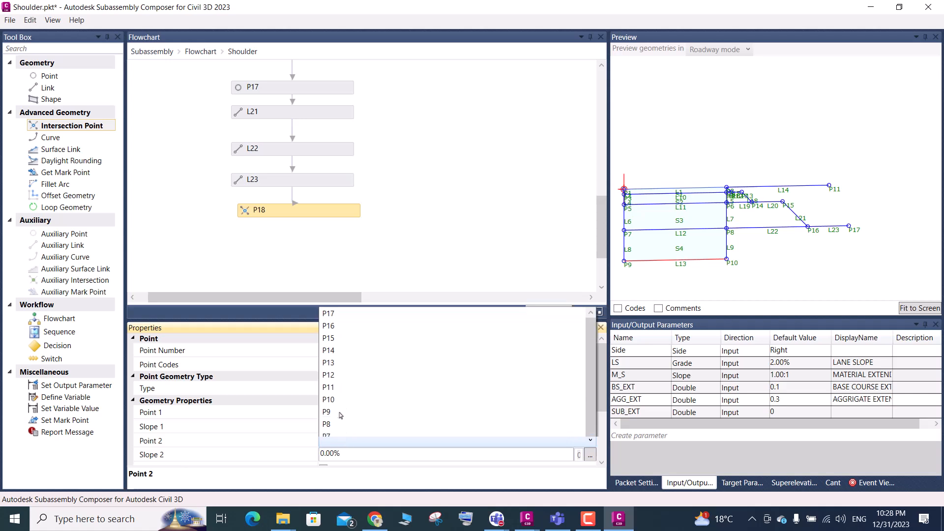
click(343, 443)
scroll(330, 408, down, 1)
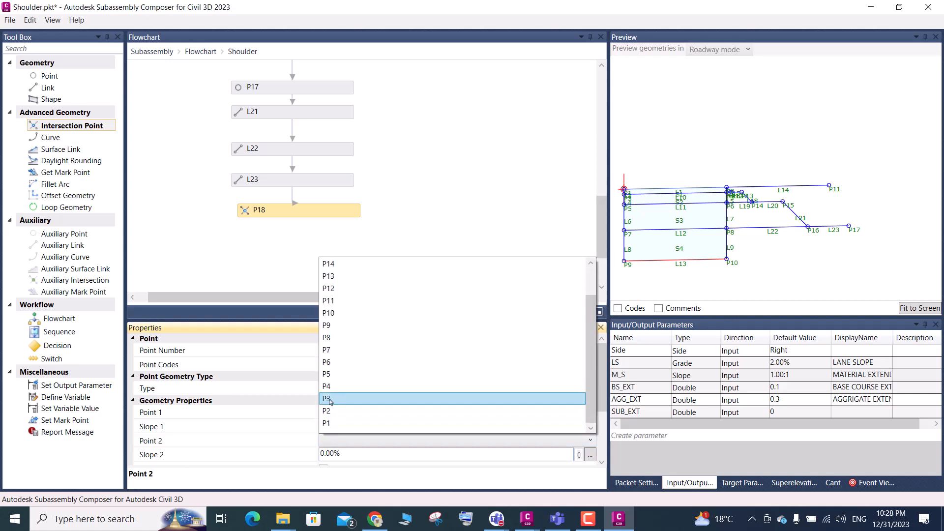
click(332, 313)
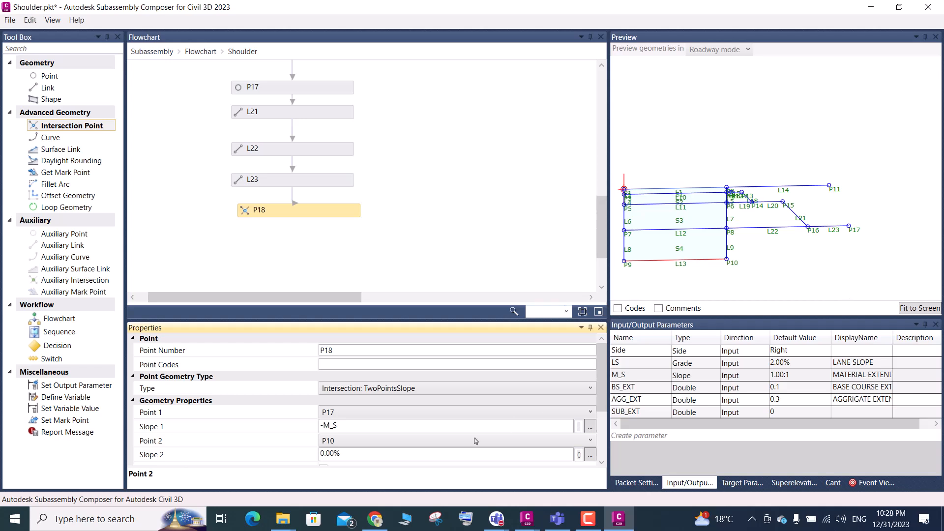
drag(350, 454, 274, 474)
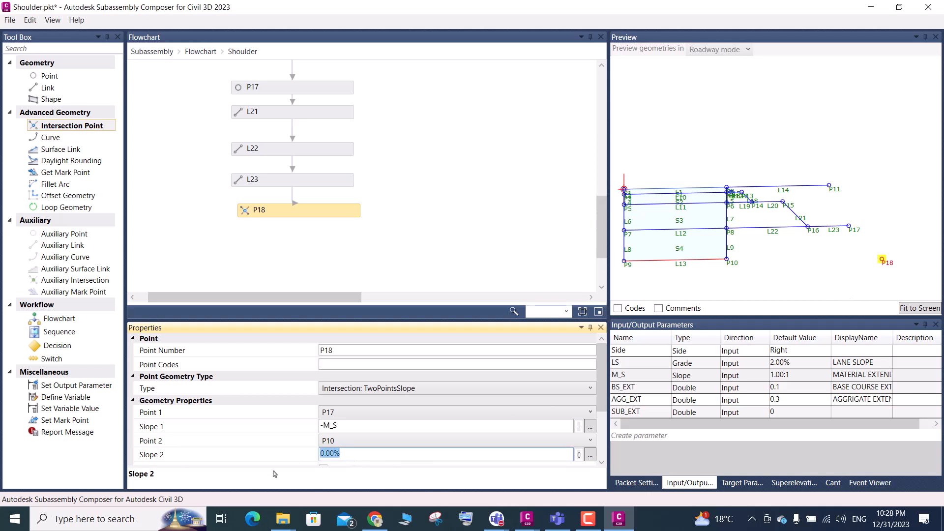
text(LS)
click(354, 427)
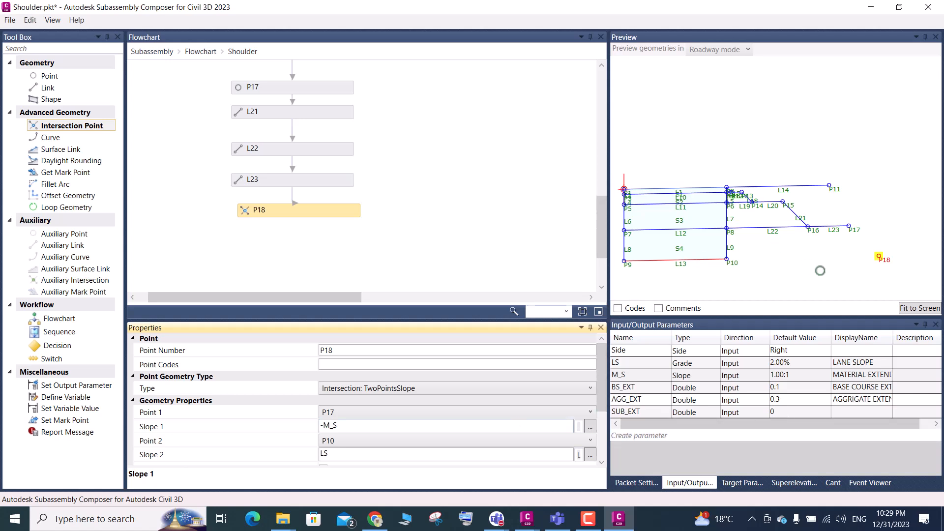
Add a link directly below P18 in the flowchart, starting at P17 and ending at P18
scroll(810, 251, down, 3)
scroll(875, 261, up, 6)
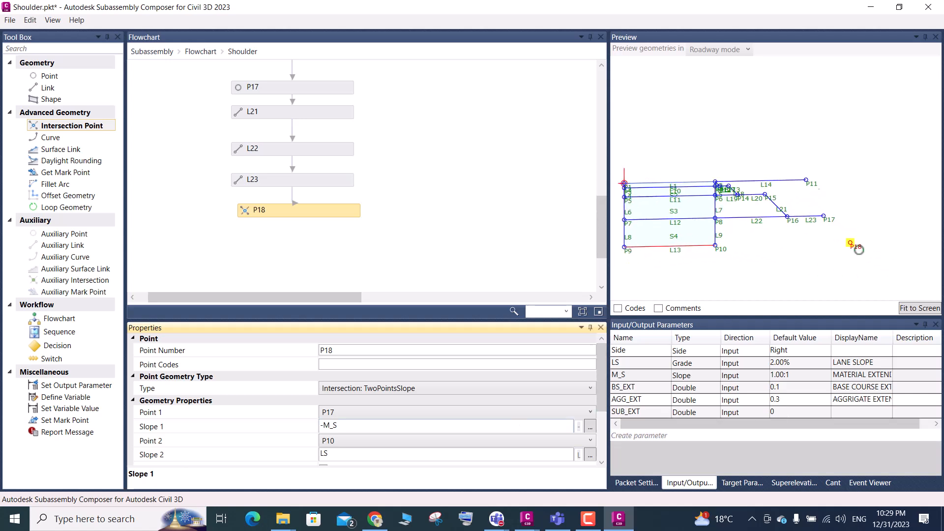
scroll(738, 253, down, 5)
scroll(826, 243, up, 2)
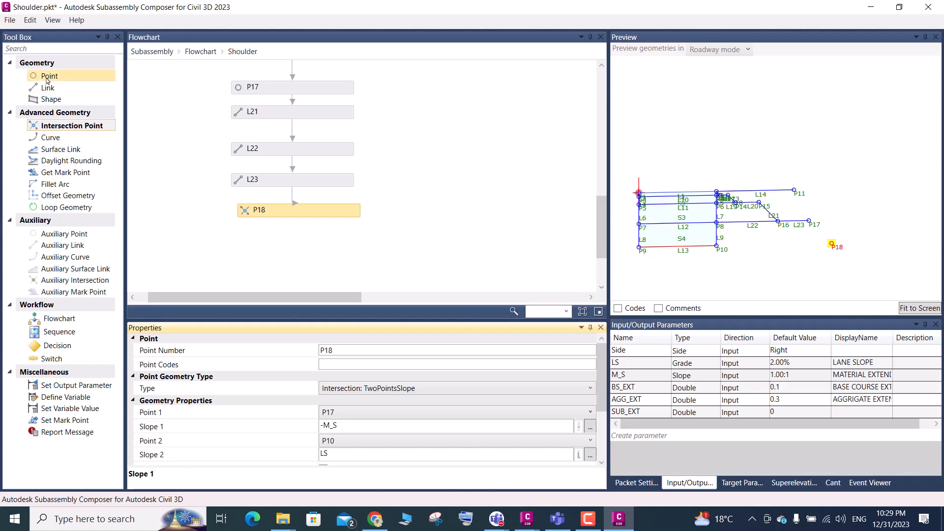
drag(49, 88, 294, 195)
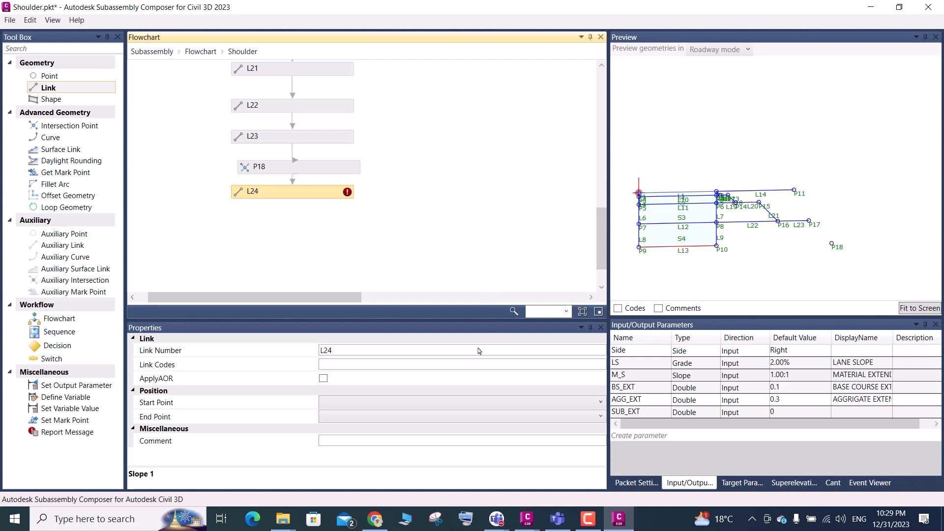
click(360, 404)
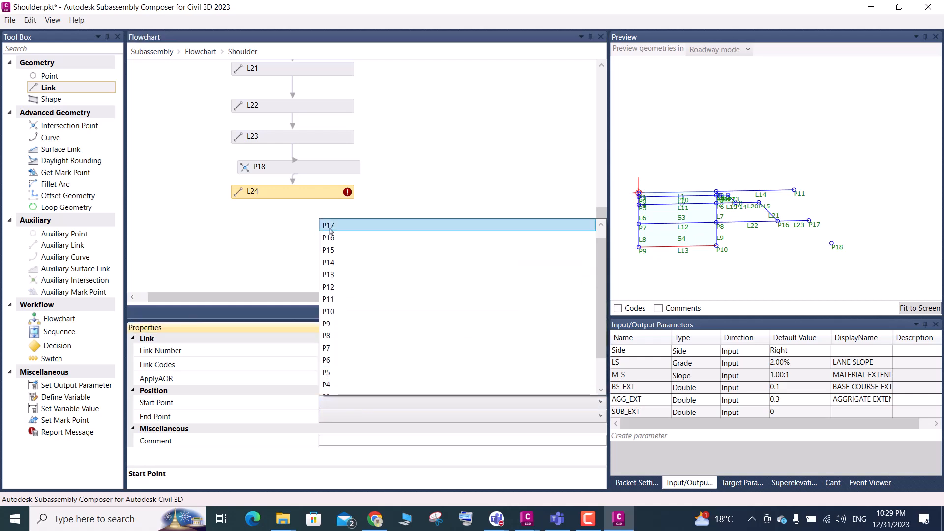
click(343, 226)
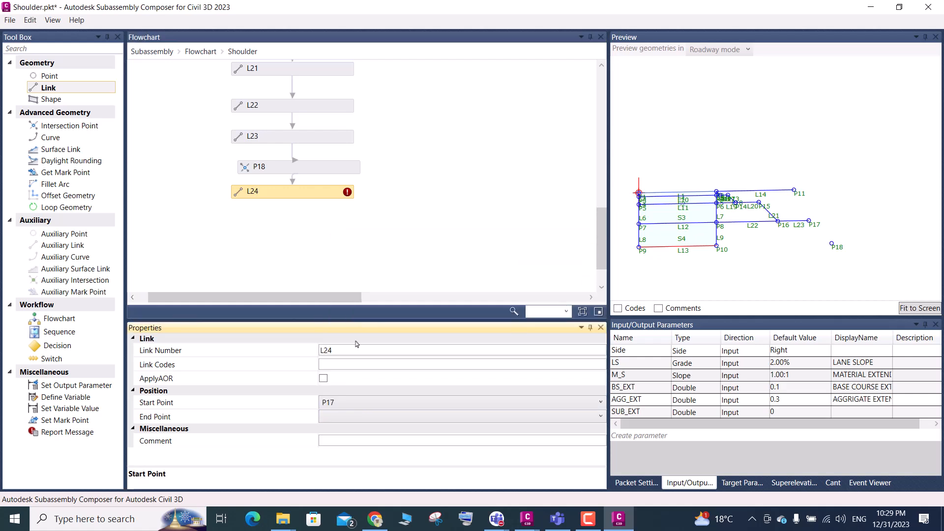
click(369, 418)
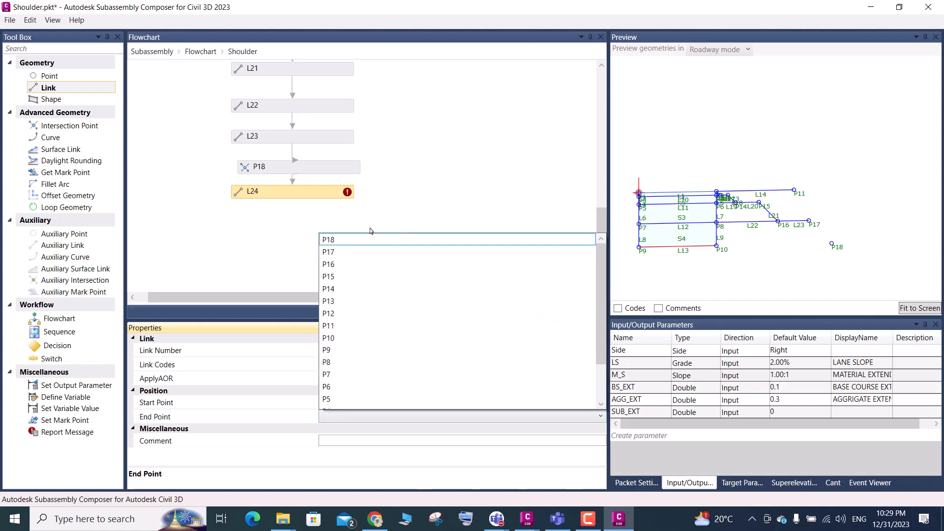
click(346, 240)
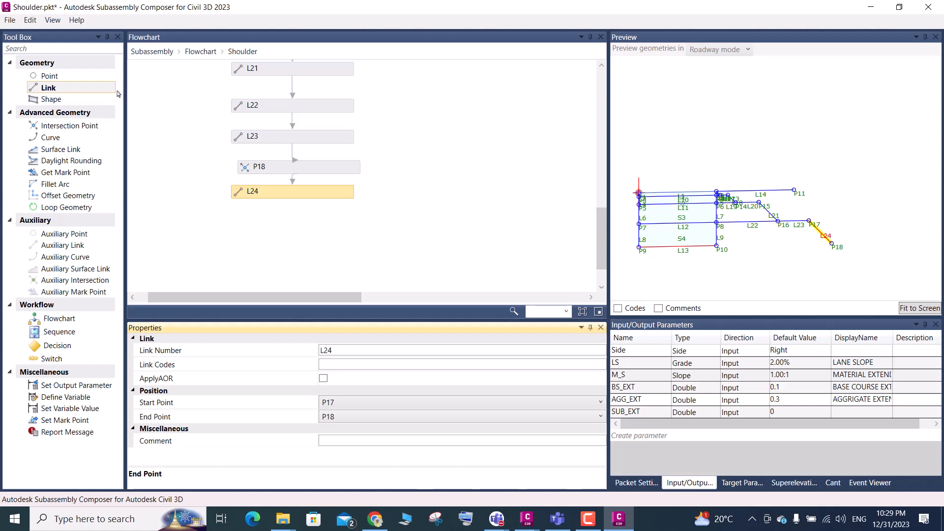
drag(50, 76, 307, 226)
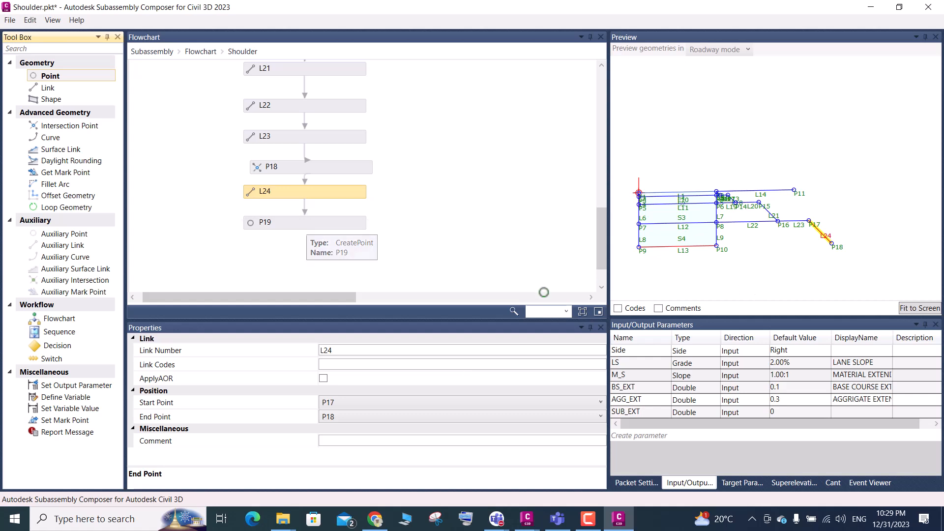
click(300, 222)
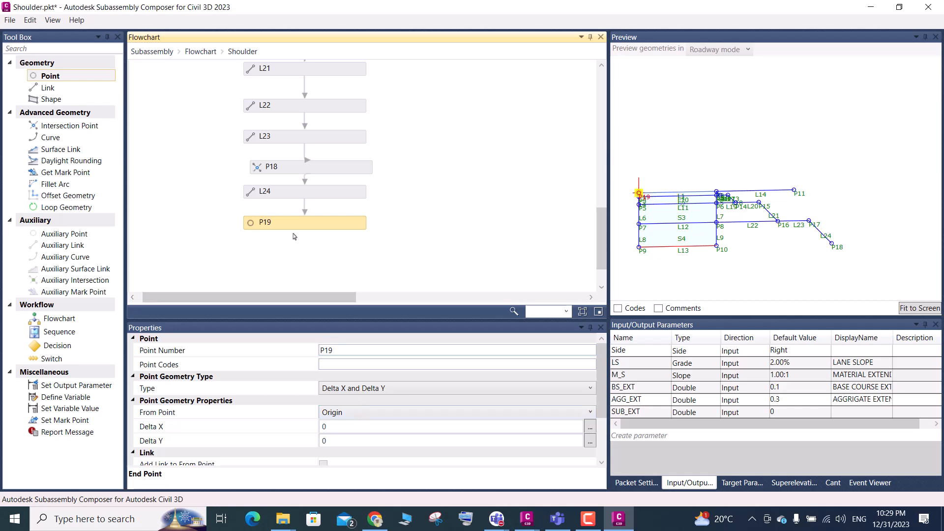
key(Delete)
Add a link directly below L24 in the flowchart, starting at P10 and ending at P18
drag(70, 91, 326, 221)
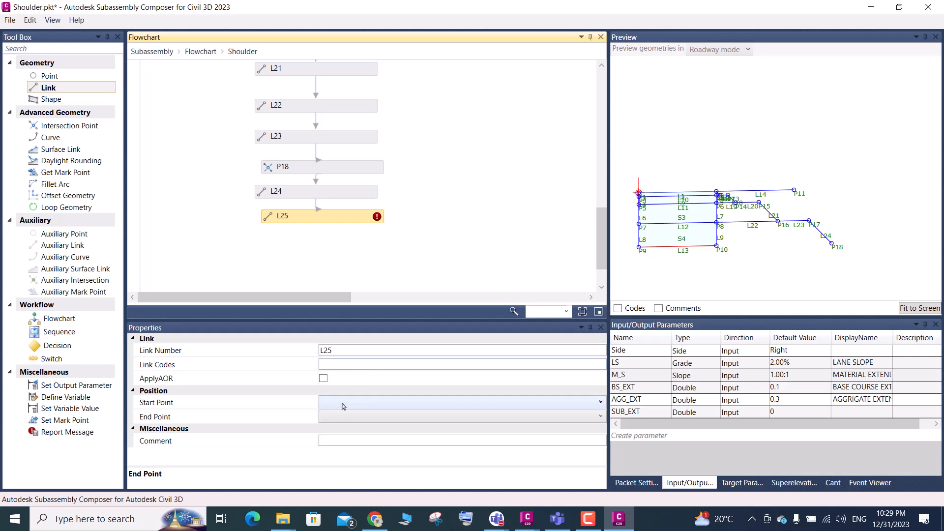
click(344, 407)
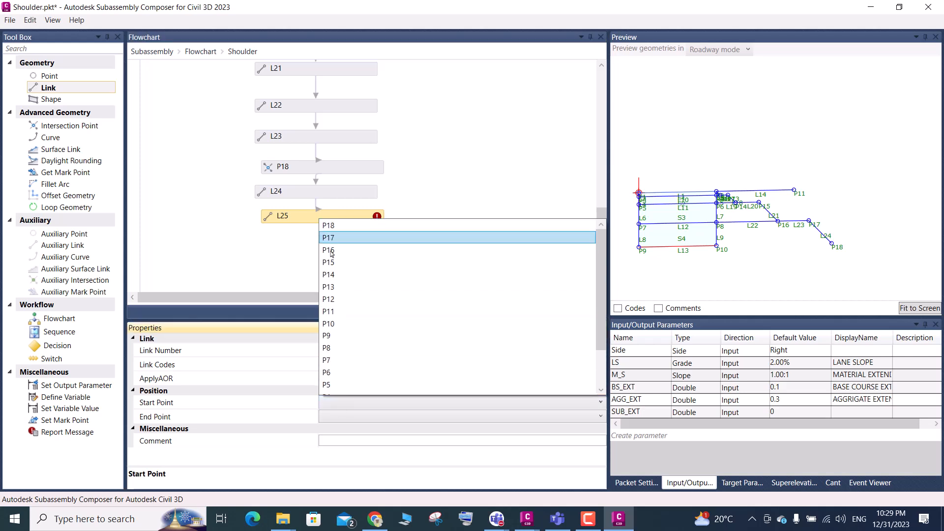
click(325, 324)
click(337, 418)
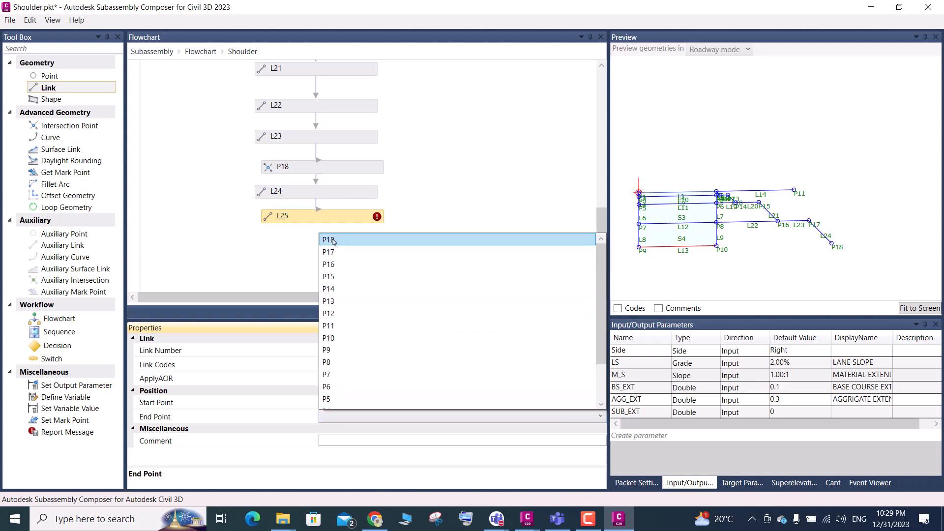
click(333, 240)
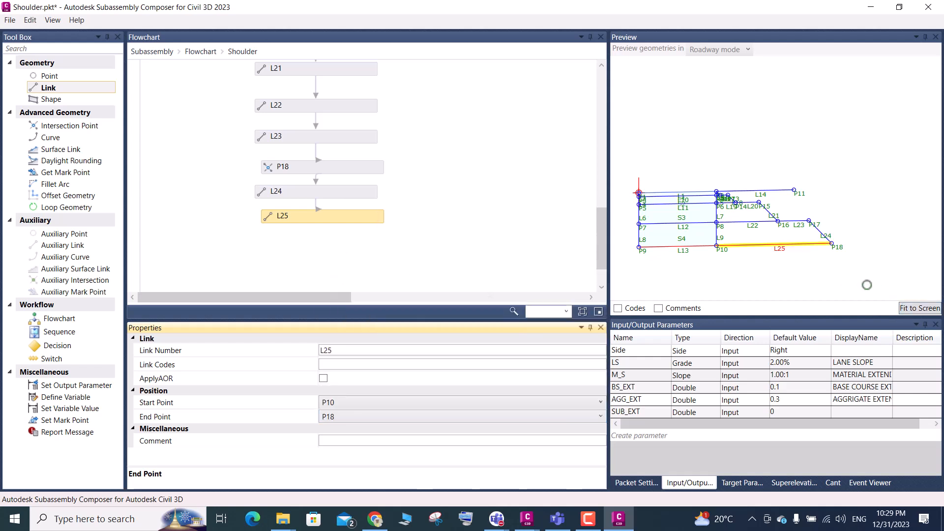
Fit the geometry in the preview and examine the whole shoulder outline from the lane edge out to P18
click(910, 309)
scroll(785, 138, up, 1)
scroll(776, 184, down, 3)
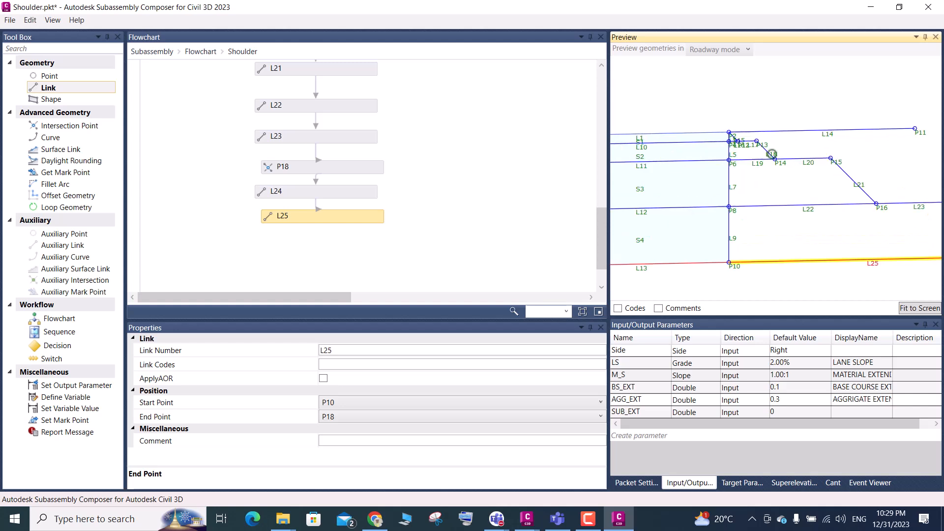
scroll(781, 191, down, 1)
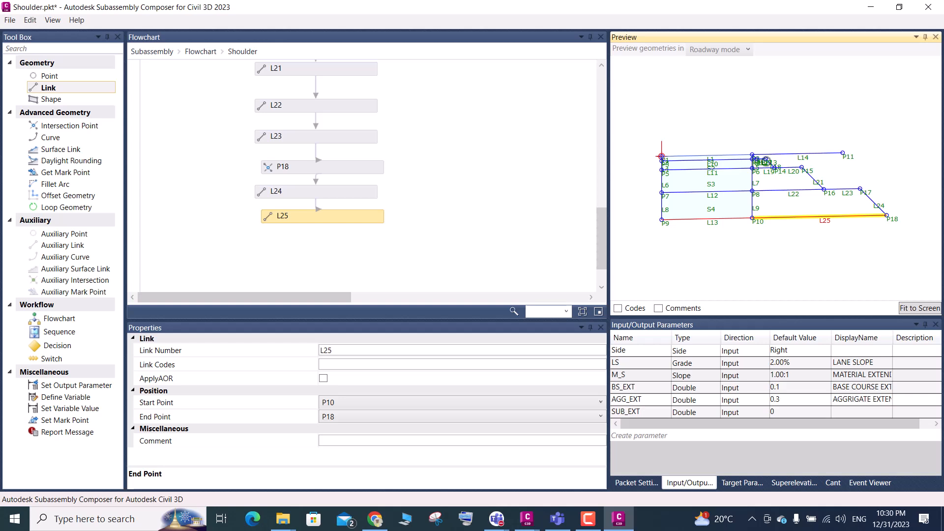
scroll(768, 165, up, 2)
scroll(769, 168, up, 1)
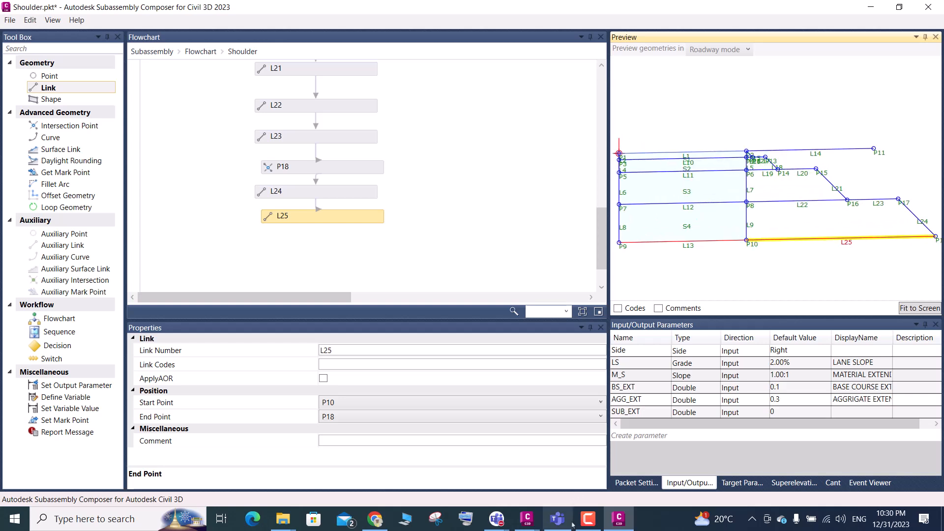
click(588, 519)
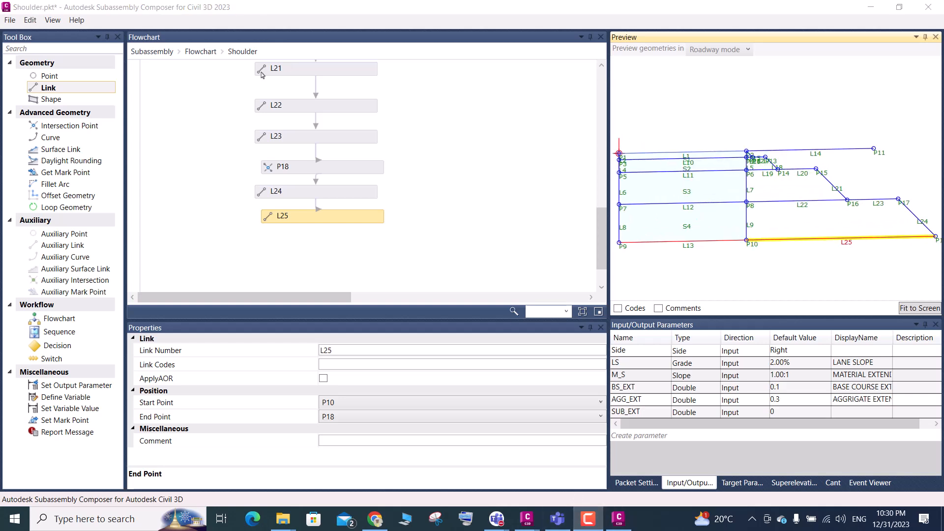
click(205, 71)
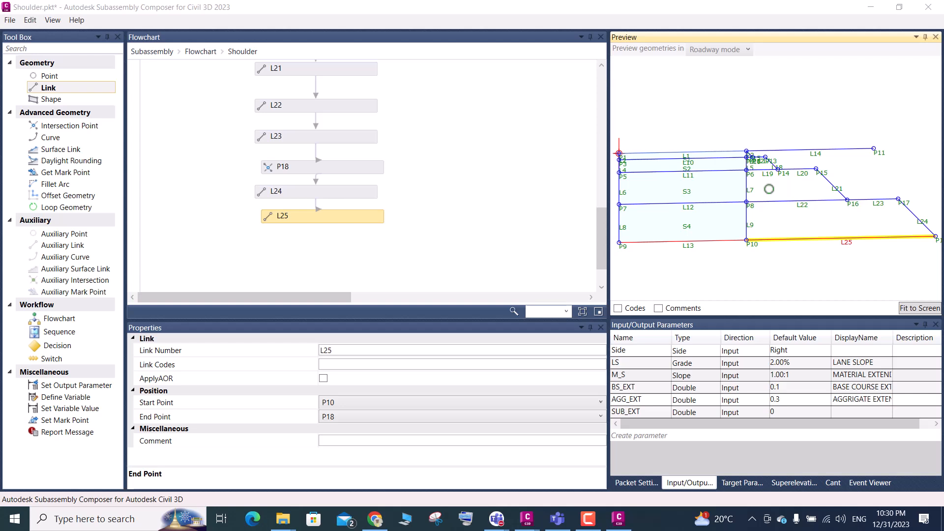
Examine the upper shoulder layers around P2, P4, P6 and P12 to P14 in the preview, along with their flowchart elements
scroll(743, 169, up, 3)
scroll(743, 169, up, 4)
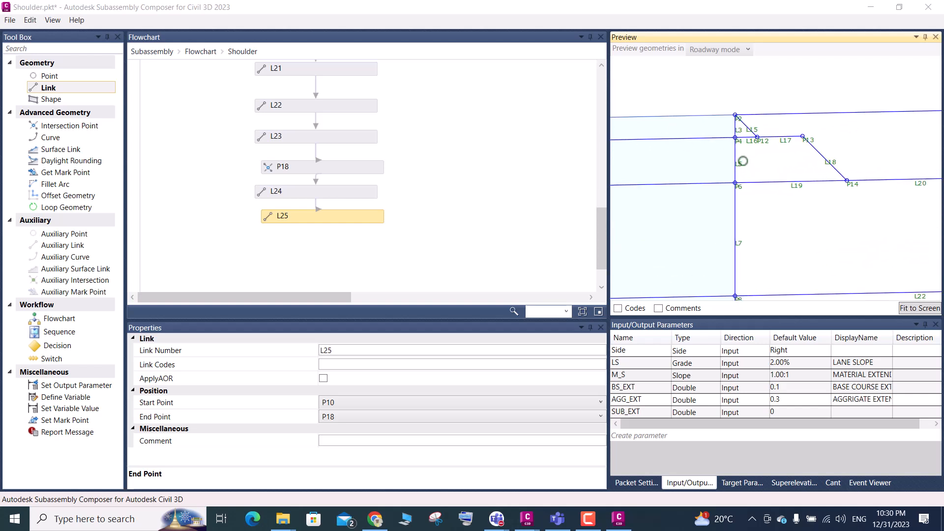
scroll(743, 161, up, 1)
scroll(743, 159, up, 2)
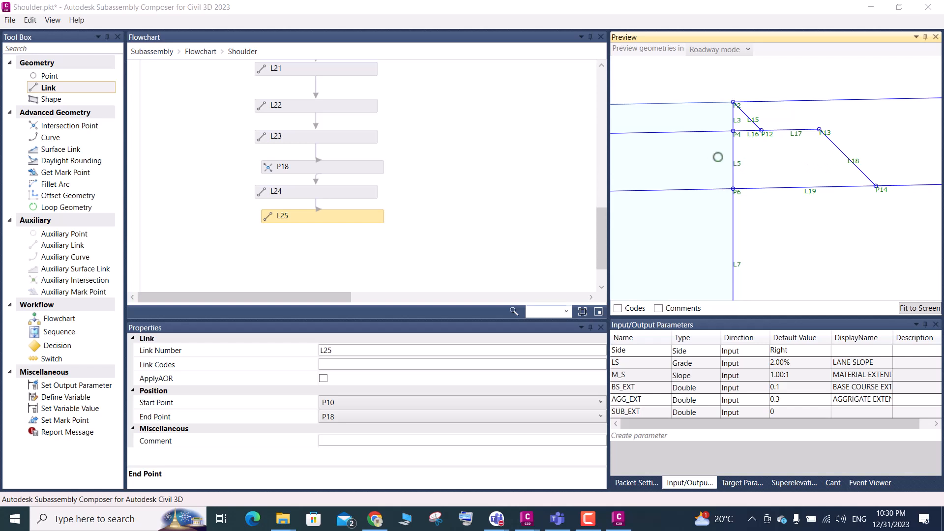
scroll(310, 231, up, 3)
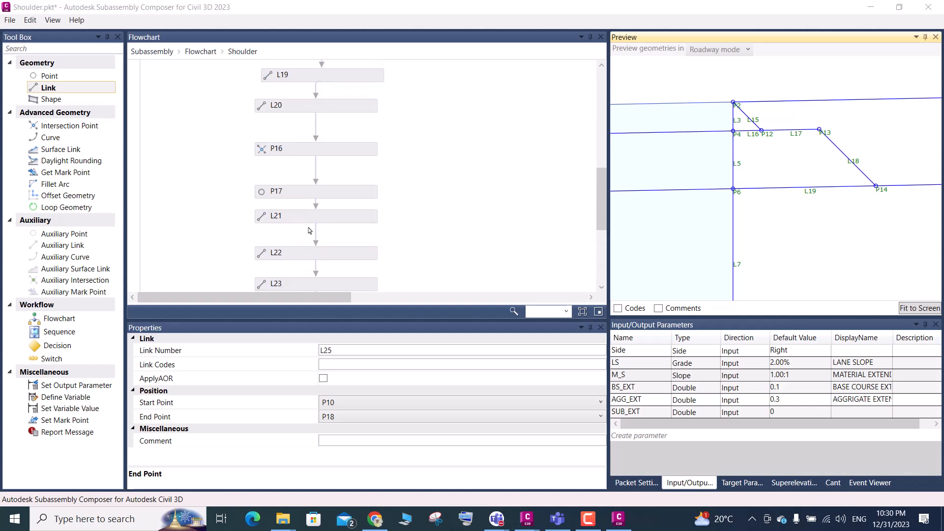
scroll(310, 231, up, 4)
scroll(749, 138, down, 2)
scroll(749, 139, down, 3)
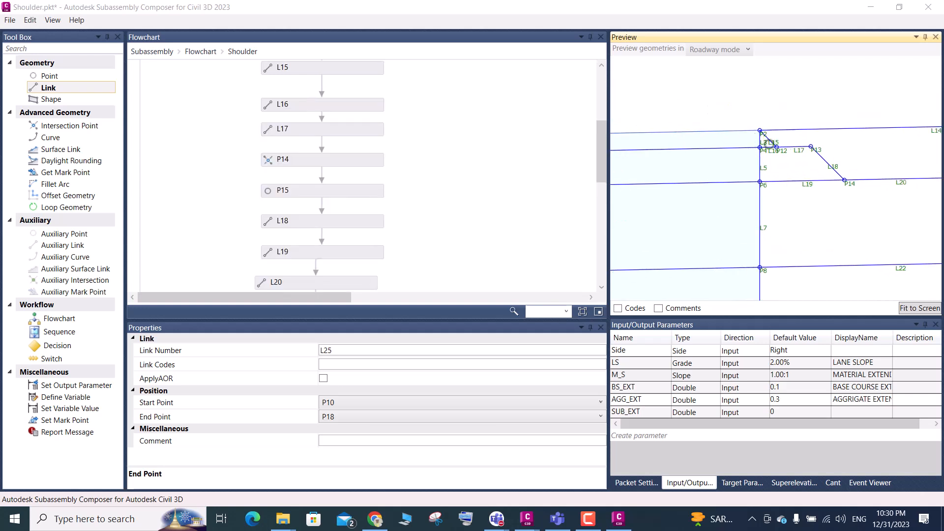
scroll(621, 147, up, 2)
scroll(831, 138, down, 6)
scroll(731, 161, up, 2)
scroll(717, 136, up, 3)
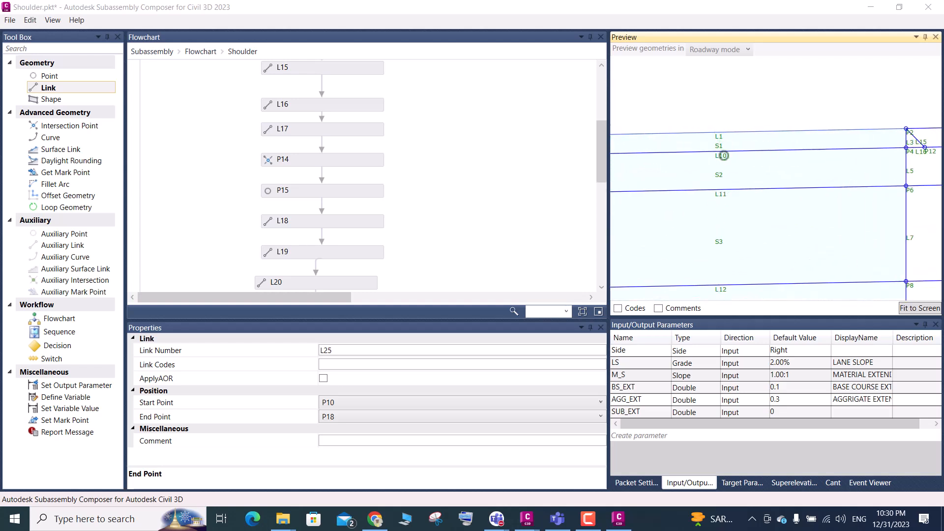
scroll(912, 140, up, 2)
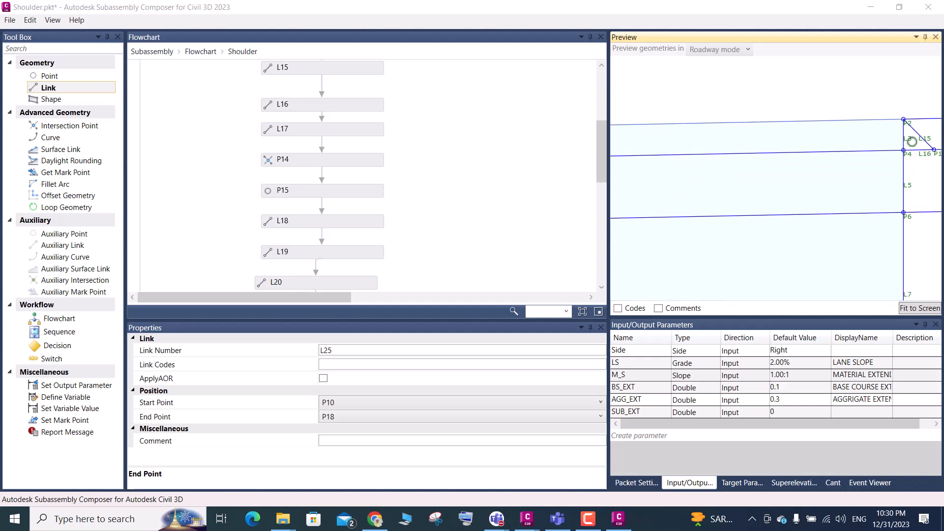
scroll(912, 141, down, 4)
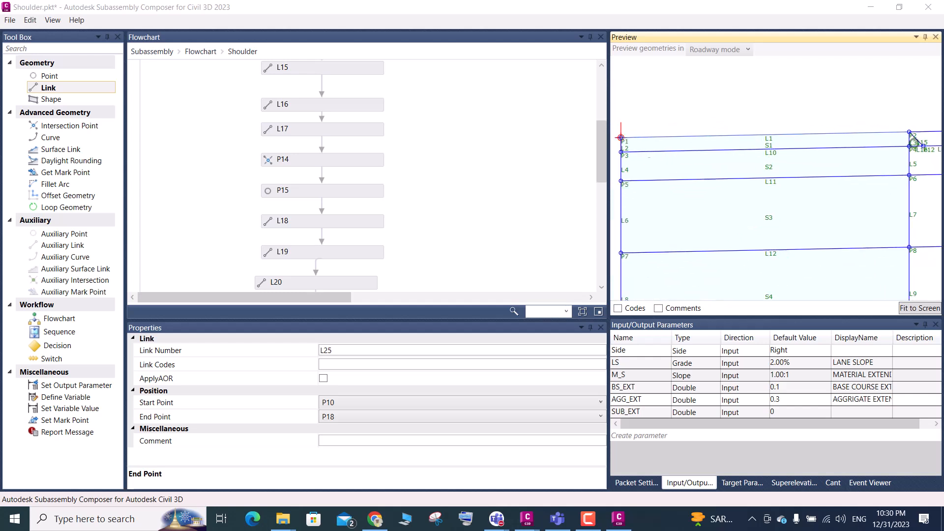
Check the links around P2, P4 and P12 in the preview, and open the Lane flowchart at its shape elements
scroll(668, 149, up, 1)
scroll(668, 155, down, 5)
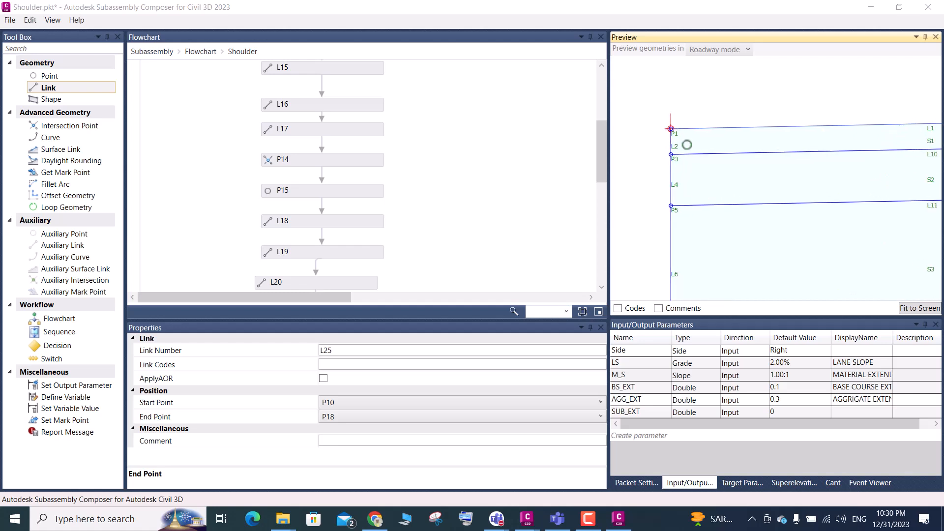
scroll(885, 147, up, 4)
scroll(885, 147, up, 2)
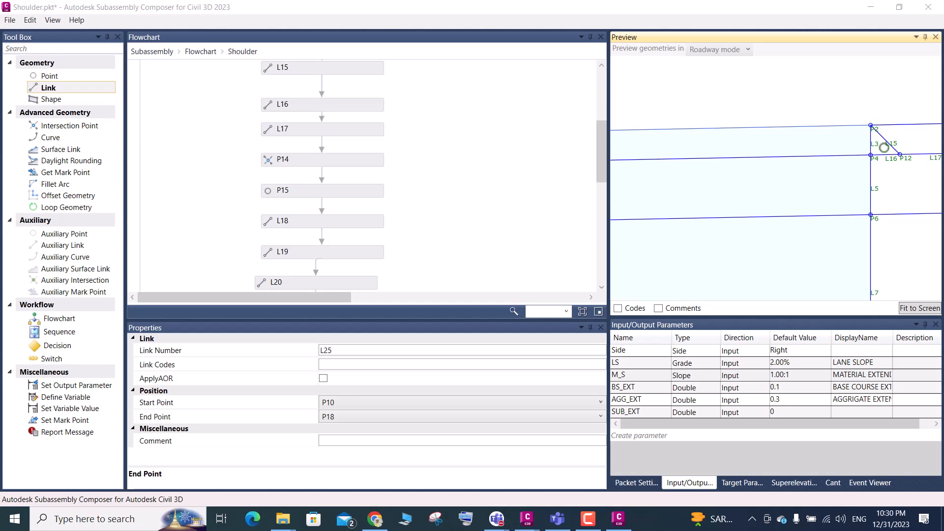
click(200, 51)
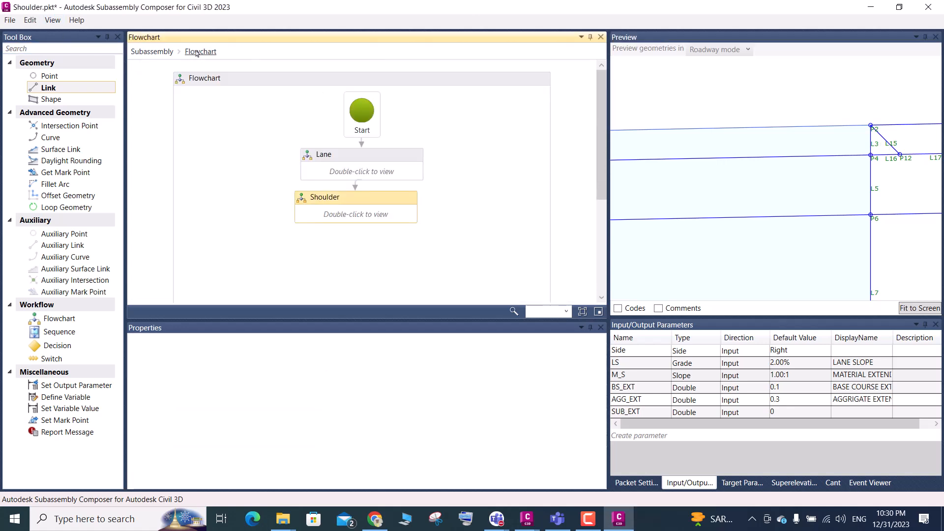
double_click(382, 176)
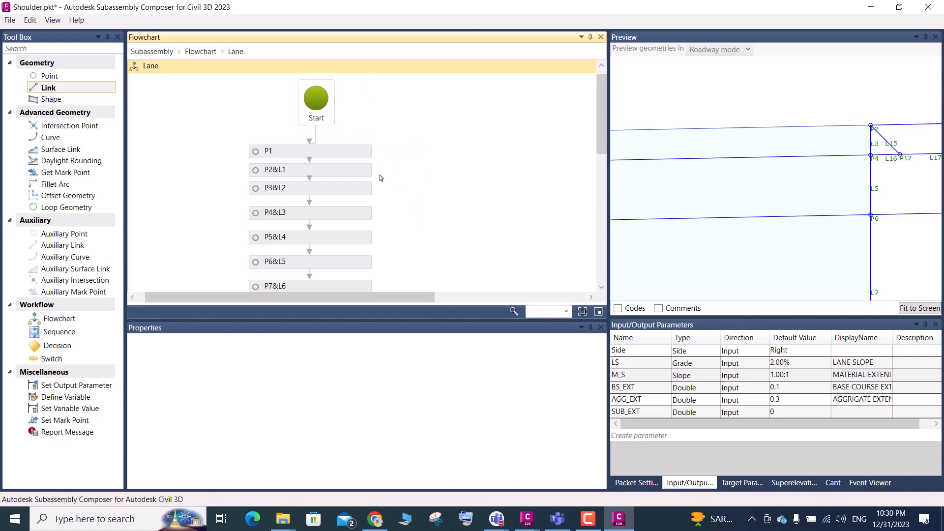
scroll(379, 179, down, 5)
scroll(364, 192, down, 5)
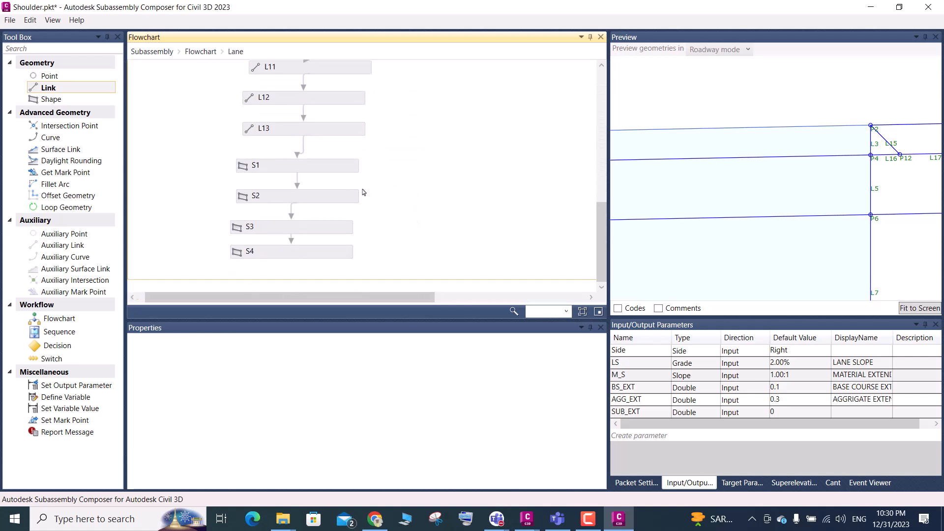
Replace link L3 with L15 in the link list of shape S1
click(271, 168)
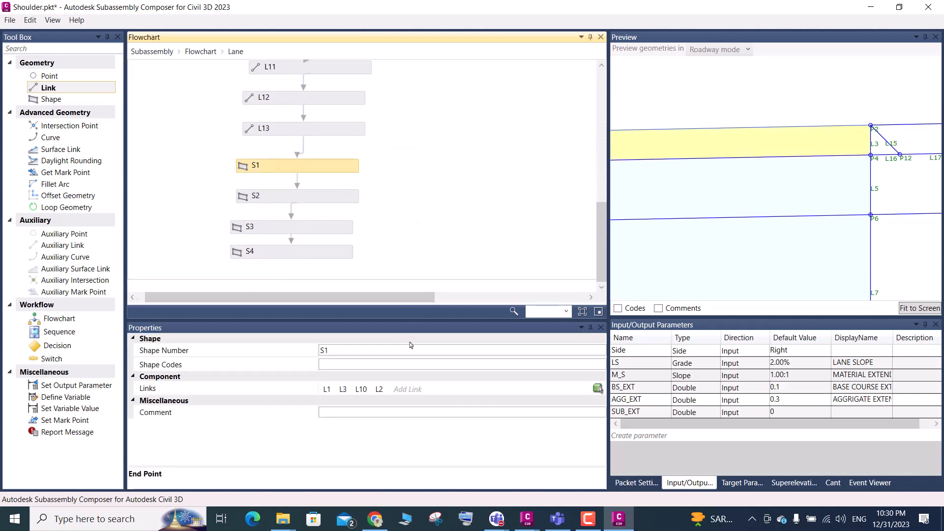
click(346, 390)
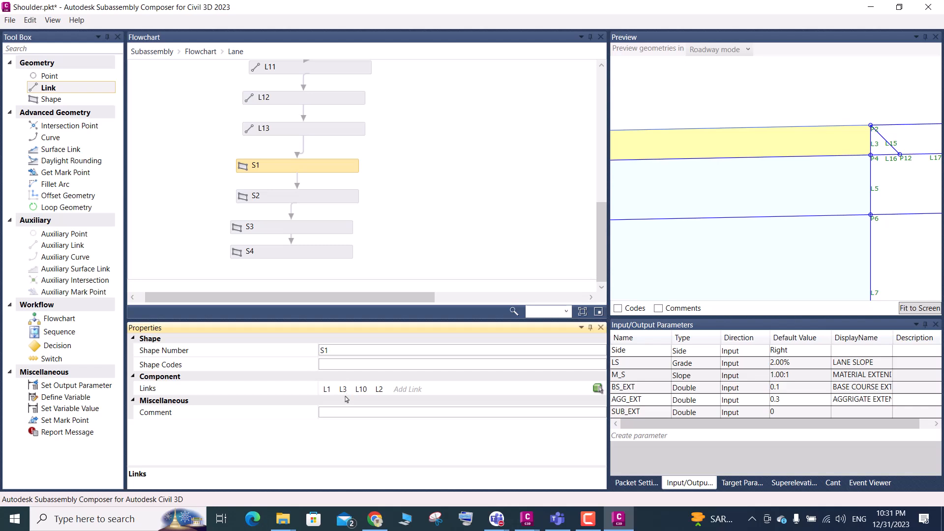
key(BackSpace)
text(15)
click(343, 364)
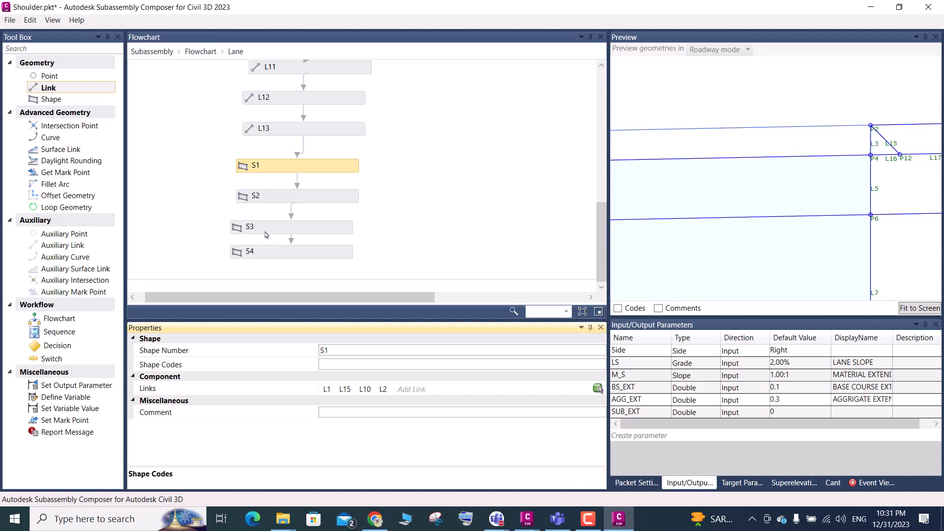
Remove link L3 between P2 and P4 by turning off Add Link to From Point for P4
scroll(289, 202, up, 10)
scroll(337, 185, up, 3)
scroll(329, 173, down, 2)
scroll(328, 173, up, 1)
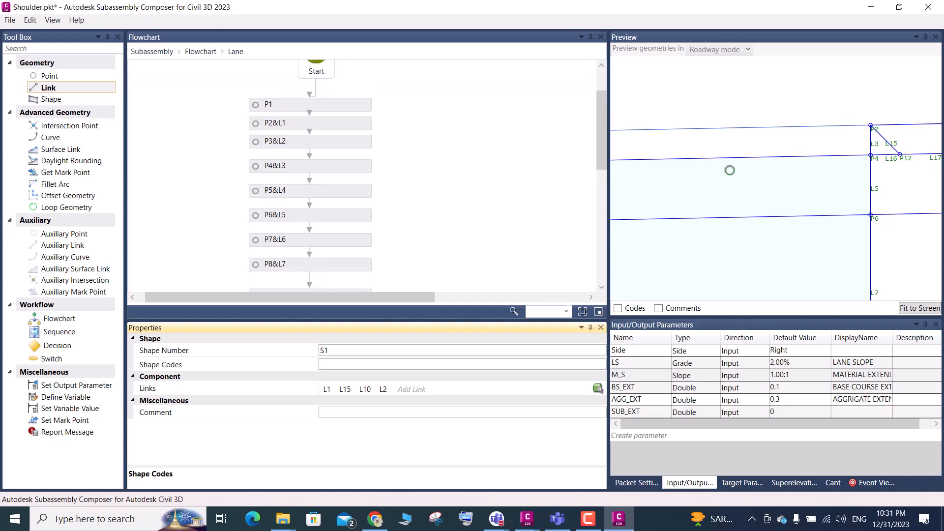
click(872, 142)
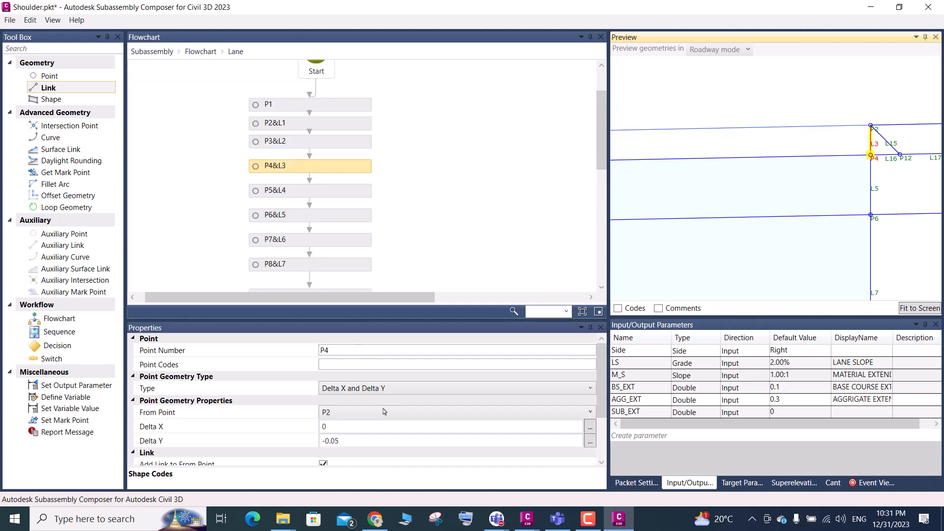
scroll(369, 364, down, 2)
click(324, 406)
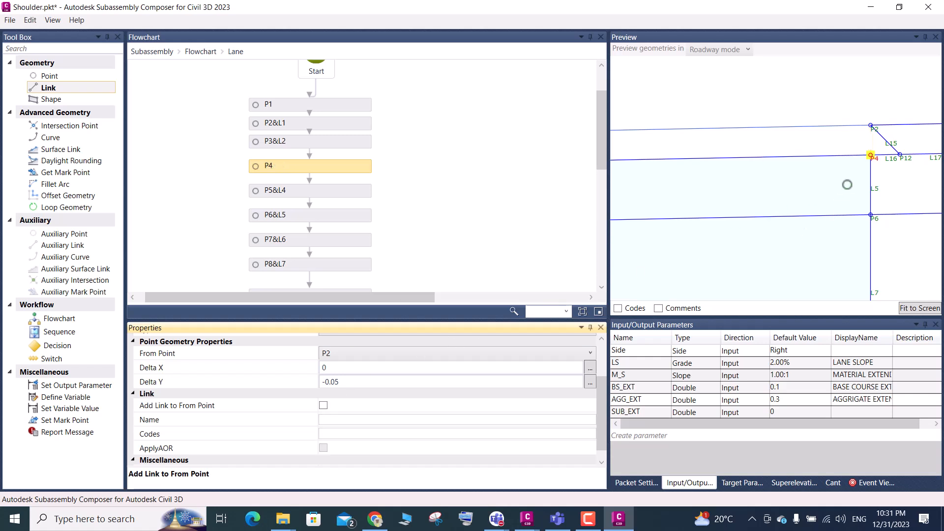
Try to redefine shape S1 by picking its area beneath L1 in the preview
scroll(387, 221, down, 6)
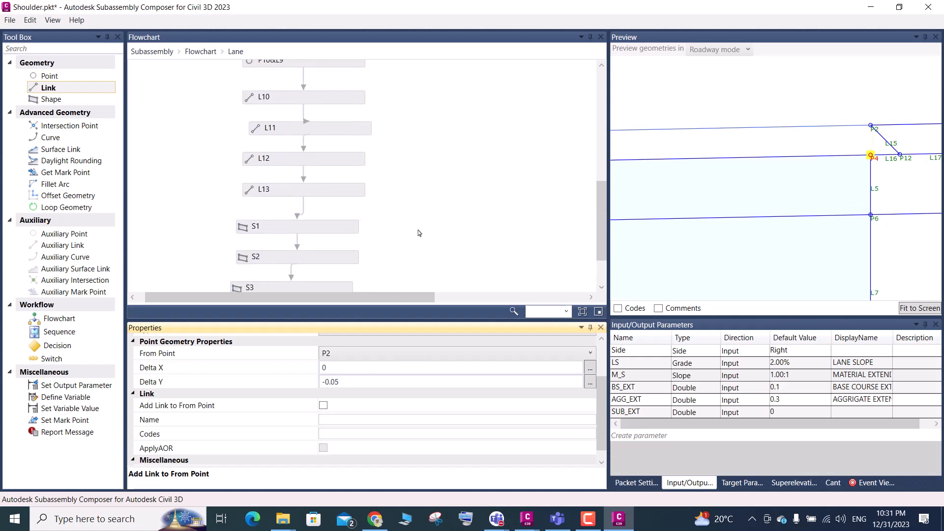
click(272, 198)
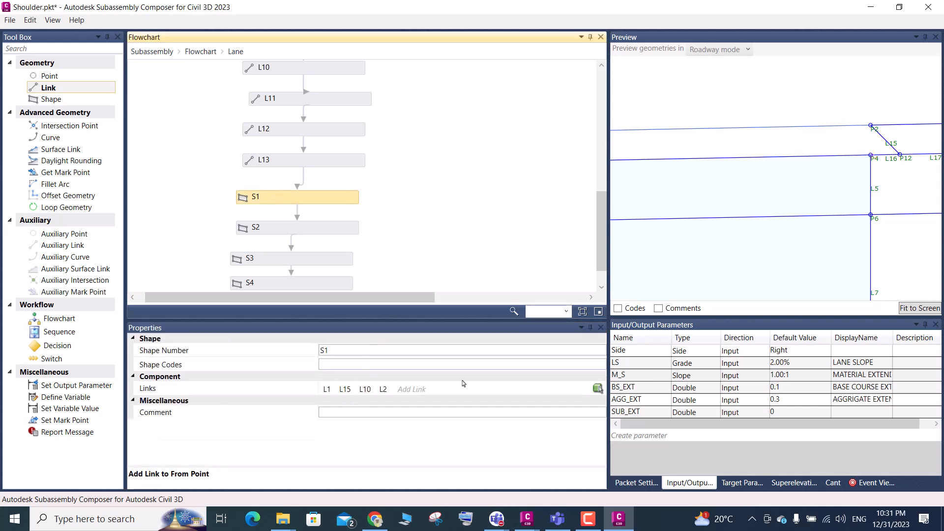
click(598, 388)
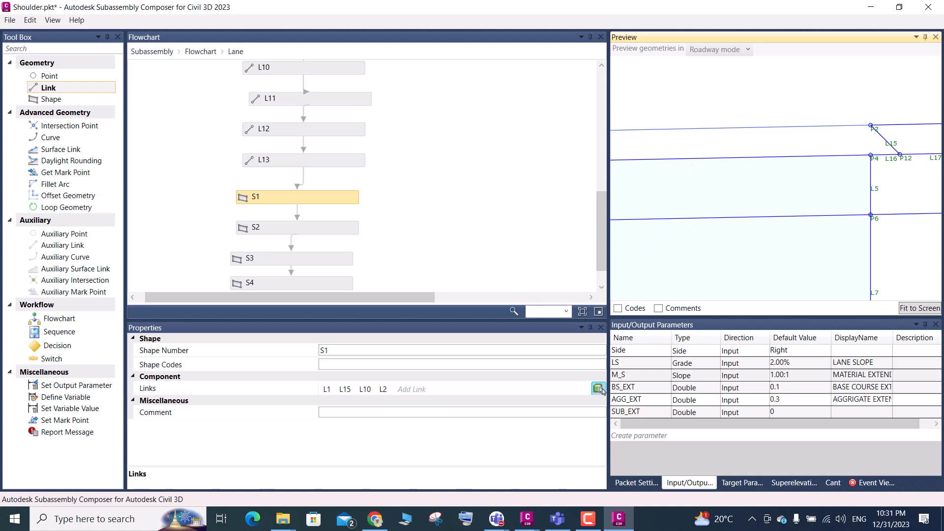
scroll(784, 168, down, 2)
scroll(816, 167, down, 3)
scroll(733, 151, up, 4)
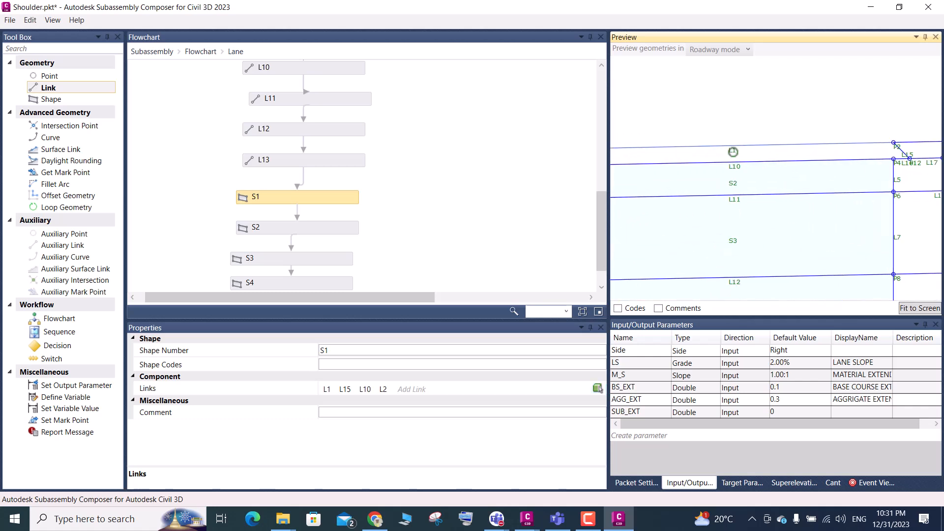
click(734, 152)
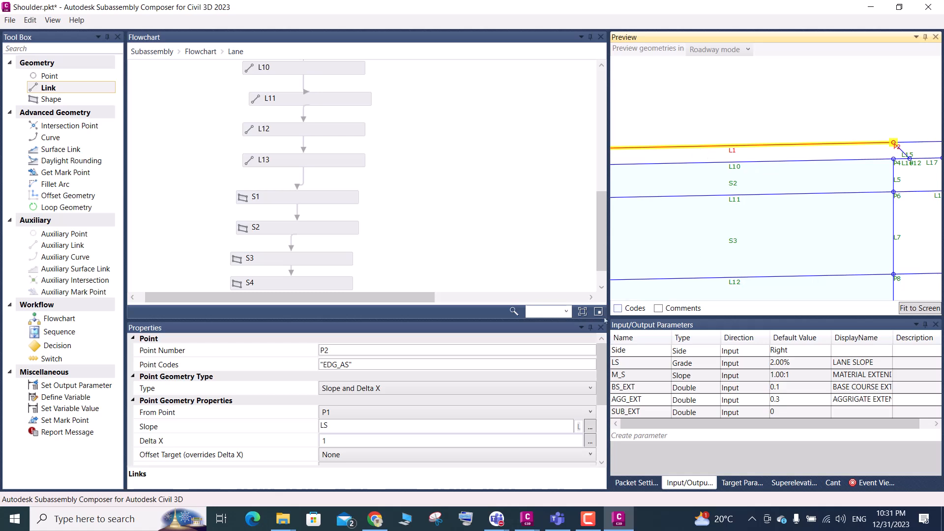
Delete shapes S1, S2, S3 and S4 from the Lane flowchart
click(271, 198)
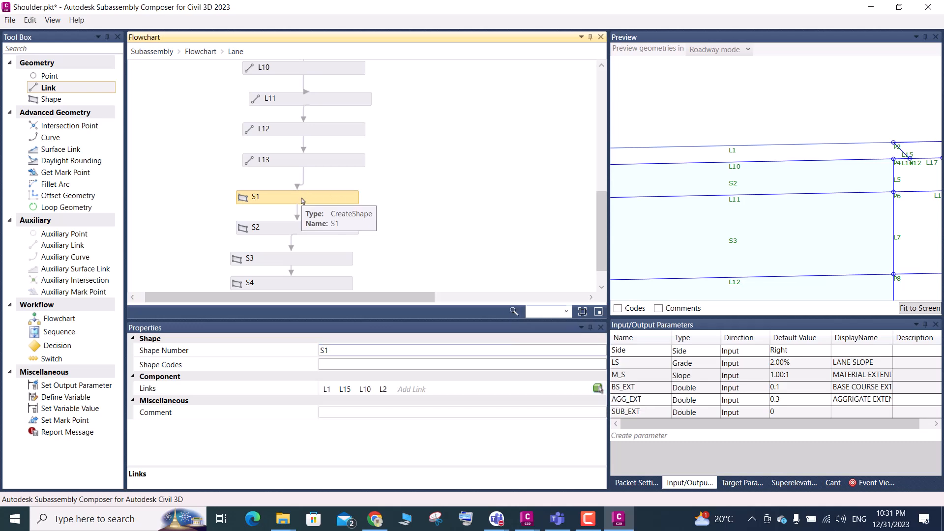
ctrl+click(297, 231)
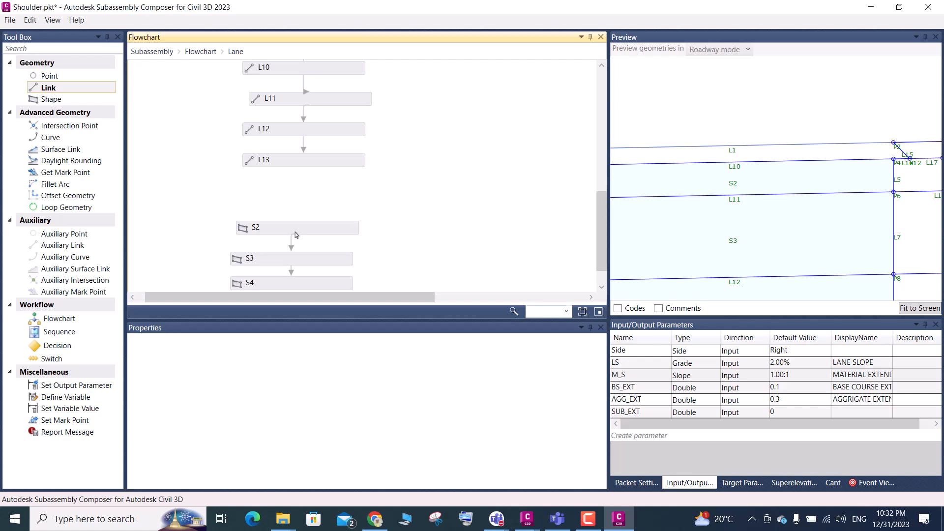
key(Delete)
click(304, 257)
key(Delete)
click(303, 283)
key(Delete)
scroll(330, 213, down, 1)
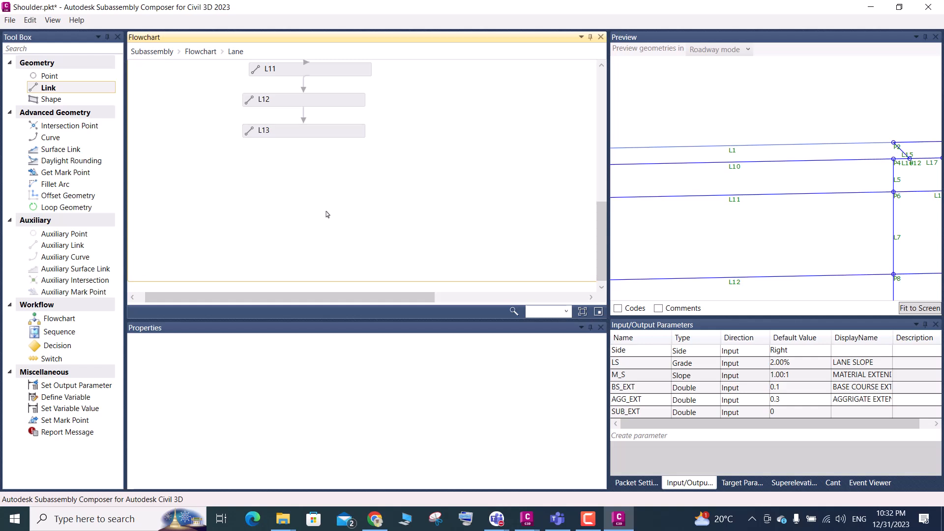
Remove links L5, L7 and L9 by turning off Add Link to From Point for P6, P8 and P10
scroll(367, 186, up, 3)
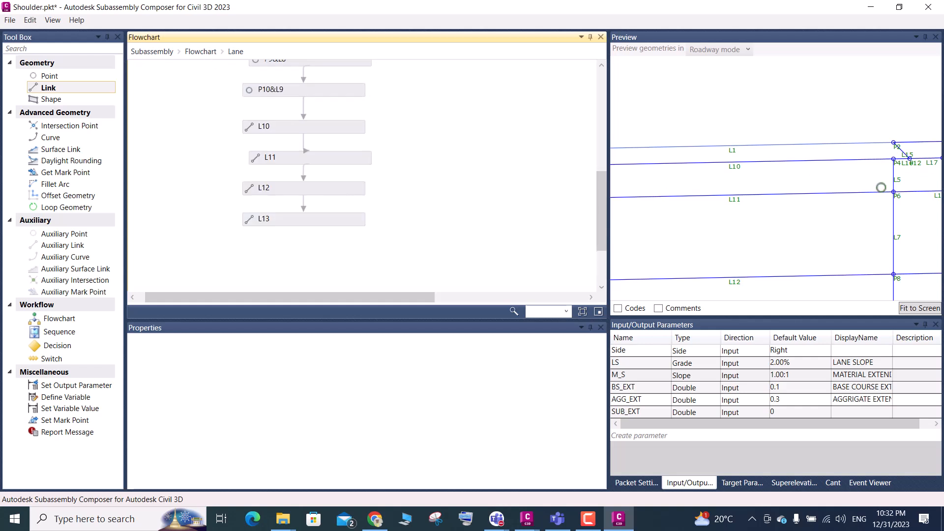
click(895, 178)
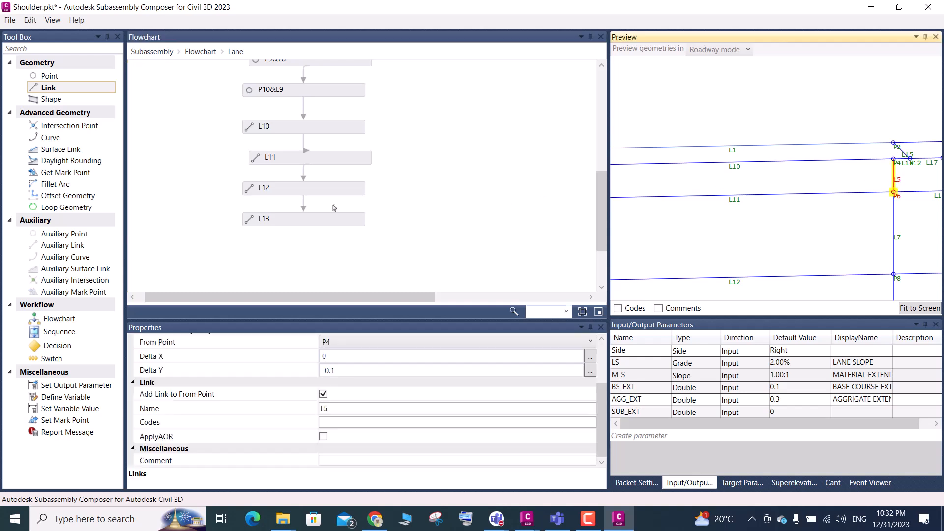
click(325, 396)
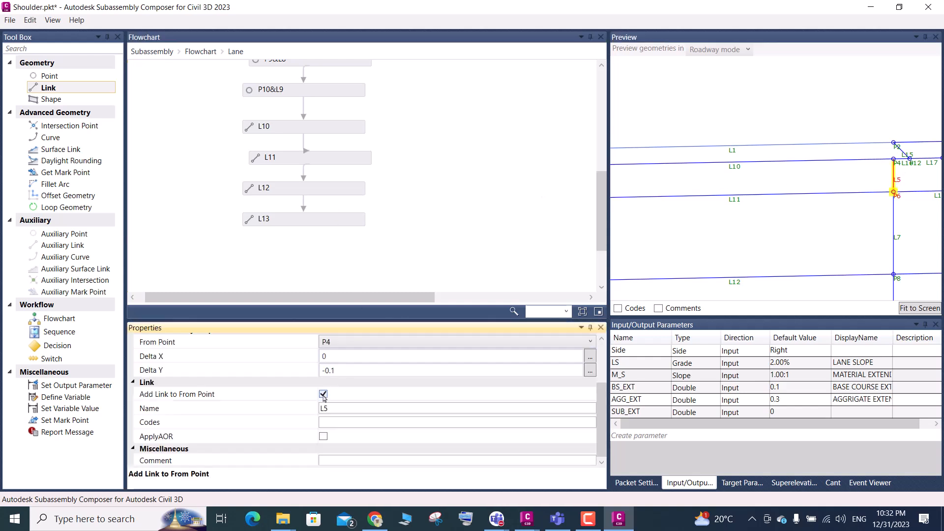
click(898, 238)
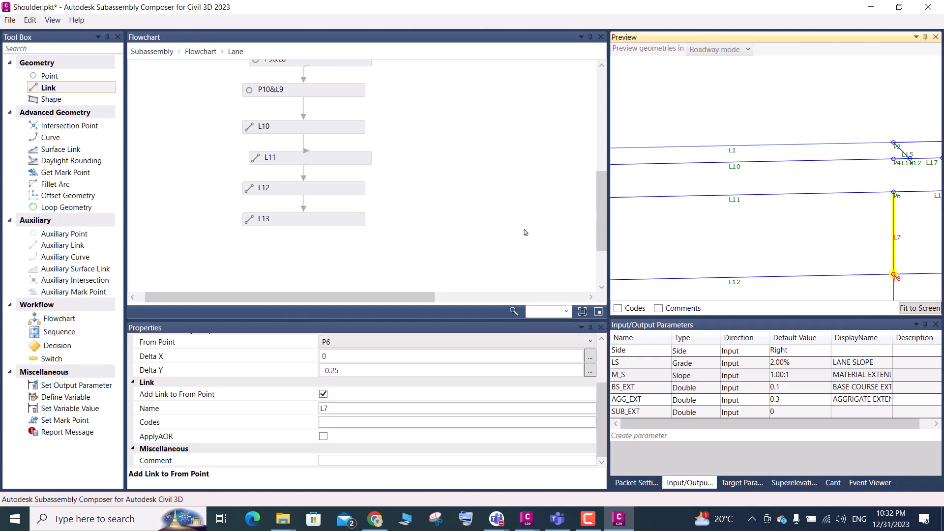
click(324, 394)
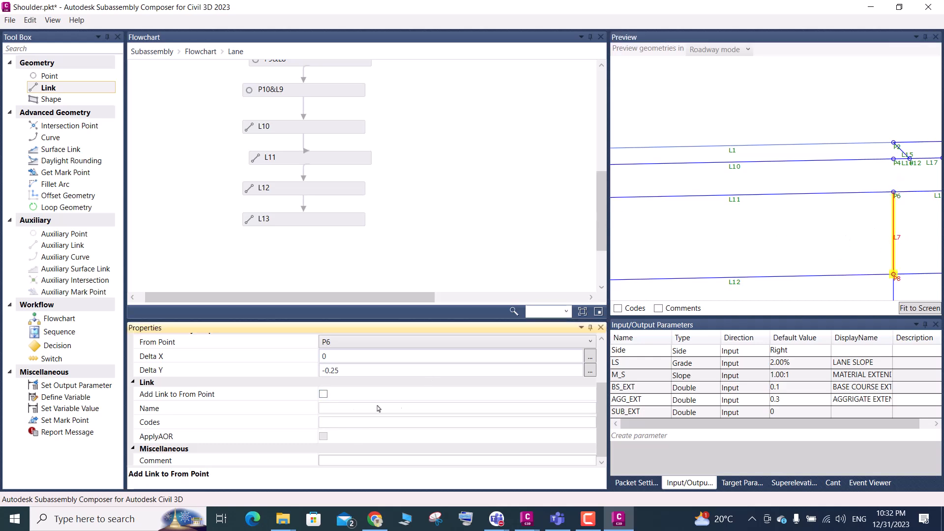
scroll(735, 188, down, 4)
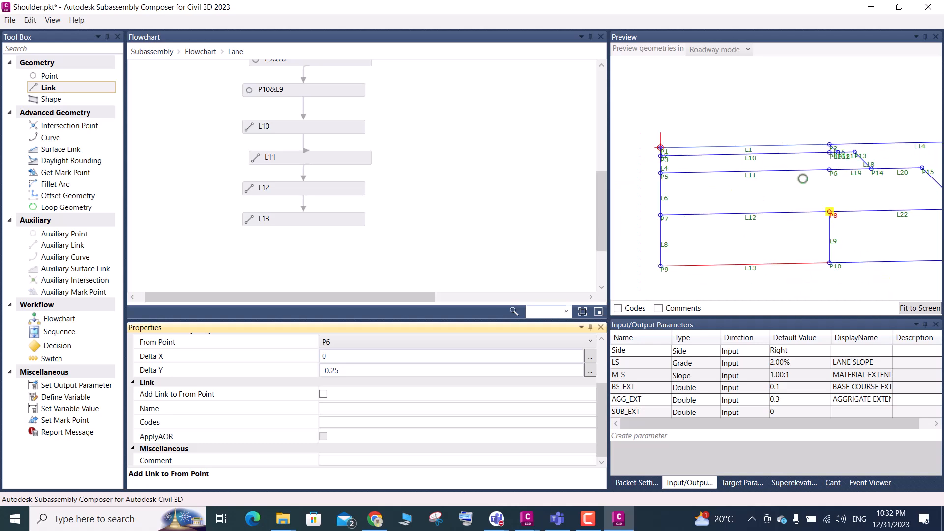
click(837, 241)
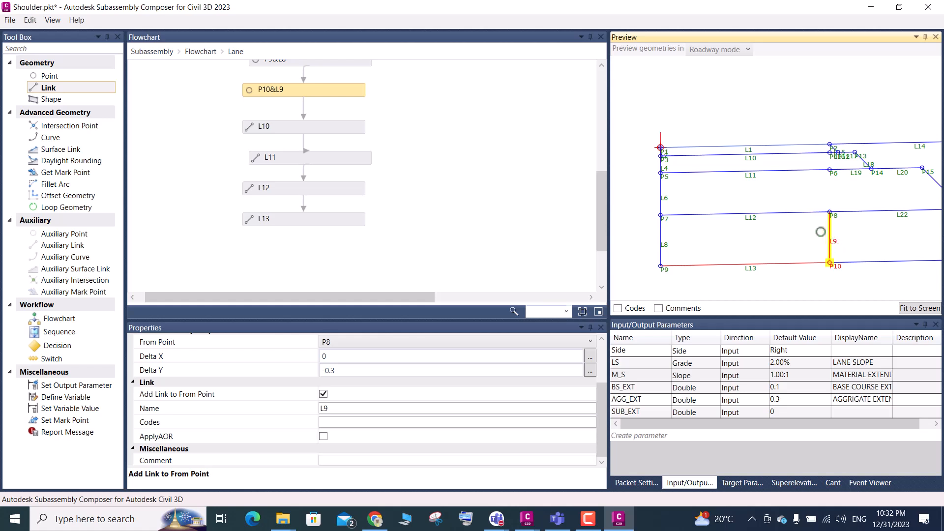
click(323, 395)
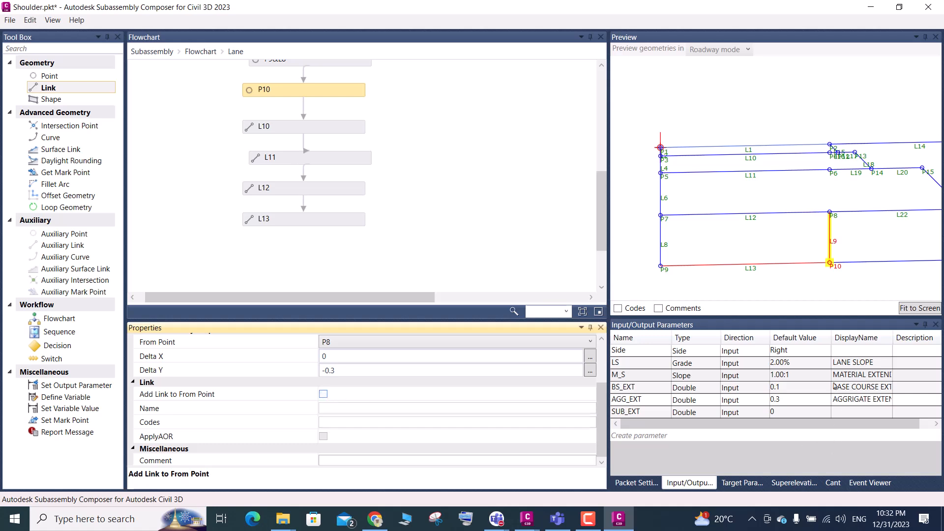
scroll(780, 202, down, 3)
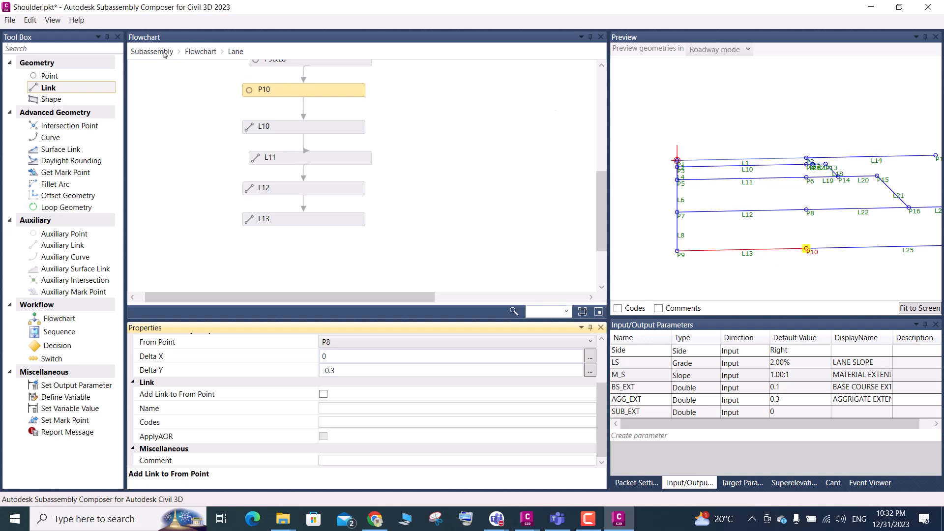
Return to the main flowchart and align the Shoulder element directly beneath Lane
click(201, 51)
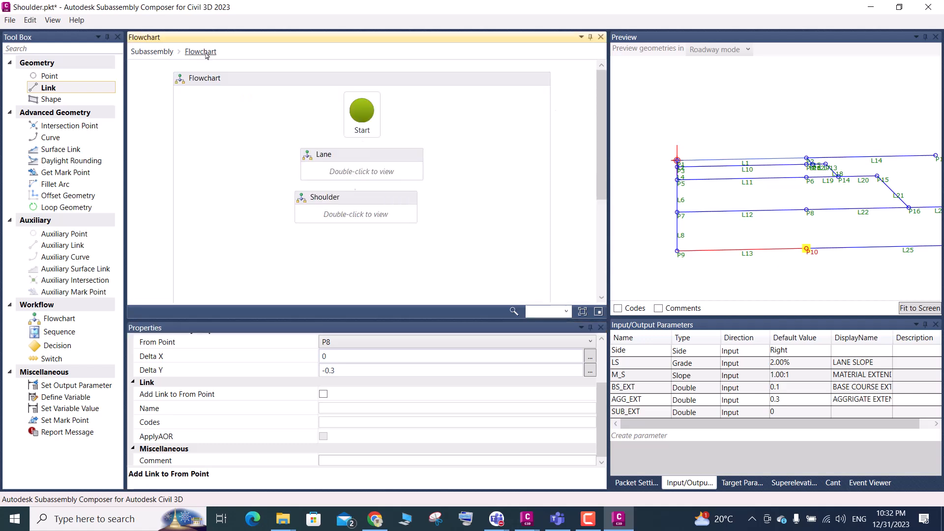
click(362, 202)
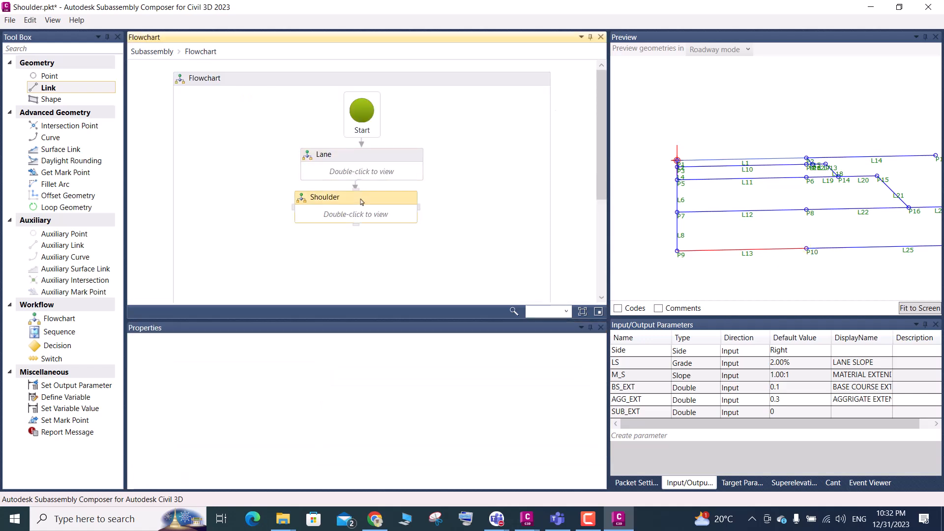
key(Down)
key(Right)
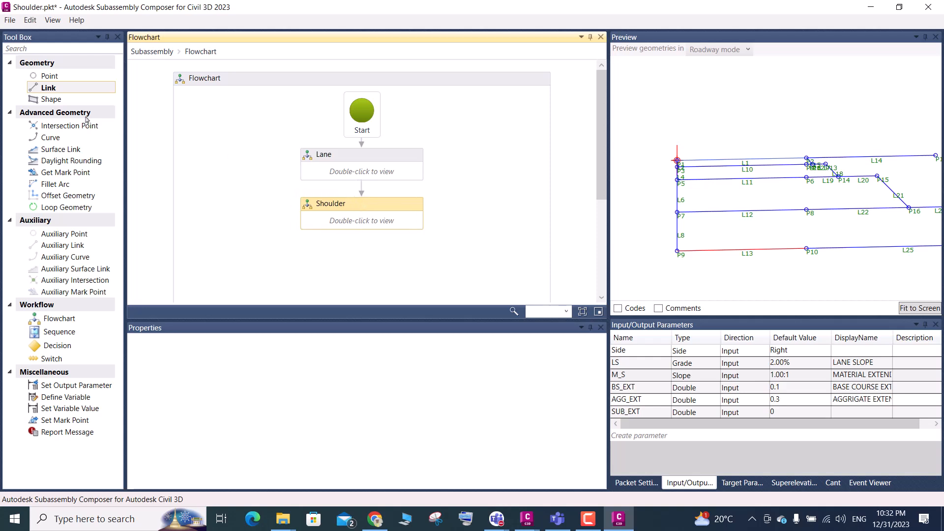
Add a flowchart beneath Shoulder in the main flowchart and rename it SHAPE
drag(60, 318, 366, 233)
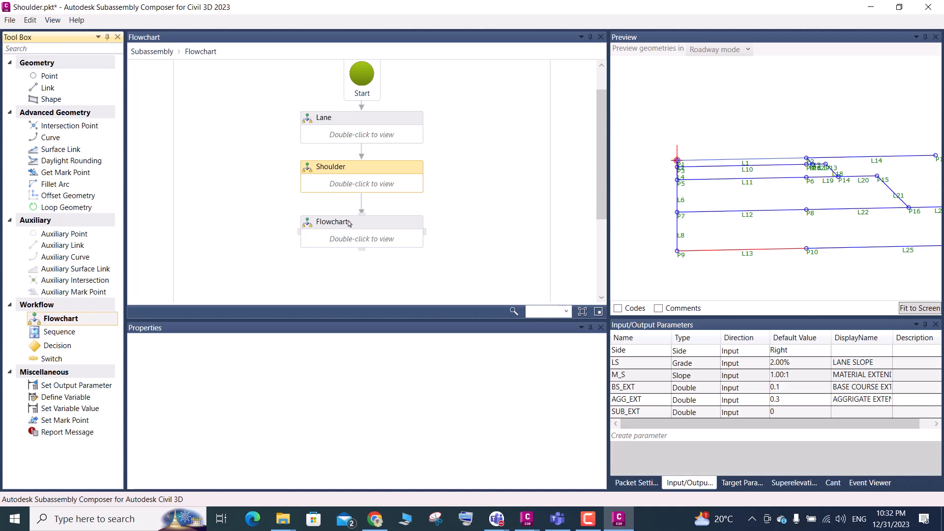
click(348, 224)
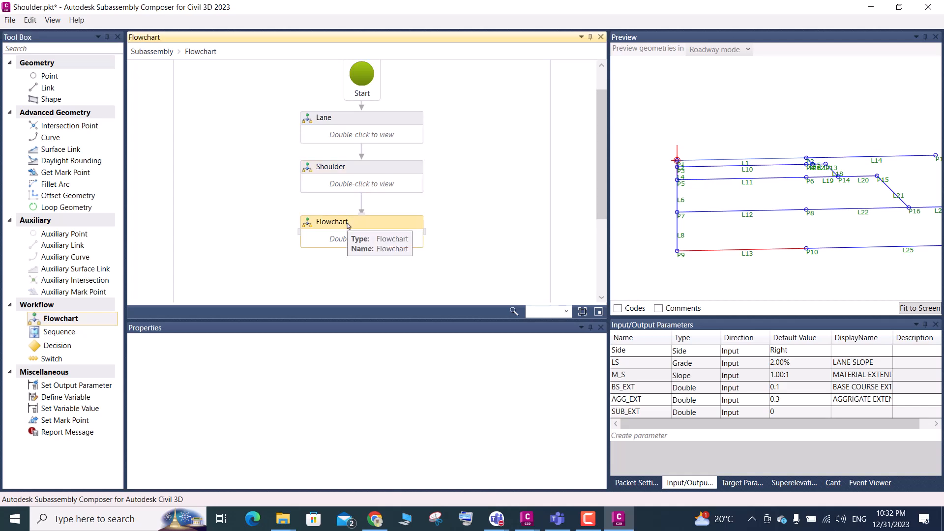
click(345, 224)
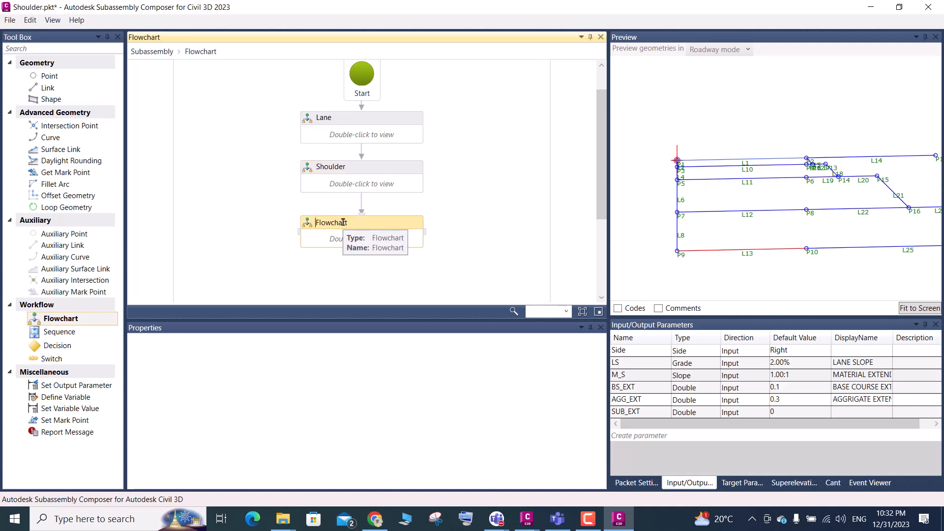
drag(346, 224, 312, 220)
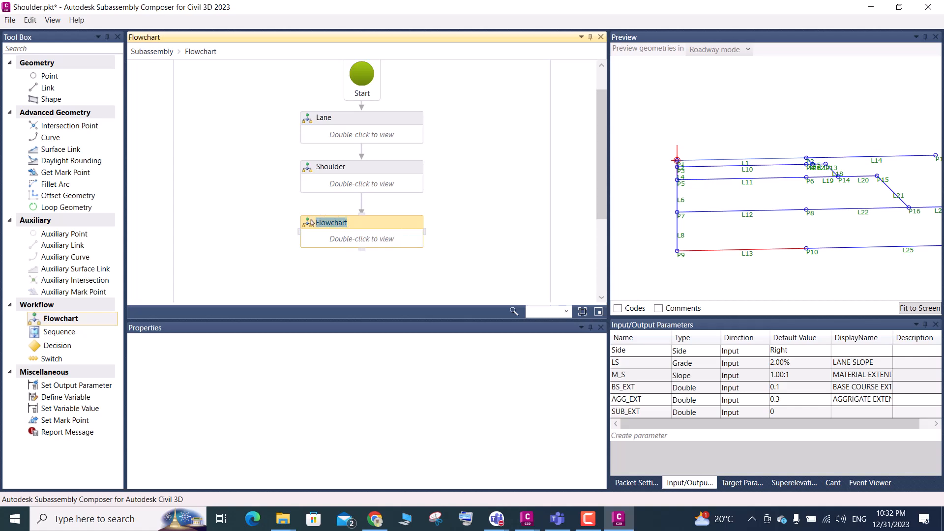
key(BackSpace)
text(E)
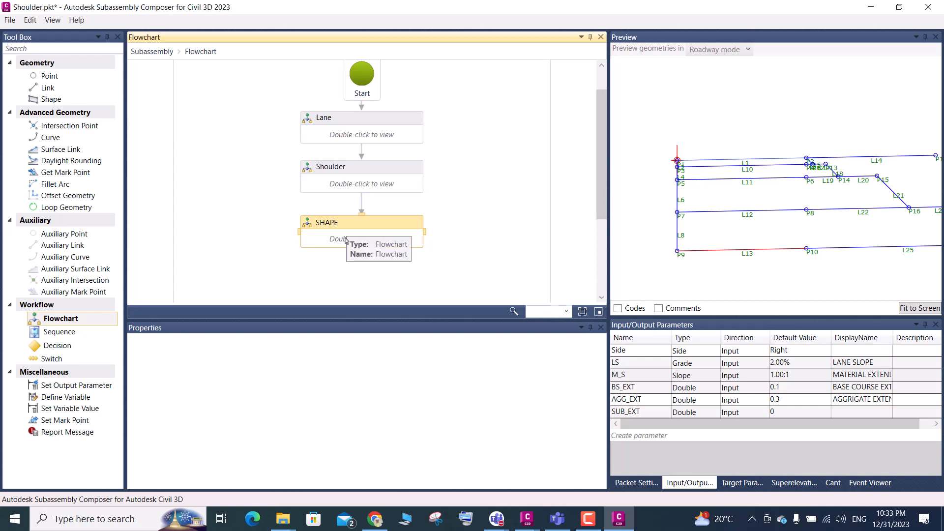
Inside the SHAPE flowchart, add shape S1 for the area between L1 and L10, and S2 for the area between L10 and L11
double_click(345, 240)
drag(52, 99, 366, 157)
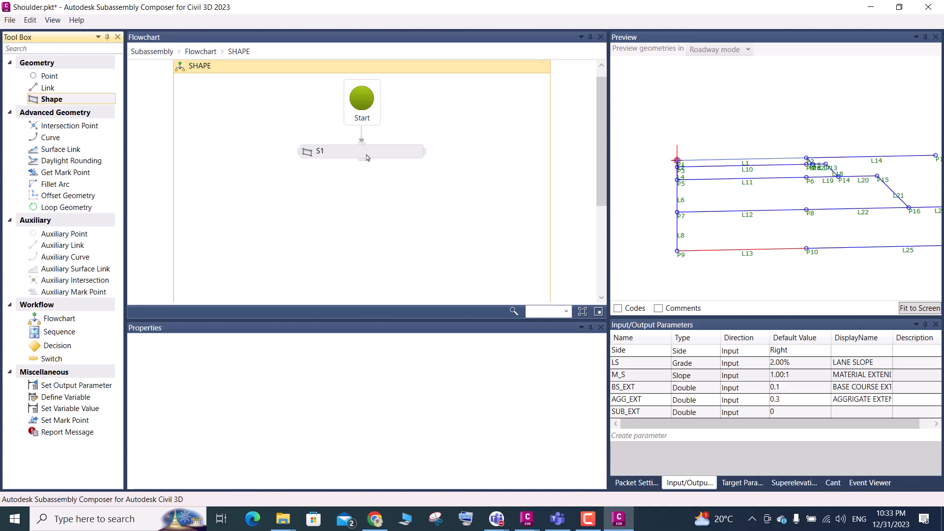
click(731, 169)
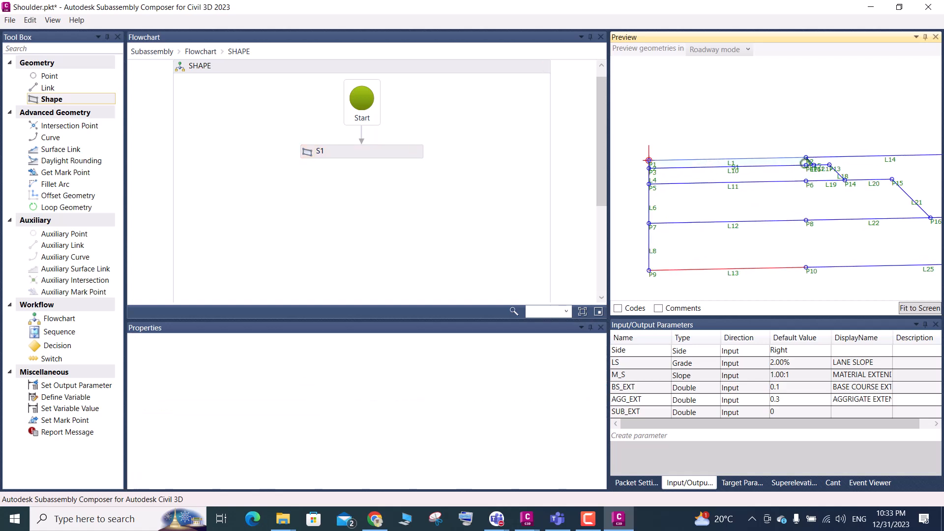
drag(57, 102, 362, 199)
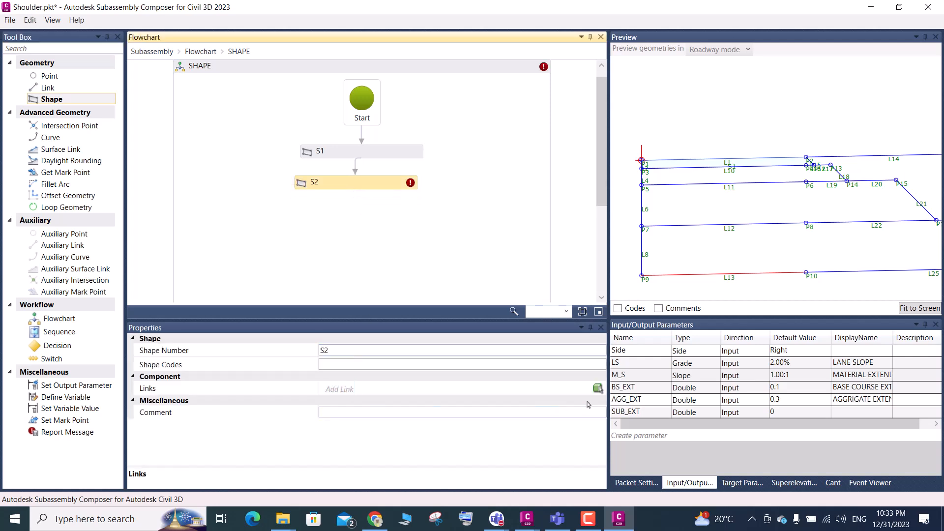
click(597, 388)
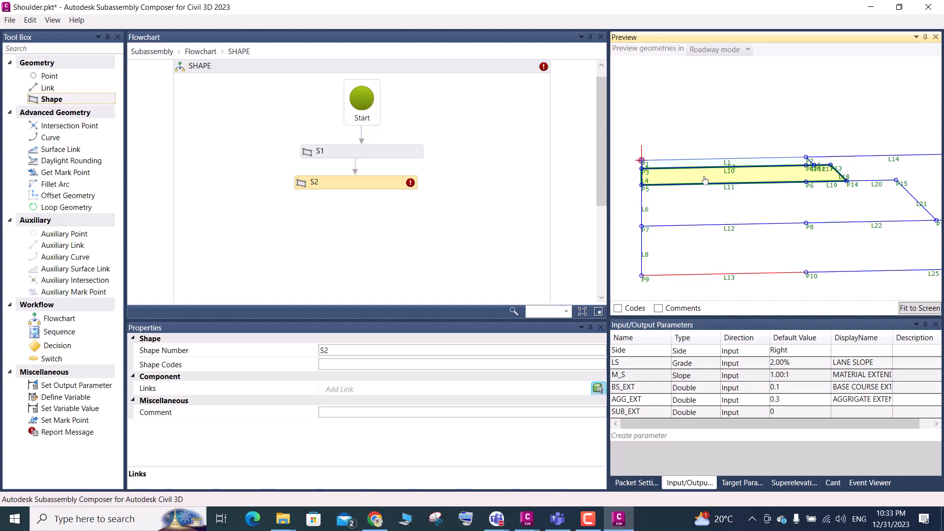
click(678, 181)
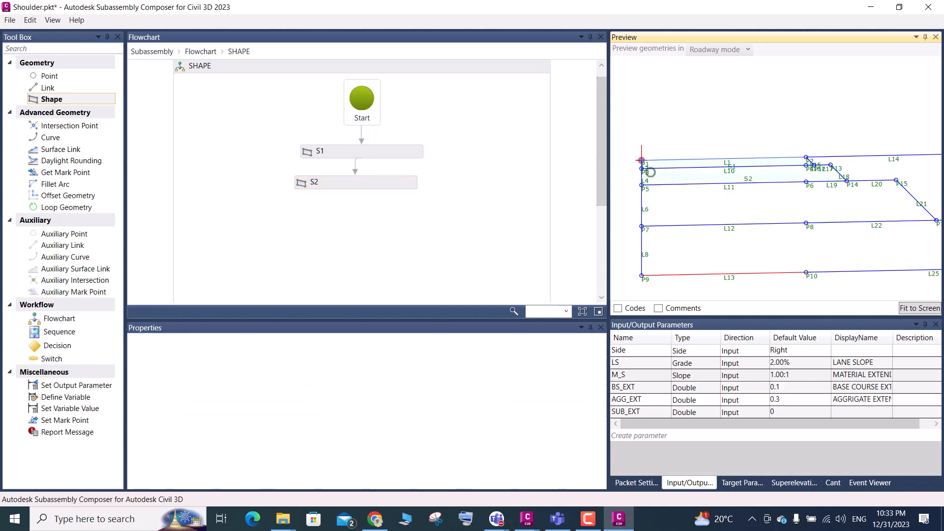
Add shape S3 for the layer between L11 and L12 and S4 for the layer between L12 and L13, and save the subassembly
drag(59, 101, 368, 233)
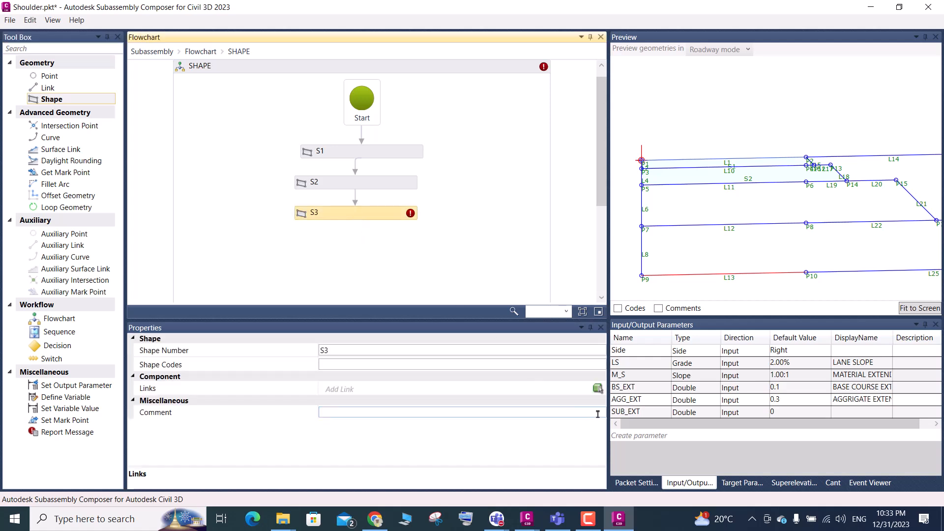
click(598, 390)
click(698, 210)
click(459, 238)
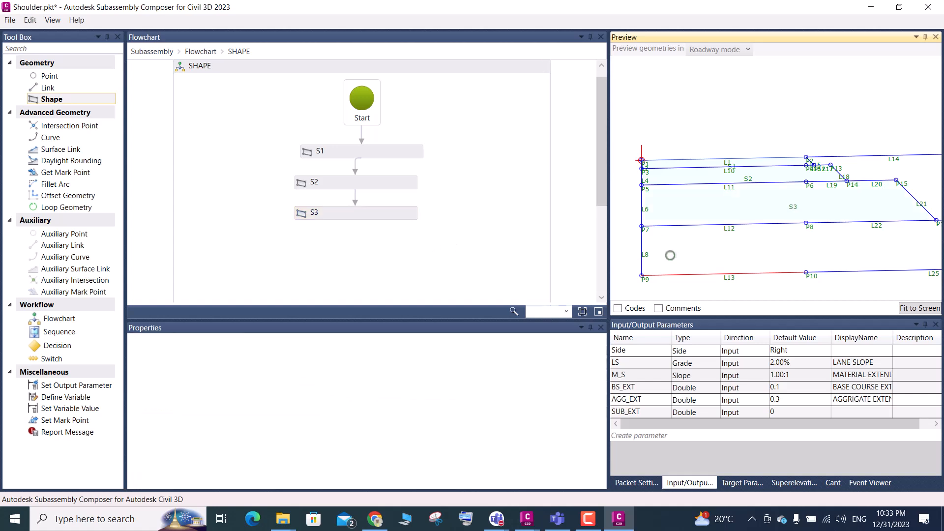
scroll(674, 211, down, 3)
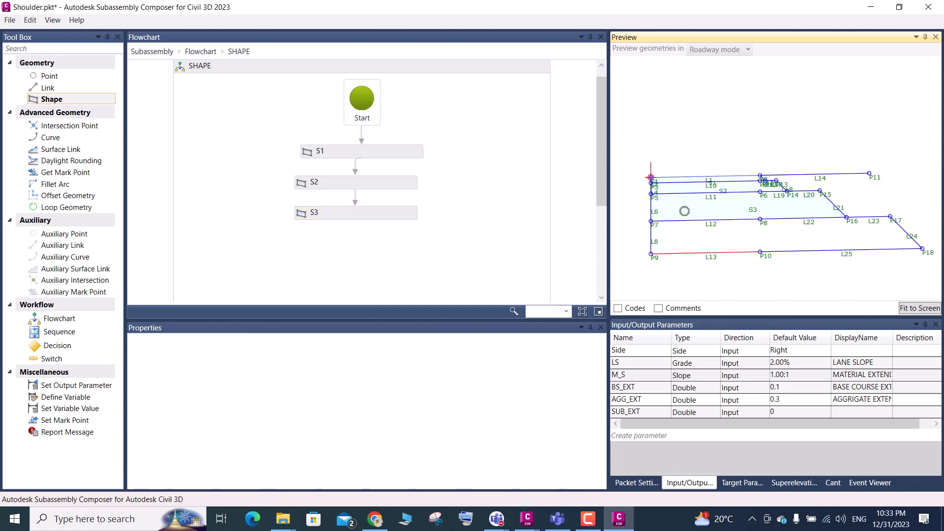
drag(47, 99, 364, 261)
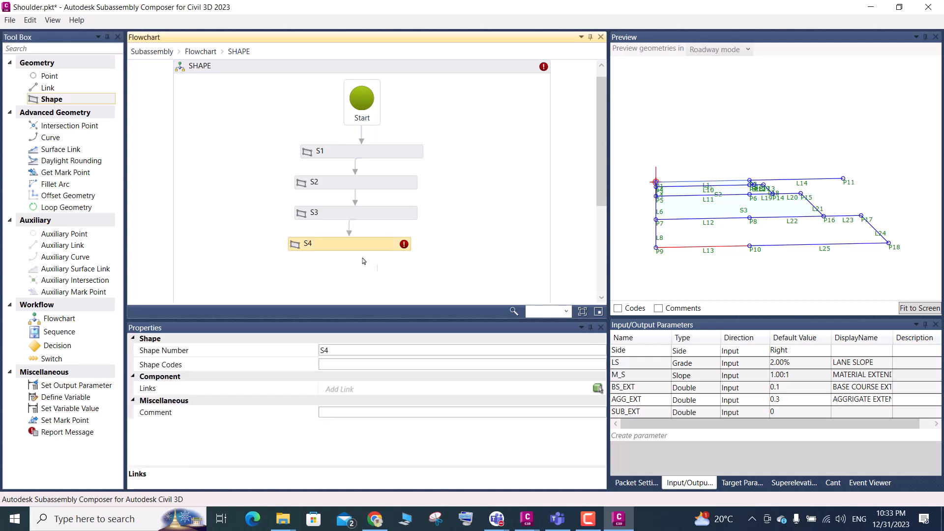
click(599, 389)
click(733, 240)
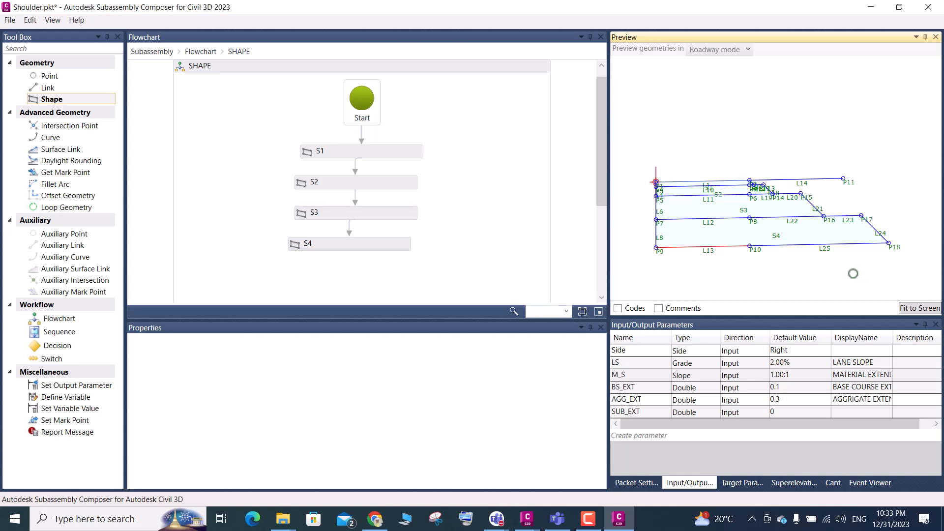
key(ctrl+s)
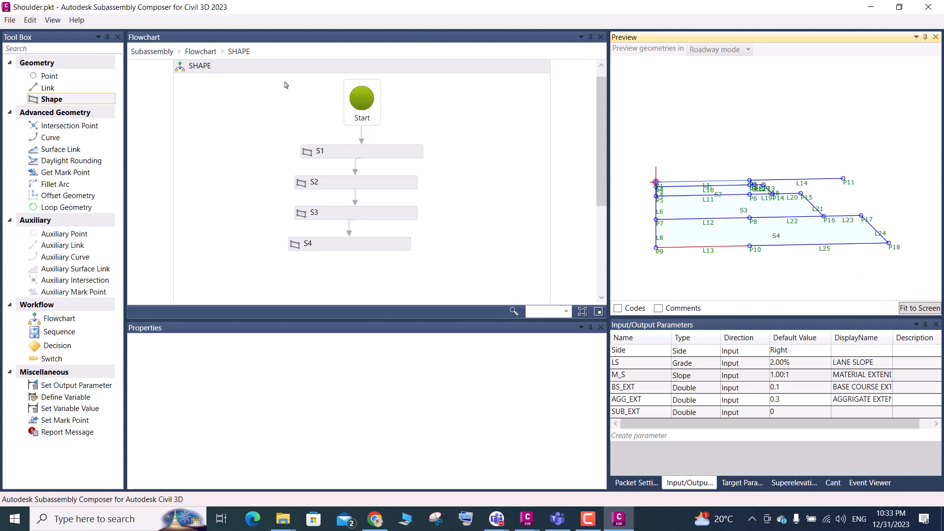
Return to the main flowchart and delete the connector between Shoulder and SHAPE
click(206, 54)
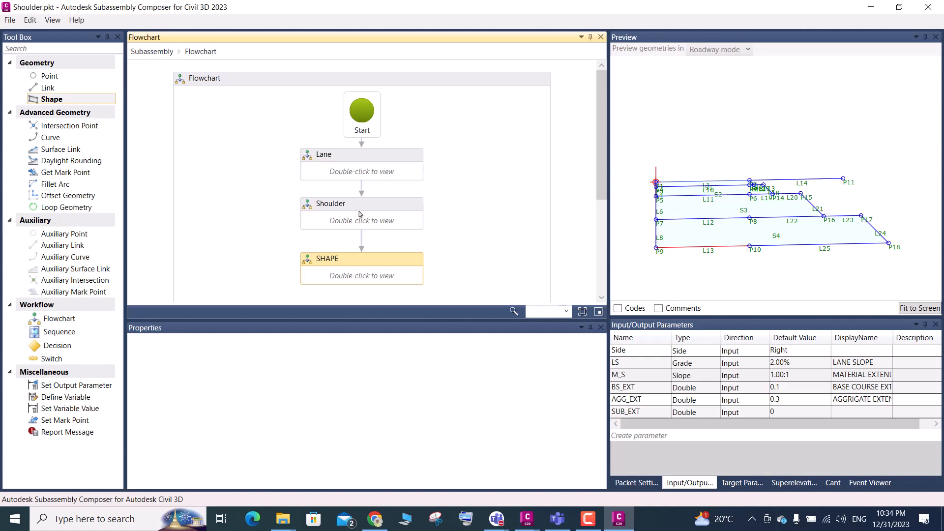
click(361, 240)
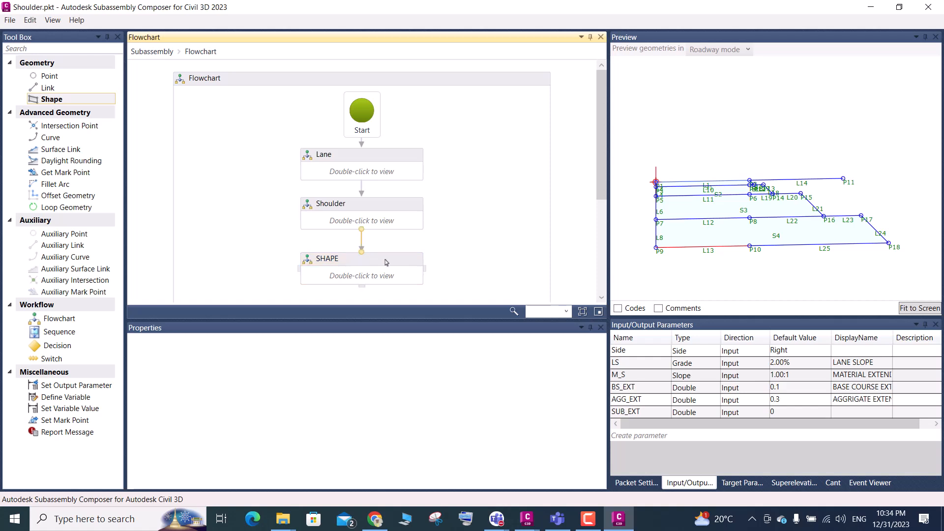
key(Delete)
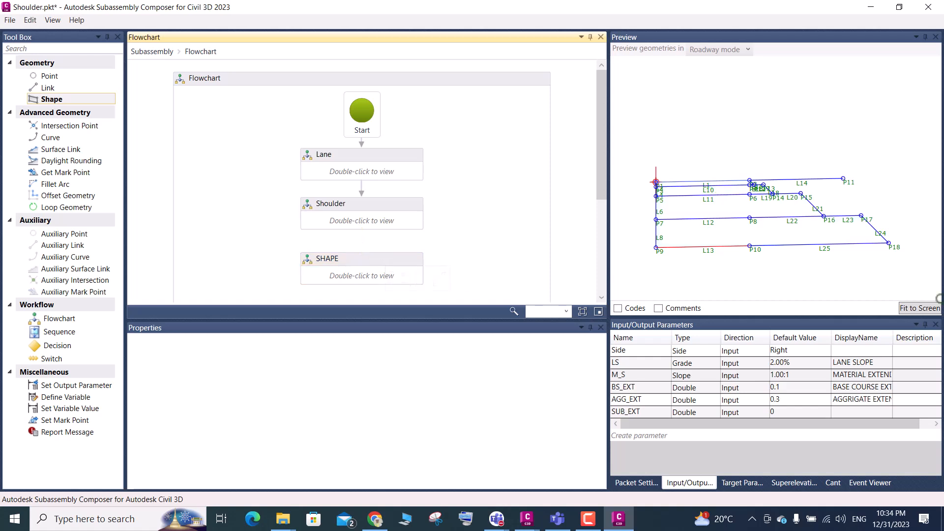
scroll(840, 180, up, 3)
scroll(836, 177, down, 3)
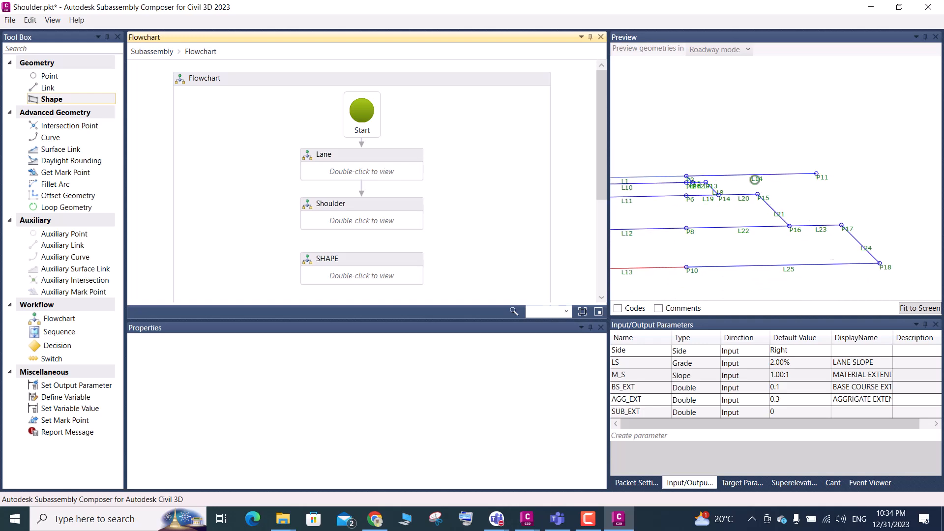
Switch to the Civil 3D typical section drawing and examine the shoulder's stepped layers, 1:4 slope and fill-area corner points
click(529, 518)
click(477, 477)
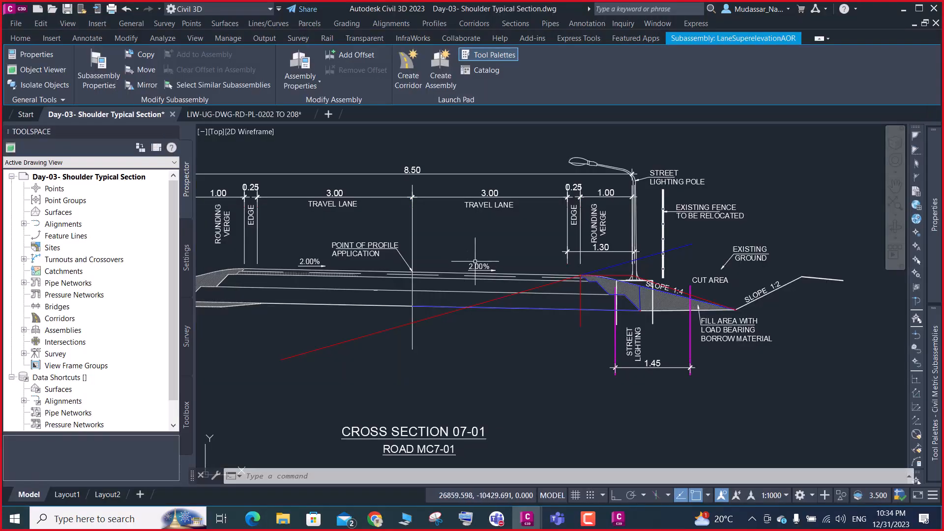
scroll(531, 292, up, 4)
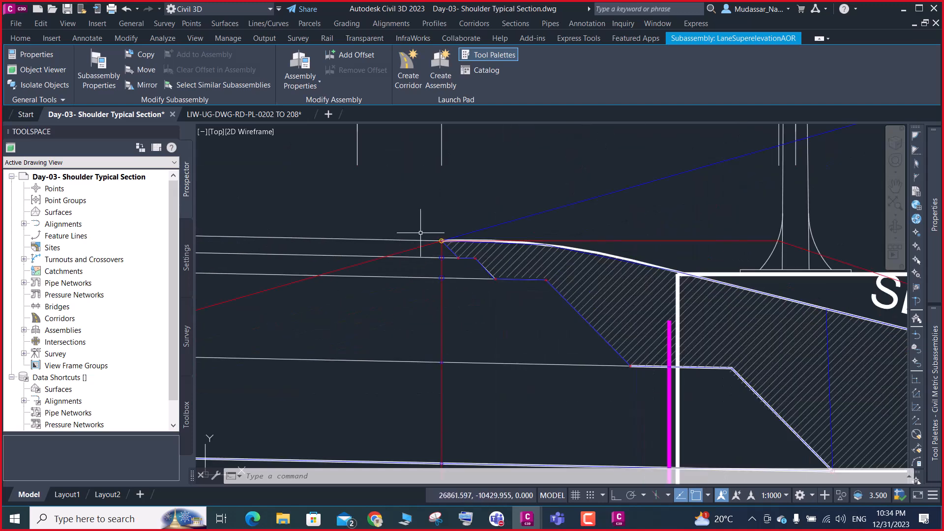
scroll(590, 312, down, 5)
scroll(590, 312, down, 6)
scroll(498, 315, up, 10)
scroll(498, 316, down, 5)
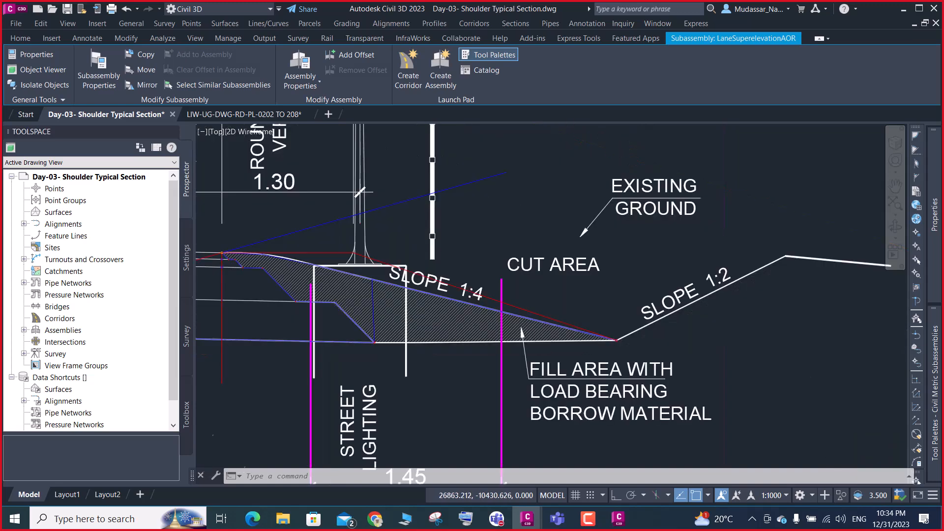
scroll(549, 344, up, 1)
scroll(545, 334, down, 3)
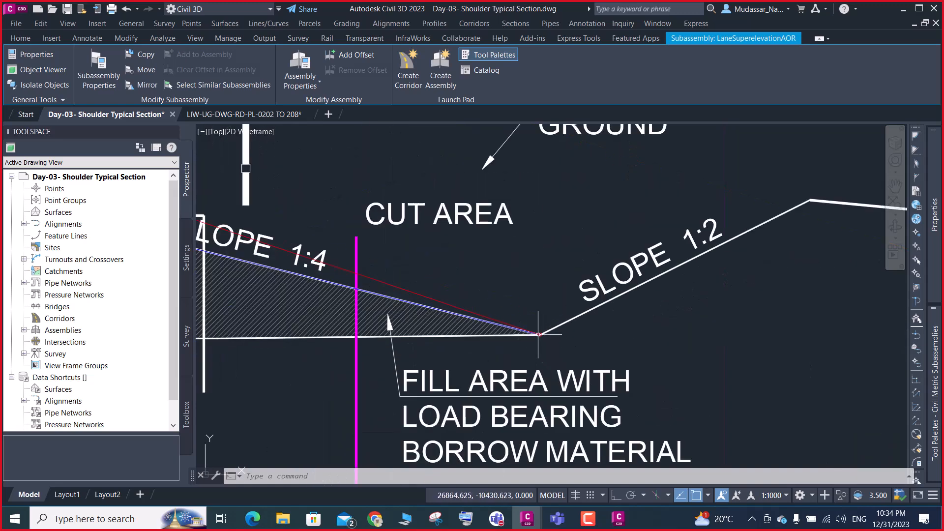
scroll(383, 338, up, 5)
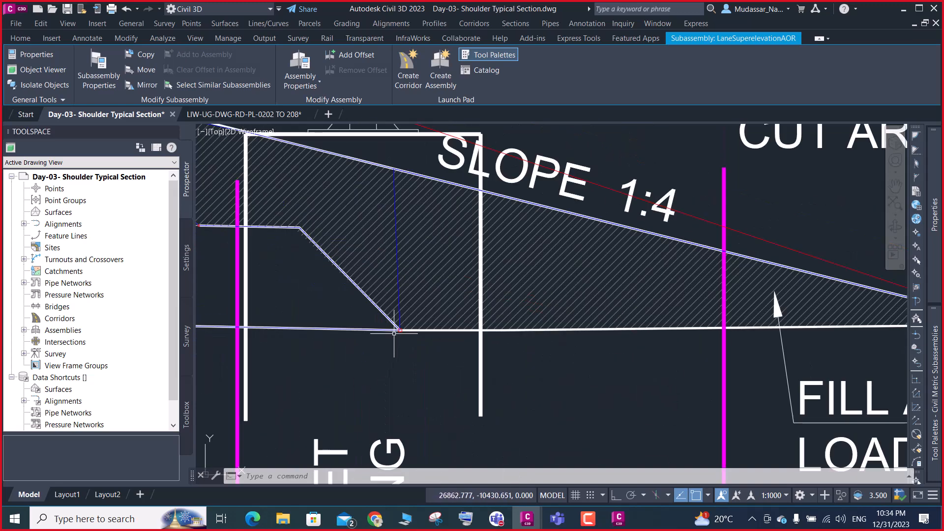
scroll(372, 231, down, 4)
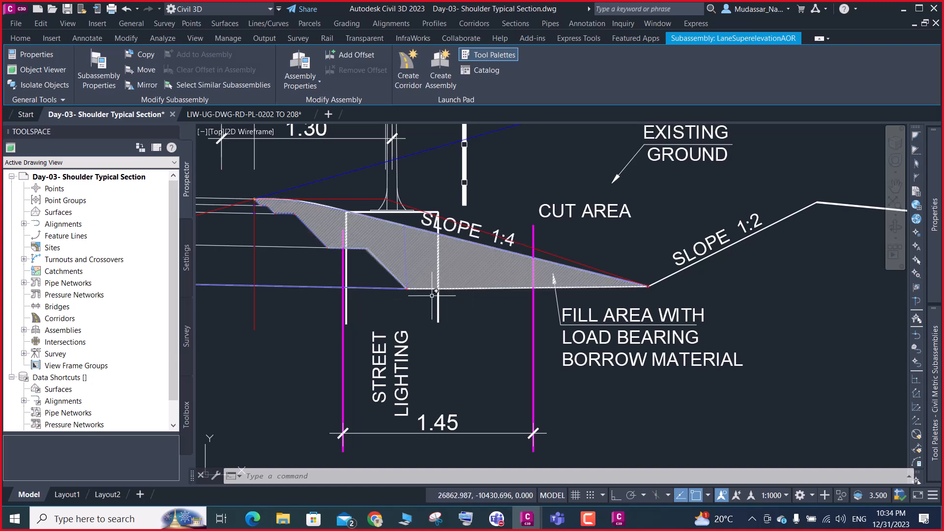
scroll(405, 290, up, 2)
scroll(408, 285, up, 3)
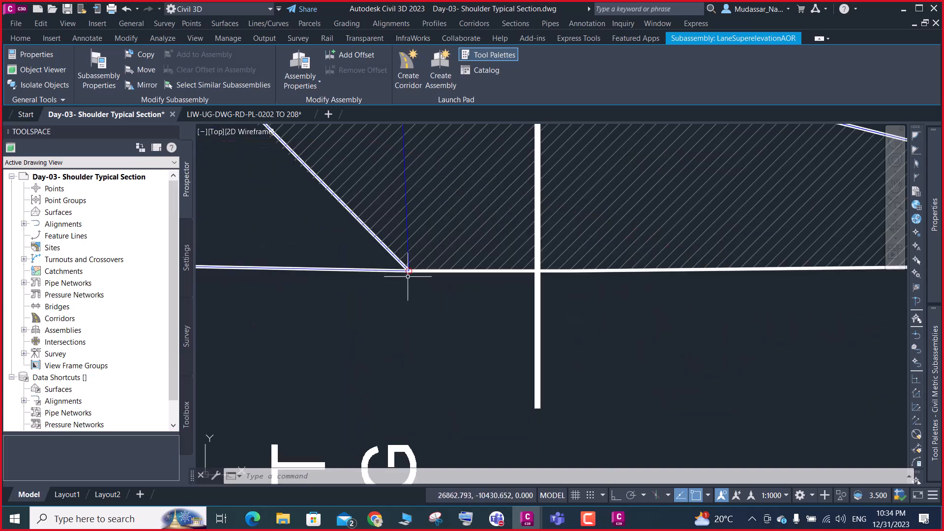
Switch back to Subassembly Composer and examine the shoulder's outer layer points from P11 to P18 in the preview
key(alt+Tab)
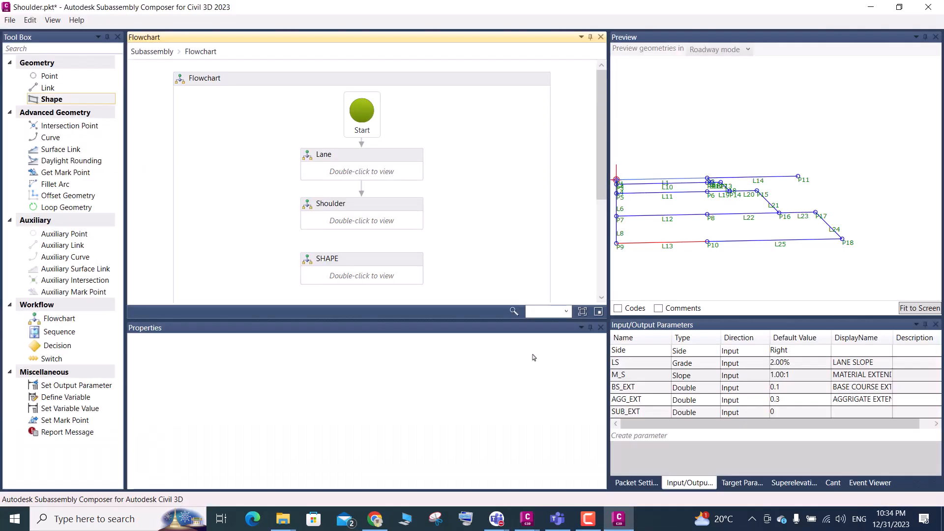
scroll(810, 244, down, 1)
scroll(834, 219, up, 2)
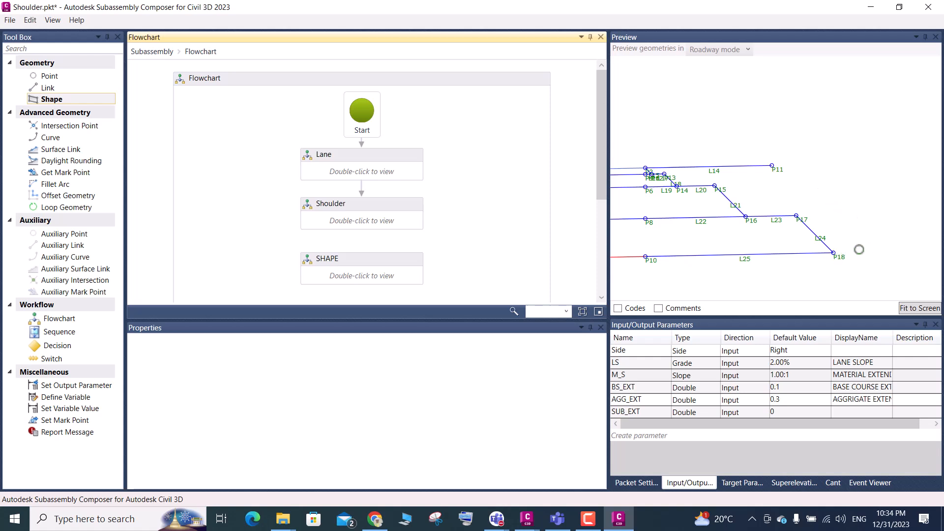
scroll(833, 240, down, 1)
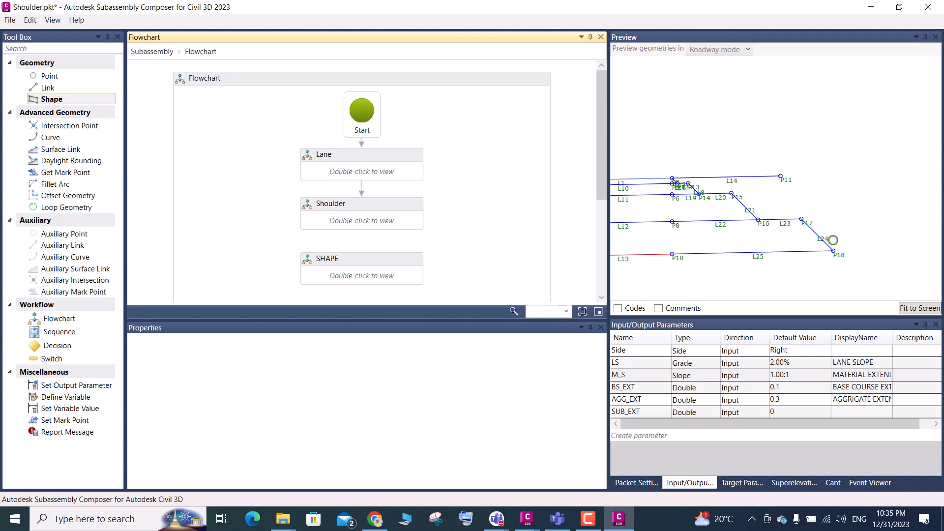
Return to the Civil 3D drawing and examine the hatched embankment area, from its stepped boundary to the rounded shoulder top
click(521, 528)
click(460, 464)
scroll(472, 344, down, 3)
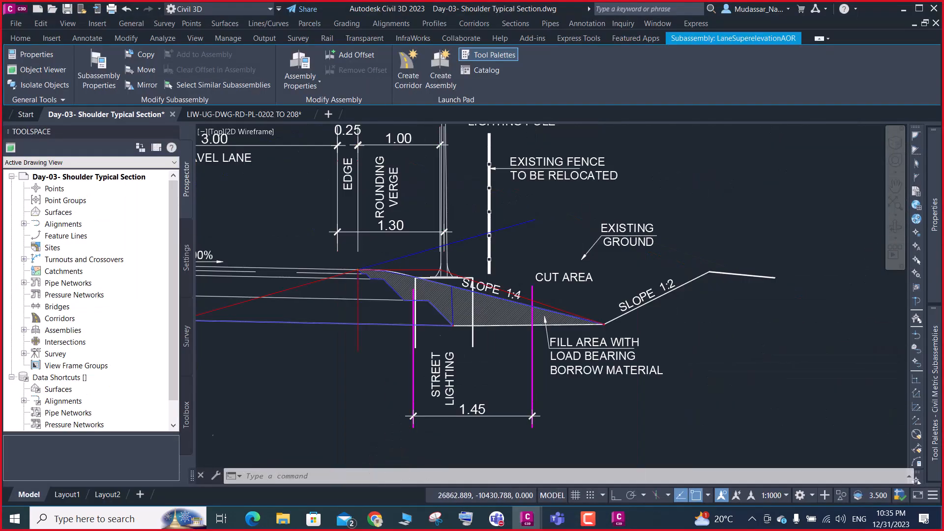
scroll(454, 296, up, 5)
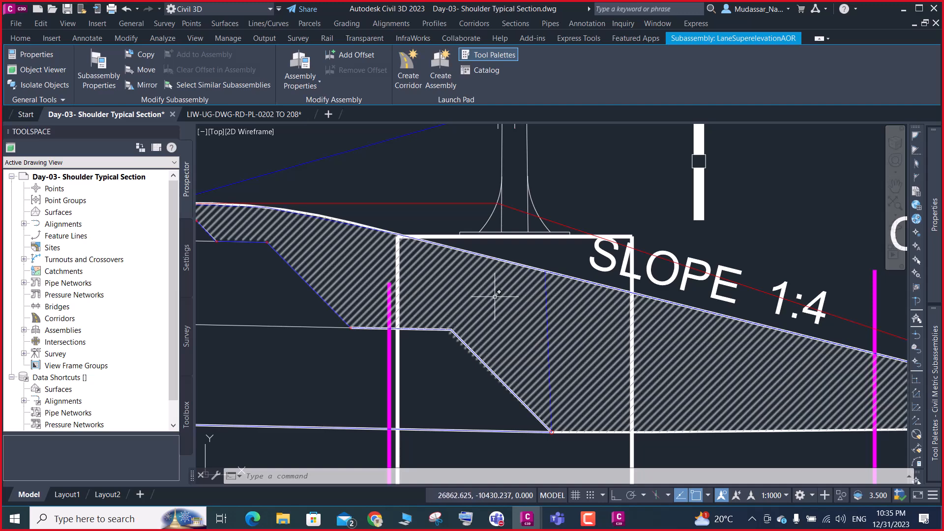
scroll(492, 290, down, 4)
scroll(494, 291, up, 4)
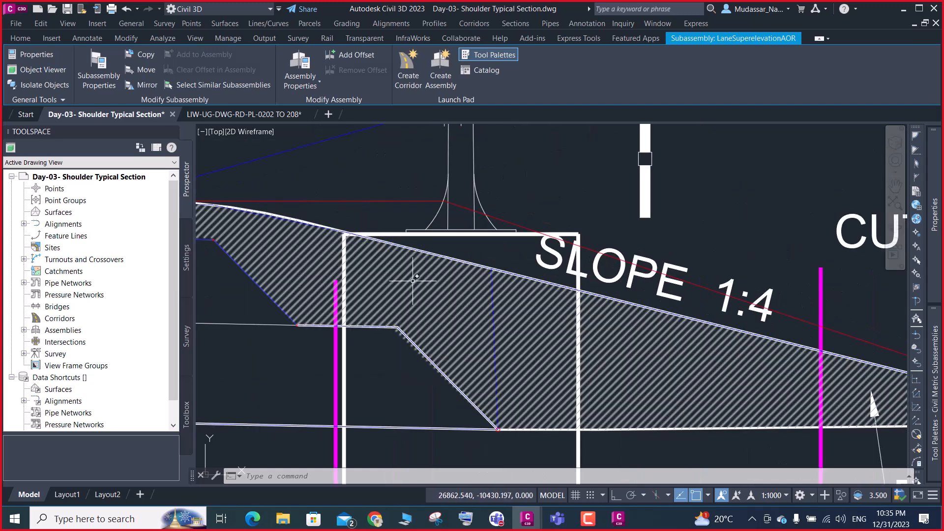
mouse_move(413, 282)
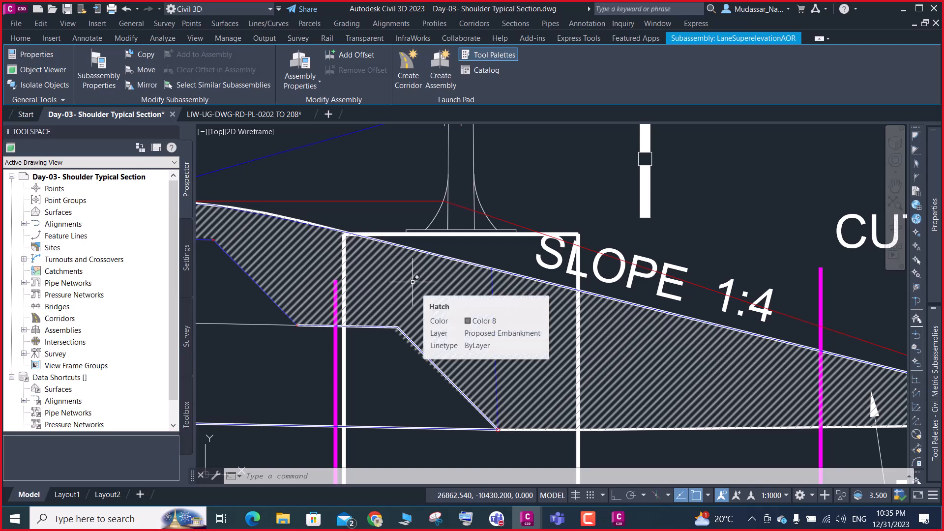
scroll(412, 282, down, 3)
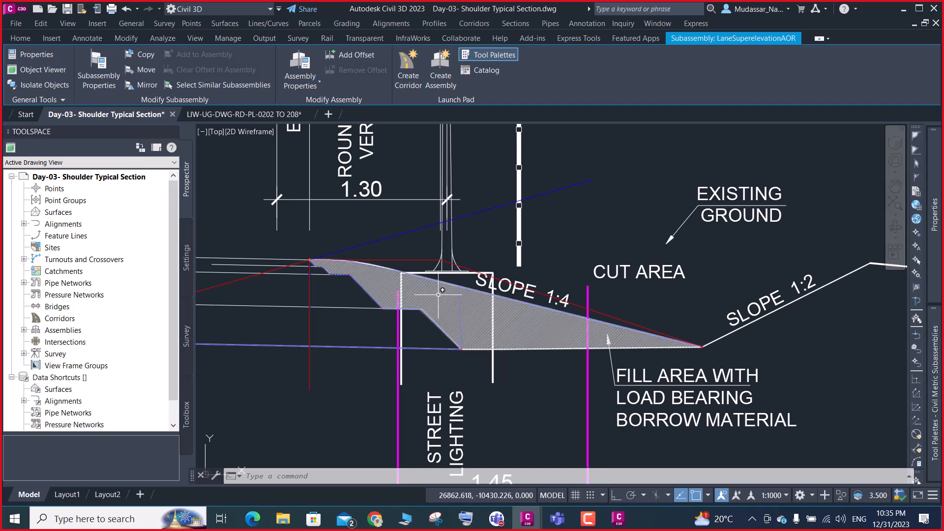
scroll(437, 295, up, 1)
scroll(237, 236, up, 6)
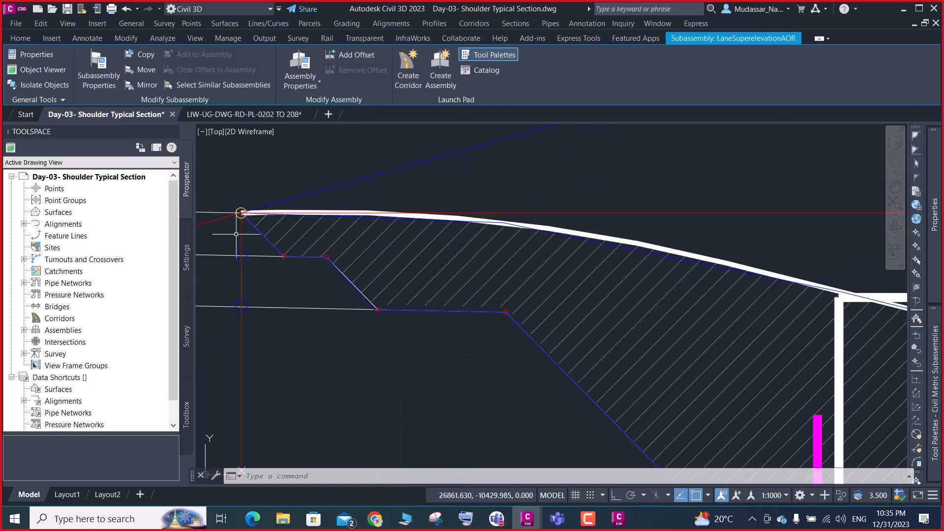
Examine the typical section's fill area from the stepped shoulder layers along the 1:4 slope to its toe at the 1:2 slope
scroll(315, 265, down, 4)
scroll(348, 264, down, 3)
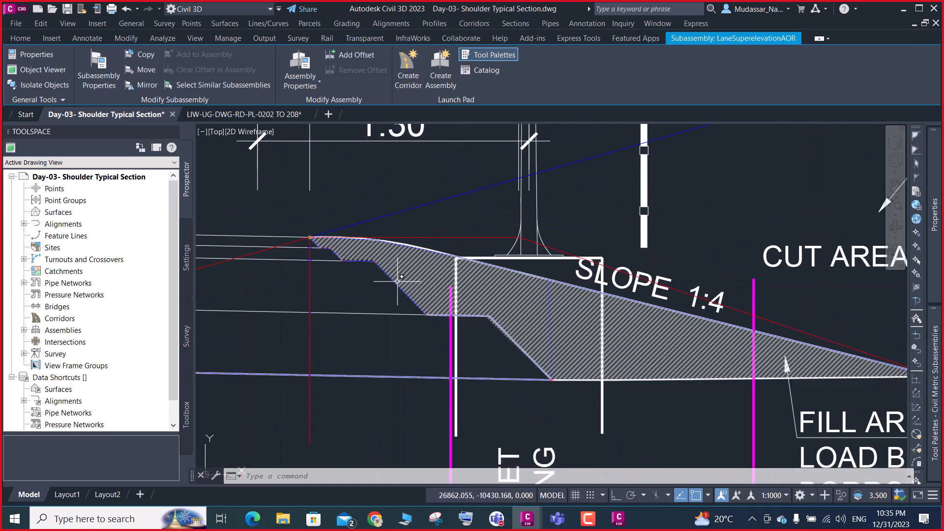
scroll(411, 295, up, 6)
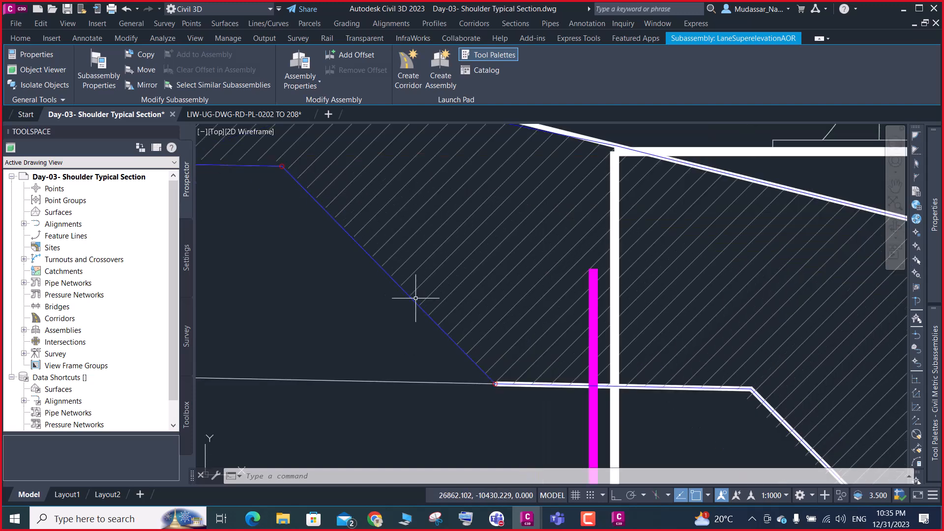
scroll(415, 290, down, 4)
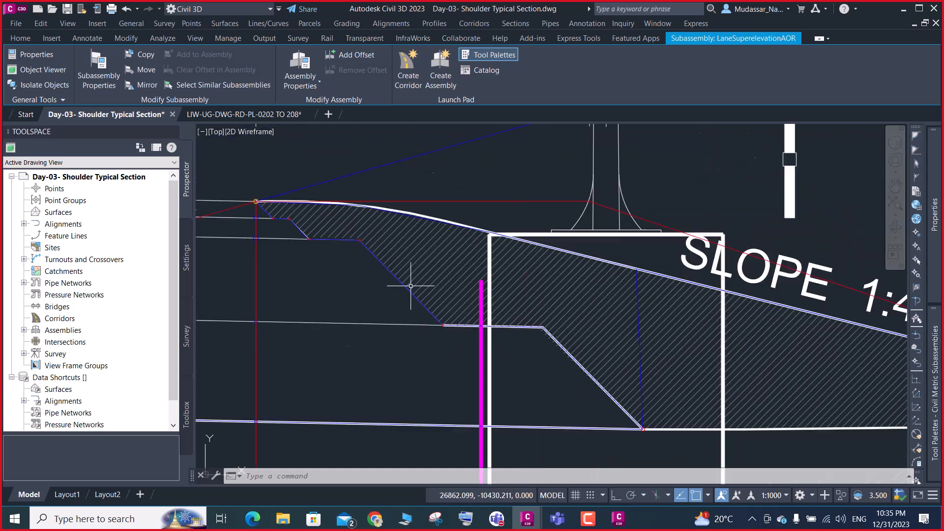
scroll(504, 253, down, 5)
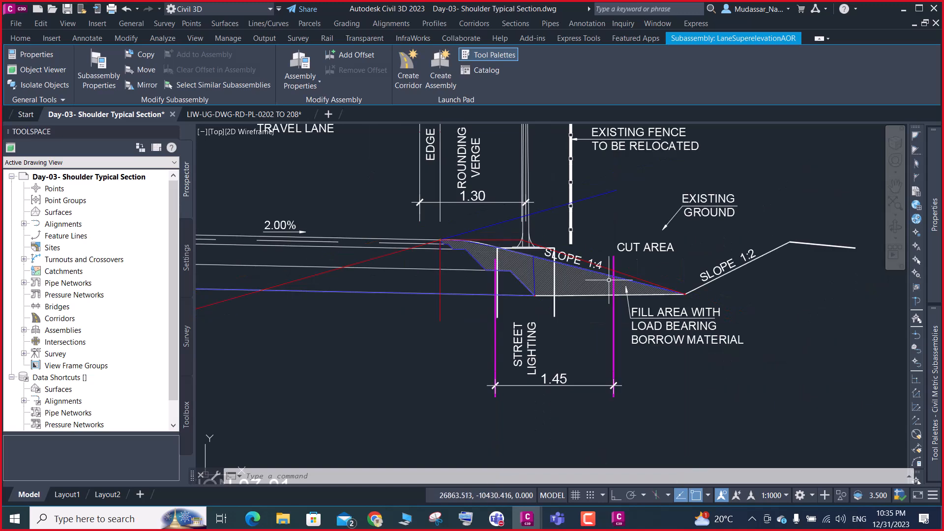
scroll(645, 283, up, 2)
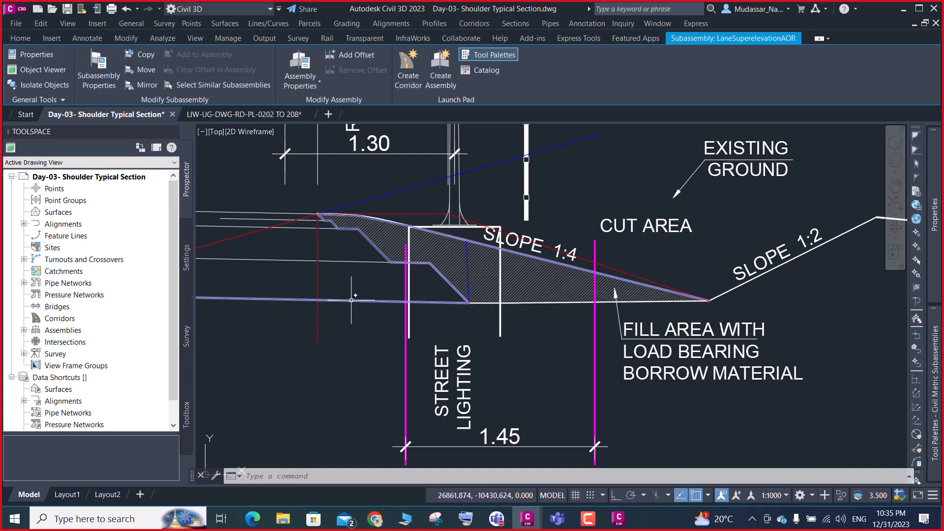
scroll(404, 299, down, 5)
scroll(324, 299, up, 6)
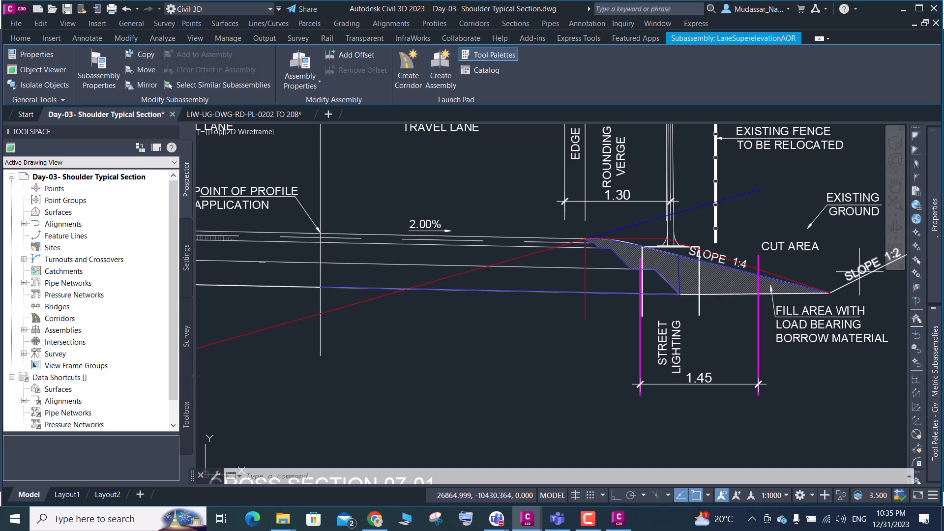
scroll(830, 294, up, 8)
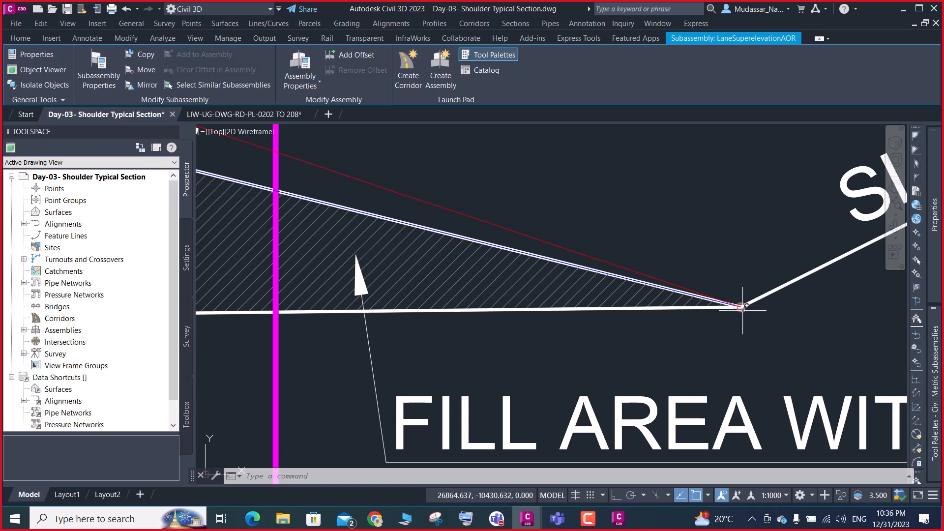
scroll(744, 308, down, 5)
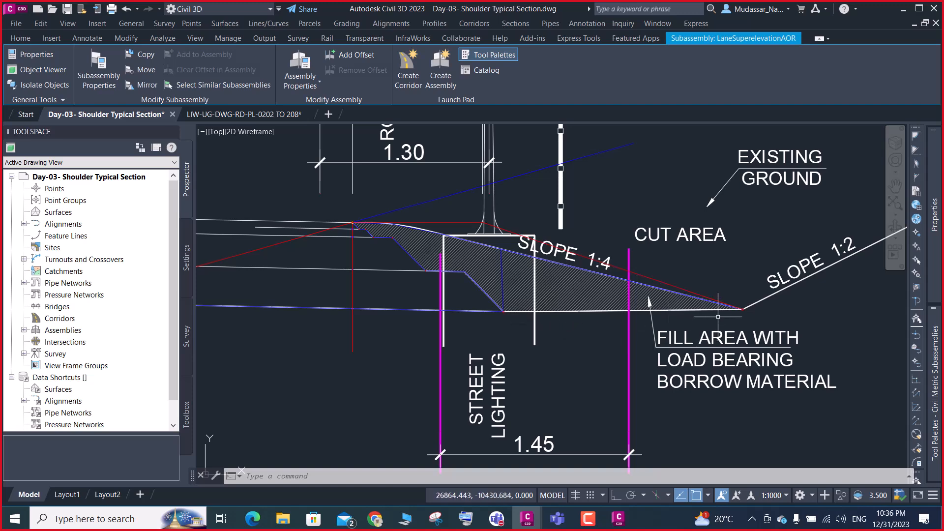
Switch to Subassembly Composer, open the Shoulder flowchart and add an intersection point after L25
click(618, 519)
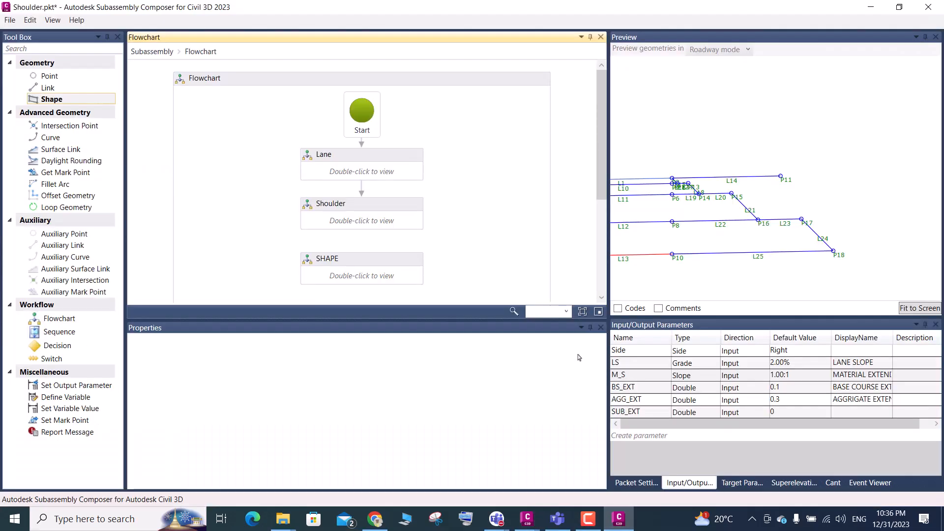
click(375, 225)
double_click(375, 225)
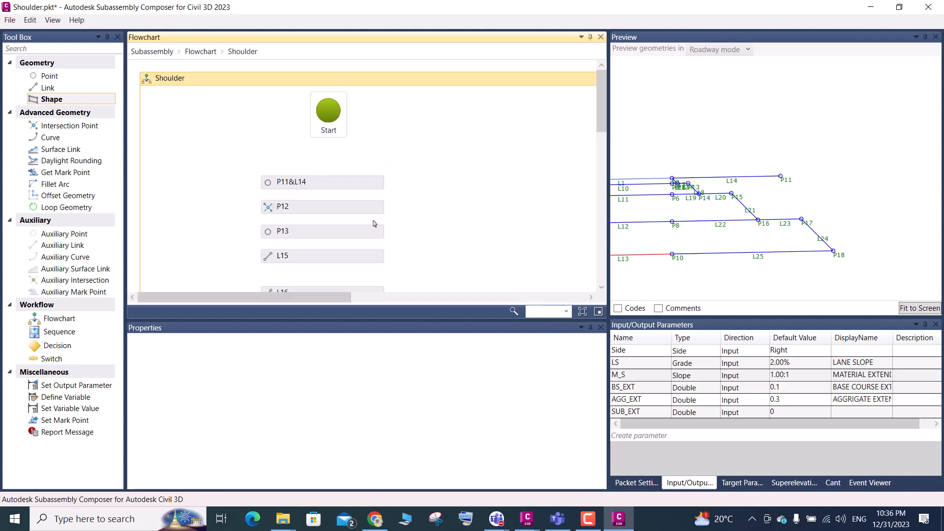
scroll(379, 216, down, 10)
scroll(380, 213, down, 3)
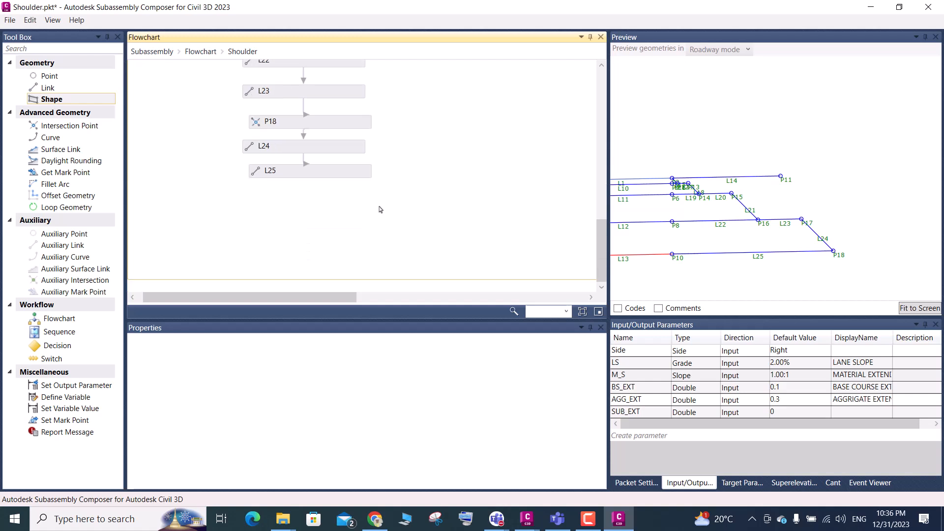
drag(64, 126, 314, 206)
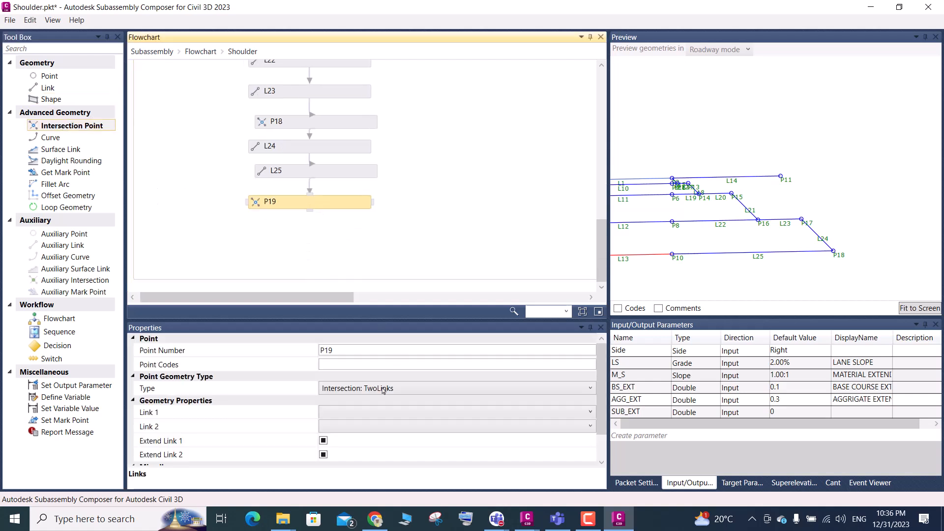
Set the new intersection point's geometry type to Intersection: TwoPointsSlope, with P11 as Point 1
click(375, 393)
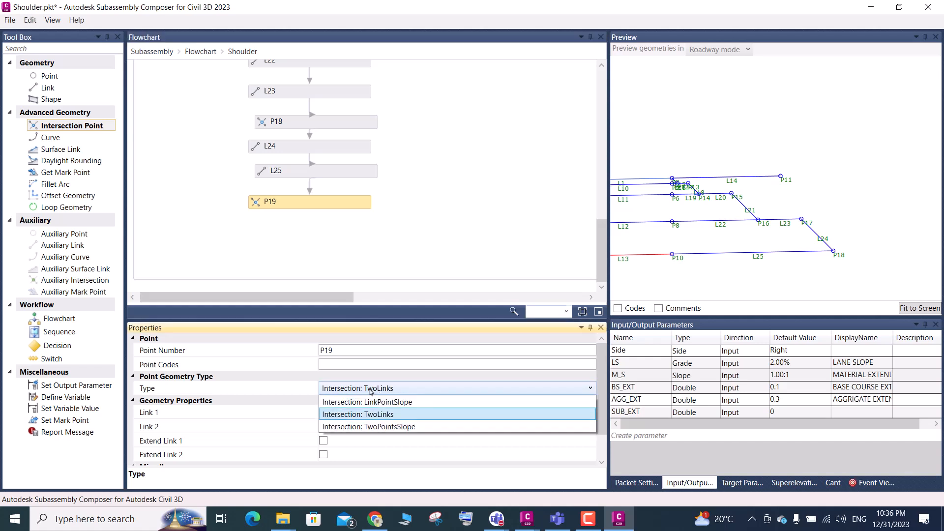
click(377, 427)
click(375, 416)
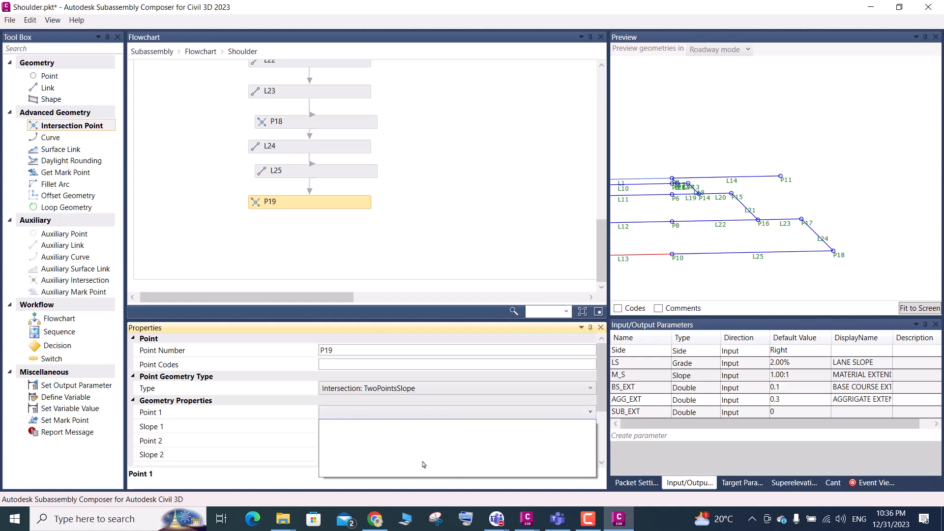
click(435, 155)
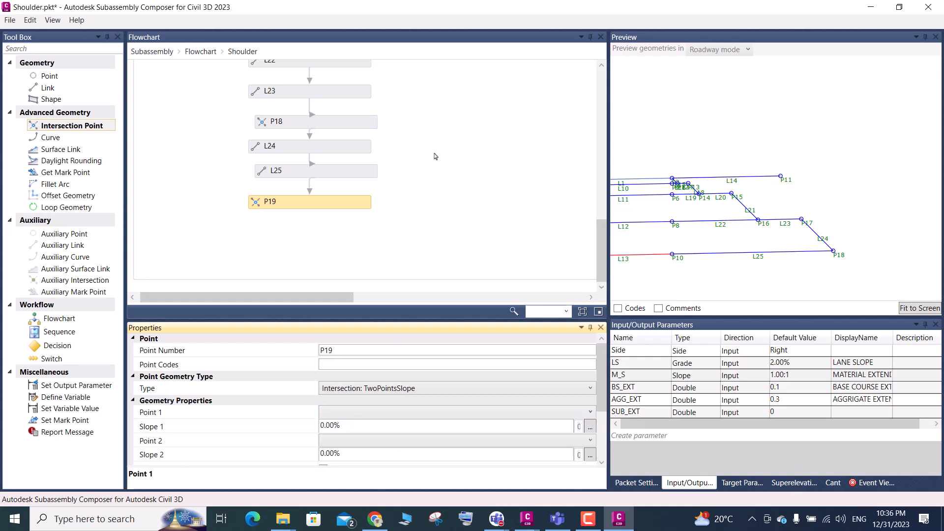
click(760, 143)
click(412, 165)
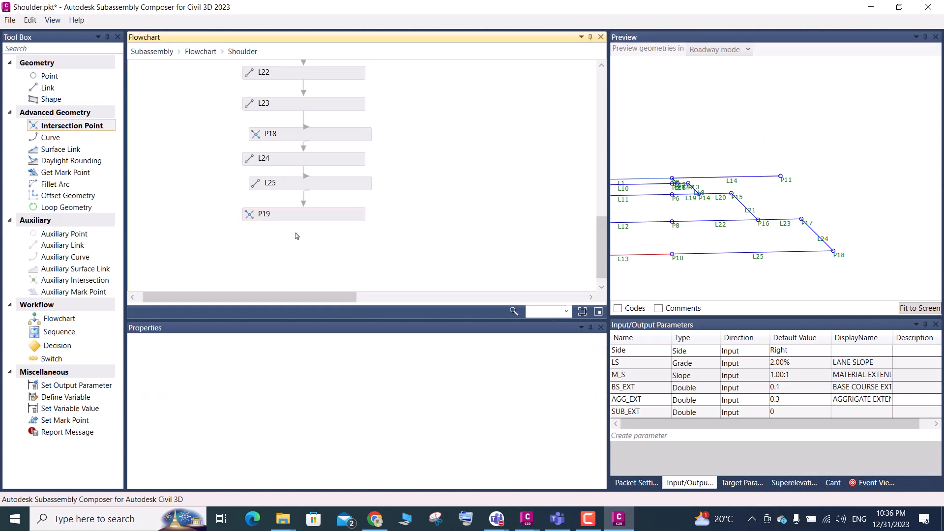
click(290, 220)
click(365, 416)
scroll(359, 375, down, 1)
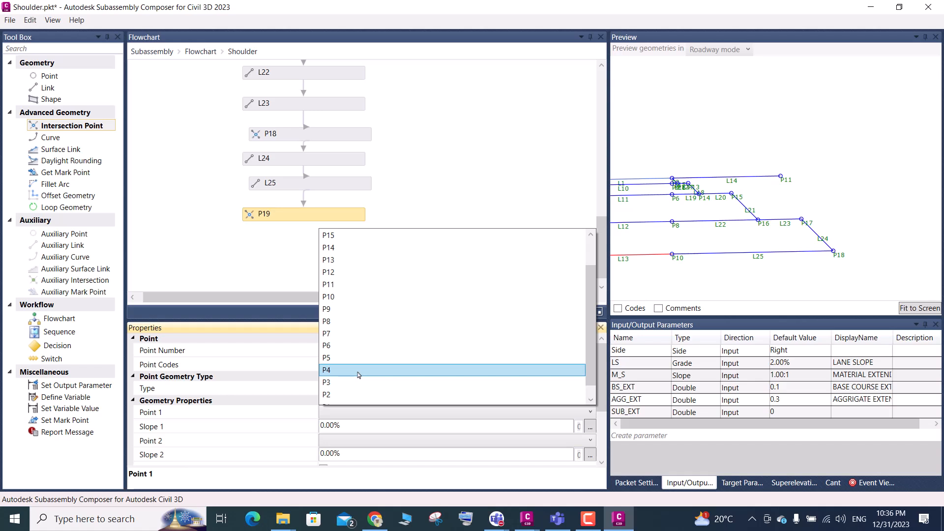
click(327, 284)
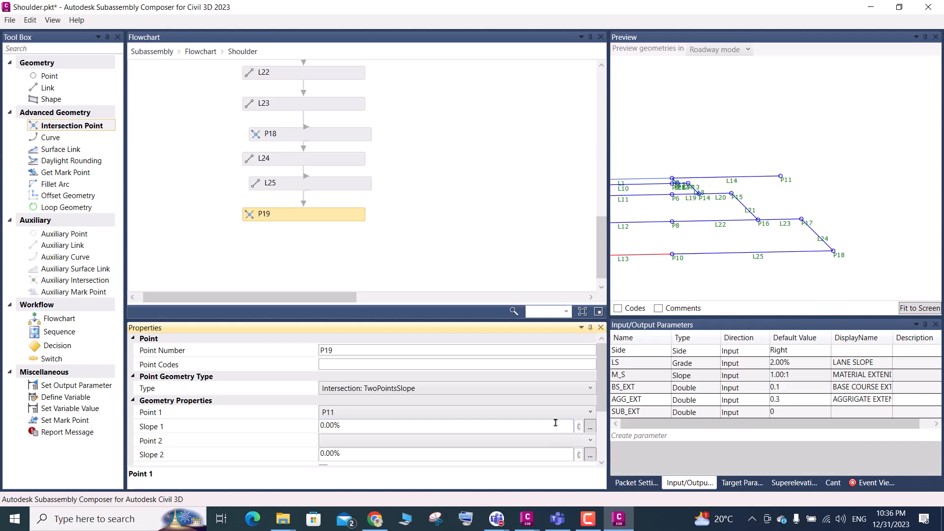
Create a new input parameter below SUB_EXT and name it SH_S
click(664, 436)
click(651, 426)
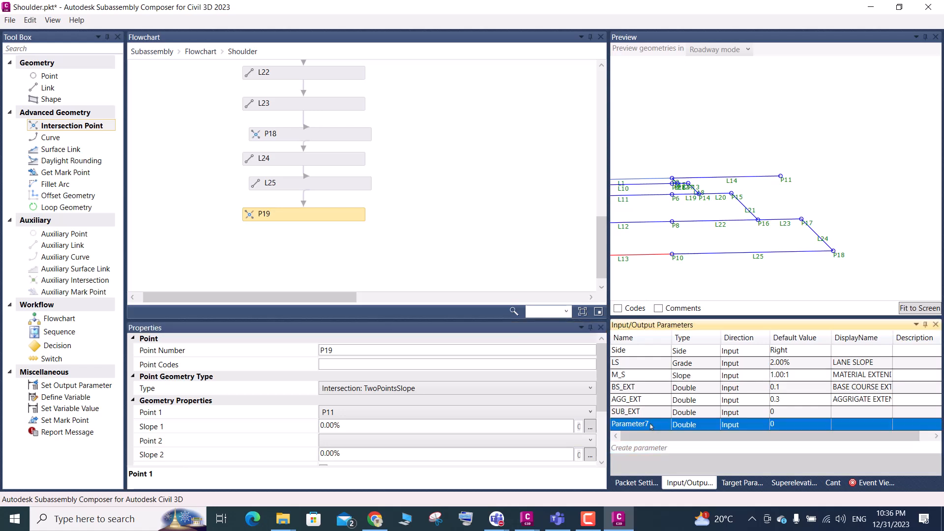
click(651, 426)
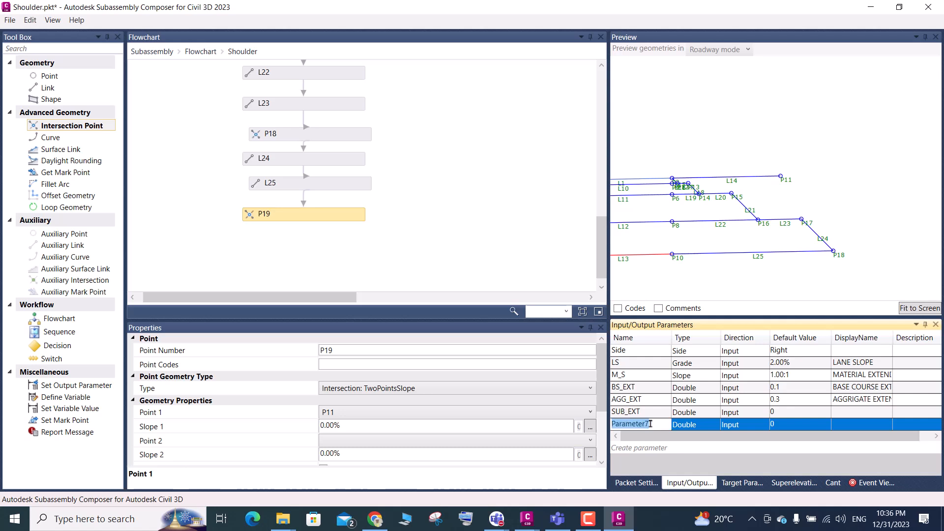
key(BackSpace)
text(S)
key(BackSpace)
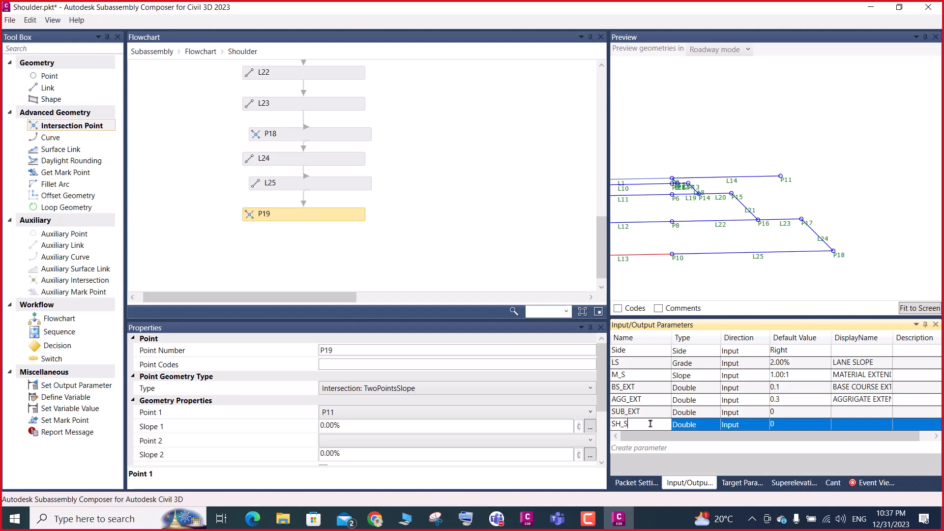
Set the SH_S parameter's type to Slope and its default value to 4.00:1
click(691, 426)
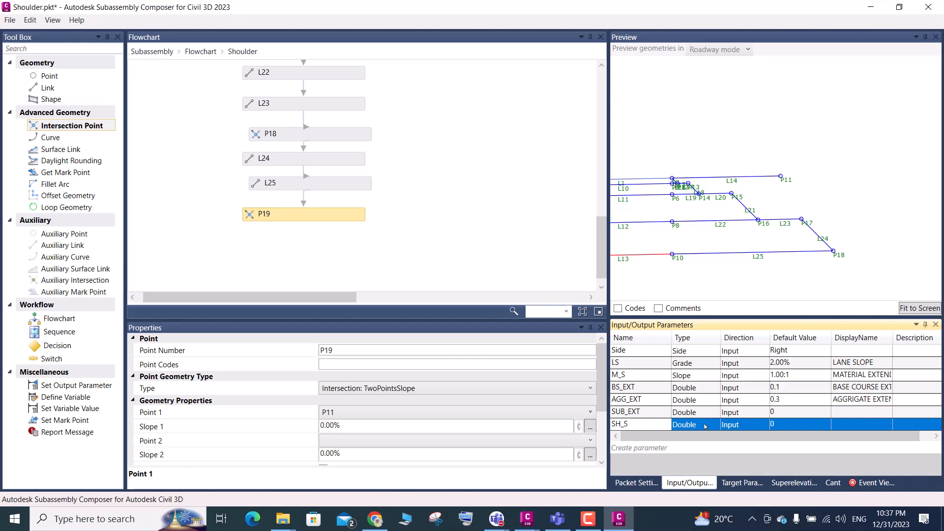
click(706, 426)
click(706, 426)
click(706, 426)
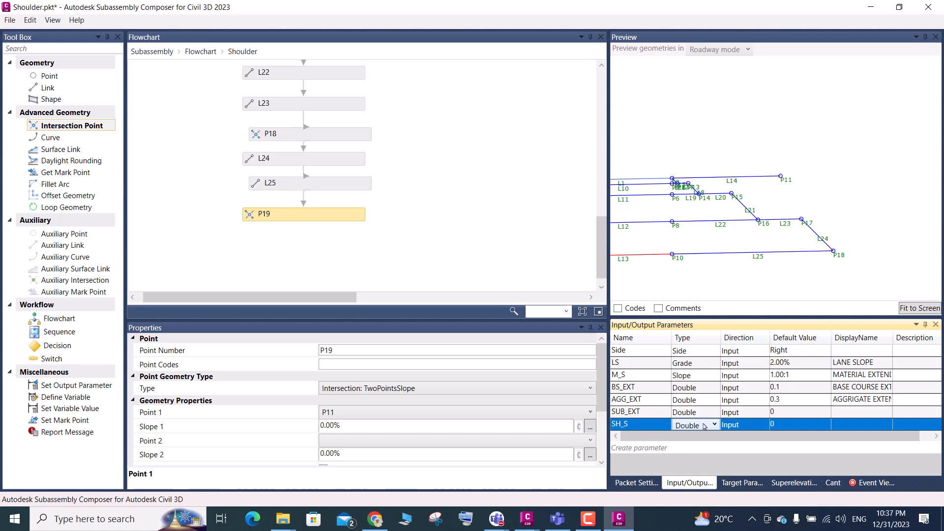
click(709, 429)
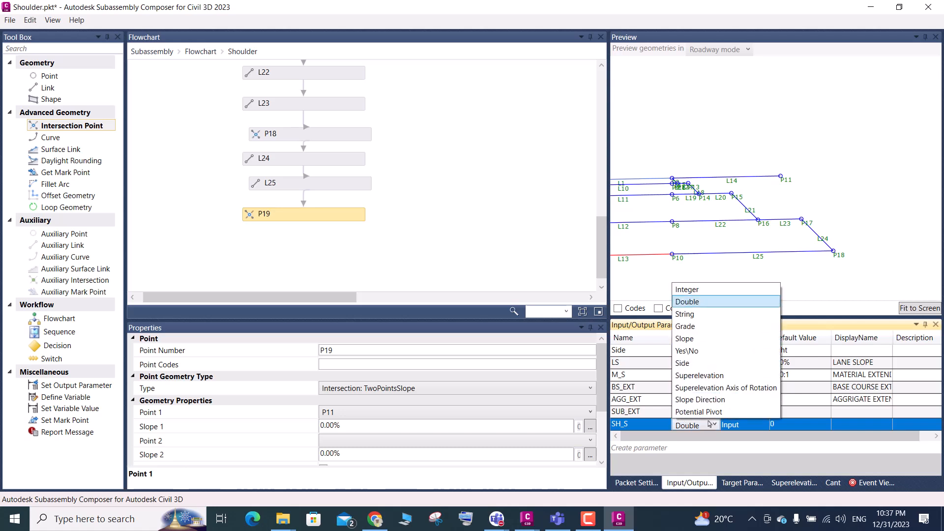
click(686, 345)
click(801, 427)
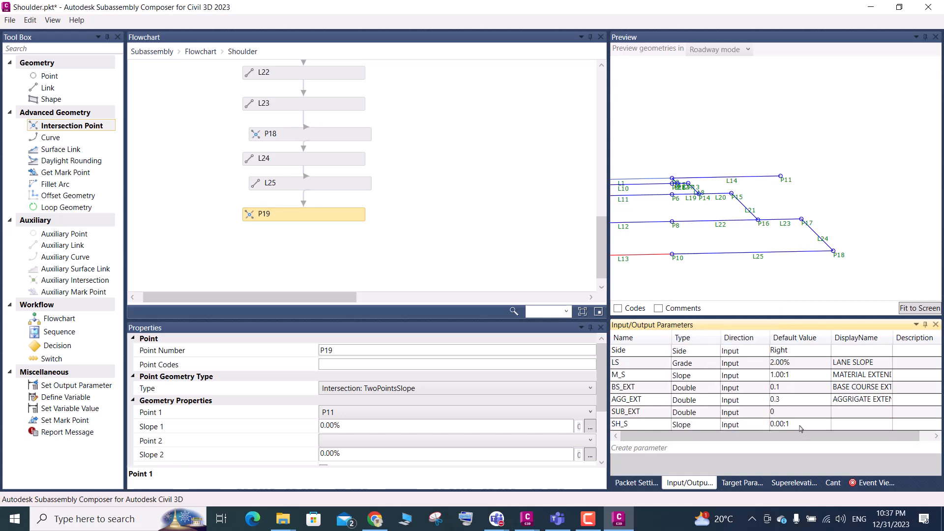
click(788, 424)
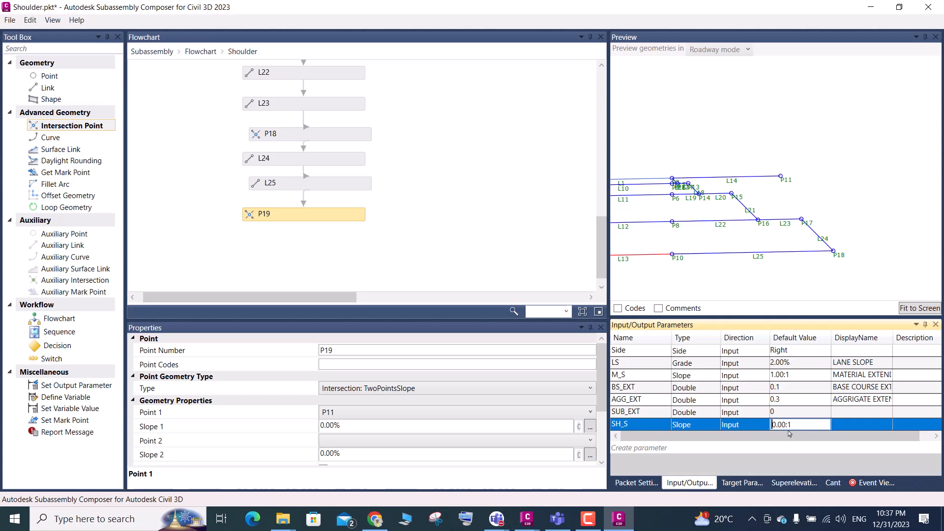
drag(791, 426, 765, 426)
text(4)
key(Return)
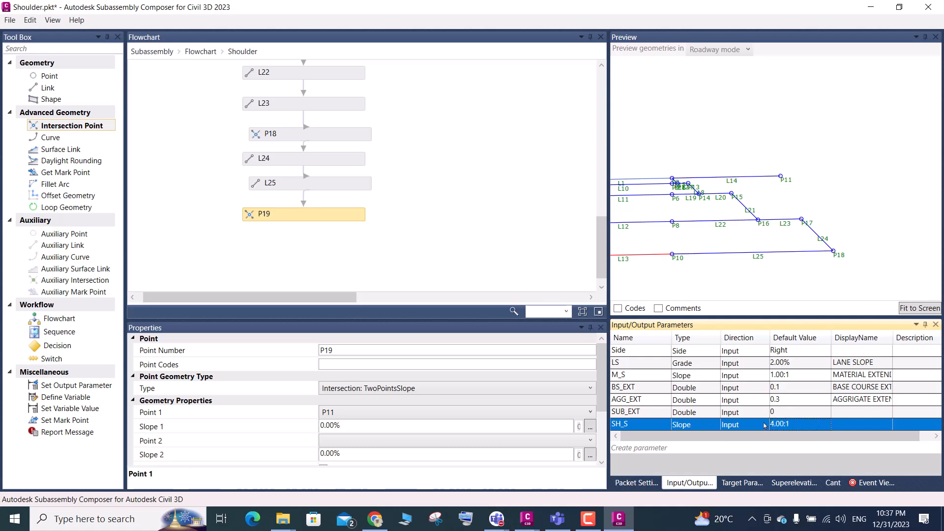
Set Slope 1 of point P19 to -SH_S and fit the preview to the screen
click(341, 426)
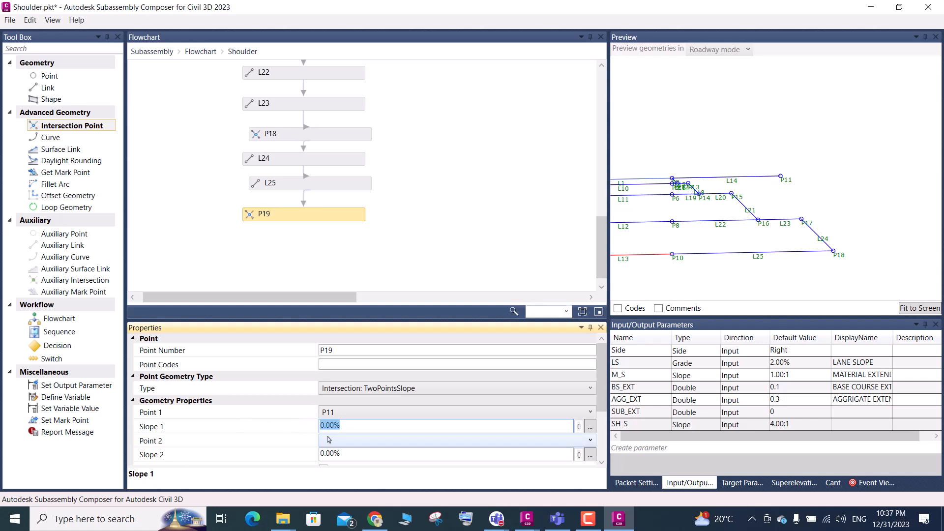
click(641, 425)
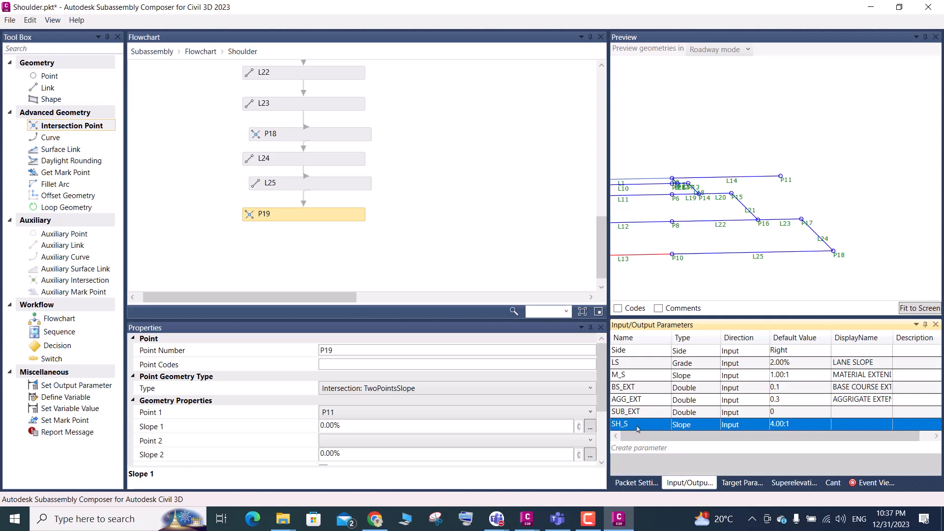
click(631, 427)
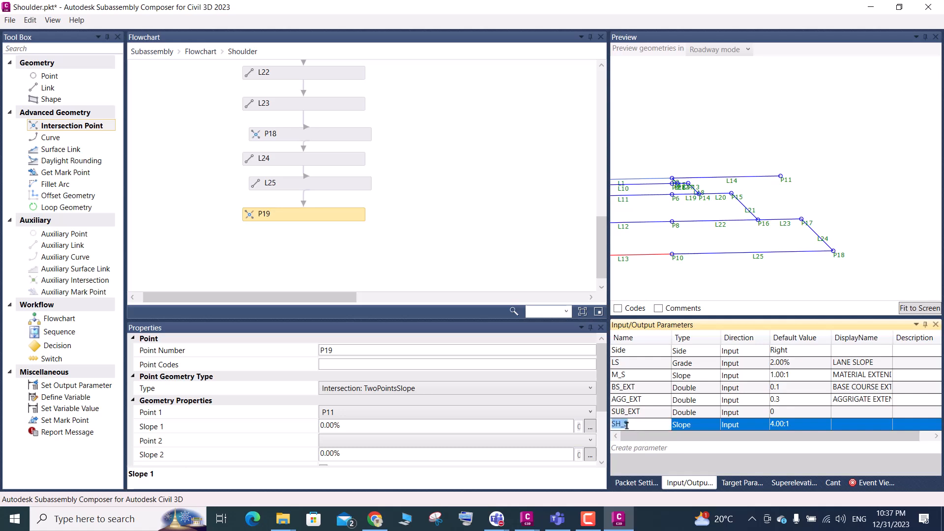
click(350, 427)
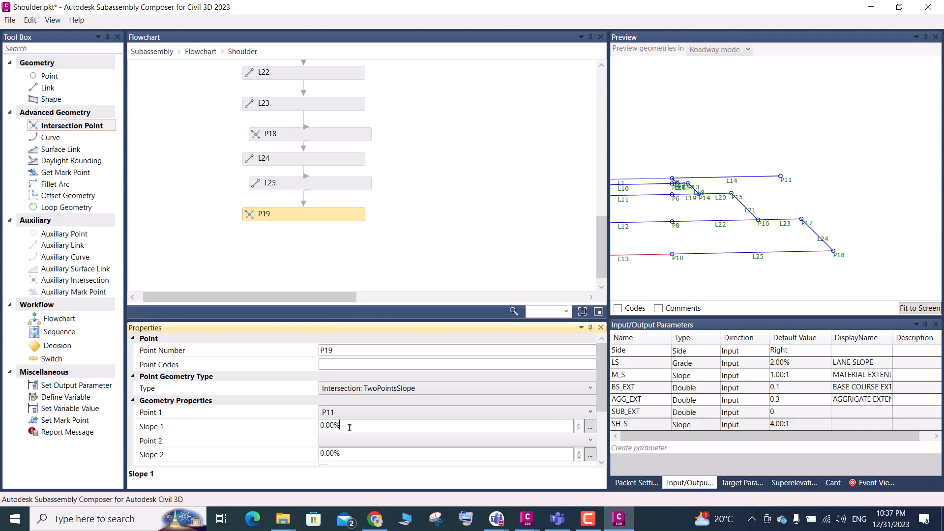
drag(347, 426, 292, 435)
text(-SH_S)
click(908, 310)
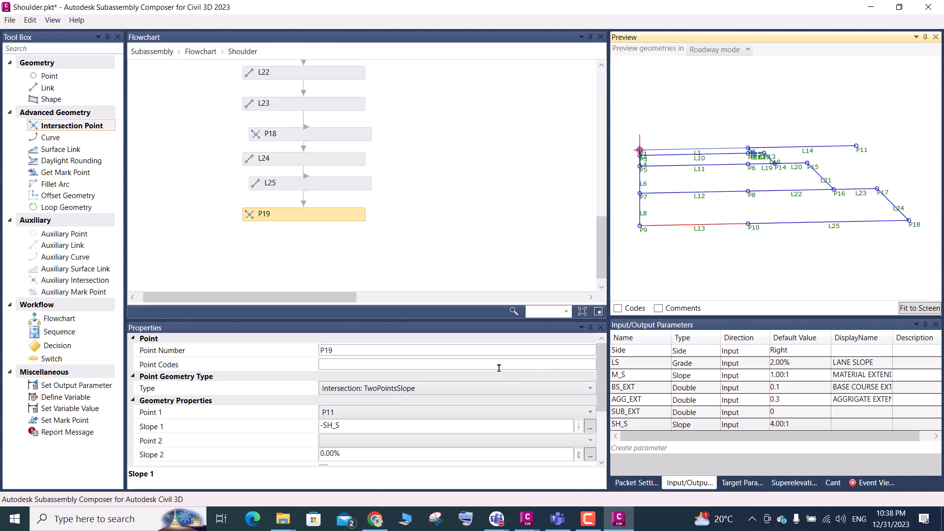
Set Point 2 of point P19 to P18 and try to refit the preview geometry
click(350, 441)
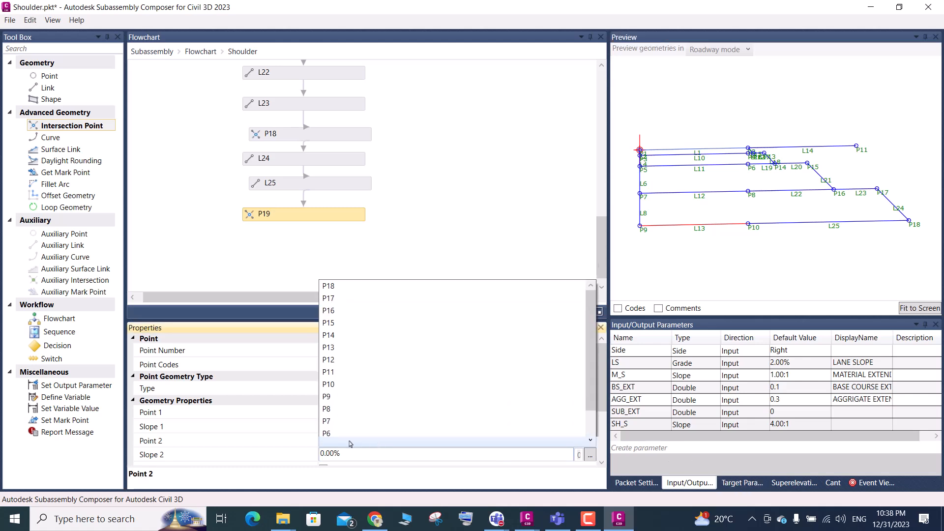
scroll(343, 280, up, 1)
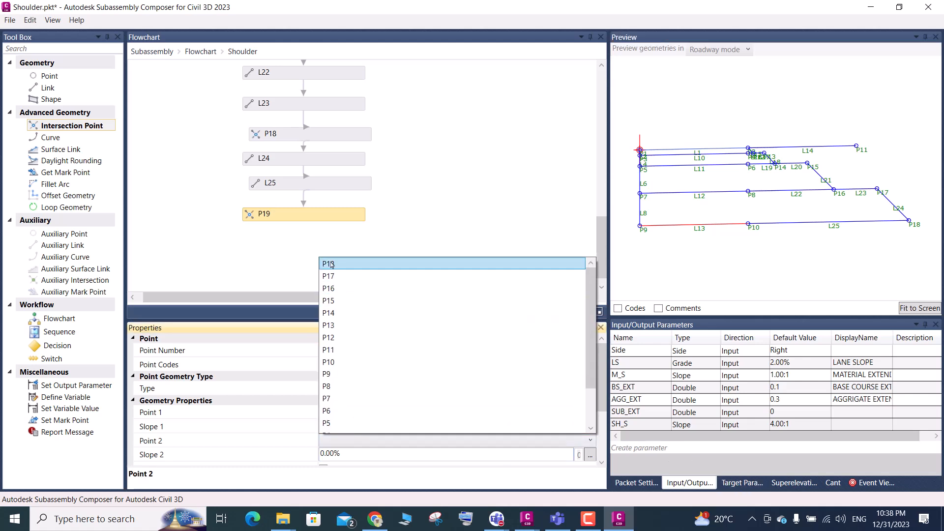
click(350, 264)
click(907, 311)
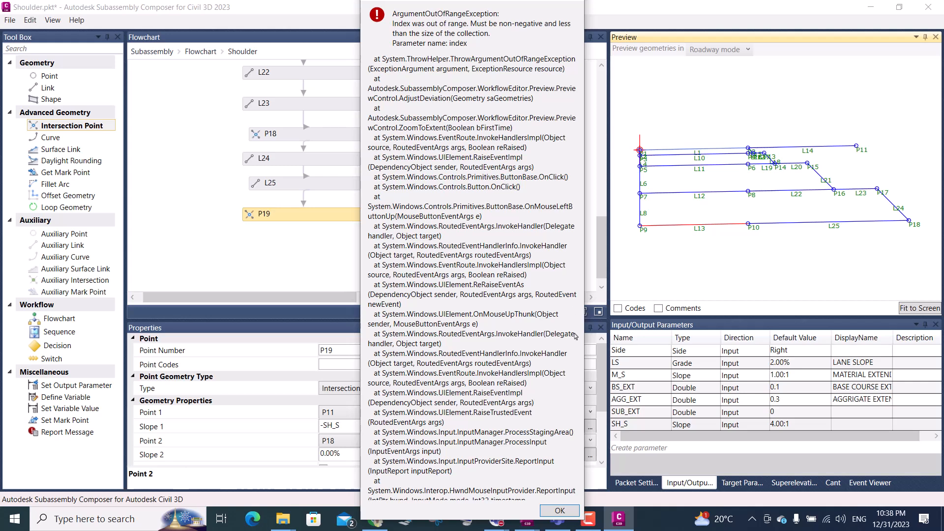
Dismiss the error report and save the subassembly as Shoulder in the Day-03 folder, replacing the existing file
click(560, 511)
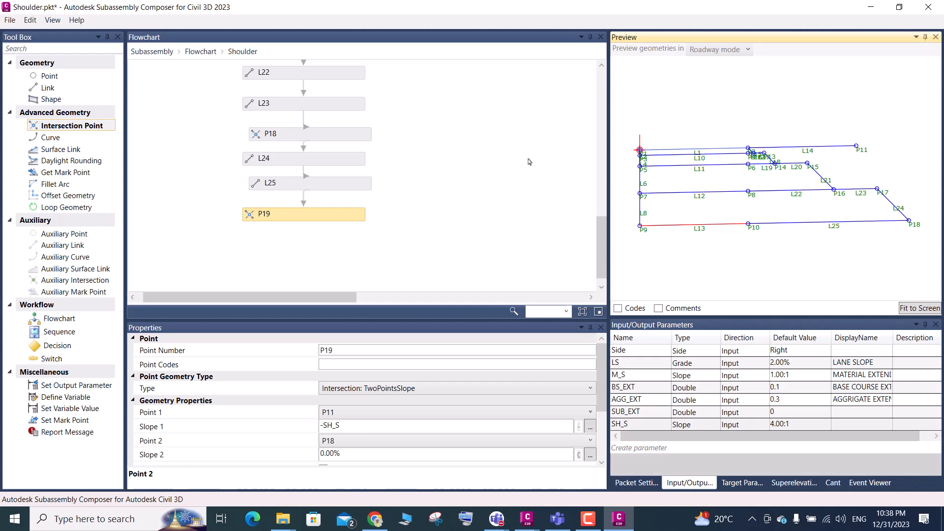
click(9, 20)
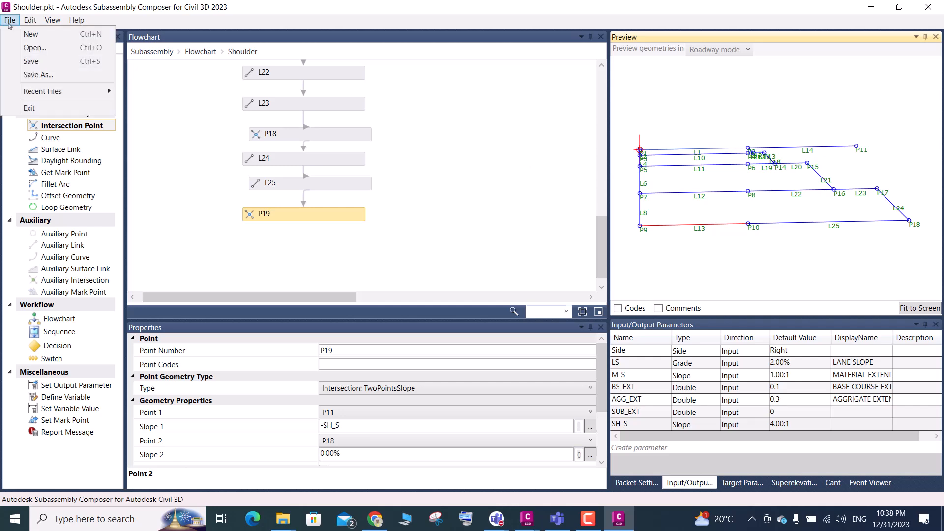
click(47, 75)
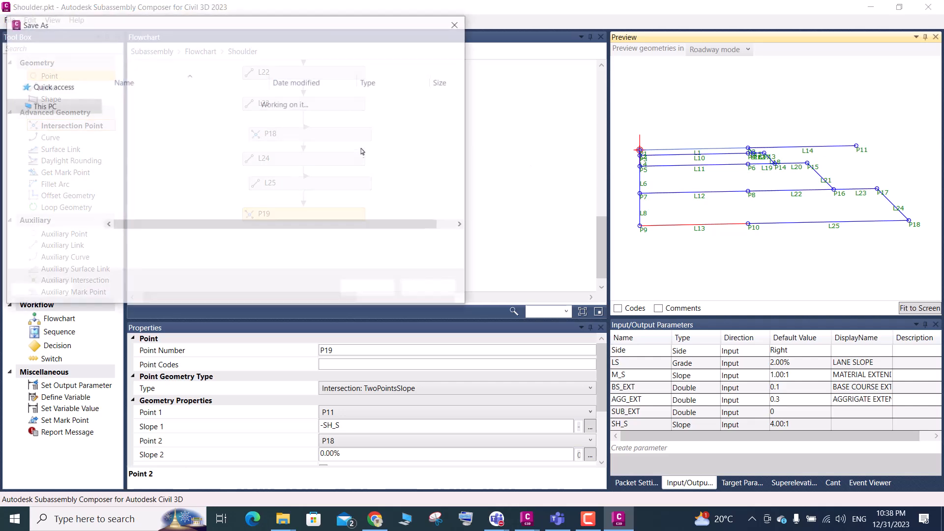
click(131, 101)
click(369, 290)
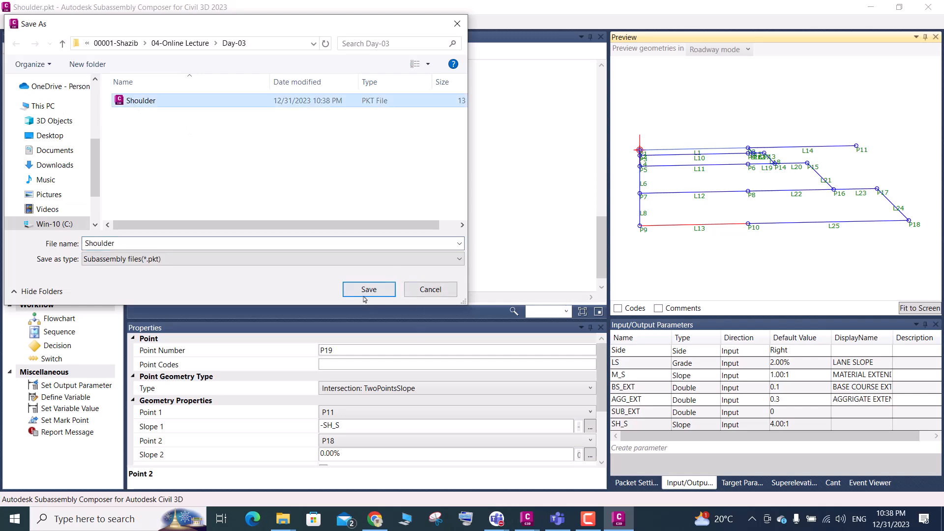
click(525, 310)
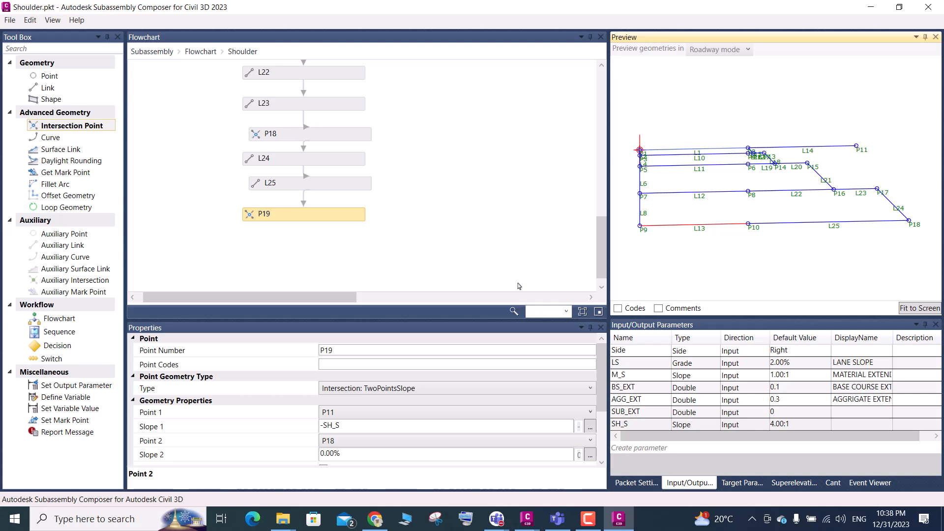
Set Slope 2 of point P19 to LS, save the file and fit the preview to the screen
scroll(816, 251, down, 2)
scroll(798, 238, down, 3)
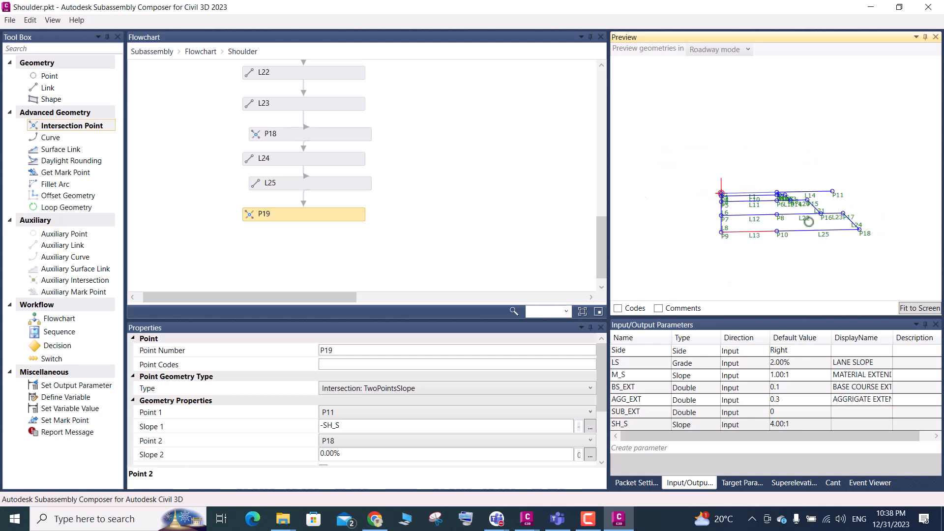
scroll(924, 228, down, 1)
scroll(925, 228, up, 2)
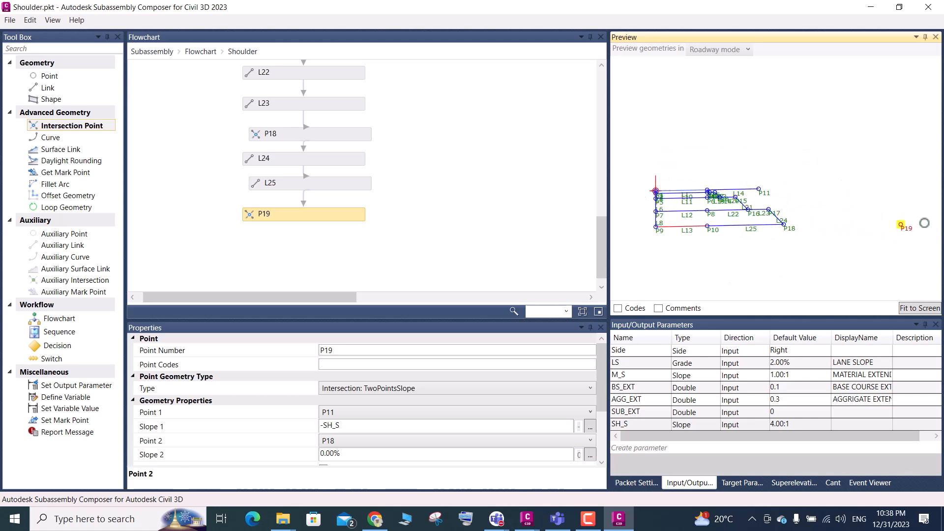
click(345, 454)
drag(345, 453, 317, 455)
text(LS)
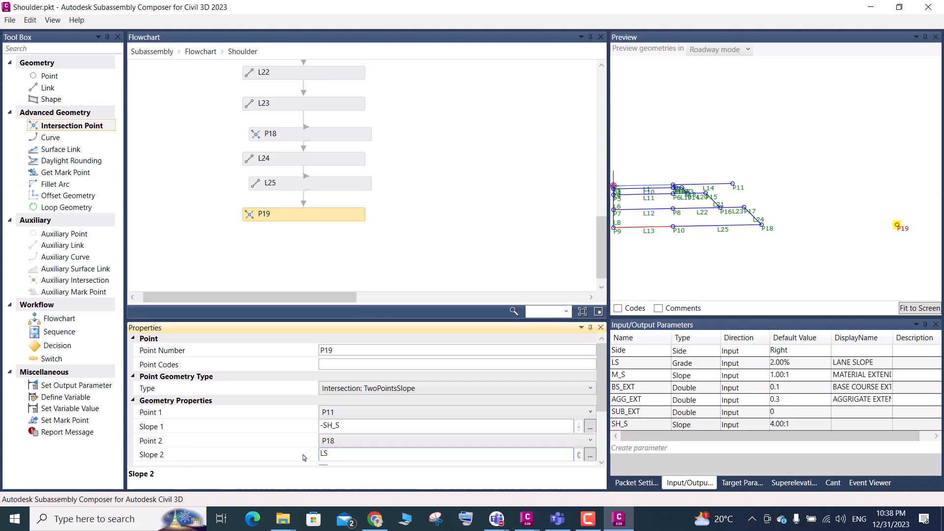
click(352, 430)
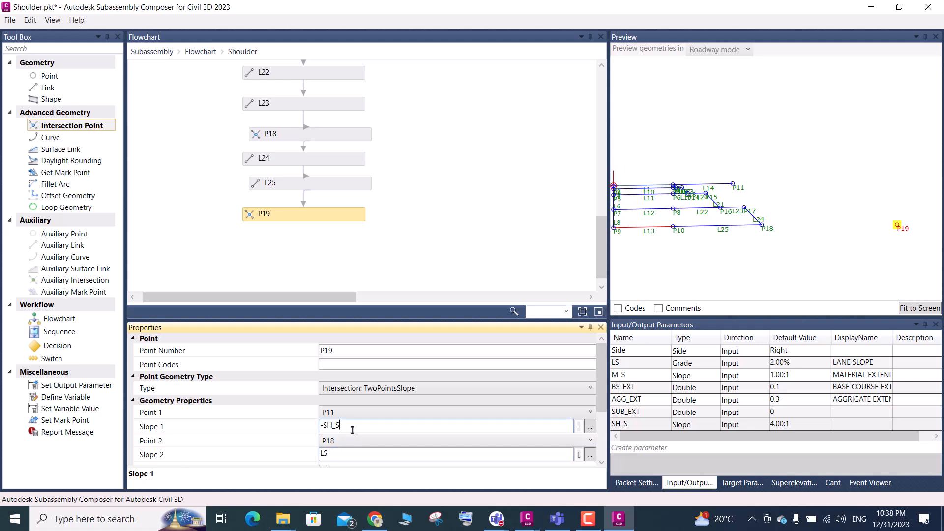
key(Return)
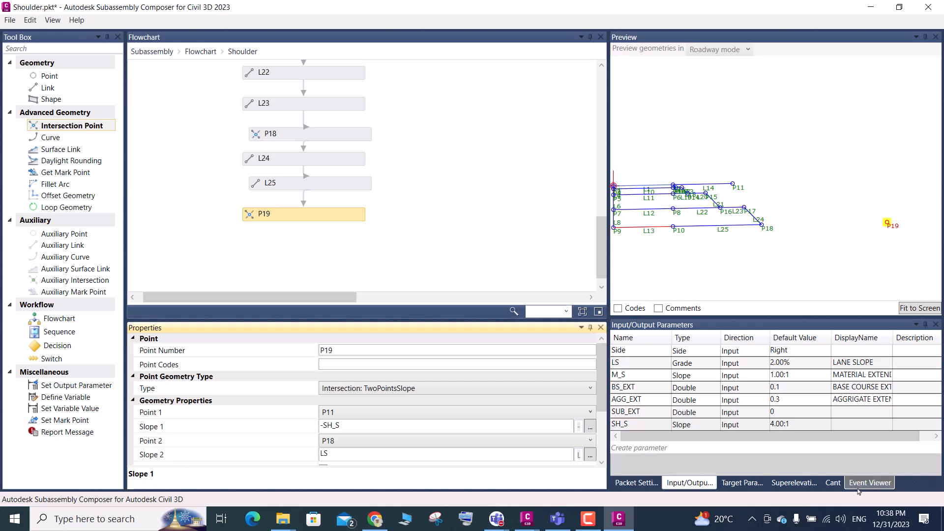
key(ctrl+s)
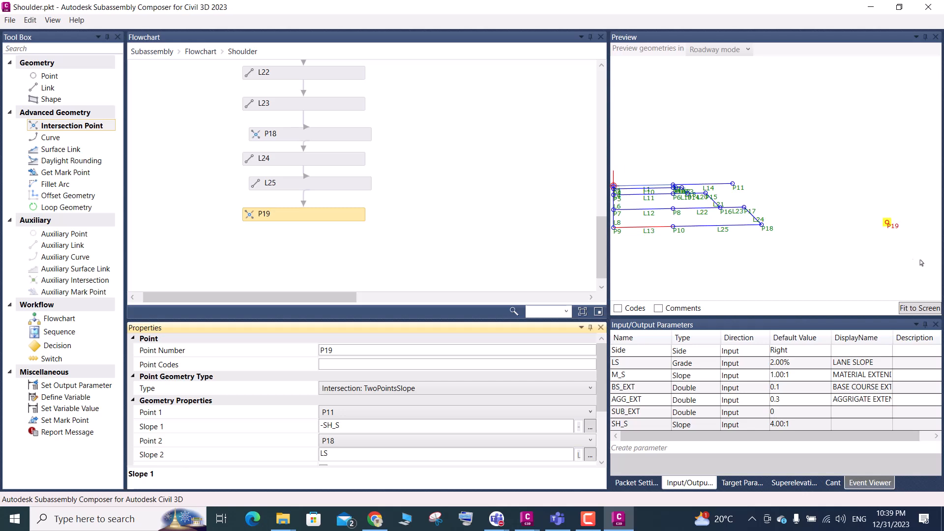
click(906, 310)
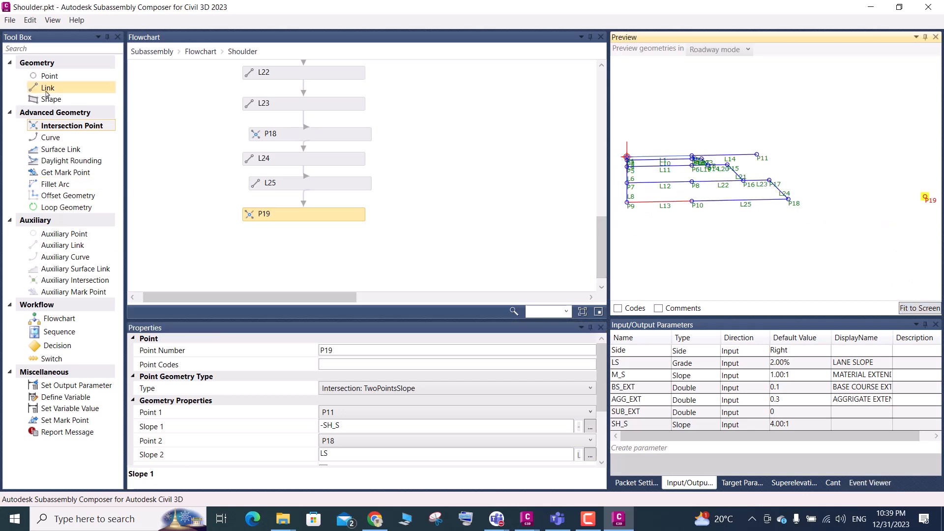
Add a link below P19 in the Shoulder flowchart with start point P11 and end point P19
drag(47, 90, 310, 241)
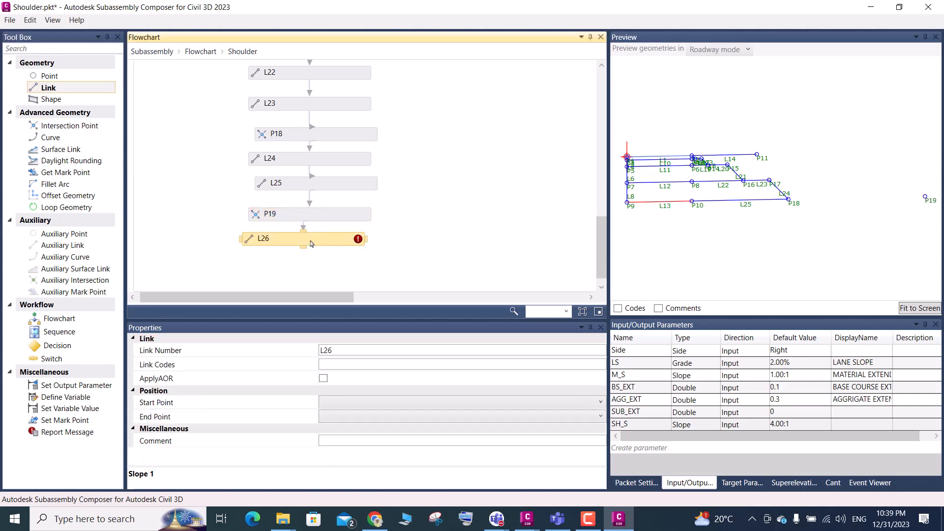
click(342, 403)
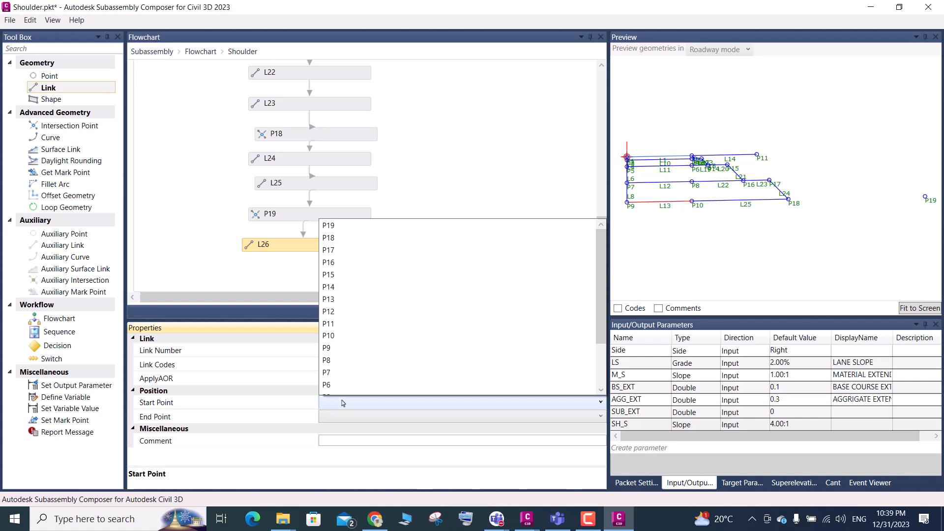
scroll(340, 309, down, 1)
click(338, 278)
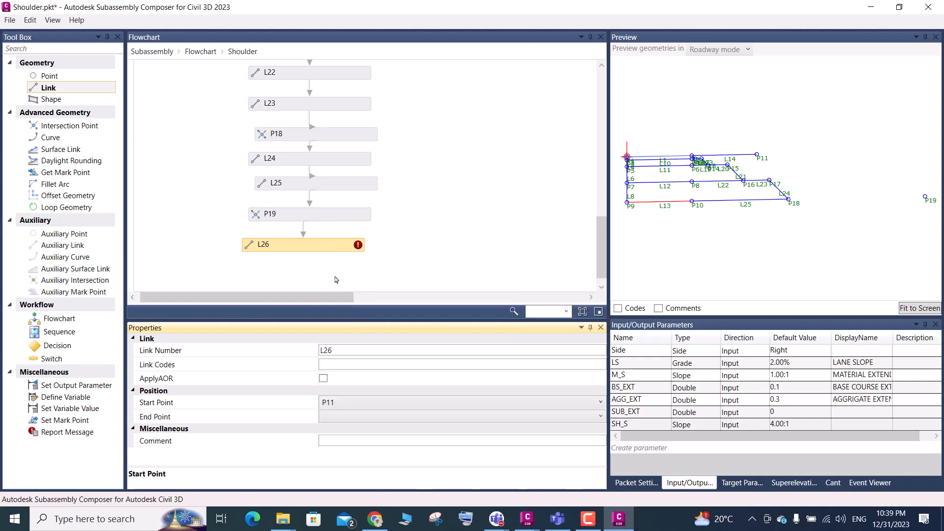
click(330, 417)
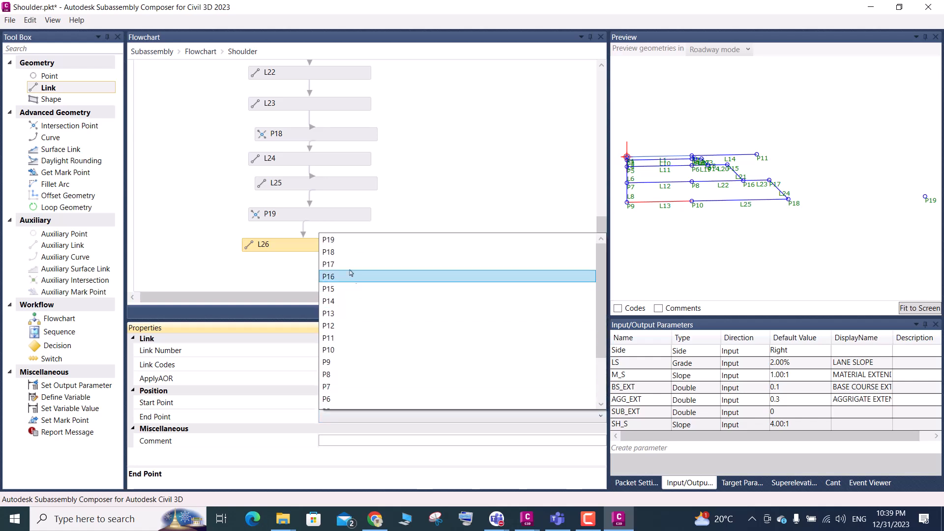
click(335, 241)
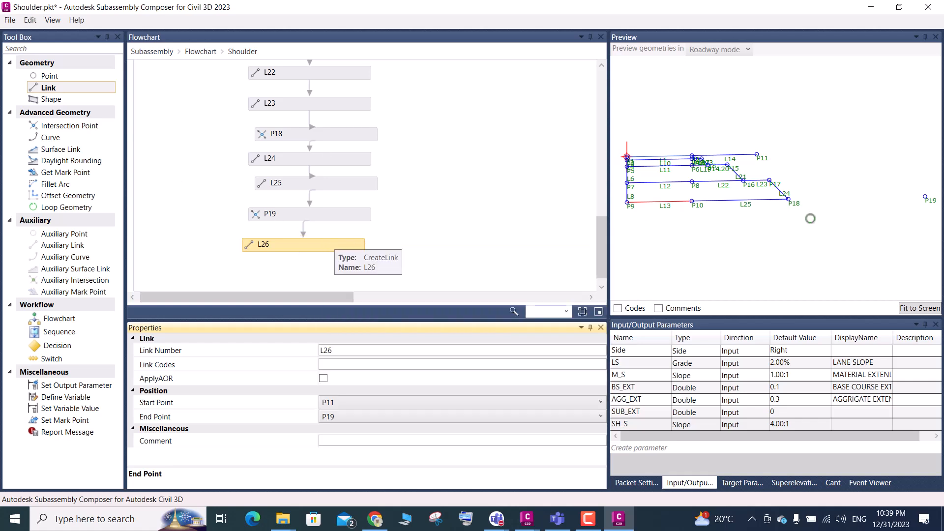
Add a link below L26 with start point P18 and end point P19, and fit the preview to the screen
scroll(268, 148, down, 1)
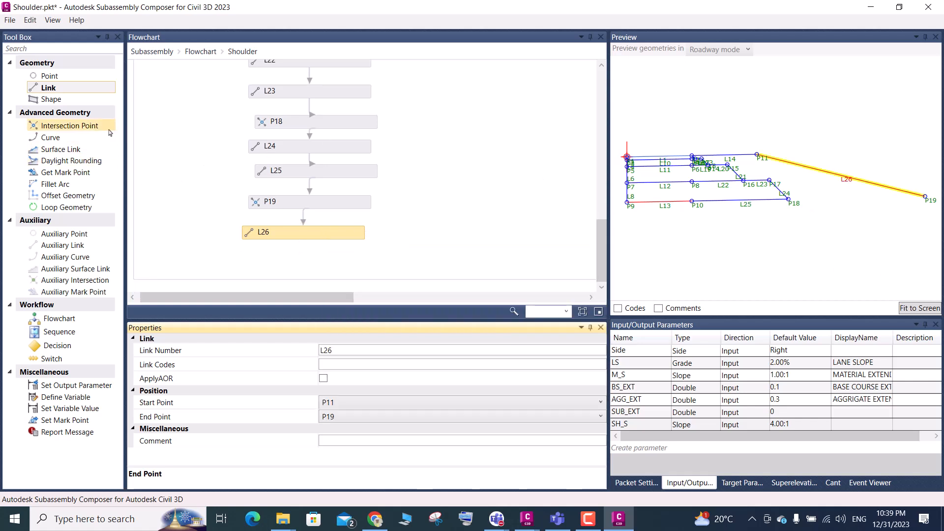
drag(49, 88, 298, 257)
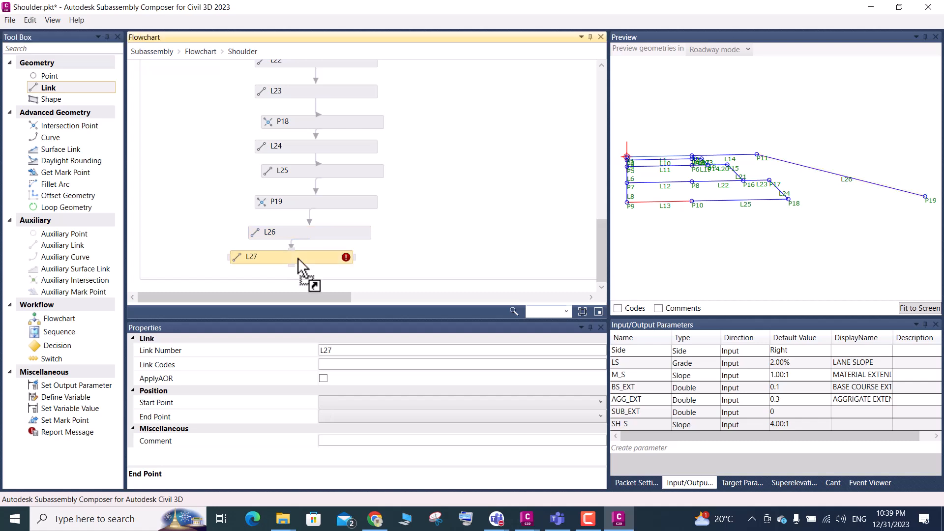
click(362, 408)
click(340, 228)
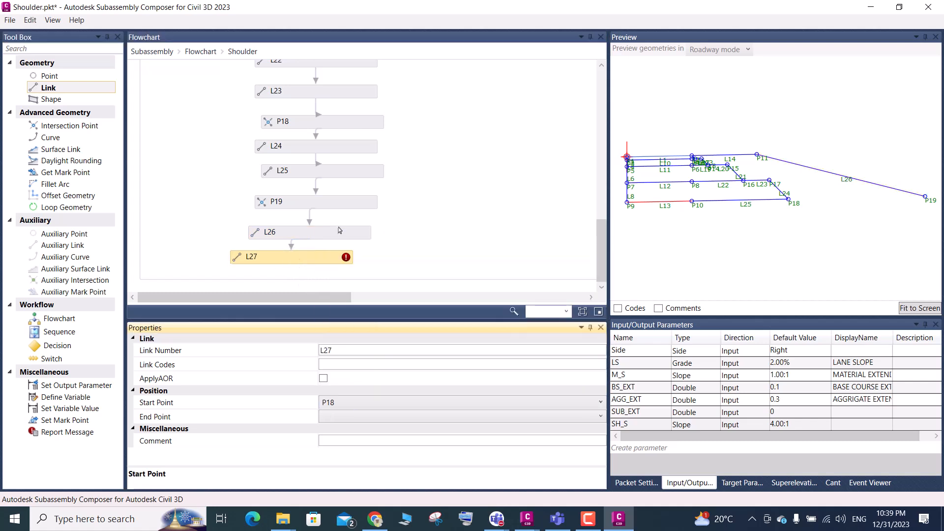
click(327, 418)
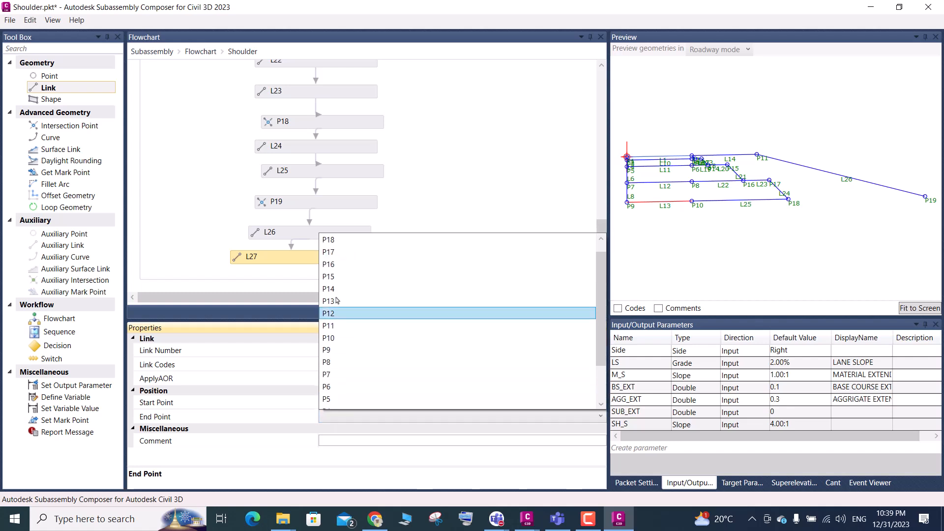
click(330, 240)
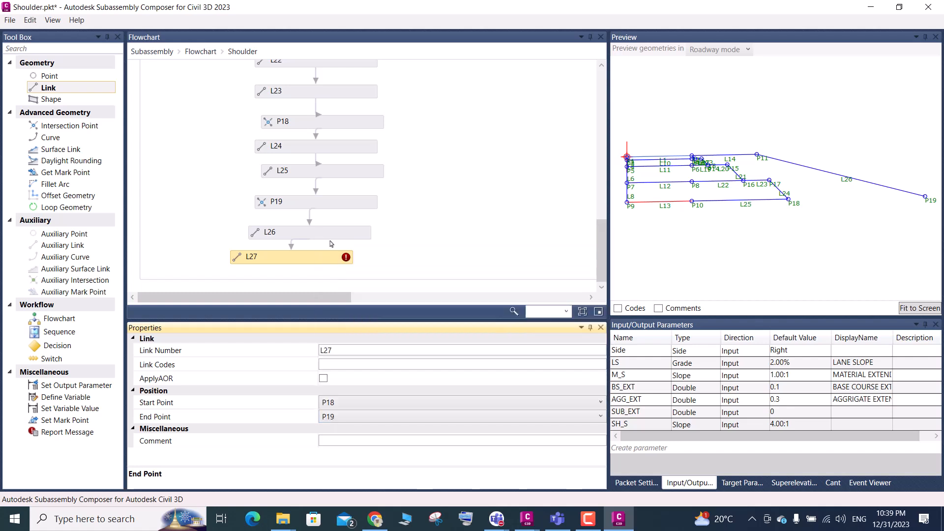
click(906, 310)
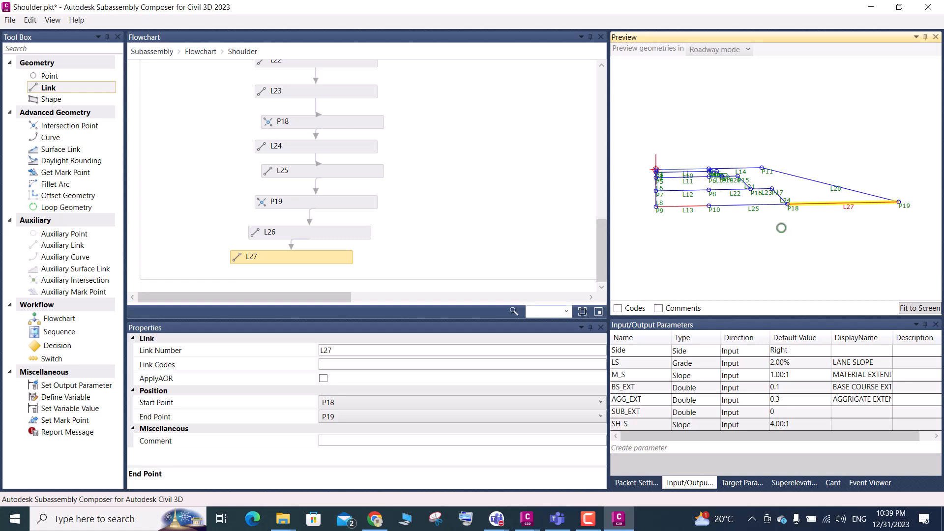
scroll(756, 191, up, 2)
scroll(756, 191, down, 3)
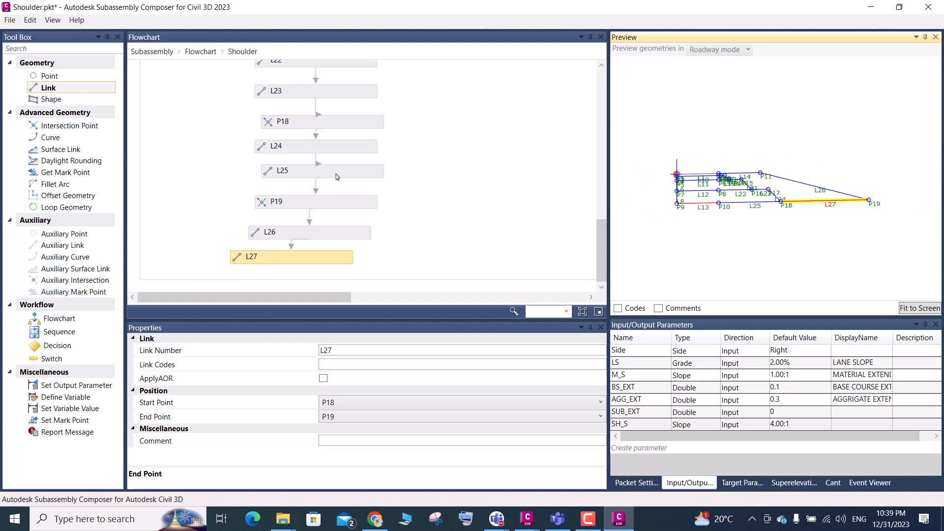
Return to the main flowchart and connect the Shoulder flowchart to the SHAPE flowchart
click(200, 52)
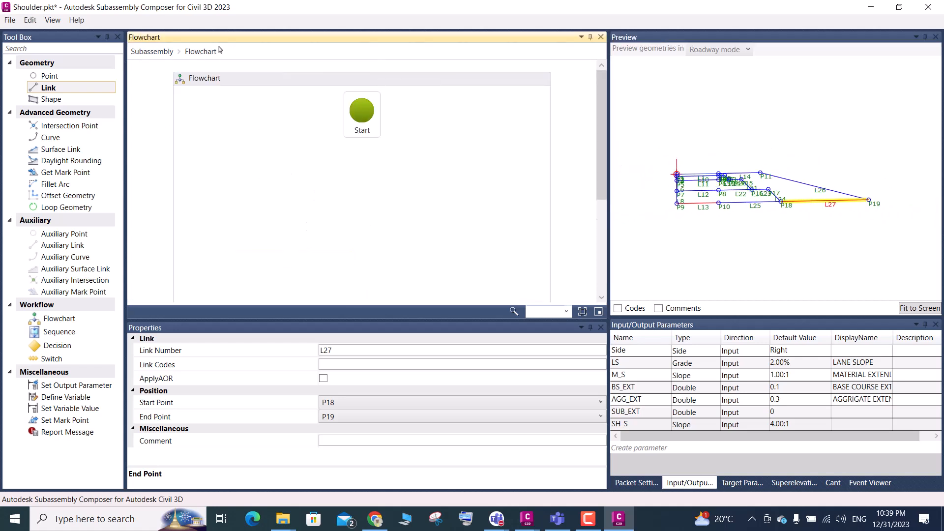
click(363, 247)
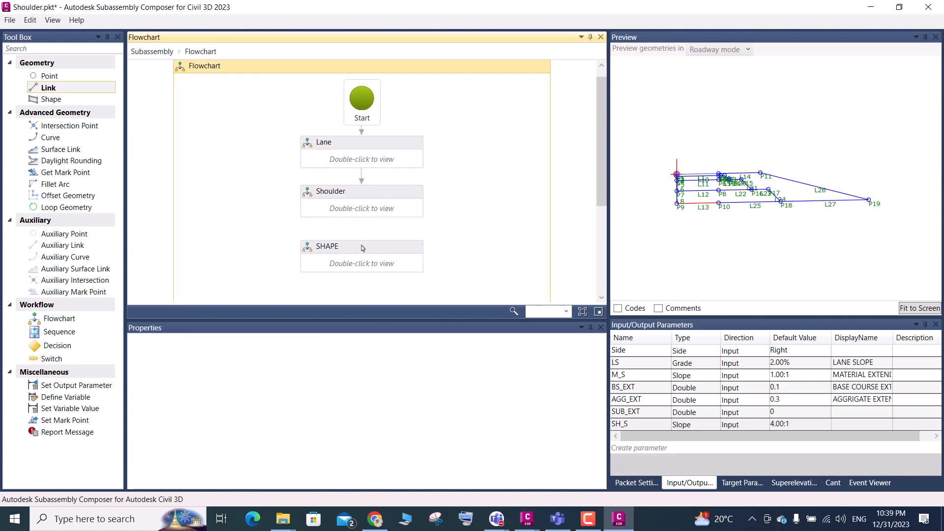
mouse_move(364, 217)
drag(363, 222, 364, 249)
In the SHAPE flowchart, add a shape below S4 for the embankment area enclosed by L24, L26 and L27, and save the file
double_click(379, 262)
scroll(366, 251, down, 3)
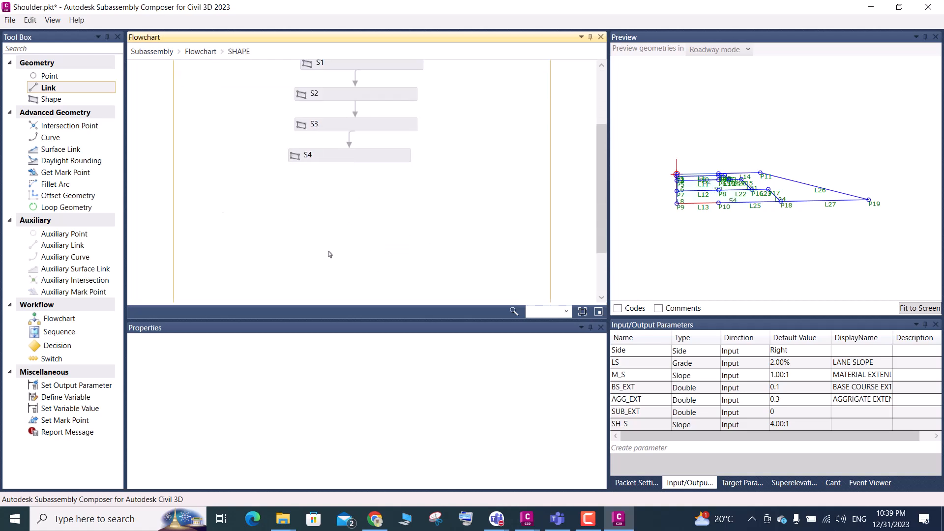
drag(49, 99, 344, 184)
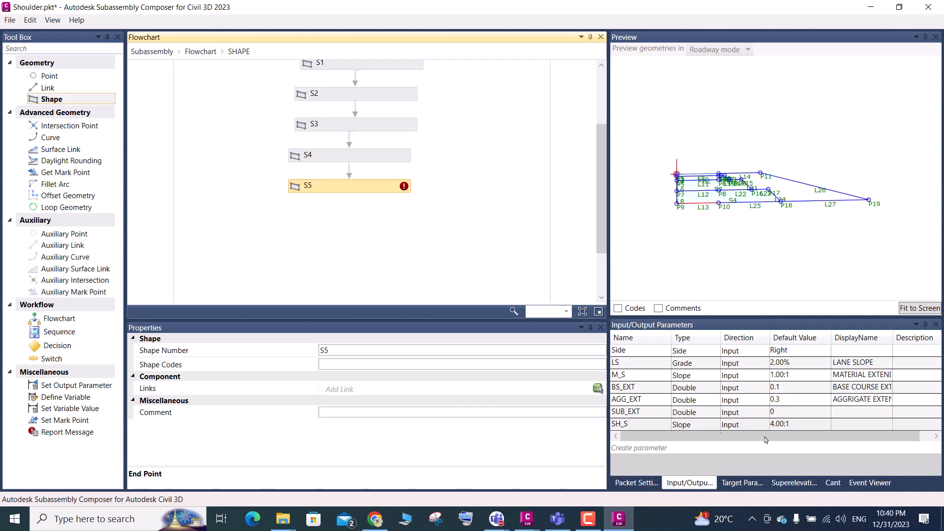
click(598, 389)
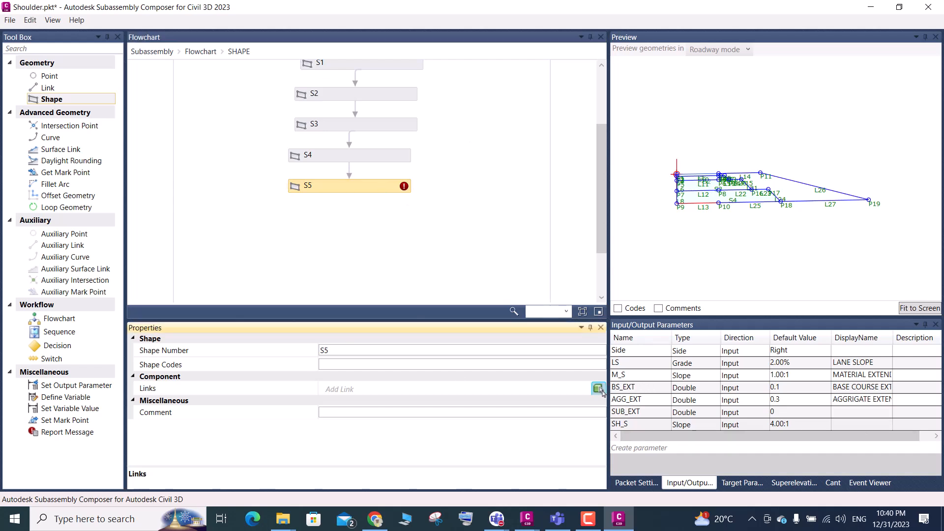
click(788, 193)
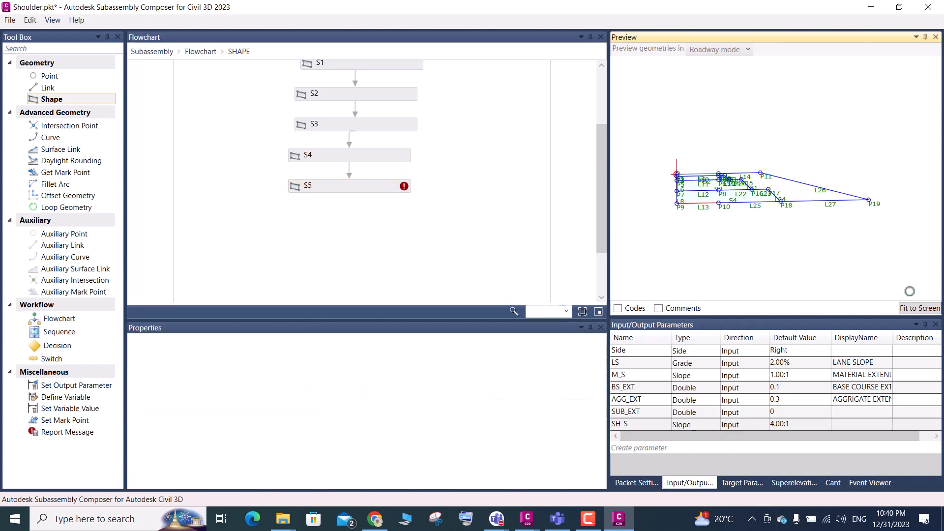
click(920, 308)
scroll(791, 157, up, 2)
scroll(788, 155, up, 1)
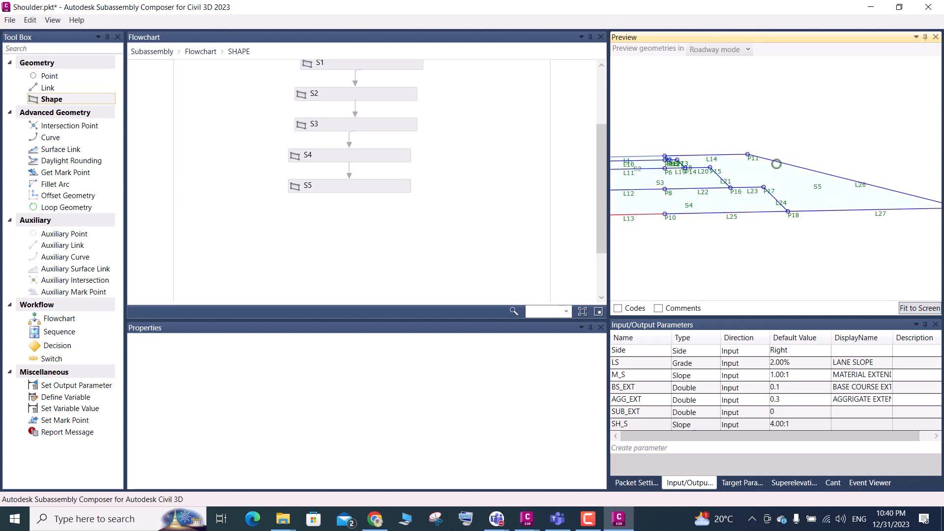
key(ctrl+s)
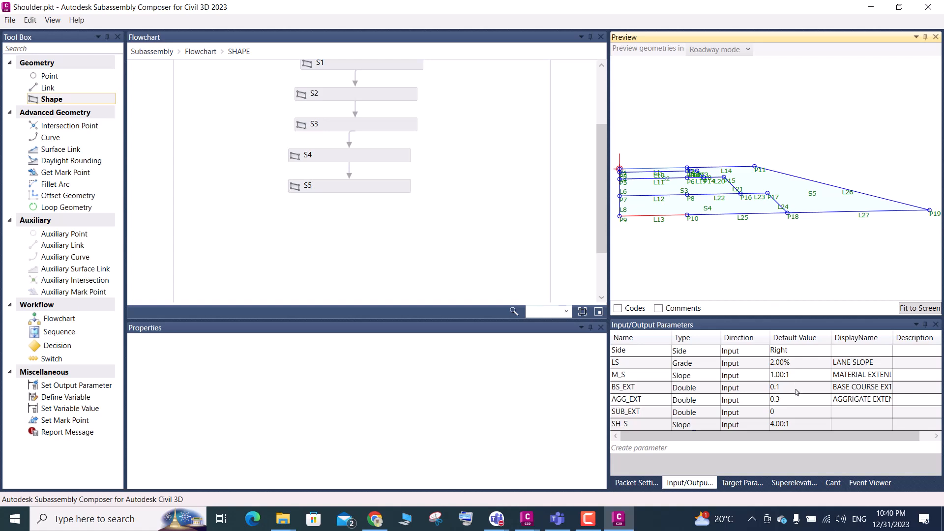
Set the default value of the SH_S parameter to 3.00:1
click(803, 428)
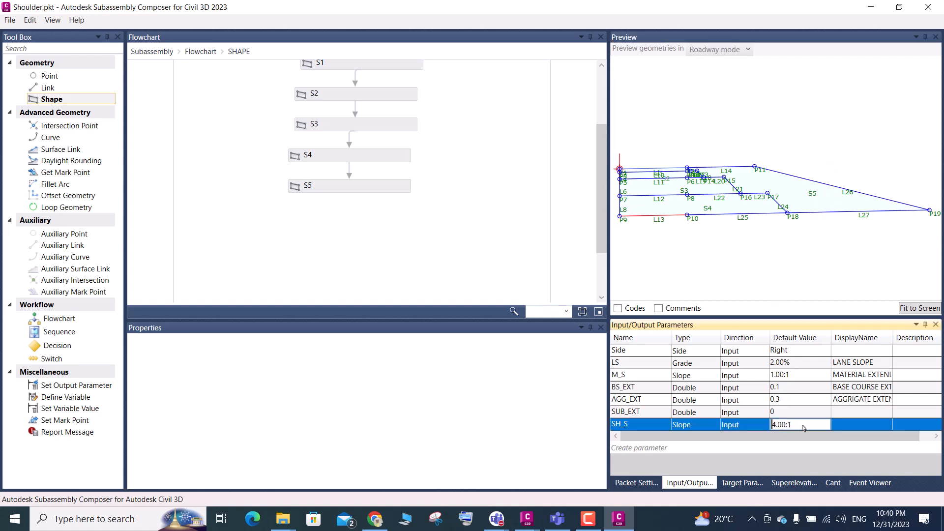
drag(799, 425, 771, 422)
text(3.00:1)
key(Return)
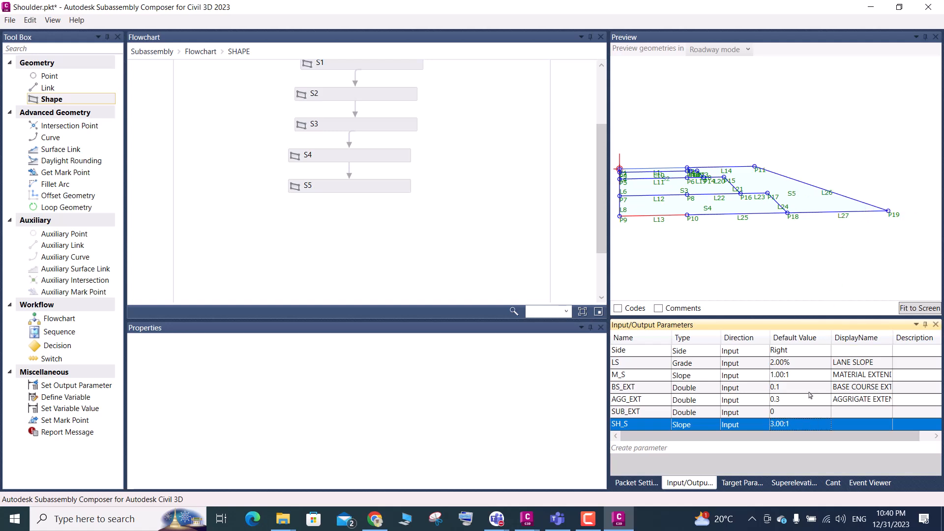
Set the default value of the SH_S slope parameter to 1.00:1
click(796, 427)
drag(796, 426, 764, 435)
text(1)
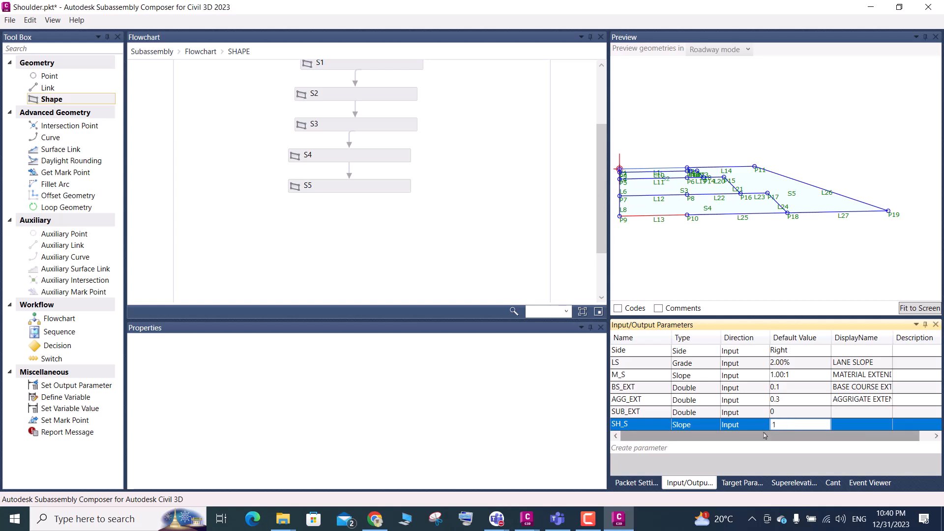
key(Return)
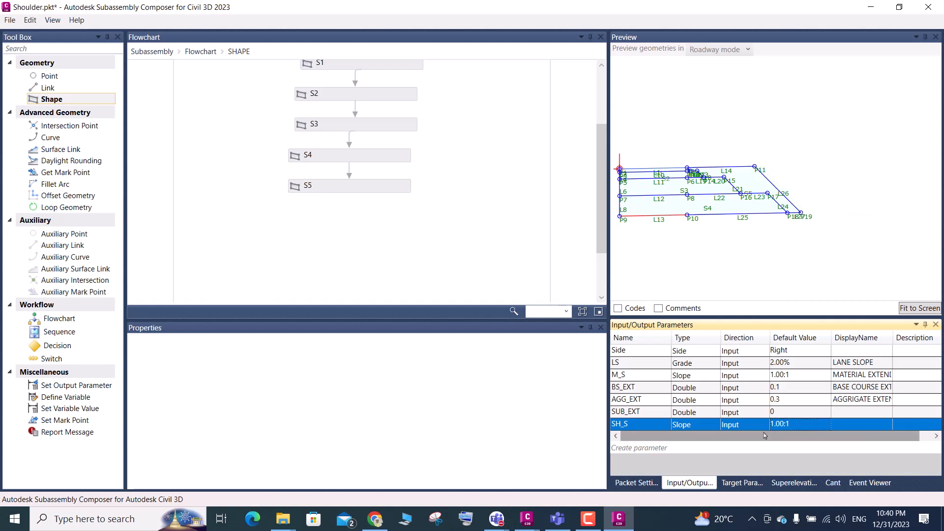
Set the default value of the SH_S slope parameter to 2.00:1
click(797, 428)
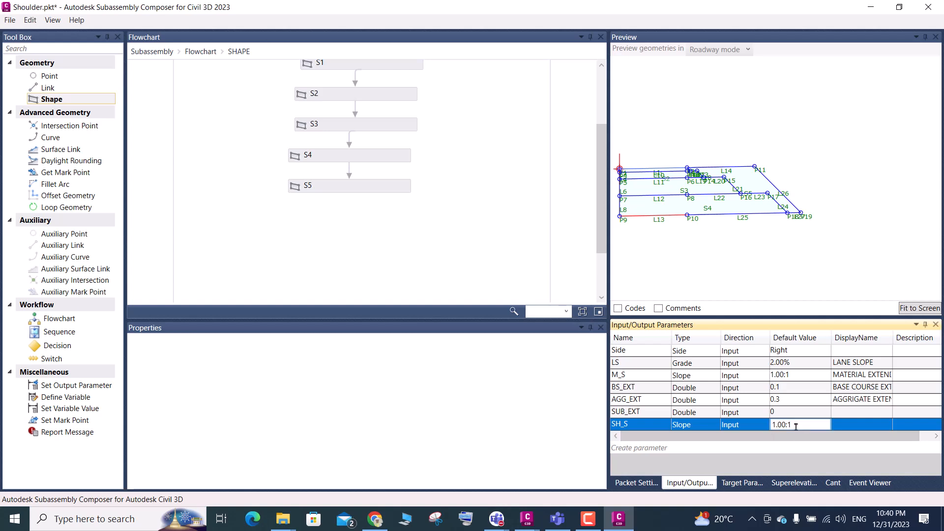
drag(796, 427, 748, 440)
text(2)
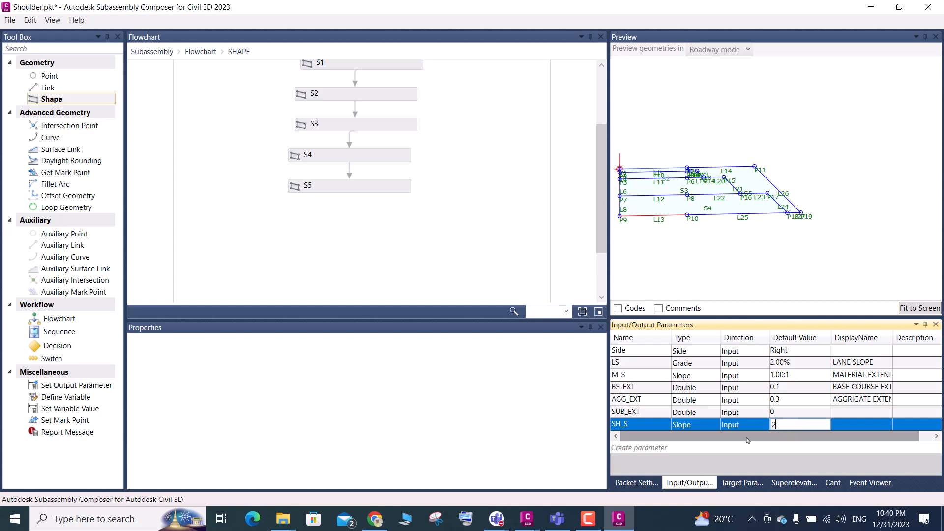
key(Return)
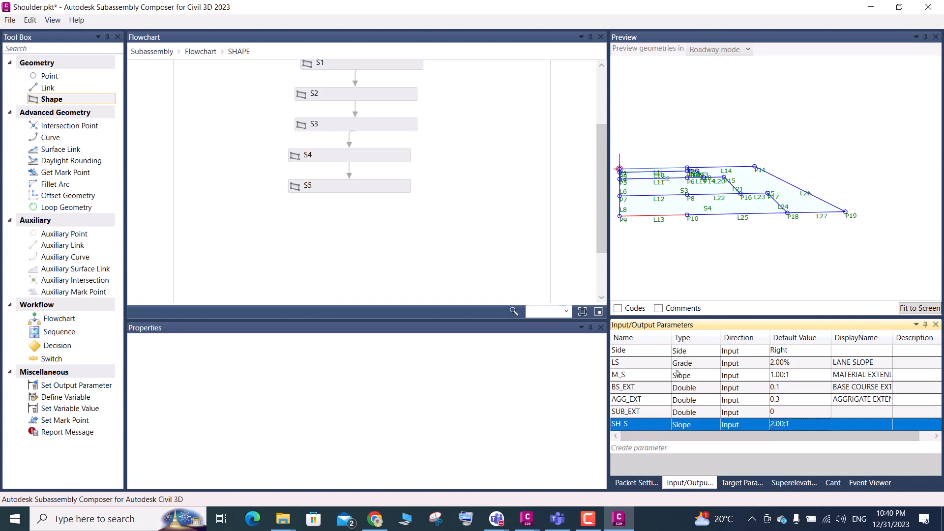
Set the default value of the LS lane slope parameter to 5.00%
drag(628, 369, 626, 365)
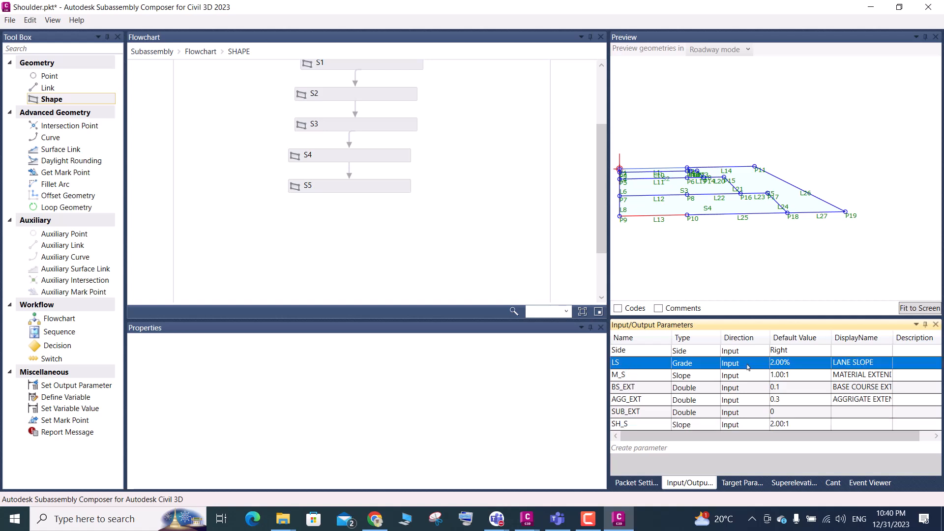
click(799, 365)
key(ctrl+a)
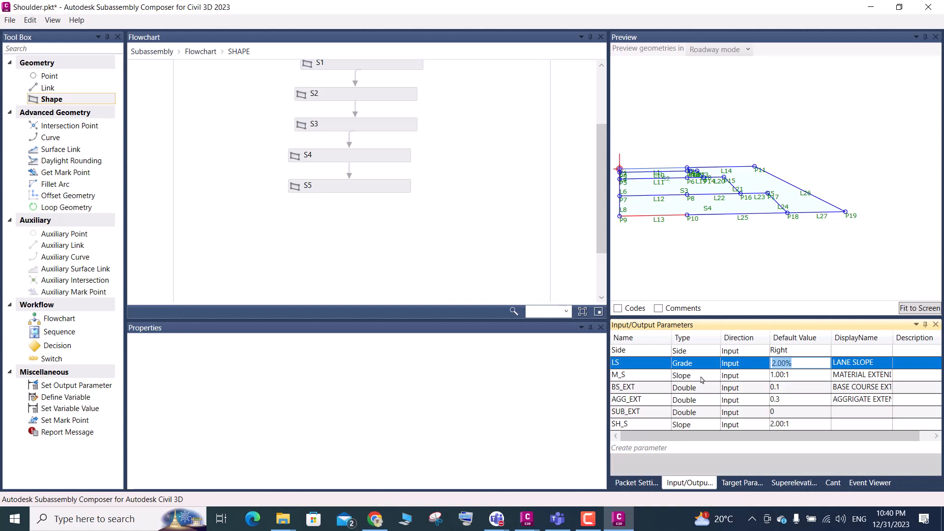
text(3)
key(BackSpace)
text(5)
key(Return)
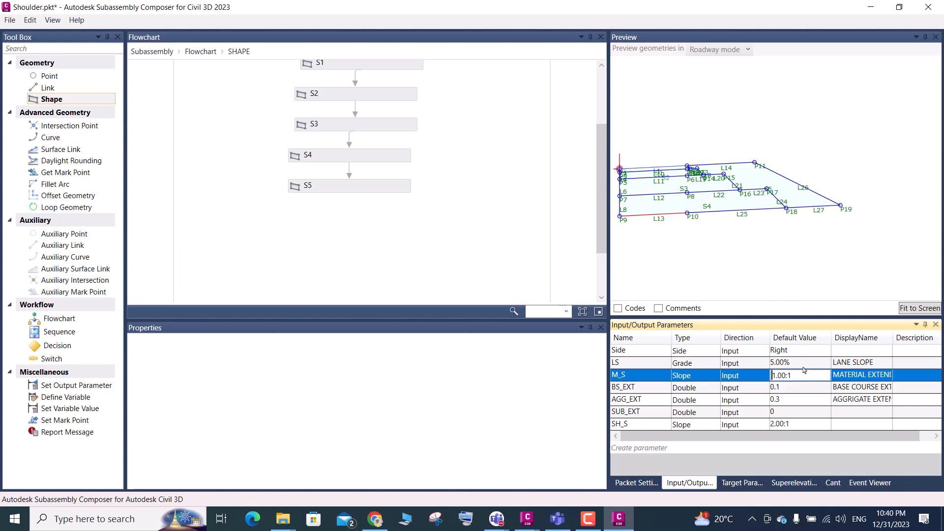
Set the LS default value to -5.00% and inspect the layers in the preview
click(773, 367)
text(-)
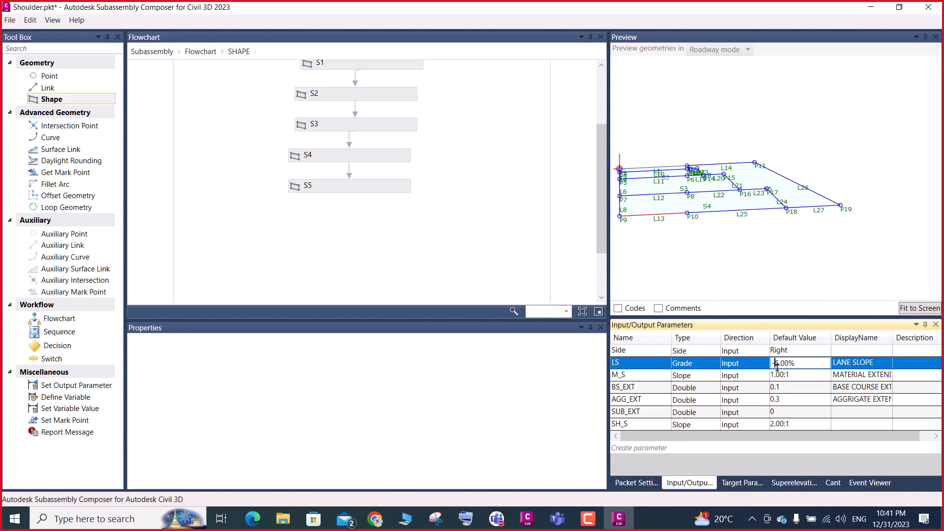
key(Return)
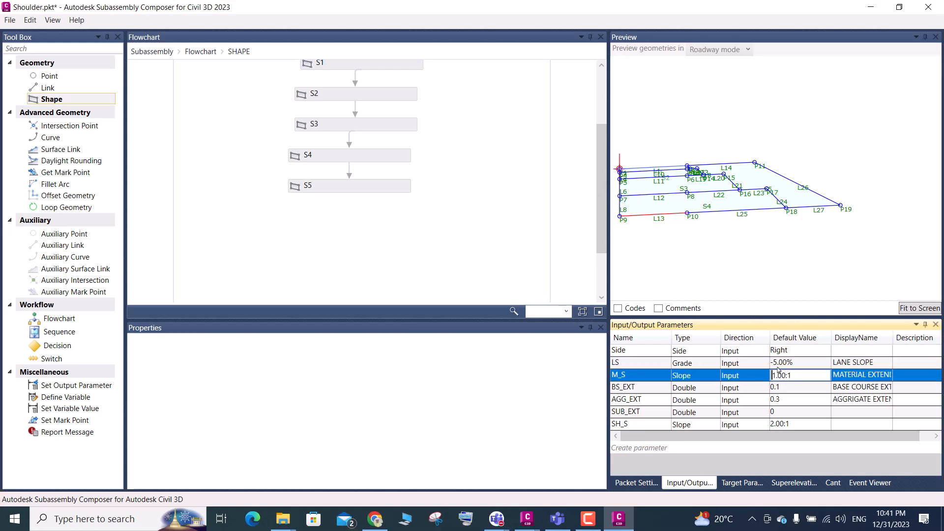
scroll(697, 180, up, 2)
scroll(696, 180, up, 3)
scroll(700, 176, up, 4)
scroll(700, 168, down, 4)
scroll(709, 175, down, 5)
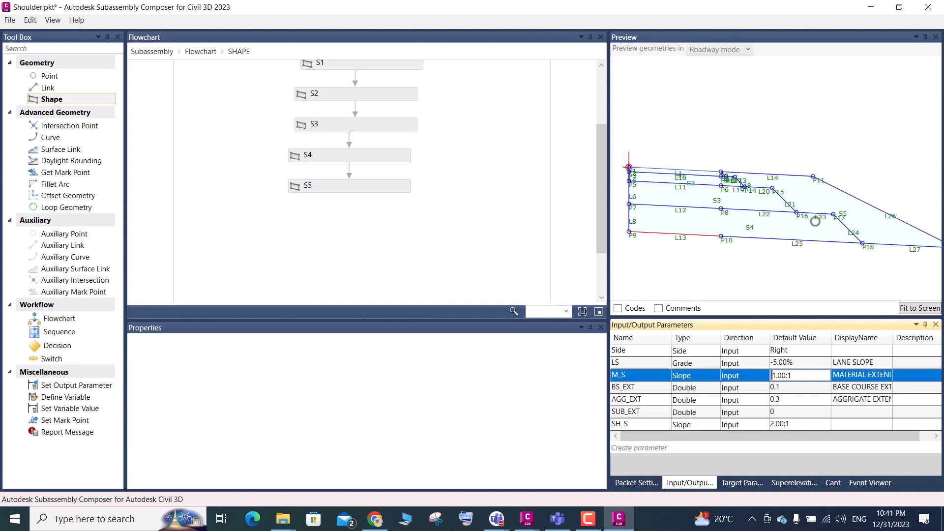
Set the LS default value to 0.00% and fit the preview to the screen
click(797, 364)
click(797, 364)
text(0)
key(Return)
click(919, 310)
scroll(744, 145, up, 4)
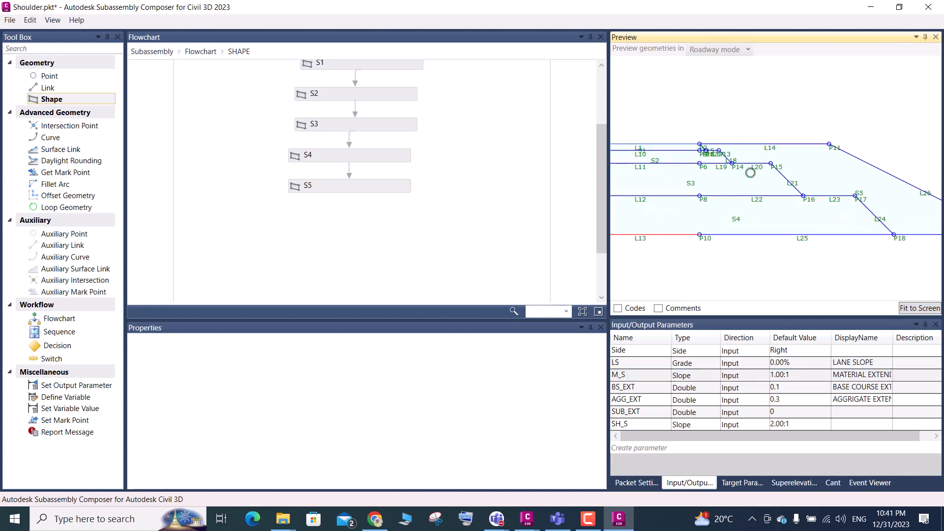
Set the LS default value to 10.00% and inspect the lane and shoulder layers in the preview
double_click(796, 363)
drag(767, 361, 750, 364)
text(10)
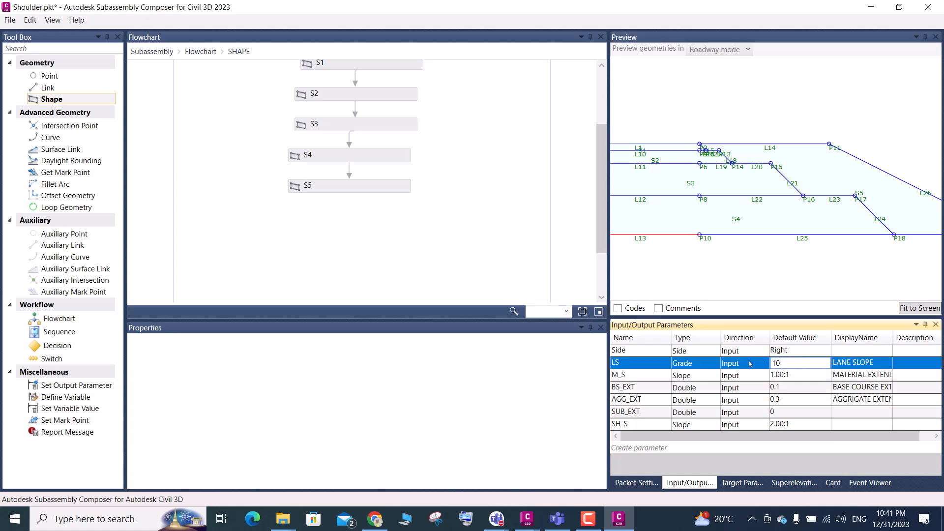
key(Return)
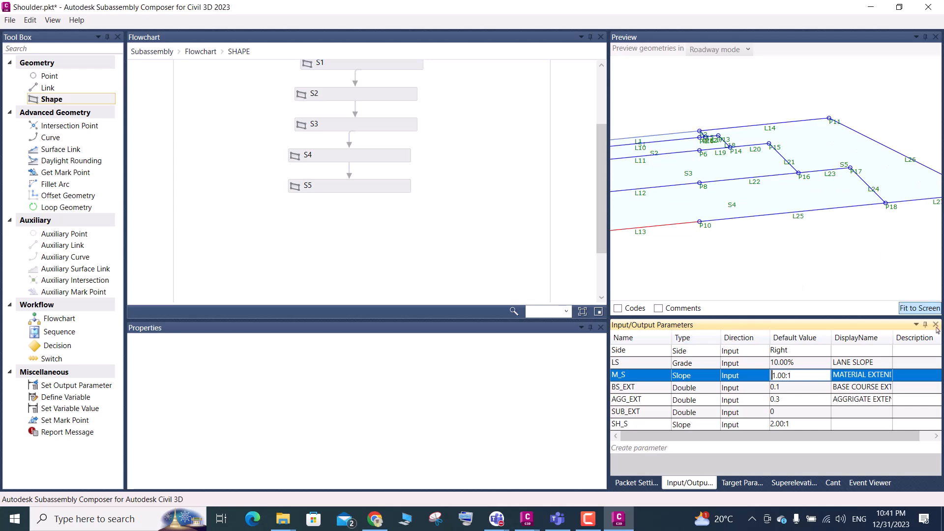
scroll(724, 131, up, 5)
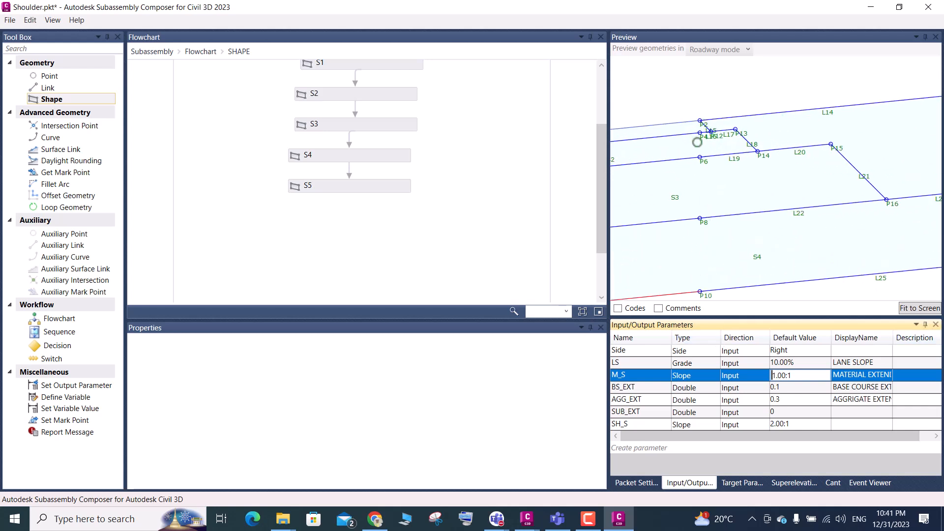
scroll(724, 131, down, 5)
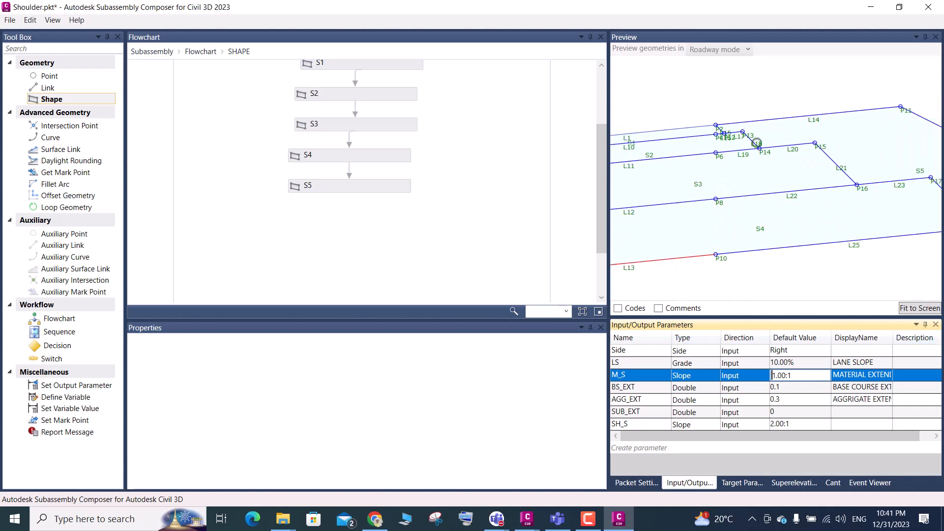
scroll(849, 193, down, 3)
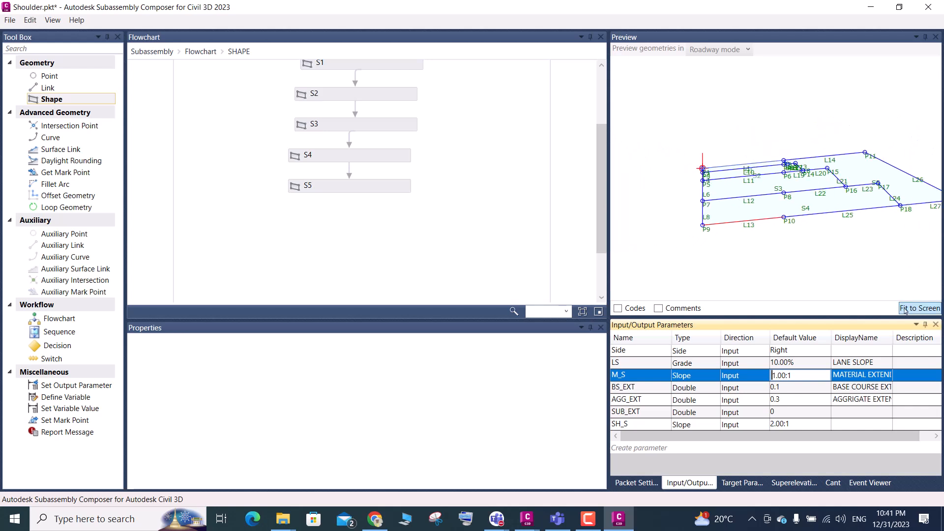
Set the LS default value to 0.00% and save the file
click(807, 364)
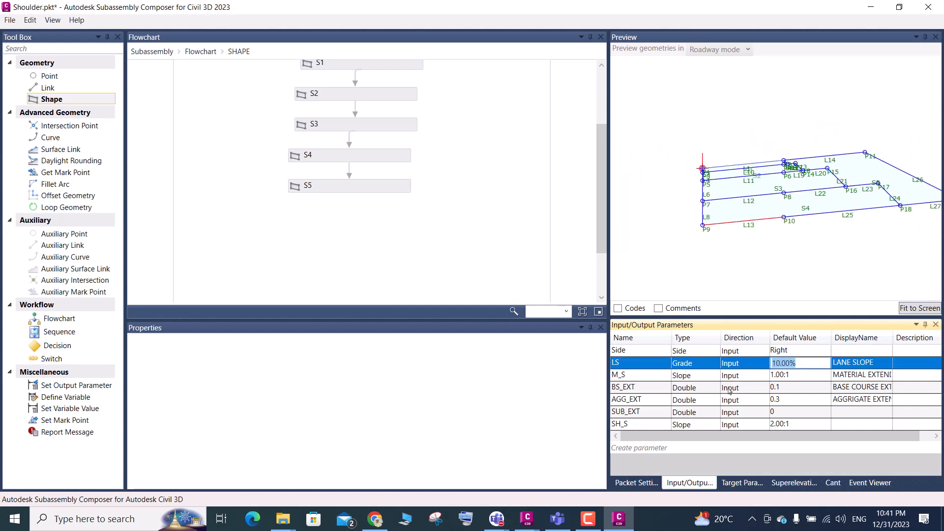
text(0)
key(Return)
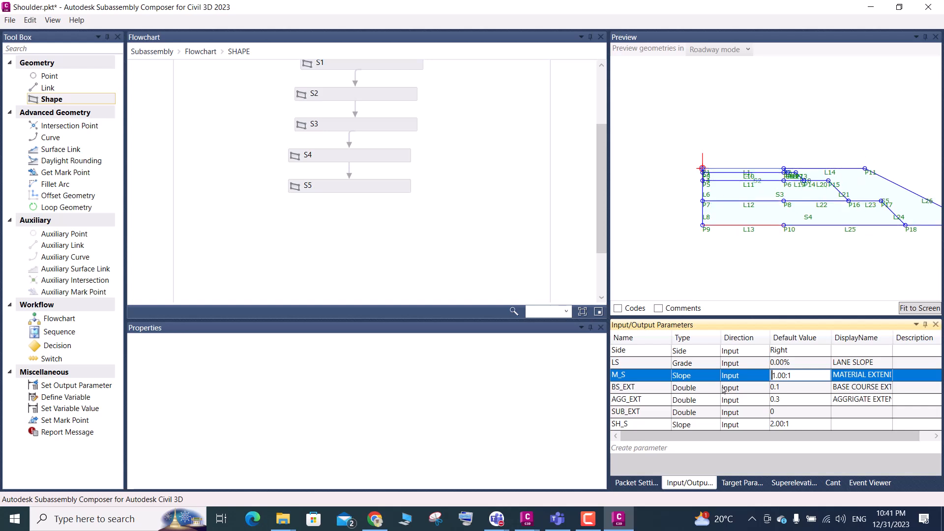
key(ctrl+s)
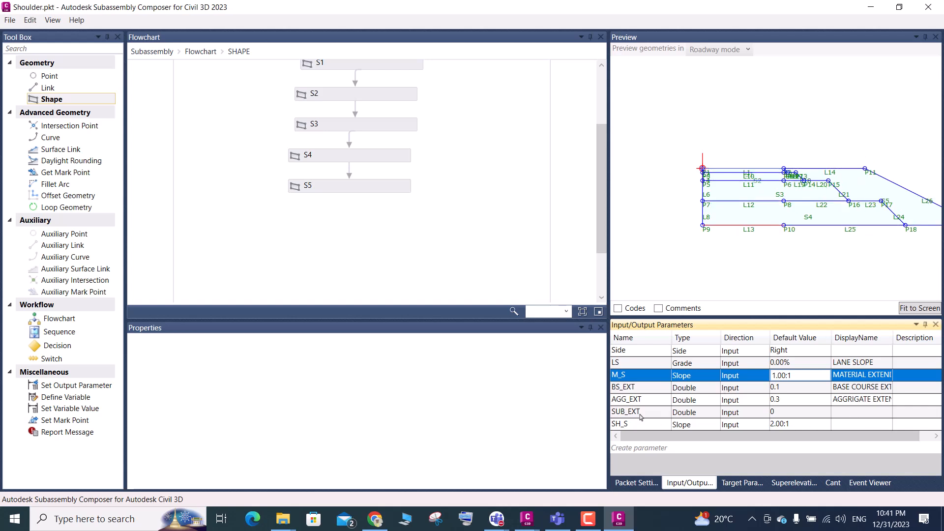
Give SUB_EXT the display name SUB GRADE EXTEND and widen the DisplayName column to fit the full names
click(848, 414)
click(846, 417)
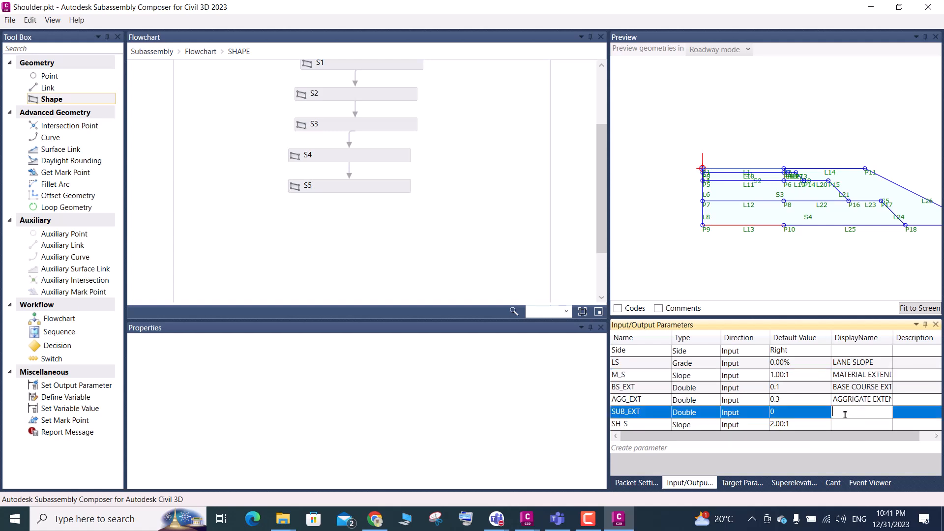
text(SUB GRADE)
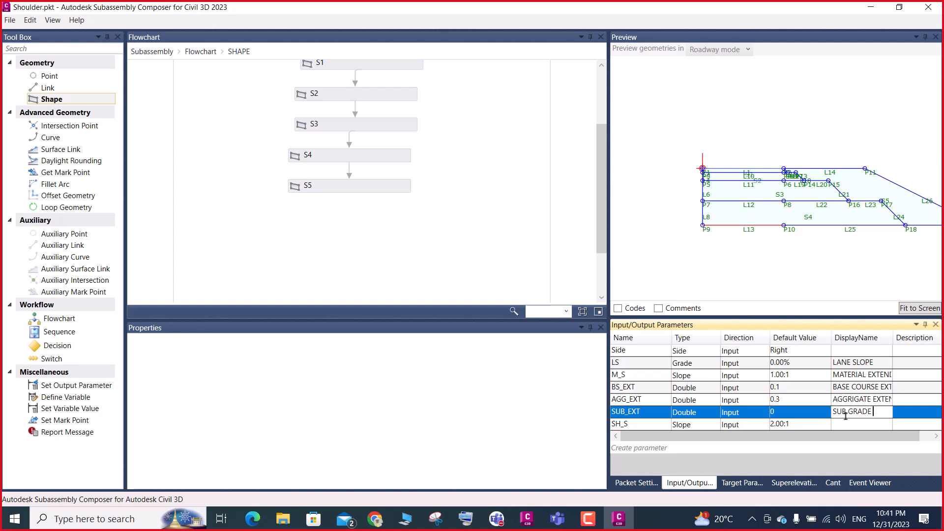
text( EXTEND)
drag(893, 338, 926, 348)
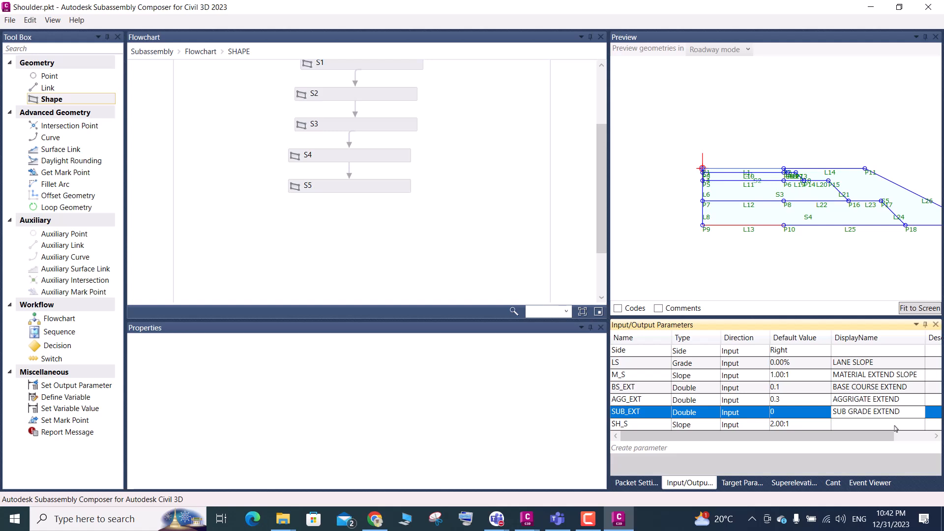
drag(835, 436, 873, 436)
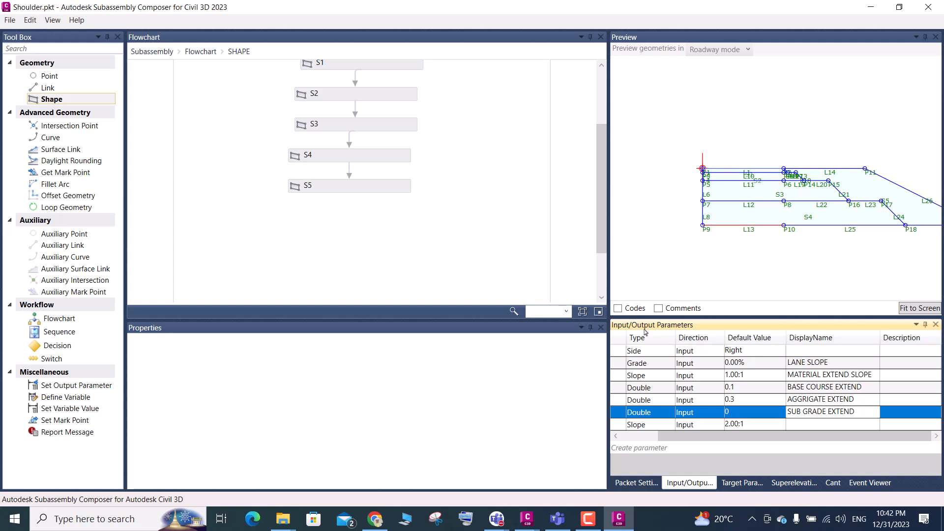
drag(717, 438, 654, 439)
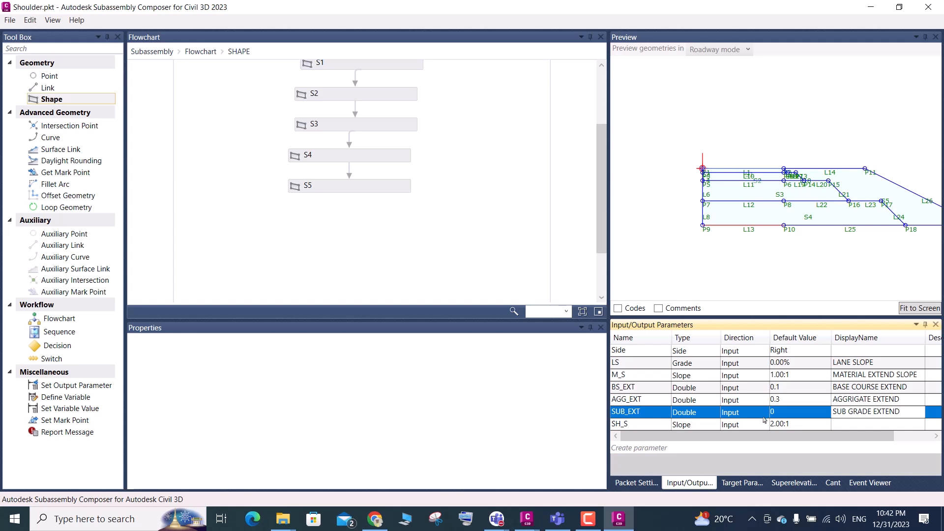
Give the SH_S parameter the display name SHOULDER SIDE SLOPE
click(842, 426)
click(844, 423)
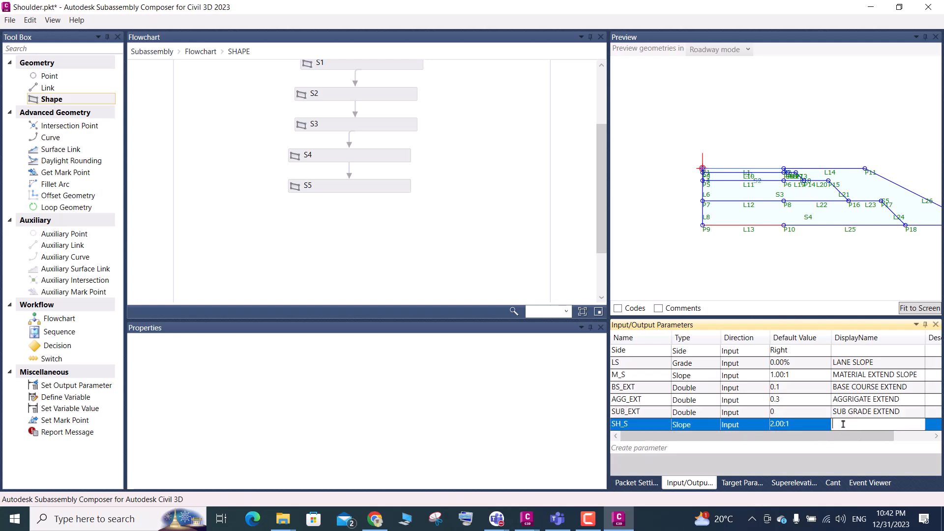
text(SHOULDER)
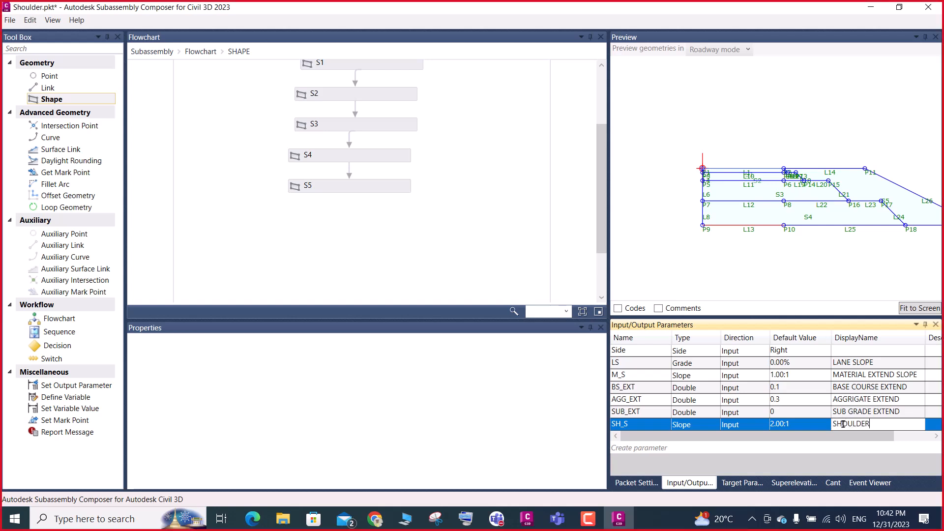
text( SIDE SLOPE)
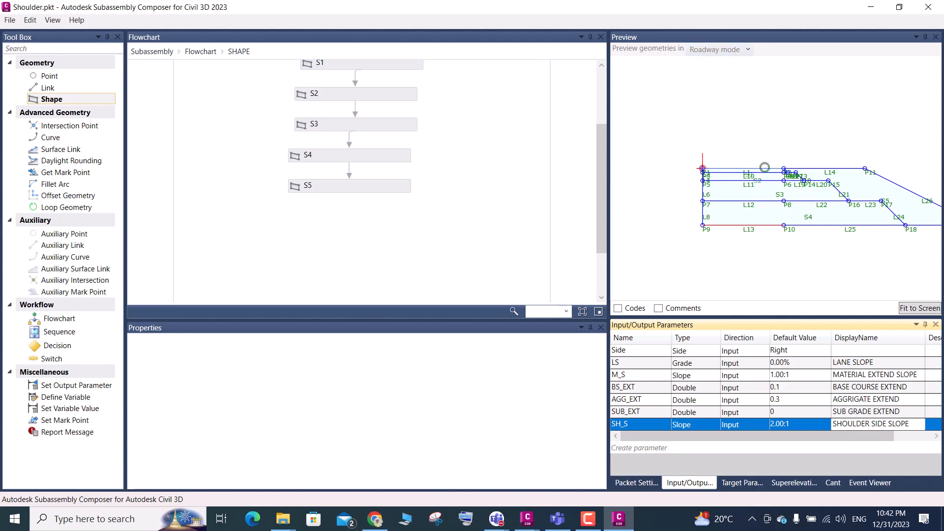
Switch the preview geometries to Layout mode and fit the subassembly to the screen
click(649, 51)
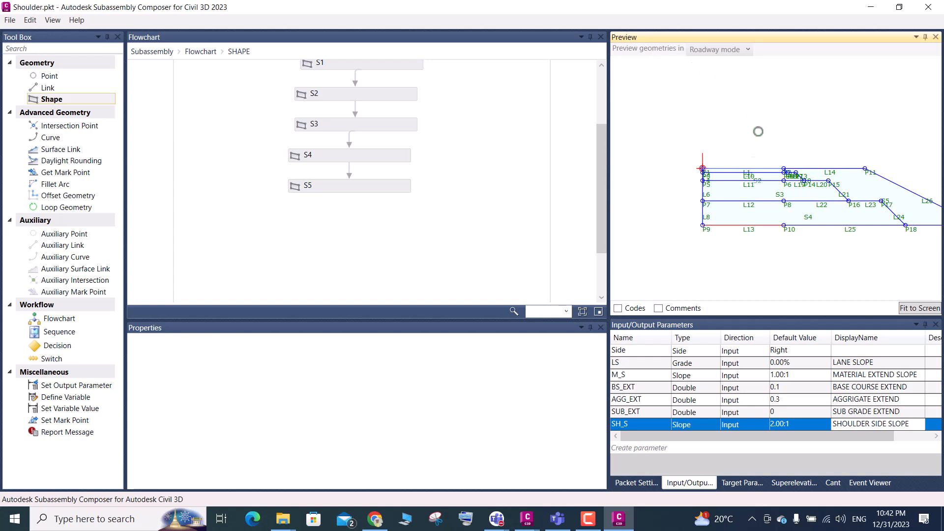
click(748, 50)
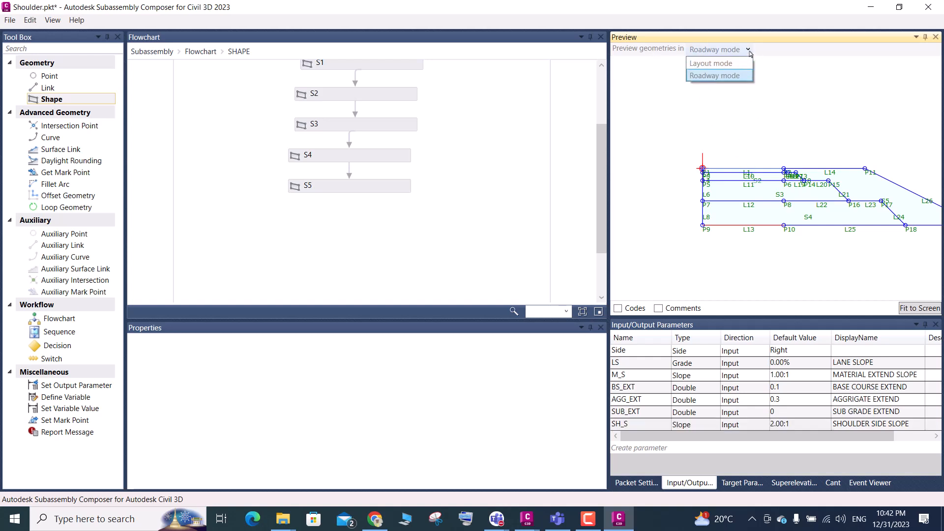
click(727, 67)
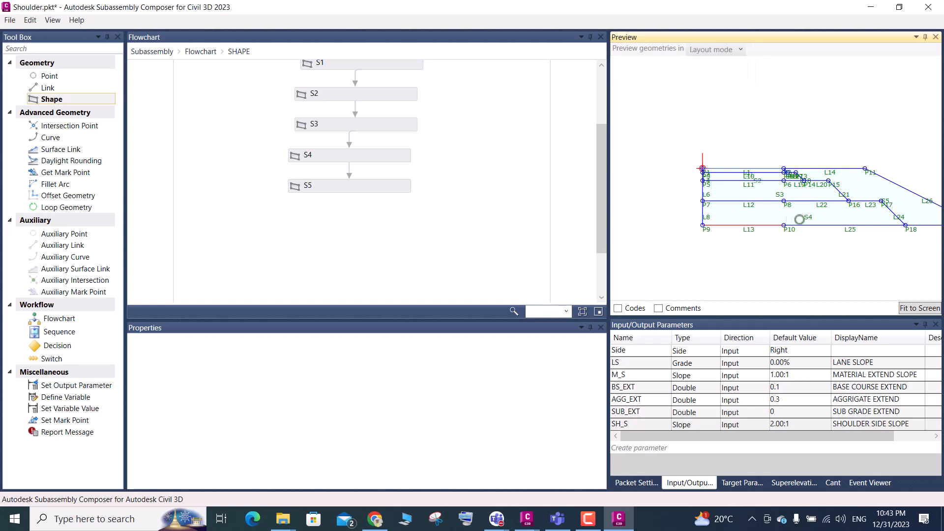
click(904, 310)
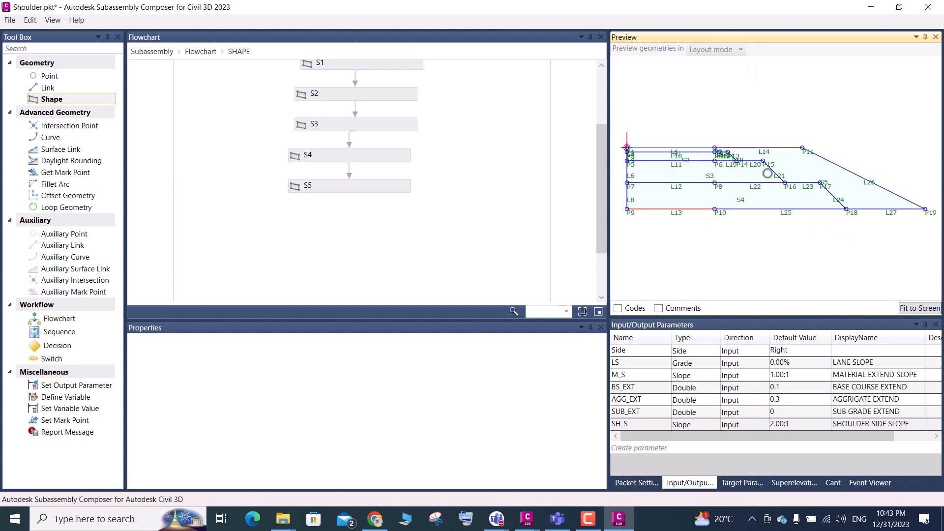
Alternate the preview geometries between Layout and Roadway mode, leaving them in Roadway mode
click(736, 51)
click(747, 52)
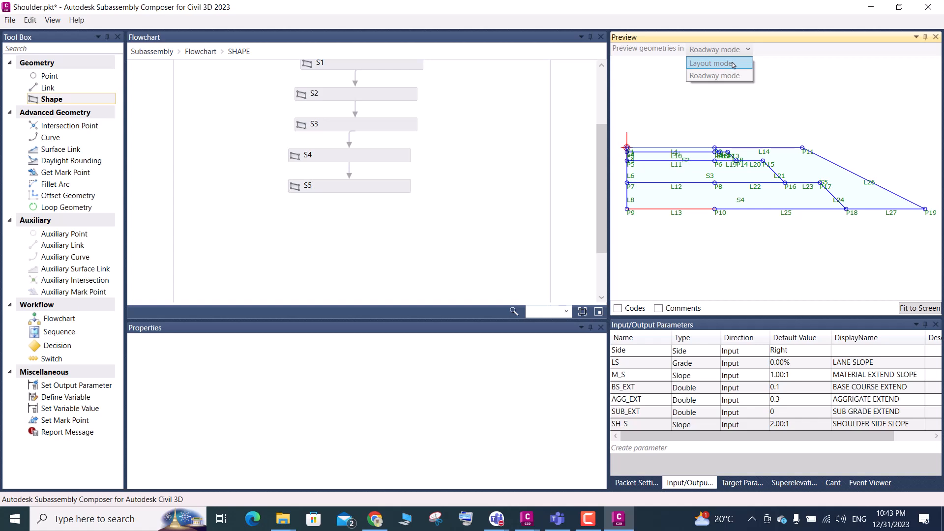
click(733, 65)
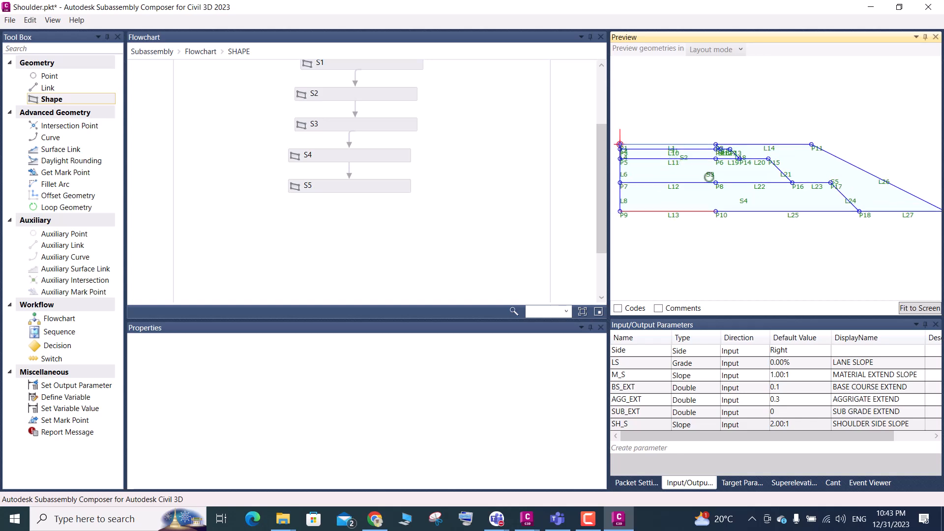
click(730, 50)
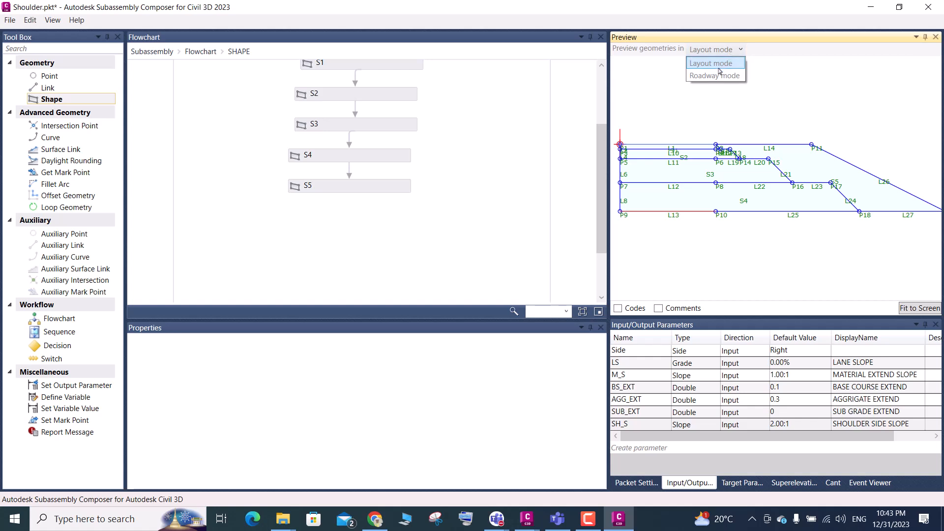
click(717, 76)
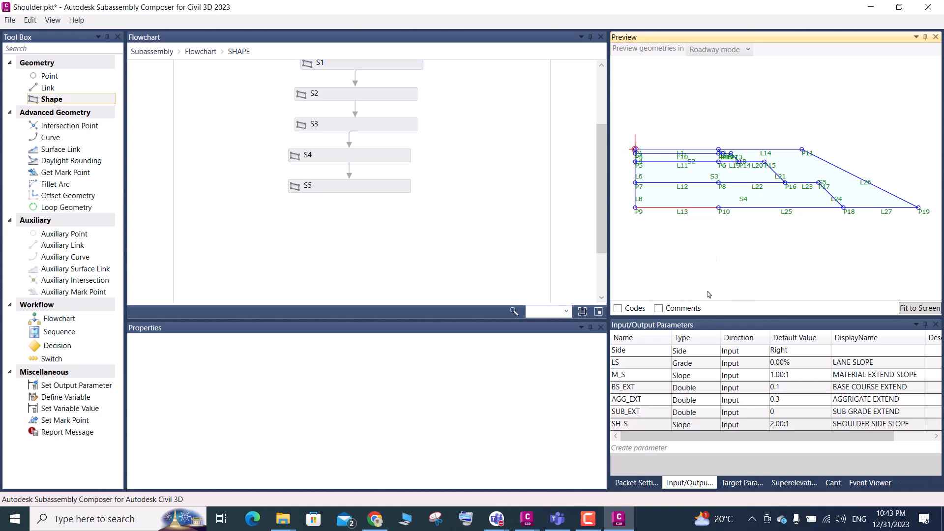
Examine the shoulder layers and side slope in the Roadway mode preview, and return to the main flowchart
scroll(734, 159, up, 1)
scroll(733, 158, up, 1)
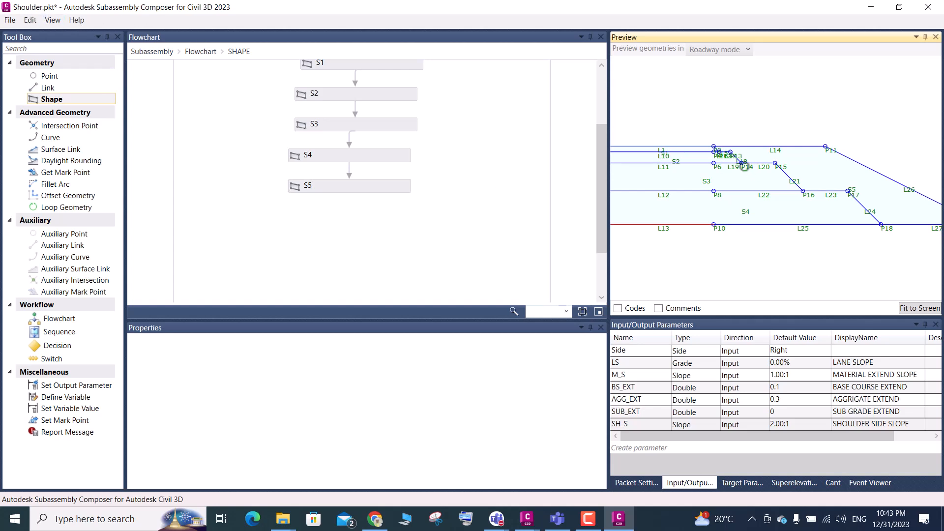
scroll(826, 146, down, 2)
scroll(824, 143, up, 3)
scroll(818, 155, up, 3)
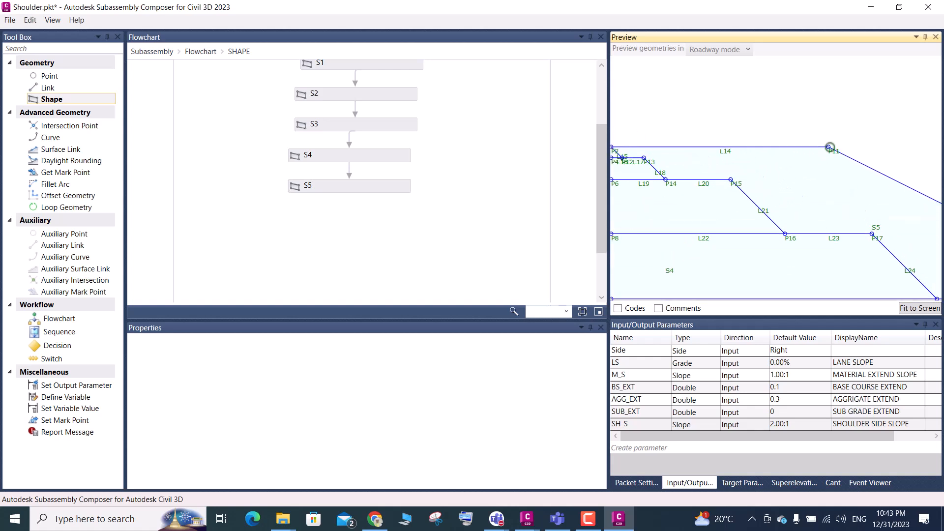
scroll(831, 151, down, 2)
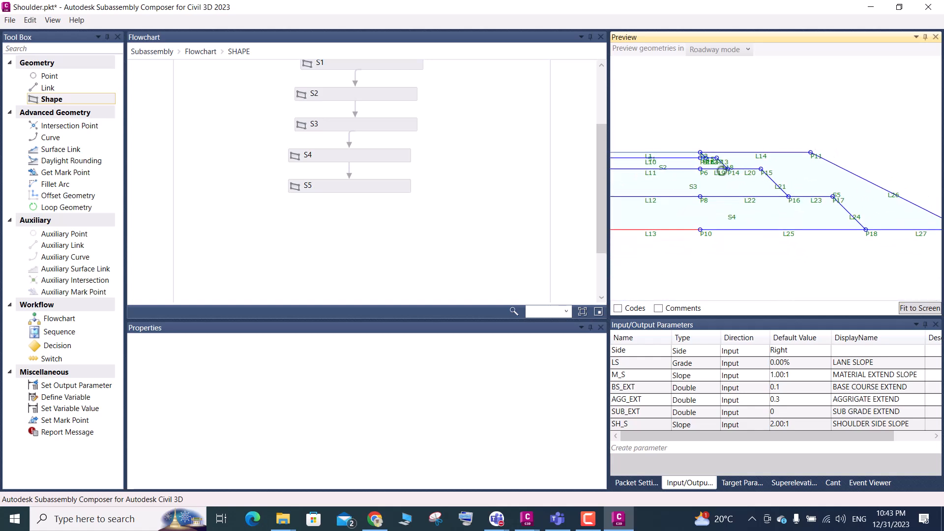
scroll(768, 164, down, 1)
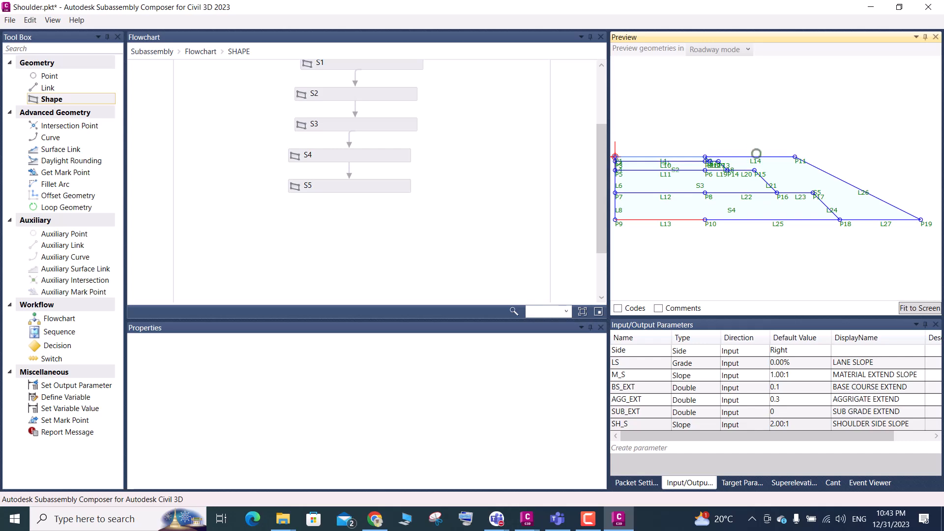
click(200, 52)
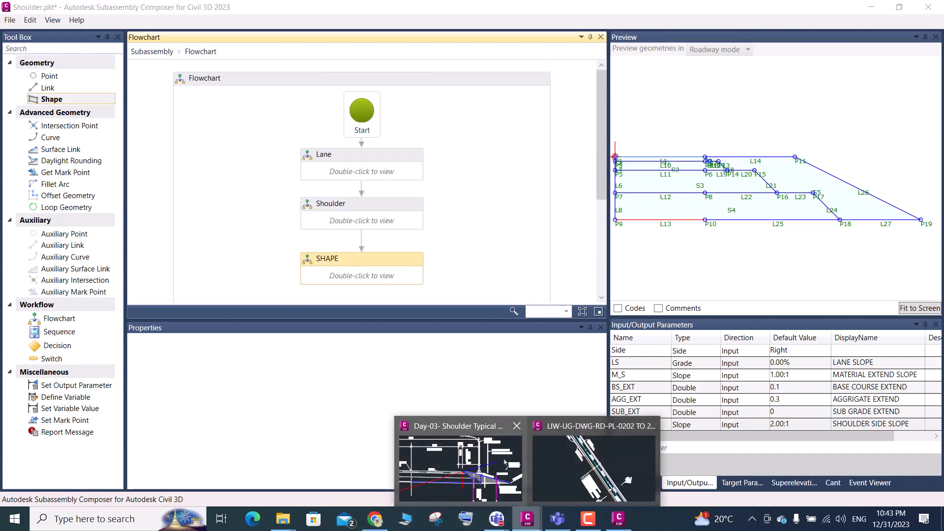
Switch to the Day-03 Shoulder Typical Section drawing in Civil 3D and examine the shoulder layers, 1:4 slope and dimensions in Cross Section 07-01
click(489, 457)
scroll(428, 221, up, 3)
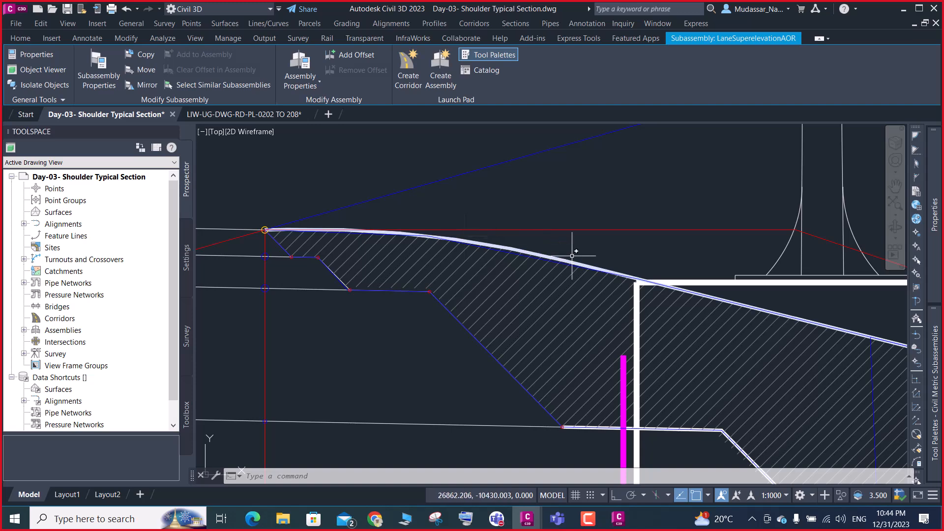
scroll(569, 264, down, 2)
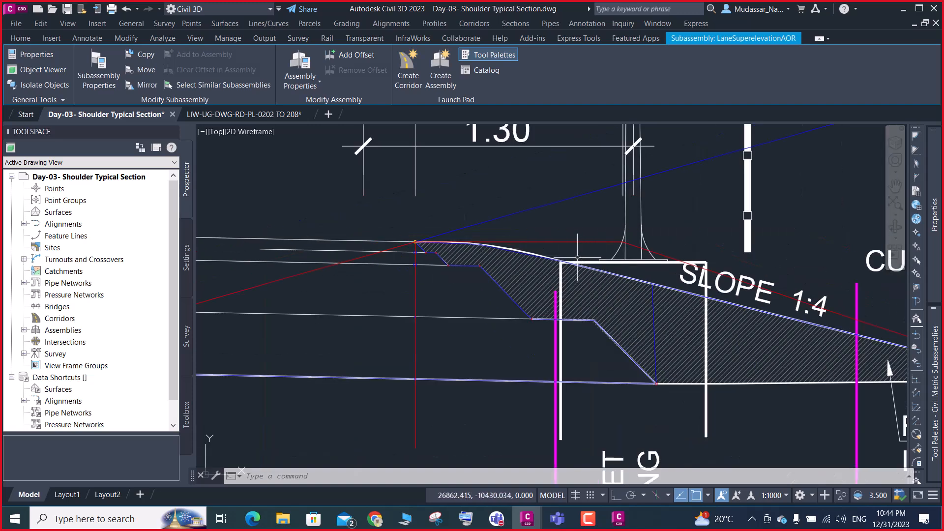
scroll(568, 263, up, 4)
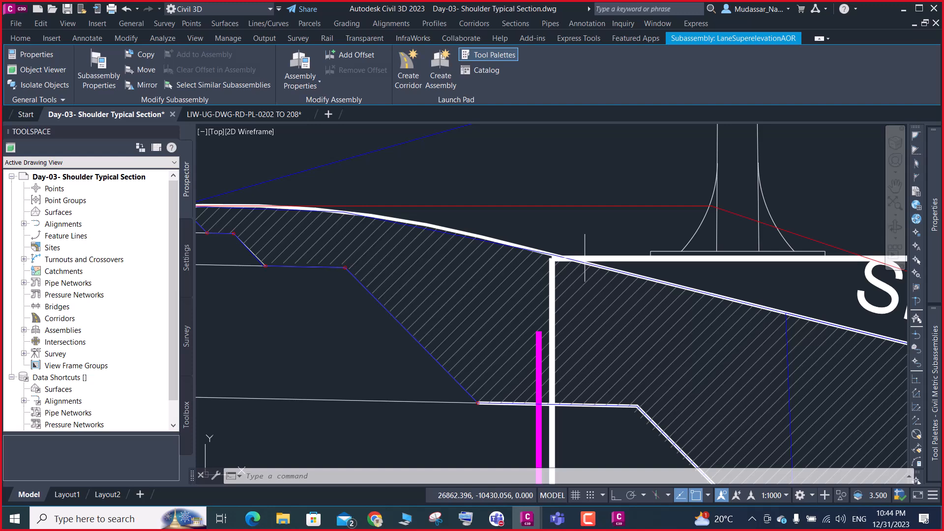
scroll(569, 263, down, 2)
scroll(670, 241, down, 8)
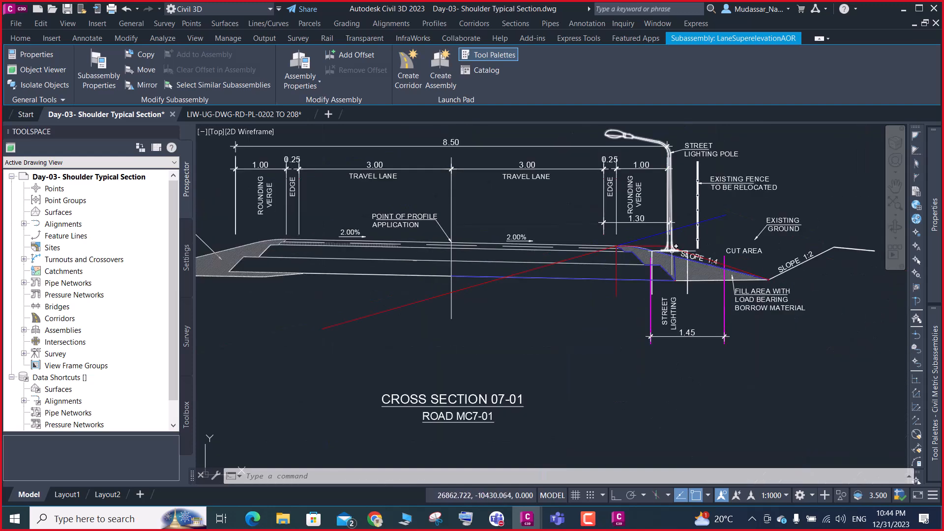
scroll(682, 250, up, 6)
scroll(621, 412, down, 7)
scroll(634, 398, up, 6)
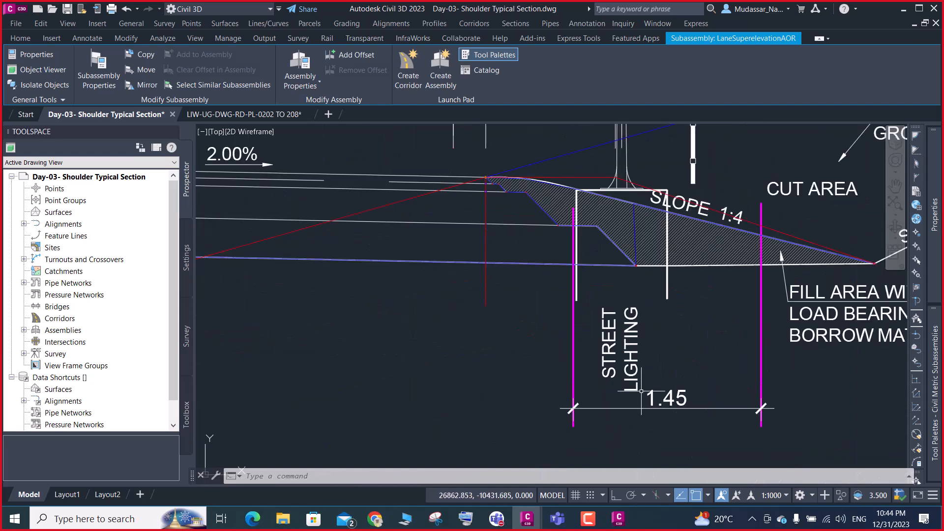
scroll(634, 226, up, 3)
scroll(634, 226, down, 10)
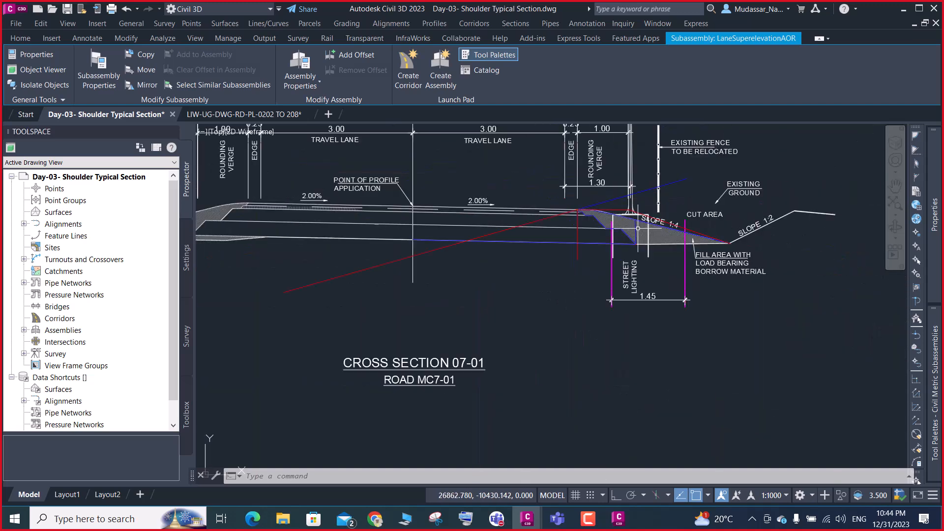
scroll(631, 179, up, 10)
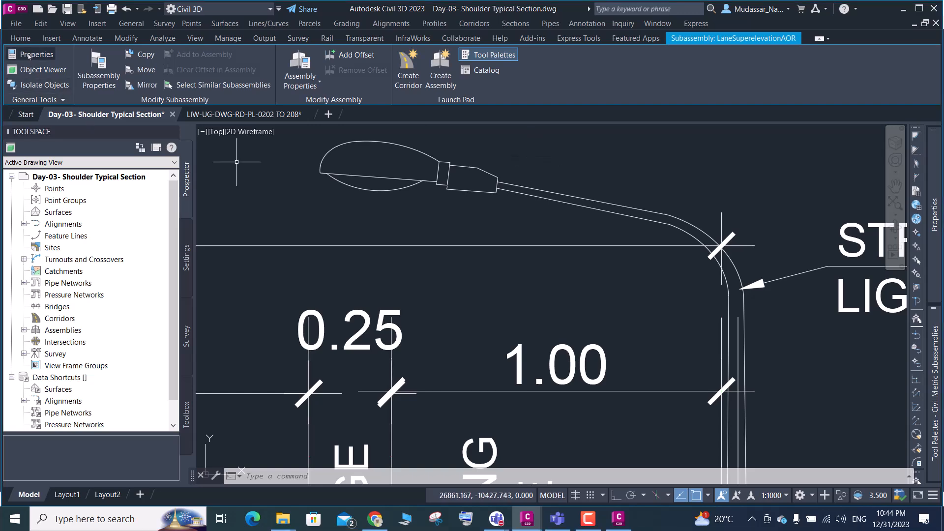
Bring up the additional Create Design commands
click(20, 37)
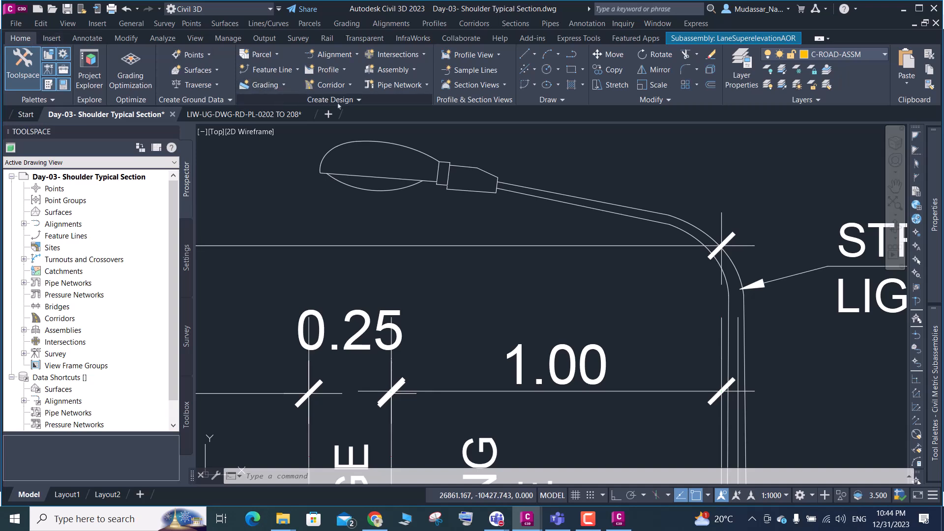
click(338, 101)
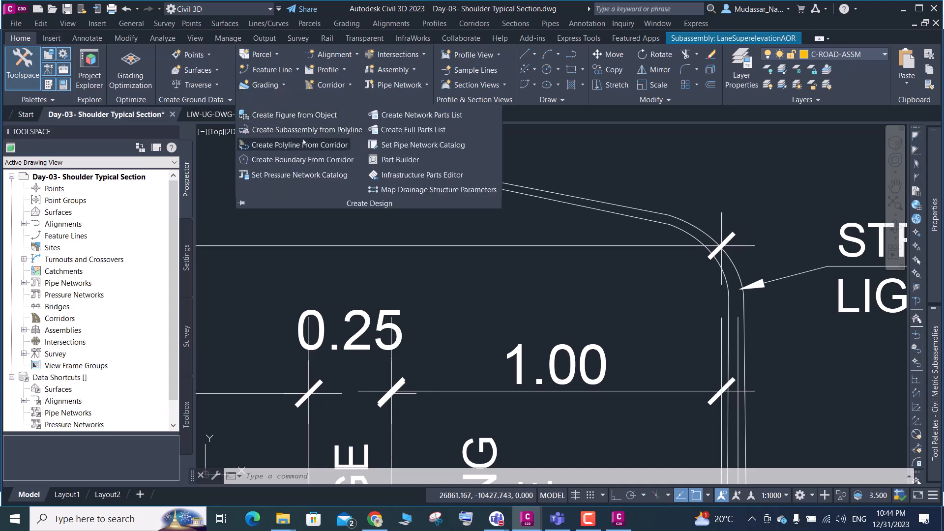
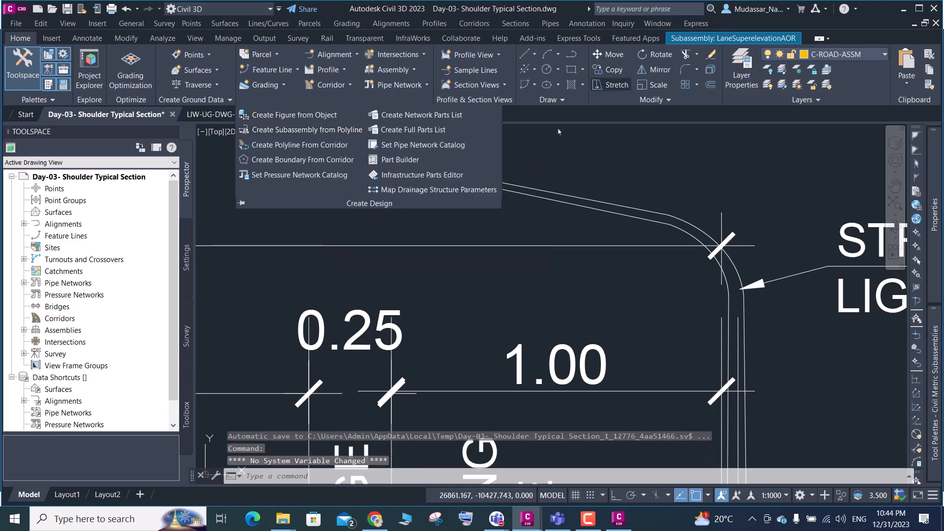
click(328, 131)
click(561, 153)
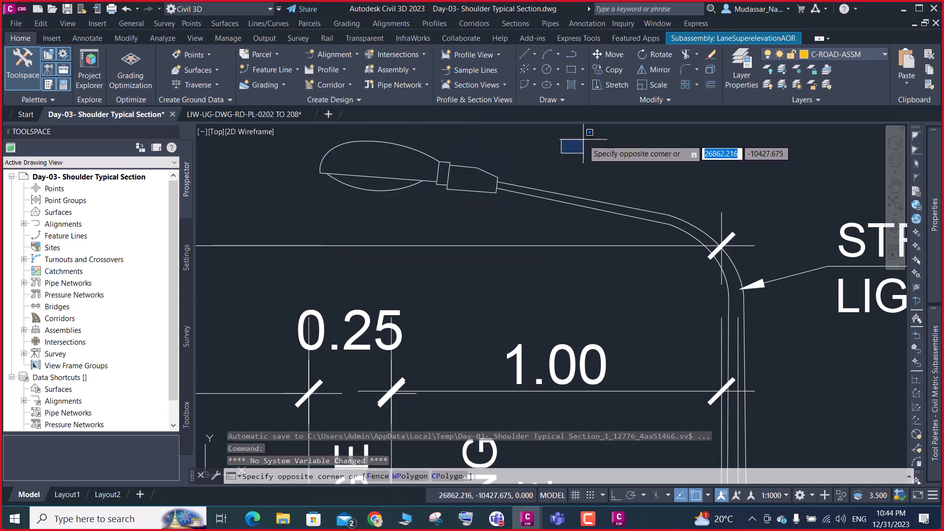
key(Escape)
scroll(547, 213, down, 5)
scroll(548, 212, down, 7)
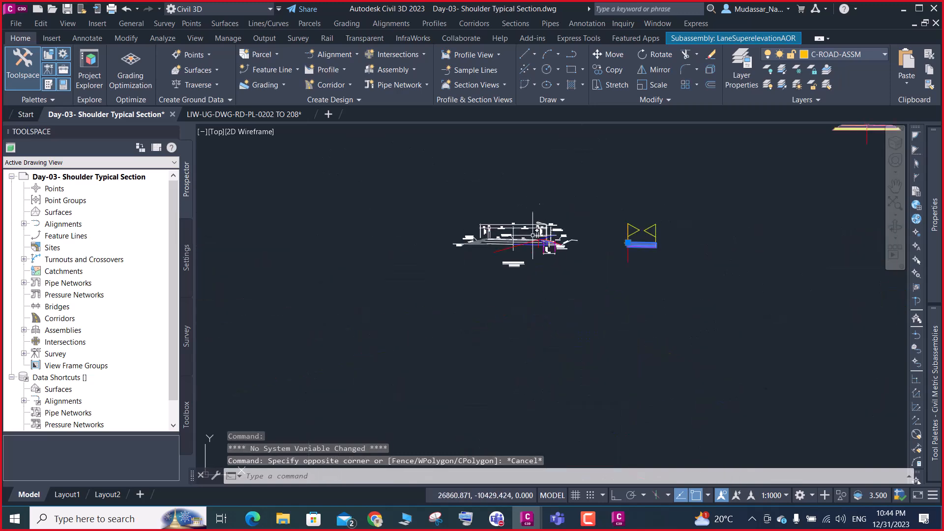
scroll(539, 228, up, 7)
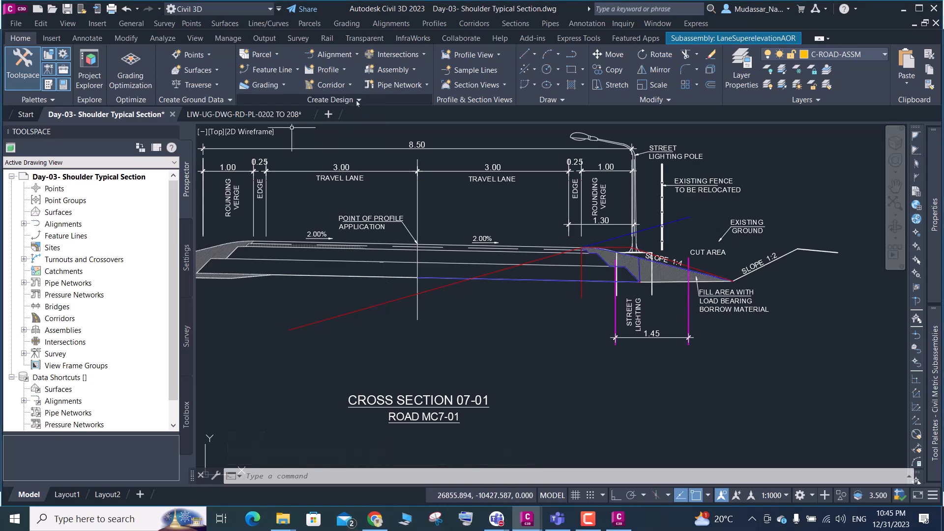
click(334, 100)
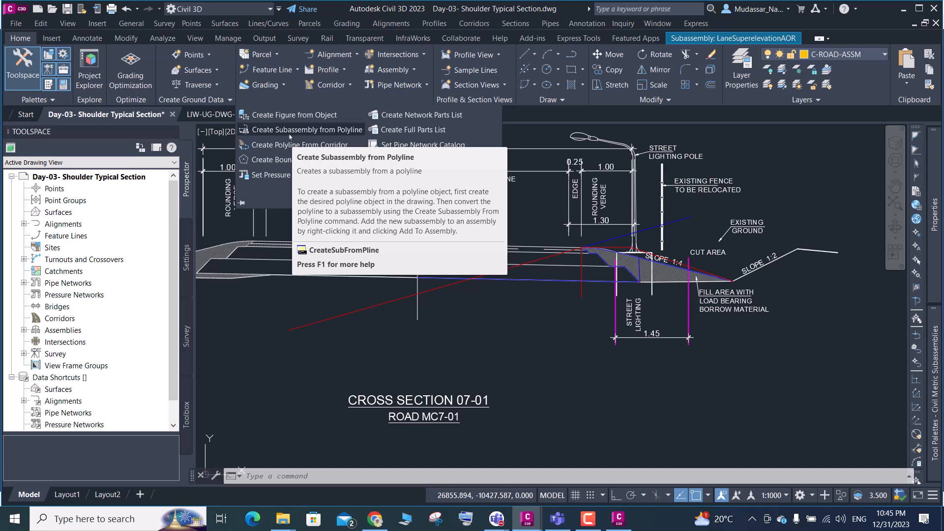
Switch to Subassembly Composer and examine the lane and shoulder layer geometry in the subassembly preview
click(626, 525)
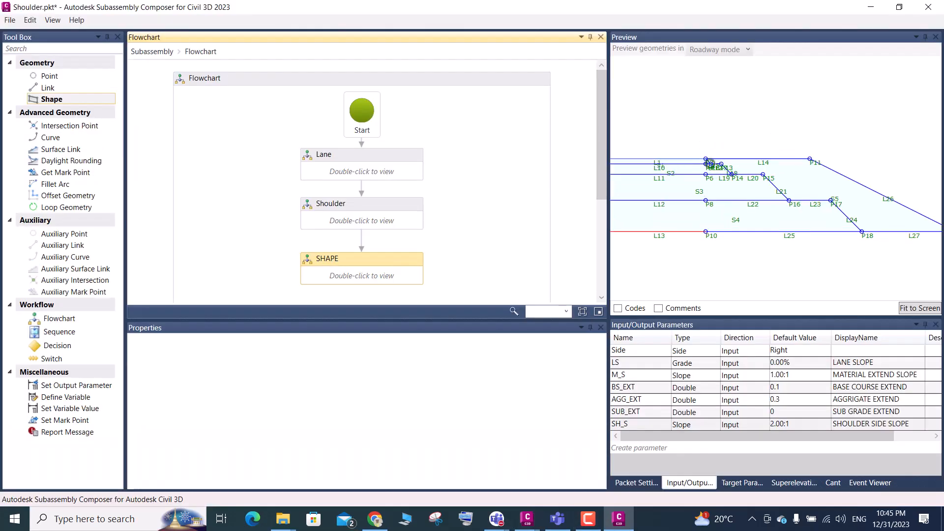
scroll(707, 160, up, 1)
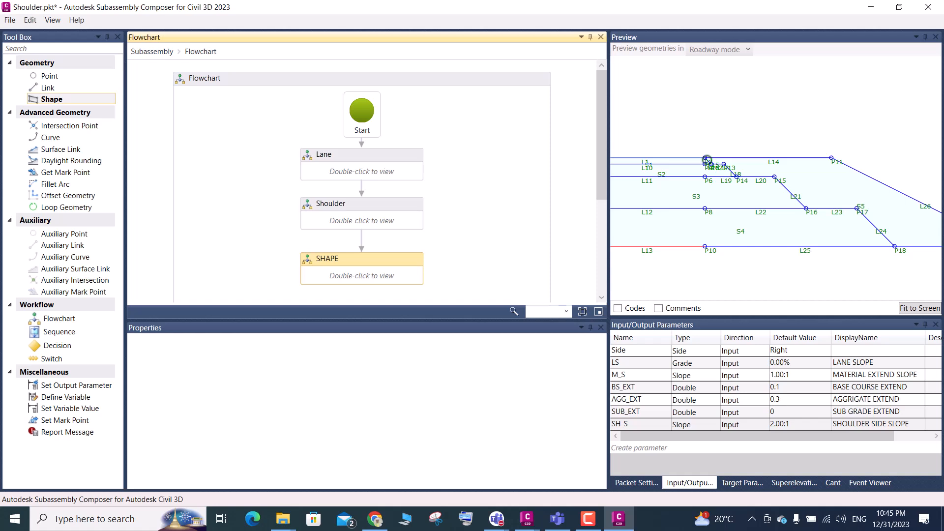
scroll(740, 172, down, 5)
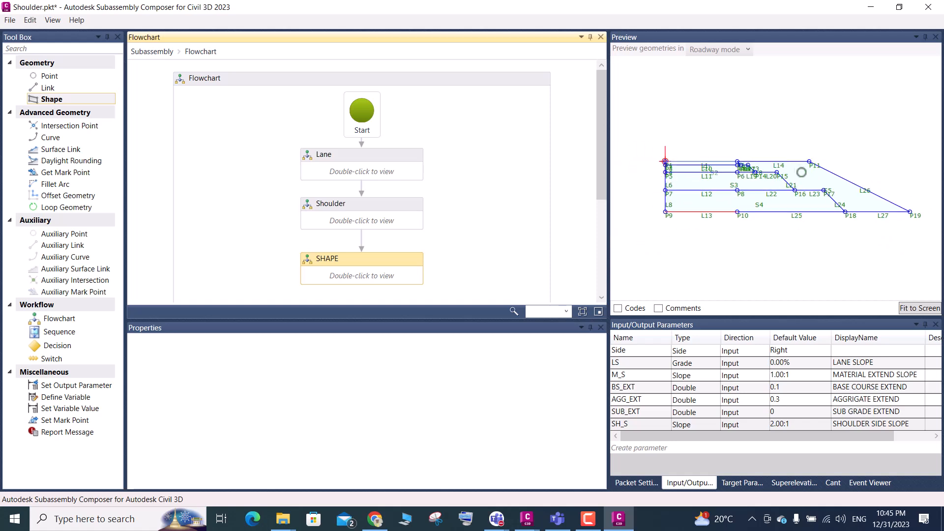
scroll(801, 192, up, 1)
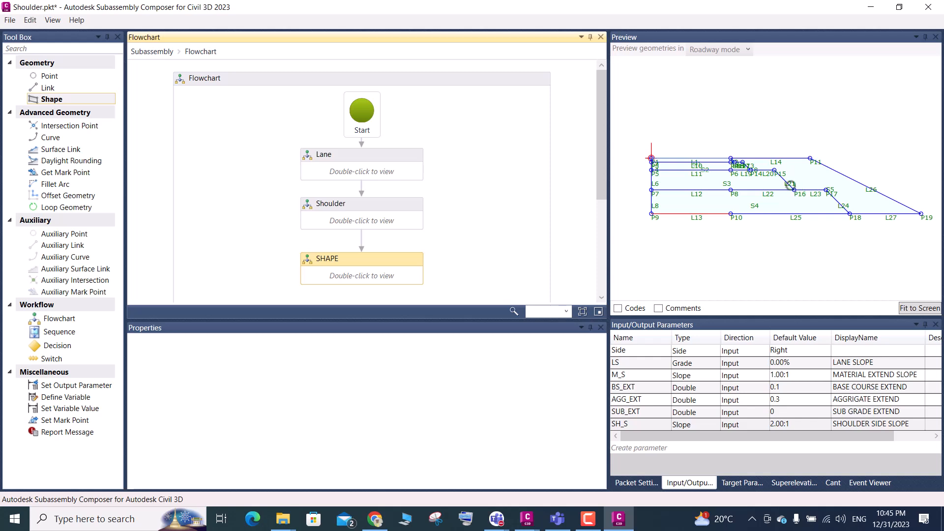
scroll(737, 168, up, 4)
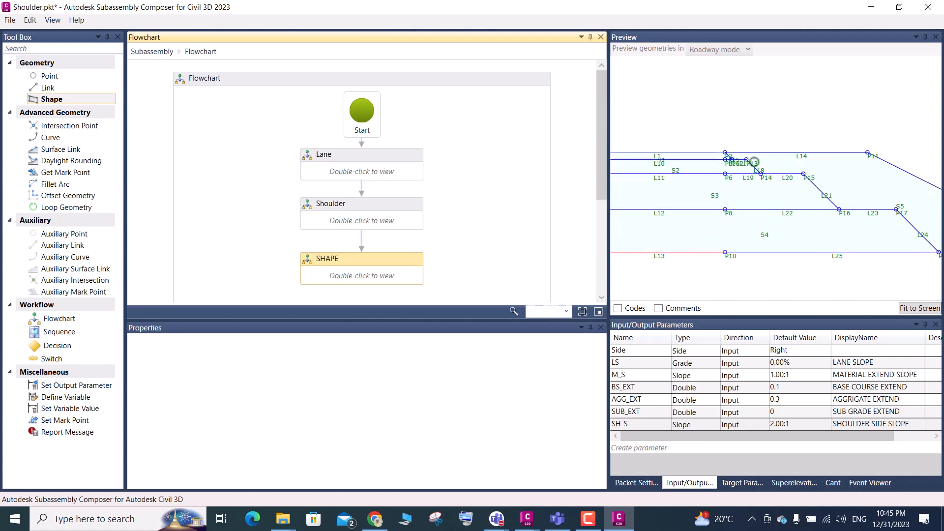
scroll(754, 162, up, 2)
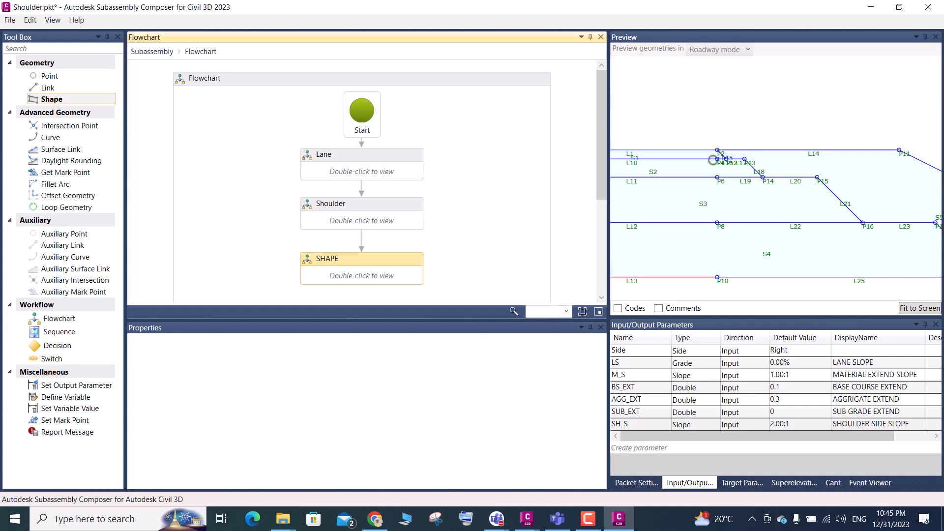
scroll(703, 163, down, 3)
scroll(705, 163, down, 2)
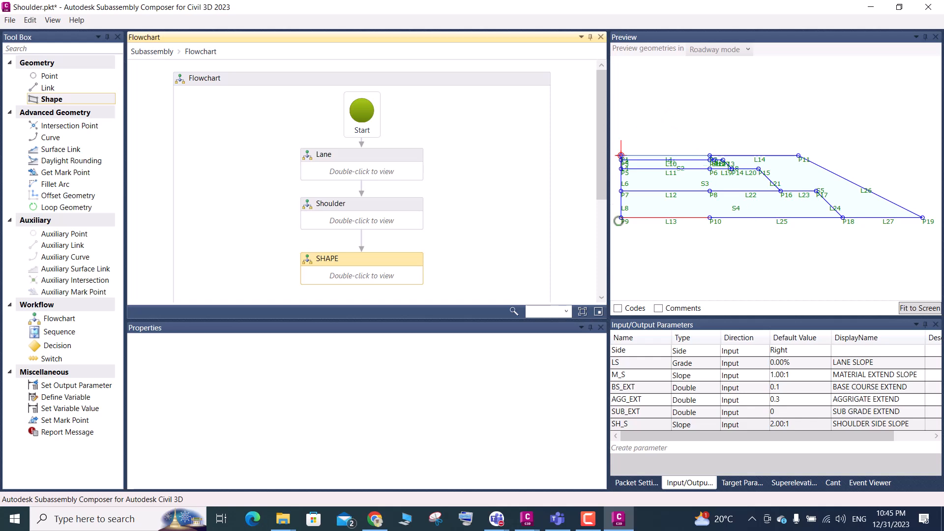
Save the subassembly as Shoulder.pkt in the Day-03 folder, overwriting the existing file, and close Subassembly Composer
key(ctrl+s)
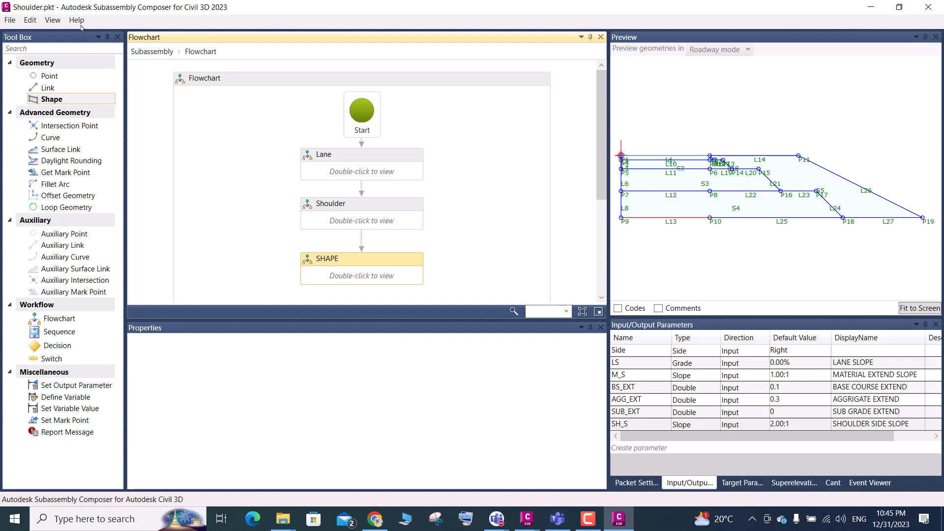
click(16, 21)
click(46, 76)
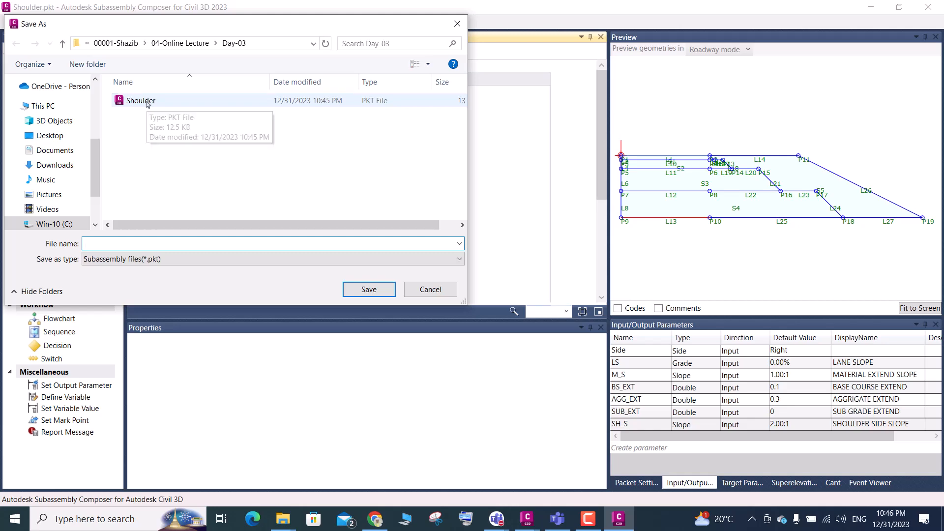
click(146, 102)
click(370, 289)
click(515, 311)
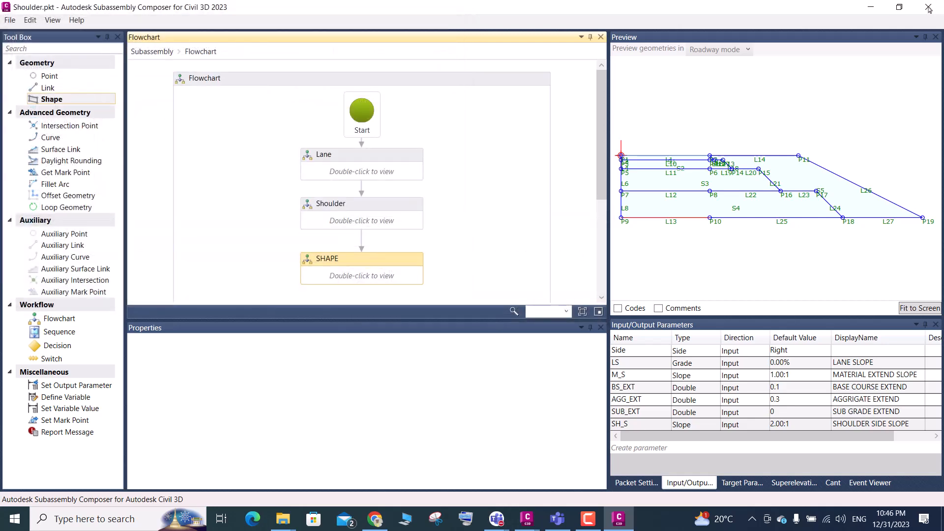
click(929, 9)
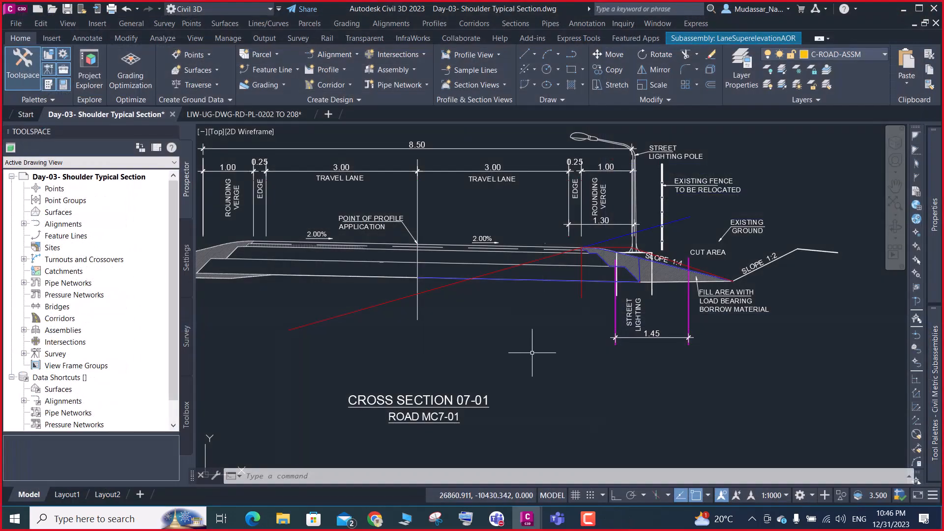
Delete the LaneSuperelevationAOR subassembly from the assembly beside the typical cross section, keeping the assembly baseline
scroll(478, 277, down, 5)
scroll(478, 277, up, 8)
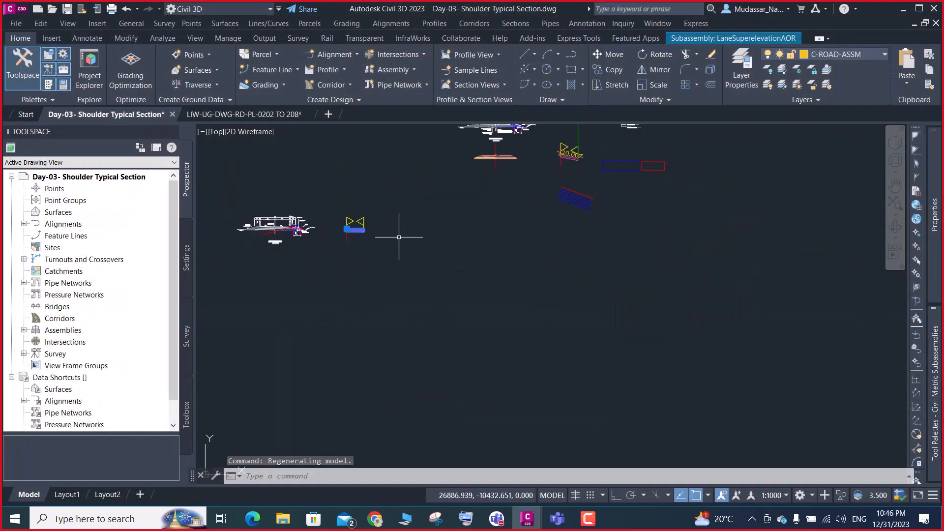
key(Escape)
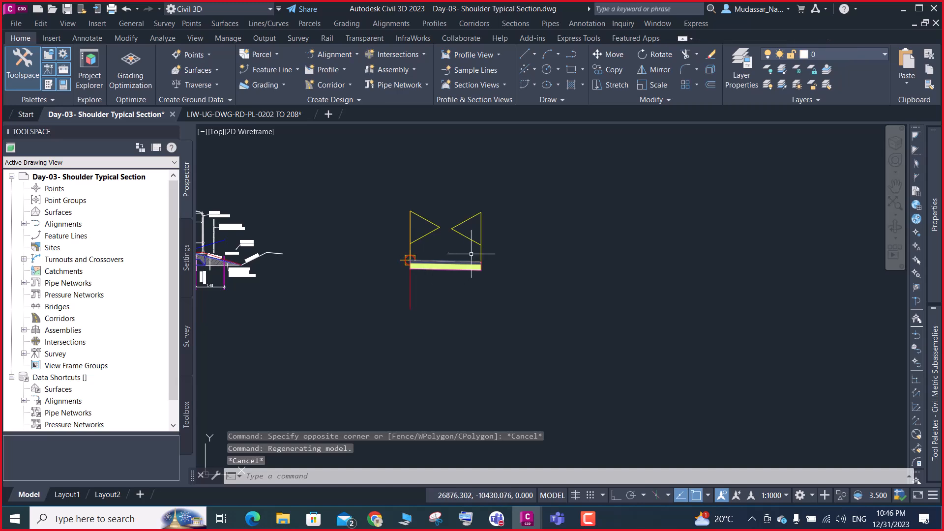
click(460, 266)
click(449, 273)
key(Delete)
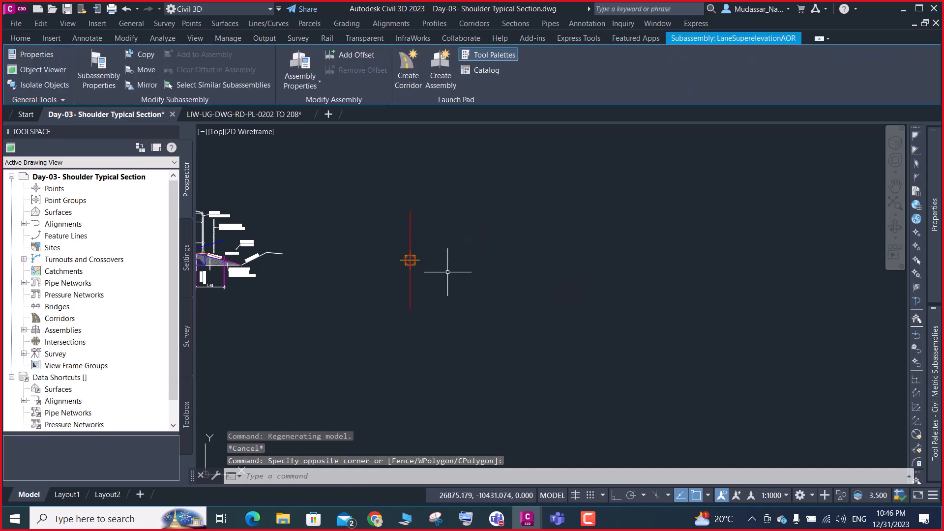
Import the Shoulder.pkt subassembly from the Day-03 folder into the custom Civil3d tool palette
mouse_move(941, 343)
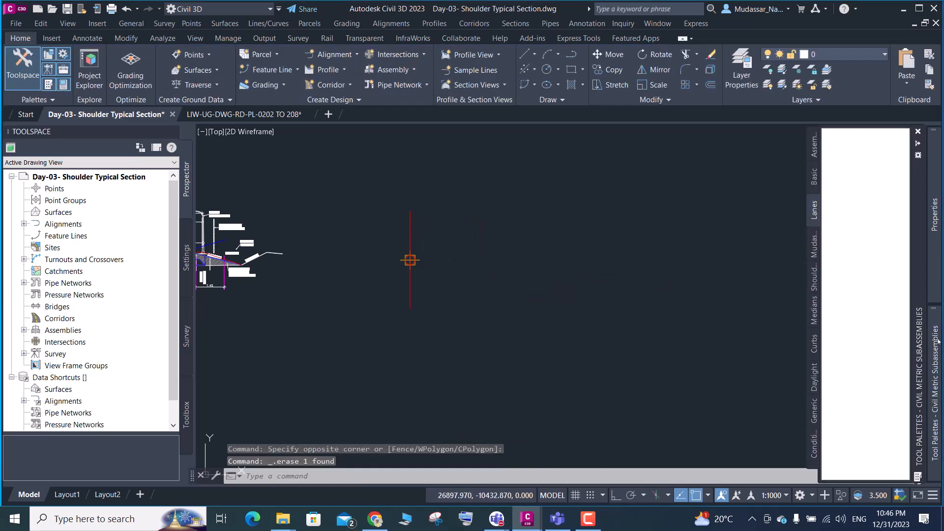
click(815, 310)
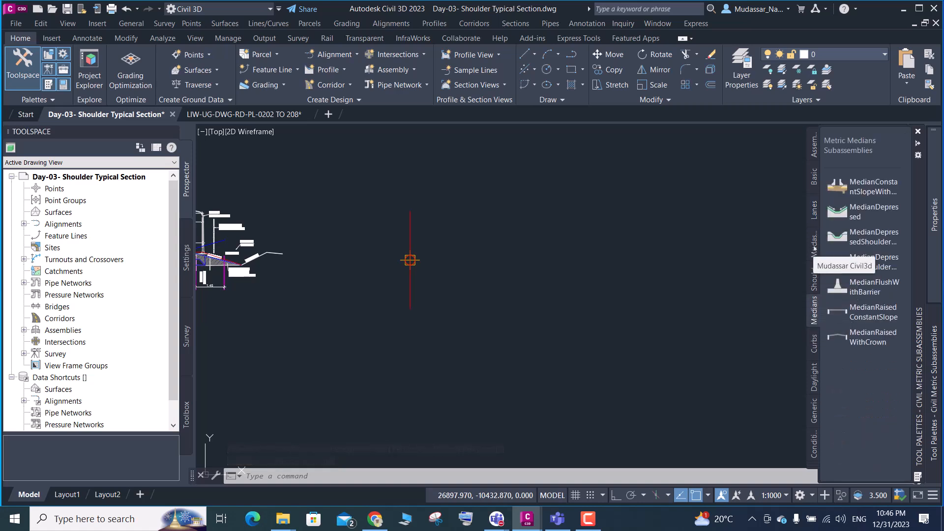
click(814, 246)
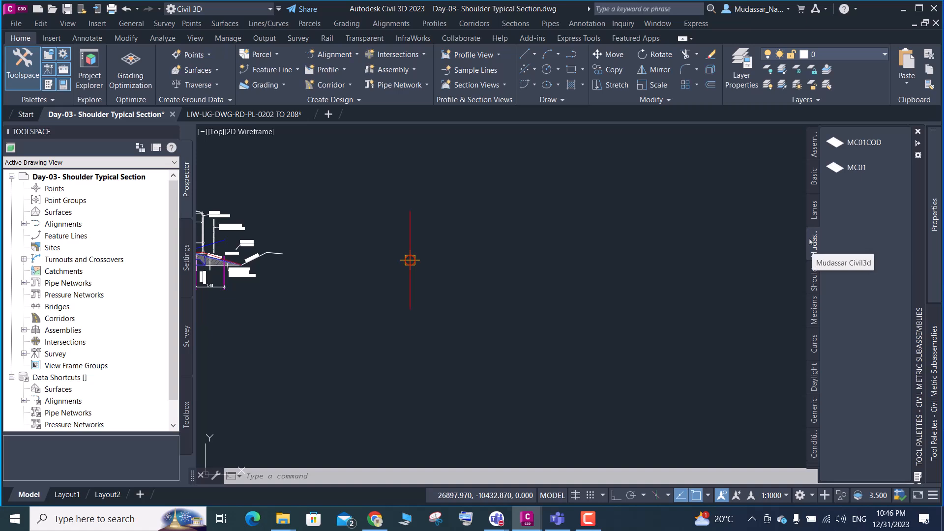
right_click(814, 246)
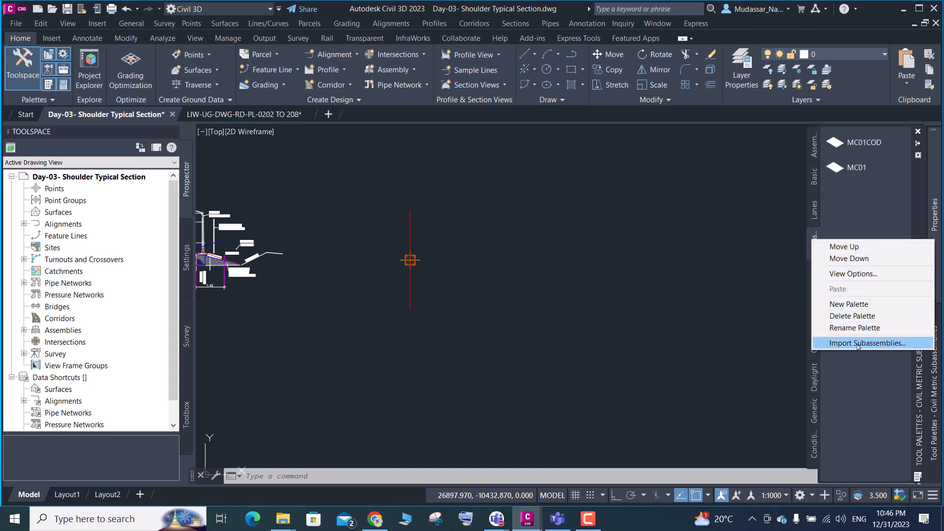
click(861, 343)
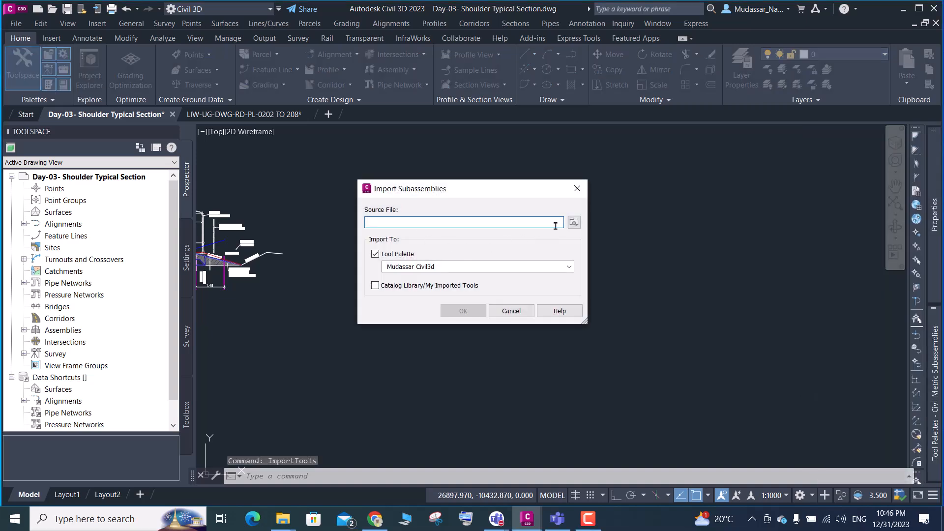
click(574, 222)
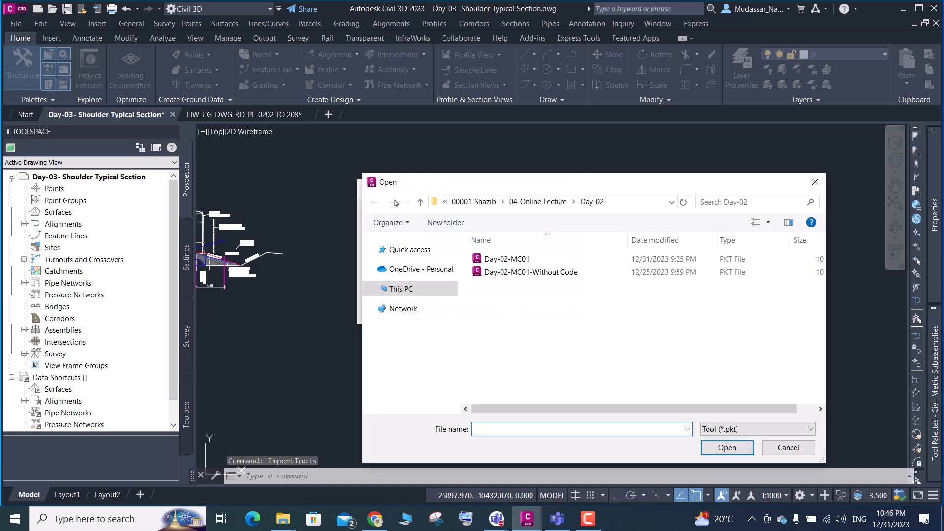
click(421, 202)
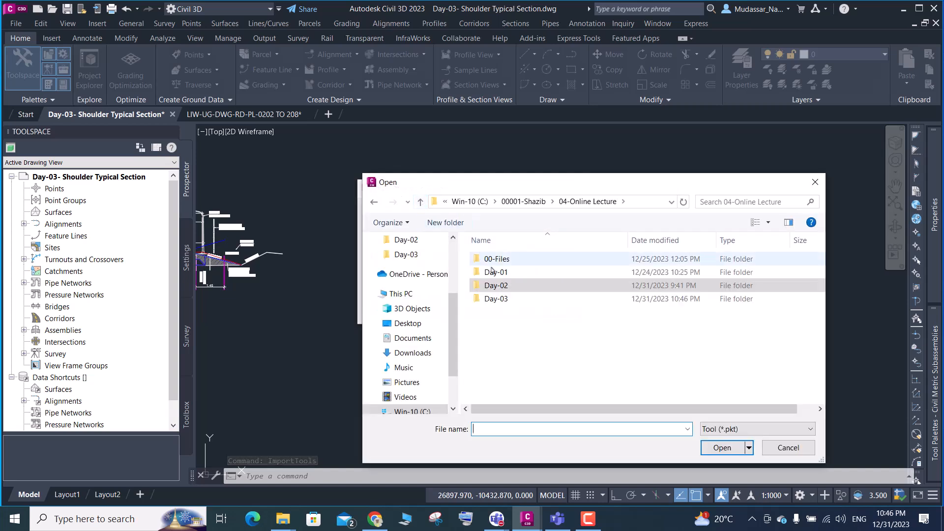
double_click(496, 299)
click(497, 261)
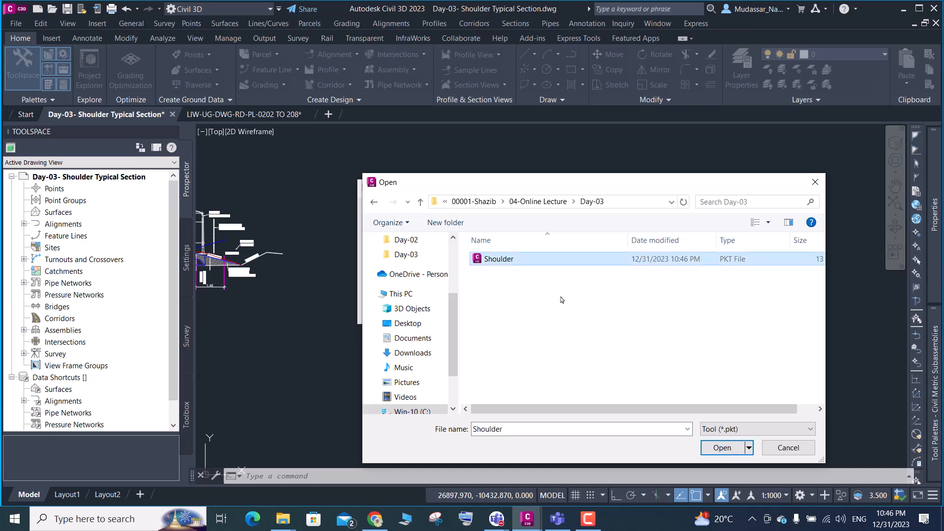
click(722, 448)
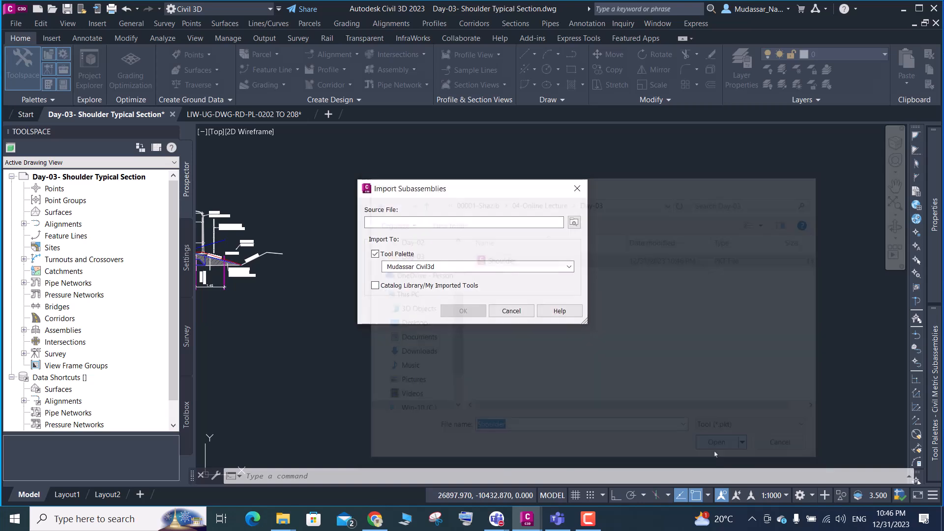
click(463, 310)
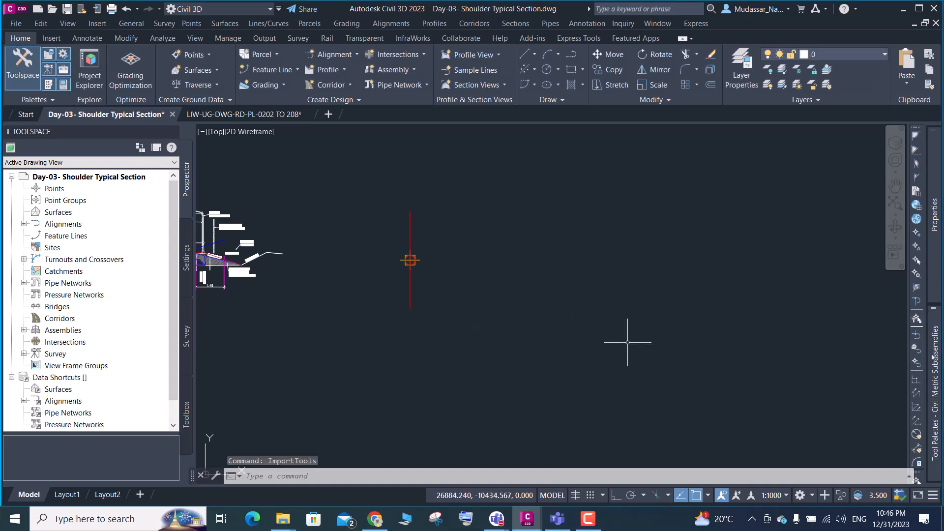
Refresh the blank image of the newly imported MC01COD tool in the custom palette
mouse_move(931, 356)
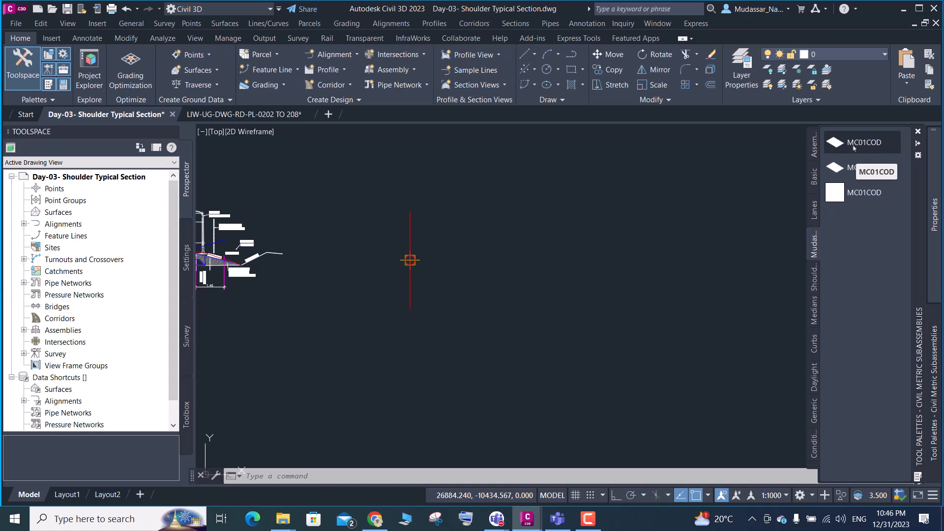
right_click(860, 196)
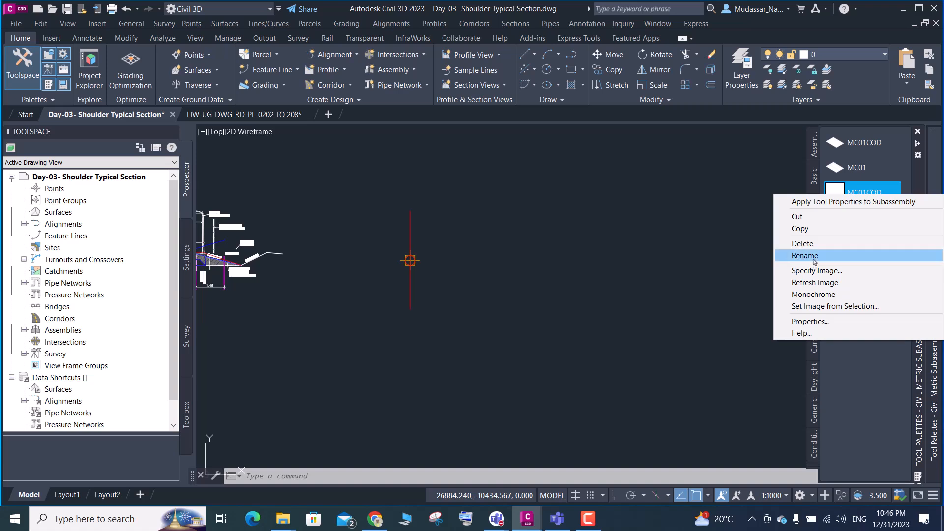
click(815, 283)
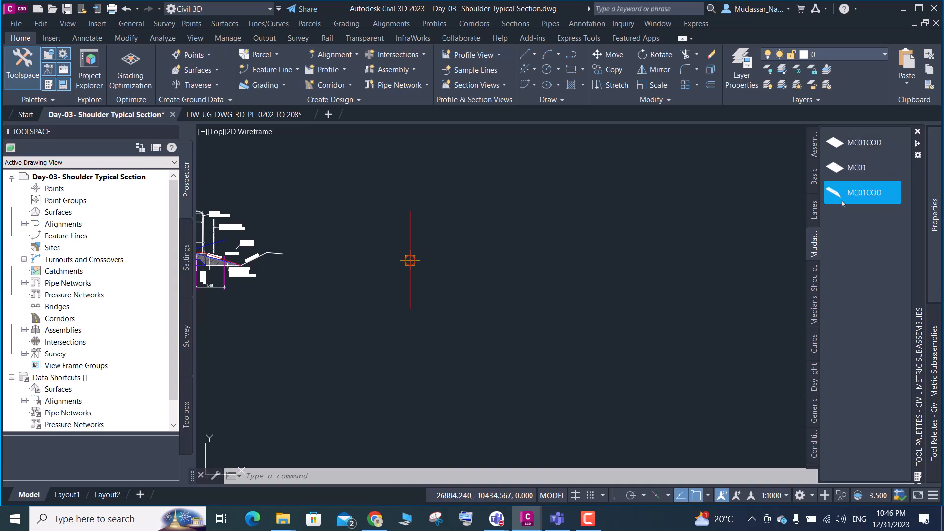
Attach the newly imported MC01COD subassembly to the empty assembly's marker point and end the placement command
click(843, 203)
scroll(403, 260, up, 5)
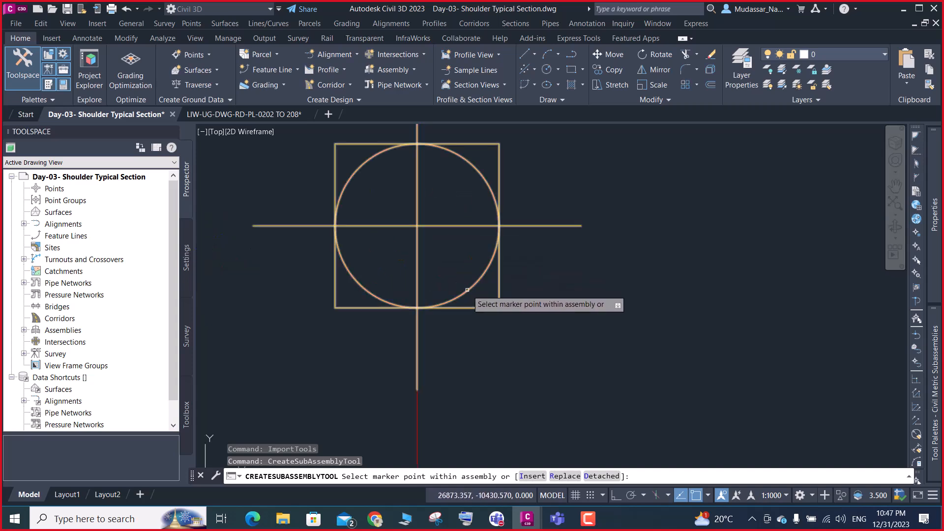
scroll(464, 254, down, 10)
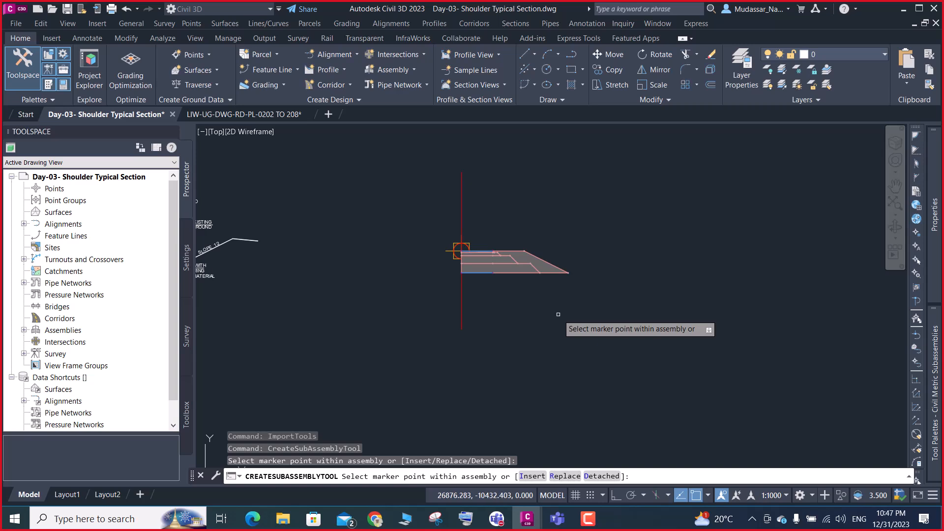
key(Escape)
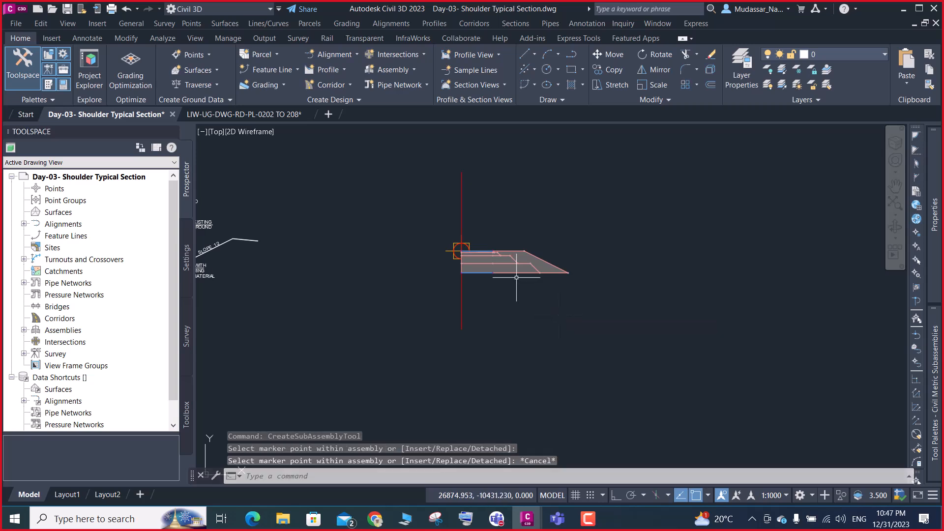
Set the lane slope of the attached MC01COD subassembly to -2.00%
scroll(514, 265, up, 5)
click(516, 262)
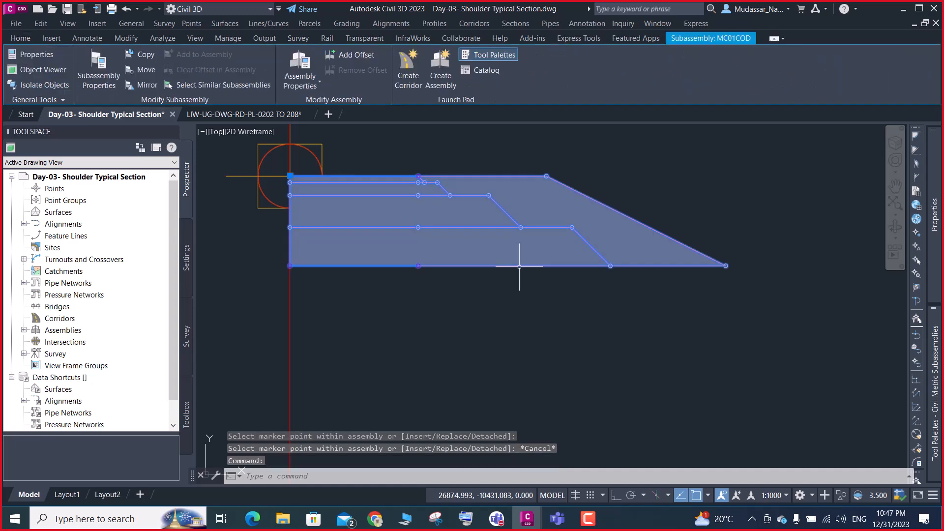
scroll(517, 263, down, 4)
mouse_move(937, 241)
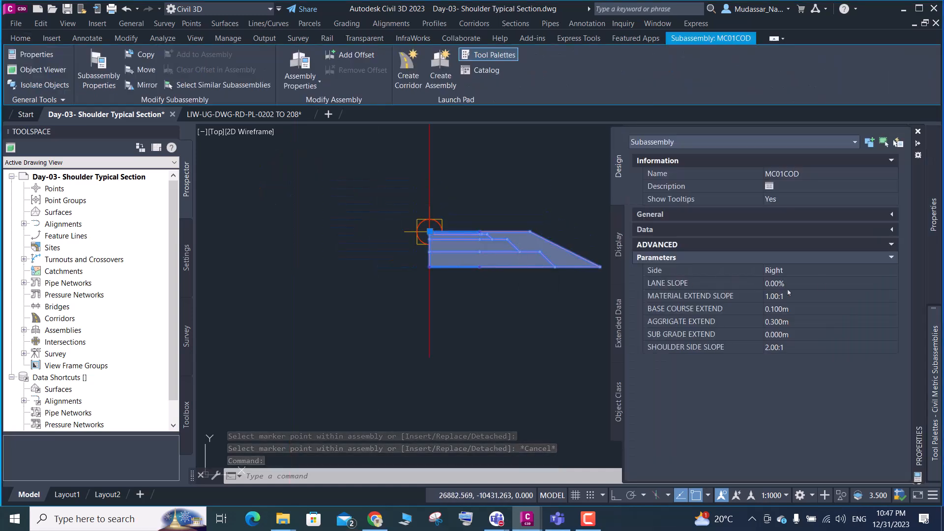
click(790, 283)
drag(789, 283, 731, 284)
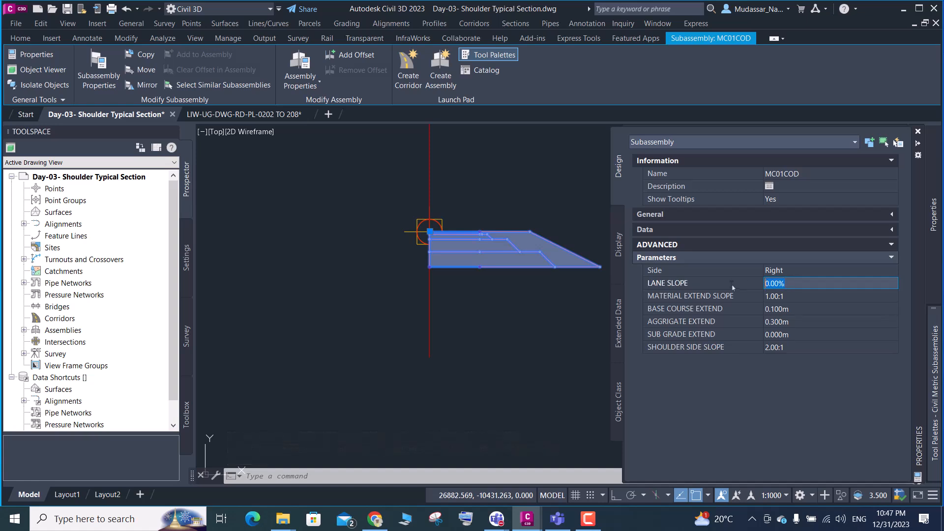
text(-2)
key(Tab)
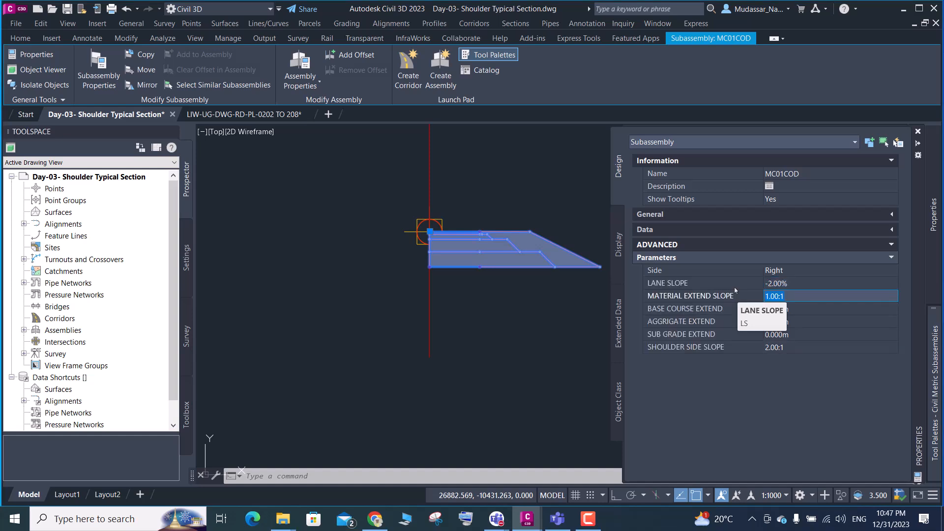
Set the subassembly's base course extend to 0.050 m and its aggregate extend to 0.150 m
click(794, 313)
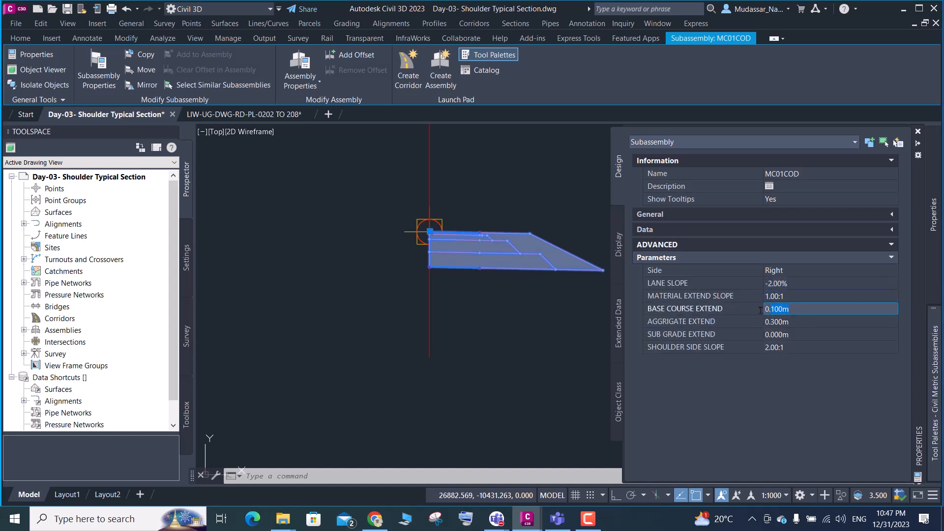
text(.05)
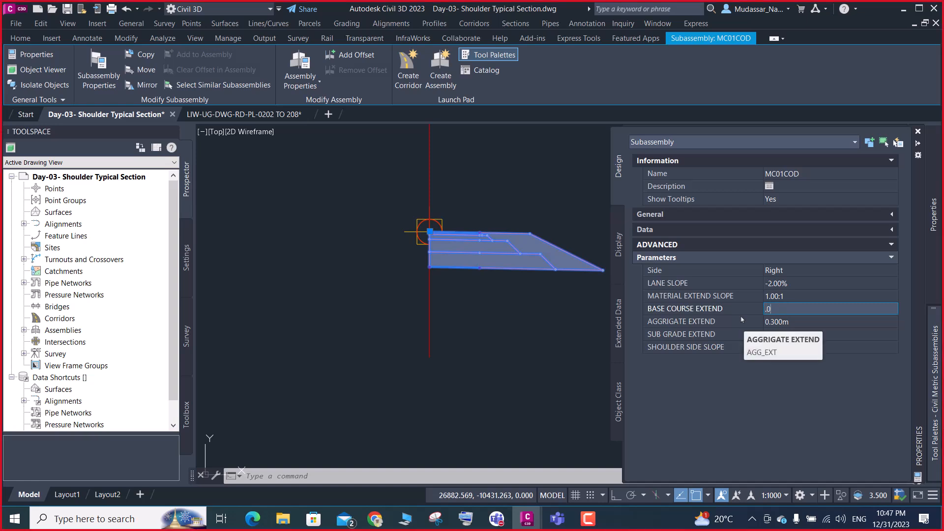
click(796, 322)
text(.)
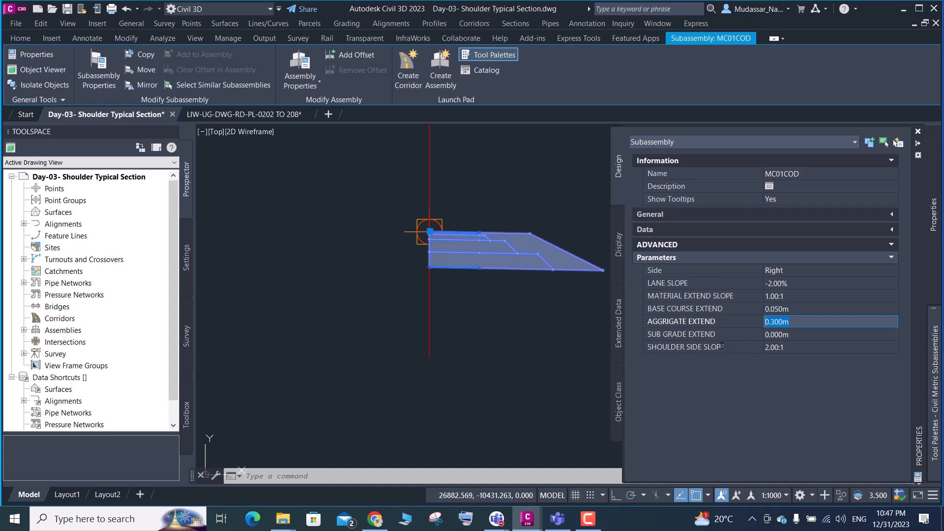
text(15)
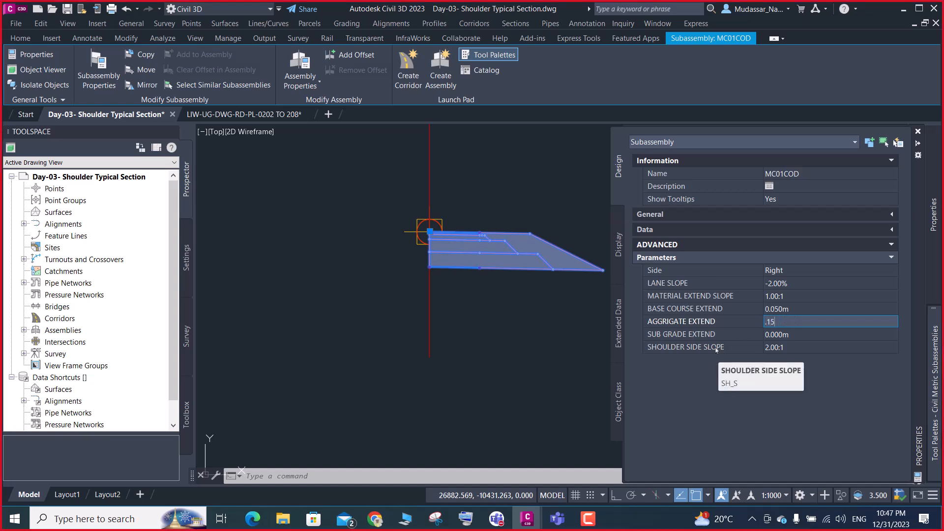
Set the subassembly's sub grade extend to 0.250 m and shoulder side slope to 4.00:1, then clear the selection
click(794, 335)
double_click(783, 334)
text(.)
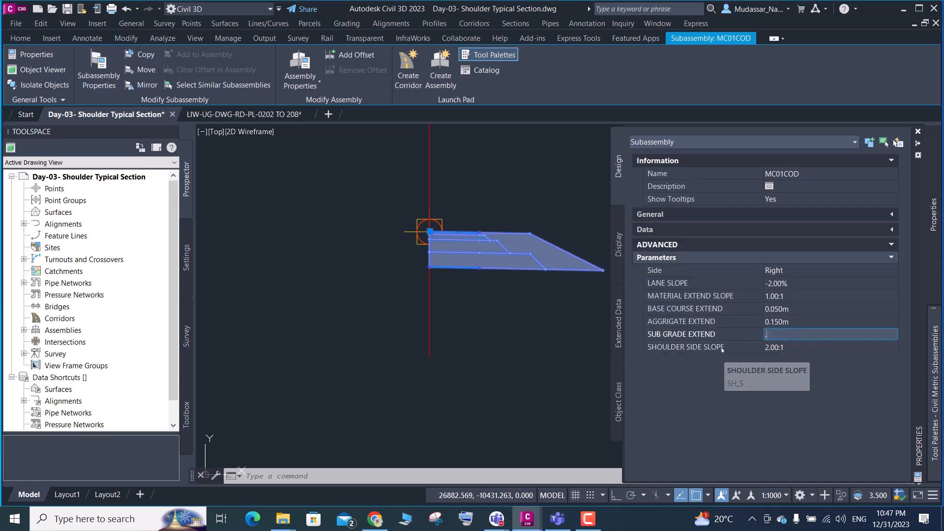
text(25)
key(Tab)
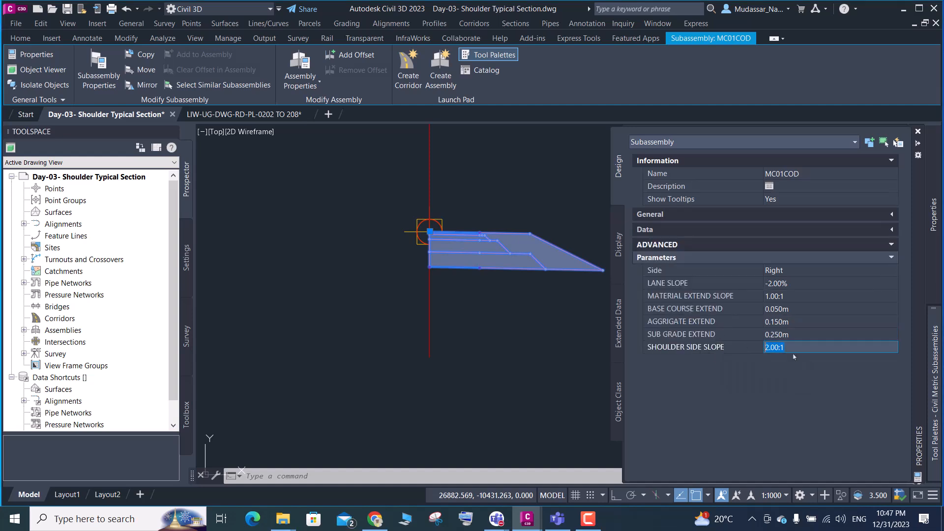
text(4)
key(Return)
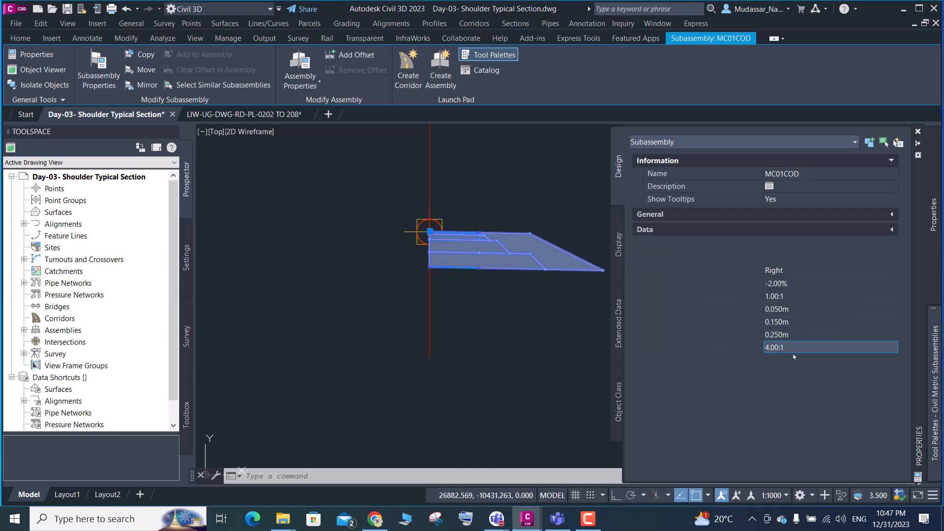
key(Escape)
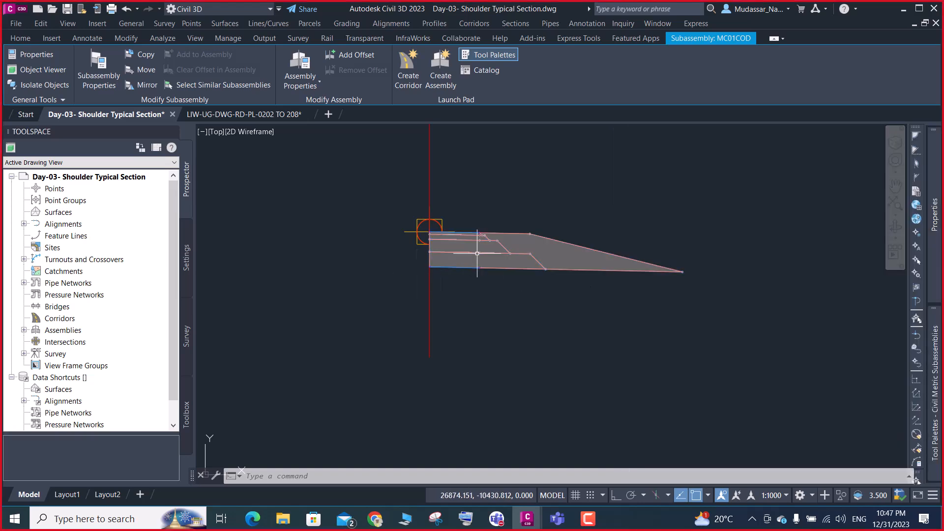
Examine the MC01COD subassembly's stepped layers and shoulder slope near the pavement edge with the new parameters
scroll(498, 237, up, 2)
scroll(498, 236, up, 6)
scroll(422, 276, down, 6)
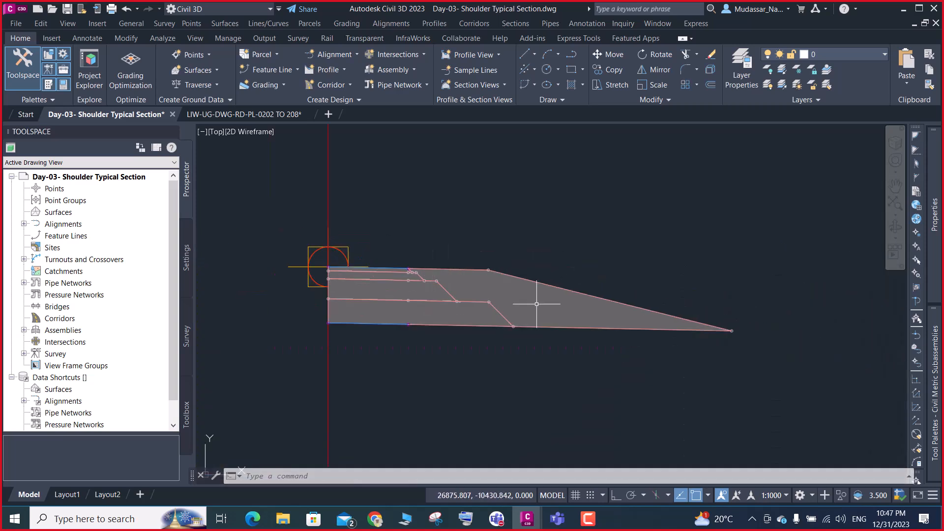
click(375, 268)
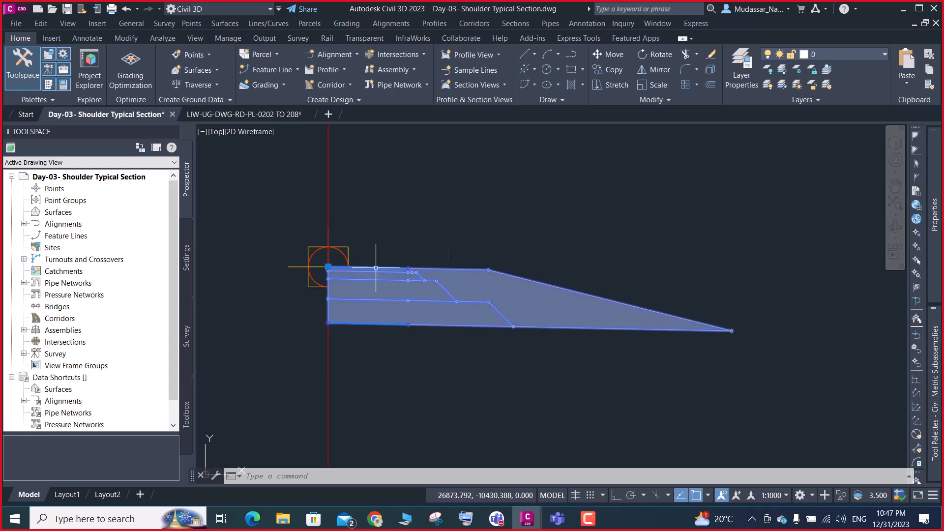
mouse_move(938, 283)
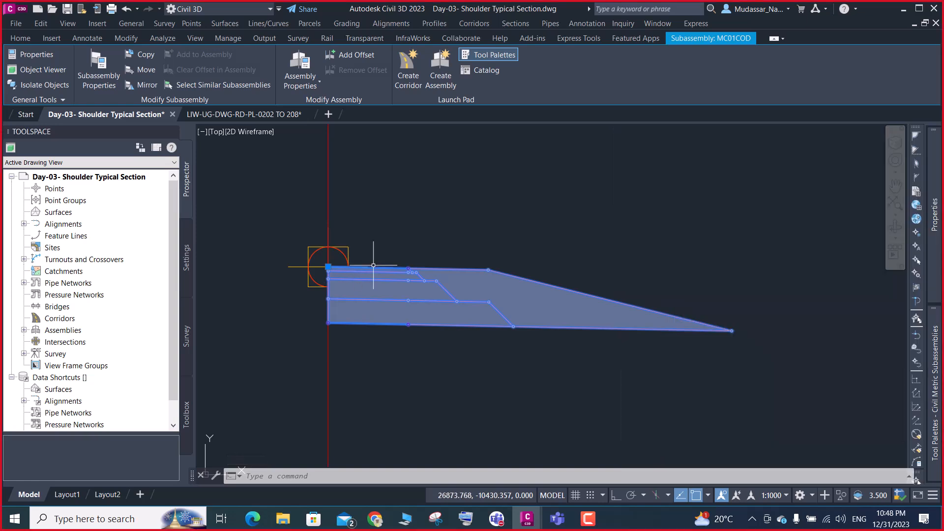
scroll(379, 270, up, 6)
scroll(396, 252, down, 5)
scroll(423, 254, up, 5)
scroll(424, 254, down, 5)
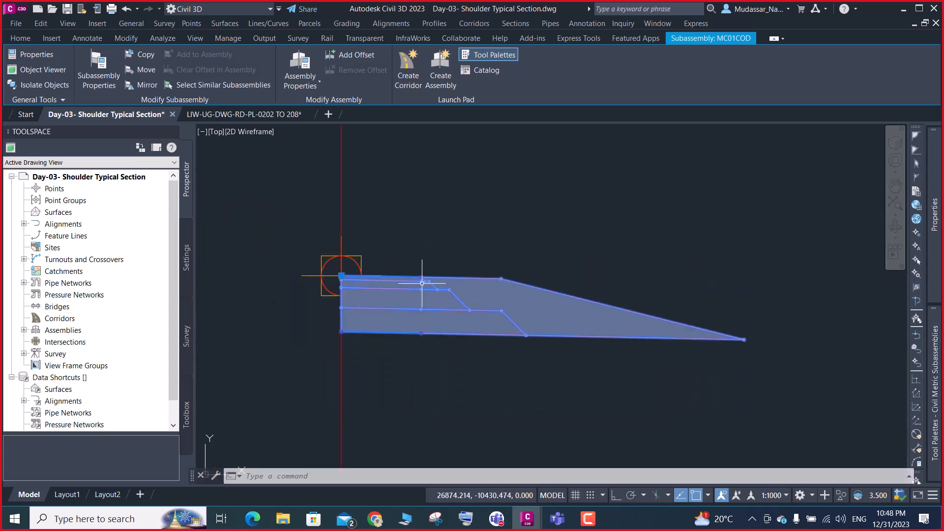
key(Escape)
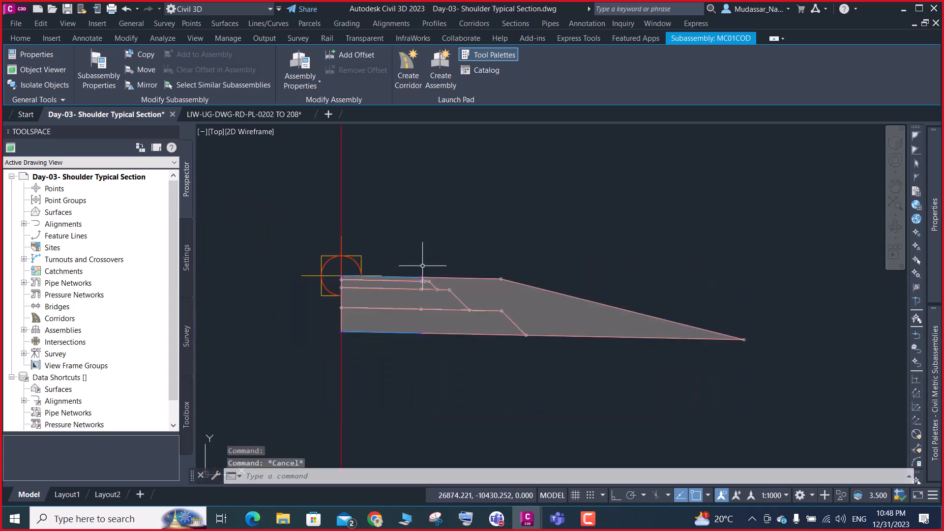
Draw a vertical polyline from the top point where the first sloped layer edge starts down to the subassembly's bottom link
text(PL)
key(Return)
scroll(430, 272, up, 5)
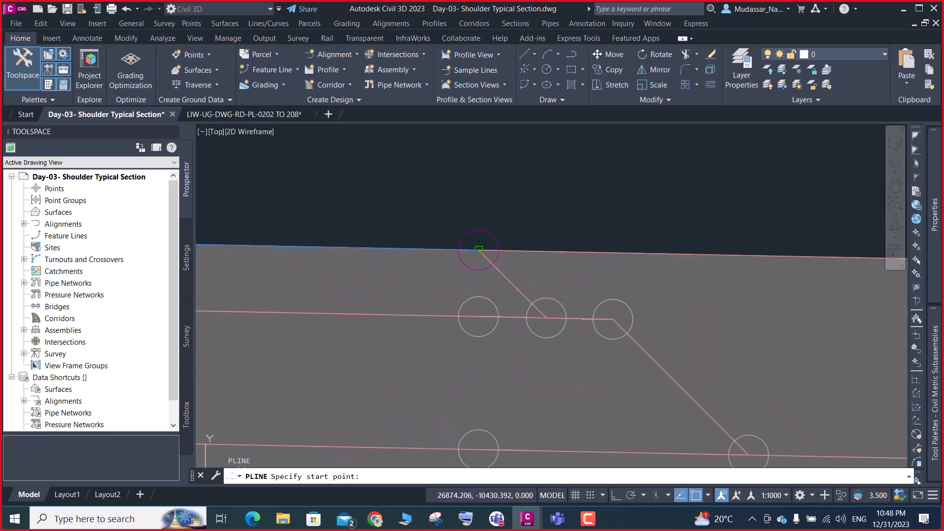
click(478, 250)
scroll(492, 231, down, 3)
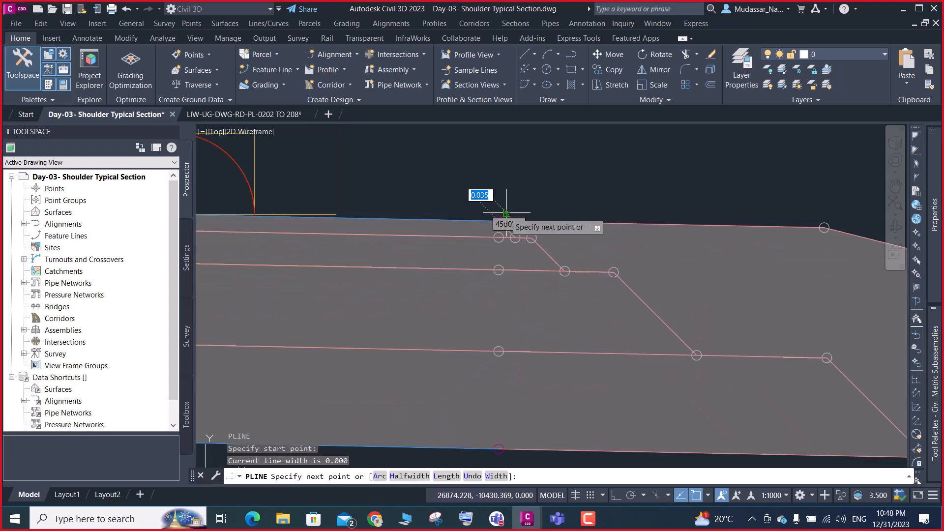
click(499, 448)
scroll(544, 371, down, 4)
key(Return)
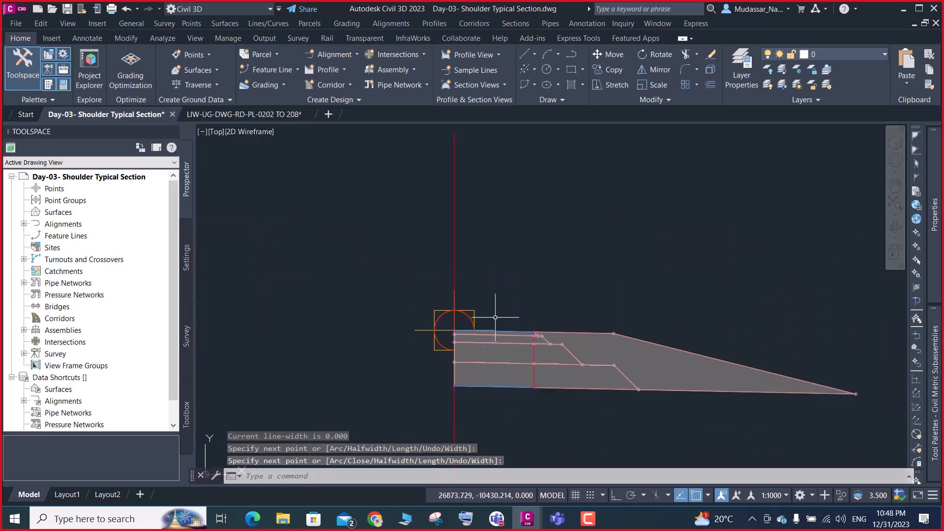
Examine how each pavement layer extends beyond the vertical polyline and how the shoulder closes around the layers
scroll(505, 343, up, 4)
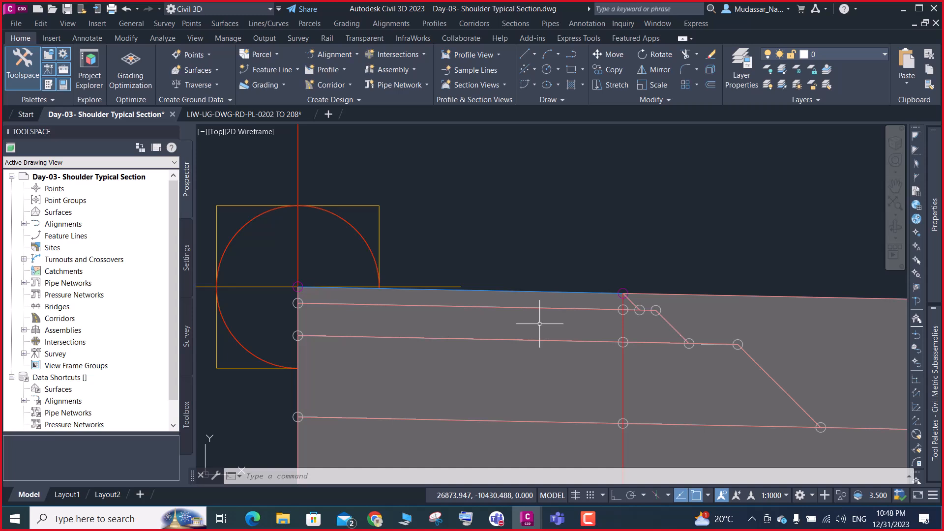
scroll(540, 324, down, 5)
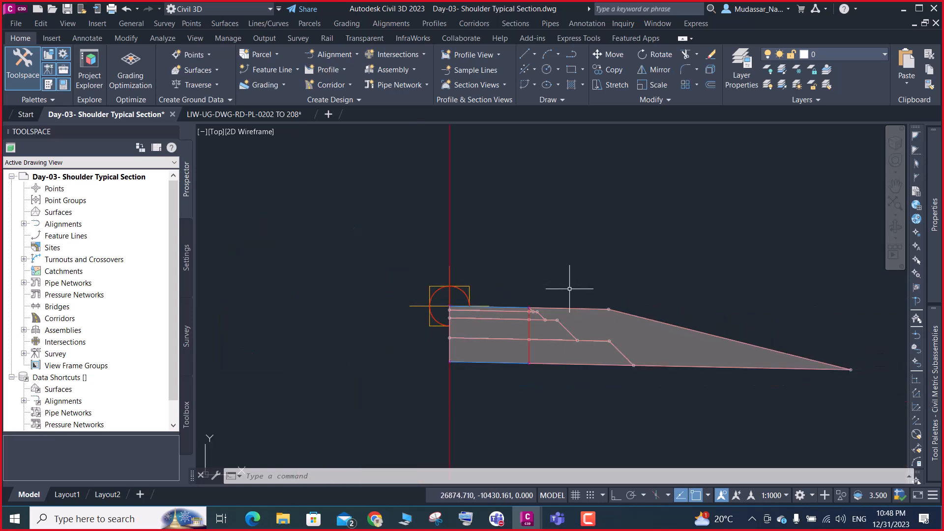
key(Escape)
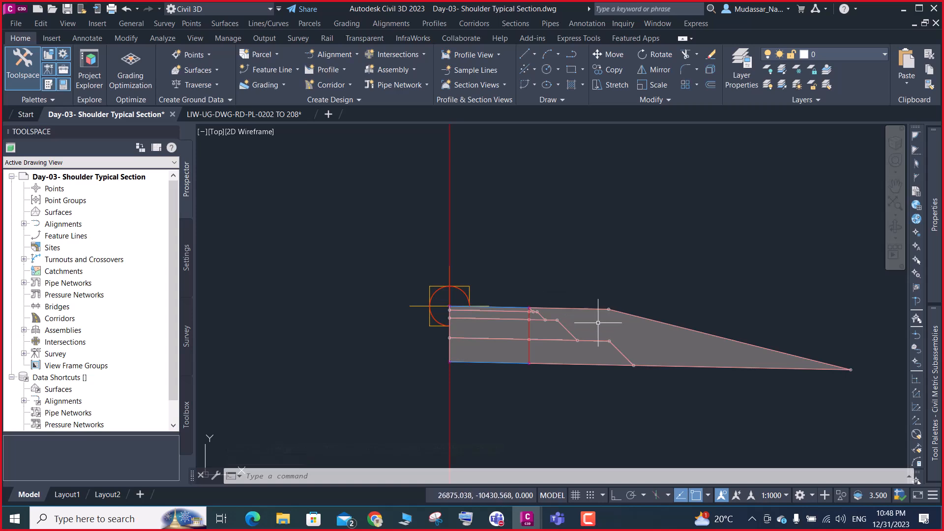
scroll(598, 322, up, 6)
scroll(610, 290, down, 4)
scroll(614, 287, down, 5)
scroll(614, 287, up, 5)
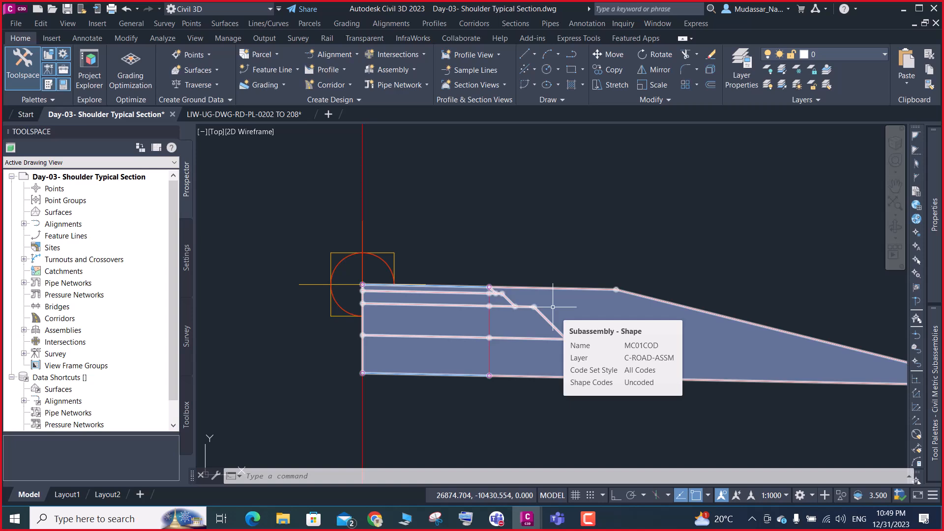
scroll(462, 278, up, 4)
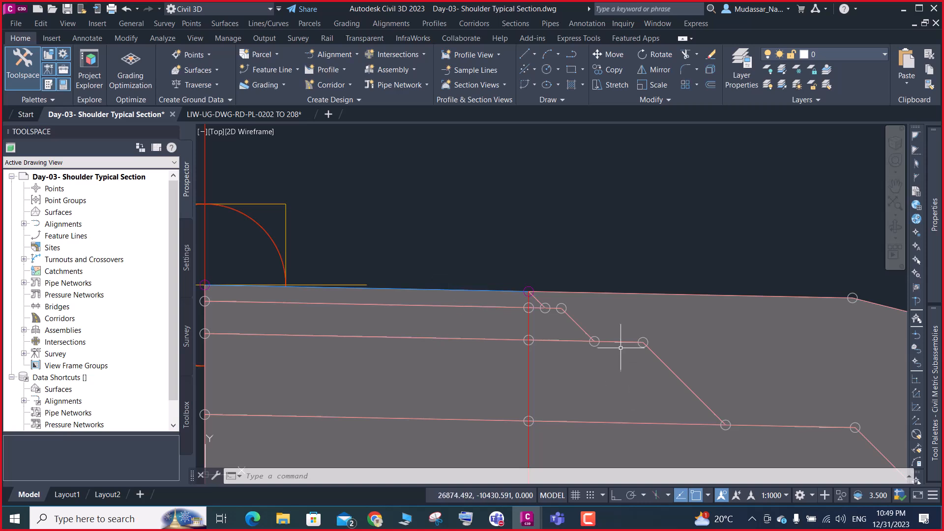
scroll(618, 343, up, 10)
scroll(581, 320, down, 10)
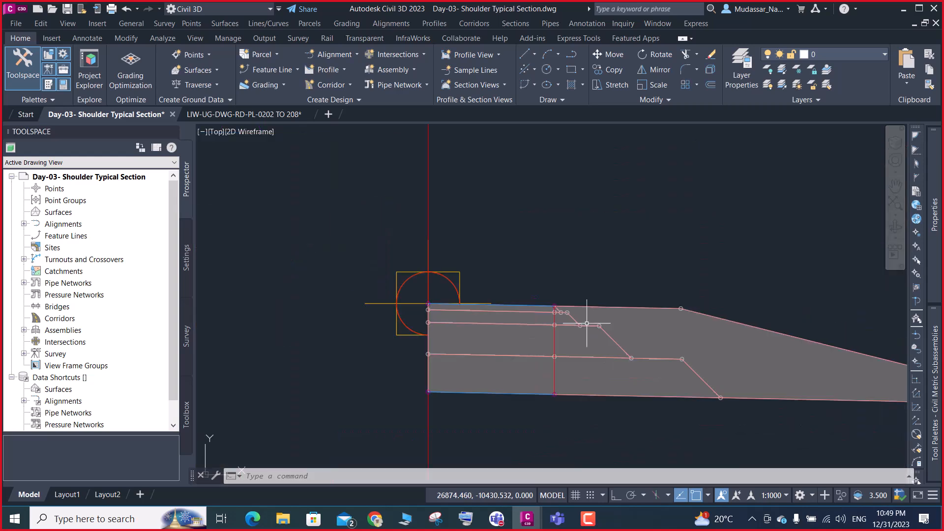
key(Escape)
key(Escape)
key(Escape)
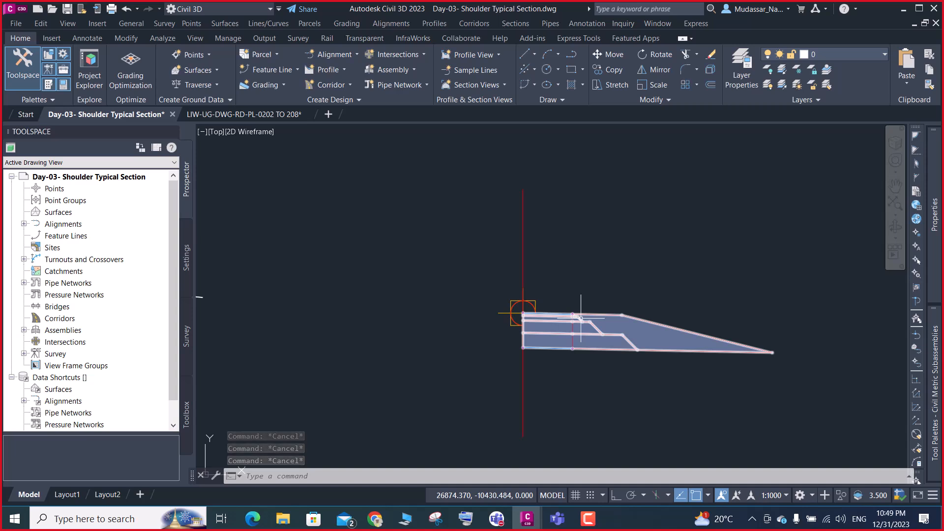
scroll(578, 317, up, 5)
scroll(581, 327, down, 4)
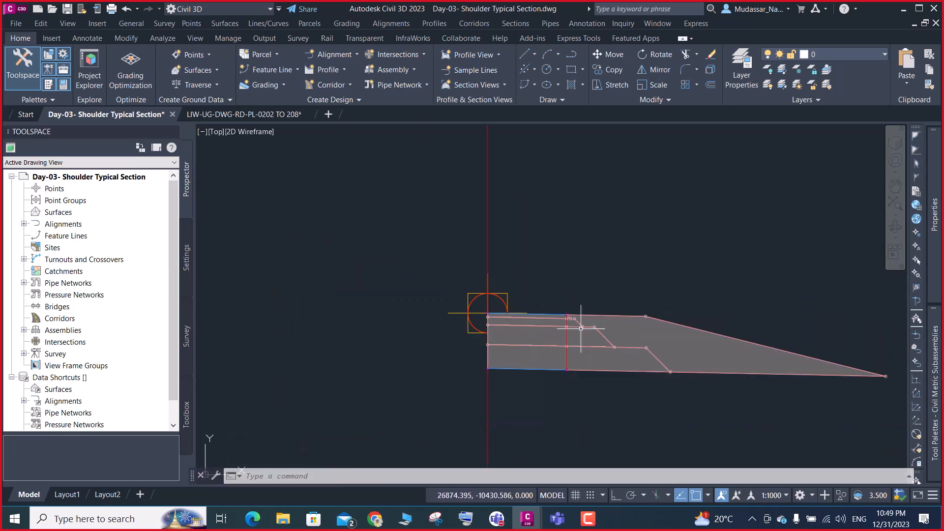
mouse_move(581, 328)
scroll(628, 339, up, 3)
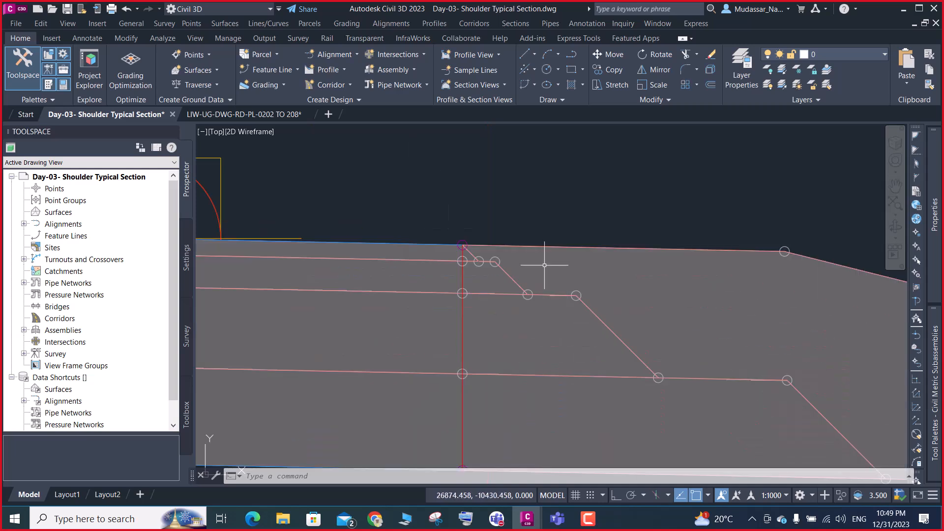
scroll(392, 259, down, 5)
scroll(489, 257, up, 5)
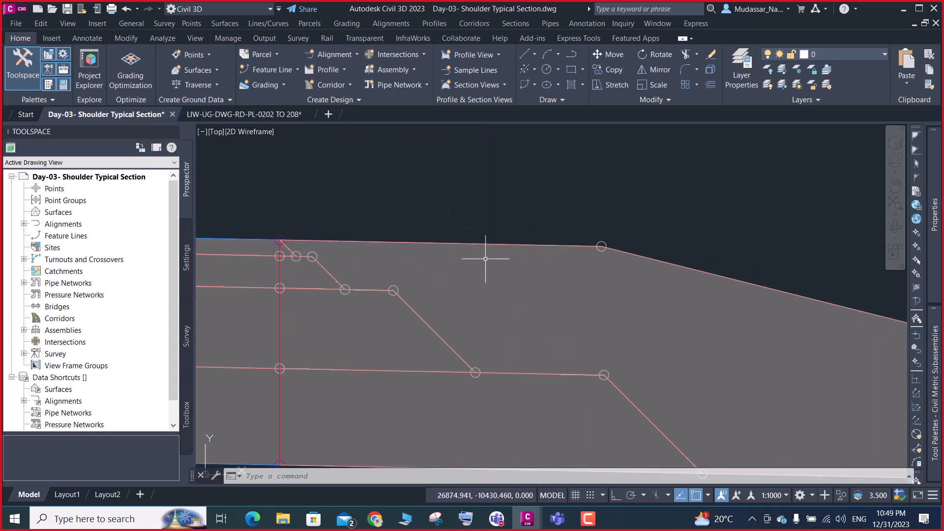
scroll(267, 221, down, 5)
scroll(282, 229, up, 2)
scroll(281, 229, up, 2)
scroll(294, 241, down, 5)
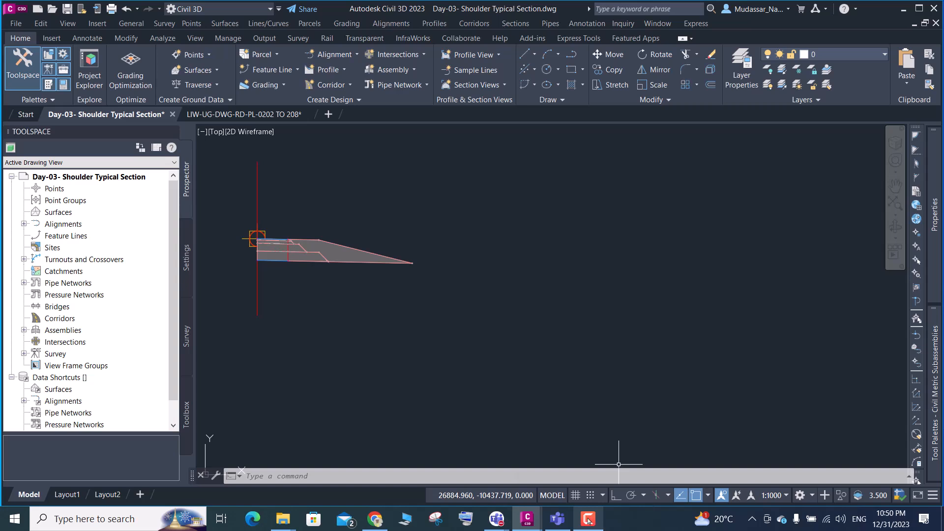
click(589, 518)
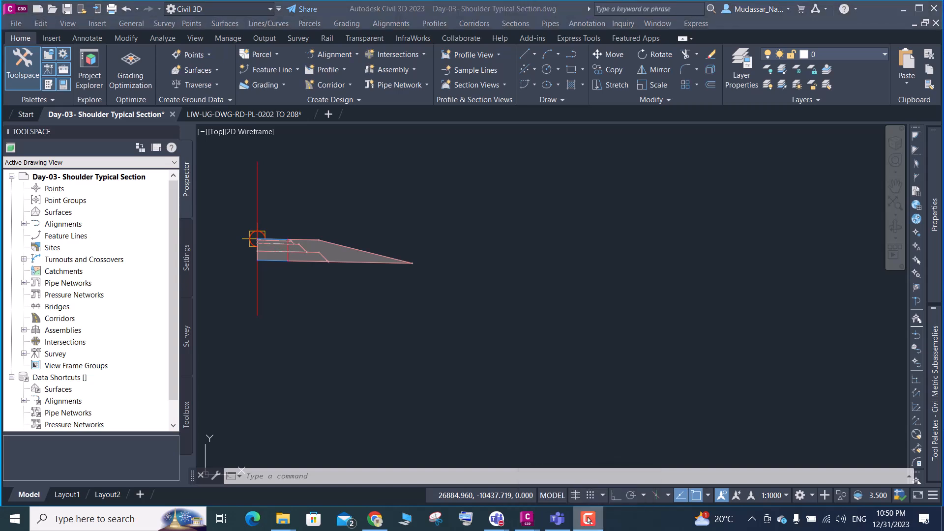
click(904, 15)
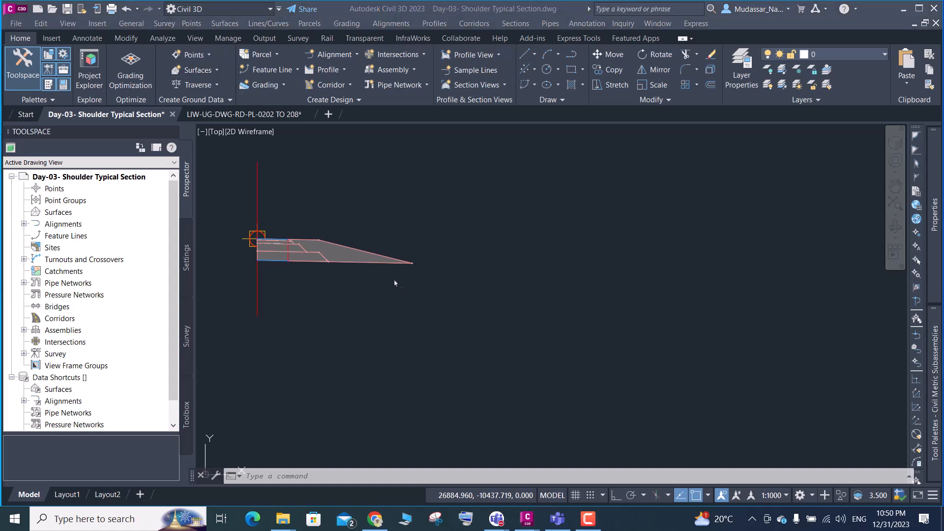
click(311, 265)
scroll(292, 248, up, 6)
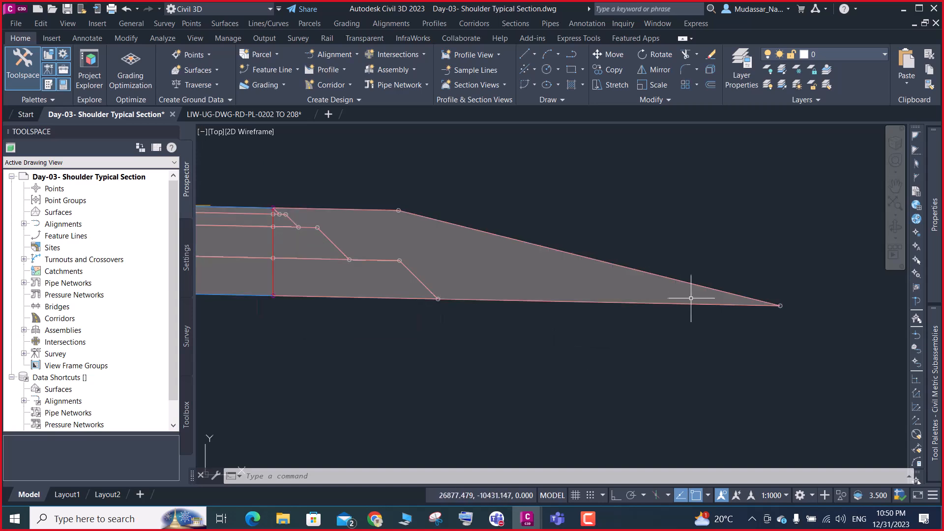
scroll(689, 295, down, 3)
scroll(597, 290, up, 3)
scroll(586, 304, up, 3)
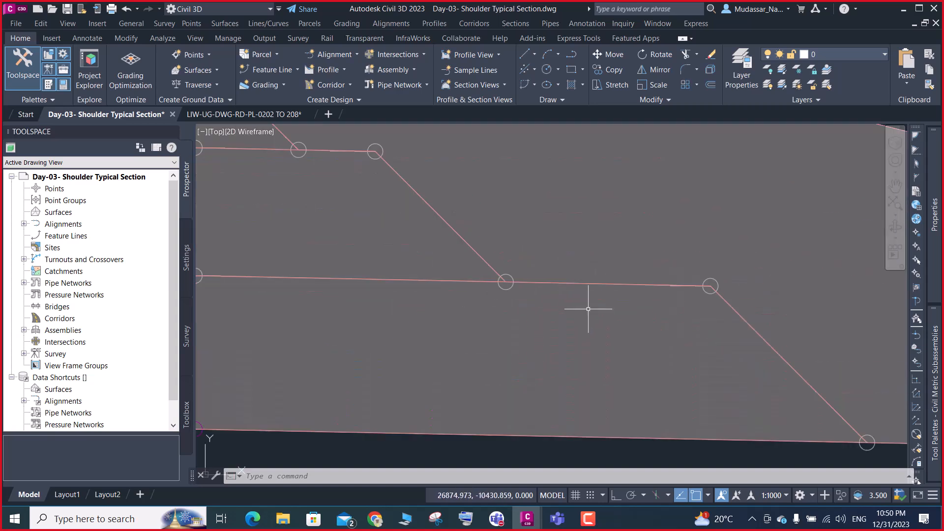
scroll(688, 275, up, 1)
scroll(687, 285, down, 5)
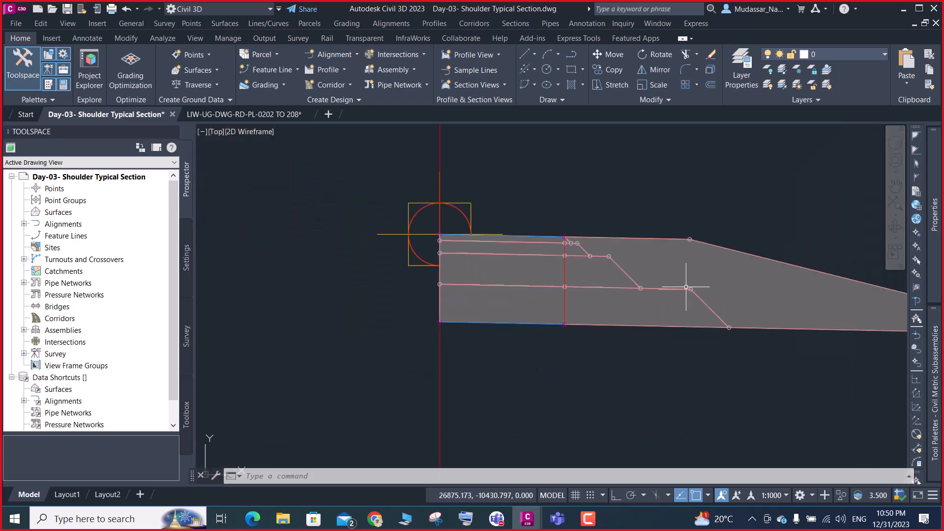
Delete the vertical reference polyline drawn through the subassembly's pavement layers
scroll(586, 310, up, 4)
click(540, 281)
scroll(524, 386, down, 4)
key(Delete)
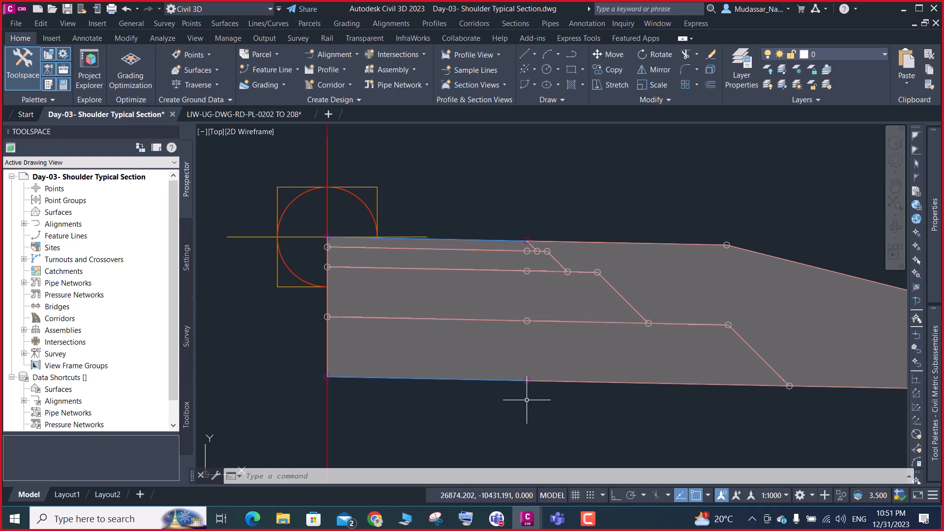
Examine the complete shoulder subassembly from its attachment at the assembly baseline to the outer end of the shoulder side slope
scroll(512, 319, down, 5)
scroll(836, 359, up, 5)
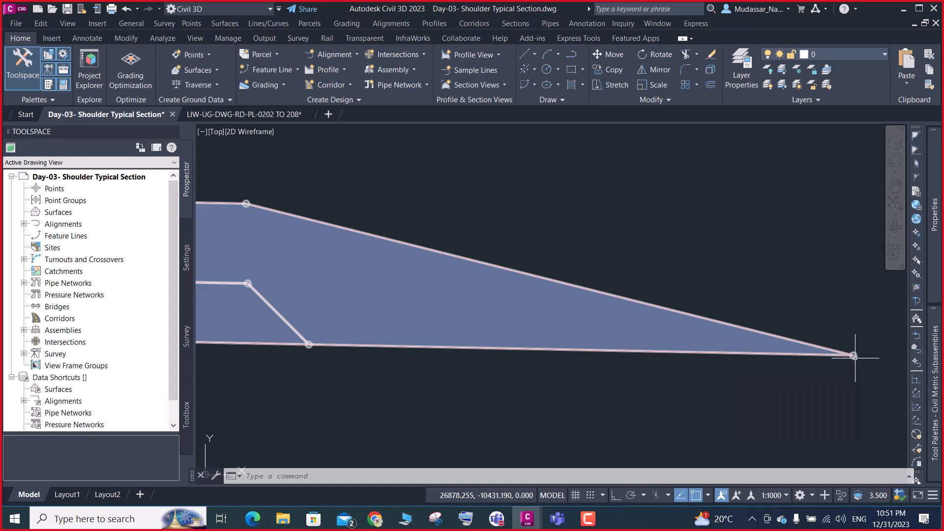
scroll(854, 356, down, 5)
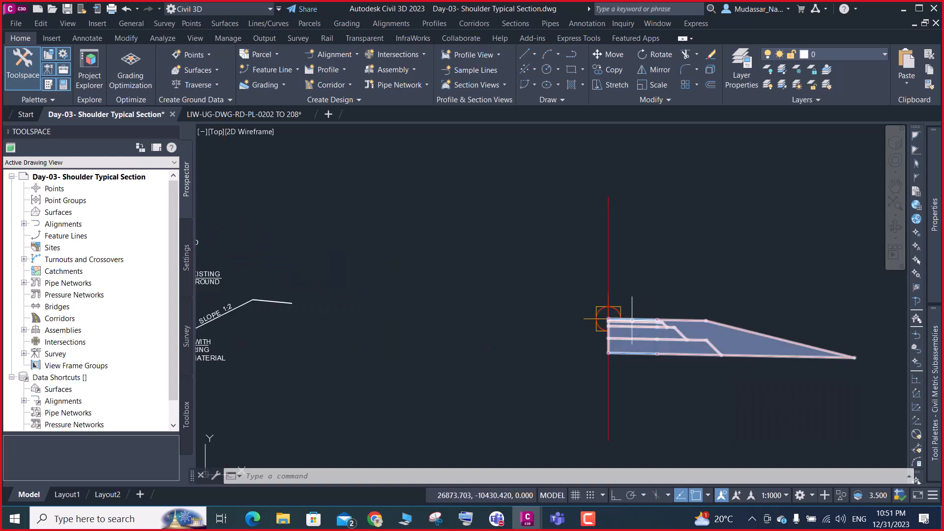
scroll(677, 322, up, 5)
mouse_move(673, 324)
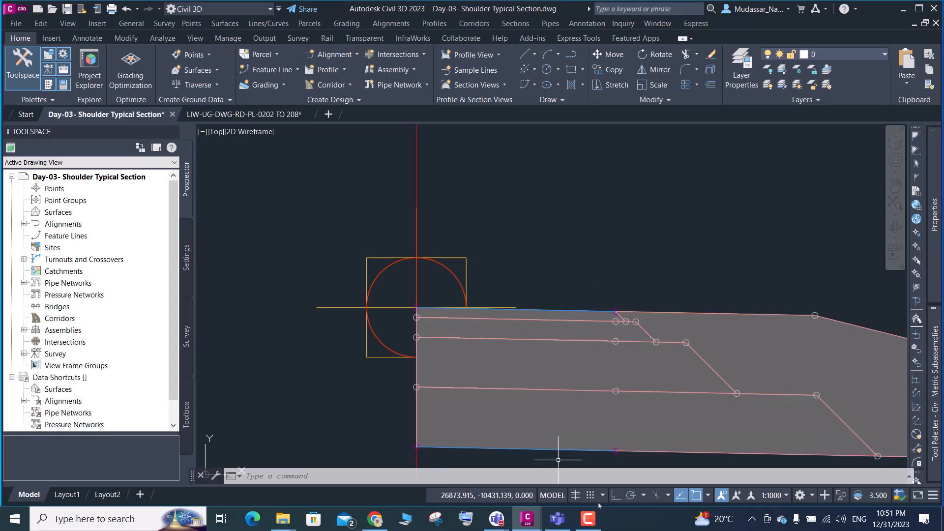
scroll(401, 221, down, 2)
scroll(401, 220, down, 2)
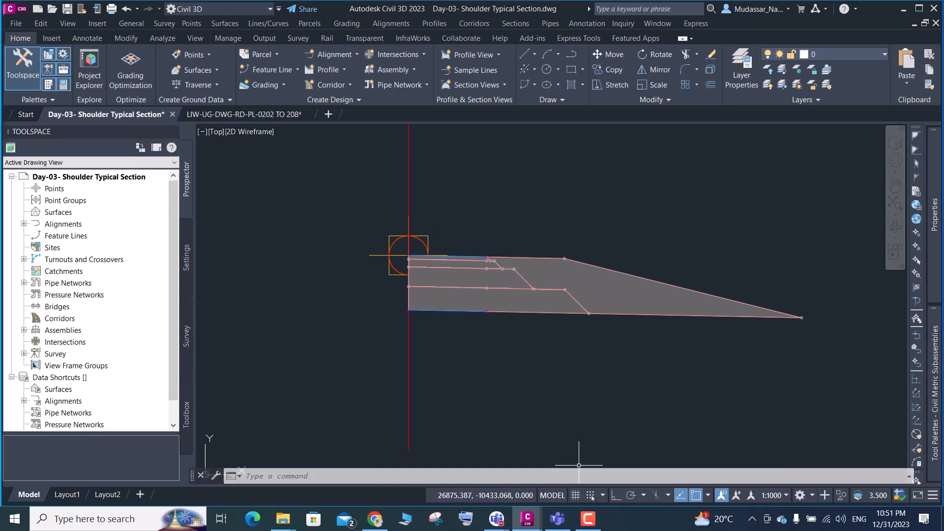
mouse_move(589, 521)
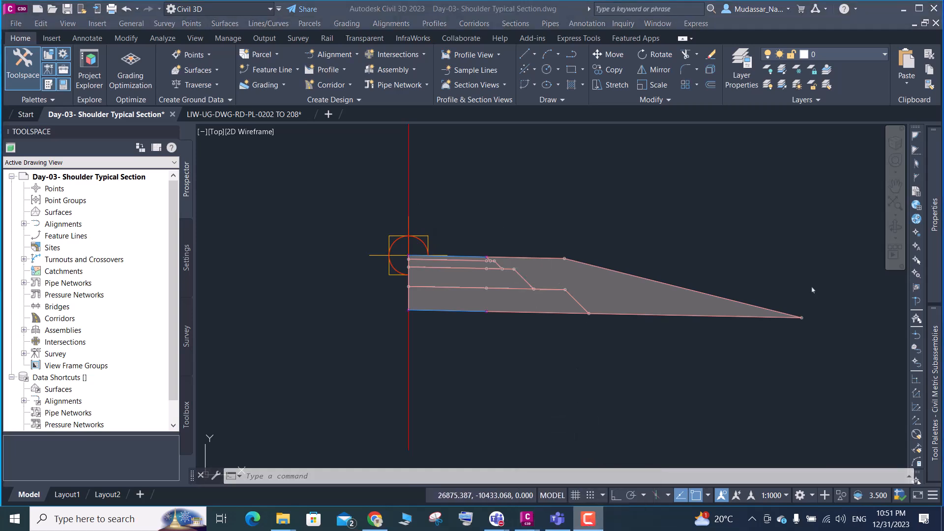